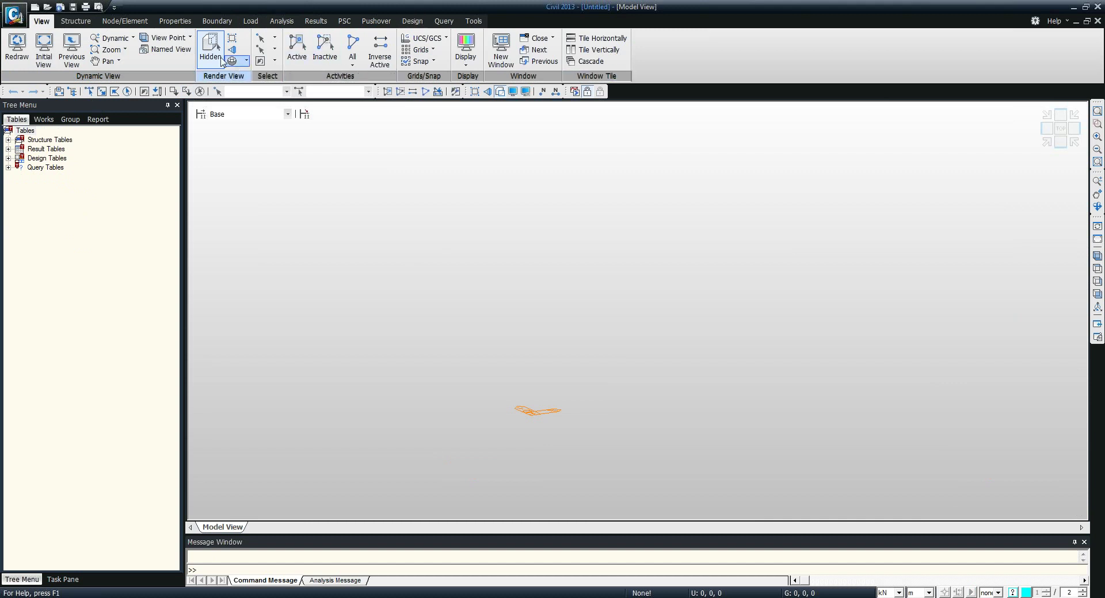
Examine the structure, node/element, property, boundary and load commands, along with the shortcut commands offered in the model view
{"action": "left_click", "coordinate": [75, 22]}
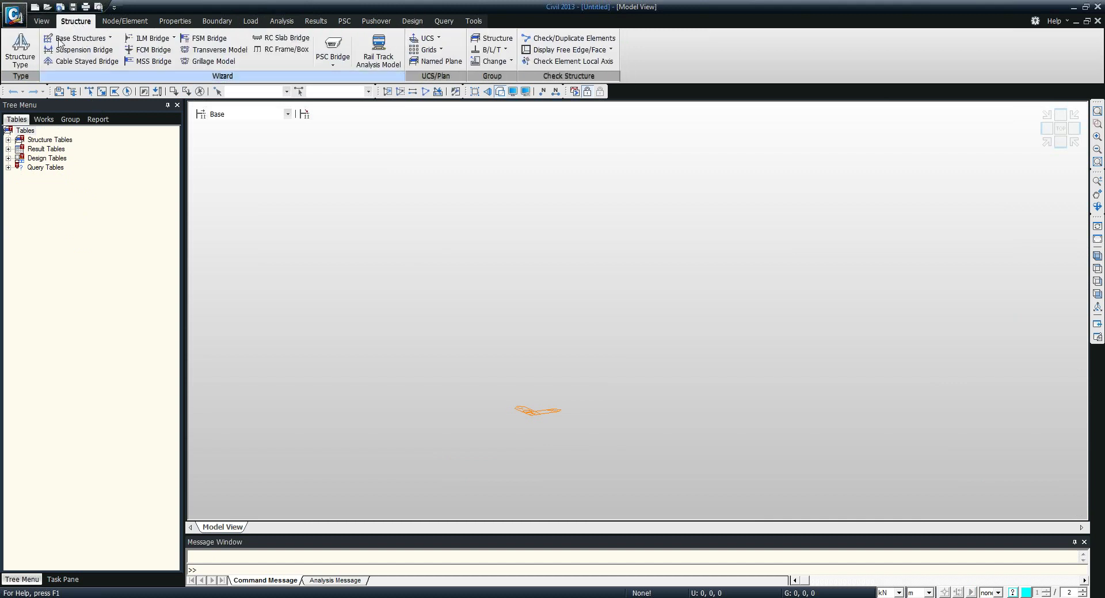
{"action": "left_click", "coordinate": [131, 22]}
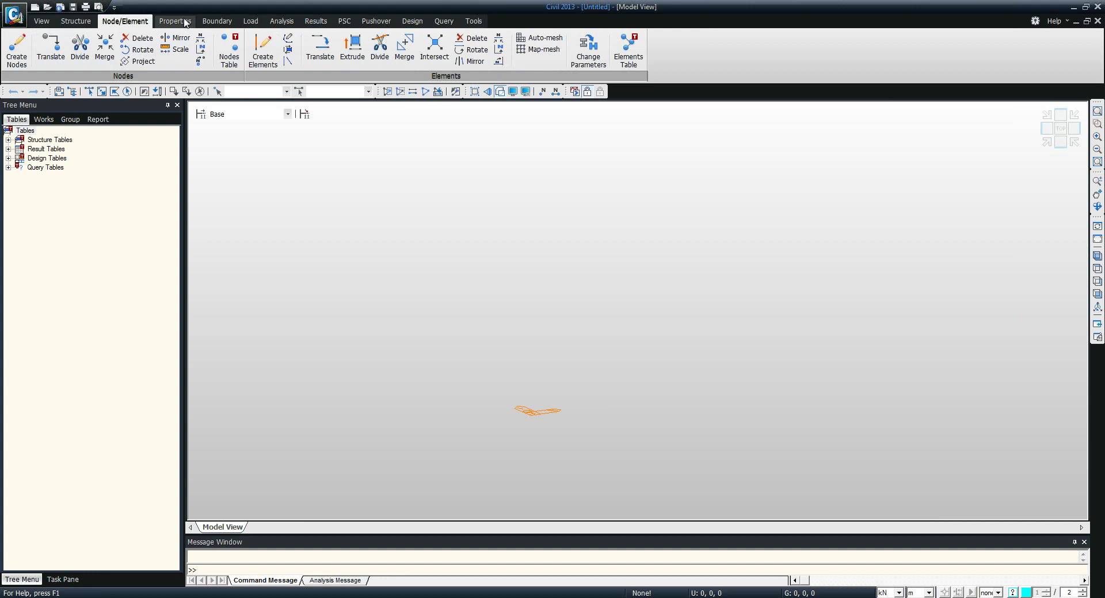
{"action": "left_click", "coordinate": [185, 22]}
{"action": "left_click", "coordinate": [215, 23]}
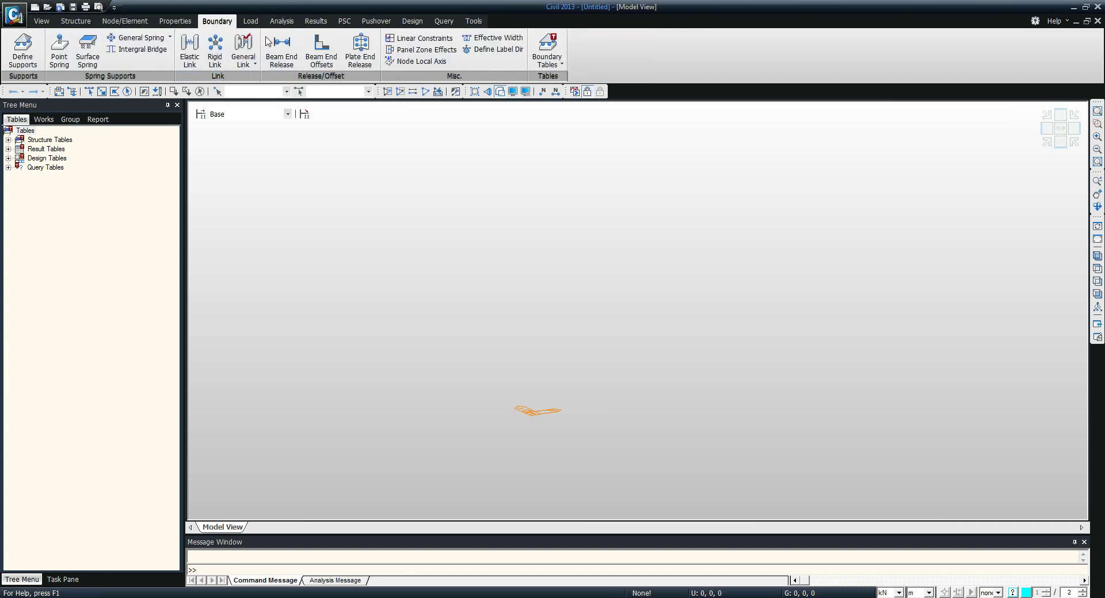
{"action": "left_click", "coordinate": [251, 22]}
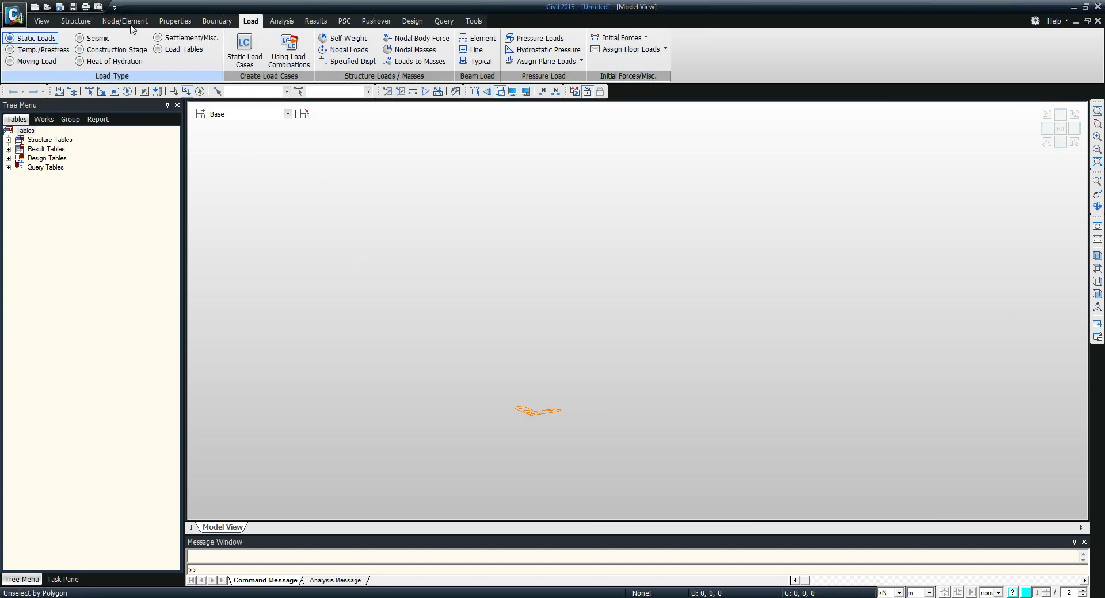
{"action": "right_click", "coordinate": [355, 175]}
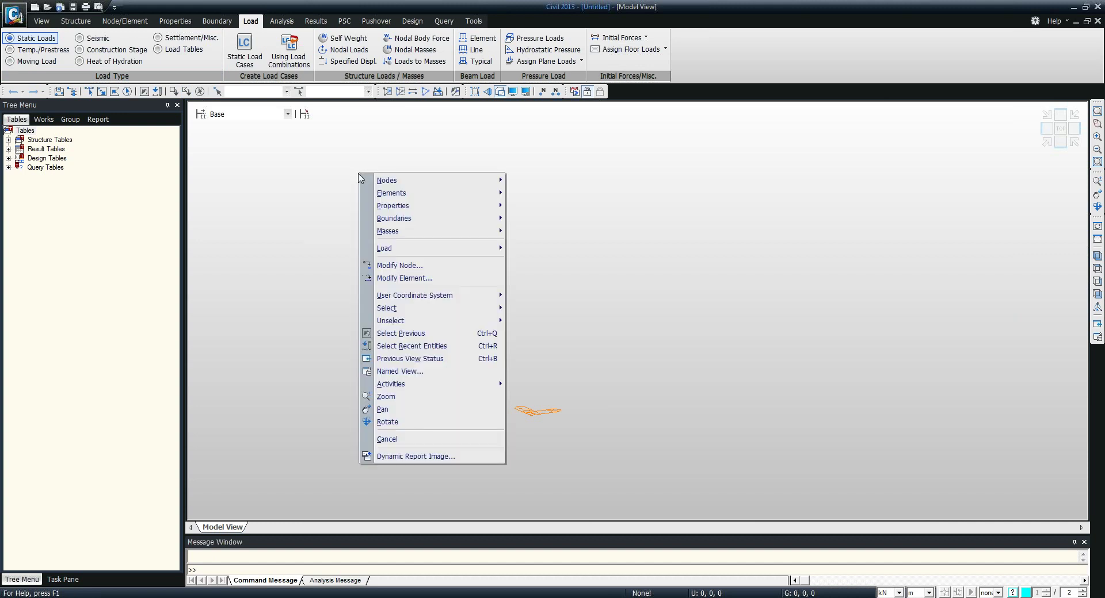
{"action": "mouse_move", "coordinate": [385, 193]}
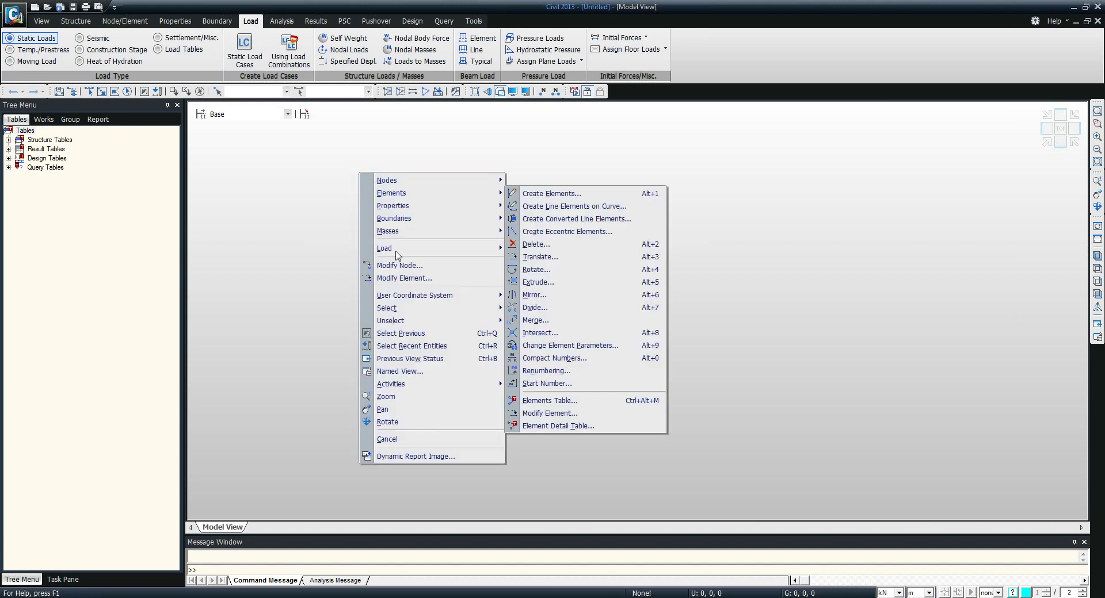
{"action": "left_click", "coordinate": [300, 322]}
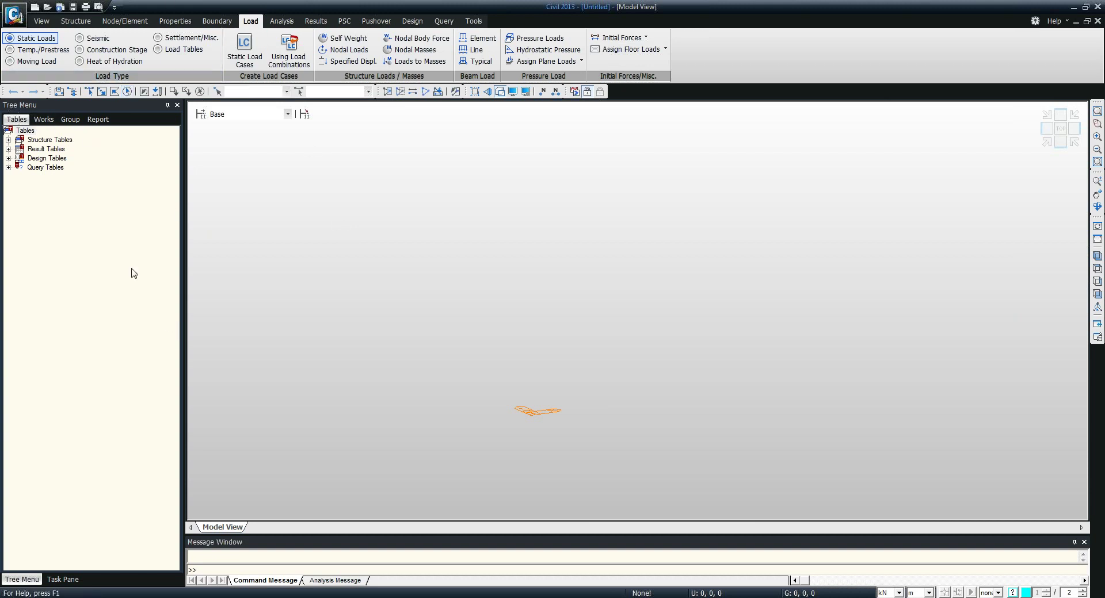
Show the Works tree and enlarge the message window to about a quarter of the screen height
{"action": "left_click", "coordinate": [44, 119]}
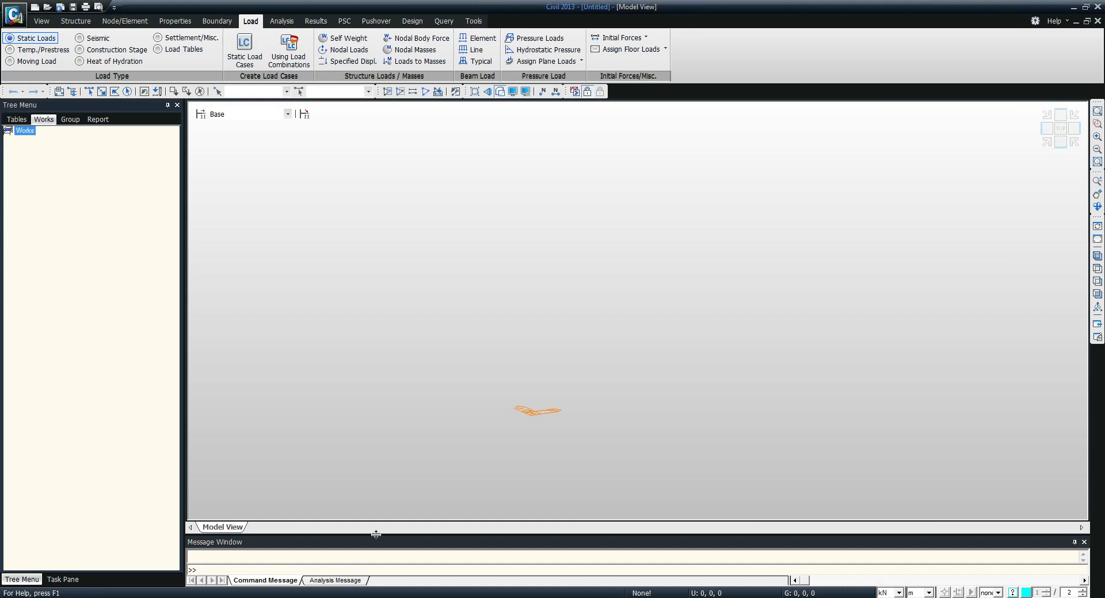
{"action": "left_click_drag", "start_coordinate": [377, 535], "coordinate": [385, 449]}
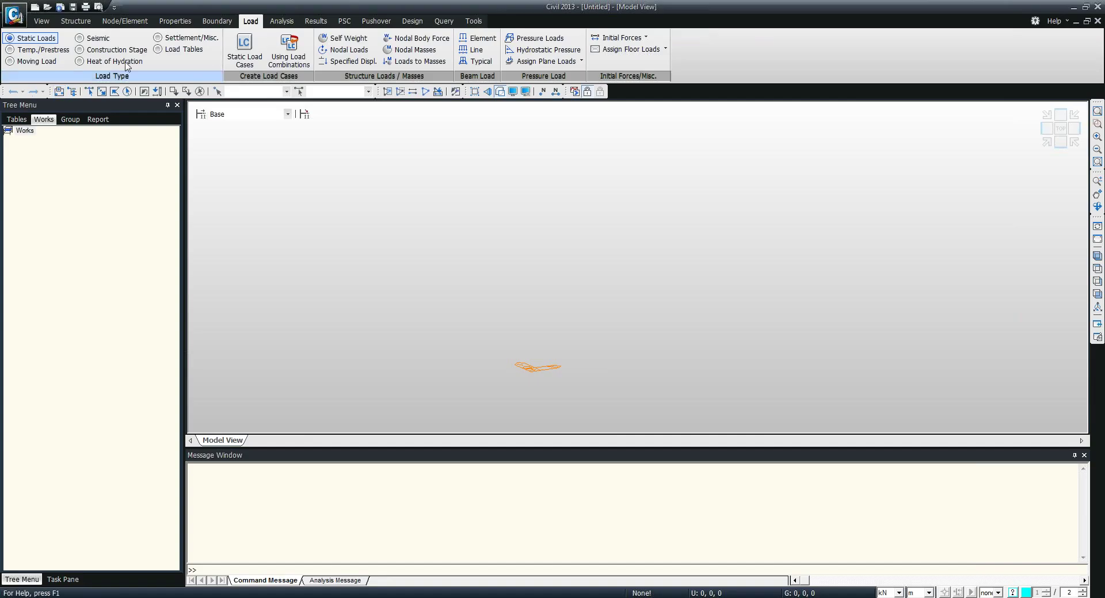
{"action": "left_click", "coordinate": [76, 22]}
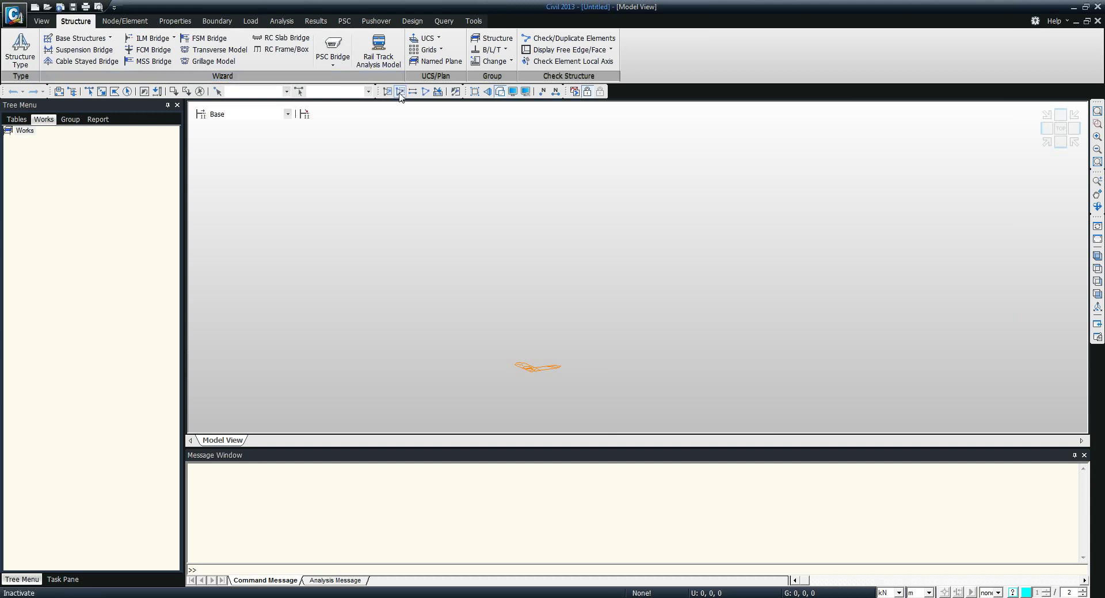
{"action": "left_click", "coordinate": [102, 38]}
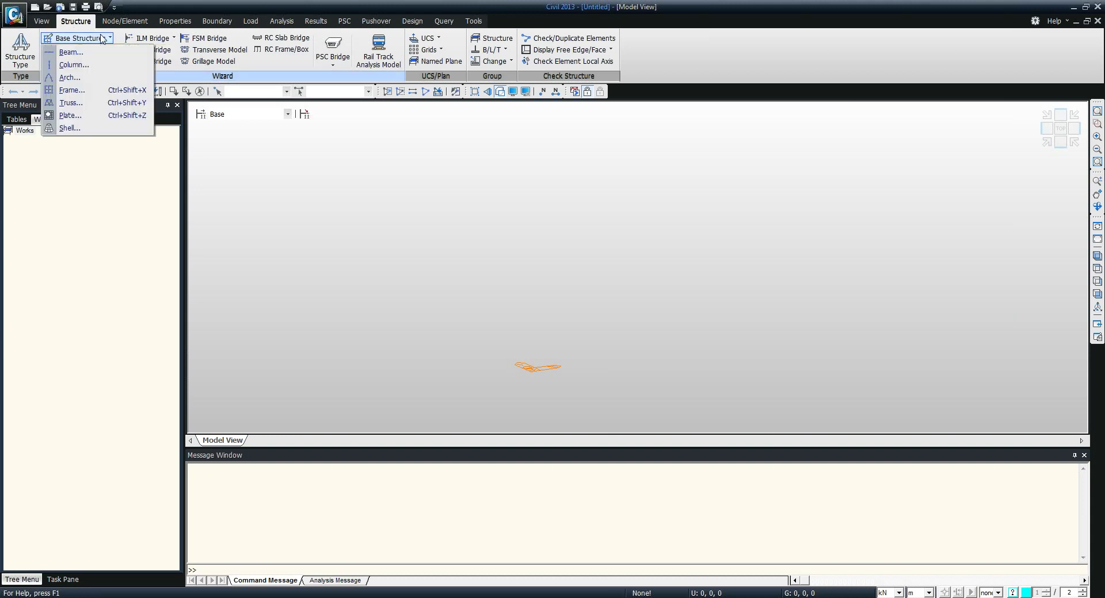
{"action": "left_click", "coordinate": [63, 50]}
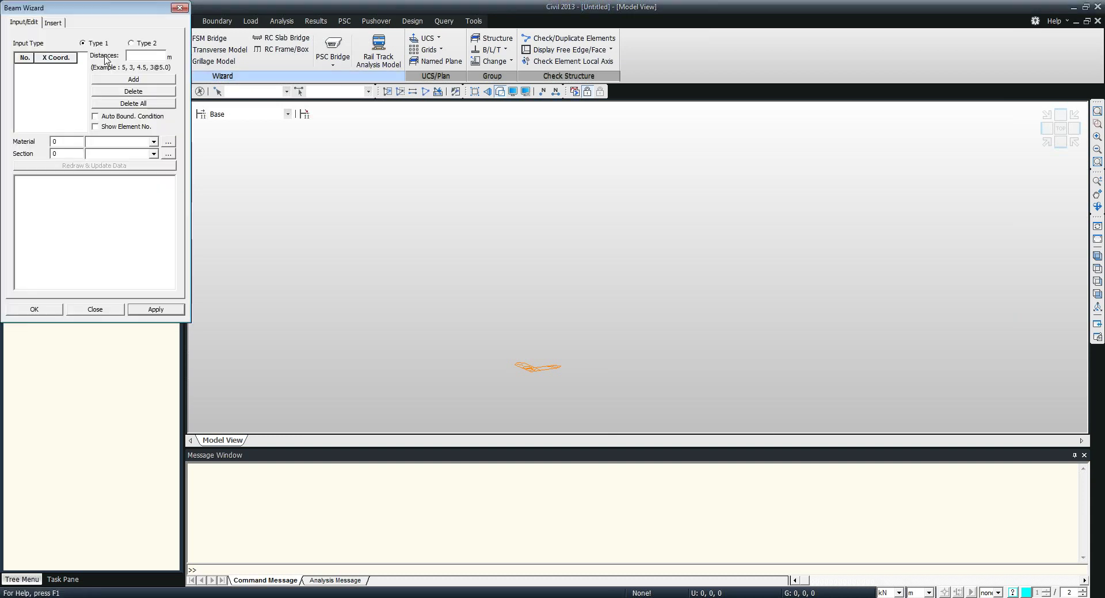
{"action": "left_click", "coordinate": [176, 8]}
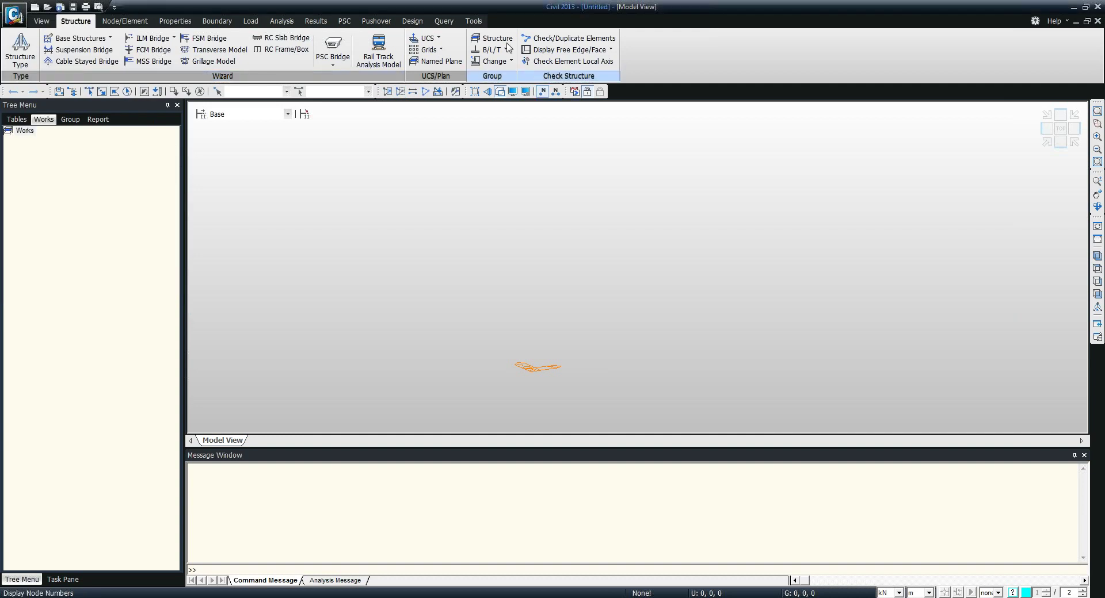
Set the model's unit system to feet for length and kips for force
{"action": "left_click", "coordinate": [474, 21]}
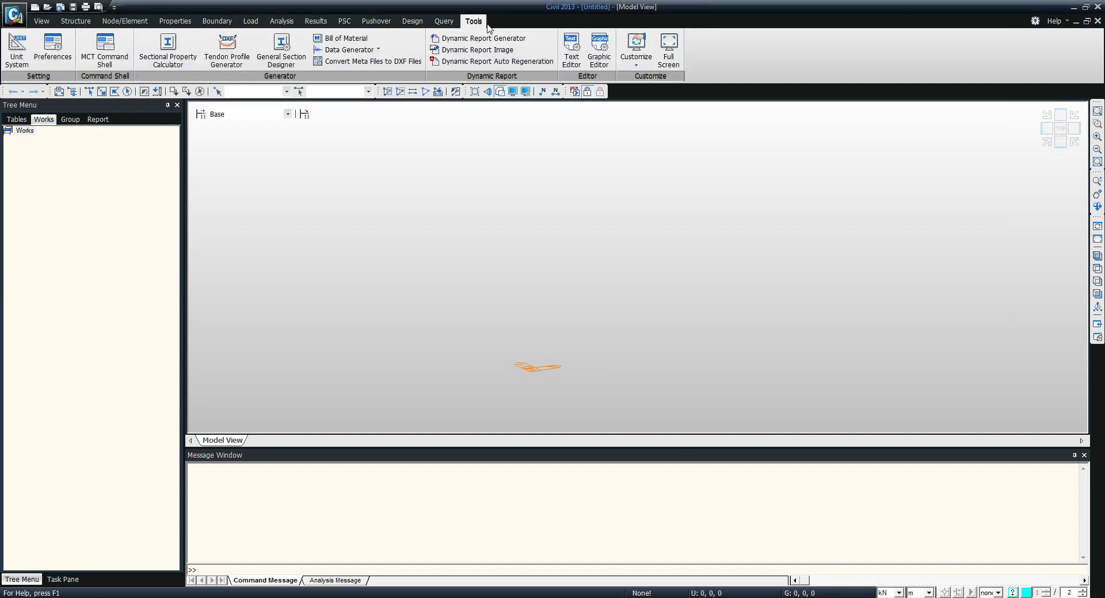
{"action": "left_click", "coordinate": [16, 52]}
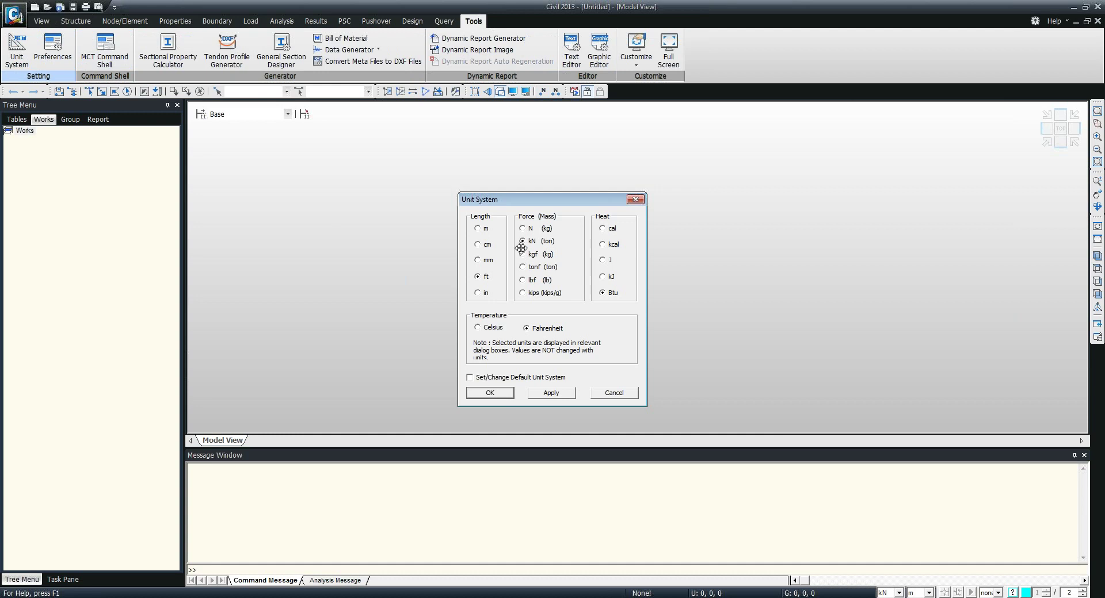
{"action": "left_click", "coordinate": [510, 393]}
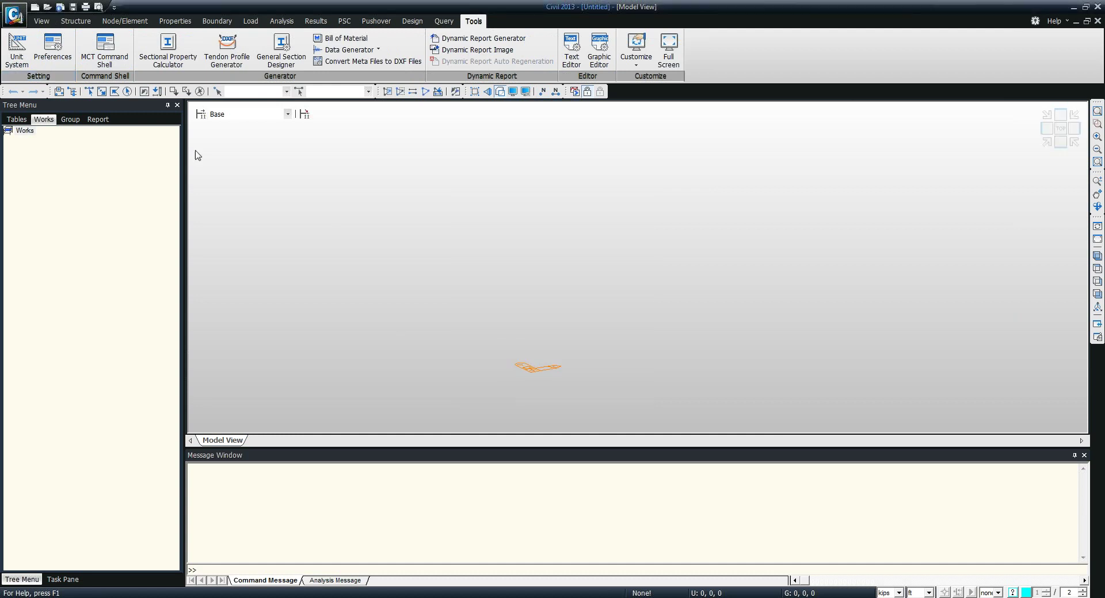
Create a beam with the Beam Wizard using distances of 10@2 ft, material 1 and section 1
{"action": "left_click", "coordinate": [76, 21]}
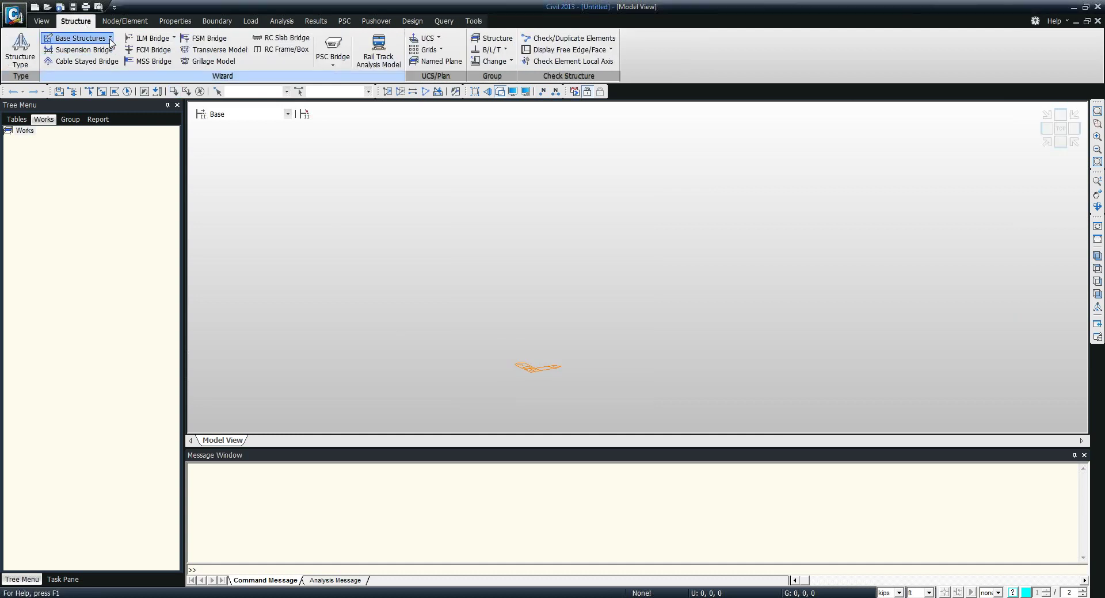
{"action": "left_click", "coordinate": [109, 41]}
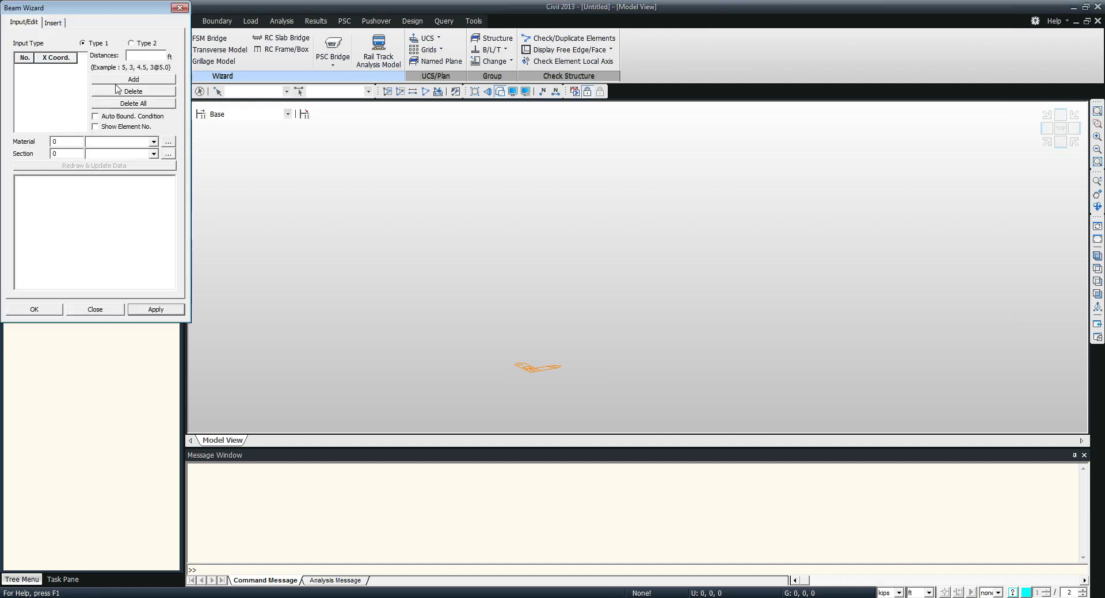
{"action": "type", "text": "10@2"}
{"action": "left_click_drag", "start_coordinate": [159, 56], "coordinate": [123, 55]}
{"action": "left_click", "coordinate": [155, 56]}
{"action": "left_click", "coordinate": [139, 79]}
{"action": "left_click", "coordinate": [75, 142]}
{"action": "type", "text": "1"}
{"action": "key", "text": "Tab"}
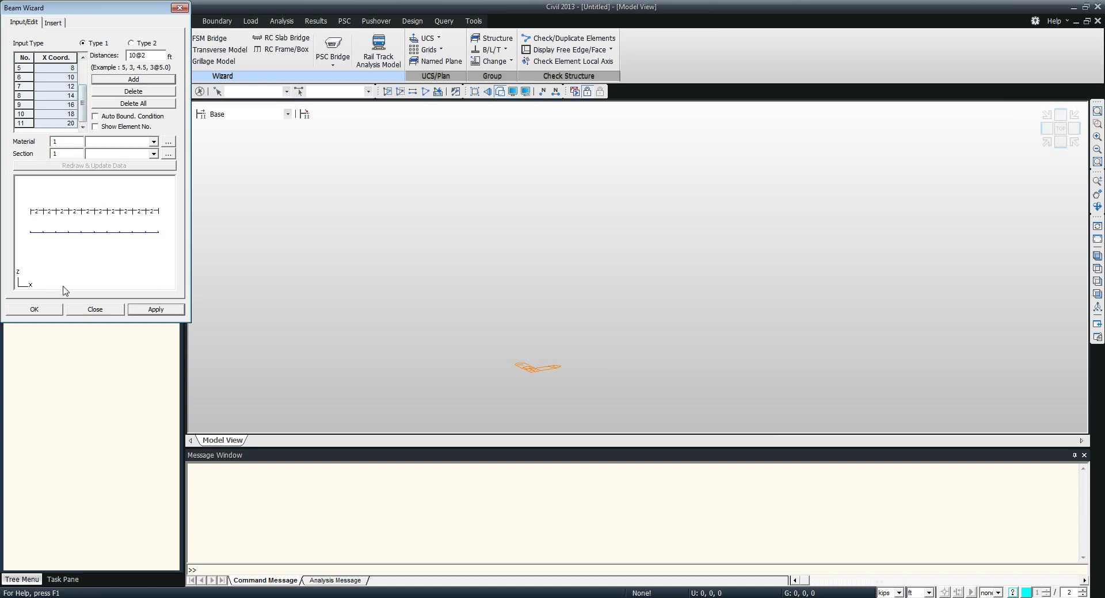
{"action": "left_click", "coordinate": [55, 312]}
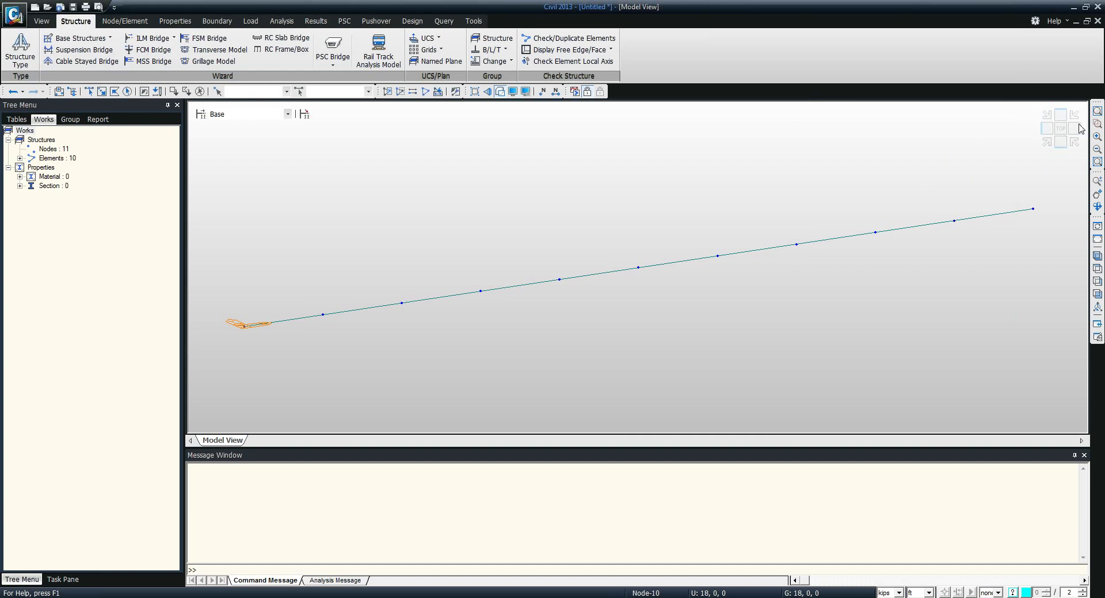
Inspect the beam from the front and the side, and return to an isometric view
{"action": "left_click", "coordinate": [1073, 142]}
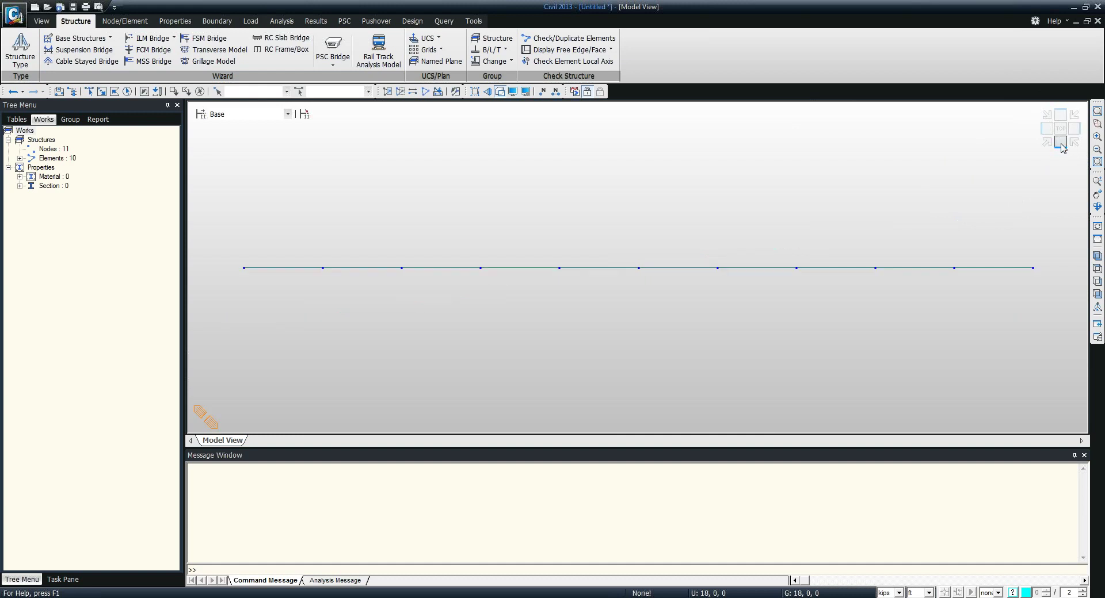
{"action": "left_click", "coordinate": [1047, 130]}
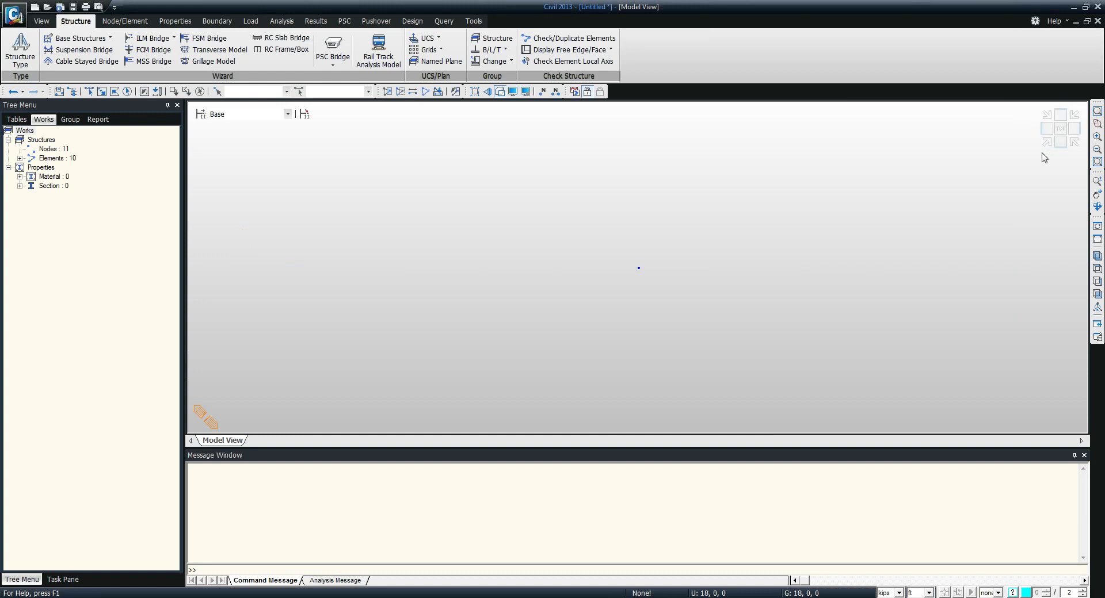
{"action": "left_click", "coordinate": [1047, 142]}
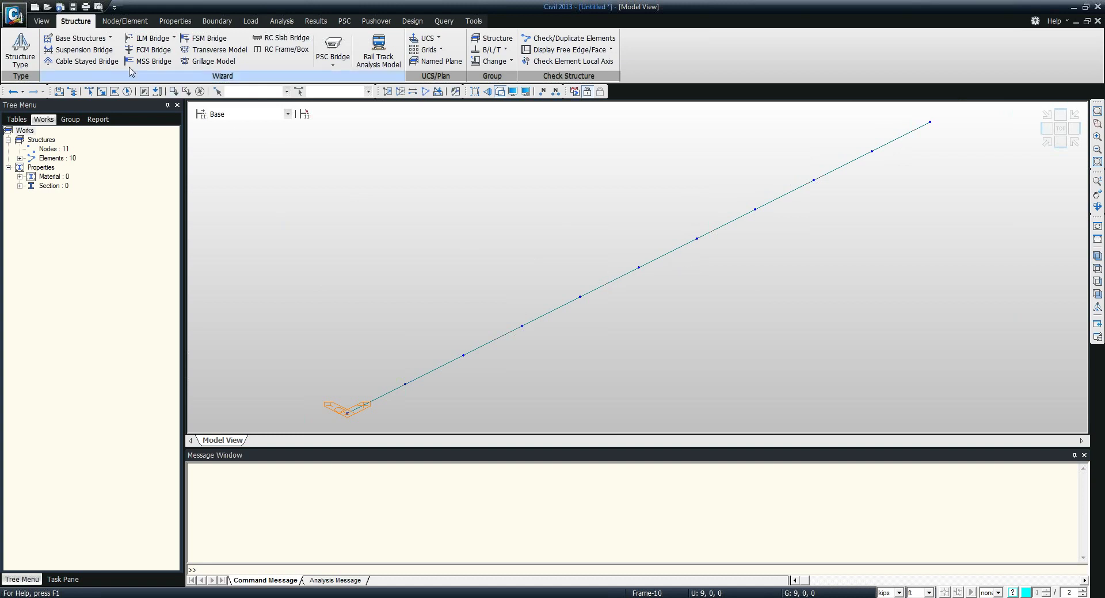
Review the model, section and tendon parameters in the FSM Bridge Wizard, and close it without generating a bridge
{"action": "left_click", "coordinate": [203, 38]}
{"action": "left_click_drag", "start_coordinate": [189, 37], "coordinate": [251, 43]}
{"action": "left_click", "coordinate": [86, 204]}
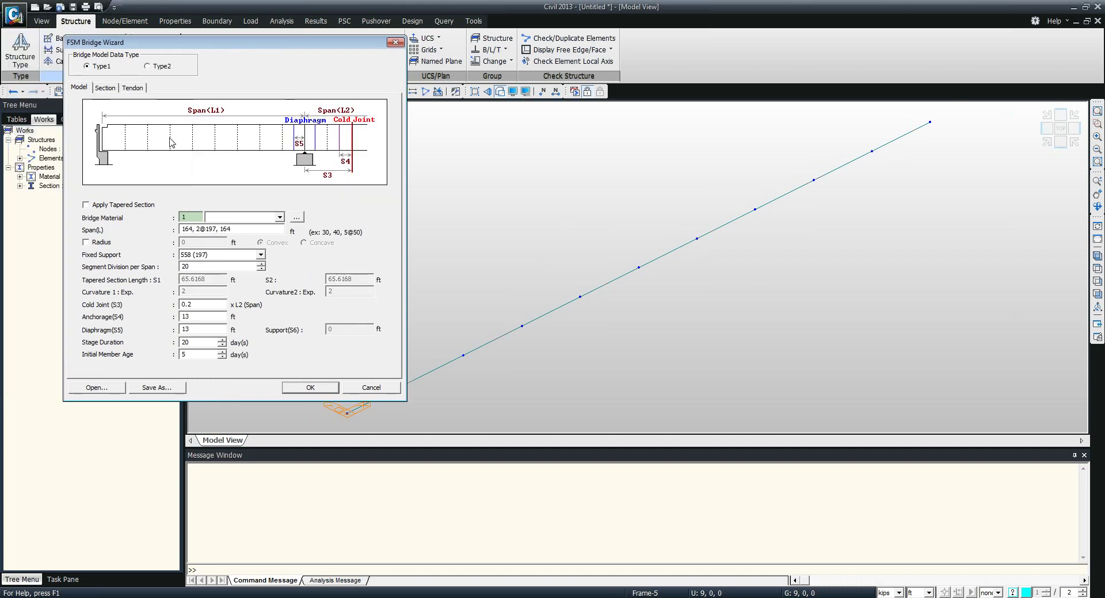
{"action": "left_click_drag", "start_coordinate": [232, 229], "coordinate": [169, 230]}
{"action": "left_click_drag", "start_coordinate": [248, 48], "coordinate": [306, 46]}
{"action": "left_click", "coordinate": [165, 87]}
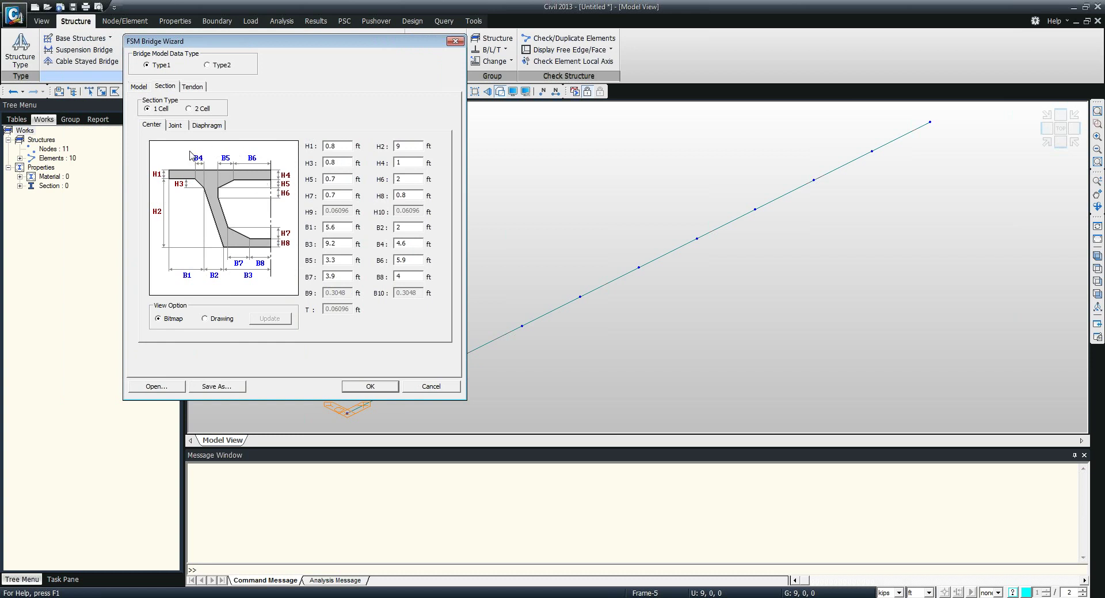
{"action": "left_click", "coordinate": [211, 65]}
{"action": "left_click", "coordinate": [156, 65]}
{"action": "left_click", "coordinate": [194, 87]}
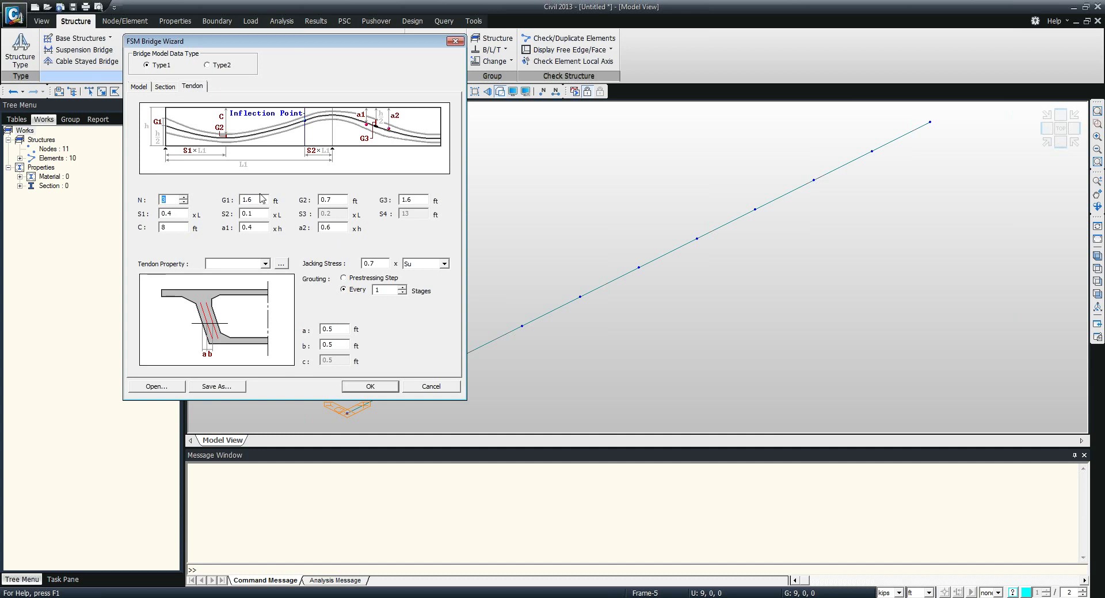
{"action": "left_click", "coordinate": [455, 41]}
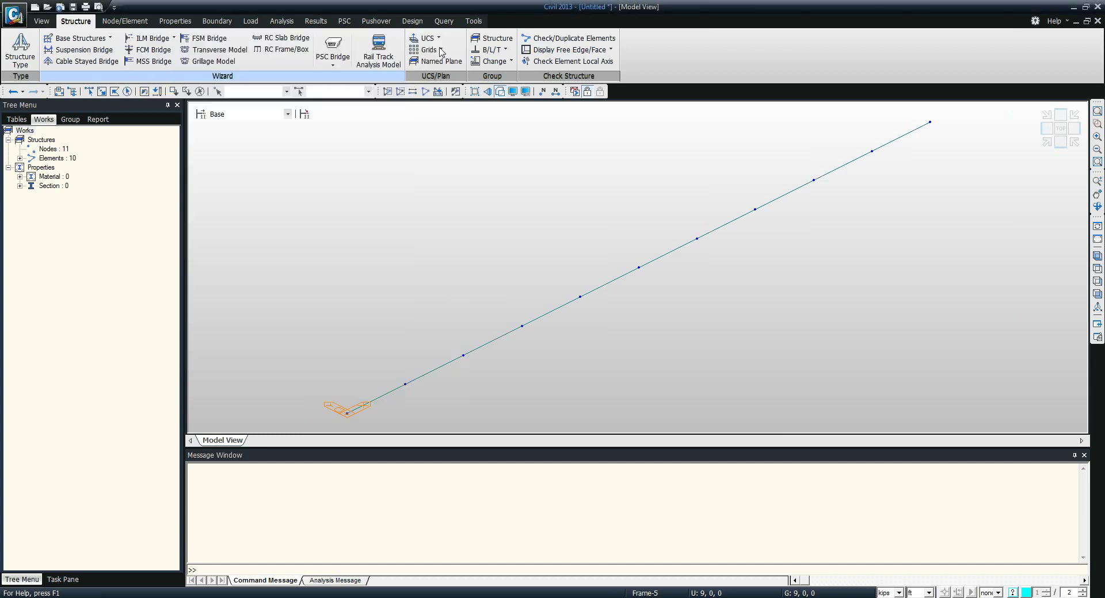
Check the longitudinal, transverse and load settings in the R.C. Slab Bridge Wizard and generate the bridge with spans 44, 56, 44 ft
{"action": "left_click", "coordinate": [262, 43]}
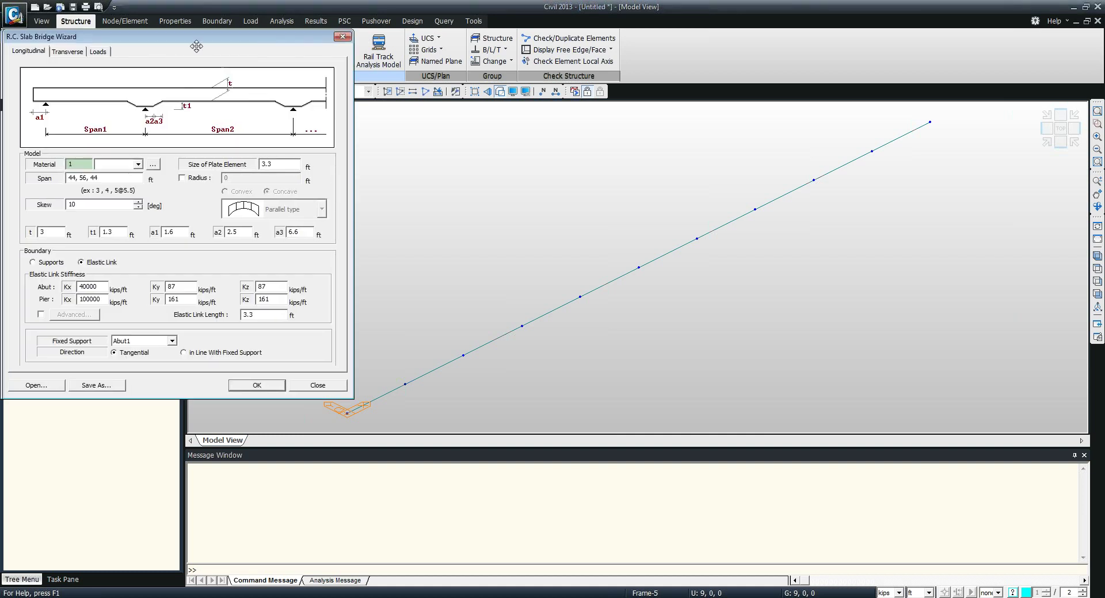
{"action": "left_click_drag", "start_coordinate": [196, 46], "coordinate": [328, 69]}
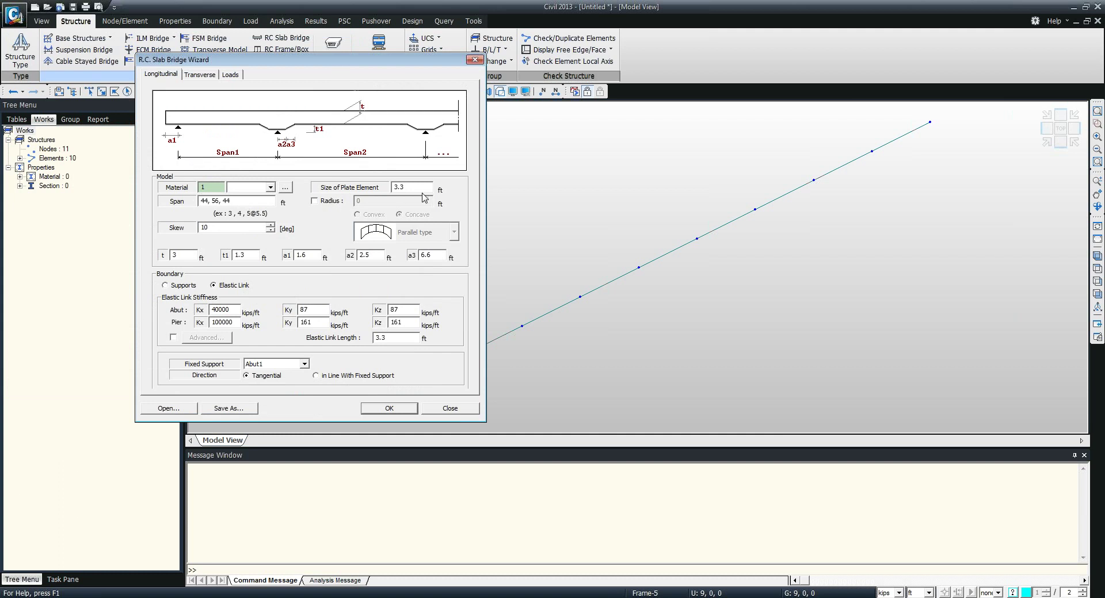
{"action": "left_click", "coordinate": [333, 203]}
{"action": "left_click", "coordinate": [337, 204]}
{"action": "left_click", "coordinate": [207, 74]}
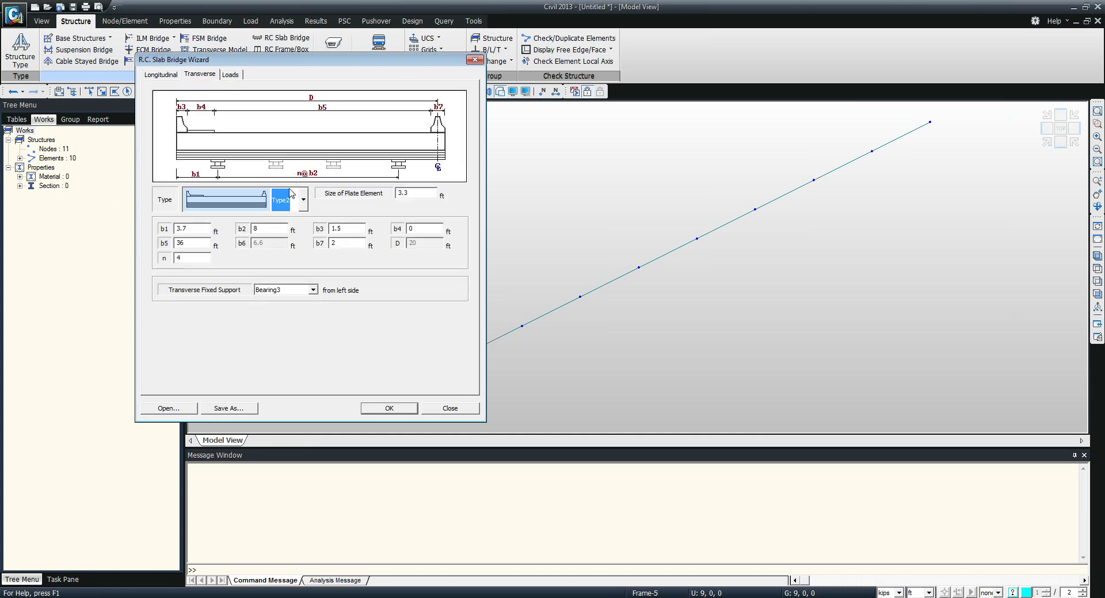
{"action": "left_click", "coordinate": [230, 75]}
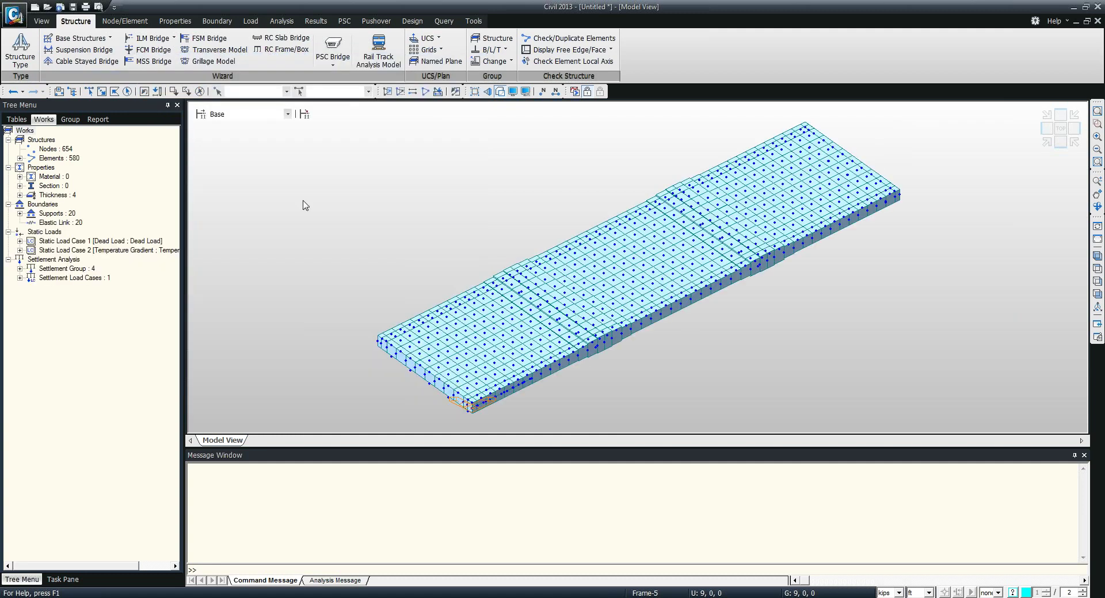
{"action": "left_click", "coordinate": [1061, 146]}
{"action": "left_click", "coordinate": [1047, 143]}
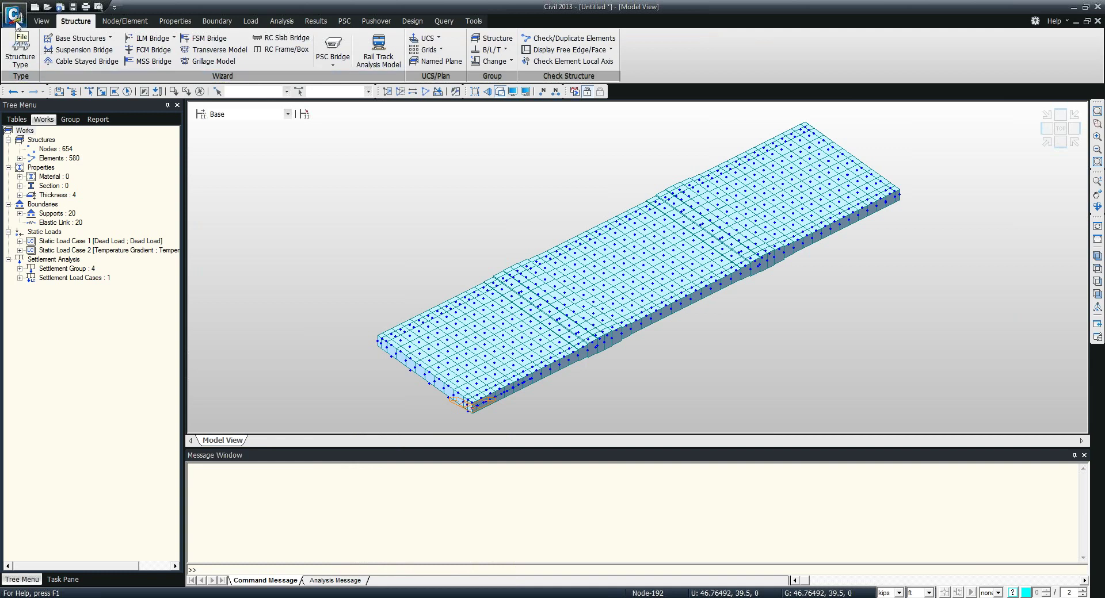
Review the AutoCAD DXF import settings, and close them without importing a file
{"action": "left_click", "coordinate": [16, 23]}
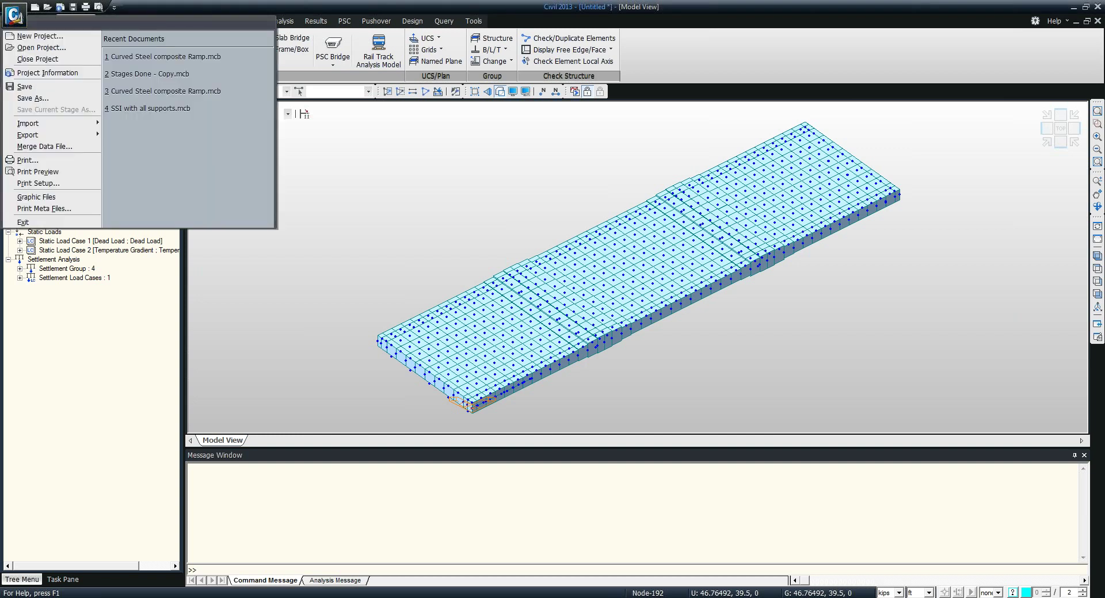
{"action": "mouse_move", "coordinate": [67, 123]}
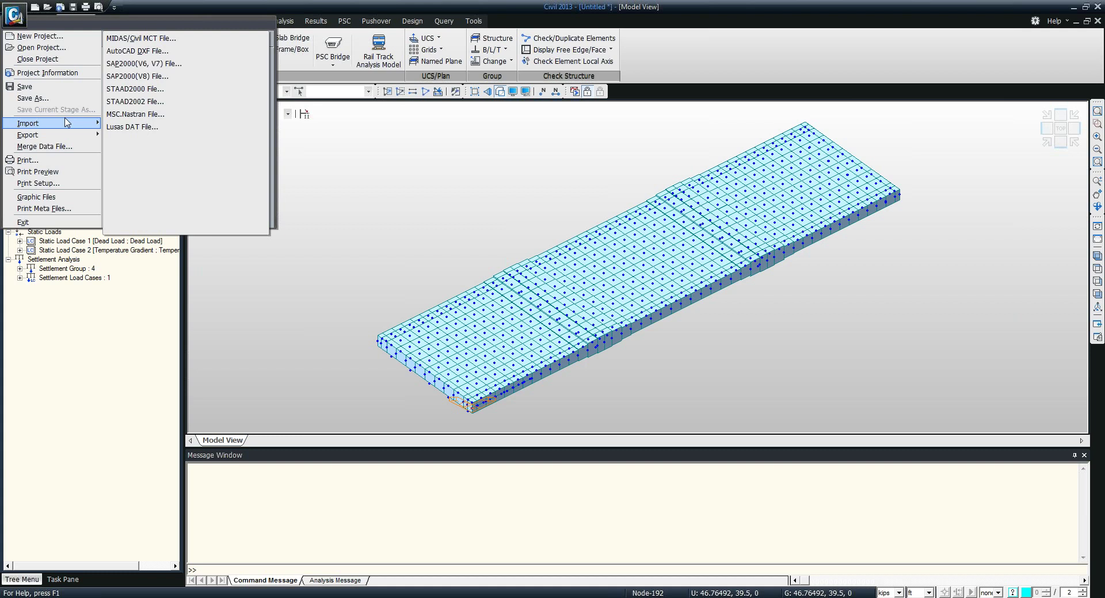
{"action": "left_click", "coordinate": [172, 49]}
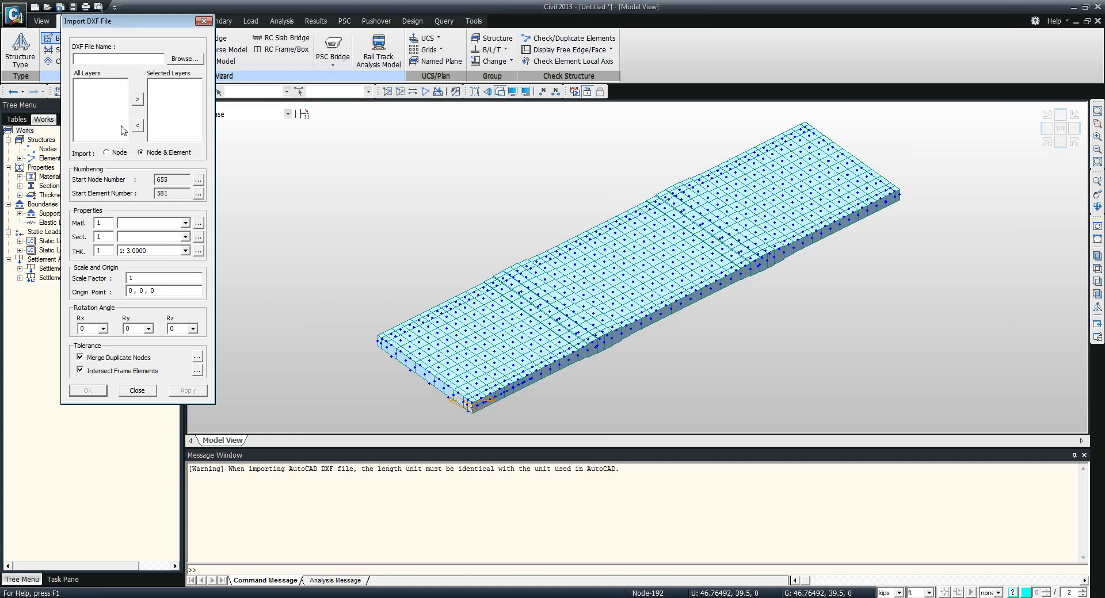
{"action": "left_click", "coordinate": [205, 26]}
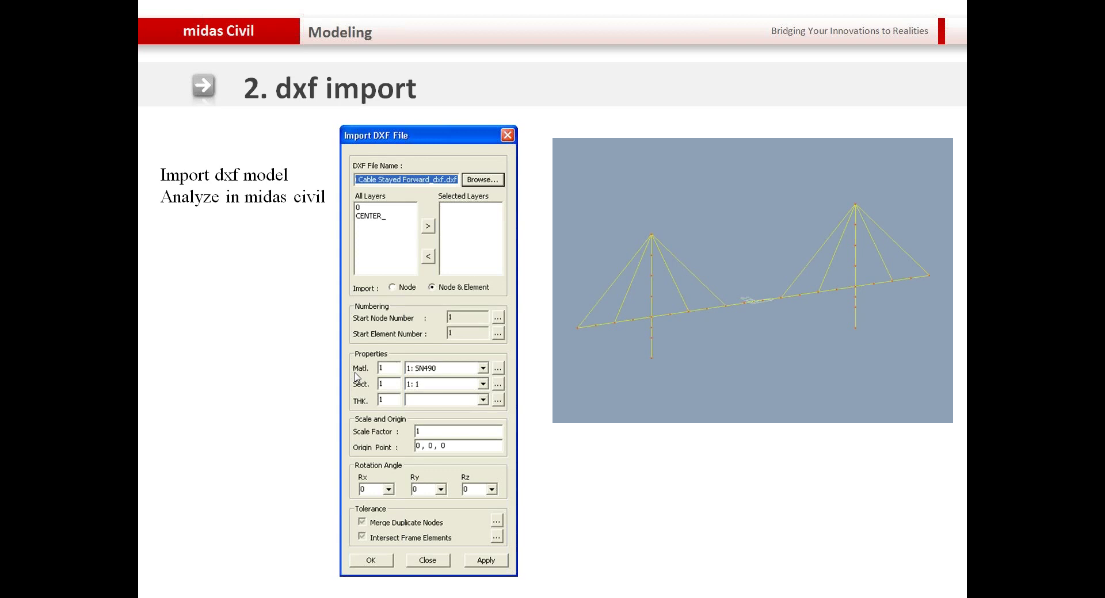
{"action": "left_click", "coordinate": [296, 315]}
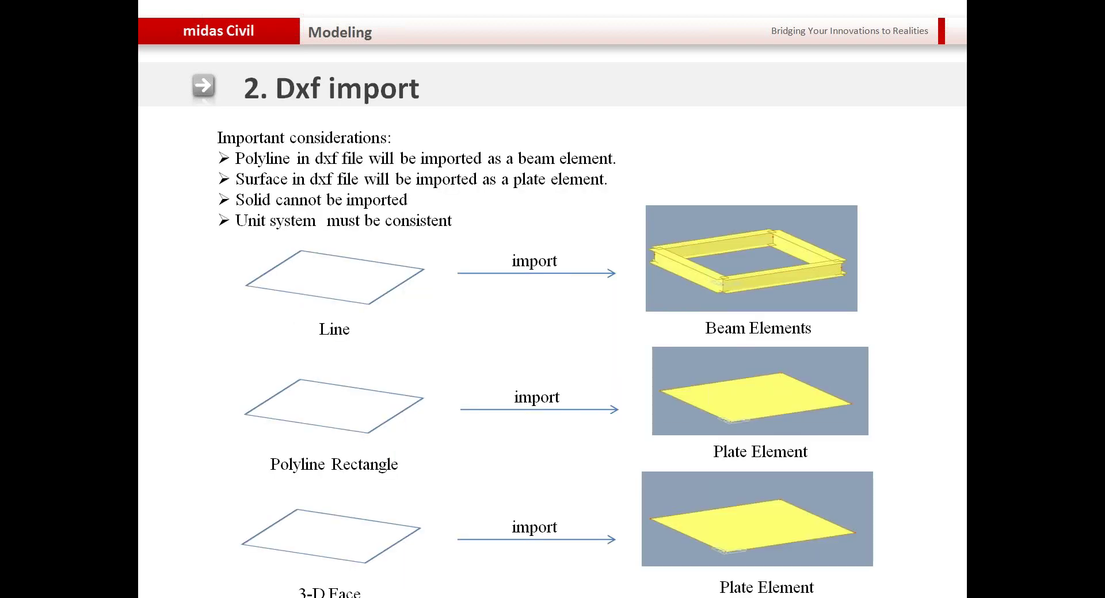
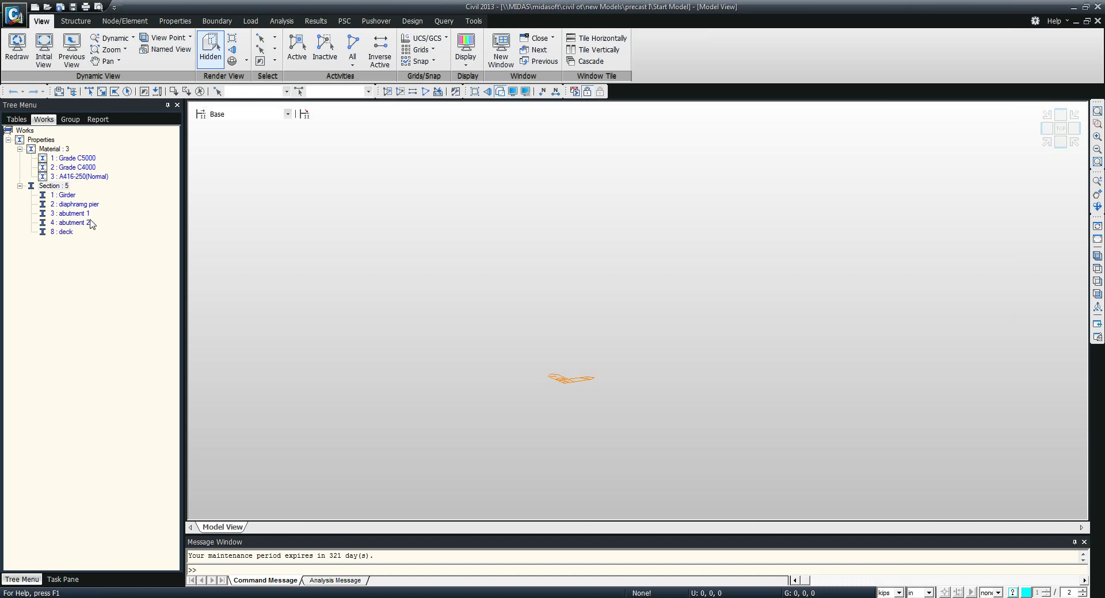
Look at the composite section definition with section type Composite-I, and close it without adding a section
{"action": "left_click", "coordinate": [125, 21]}
{"action": "left_click", "coordinate": [169, 24]}
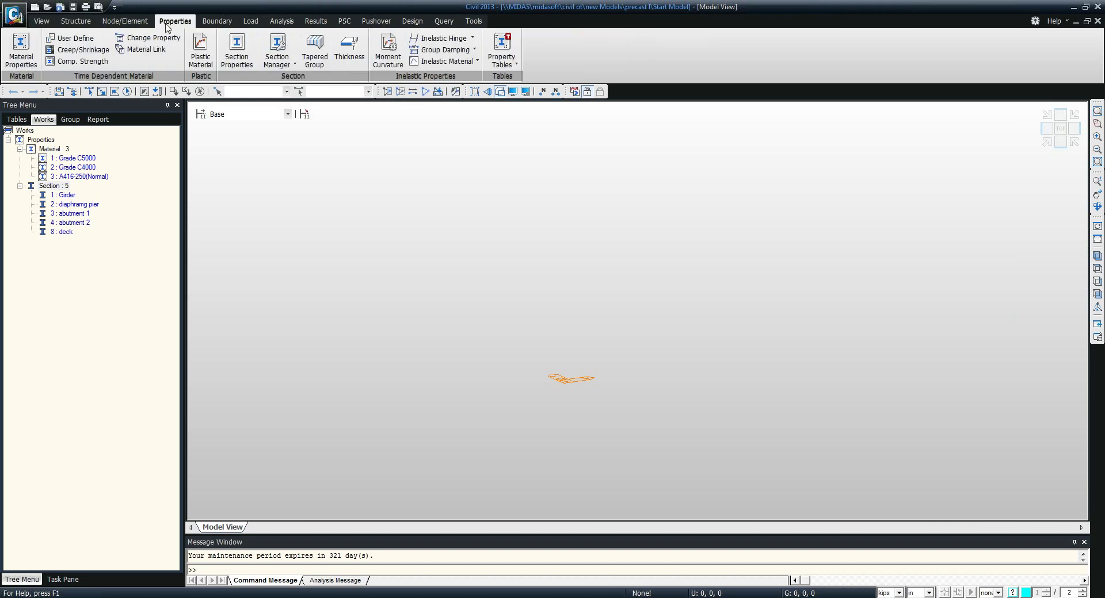
{"action": "left_click", "coordinate": [236, 52]}
{"action": "left_click_drag", "start_coordinate": [187, 7], "coordinate": [390, 16]}
{"action": "left_click", "coordinate": [442, 55]}
{"action": "left_click_drag", "start_coordinate": [397, 219], "coordinate": [536, 160]}
{"action": "left_click", "coordinate": [538, 179]}
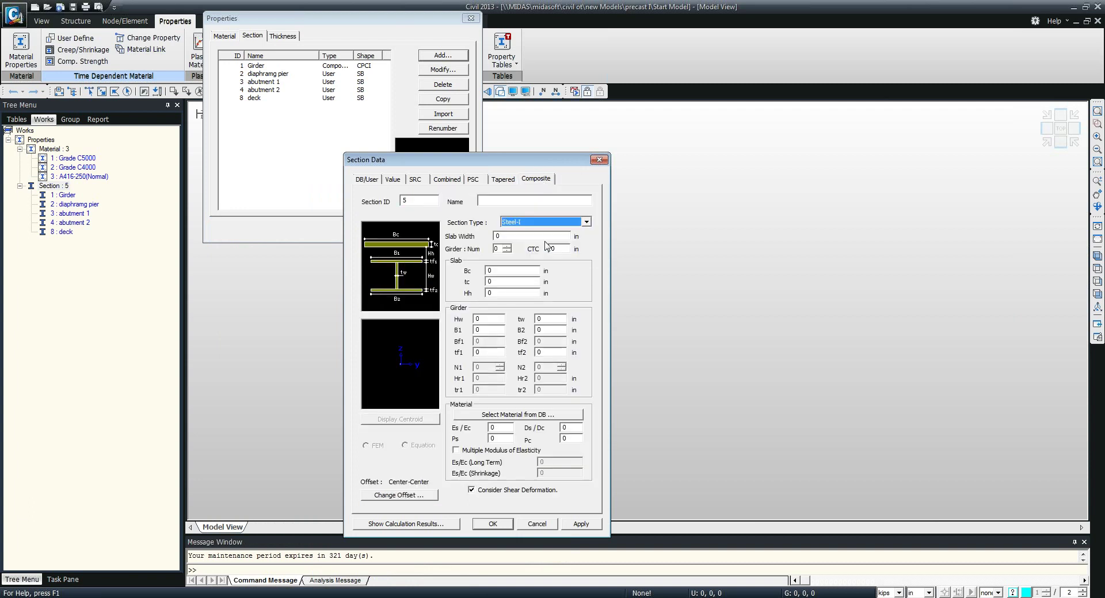
{"action": "left_click", "coordinate": [537, 222]}
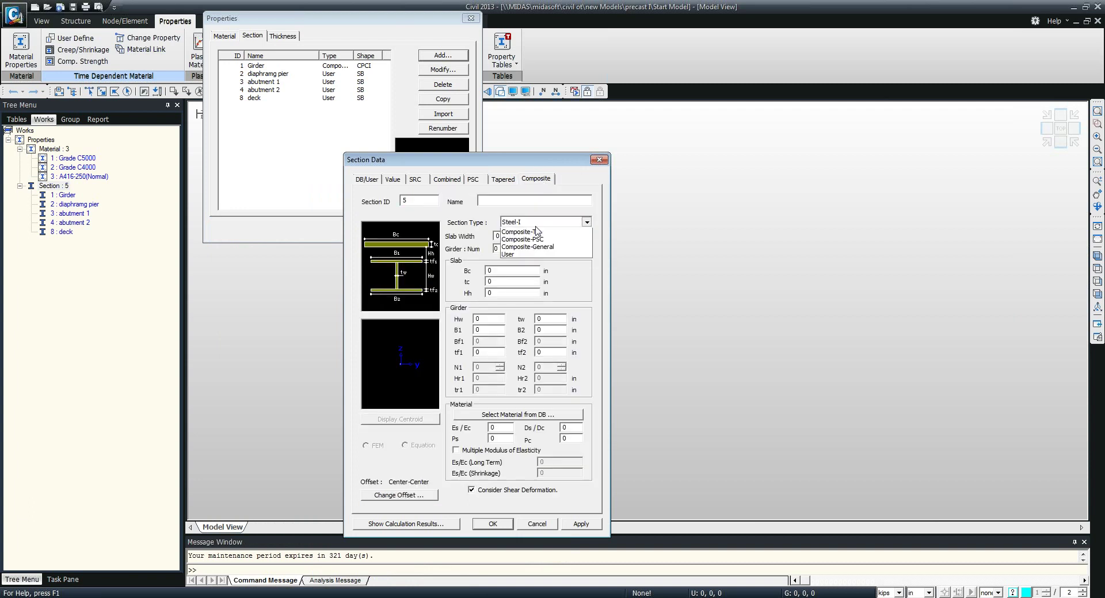
{"action": "left_click", "coordinate": [535, 232]}
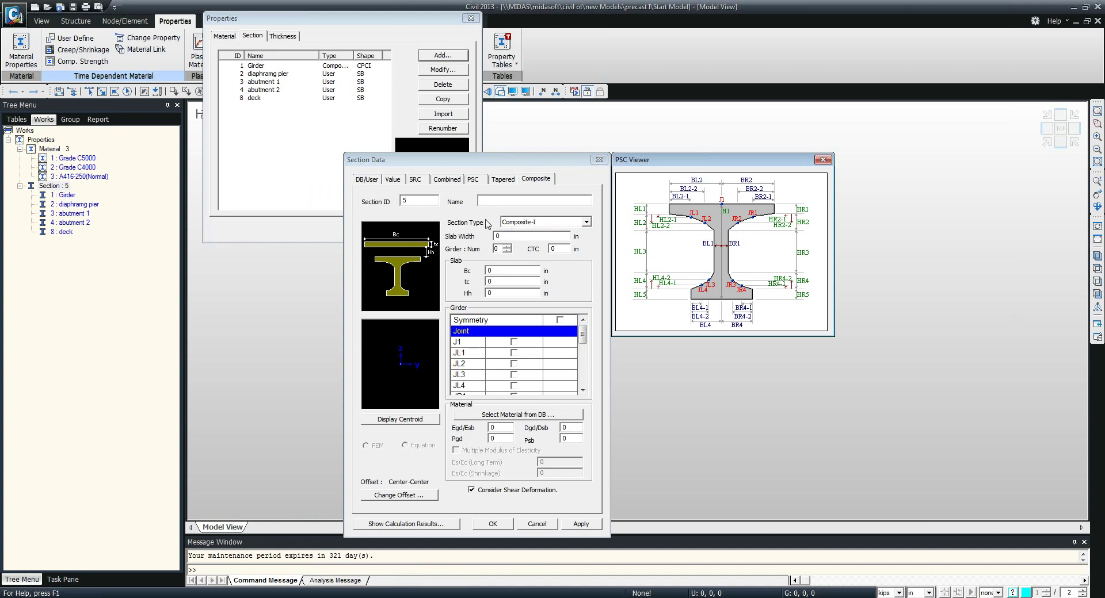
{"action": "left_click", "coordinate": [599, 159]}
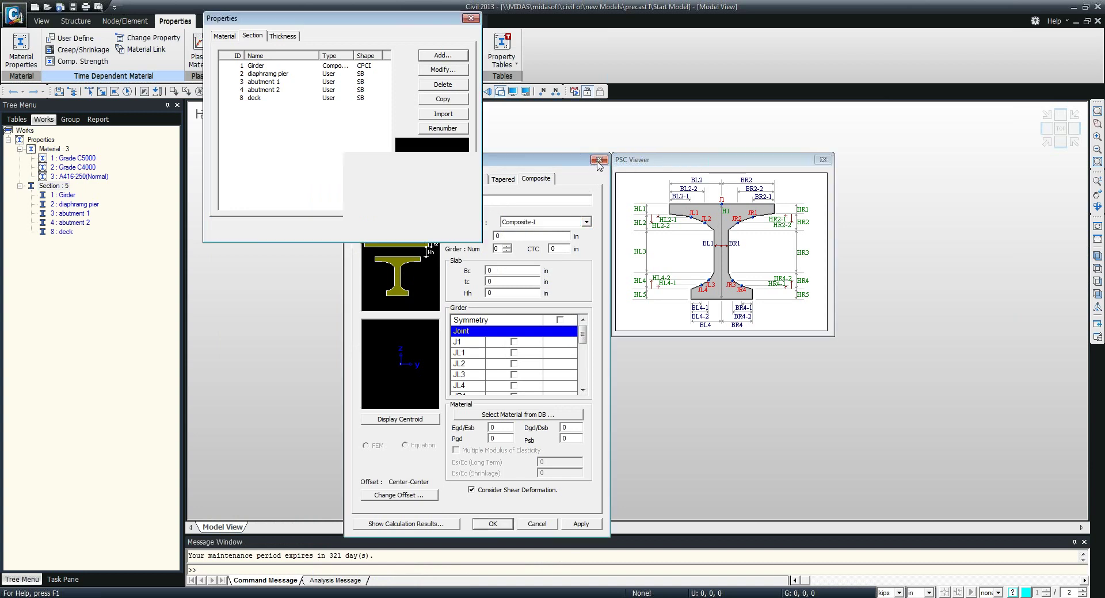
Review the slab and girder dimensions of the existing Girder section, and close it without changes
{"action": "double_click", "coordinate": [329, 69]}
{"action": "left_click_drag", "start_coordinate": [407, 231], "coordinate": [395, 141]}
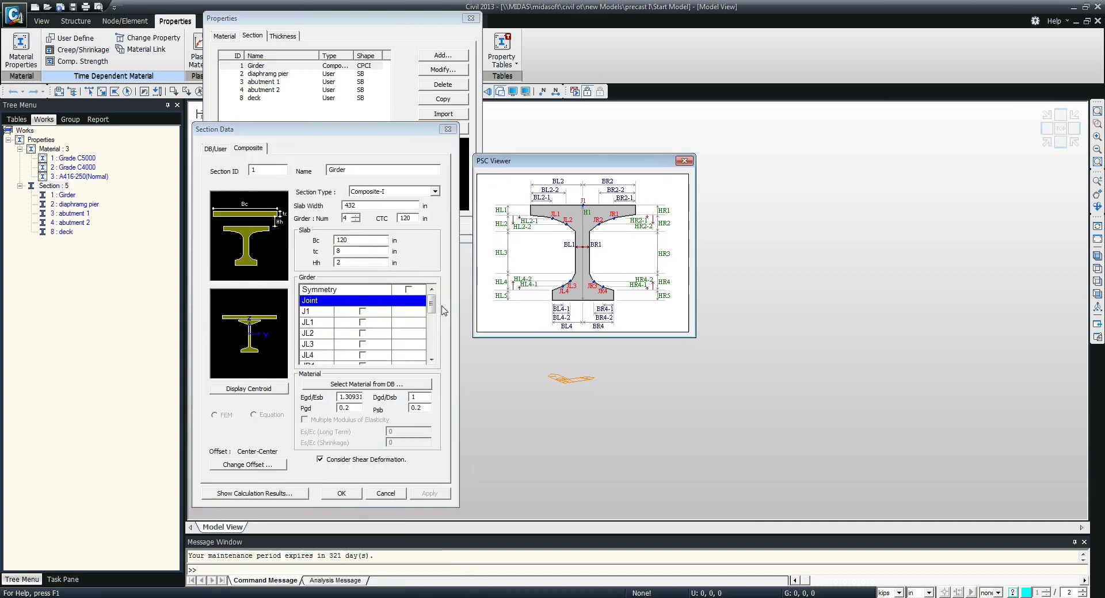
{"action": "left_click_drag", "start_coordinate": [431, 310], "coordinate": [432, 344]}
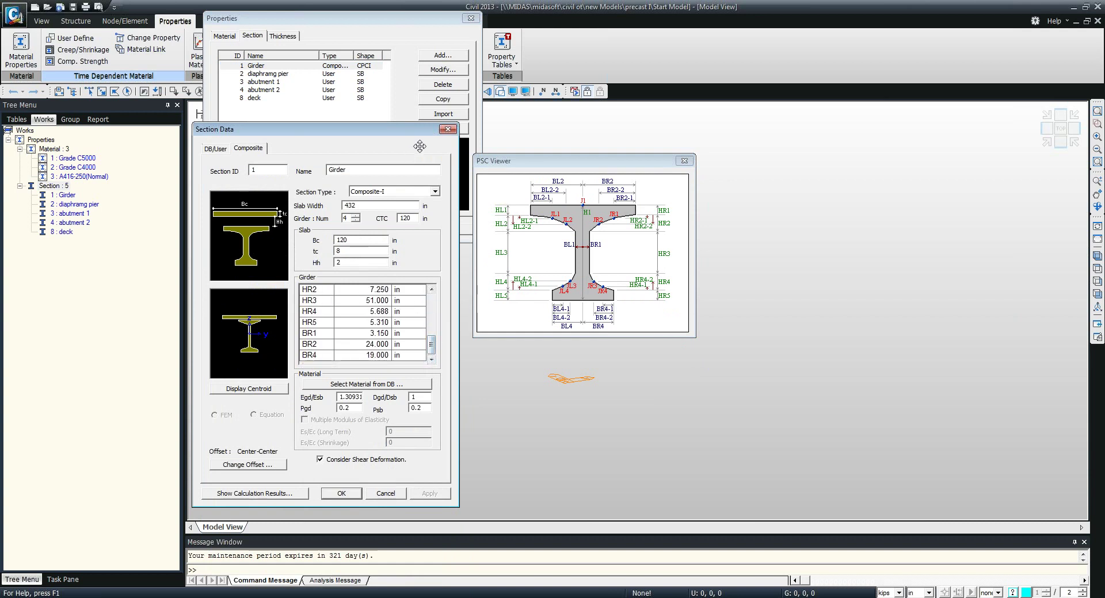
{"action": "left_click", "coordinate": [448, 129]}
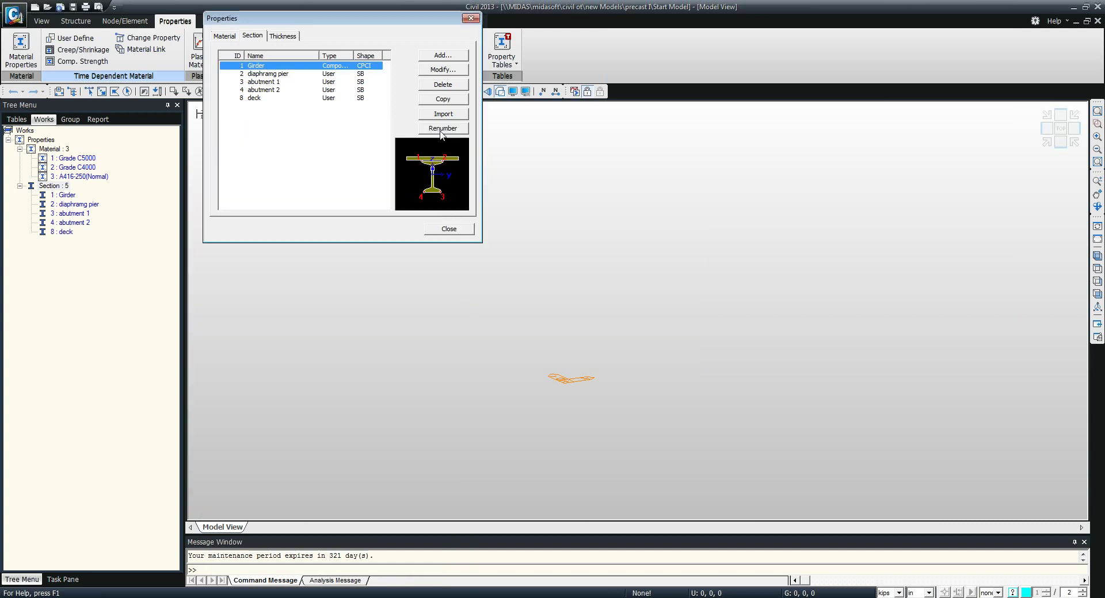
Review the dimensions of the pier diaphragm and abutment 1 sections, closing each without changes
{"action": "left_click", "coordinate": [331, 75]}
{"action": "double_click", "coordinate": [331, 75]}
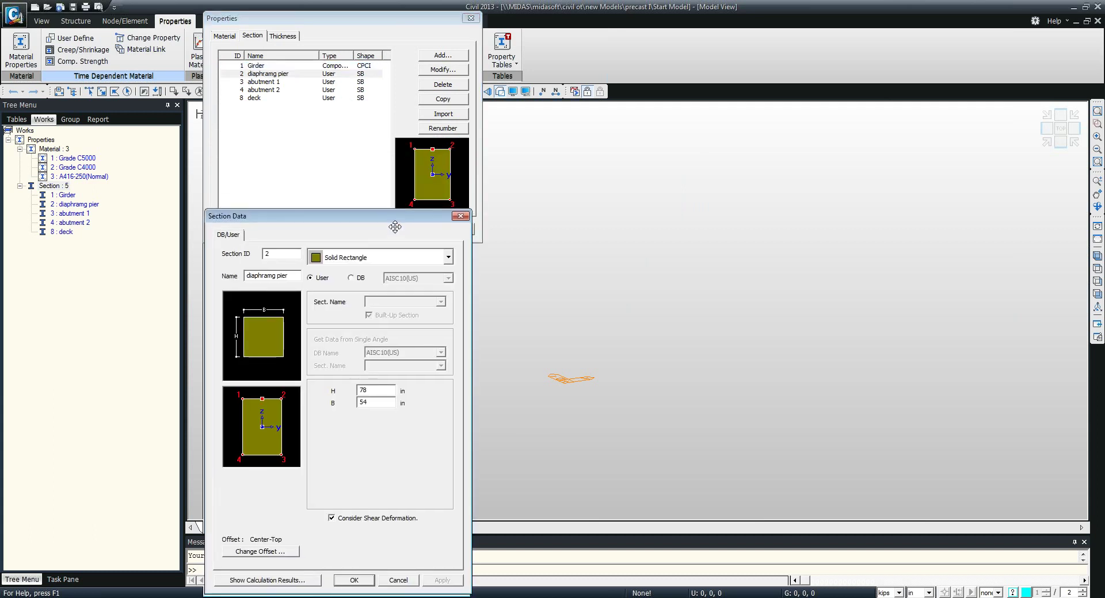
{"action": "left_click_drag", "start_coordinate": [465, 227], "coordinate": [457, 168]}
{"action": "left_click", "coordinate": [451, 157]}
{"action": "left_click", "coordinate": [331, 82]}
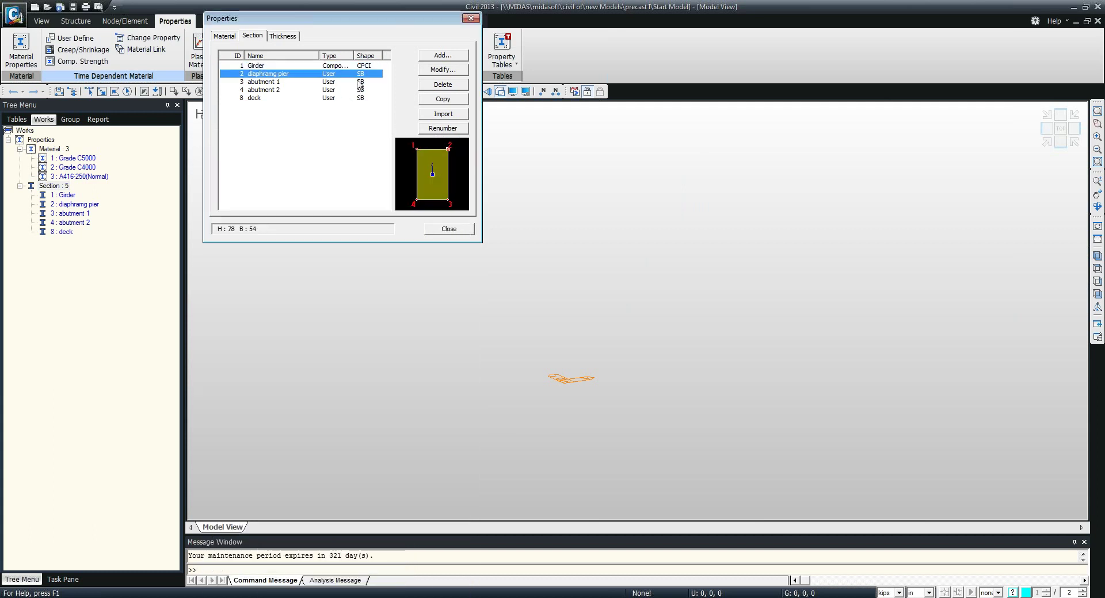
{"action": "double_click", "coordinate": [331, 82]}
{"action": "left_click", "coordinate": [458, 219]}
Review the deck section's dimensions, and close the section properties list
{"action": "left_click", "coordinate": [288, 98]}
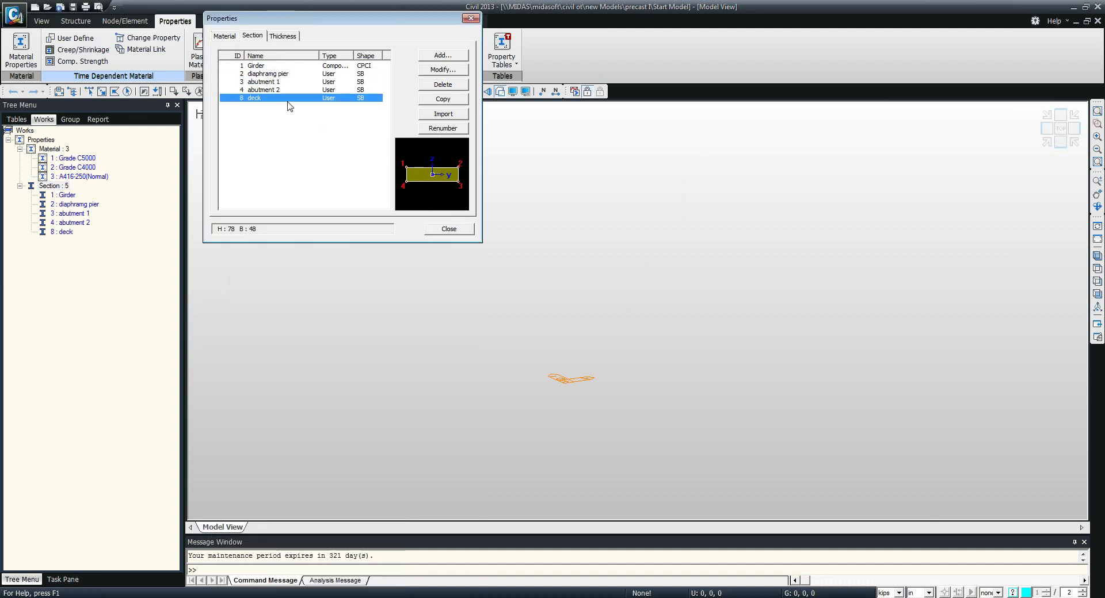
{"action": "double_click", "coordinate": [287, 98]}
{"action": "left_click_drag", "start_coordinate": [419, 219], "coordinate": [419, 185]}
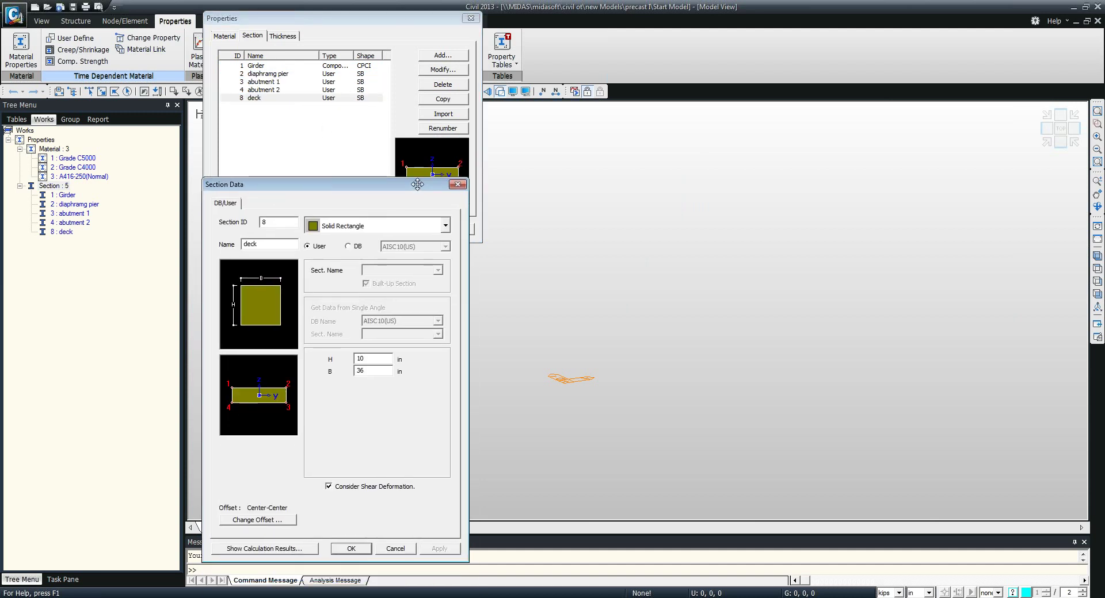
{"action": "left_click", "coordinate": [458, 184]}
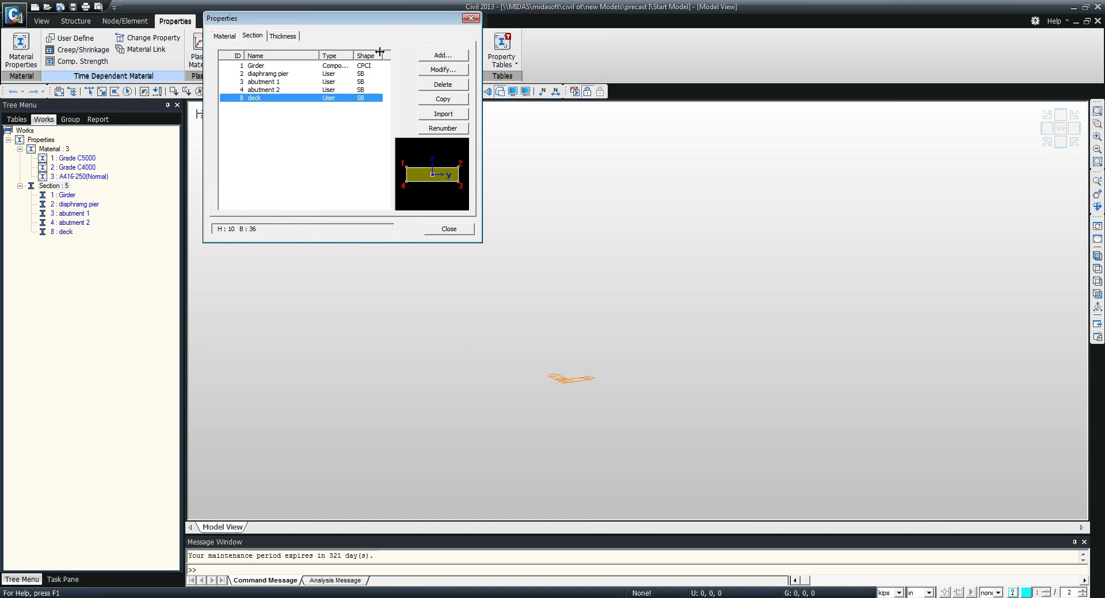
{"action": "left_click", "coordinate": [471, 18]}
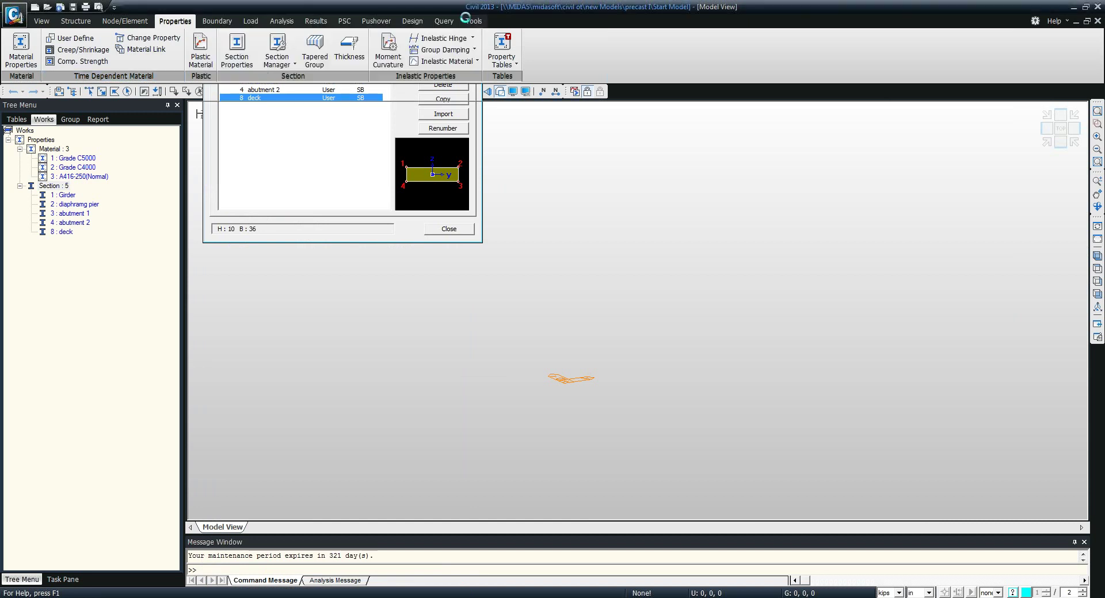
{"action": "left_click", "coordinate": [1043, 129]}
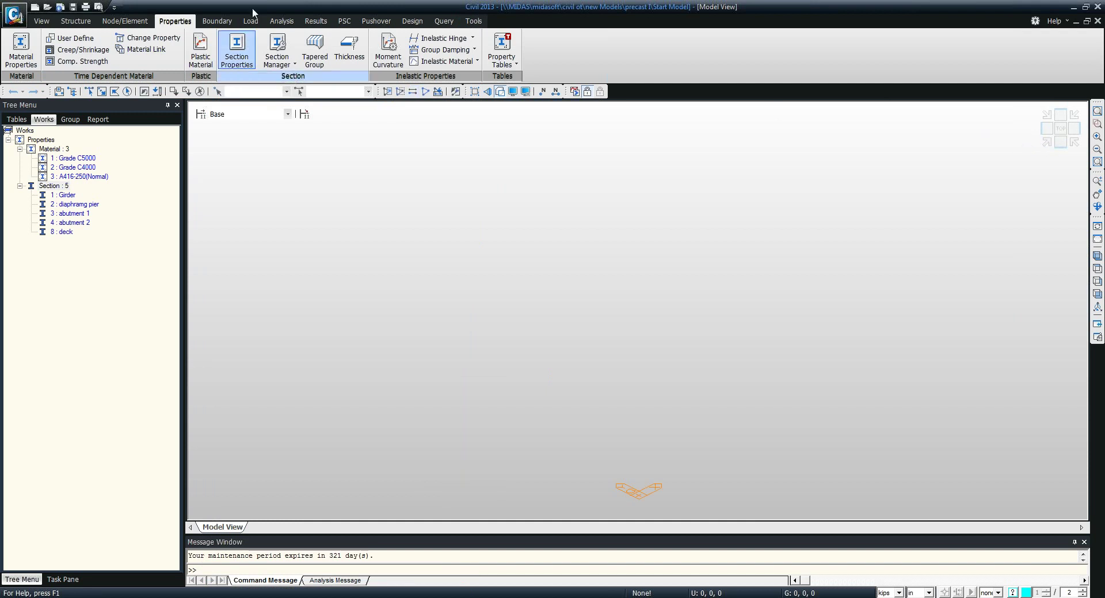
{"action": "left_click", "coordinate": [86, 23]}
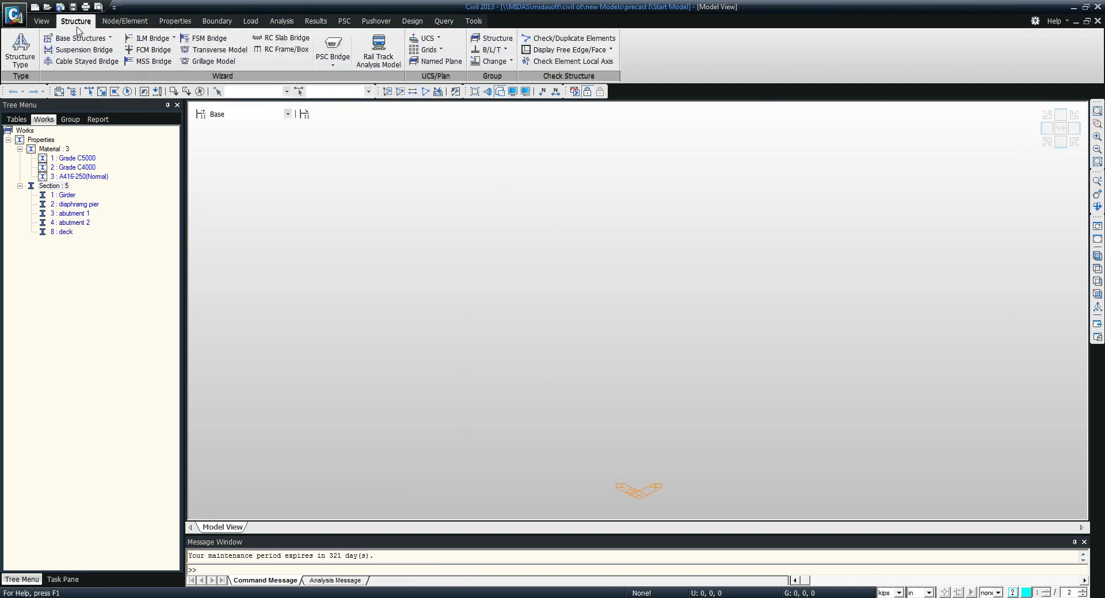
{"action": "left_click", "coordinate": [80, 38]}
{"action": "left_click", "coordinate": [107, 55]}
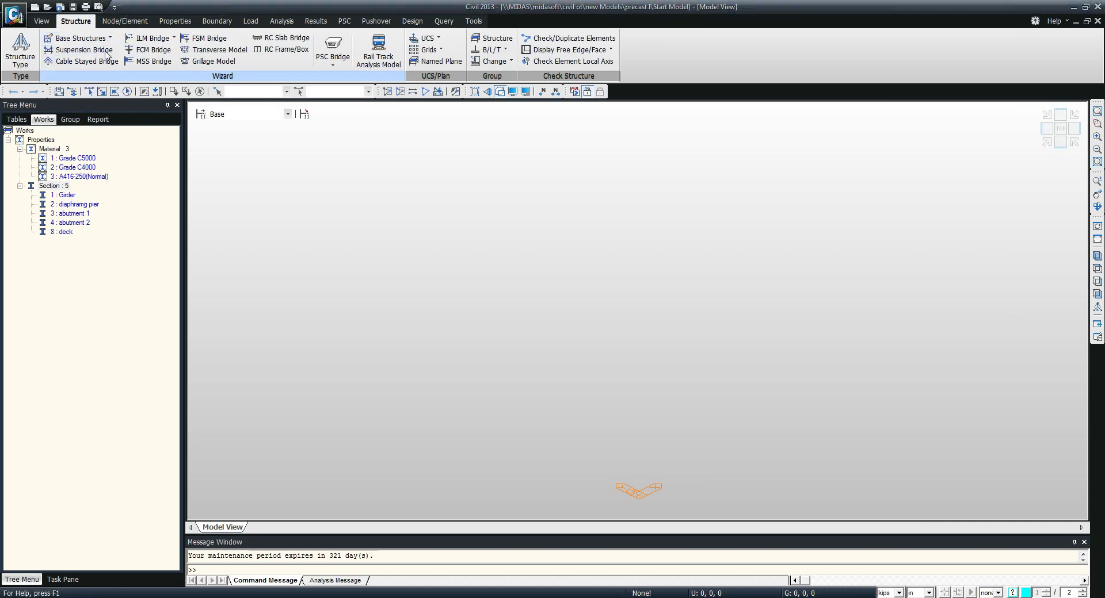
{"action": "left_click", "coordinate": [179, 10]}
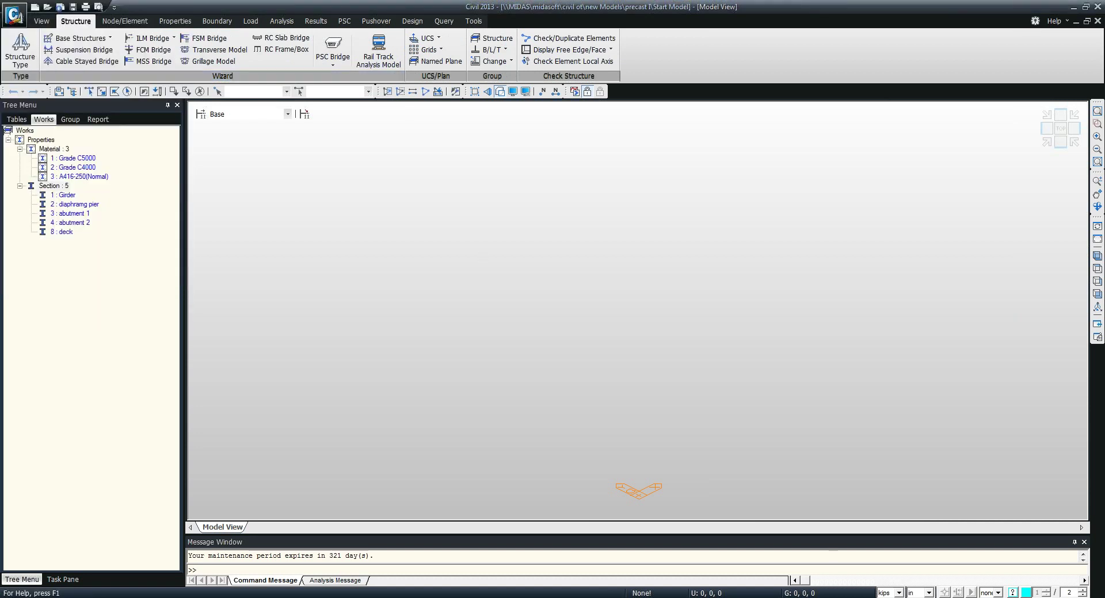
Set the length unit to ft, and confirm the unit system with kips, Btu and Fahrenheit
{"action": "left_click", "coordinate": [927, 592]}
{"action": "left_click", "coordinate": [917, 584]}
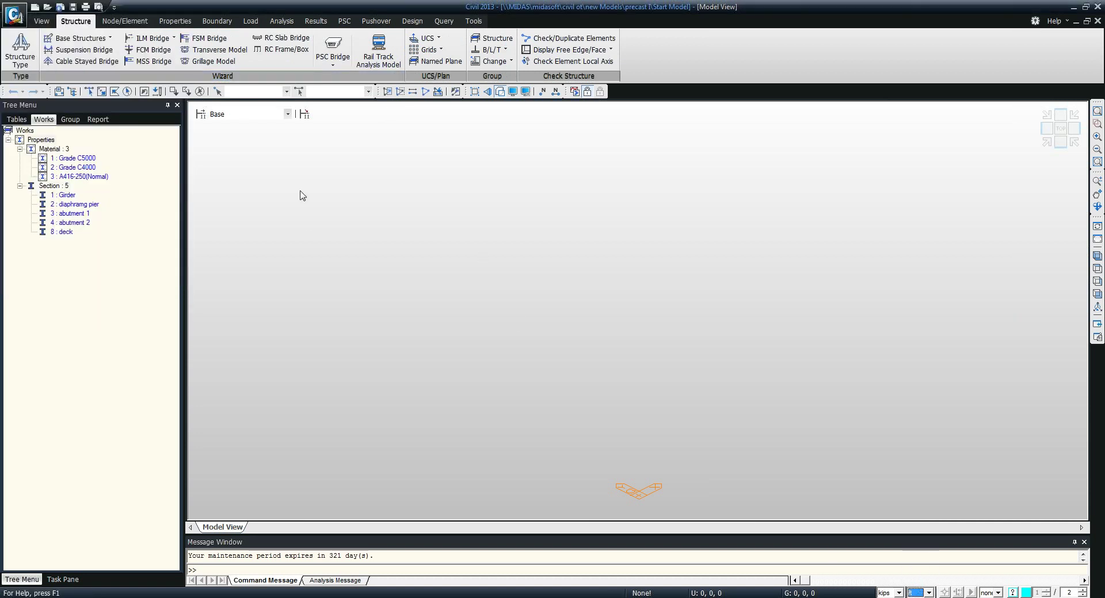
{"action": "left_click", "coordinate": [473, 20]}
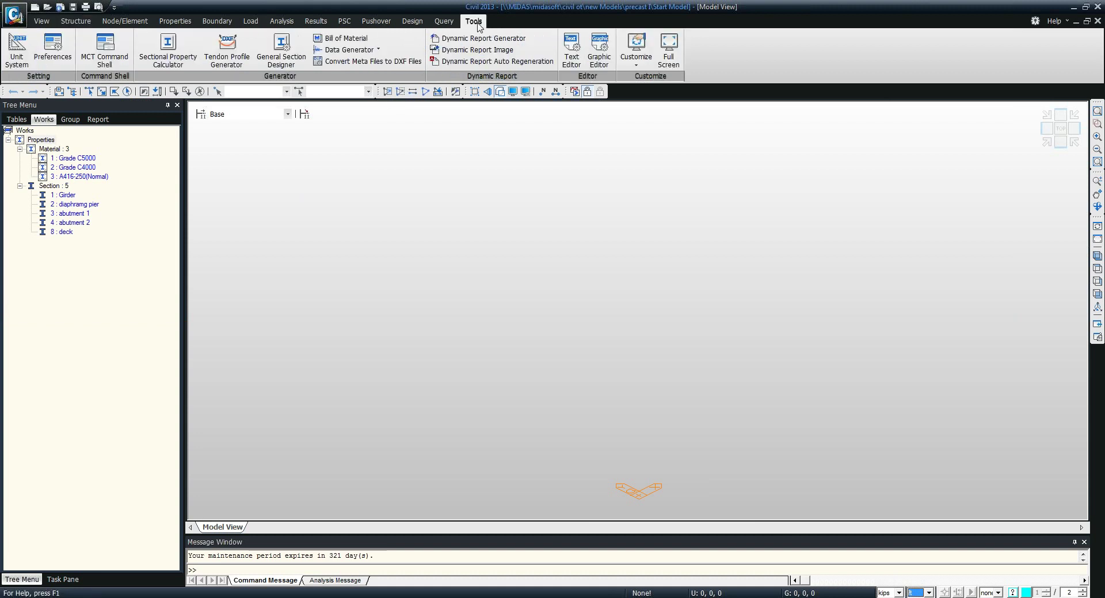
{"action": "left_click", "coordinate": [18, 49]}
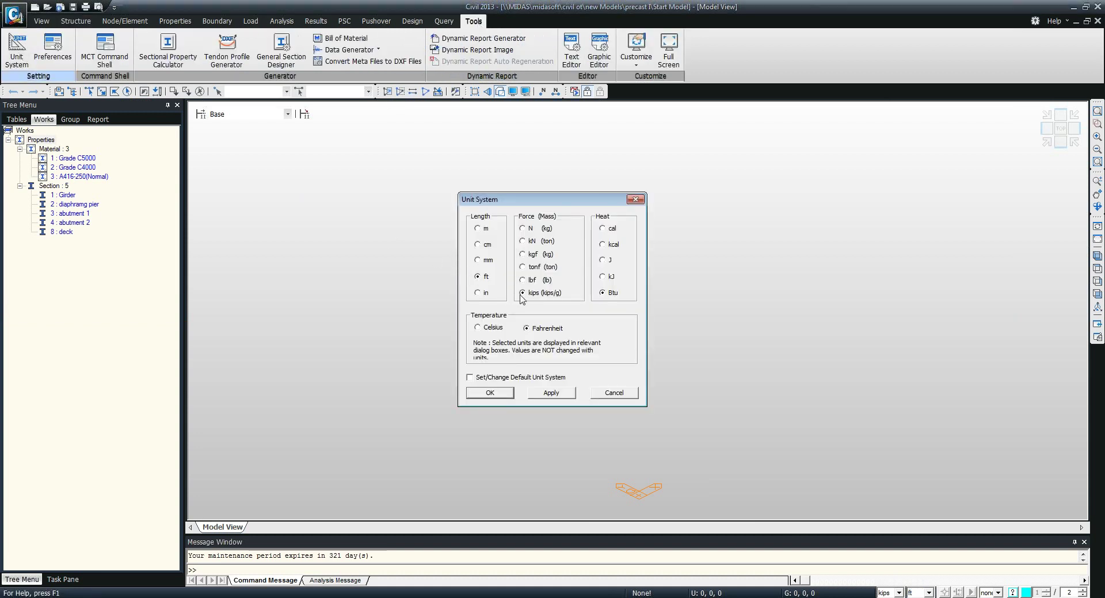
{"action": "left_click", "coordinate": [489, 393]}
Add a three-span girder line in the Beam Wizard with distances of 150,160,150 ft
{"action": "left_click", "coordinate": [81, 22]}
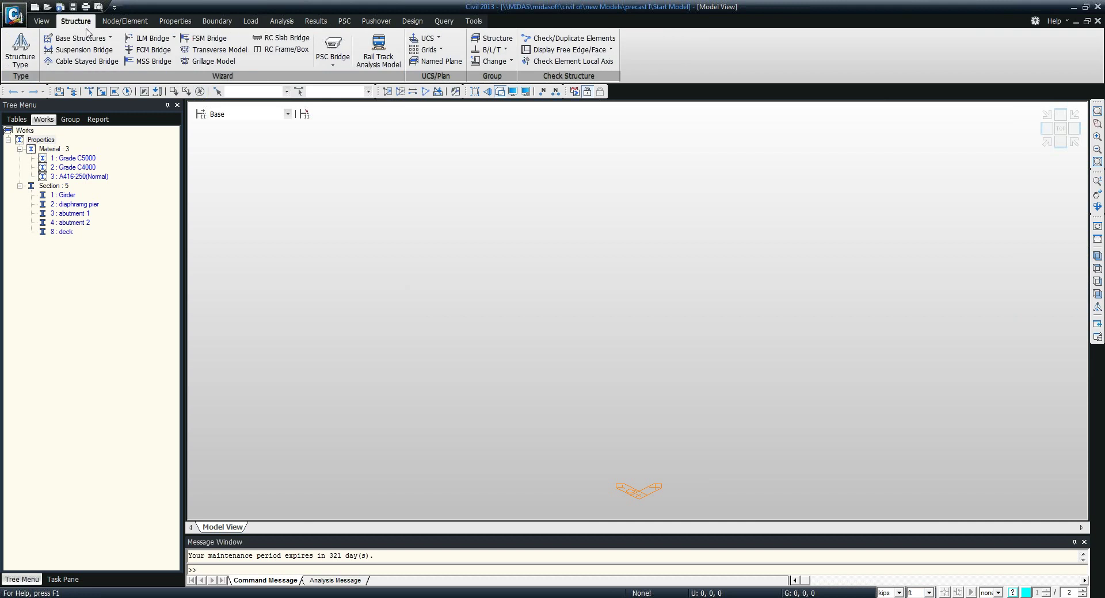
{"action": "left_click", "coordinate": [84, 37]}
{"action": "left_click", "coordinate": [114, 50]}
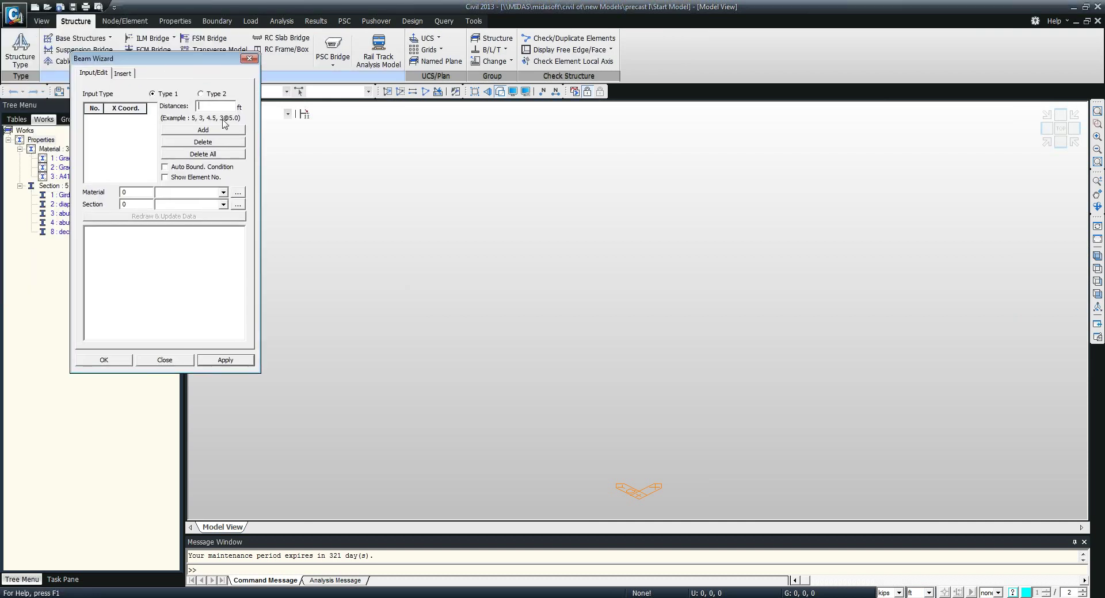
{"action": "type", "text": "150,160,16"}
{"action": "left_click", "coordinate": [213, 131]}
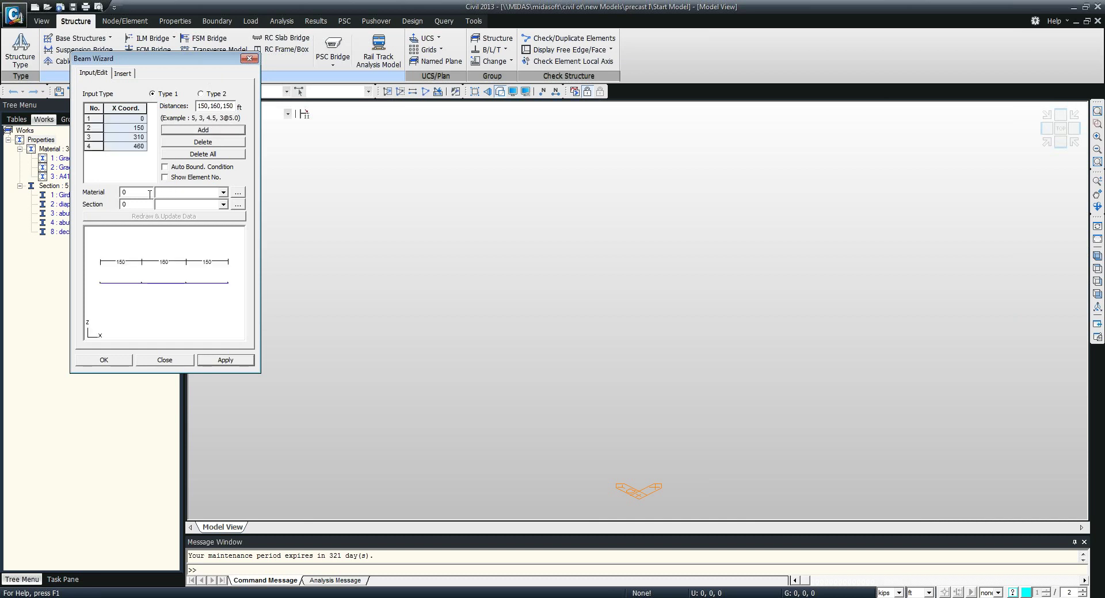
Assign material 1: Grade C5000 and section 1: Girder to the wizard beam, and generate it
{"action": "left_click", "coordinate": [190, 192]}
{"action": "left_click", "coordinate": [184, 202]}
{"action": "left_click", "coordinate": [192, 205]}
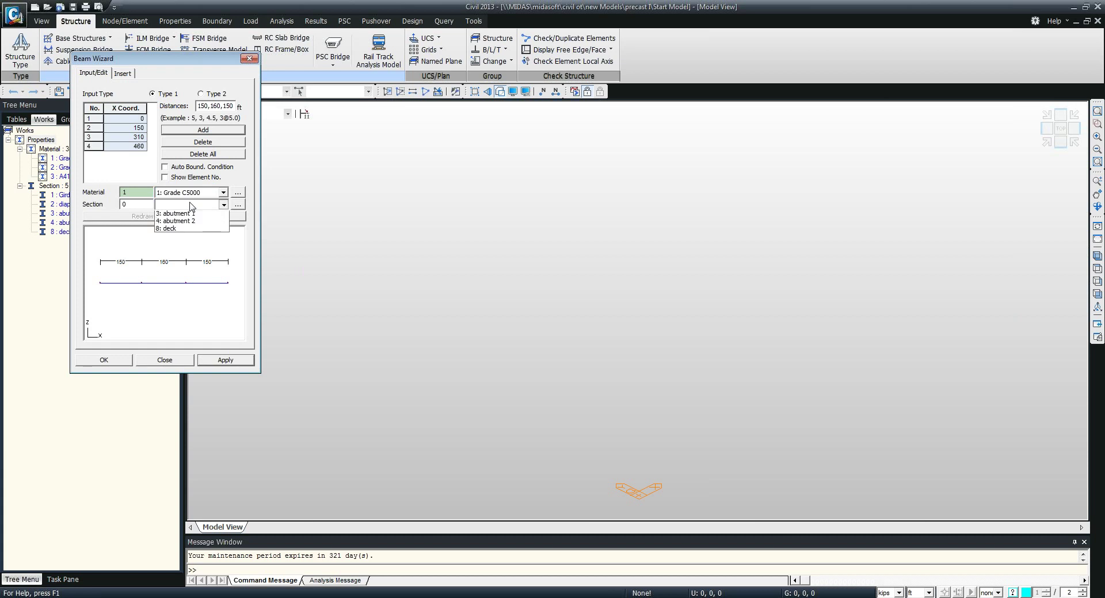
{"action": "left_click", "coordinate": [192, 212]}
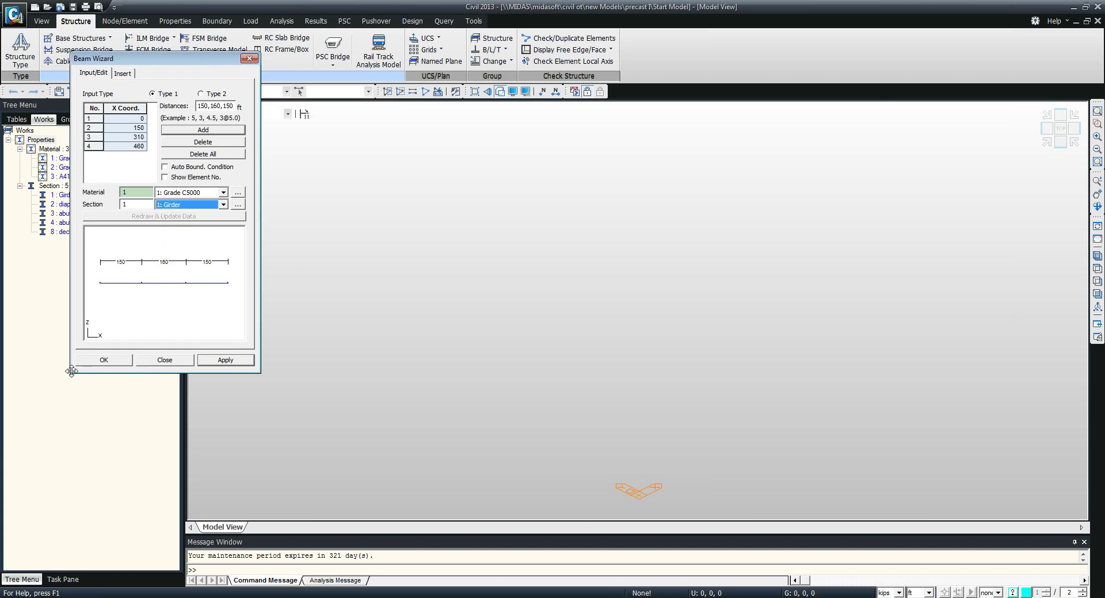
{"action": "left_click", "coordinate": [104, 361]}
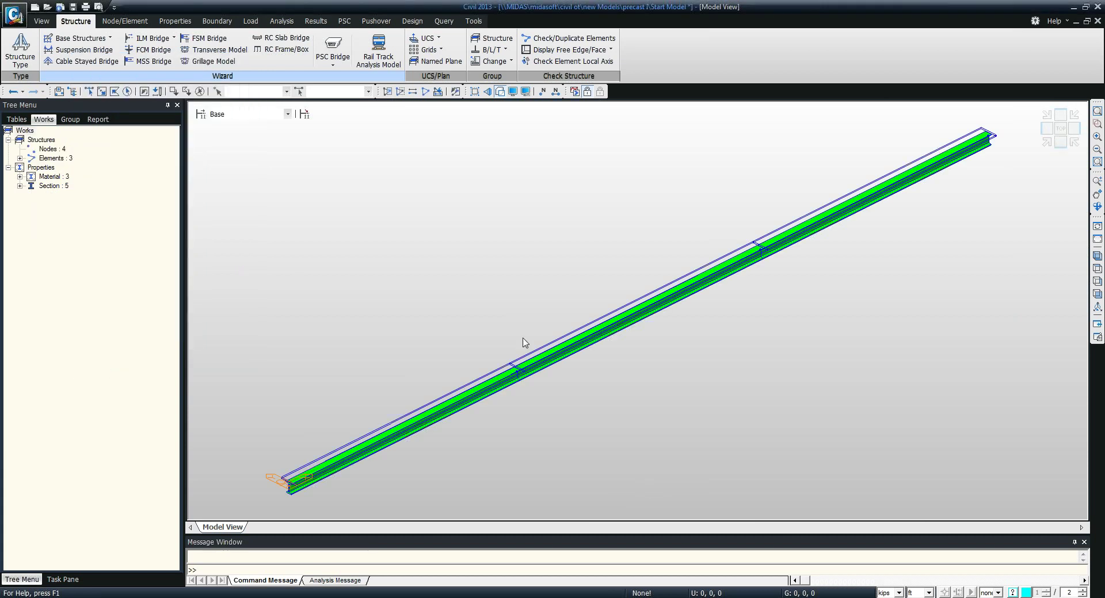
Inspect the generated girder line from another angle, and return to an isometric view
{"action": "left_click", "coordinate": [1097, 206]}
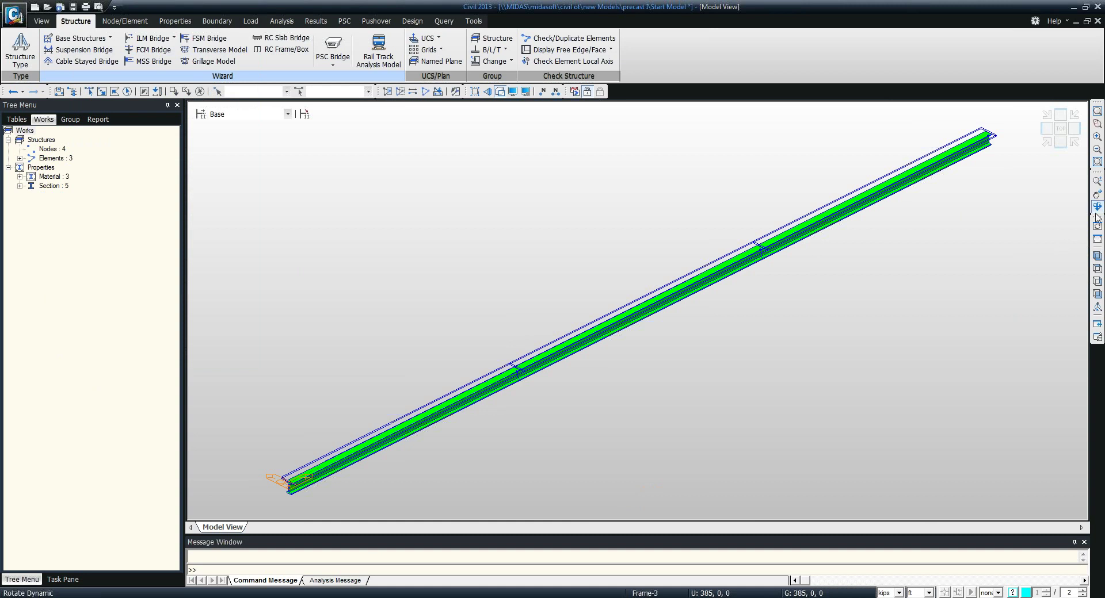
{"action": "mouse_move", "coordinate": [832, 325]}
{"action": "left_mouse_down"}
{"action": "mouse_move", "coordinate": [826, 291]}
{"action": "mouse_move", "coordinate": [837, 313]}
{"action": "left_mouse_up"}
{"action": "left_click", "coordinate": [1048, 131]}
{"action": "left_click", "coordinate": [1046, 142]}
Copy the whole girder line 3 times at an equal distance of 0, 10, 0 ft, with node and element intersection enabled
{"action": "left_click", "coordinate": [116, 92]}
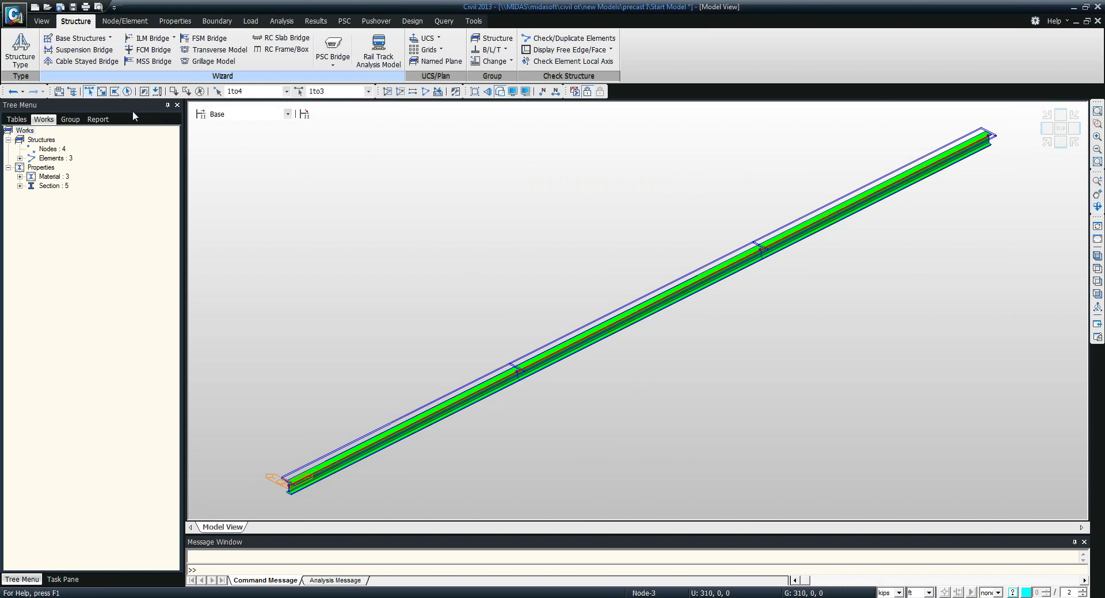
{"action": "left_click", "coordinate": [89, 92]}
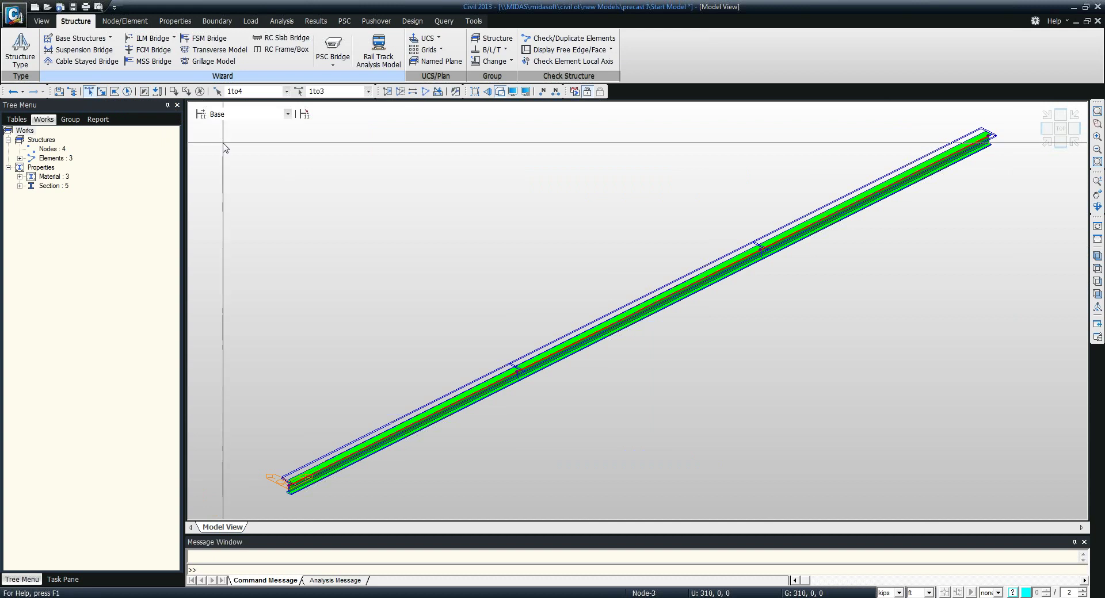
{"action": "left_click_drag", "start_coordinate": [213, 135], "coordinate": [747, 364]}
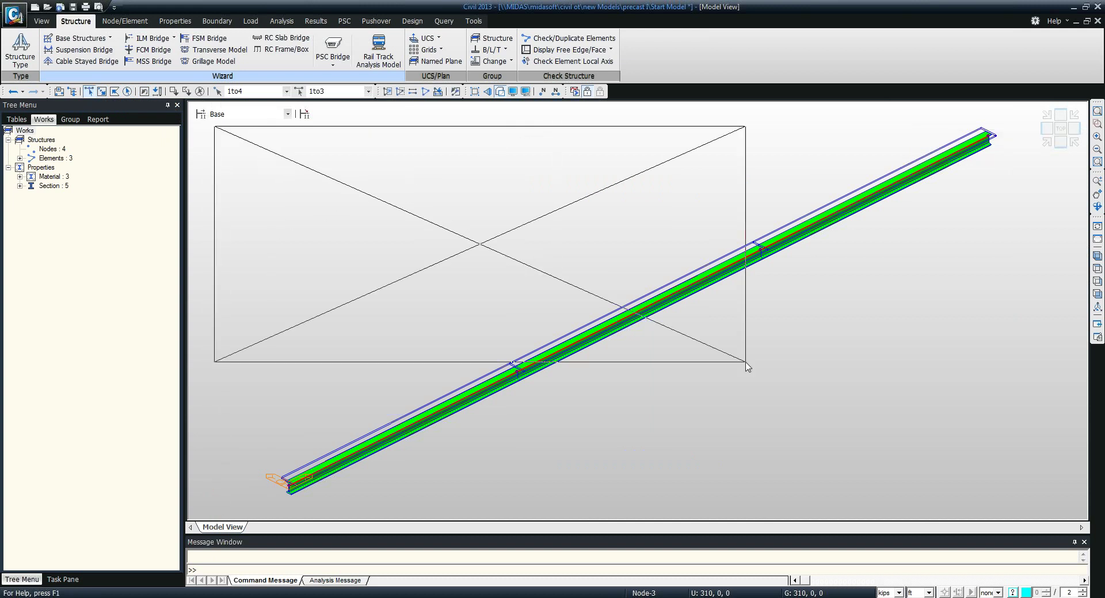
{"action": "left_click_drag", "start_coordinate": [1039, 459], "coordinate": [727, 246]}
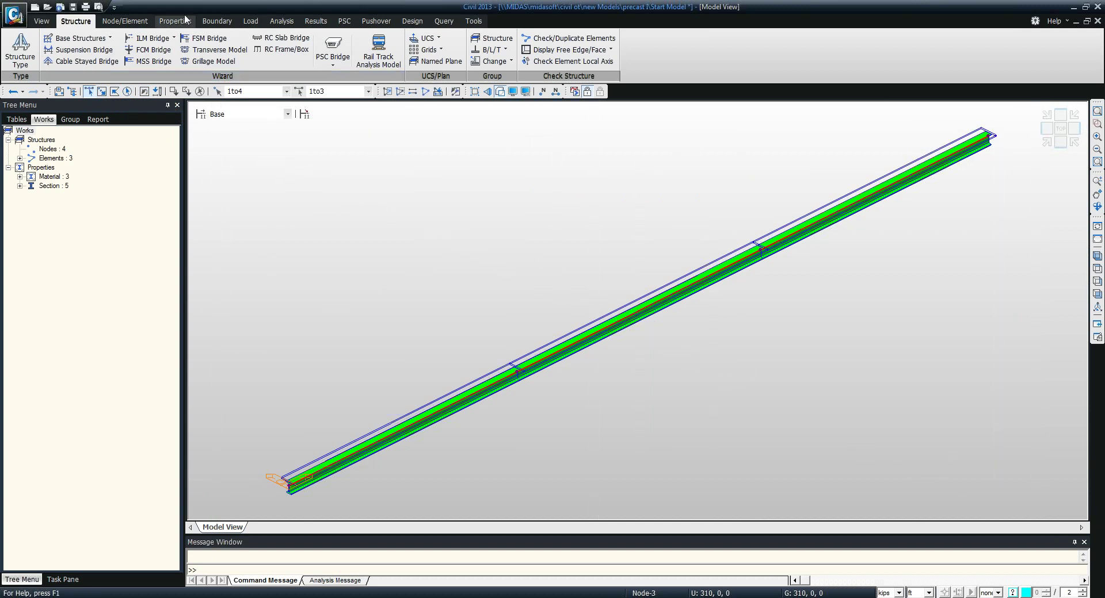
{"action": "left_click", "coordinate": [125, 21]}
{"action": "left_click", "coordinate": [314, 49]}
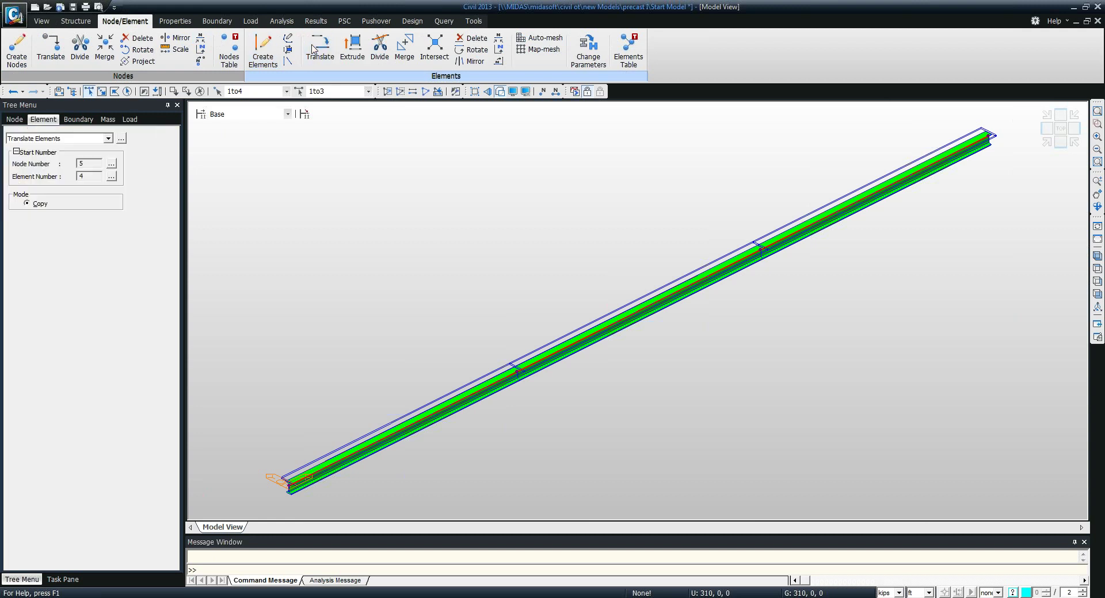
{"action": "left_click", "coordinate": [1061, 129]}
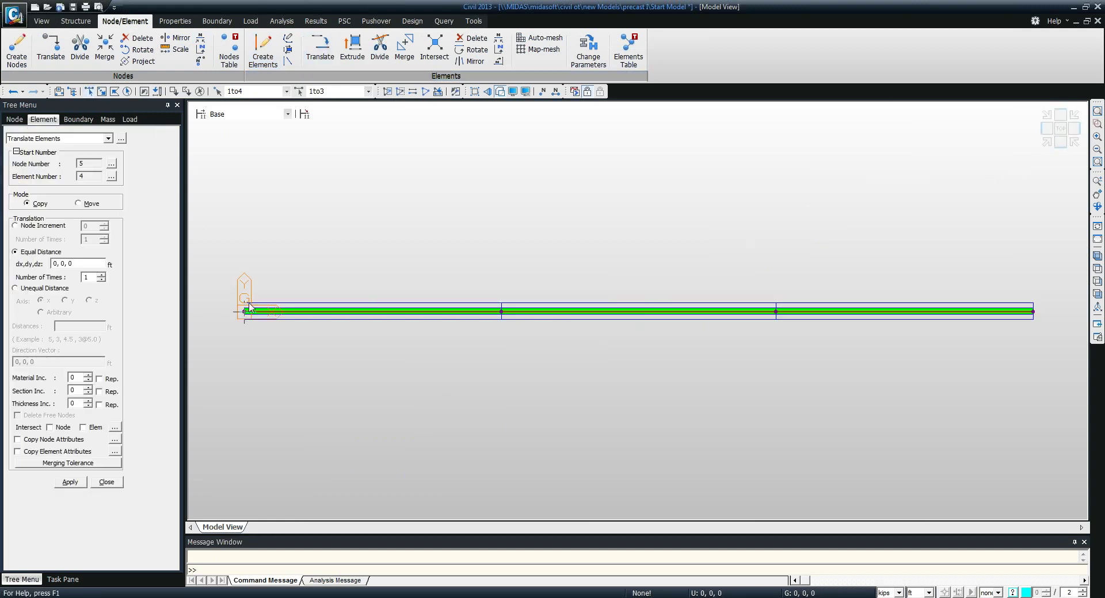
{"action": "left_click", "coordinate": [70, 264]}
{"action": "key", "text": "BackSpace"}
{"action": "key", "text": "BackSpace"}
{"action": "key", "text": "BackSpace"}
{"action": "type", "text": "3"}
{"action": "left_click", "coordinate": [62, 427]}
{"action": "left_click", "coordinate": [94, 427]}
{"action": "left_click", "coordinate": [70, 482]}
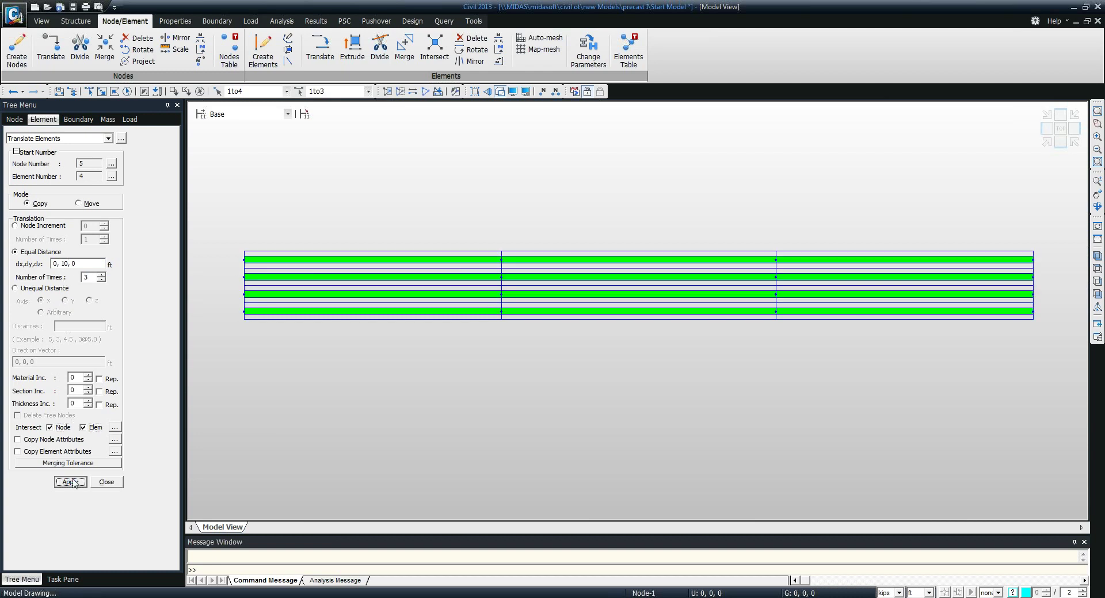
Inspect the four girder lines in cross section, plan and isometric view, switching between the wireframe and the rendered section display
{"action": "left_click", "coordinate": [1047, 133]}
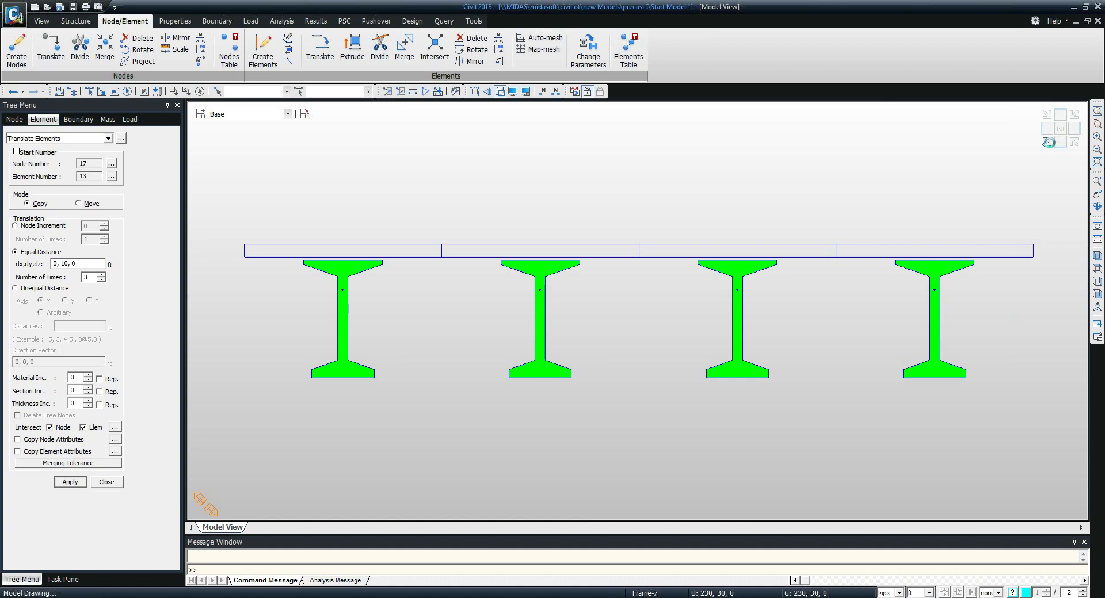
{"action": "mouse_move", "coordinate": [637, 380]}
{"action": "middle_mouse_down", "text": "ctrl"}
{"action": "mouse_move", "coordinate": [669, 375]}
{"action": "mouse_move", "coordinate": [629, 385]}
{"action": "mouse_move", "coordinate": [636, 345]}
{"action": "mouse_move", "coordinate": [668, 350]}
{"action": "mouse_move", "coordinate": [710, 380]}
{"action": "mouse_move", "coordinate": [639, 390]}
{"action": "middle_mouse_up", "text": "ctrl"}
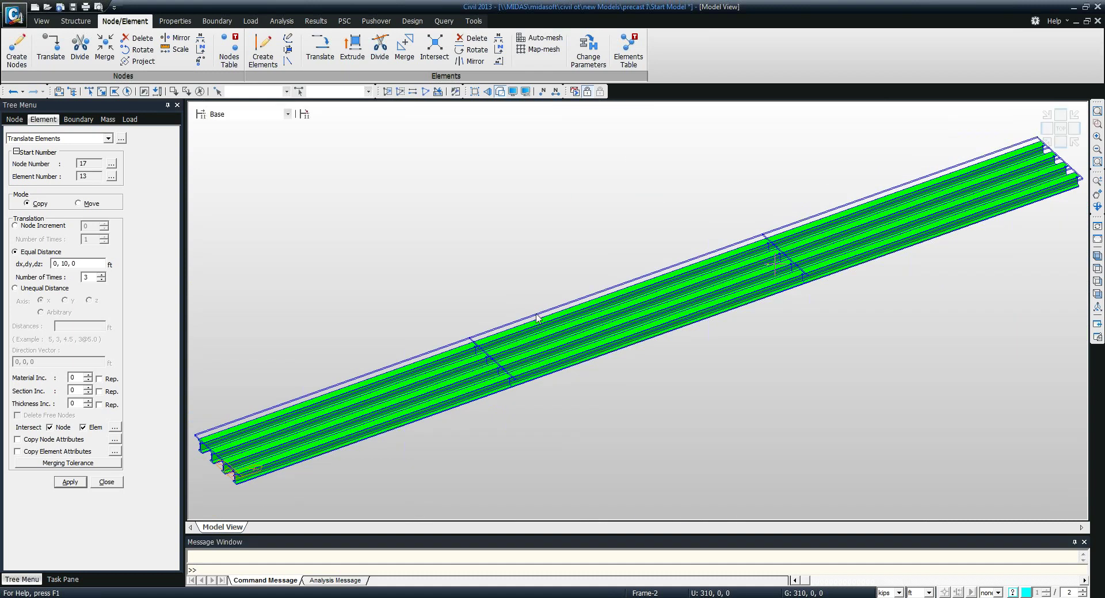
{"action": "middle_click_drag", "start_coordinate": [537, 319], "coordinate": [500, 288], "text": "ctrl"}
{"action": "left_click", "coordinate": [42, 22]}
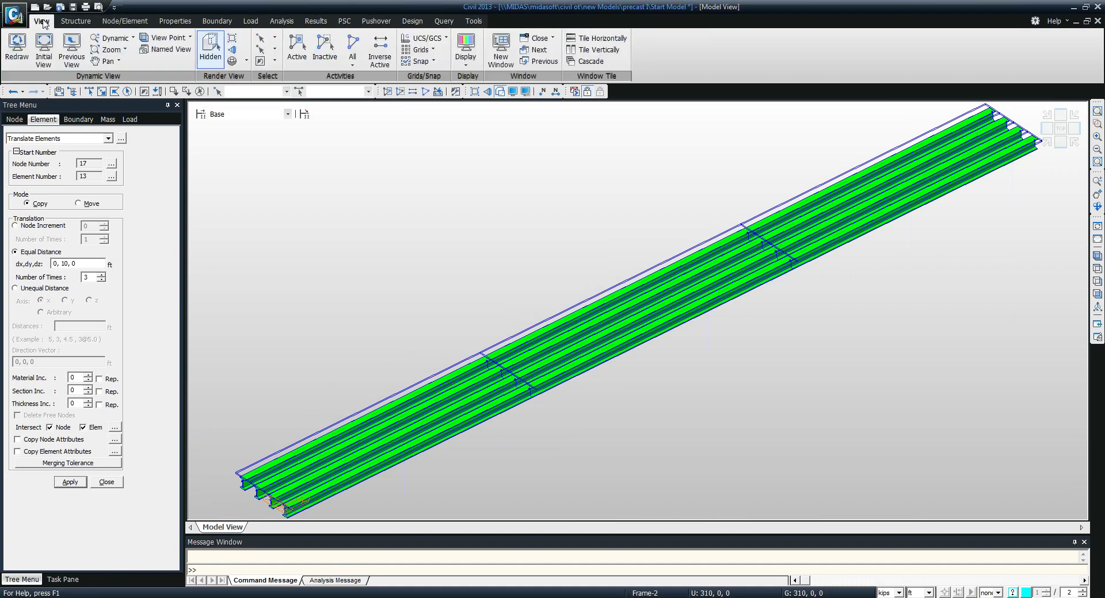
{"action": "left_click", "coordinate": [211, 42]}
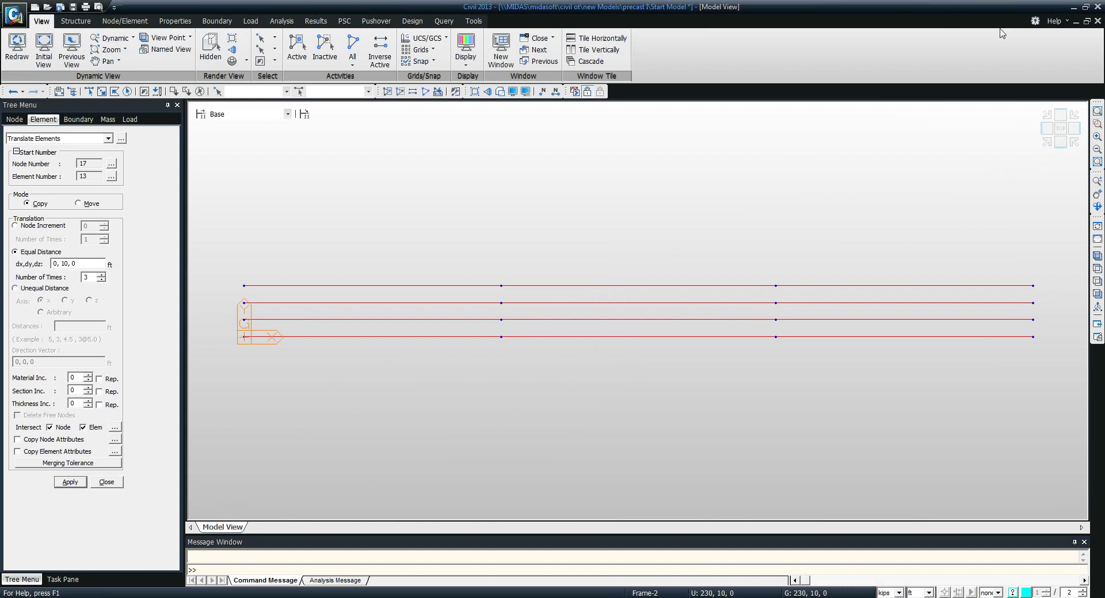
{"action": "left_click", "coordinate": [1047, 141]}
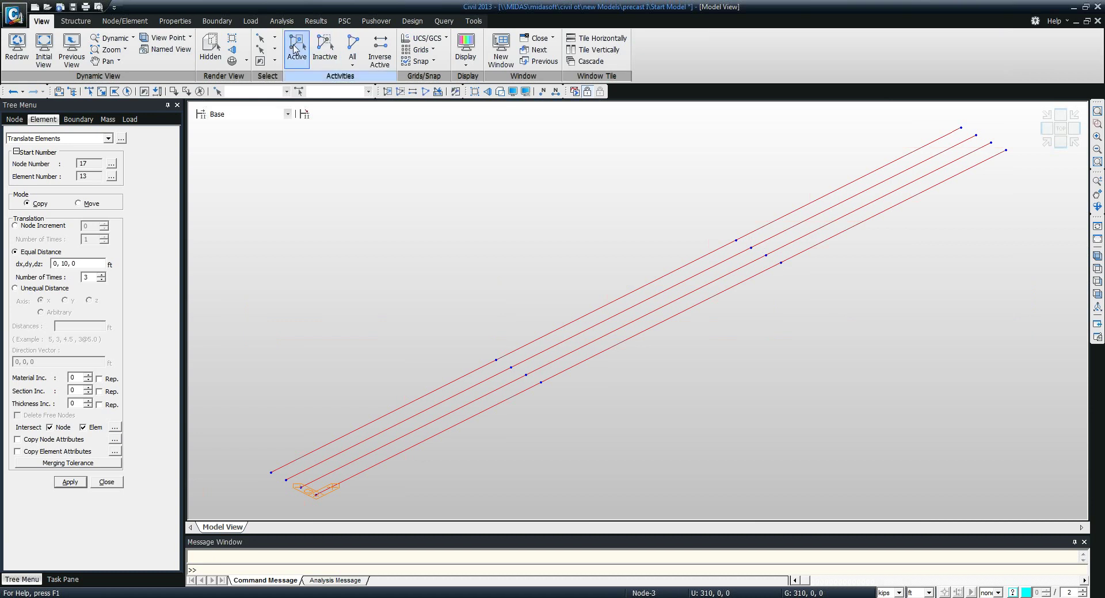
{"action": "left_click", "coordinate": [205, 64]}
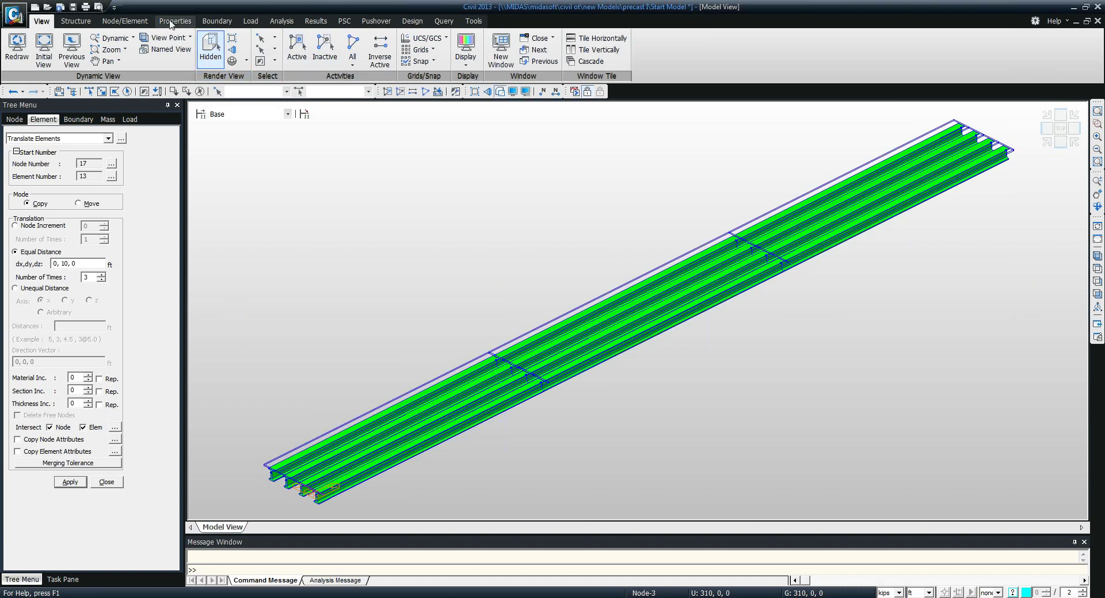
Create diaphragm beams across all girders at the first interior support, using material 1: Grade C5000 and section 2: diaphramg pier
{"action": "left_click", "coordinate": [125, 21]}
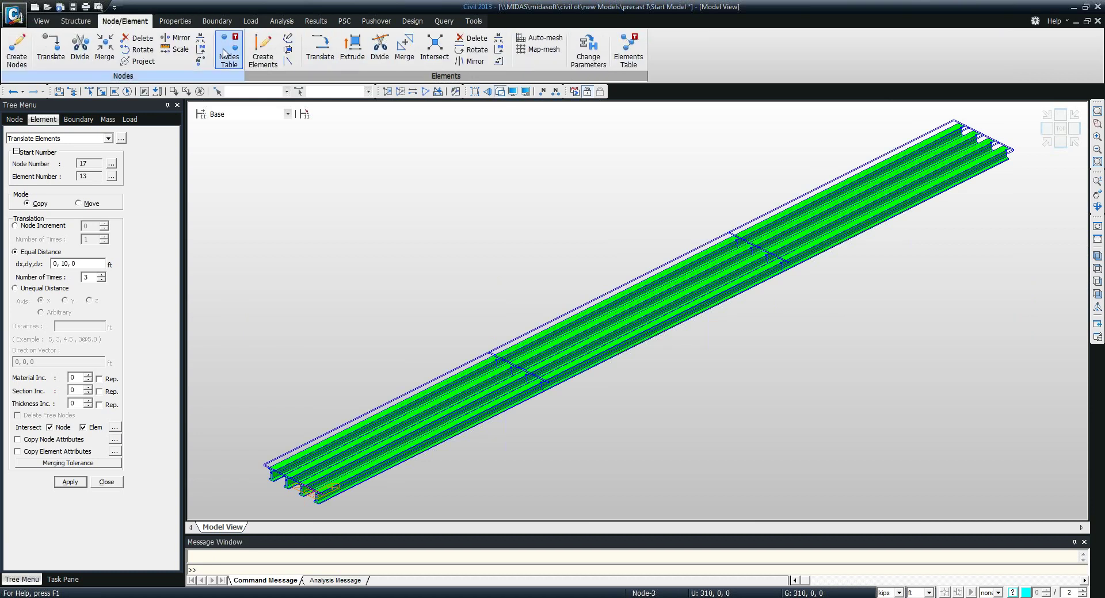
{"action": "left_click", "coordinate": [263, 52]}
{"action": "left_click", "coordinate": [70, 358]}
{"action": "left_click", "coordinate": [71, 365]}
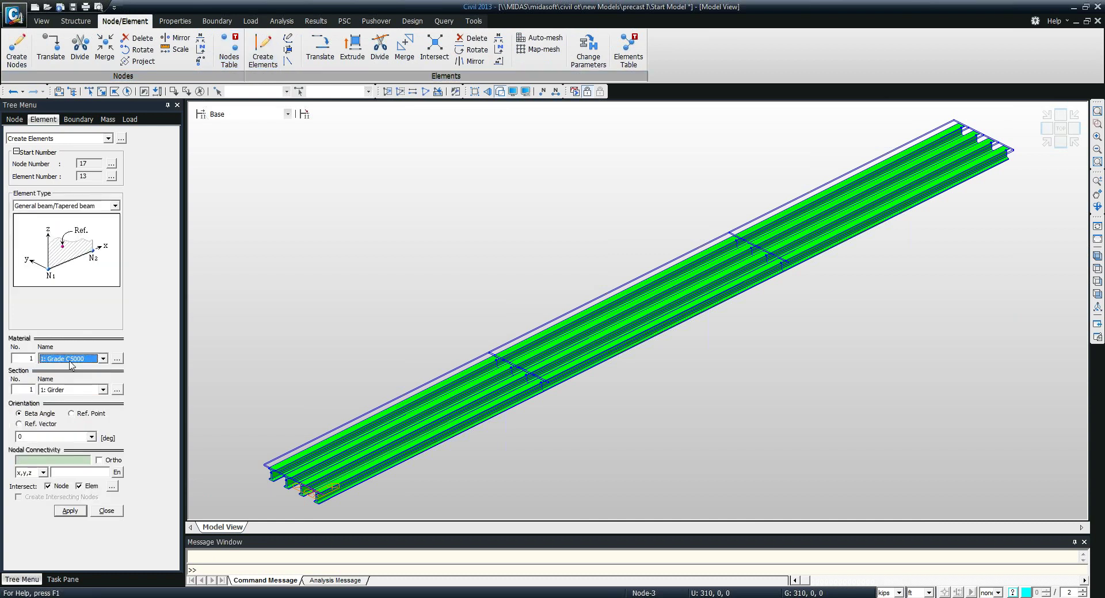
{"action": "left_click", "coordinate": [73, 390]}
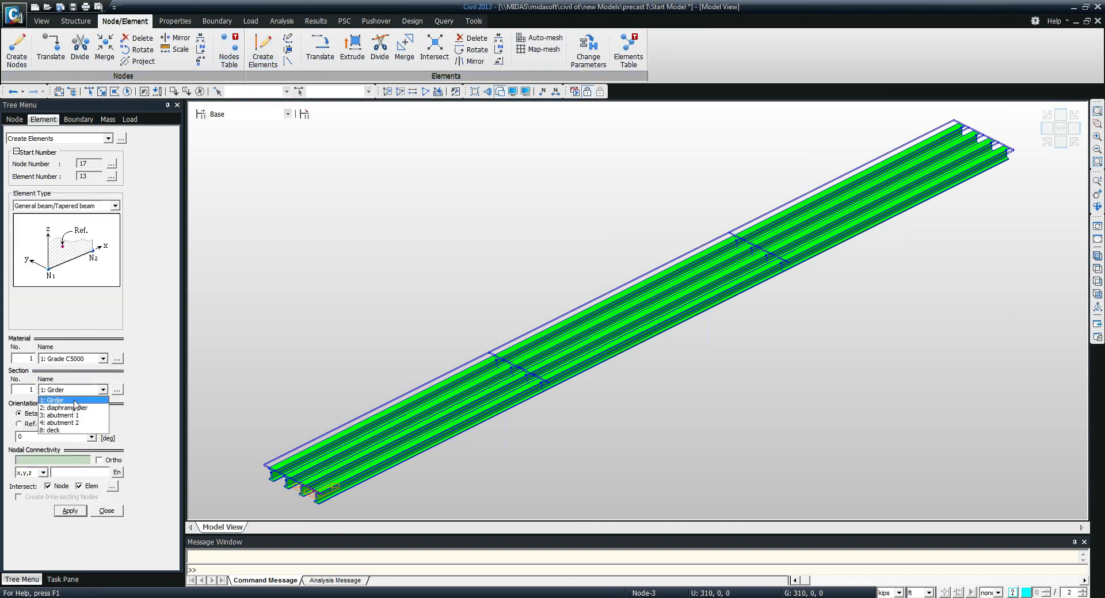
{"action": "left_click", "coordinate": [78, 407]}
{"action": "left_click", "coordinate": [72, 460]}
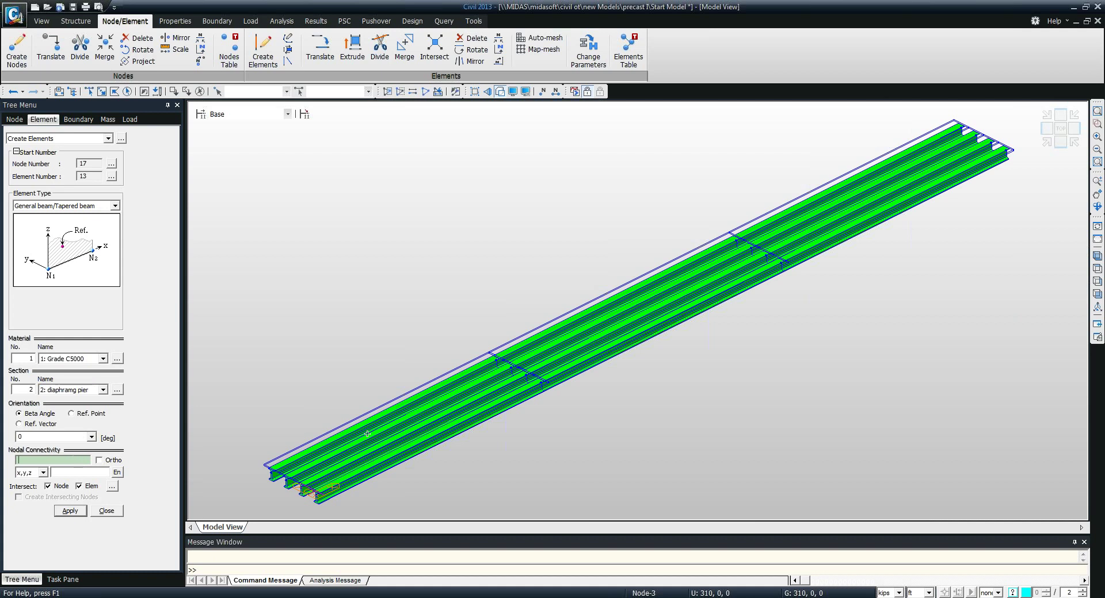
{"action": "left_click", "coordinate": [542, 385]}
{"action": "left_click", "coordinate": [527, 377]}
{"action": "left_click", "coordinate": [512, 370]}
{"action": "left_click", "coordinate": [497, 361]}
Add diaphragm beams with the same material and pier section across all girders at the second interior support
{"action": "left_click", "coordinate": [781, 263]}
{"action": "left_click", "coordinate": [767, 256]}
{"action": "left_click", "coordinate": [750, 248]}
{"action": "left_click", "coordinate": [737, 240]}
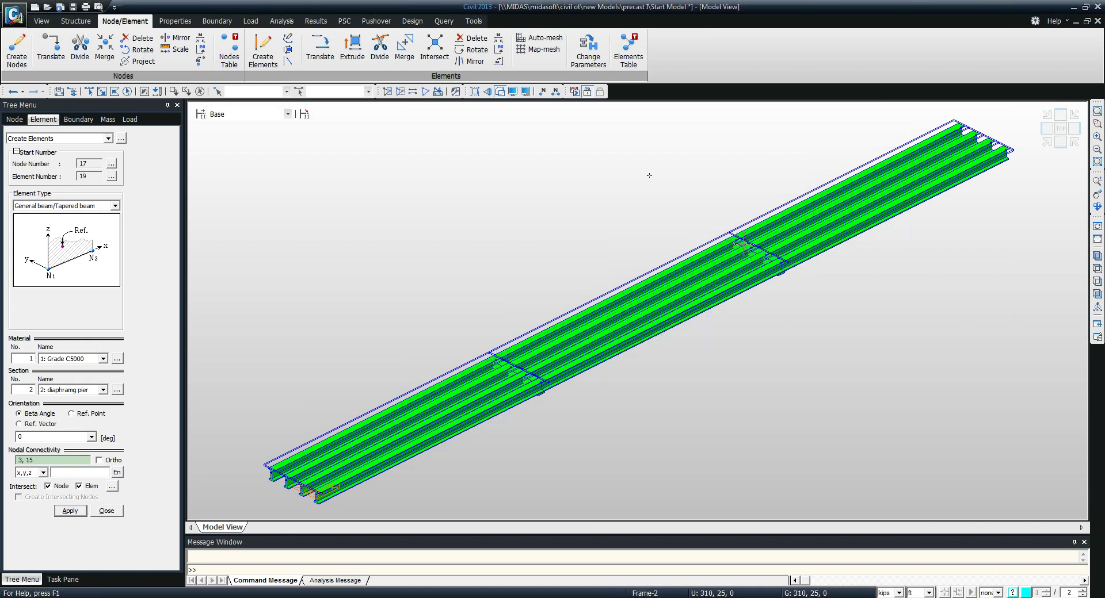
Create end beams with section 3: abutment 1 across the girders at the start of the bridge
{"action": "left_click", "coordinate": [75, 391]}
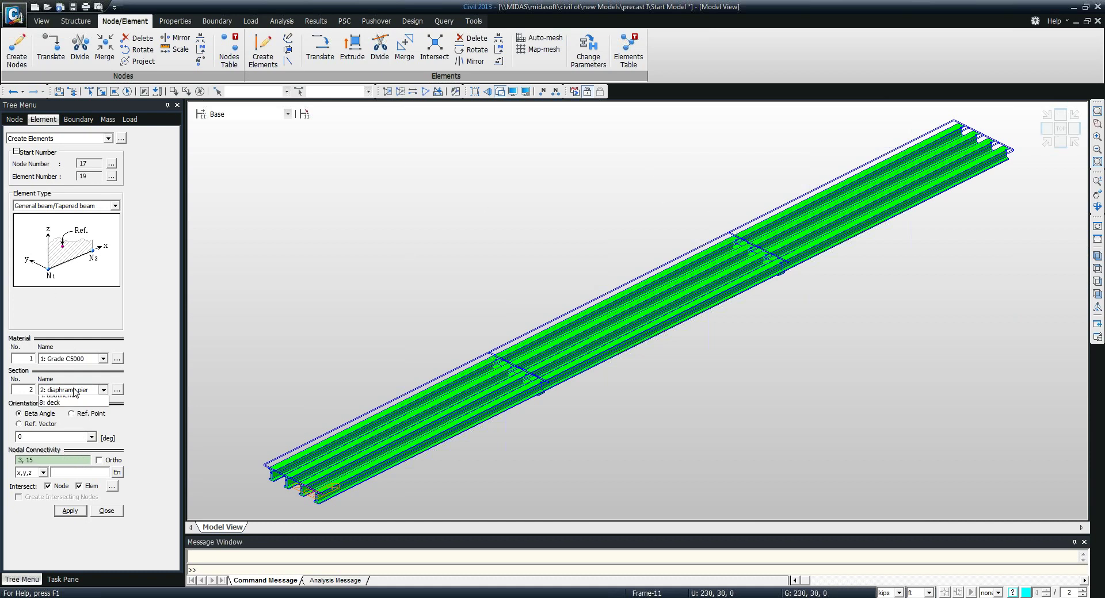
{"action": "left_click", "coordinate": [81, 415]}
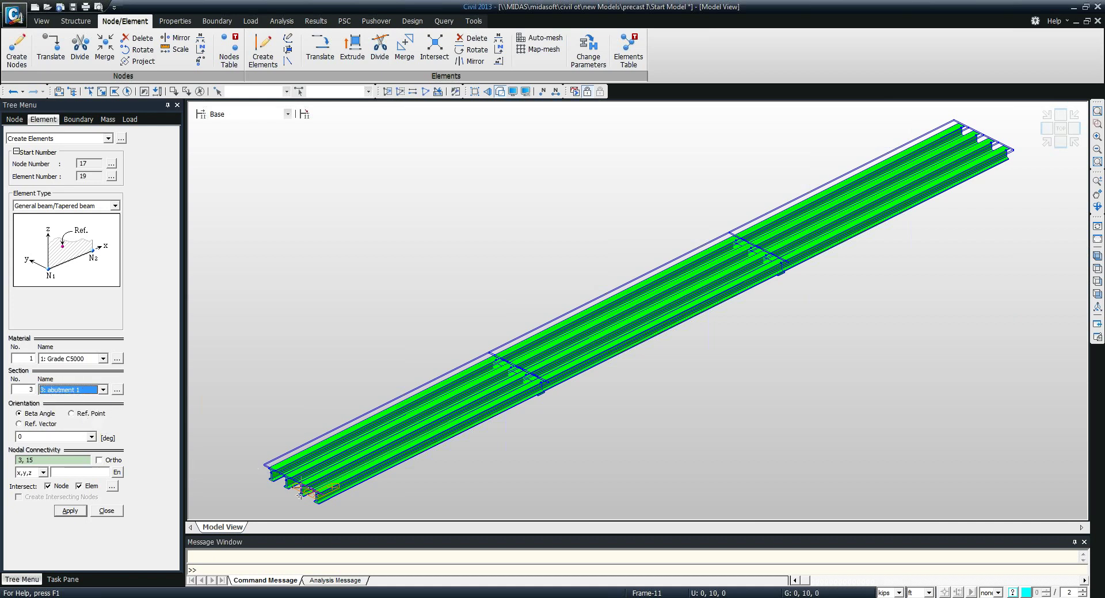
{"action": "left_click", "coordinate": [268, 471]}
{"action": "left_click", "coordinate": [316, 499]}
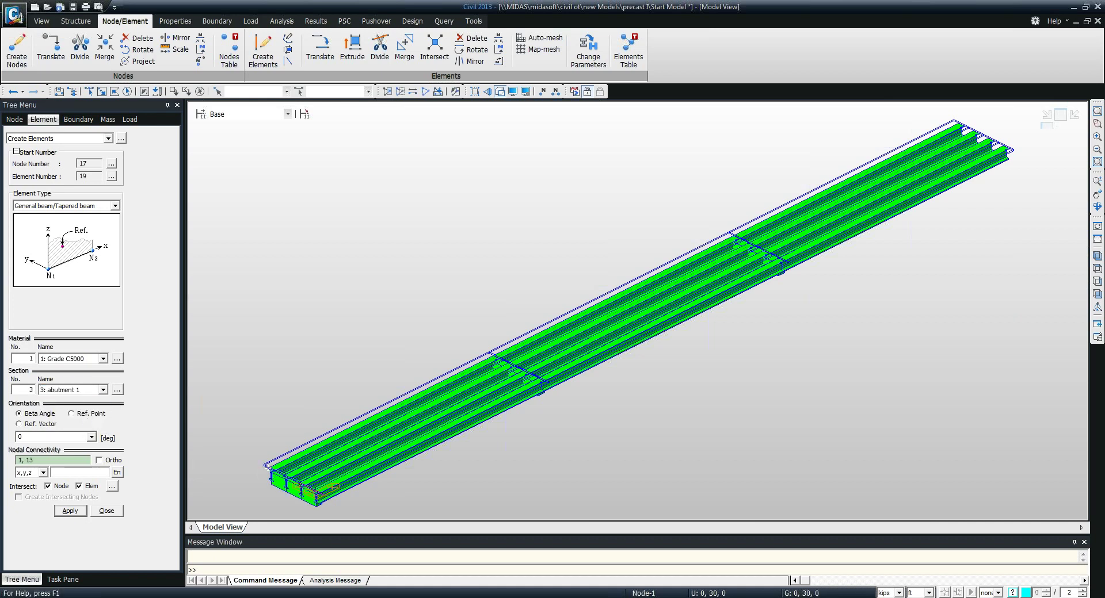
Create end beams with section 4: abutment 2 across the girders at the far end of the bridge
{"action": "left_click", "coordinate": [73, 391]}
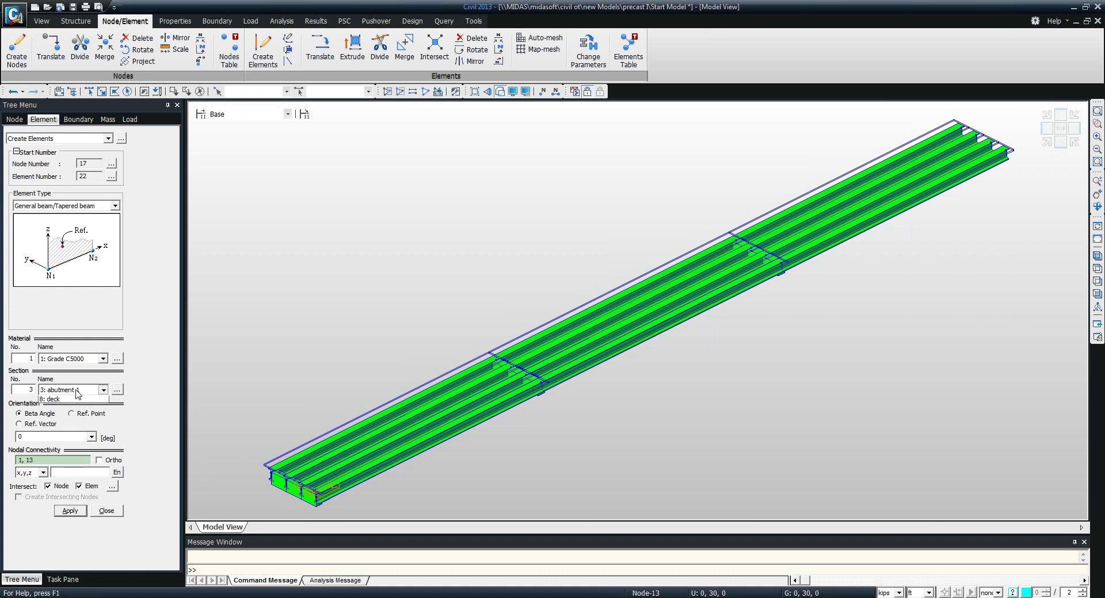
{"action": "left_click", "coordinate": [90, 426]}
{"action": "left_click", "coordinate": [77, 461]}
{"action": "type", "text": "4"}
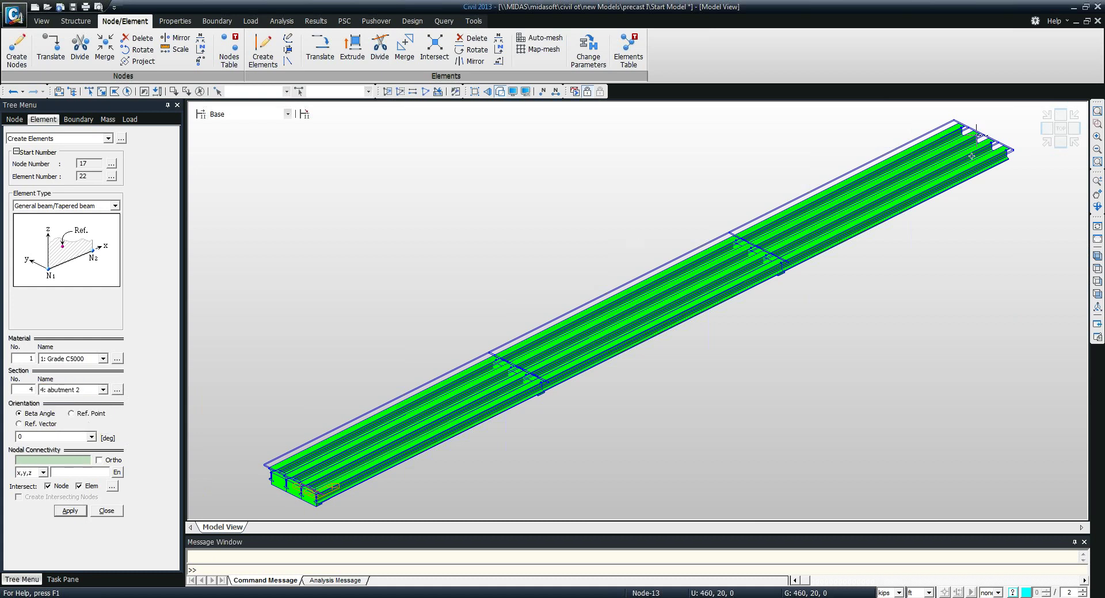
{"action": "left_click", "coordinate": [959, 123]}
Inspect the girder and diaphragm grid from several angles, in both rendered and wireframe display
{"action": "left_click", "coordinate": [1097, 206]}
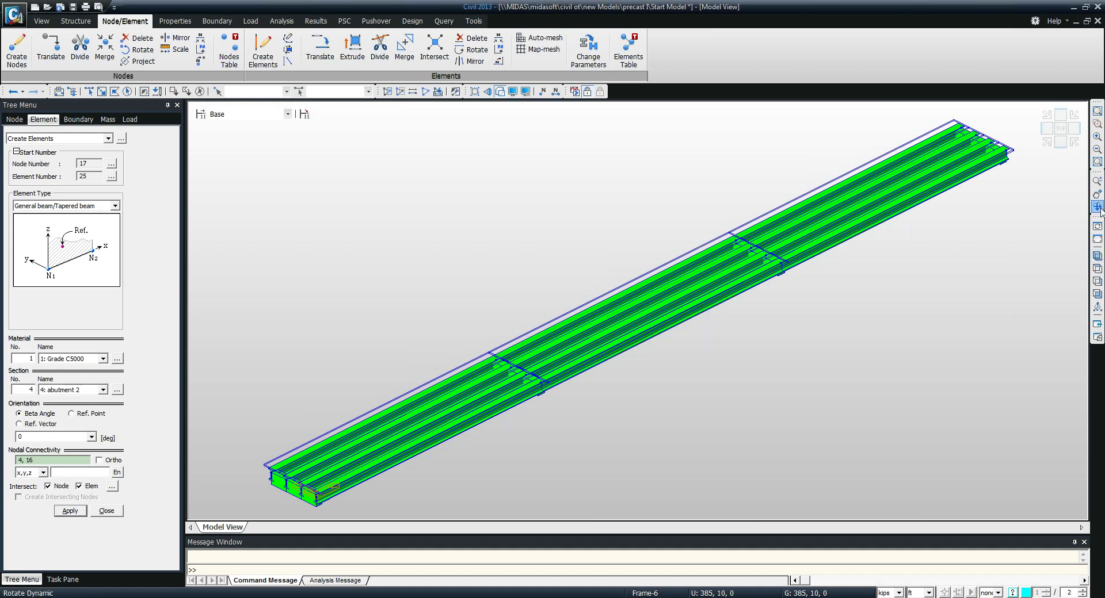
{"action": "mouse_move", "coordinate": [655, 387]}
{"action": "left_mouse_down"}
{"action": "mouse_move", "coordinate": [665, 324]}
{"action": "mouse_move", "coordinate": [636, 300]}
{"action": "mouse_move", "coordinate": [651, 378]}
{"action": "left_mouse_up"}
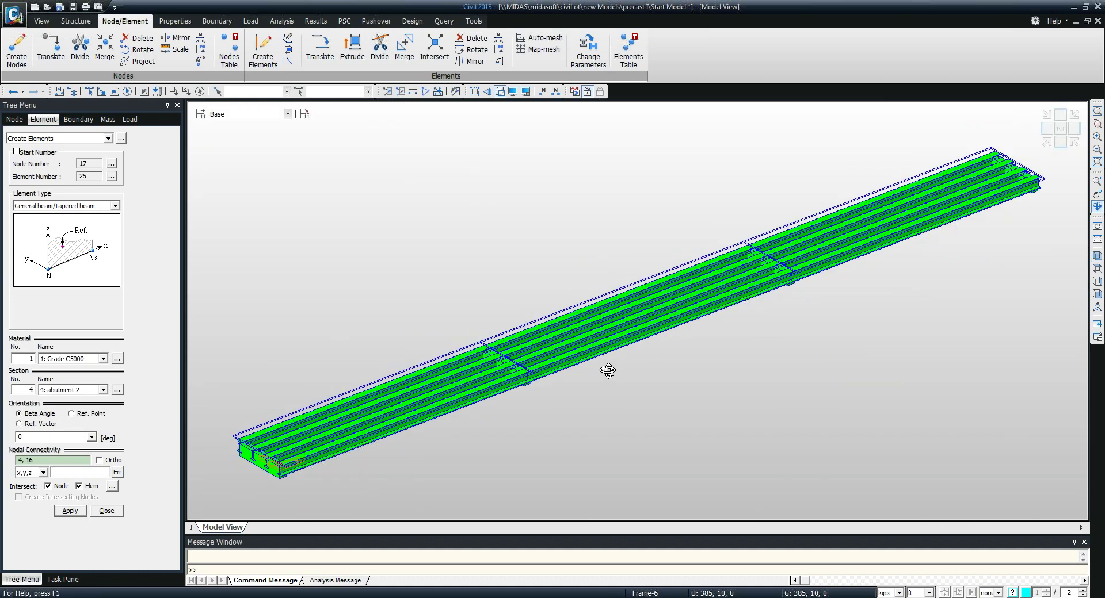
{"action": "left_click", "coordinate": [45, 21]}
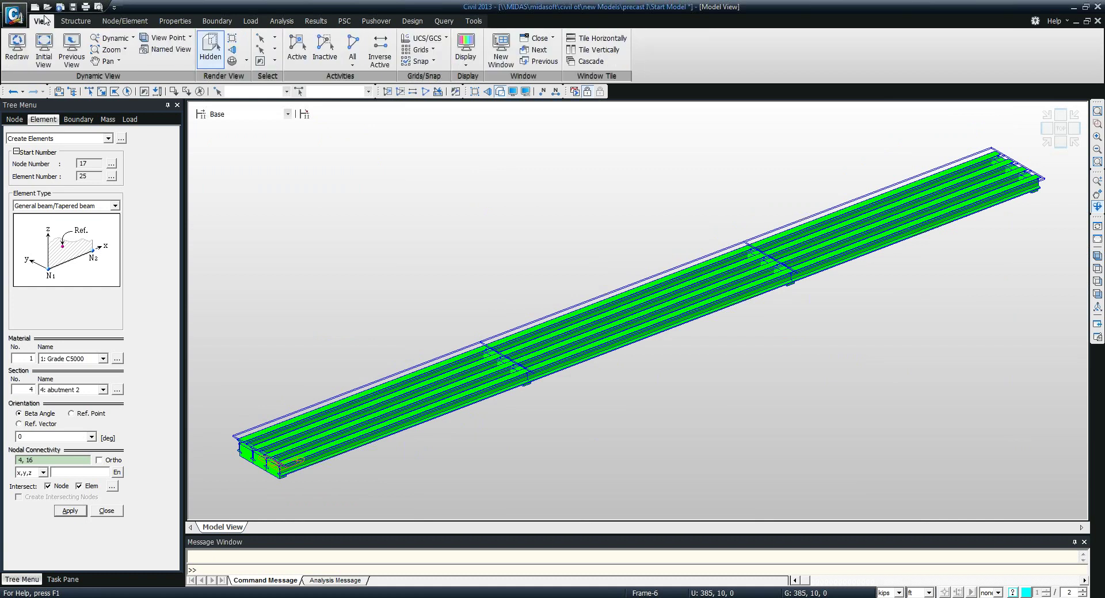
{"action": "left_click", "coordinate": [214, 48]}
{"action": "left_click", "coordinate": [1059, 128]}
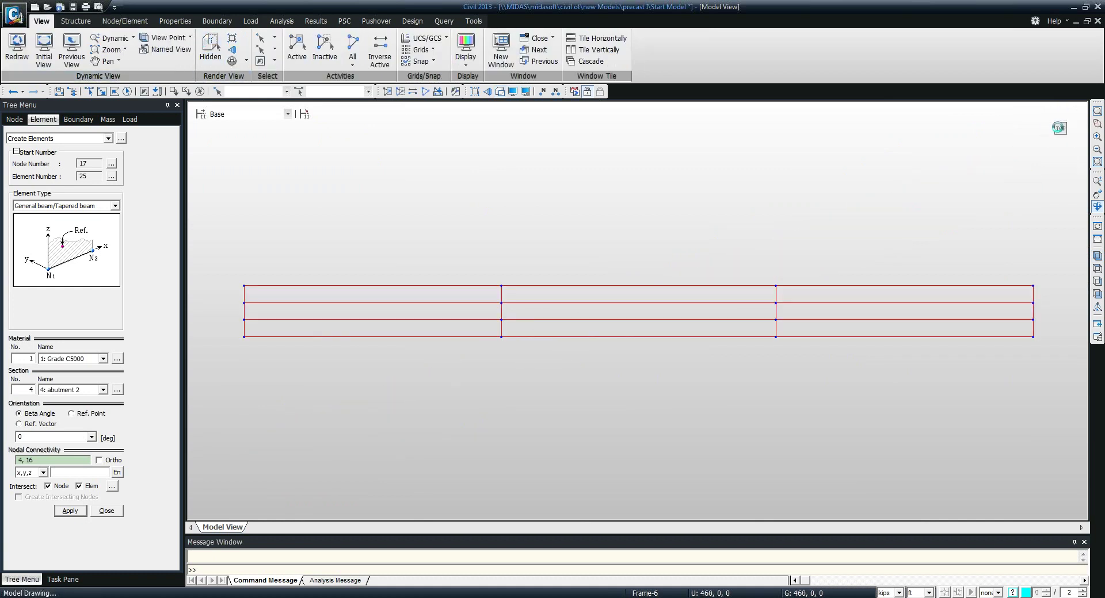
{"action": "left_click", "coordinate": [1042, 144]}
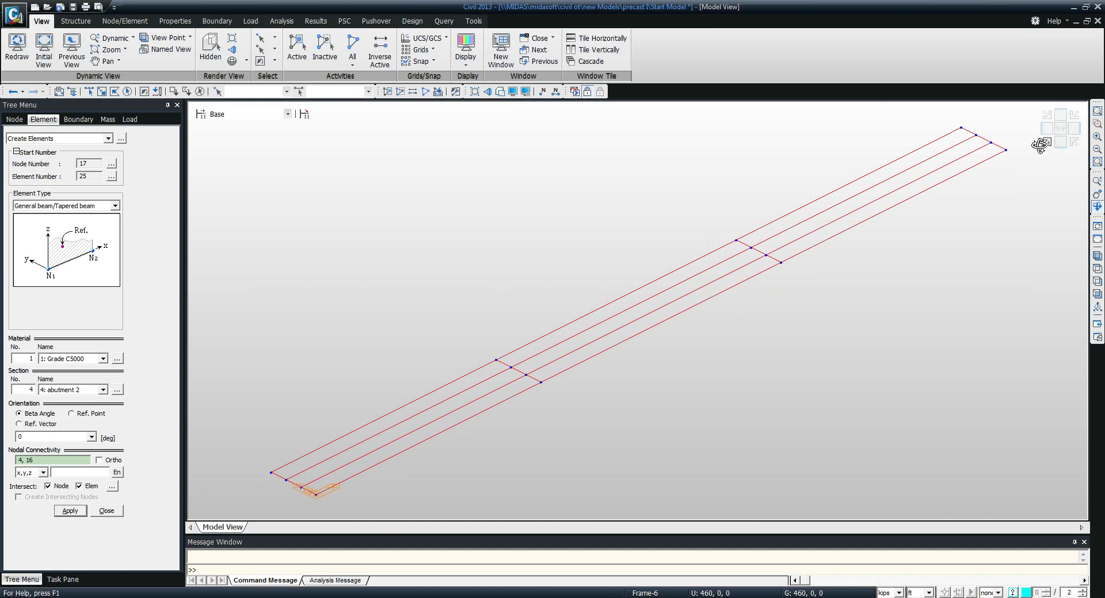
{"action": "key", "text": "ctrl+h"}
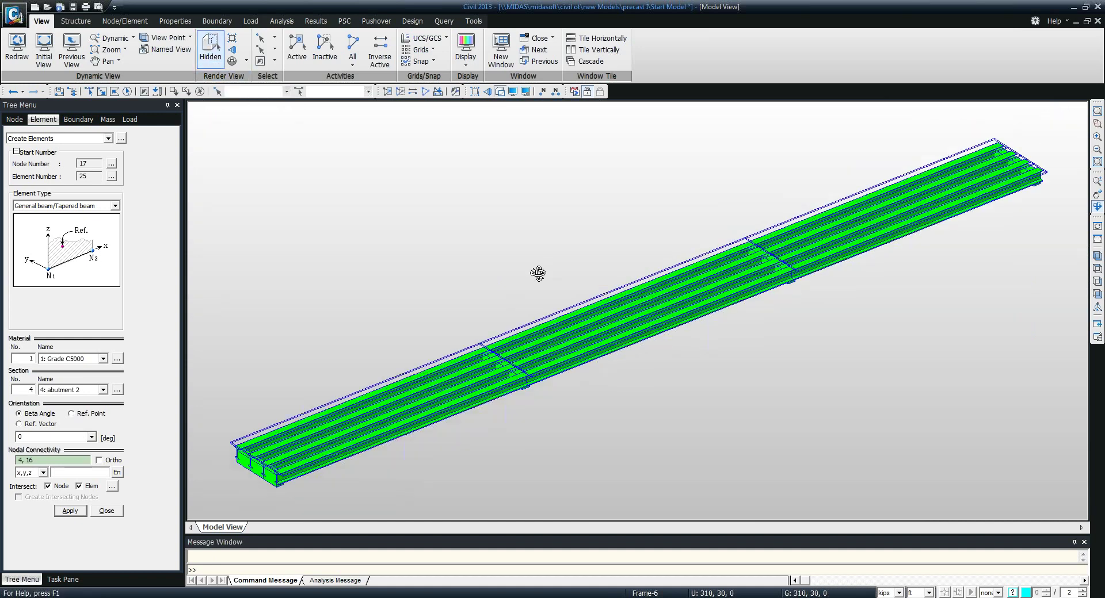
{"action": "left_click", "coordinate": [210, 58]}
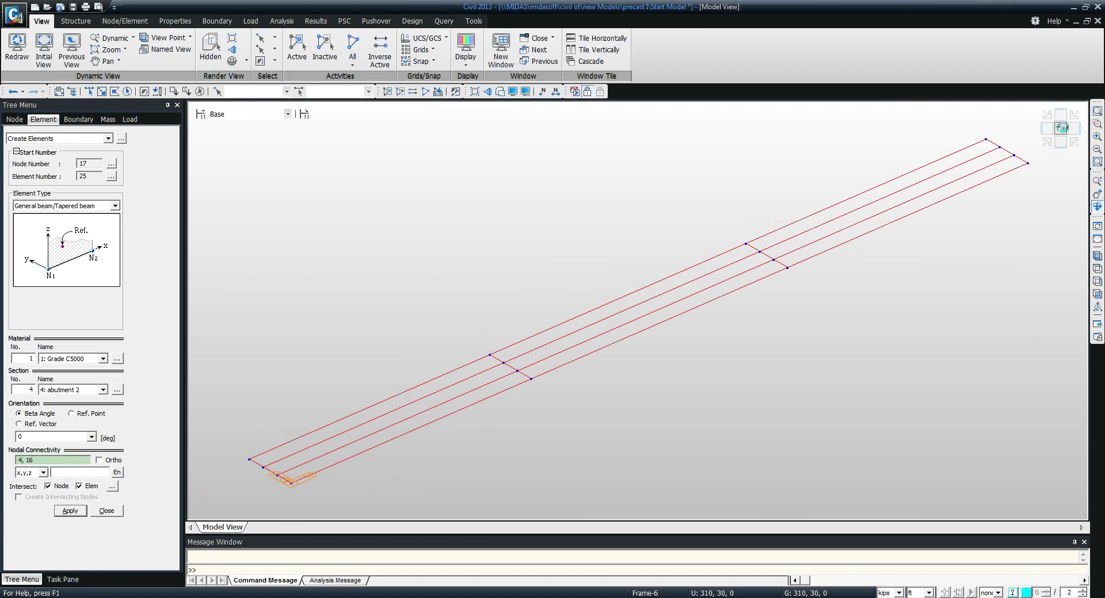
Divide the three span elements of the first girder line into 50 equal parts each
{"action": "left_click", "coordinate": [1061, 128]}
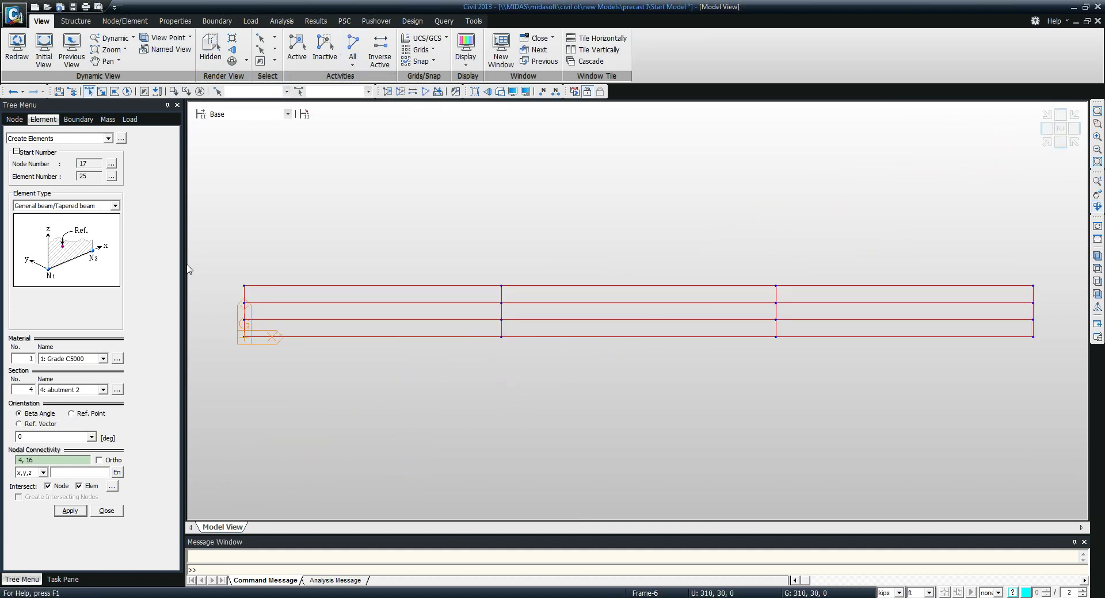
{"action": "left_click_drag", "start_coordinate": [224, 328], "coordinate": [880, 437]}
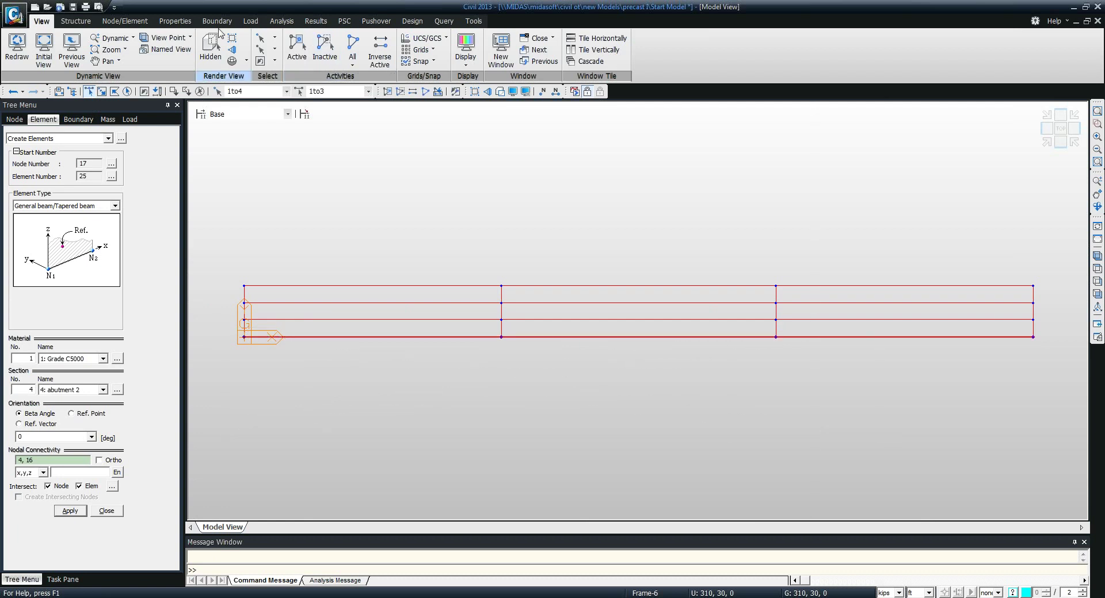
{"action": "left_click", "coordinate": [125, 20]}
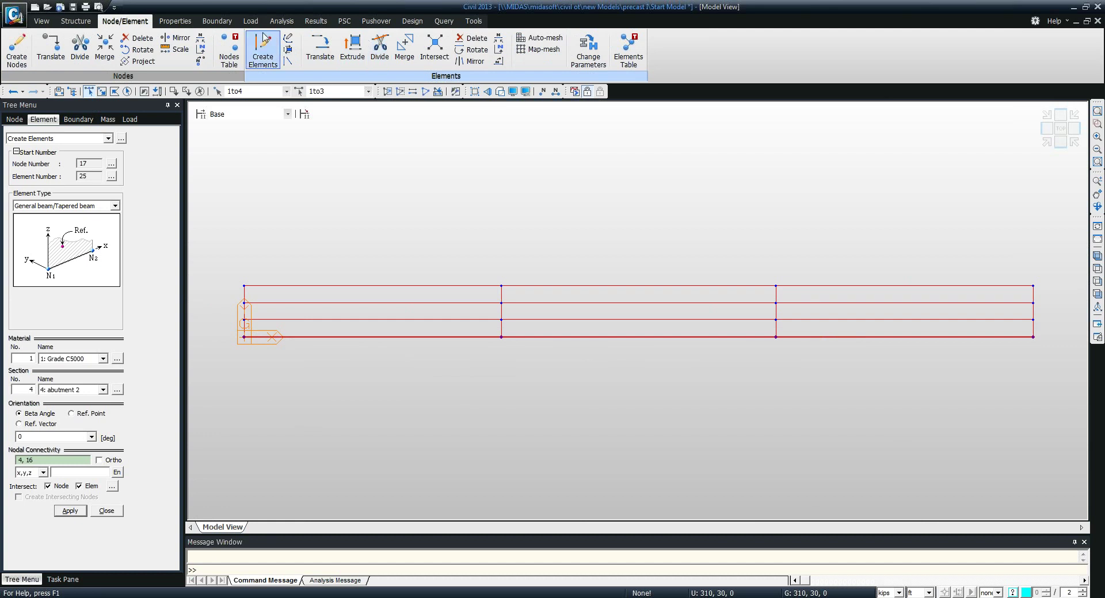
{"action": "left_click", "coordinate": [377, 48]}
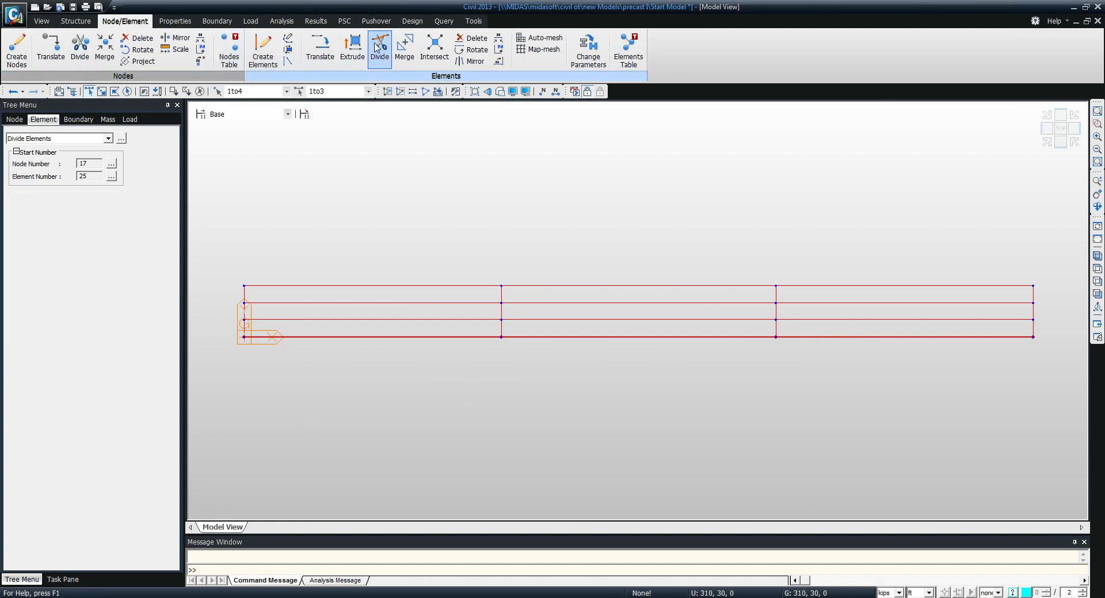
{"action": "type", "text": "50"}
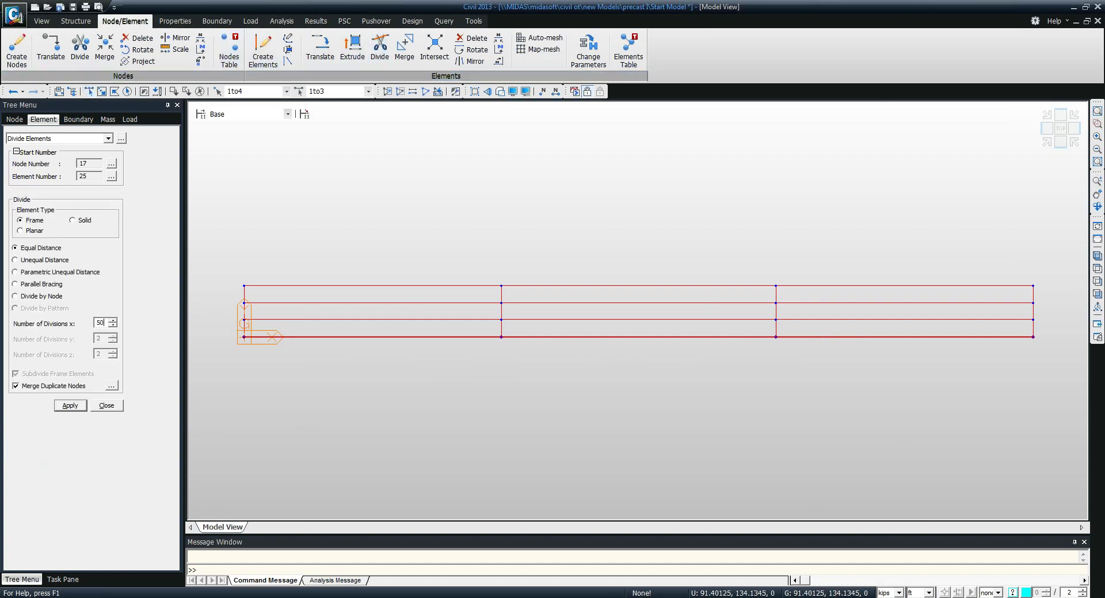
{"action": "left_click", "coordinate": [79, 404]}
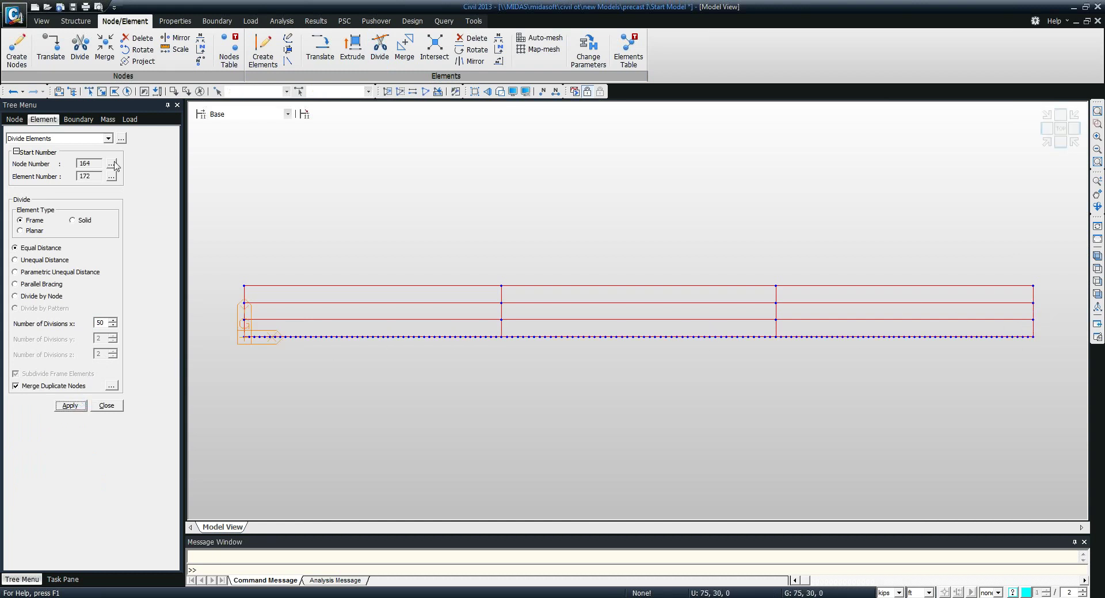
Set up a node-to-line-element extrusion from the divided girder line's nodes, using beam elements with material 2: Grade C4000 and section 8: deck
{"action": "left_click", "coordinate": [89, 92]}
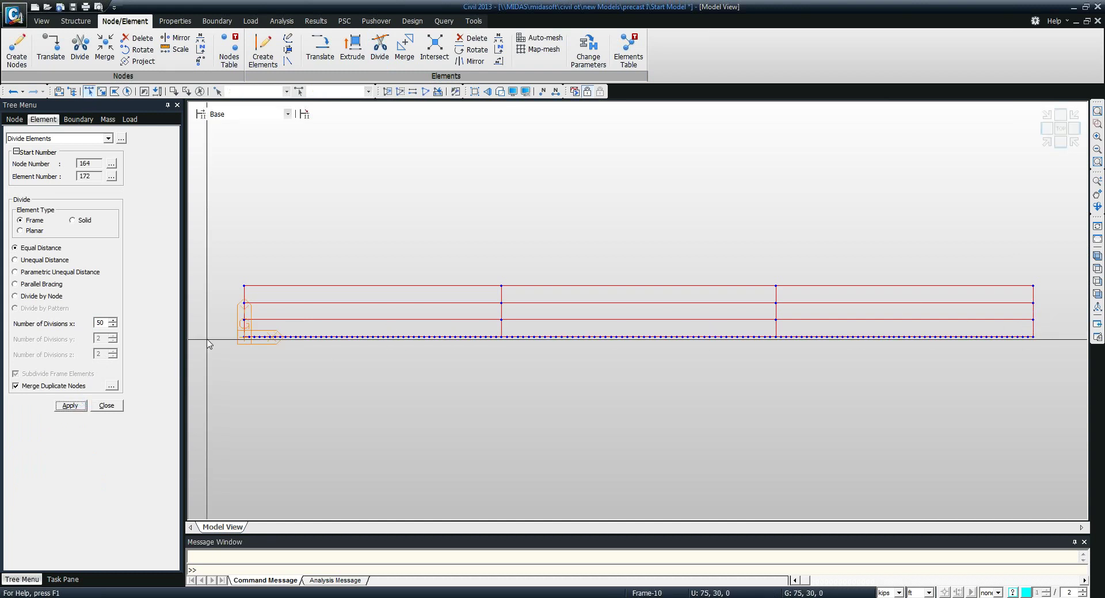
{"action": "left_click_drag", "start_coordinate": [209, 330], "coordinate": [1045, 515]}
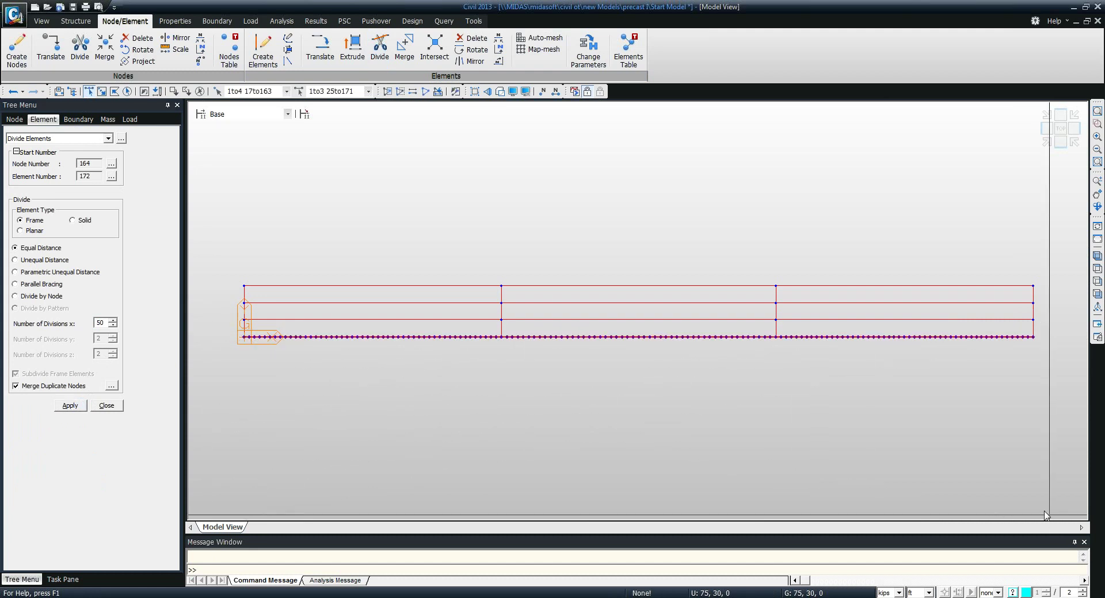
{"action": "left_click", "coordinate": [201, 38]}
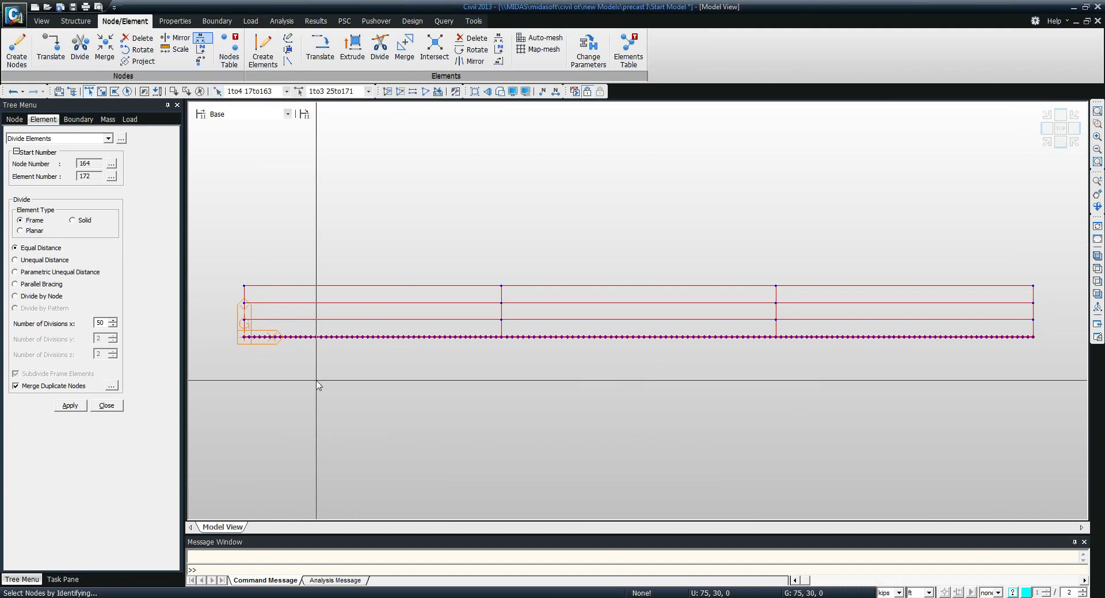
{"action": "left_click", "coordinate": [350, 49]}
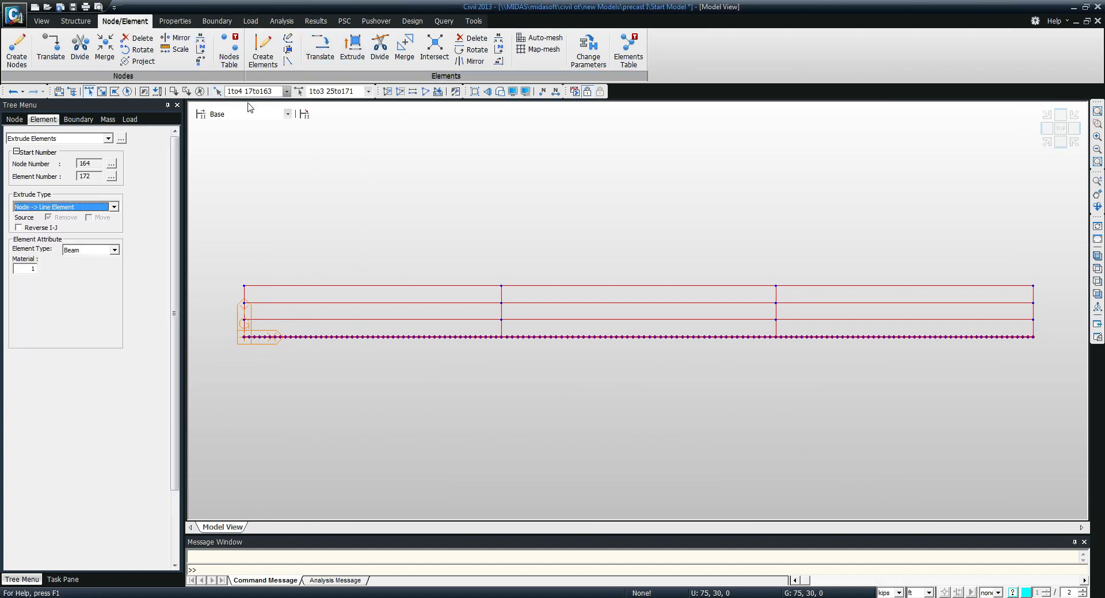
{"action": "left_click", "coordinate": [75, 289]}
{"action": "left_click", "coordinate": [79, 269]}
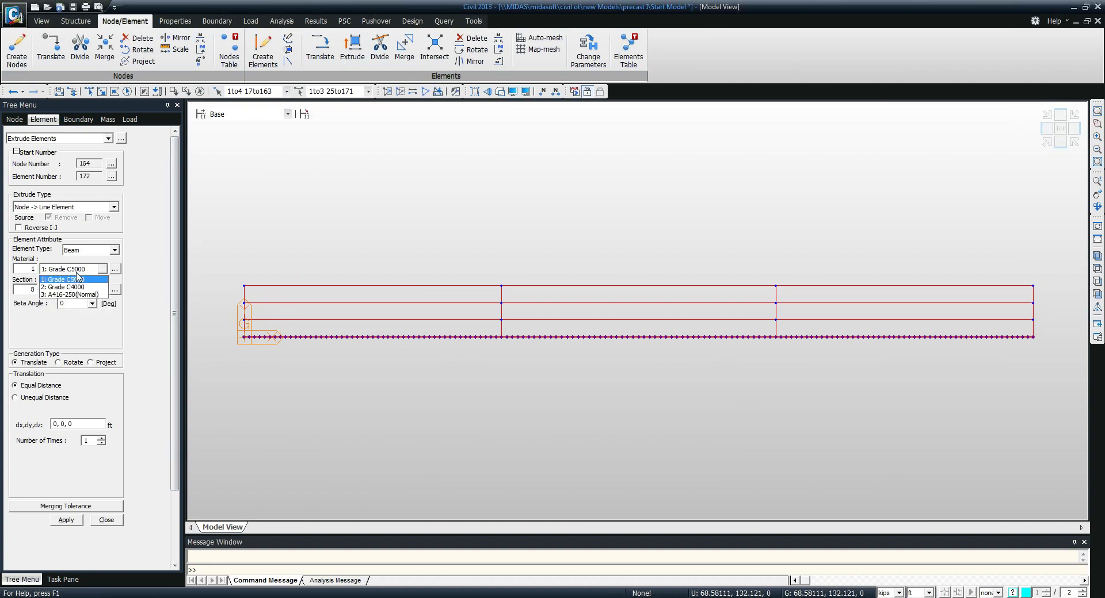
{"action": "left_click", "coordinate": [79, 287]}
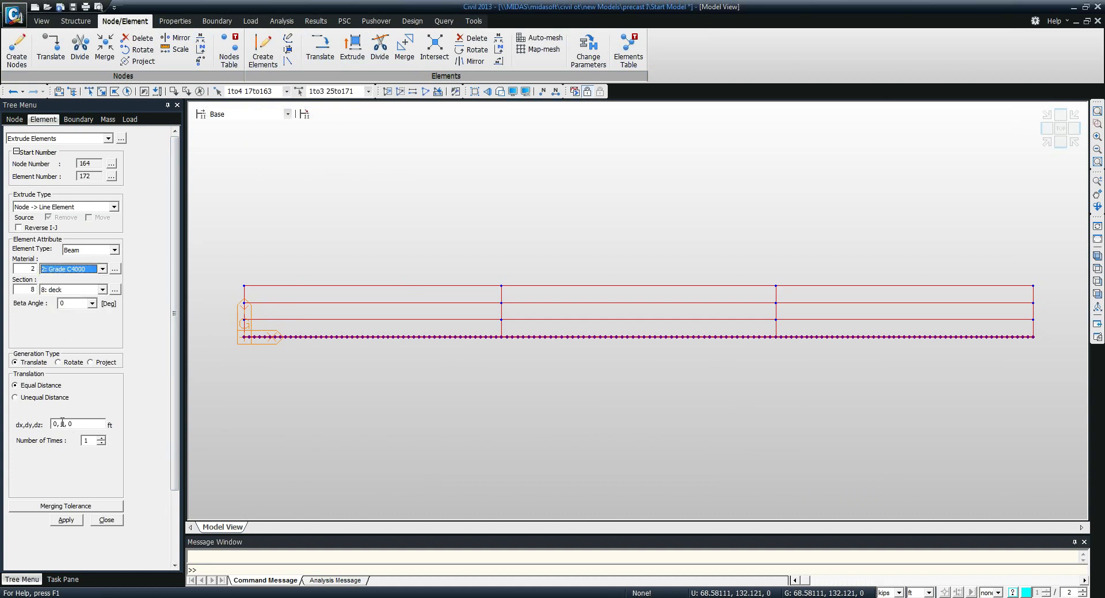
Extrude the selected nodes across the girders with an equal translation of 0, 10, 0 ft, repeated 3 times
{"action": "left_click", "coordinate": [63, 424]}
{"action": "key", "text": "BackSpace"}
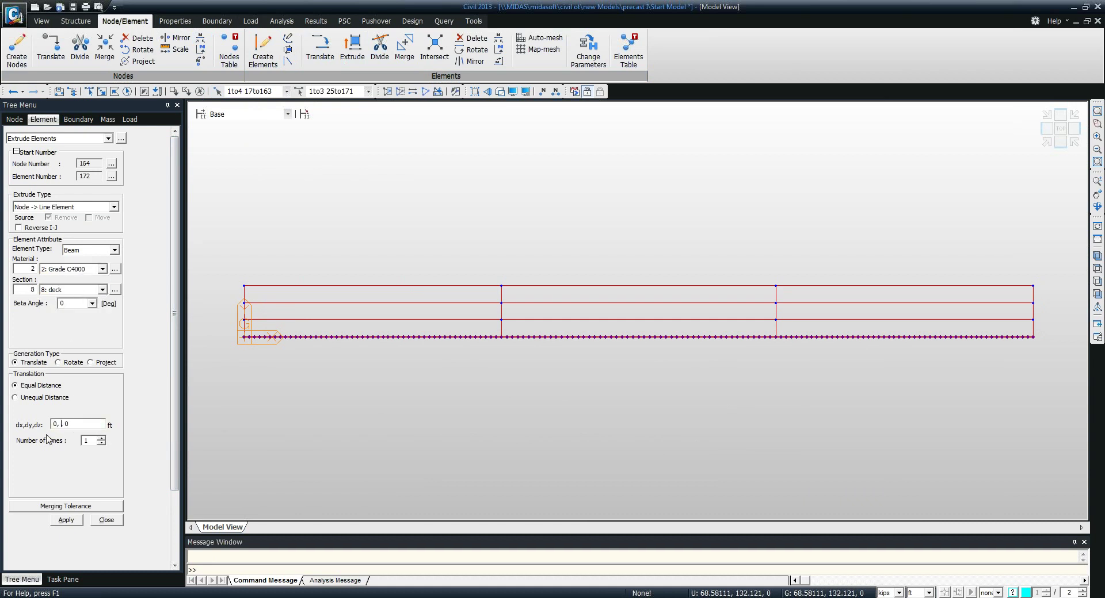
{"action": "type", "text": "-10"}
{"action": "key", "text": "Tab"}
{"action": "type", "text": "3"}
{"action": "left_click", "coordinate": [64, 424]}
{"action": "key", "text": "BackSpace"}
{"action": "left_click", "coordinate": [66, 520]}
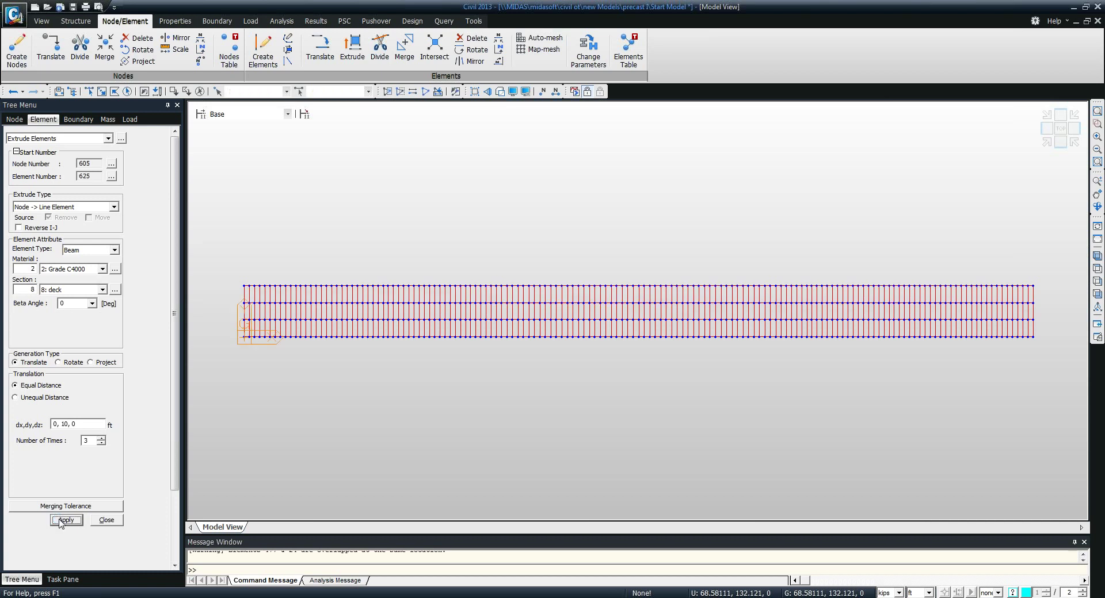
Inspect the extruded deck beams in rendered isometric display and in the wireframe plan view
{"action": "left_click", "coordinate": [1045, 142]}
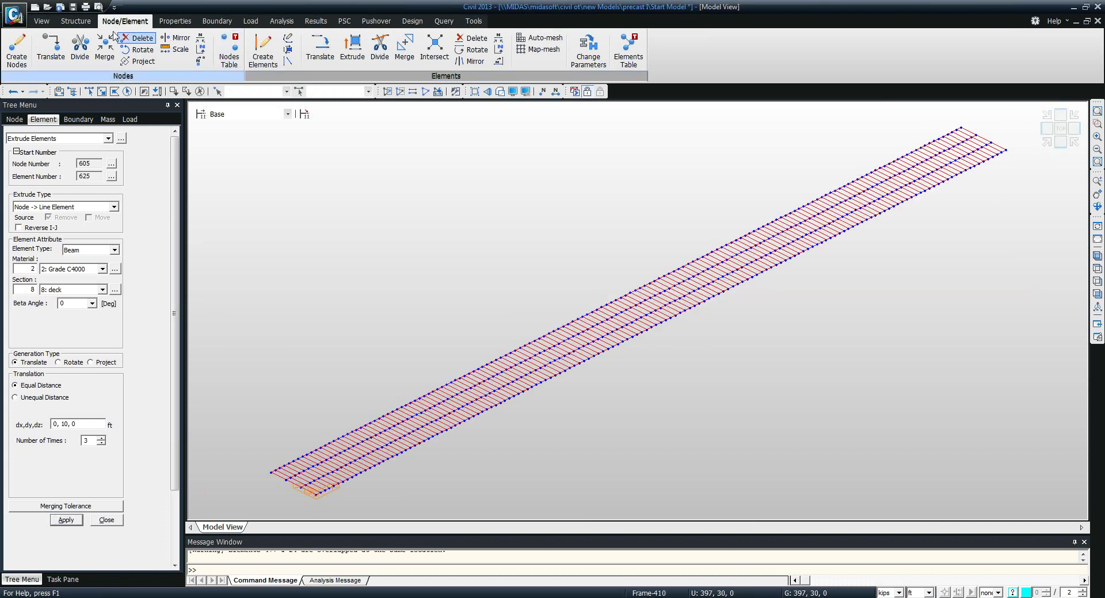
{"action": "left_click", "coordinate": [39, 21]}
{"action": "left_click", "coordinate": [210, 46]}
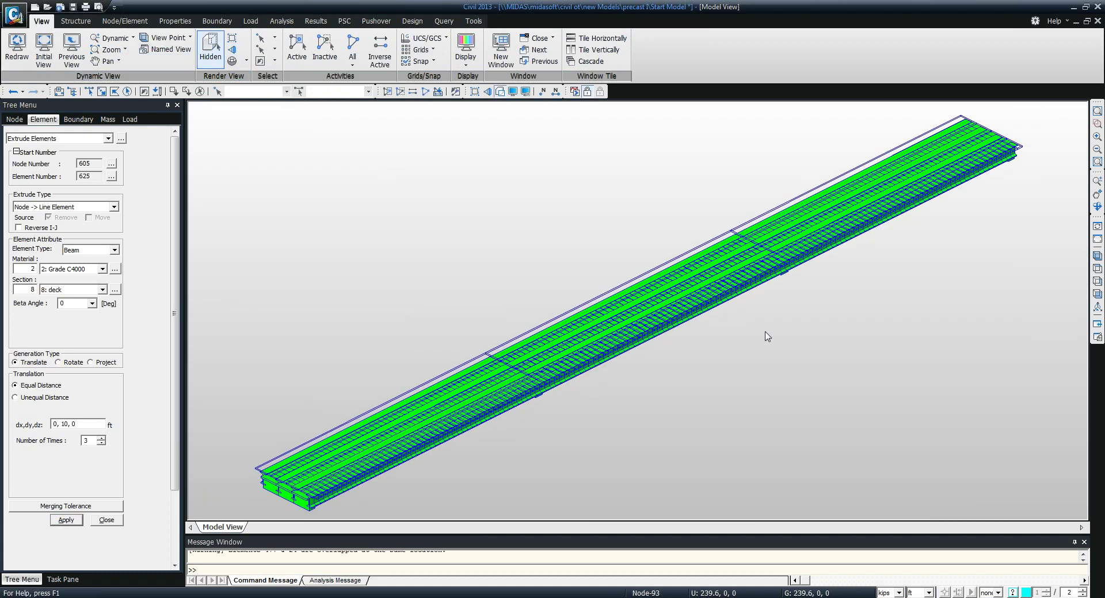
{"action": "left_click", "coordinate": [1043, 144]}
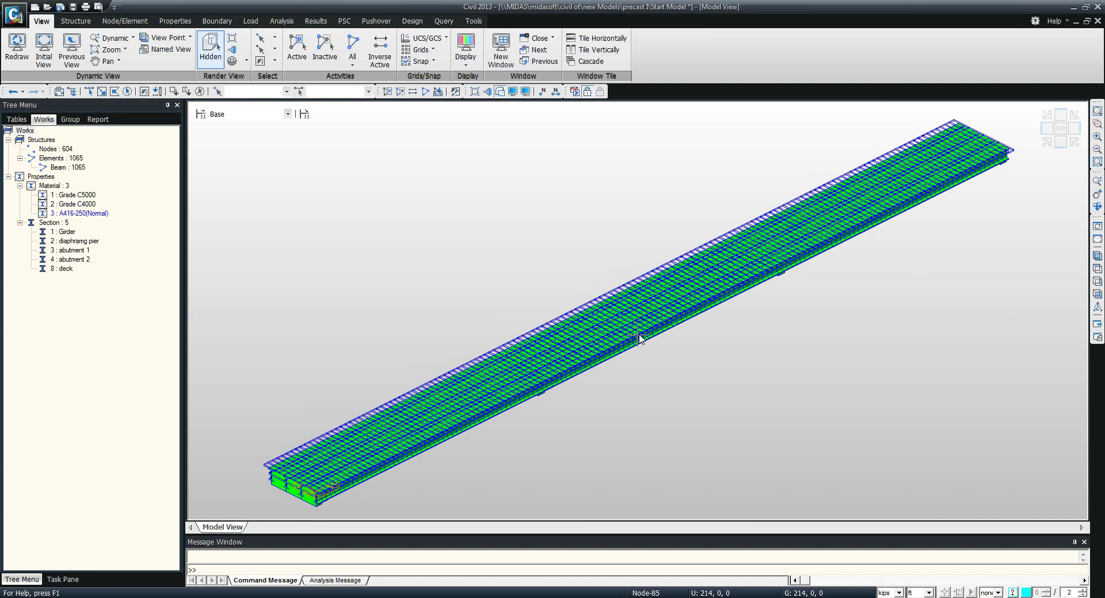
{"action": "middle_click_drag", "start_coordinate": [604, 337], "coordinate": [620, 336]}
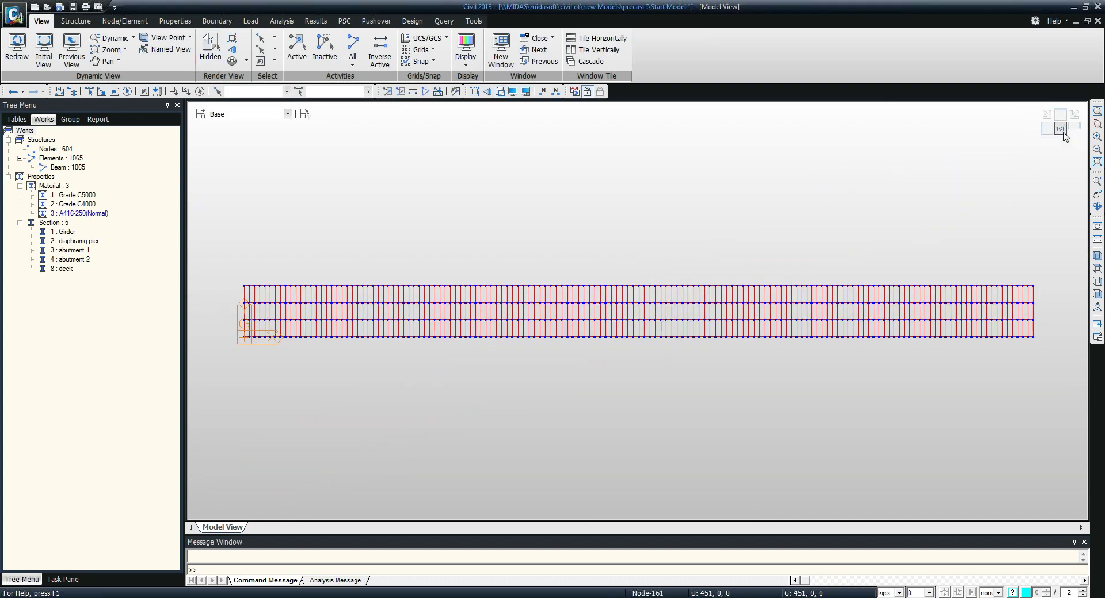
Check the division of the far edge girder line near the first interior support by picking its elements individually, then clear the selection
{"action": "left_click", "coordinate": [1097, 123]}
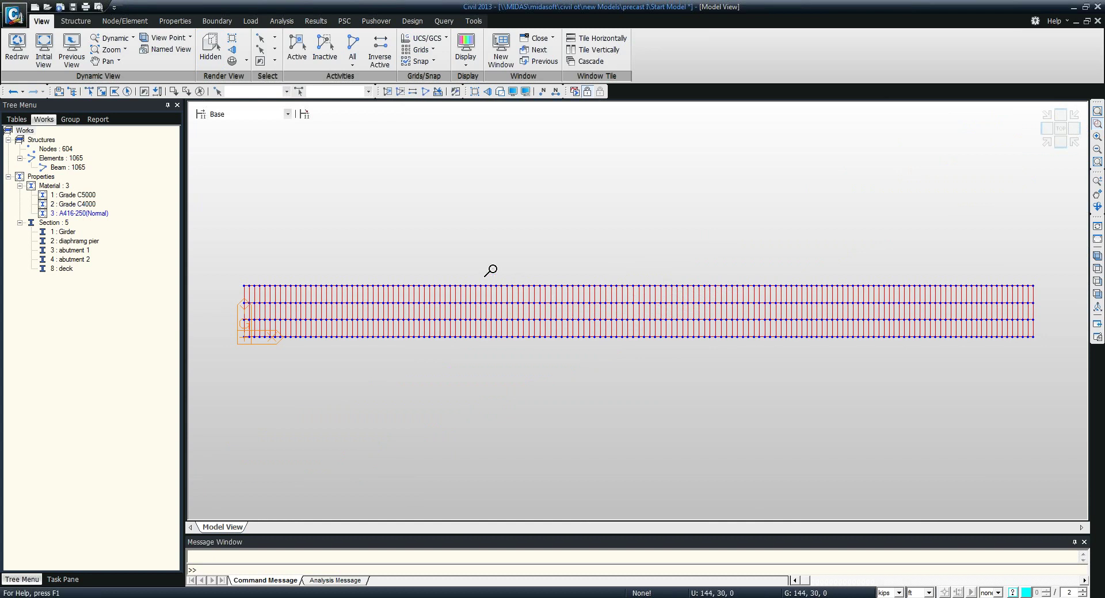
{"action": "left_click_drag", "start_coordinate": [490, 269], "coordinate": [576, 337]}
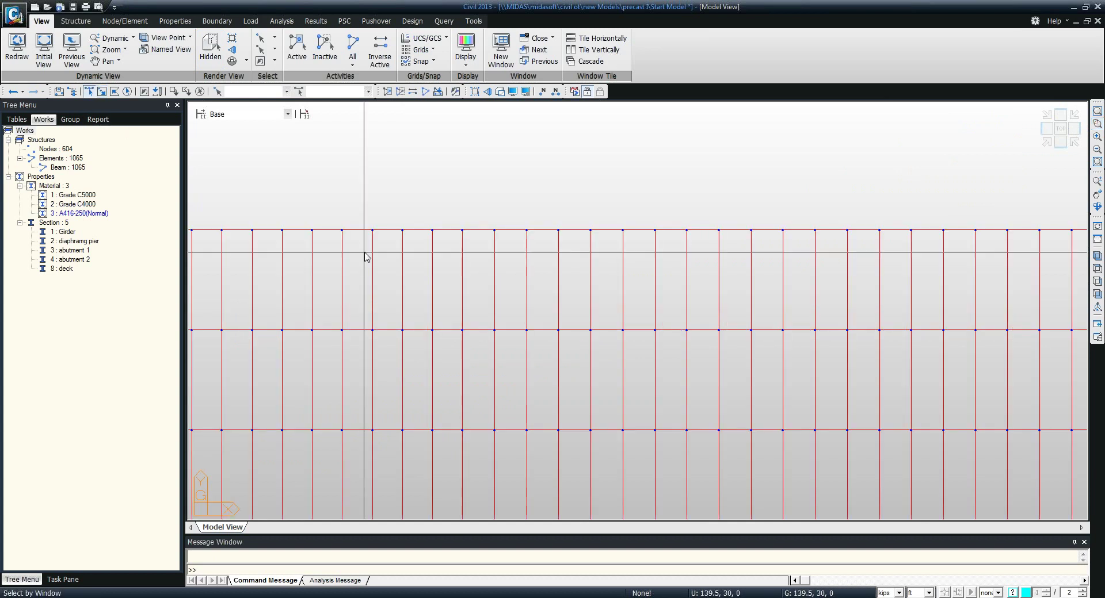
{"action": "left_click", "coordinate": [385, 231]}
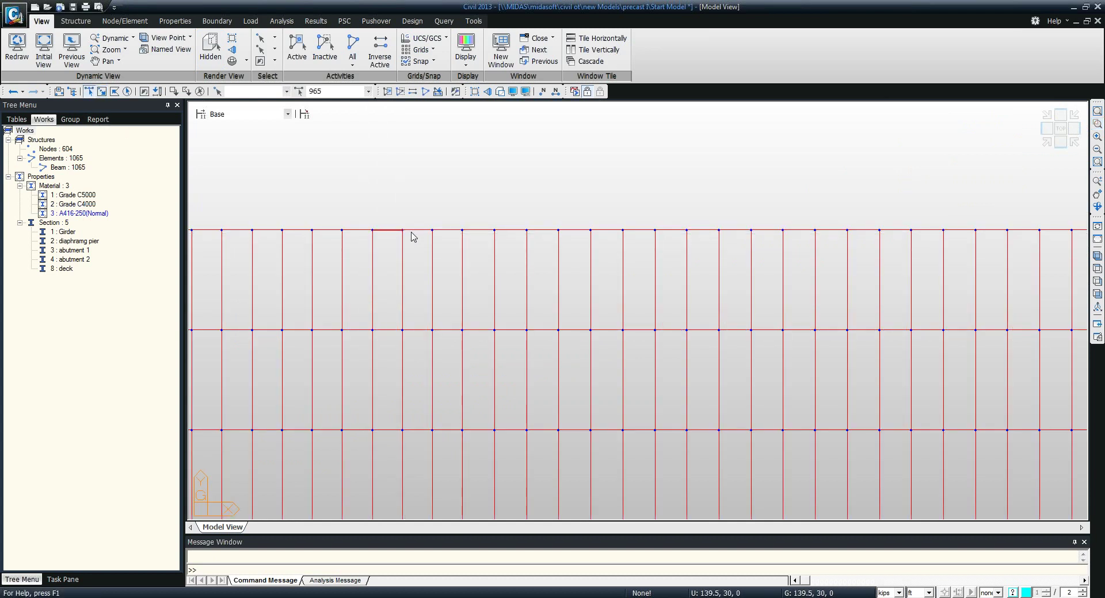
{"action": "left_click", "coordinate": [417, 231]}
{"action": "left_click", "coordinate": [448, 231]}
{"action": "left_click", "coordinate": [509, 231]}
{"action": "left_click", "coordinate": [543, 230]}
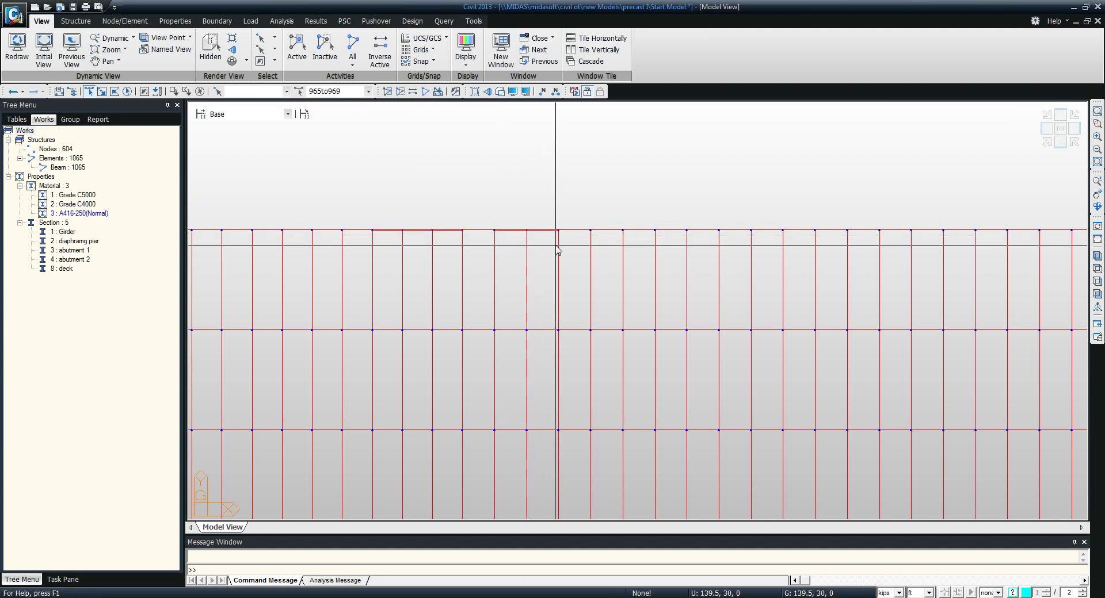
{"action": "left_click", "coordinate": [575, 231]}
{"action": "left_click", "coordinate": [607, 231]}
{"action": "left_click", "coordinate": [667, 230]}
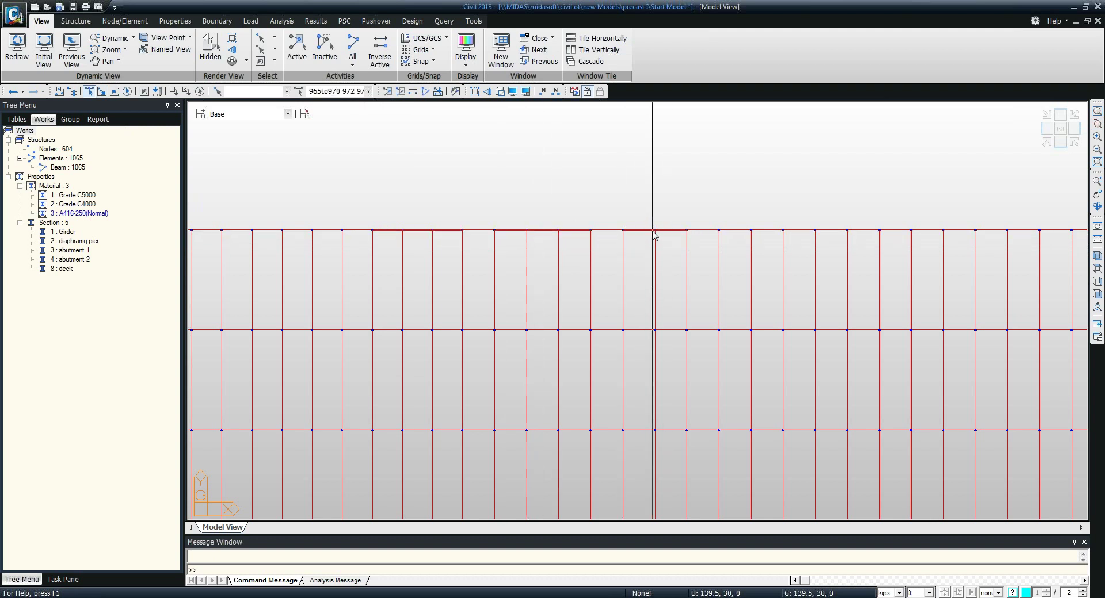
{"action": "key", "text": "Escape"}
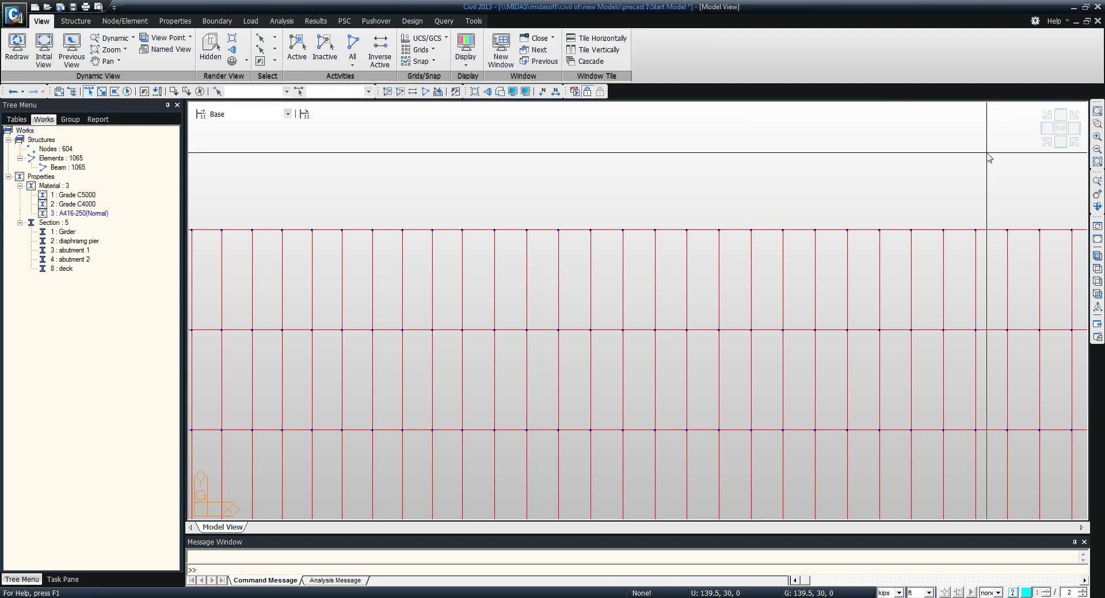
Examine the complete bridge model in isometric view, first as wireframe and then with rendered sections
{"action": "left_click", "coordinate": [1047, 114]}
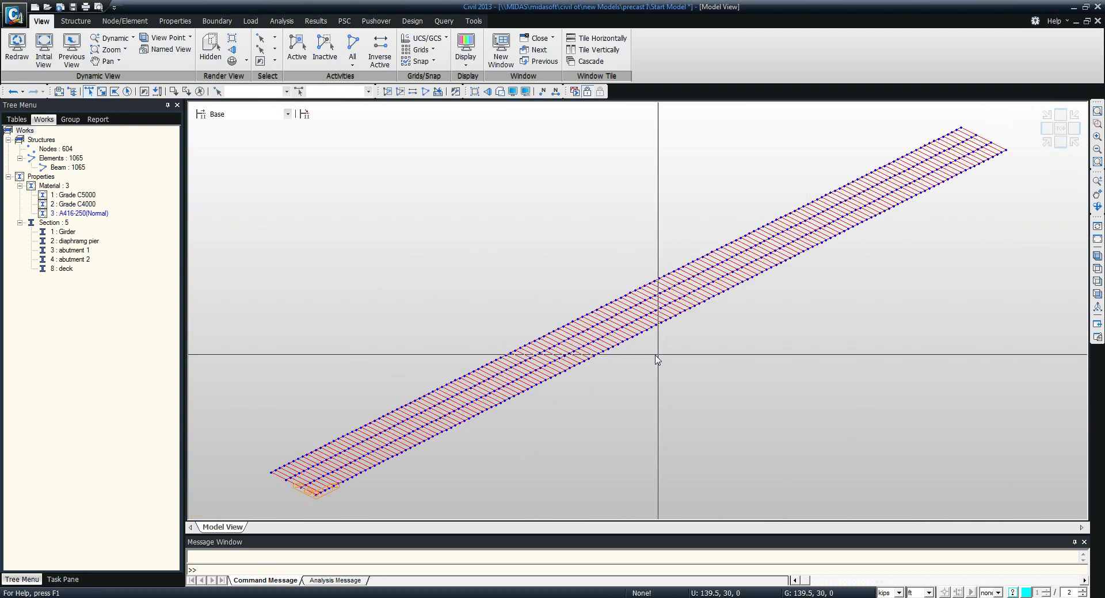
{"action": "mouse_move", "coordinate": [621, 367]}
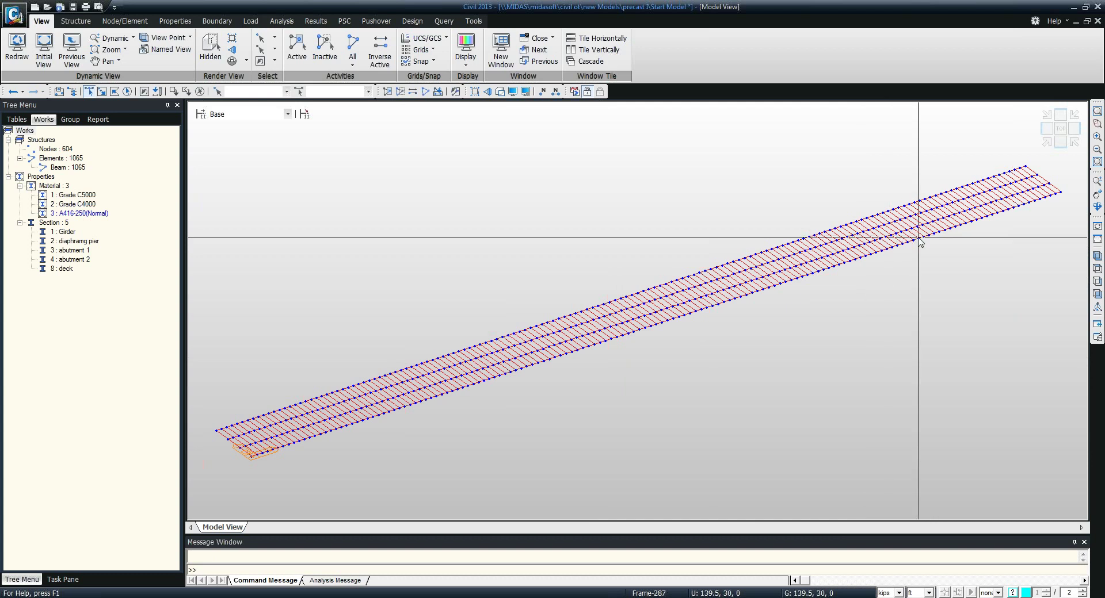
{"action": "middle_click_drag", "start_coordinate": [919, 242], "coordinate": [761, 275], "text": "ctrl"}
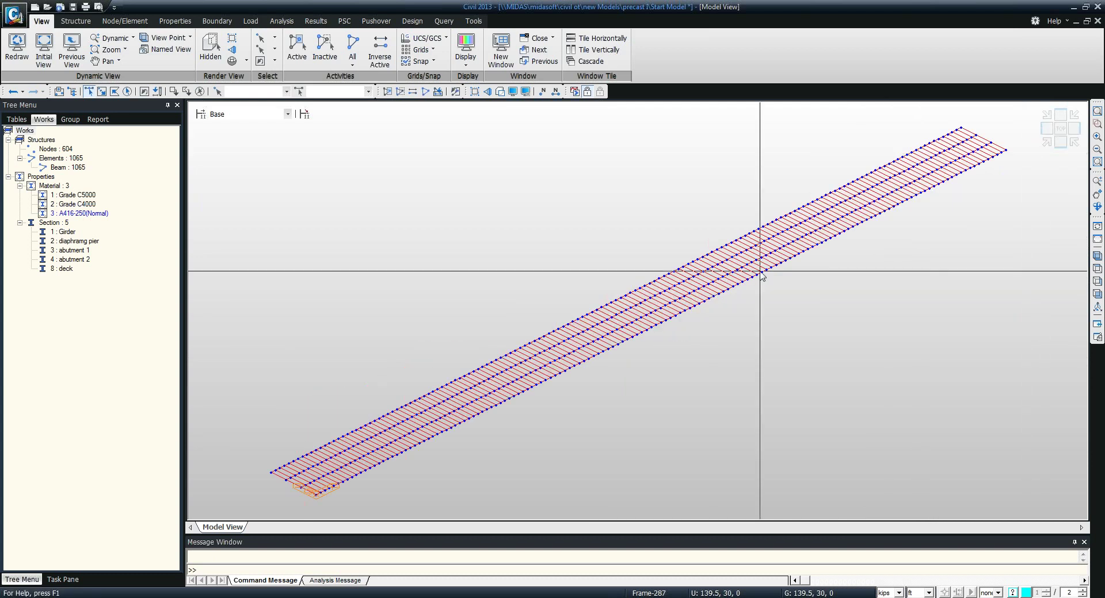
{"action": "left_click", "coordinate": [210, 48]}
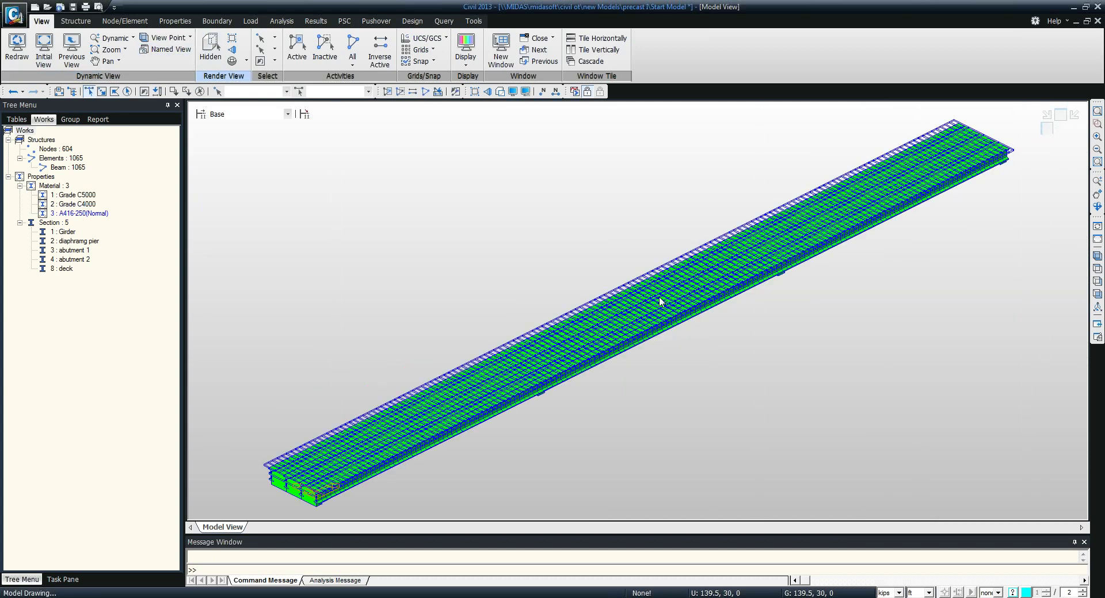
{"action": "mouse_move", "coordinate": [1062, 150]}
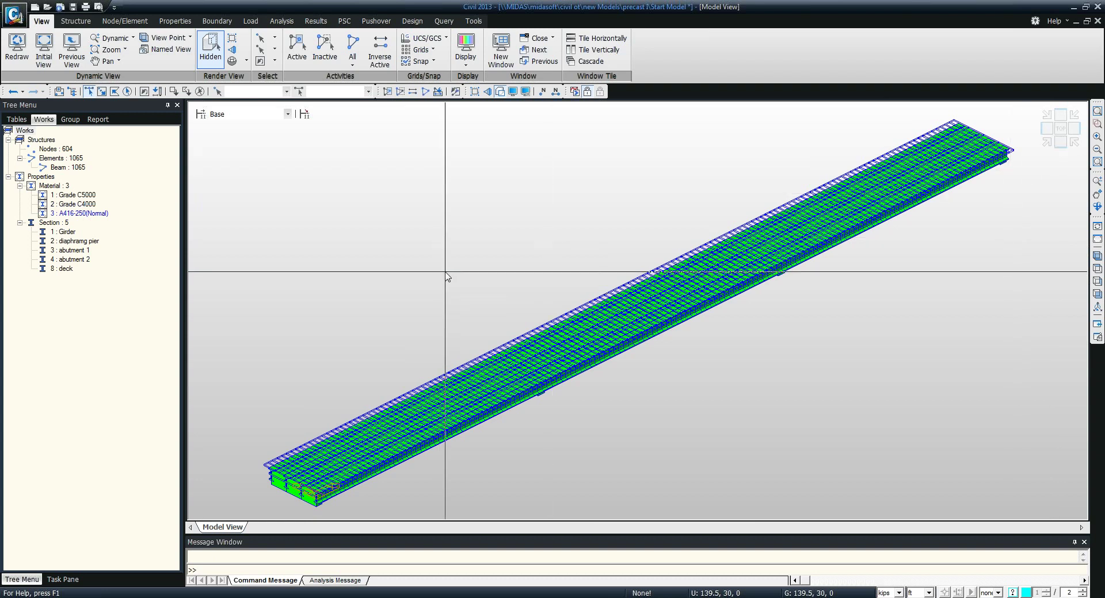
Isolate the elements with section 1: Girder and inspect them in isometric and plan view
{"action": "left_click", "coordinate": [1059, 129]}
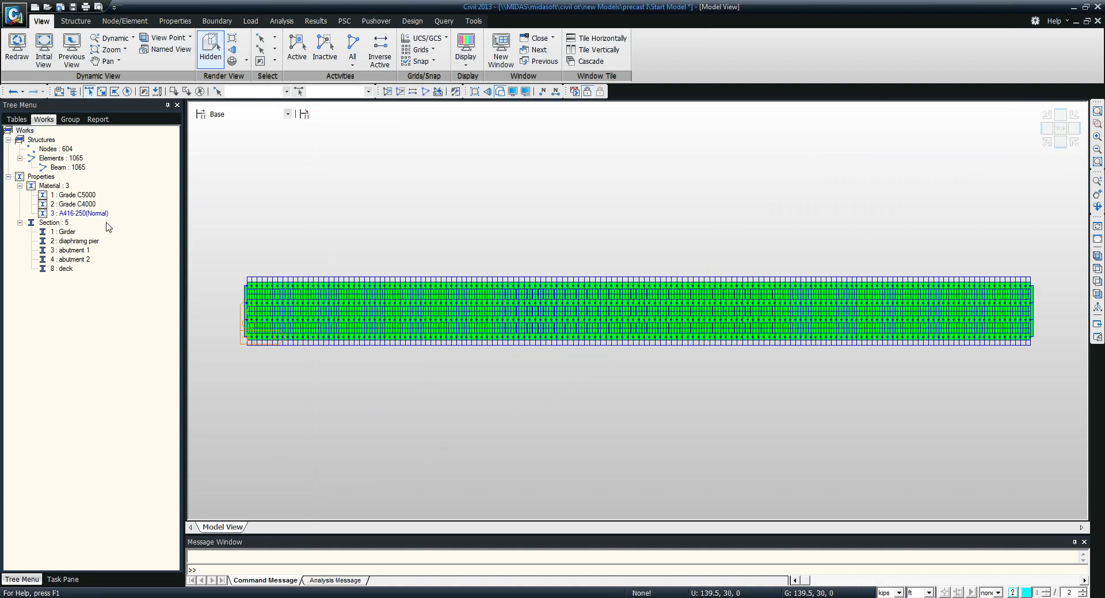
{"action": "left_click", "coordinate": [63, 232]}
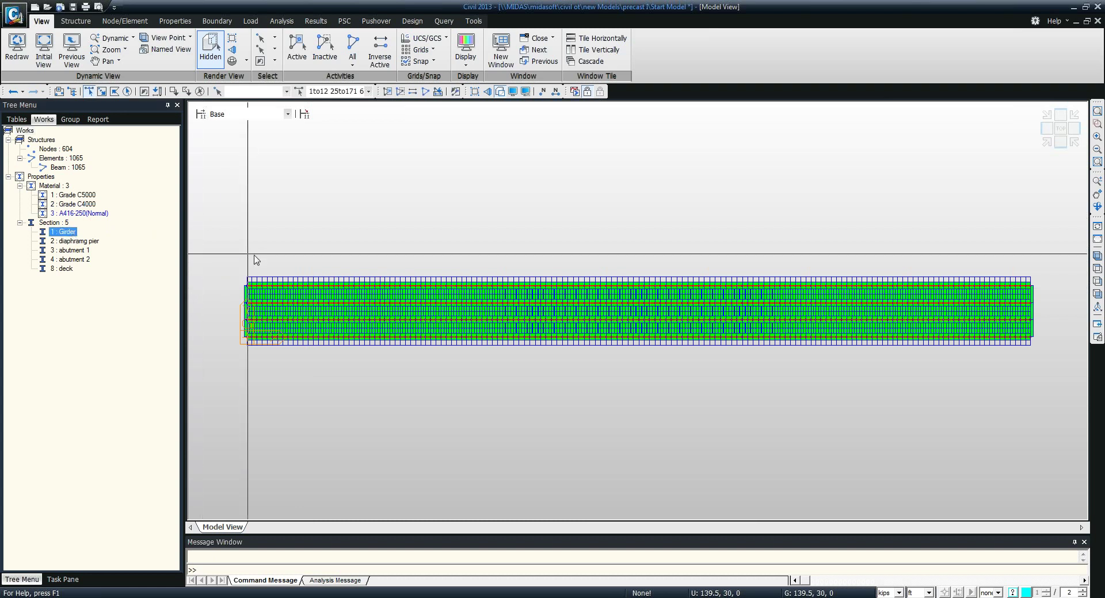
{"action": "left_click", "coordinate": [297, 49]}
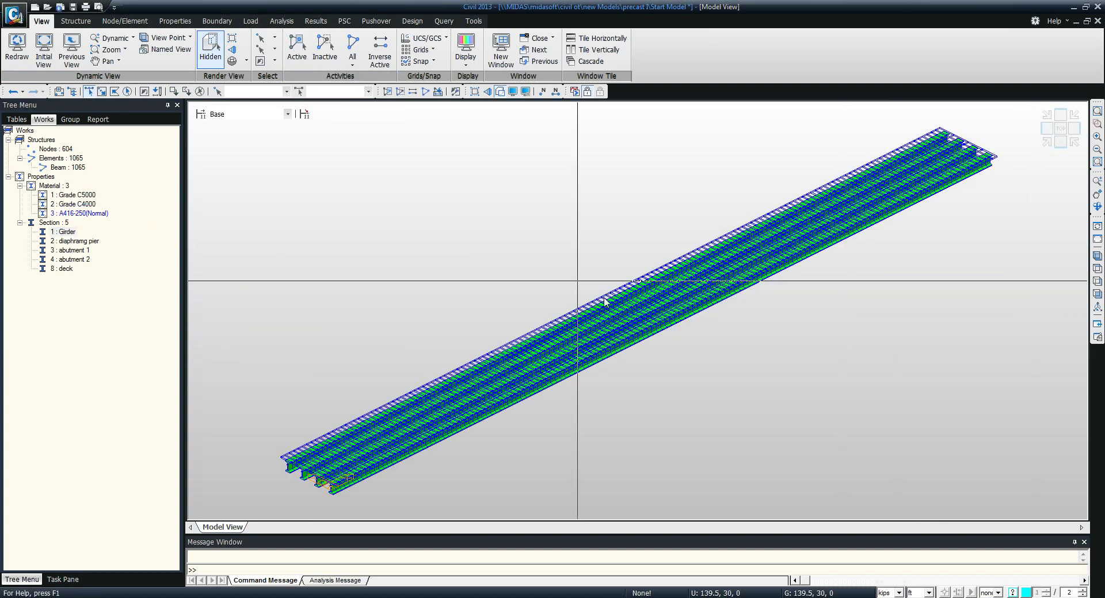
{"action": "left_click", "coordinate": [1063, 132]}
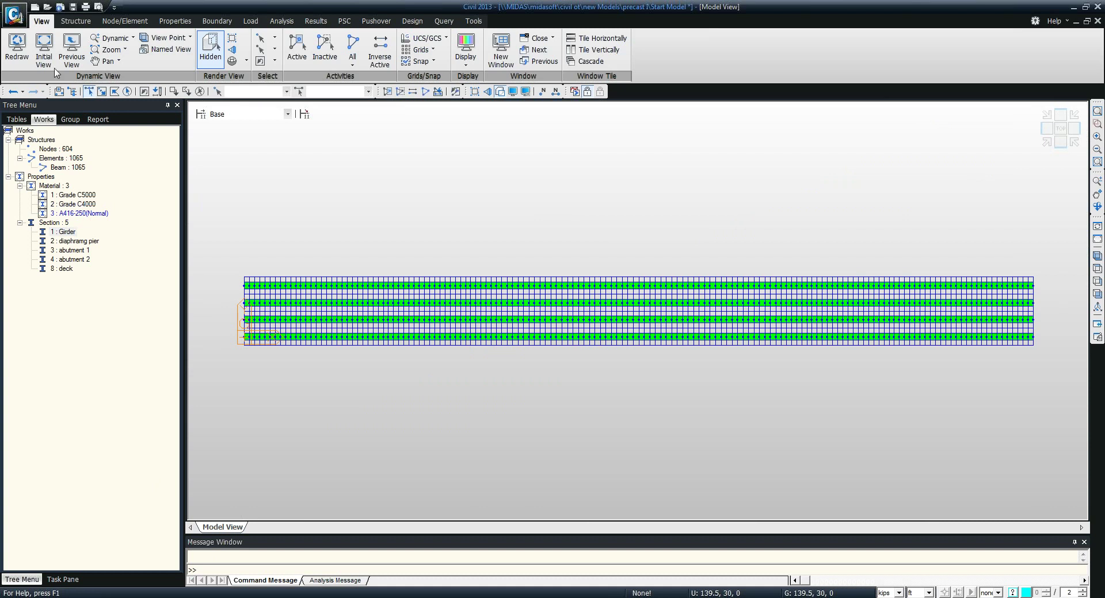
Isolate the elements with sections 1: Girder and 2: diaphramg pier, and show them in isometric view
{"action": "left_click", "coordinate": [297, 49]}
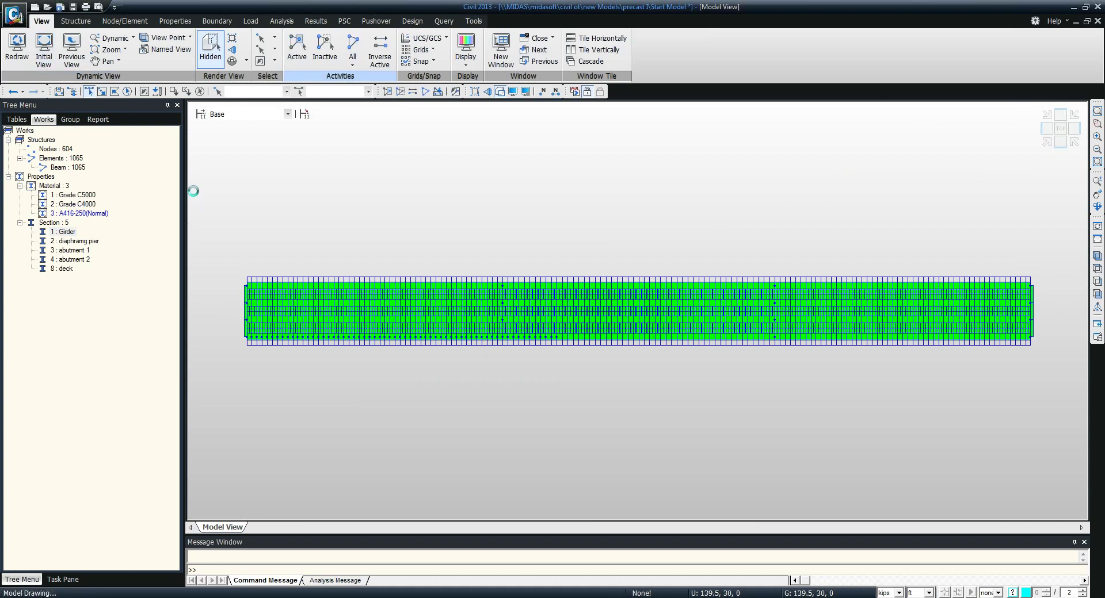
{"action": "left_click", "coordinate": [64, 232]}
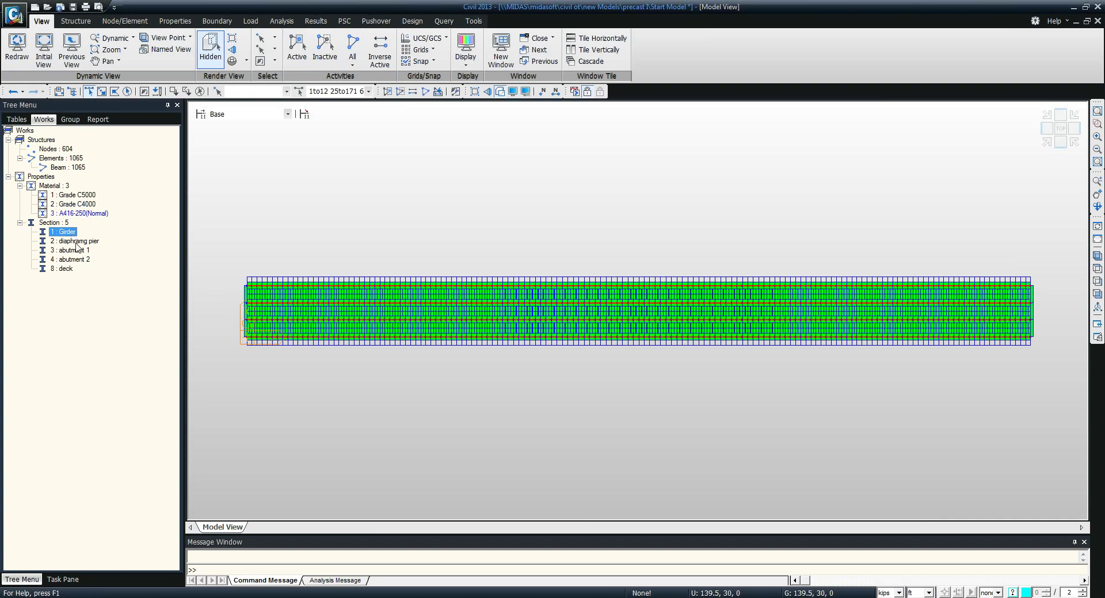
{"action": "left_click", "coordinate": [75, 241], "text": "ctrl"}
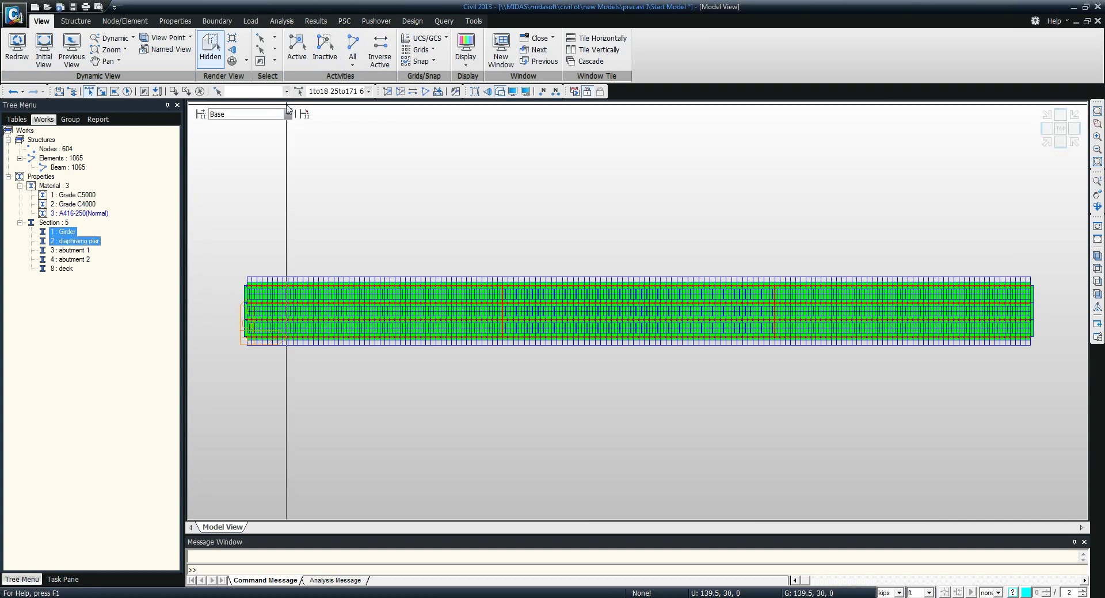
{"action": "left_click", "coordinate": [387, 92]}
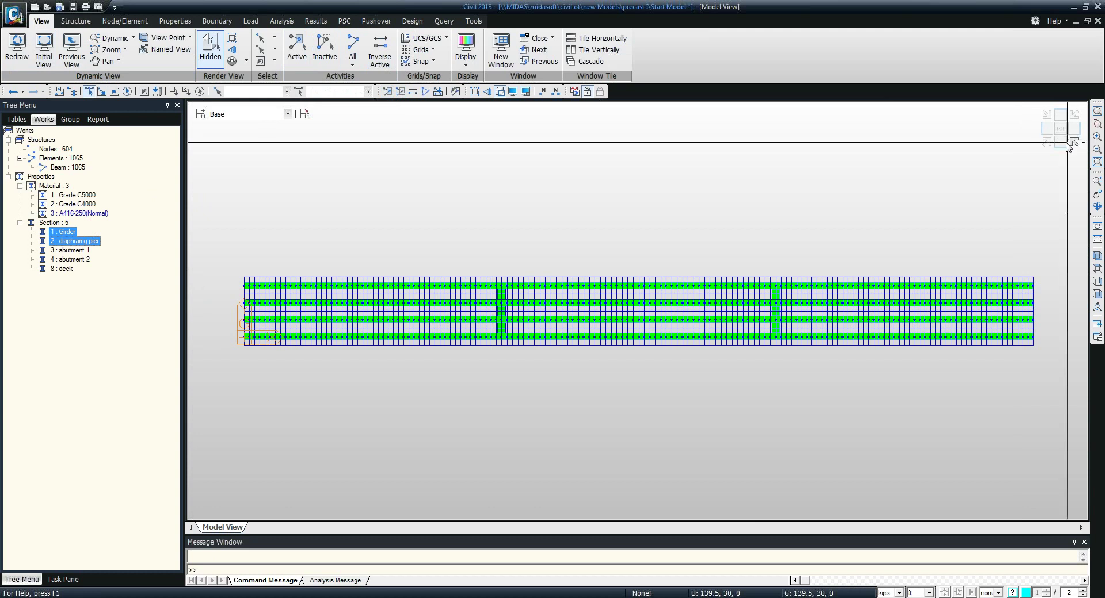
{"action": "left_click", "coordinate": [1059, 144]}
{"action": "left_click", "coordinate": [1057, 147]}
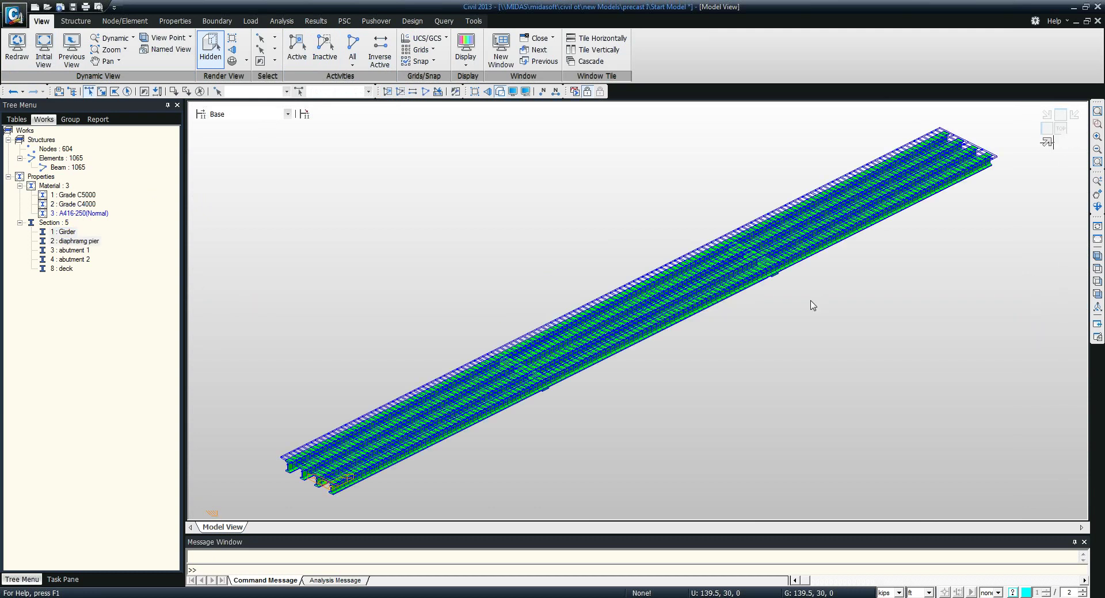
Start a tendon property named Tendon with type Internal(Pre-Tension) and material 3: A416-250(Normal)
{"action": "left_click", "coordinate": [250, 23]}
{"action": "left_click", "coordinate": [40, 50]}
{"action": "left_click", "coordinate": [513, 52]}
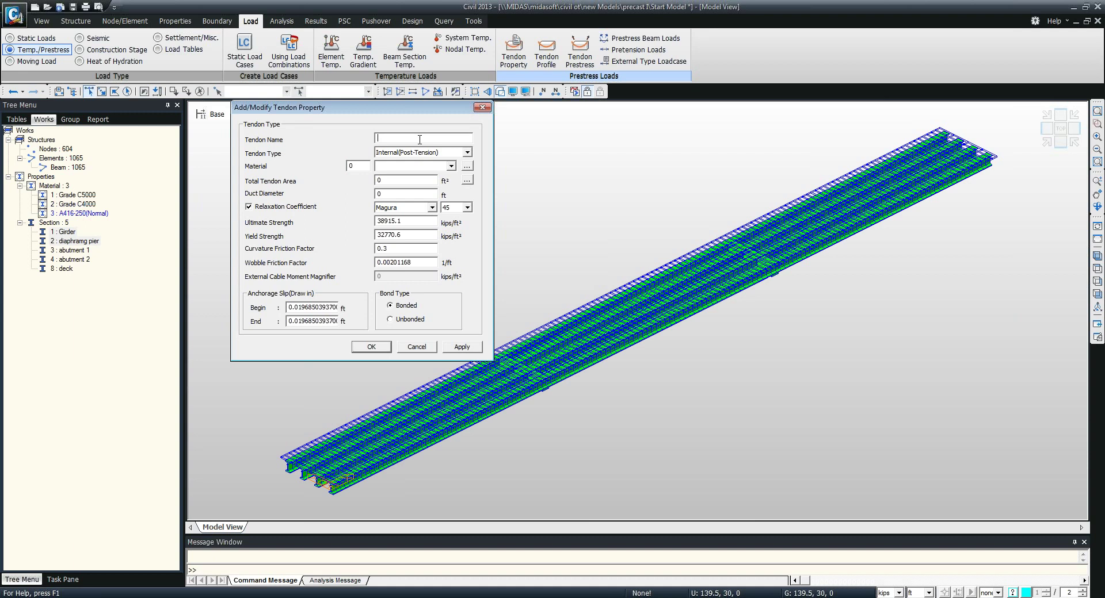
{"action": "type", "text": "Tendon"}
{"action": "key", "text": "Tab"}
{"action": "left_click", "coordinate": [414, 152]}
{"action": "left_click", "coordinate": [396, 161]}
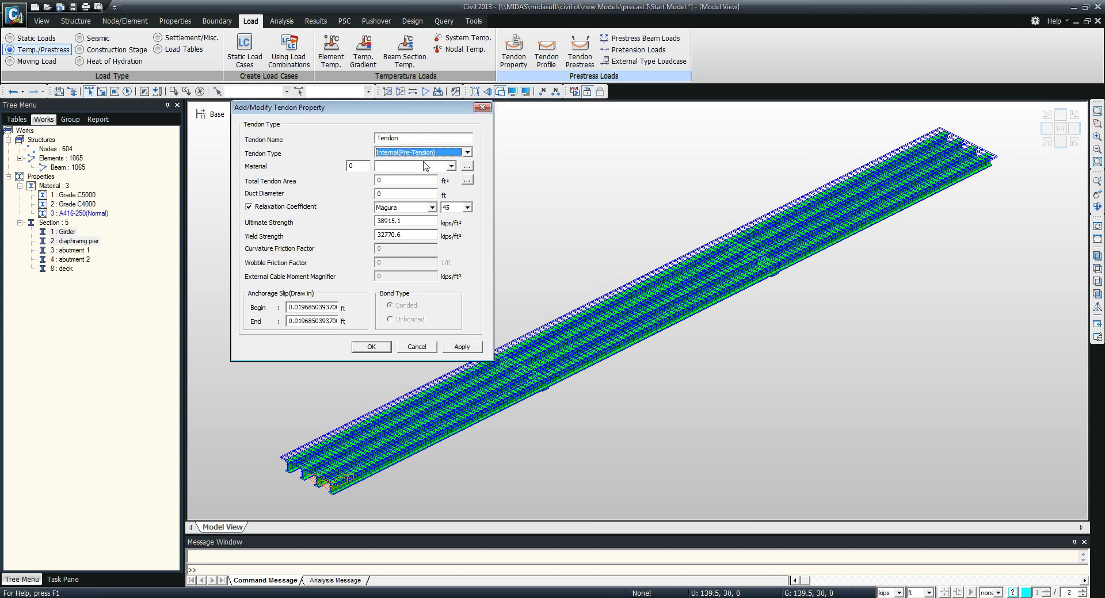
{"action": "left_click", "coordinate": [368, 166]}
{"action": "left_click", "coordinate": [398, 166]}
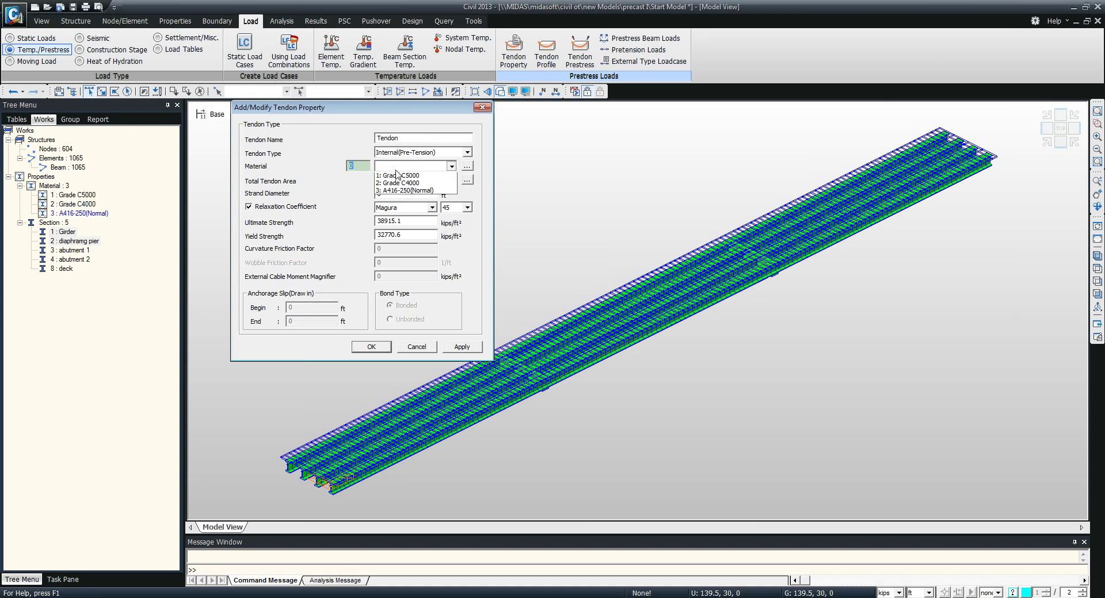
{"action": "left_click", "coordinate": [401, 190]}
{"action": "left_click", "coordinate": [403, 166]}
{"action": "left_click", "coordinate": [405, 192]}
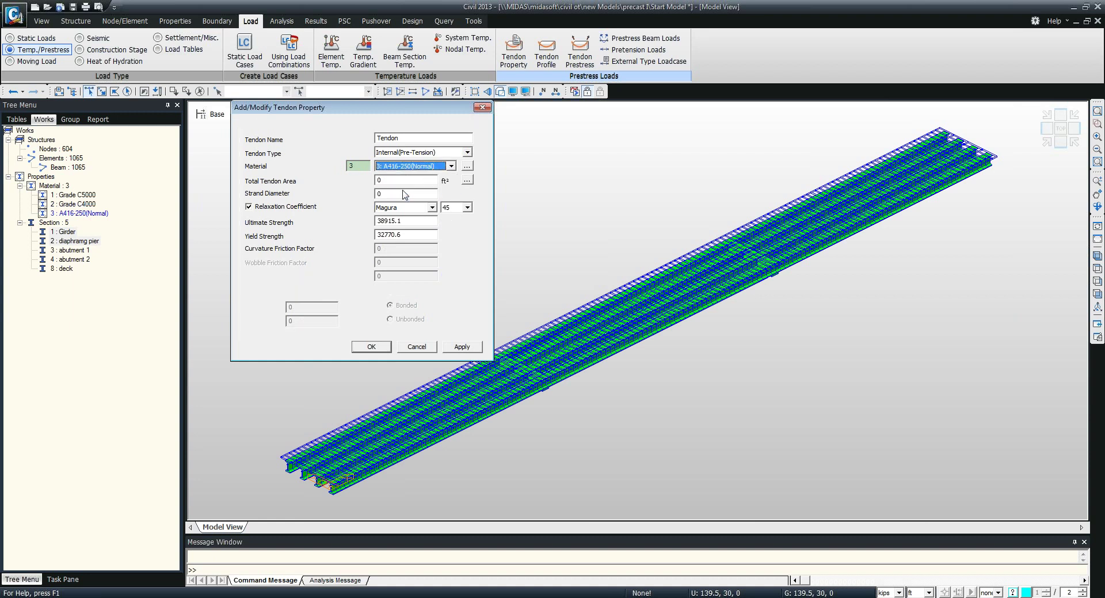
Define the total tendon area from the strand diameter with 12 strands and save the tendon property
{"action": "left_click", "coordinate": [467, 181]}
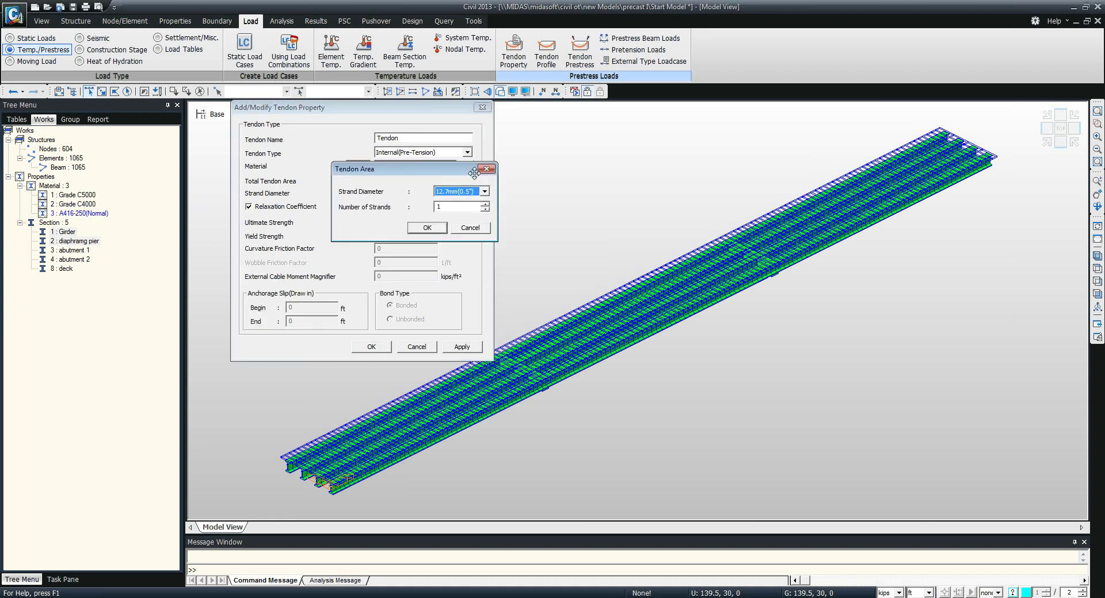
{"action": "left_click", "coordinate": [460, 192]}
{"action": "left_click", "coordinate": [458, 201]}
{"action": "key", "text": "Tab"}
{"action": "type", "text": "12"}
{"action": "left_click", "coordinate": [429, 227]}
{"action": "left_click", "coordinate": [384, 348]}
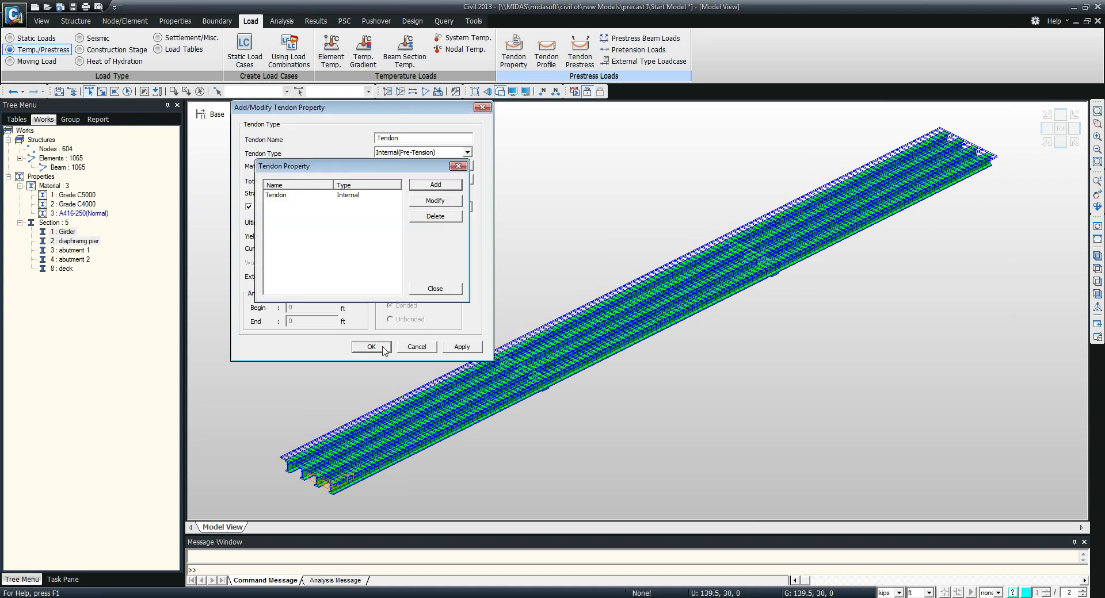
{"action": "left_click", "coordinate": [458, 166]}
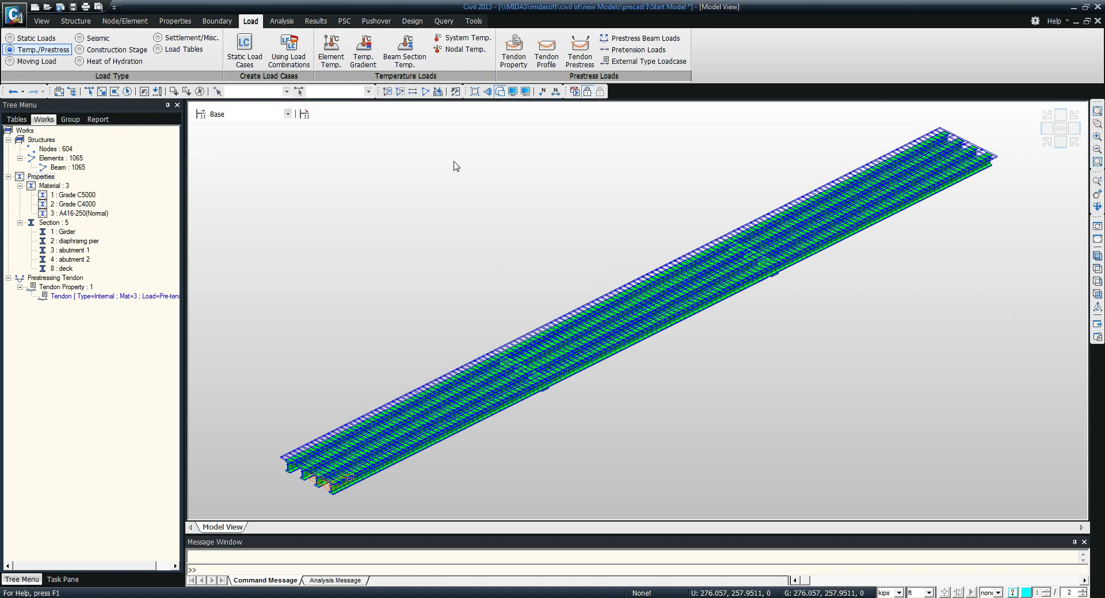
Start a new tendon profile named G1T1 with the model shown in plan view
{"action": "left_click", "coordinate": [547, 57]}
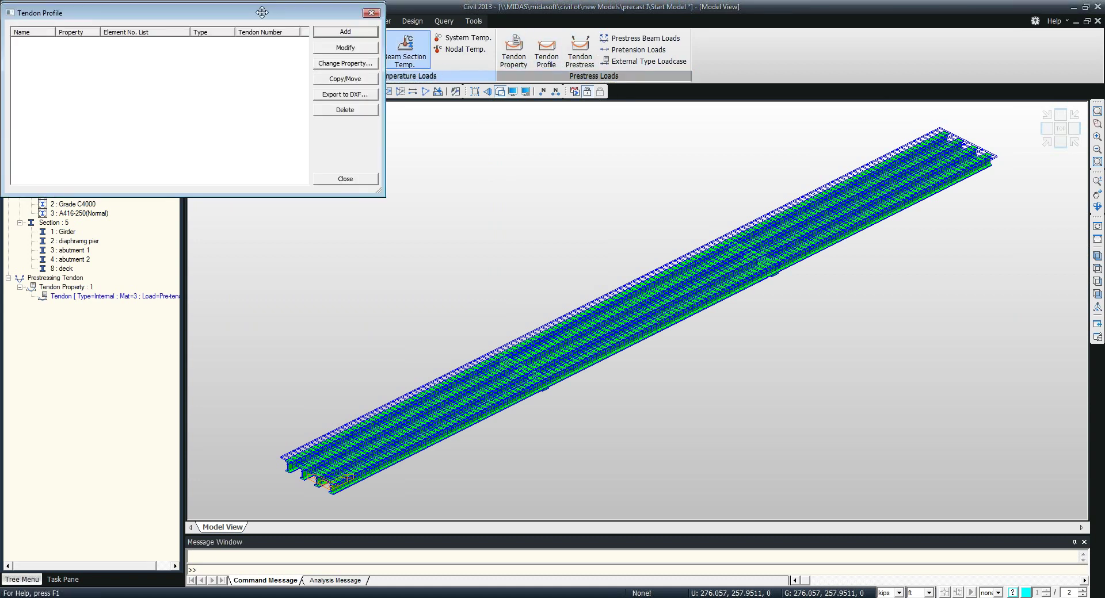
{"action": "left_click_drag", "start_coordinate": [262, 12], "coordinate": [273, 120]}
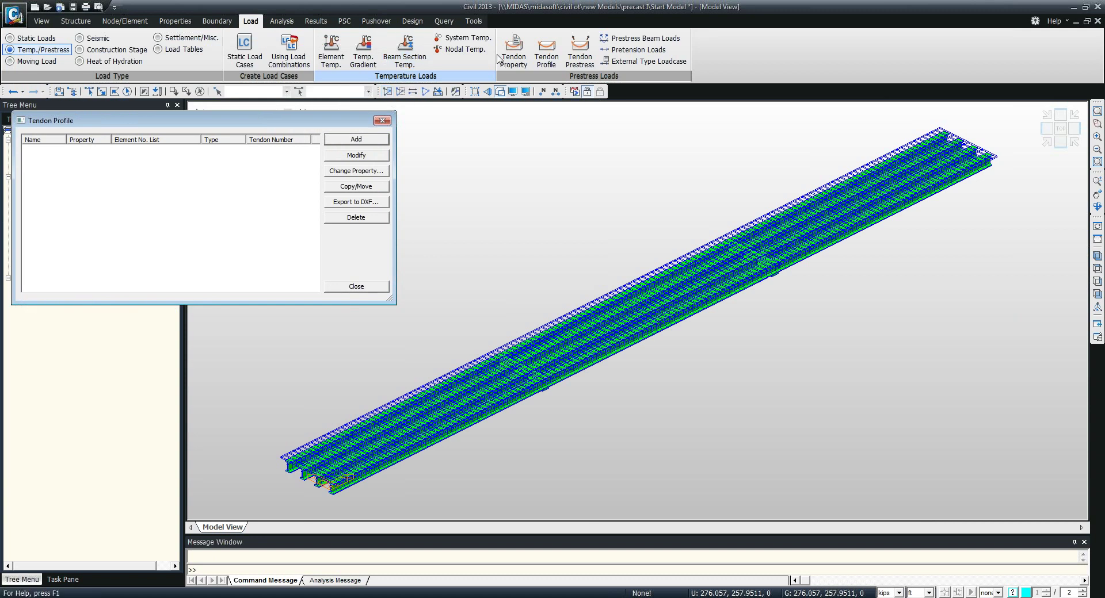
{"action": "left_click", "coordinate": [1047, 131]}
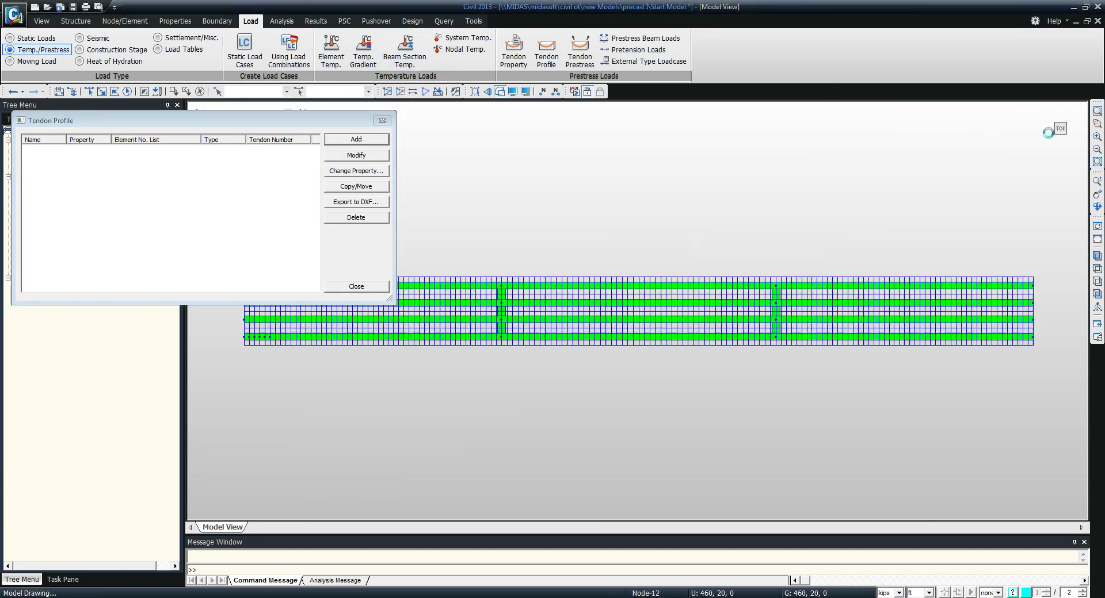
{"action": "left_click_drag", "start_coordinate": [239, 127], "coordinate": [241, 93]}
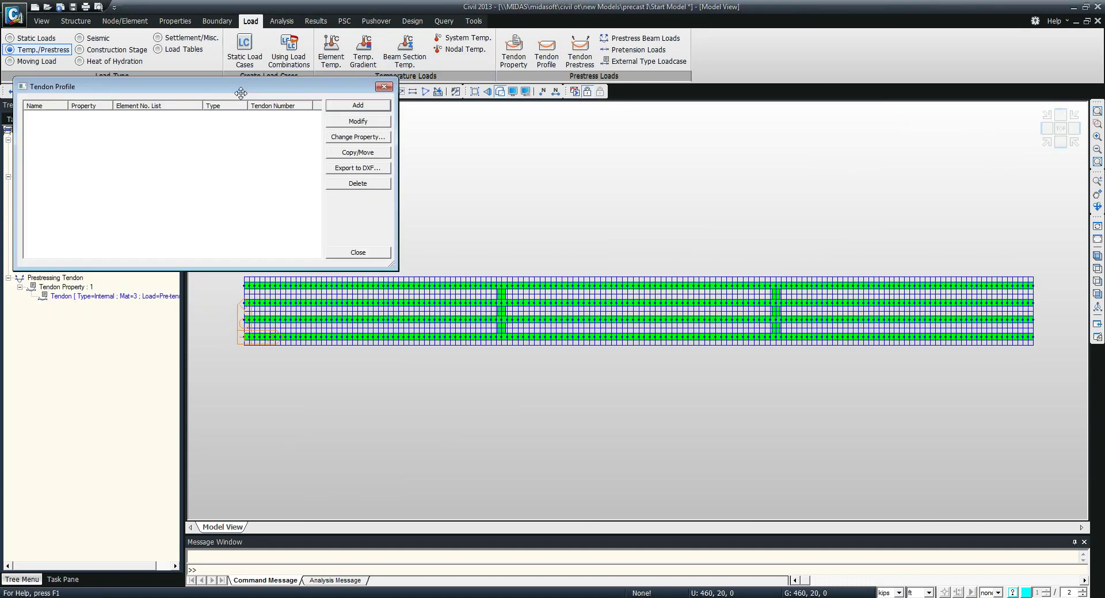
{"action": "key", "text": "Return"}
{"action": "left_click_drag", "start_coordinate": [118, 8], "coordinate": [130, 66]}
{"action": "type", "text": "G1T1"}
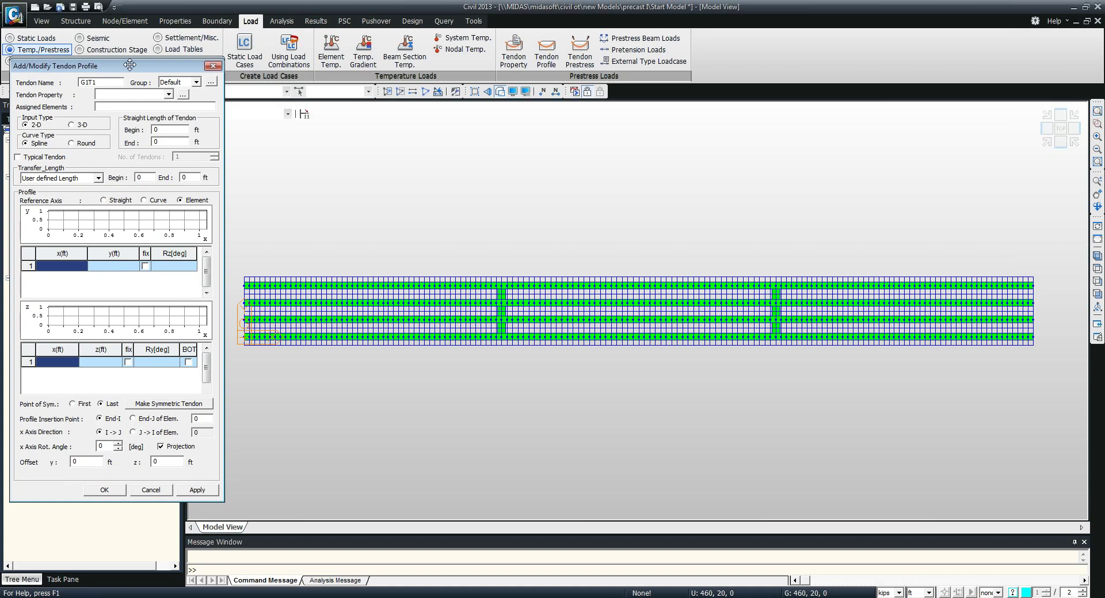
Assign the first-span elements 1 25to73 of the edge girder and the property Tendon to profile G1T1
{"action": "left_click_drag", "start_coordinate": [130, 65], "coordinate": [126, 108]}
{"action": "left_click", "coordinate": [89, 91]}
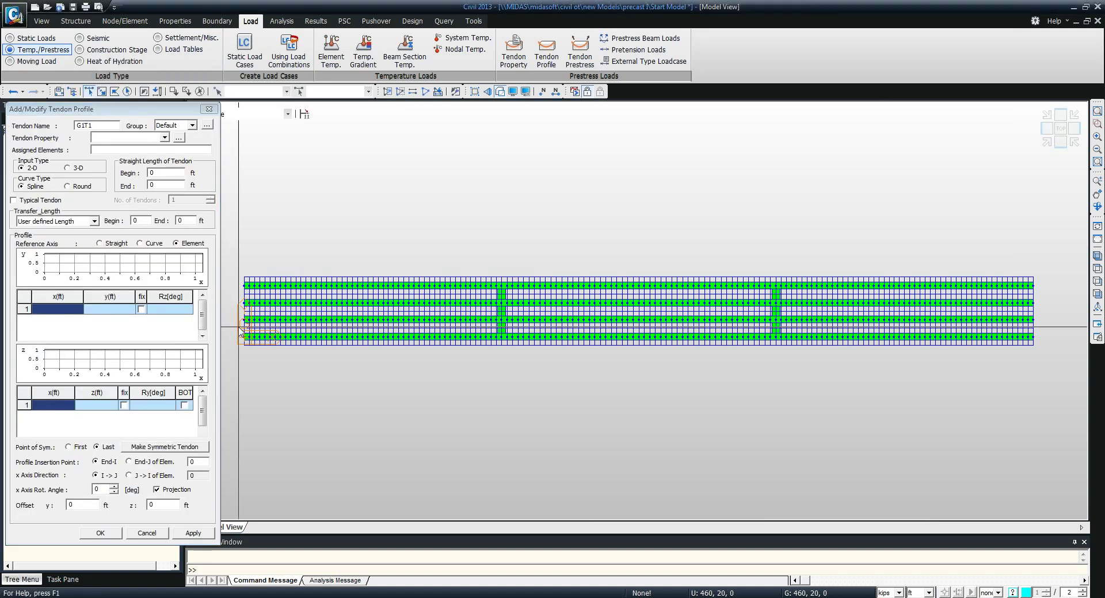
{"action": "left_click_drag", "start_coordinate": [239, 328], "coordinate": [504, 385]}
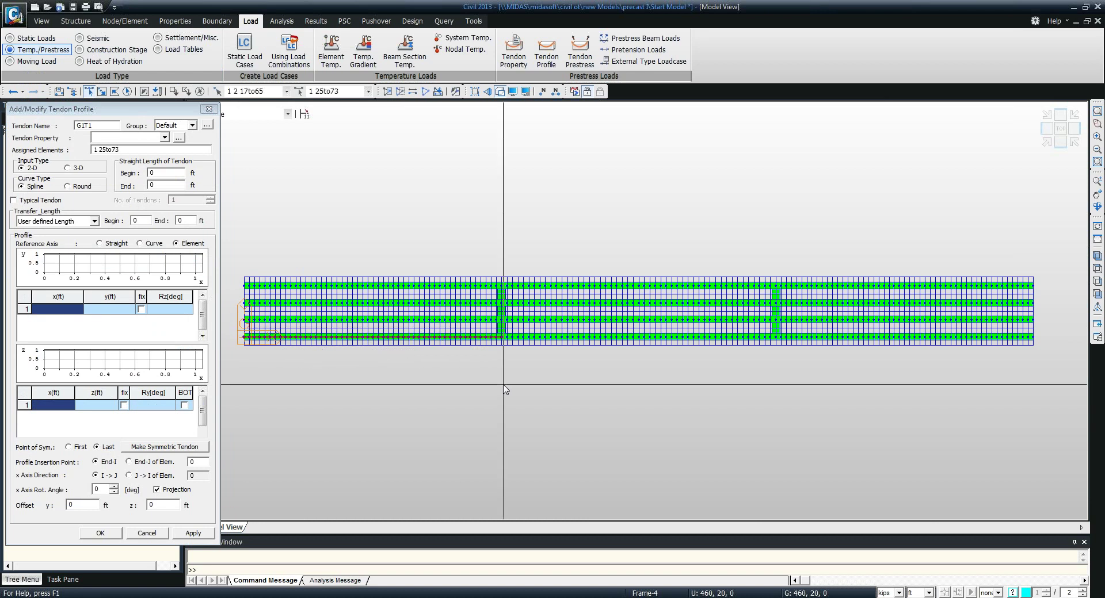
{"action": "middle_click_drag", "start_coordinate": [523, 390], "coordinate": [347, 353]}
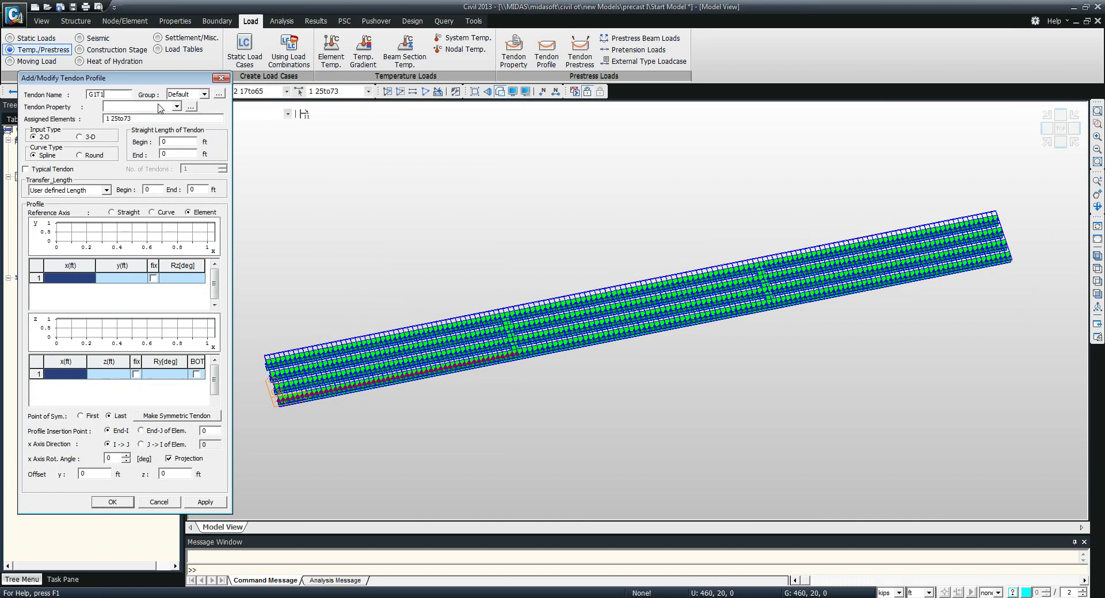
{"action": "left_click", "coordinate": [161, 108]}
{"action": "left_click_drag", "start_coordinate": [130, 84], "coordinate": [125, 48]}
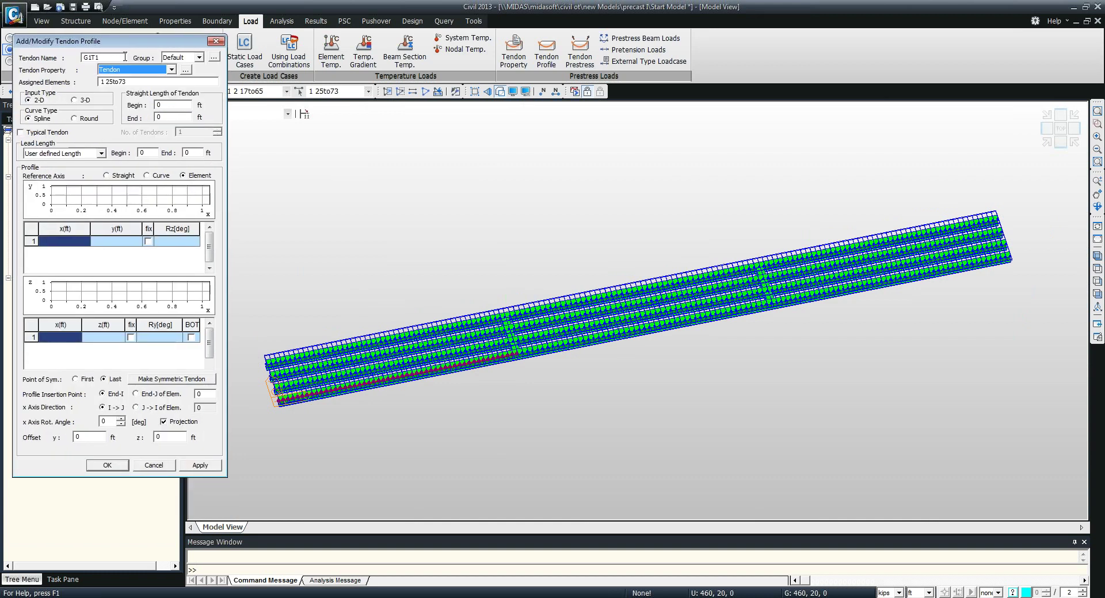
Use 3-D input for the tendon profile and enter its first two points: x 0, z 0.1 and x 30, z -3.5 ft
{"action": "left_click", "coordinate": [74, 99]}
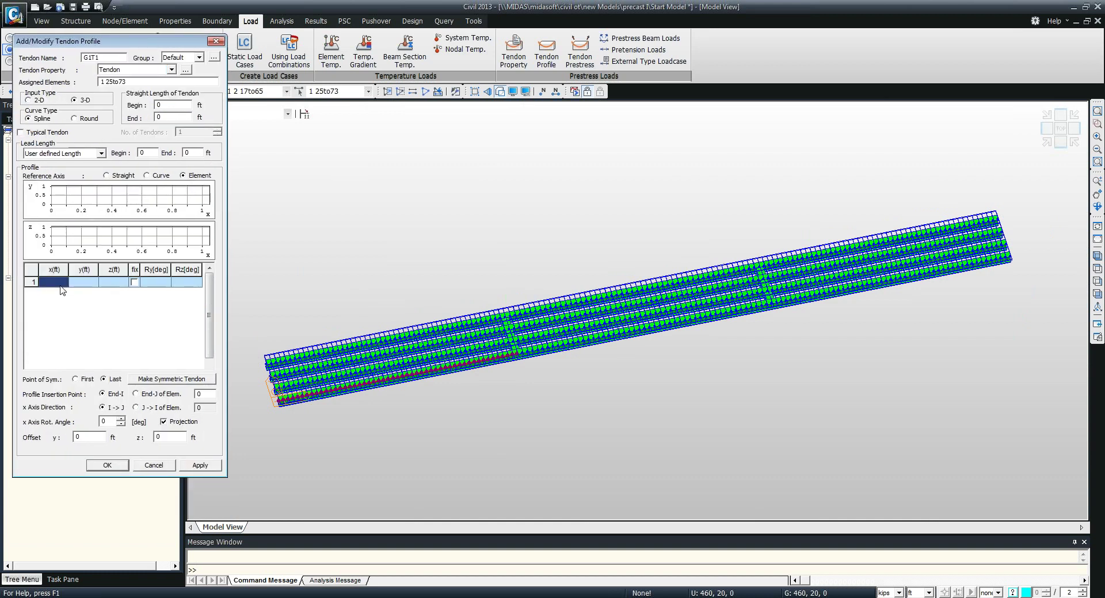
{"action": "left_click", "coordinate": [116, 280]}
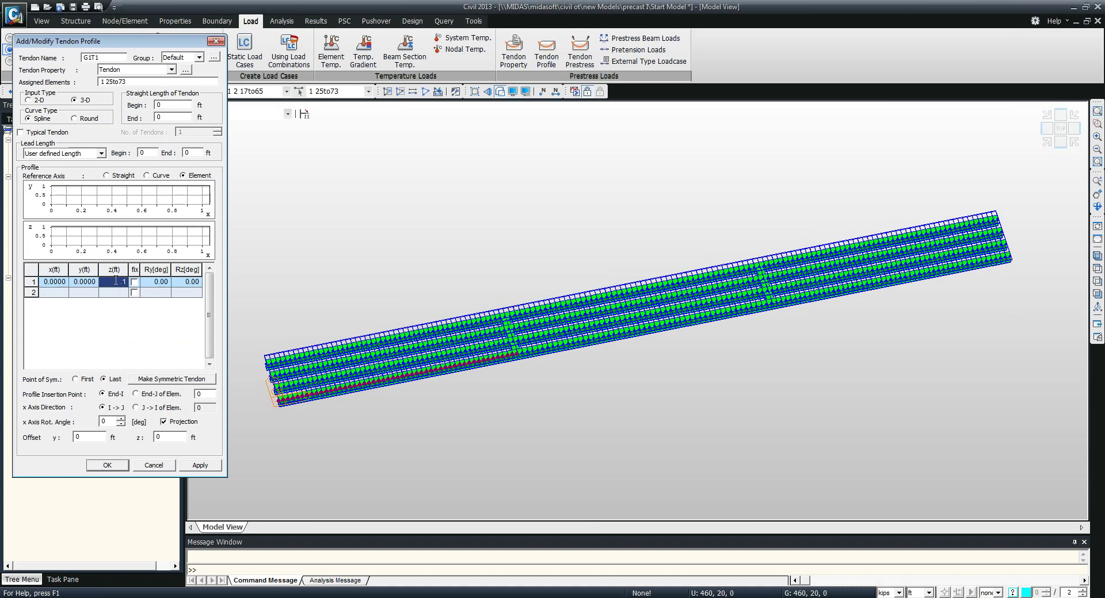
{"action": "left_click", "coordinate": [40, 293]}
{"action": "type", "text": "30"}
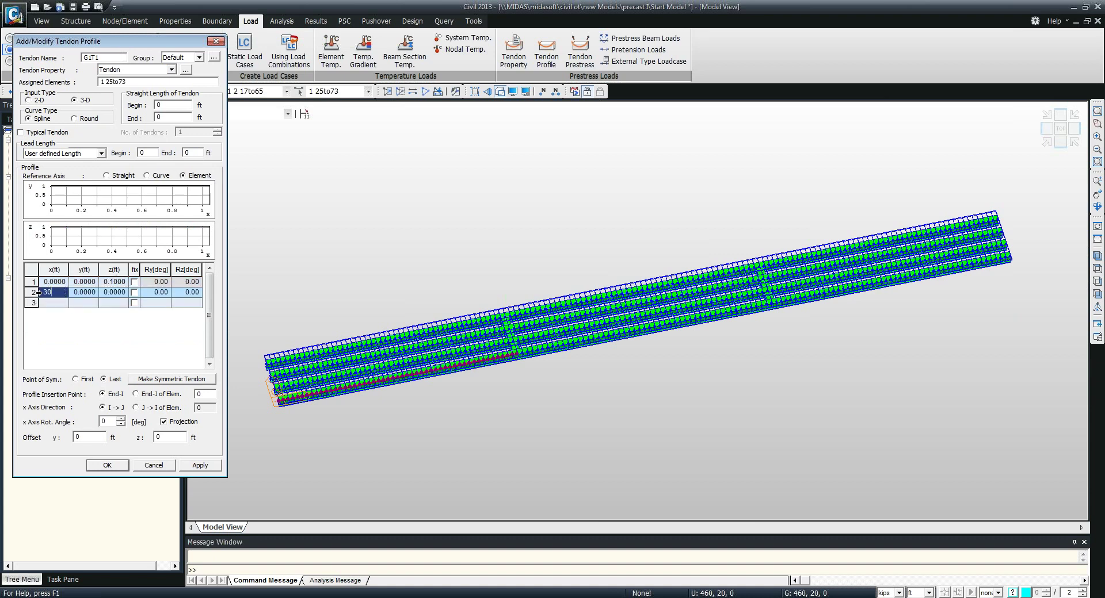
{"action": "left_click", "coordinate": [114, 293]}
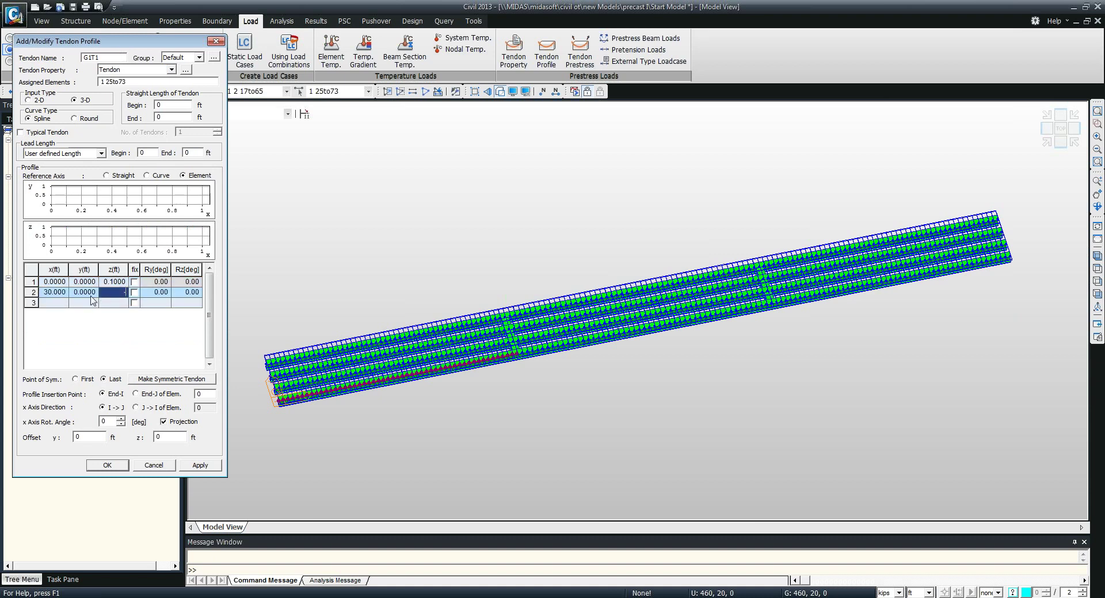
{"action": "type", "text": "-3.5"}
Enter the third and fourth tendon profile points: x 120, z -3.5 and x 150, z 0.1 ft
{"action": "left_click", "coordinate": [50, 304]}
{"action": "type", "text": "1"}
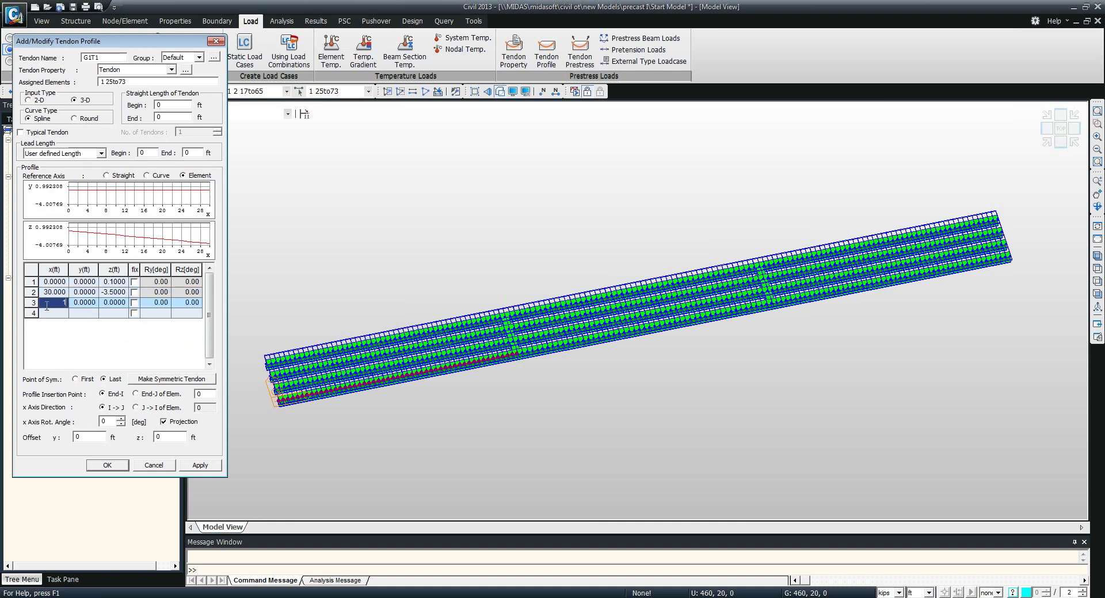
{"action": "key", "text": "Tab"}
{"action": "key", "text": "Tab"}
{"action": "type", "text": "-3.5"}
{"action": "left_click", "coordinate": [64, 315]}
{"action": "type", "text": "150"}
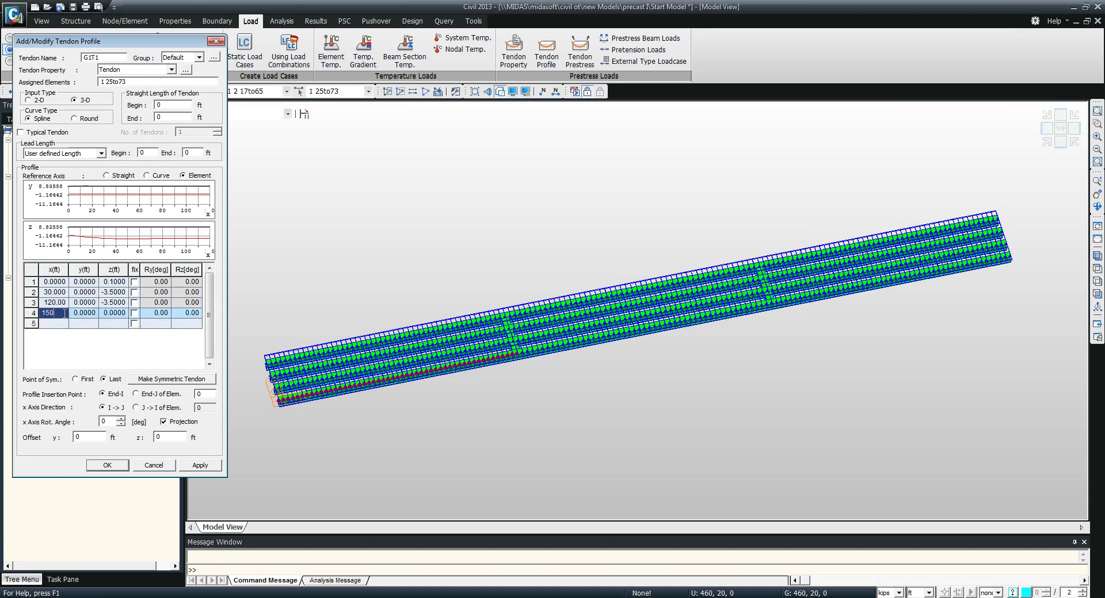
{"action": "left_click", "coordinate": [121, 313]}
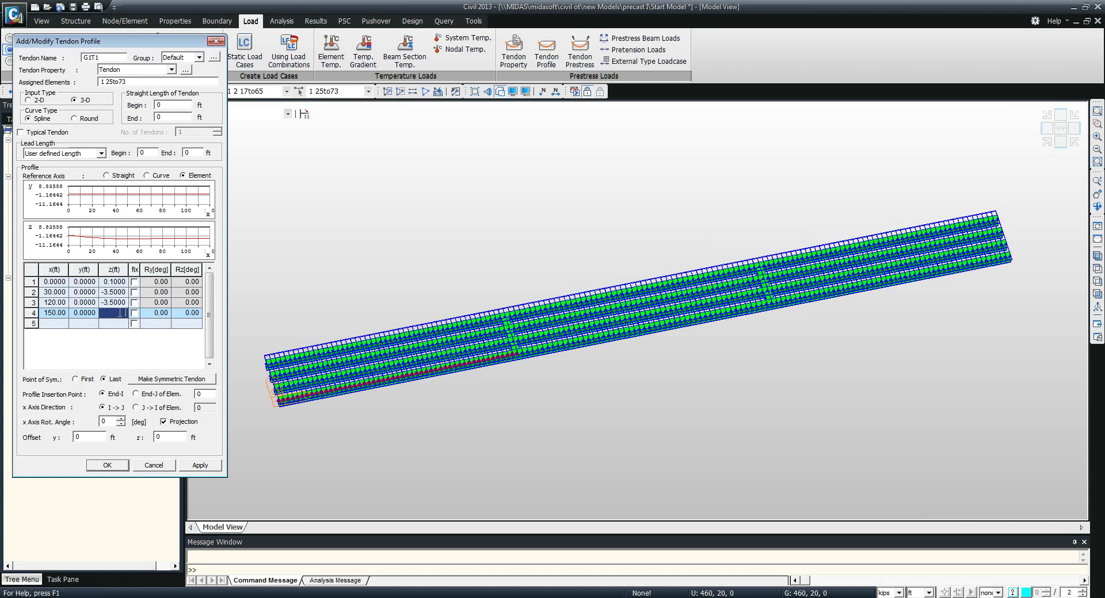
{"action": "key", "text": "Return"}
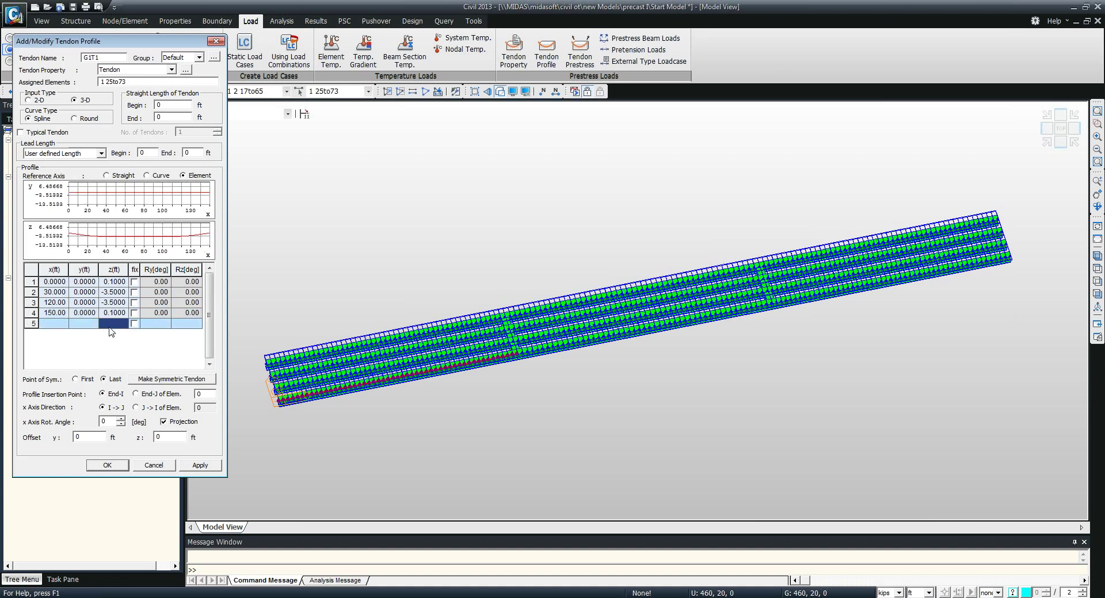
Set the profile insertion point to End-I of element 1 and save the tendon profile
{"action": "left_click", "coordinate": [209, 395]}
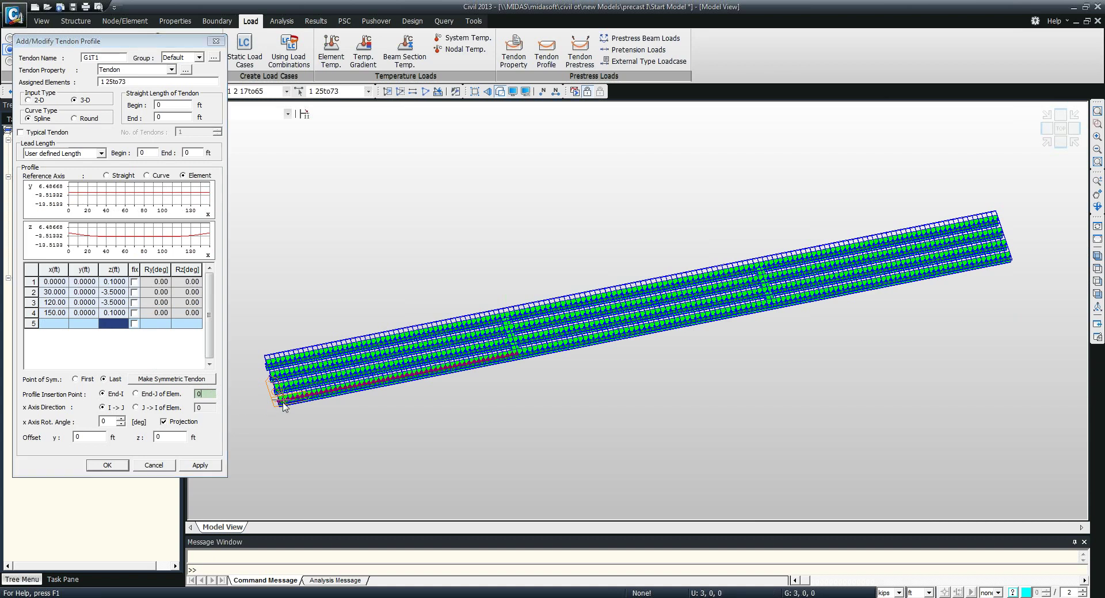
{"action": "left_click", "coordinate": [274, 403]}
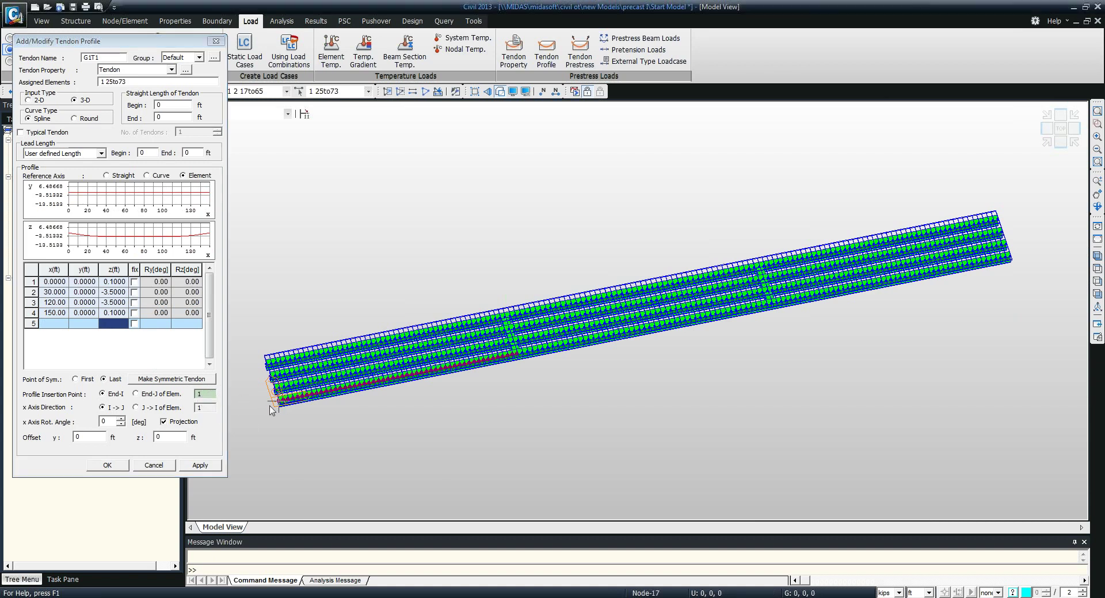
{"action": "left_click", "coordinate": [119, 465]}
Inspect the tendon's shape within the first span in front view, and return to plan view
{"action": "left_click", "coordinate": [1059, 142]}
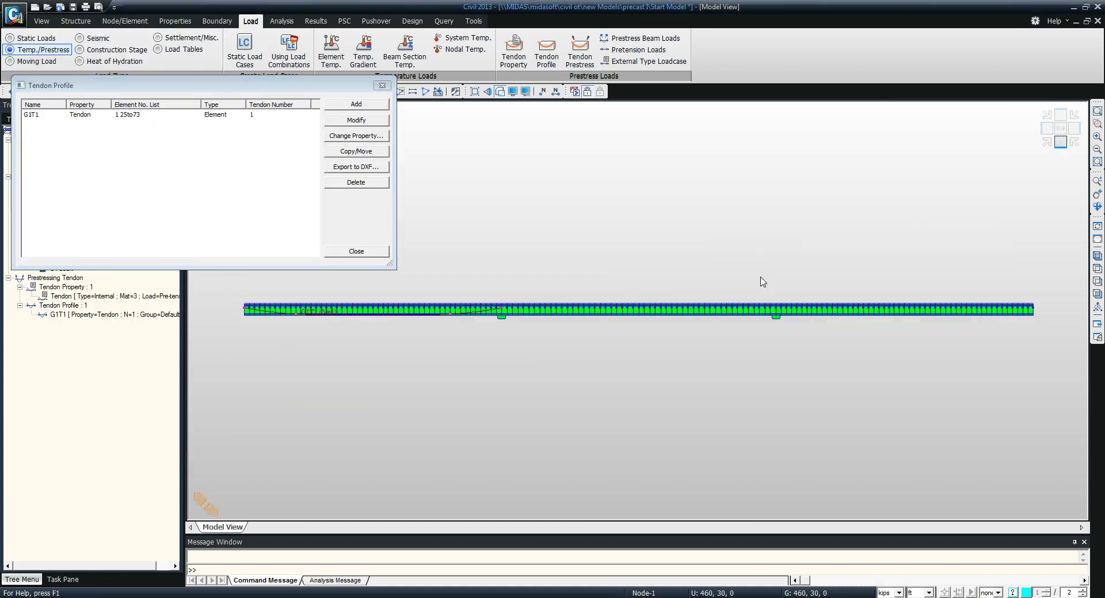
{"action": "left_click_drag", "start_coordinate": [330, 94], "coordinate": [326, 116]}
{"action": "left_click", "coordinate": [1098, 131]}
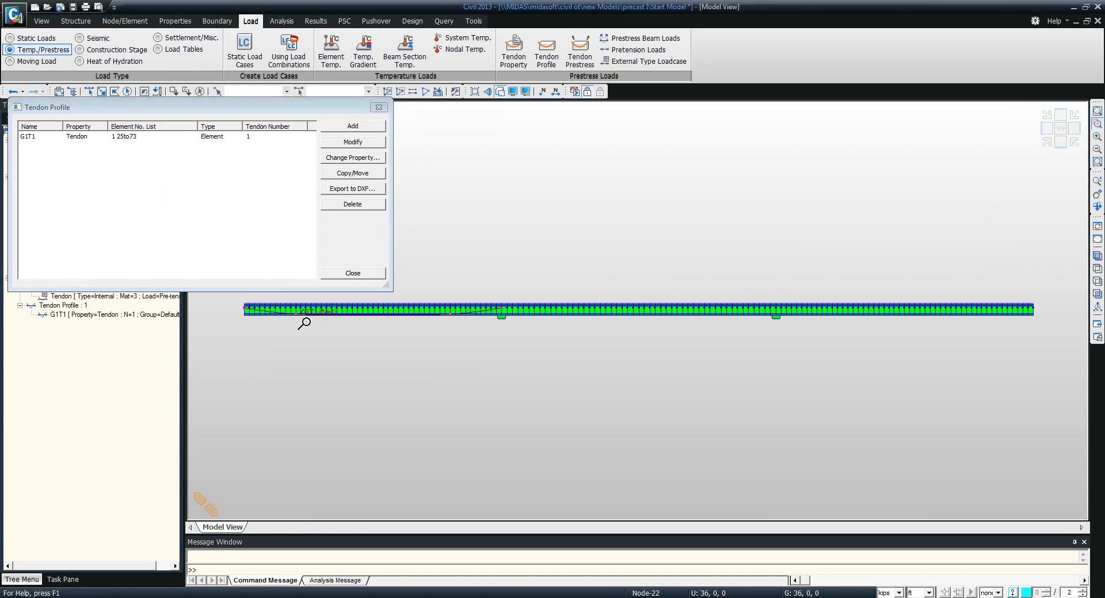
{"action": "left_click_drag", "start_coordinate": [240, 295], "coordinate": [494, 346]}
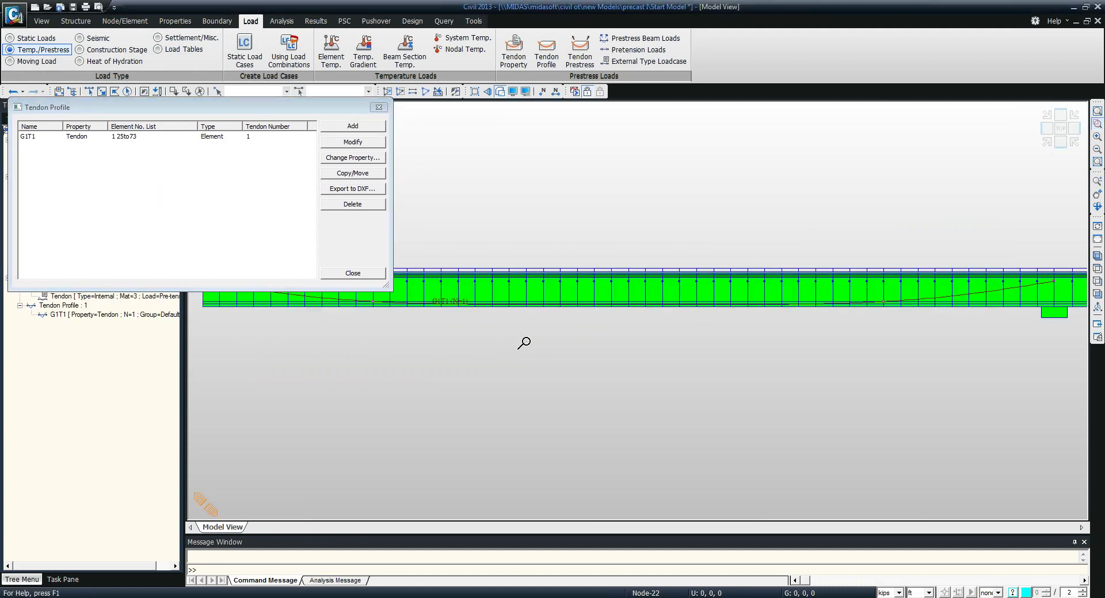
{"action": "left_click", "coordinate": [1061, 129]}
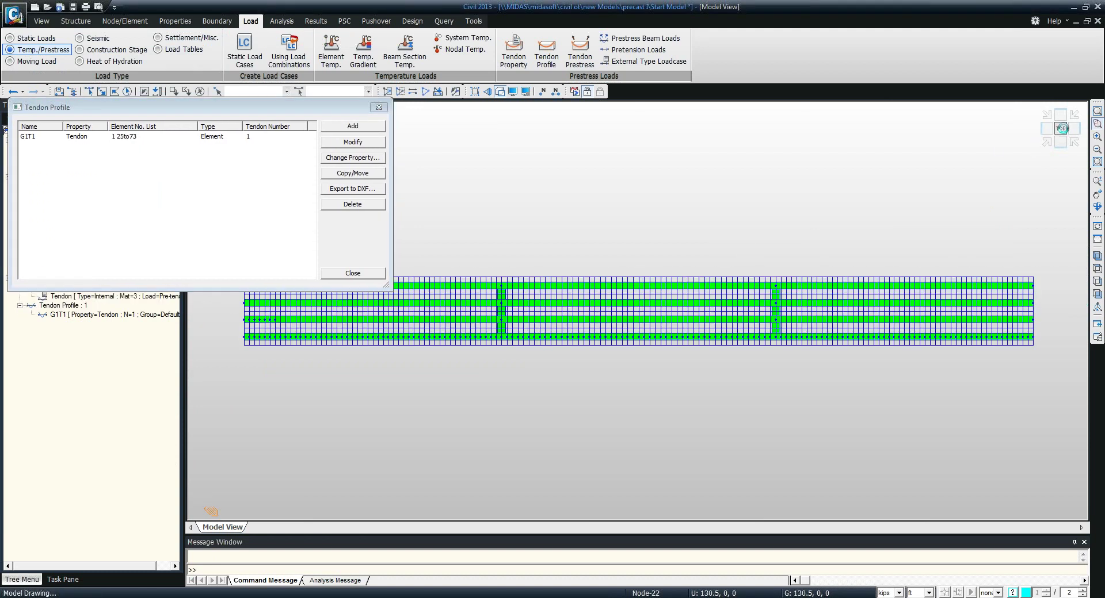
Add a new tendon profile named G1B1 that uses the tendon property Tendon
{"action": "left_click", "coordinate": [1047, 142]}
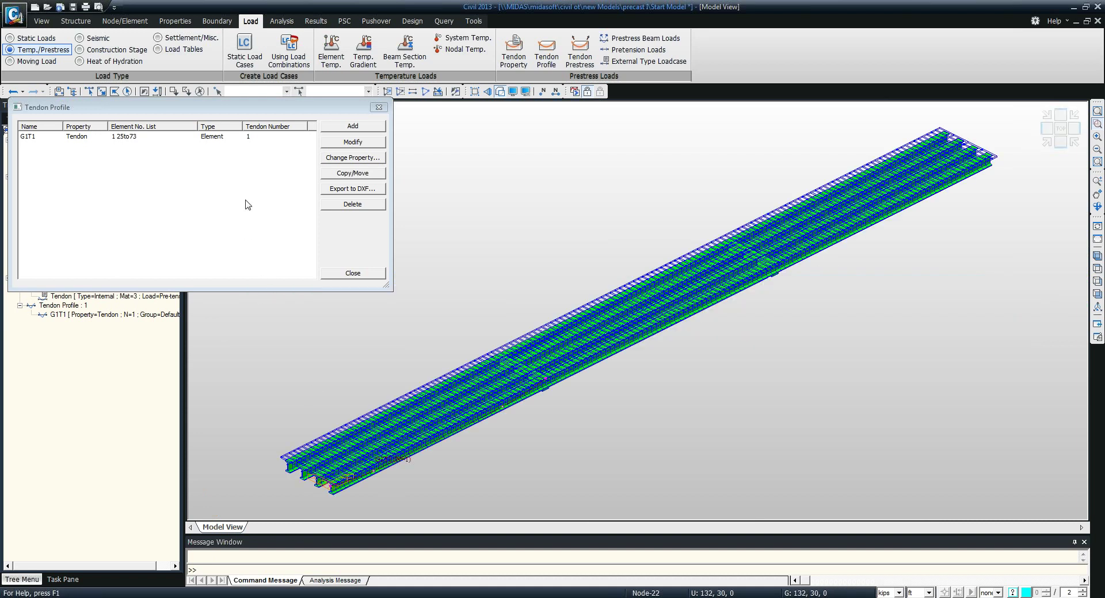
{"action": "left_click", "coordinate": [346, 126]}
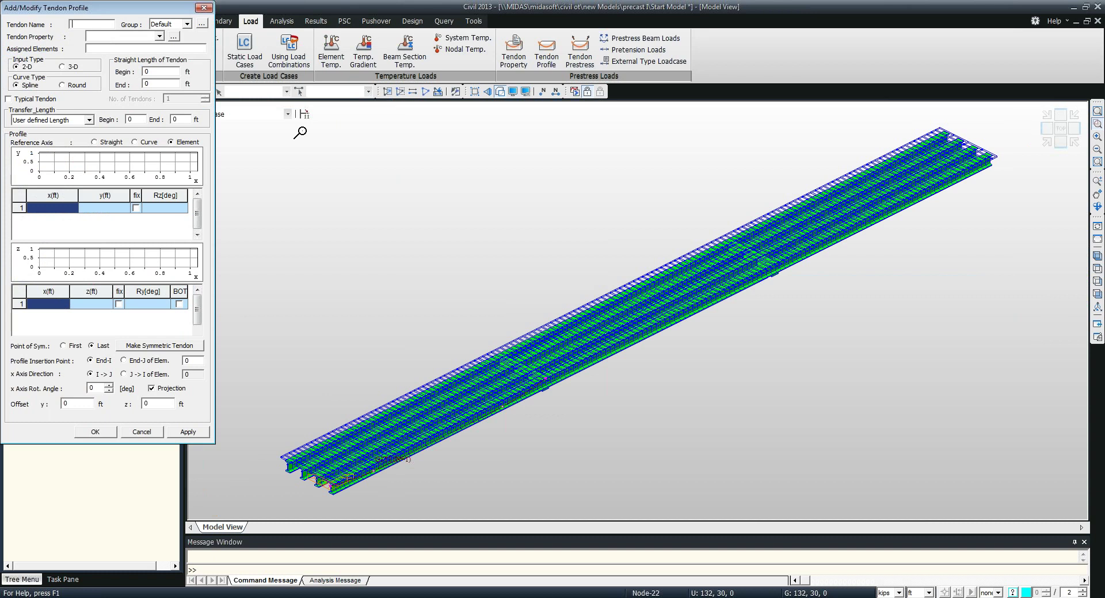
{"action": "type", "text": "gt"}
{"action": "type", "text": "G1B1"}
{"action": "left_click", "coordinate": [148, 37]}
{"action": "left_click", "coordinate": [148, 42]}
Assign the first girder's first-span elements, 1 and 25 to 73, to the tendon profile
{"action": "left_click", "coordinate": [1060, 128]}
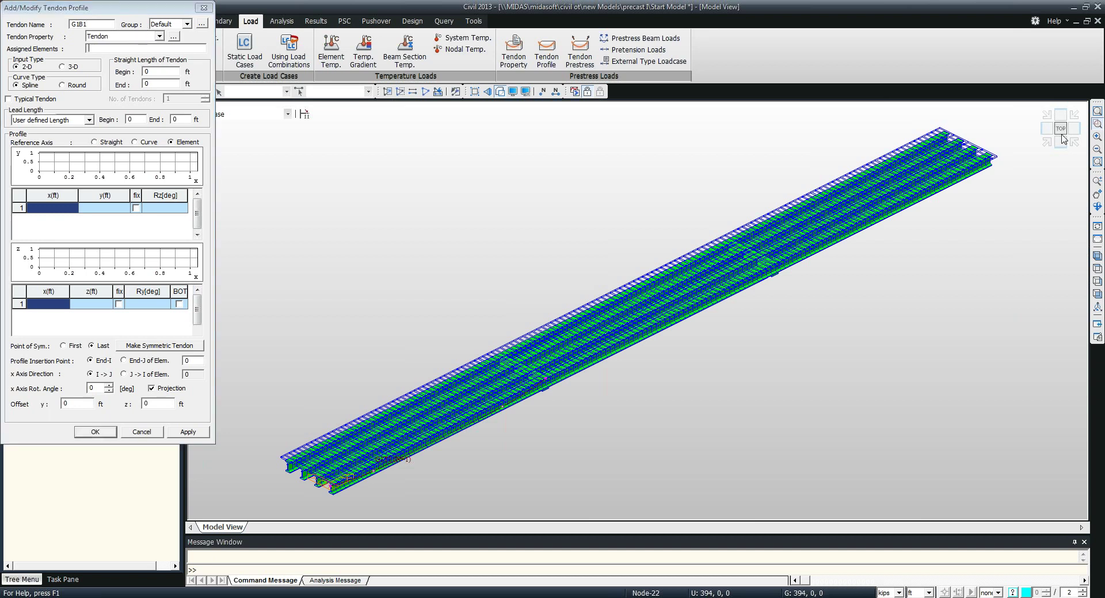
{"action": "left_click_drag", "start_coordinate": [131, 10], "coordinate": [131, 108]}
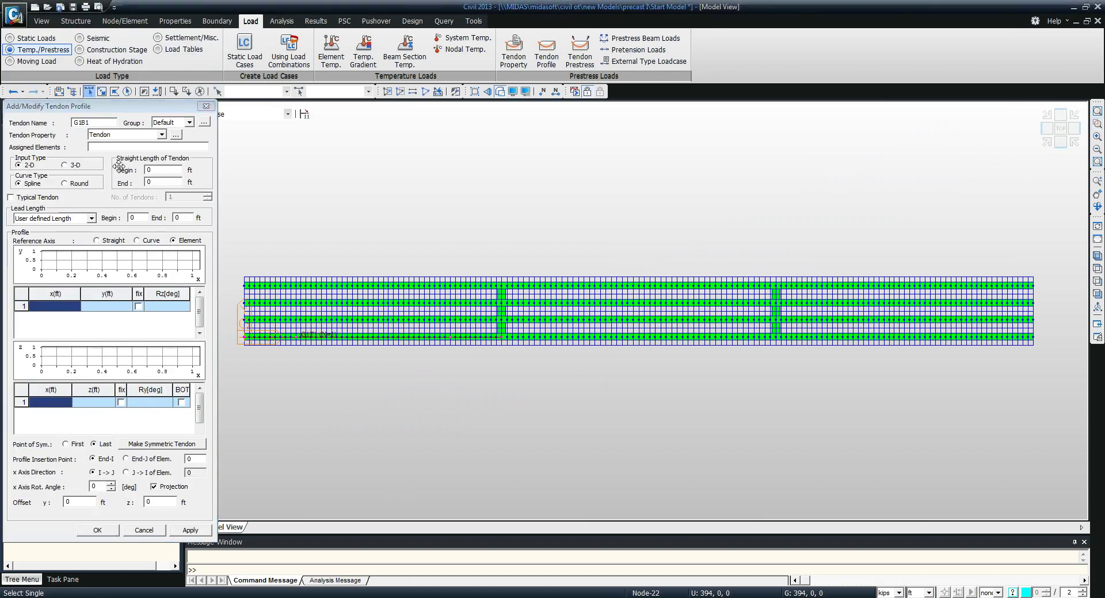
{"action": "left_click_drag", "start_coordinate": [234, 324], "coordinate": [505, 406]}
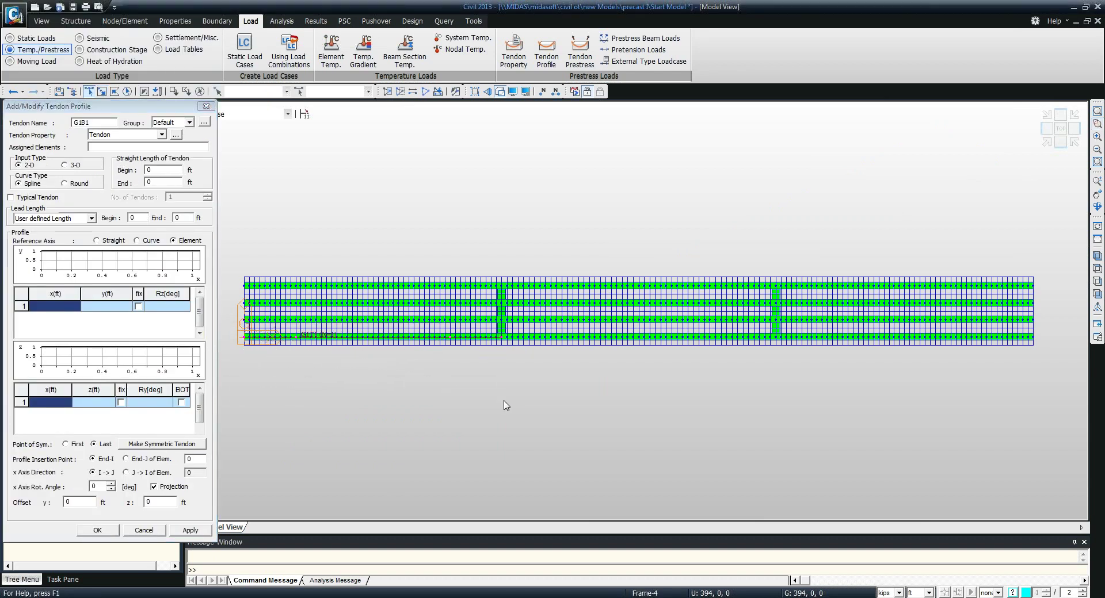
{"action": "left_click", "coordinate": [1046, 141]}
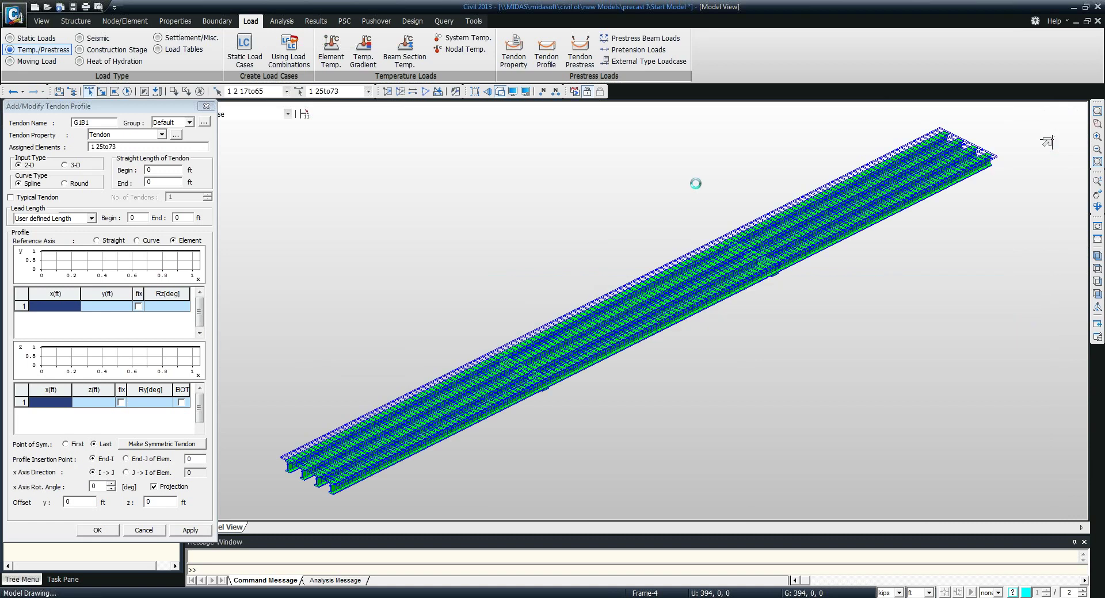
{"action": "left_click_drag", "start_coordinate": [139, 105], "coordinate": [164, 58]}
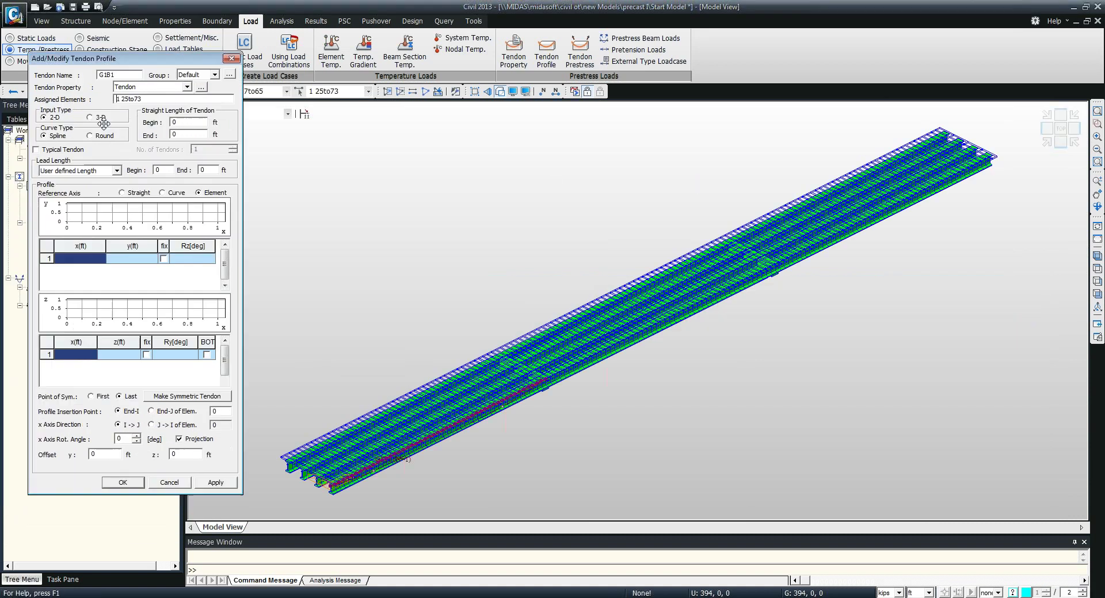
Use 3-D input for the tendon profile and enter a straight path: x 0, z -3.6 and x 150, z -3.6 ft
{"action": "left_click", "coordinate": [89, 116]}
{"action": "left_click", "coordinate": [79, 300]}
{"action": "left_click", "coordinate": [98, 302]}
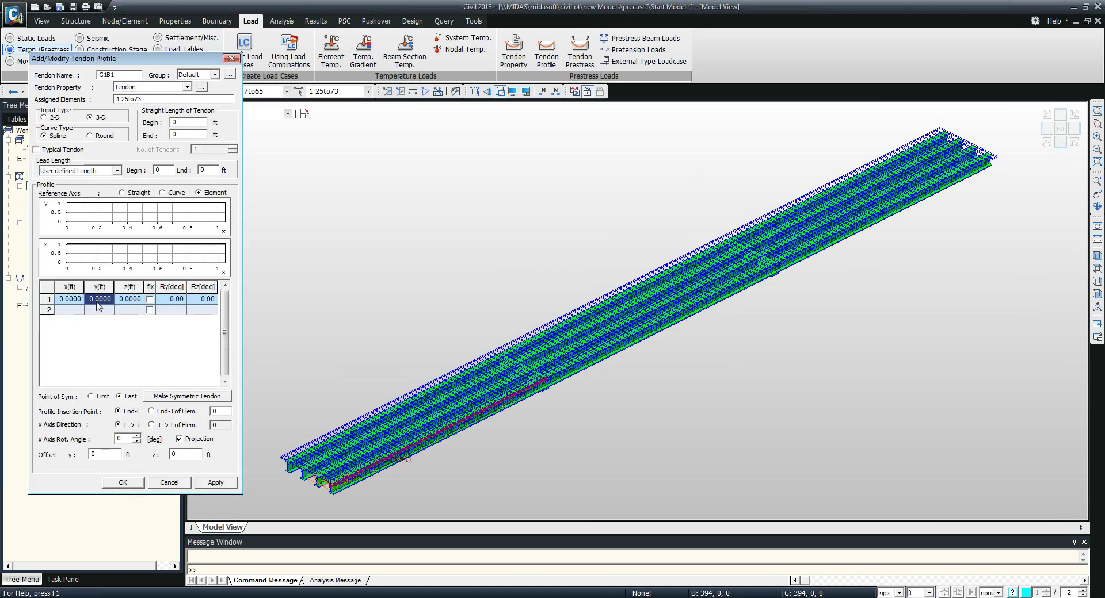
{"action": "left_click", "coordinate": [124, 299]}
{"action": "type", "text": "-3.6"}
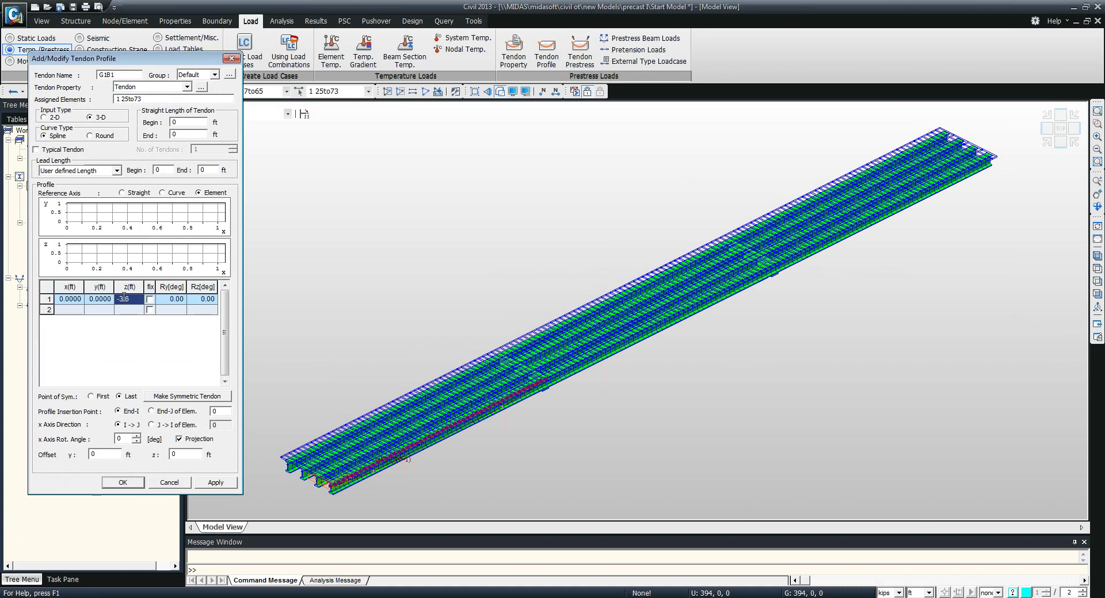
{"action": "left_click", "coordinate": [68, 309]}
{"action": "type", "text": "150"}
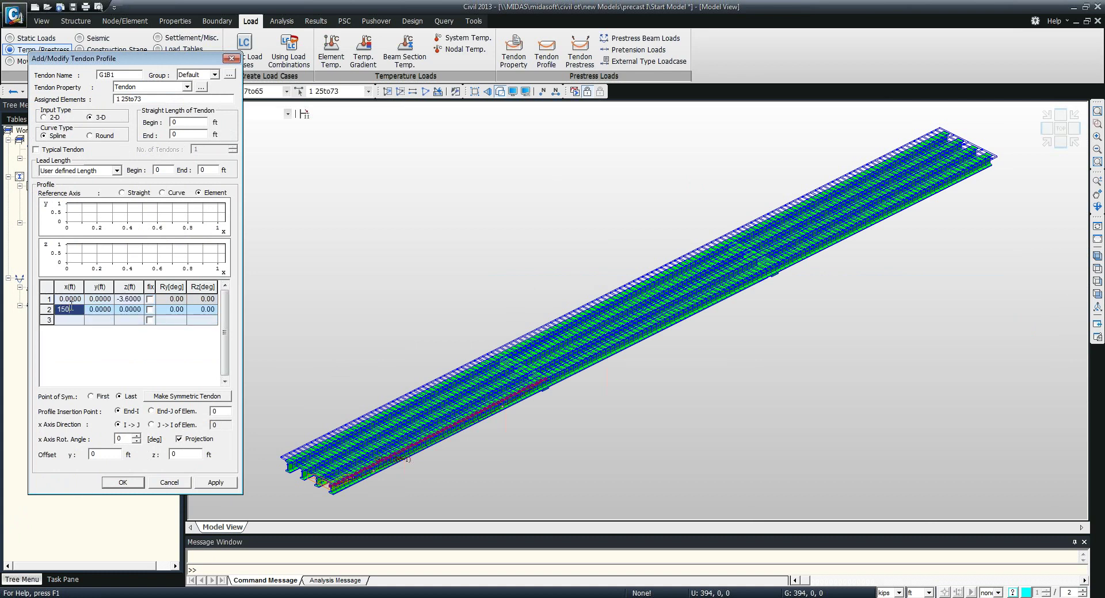
{"action": "left_click", "coordinate": [129, 309]}
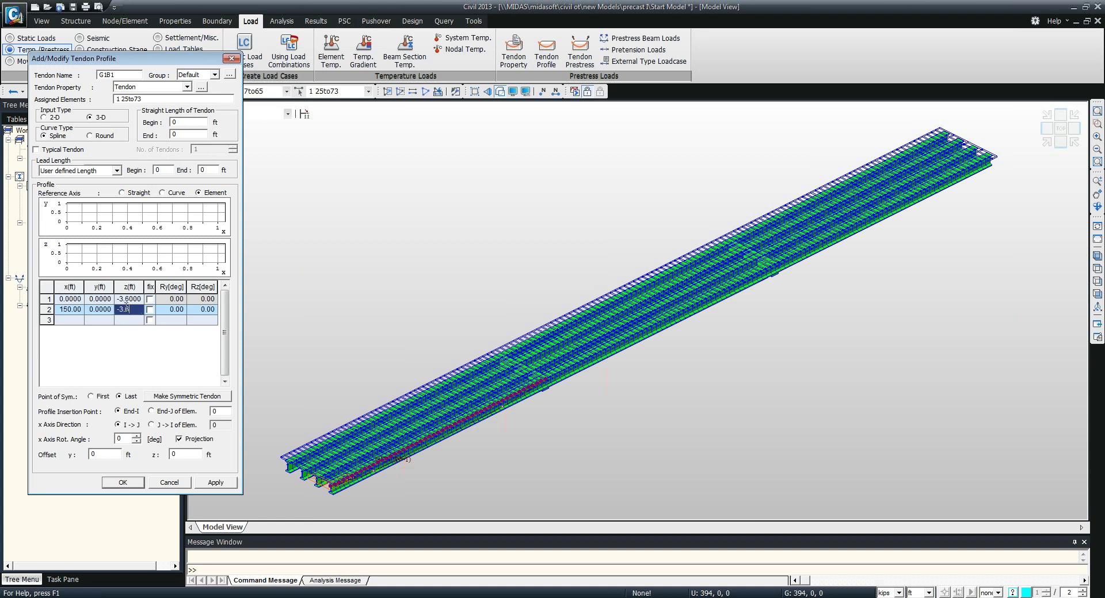
{"action": "left_click", "coordinate": [128, 321]}
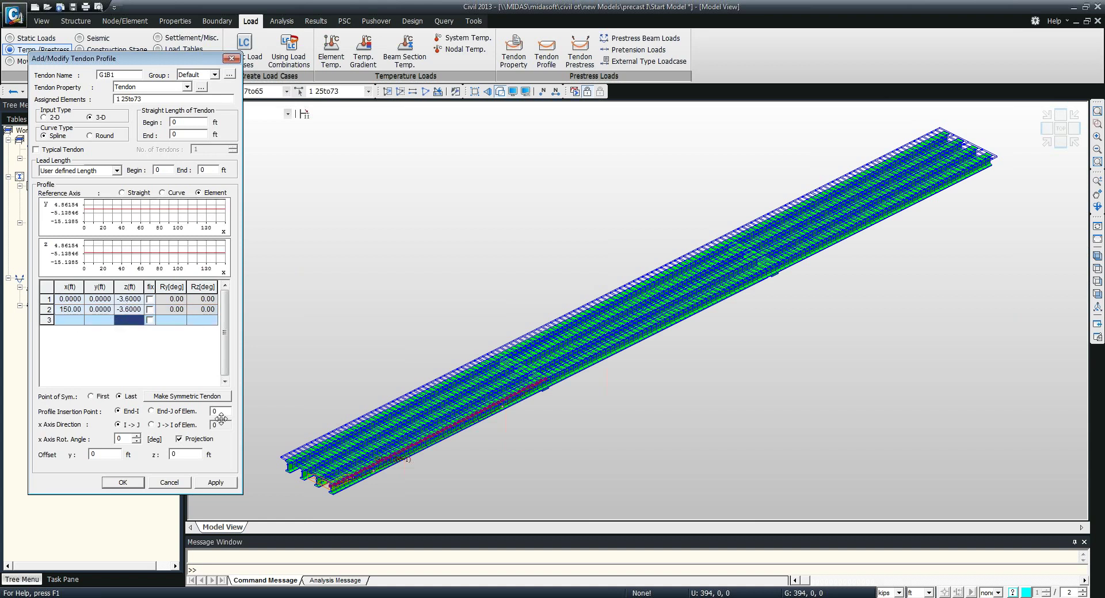
Save the G1B1 profile with its insertion point at End-I of element 1, and check the tendons in end and isometric views
{"action": "left_click", "coordinate": [136, 483]}
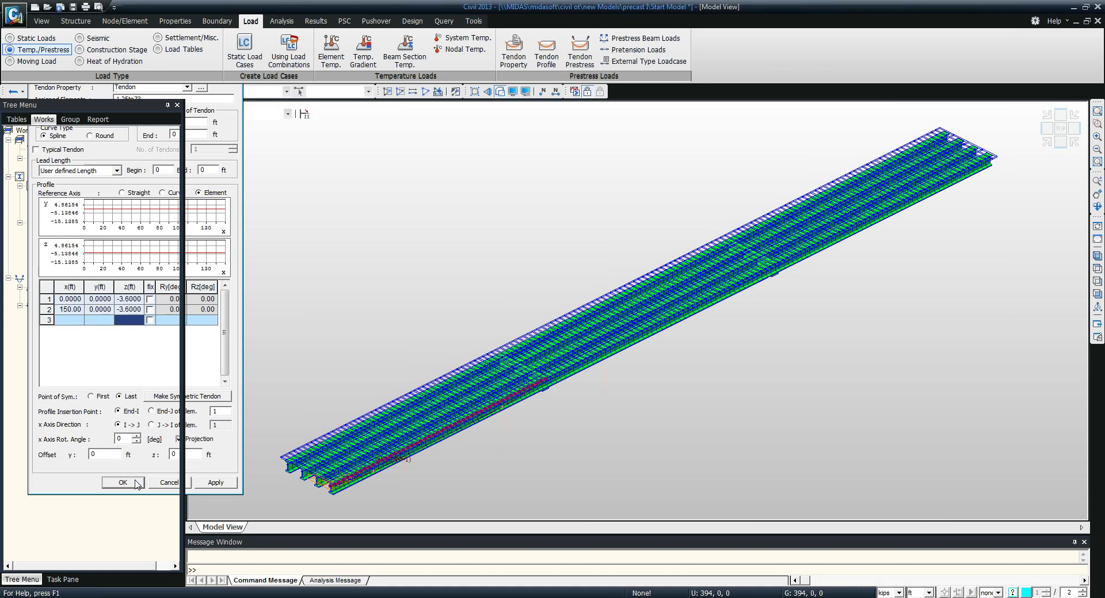
{"action": "left_click", "coordinate": [1048, 145]}
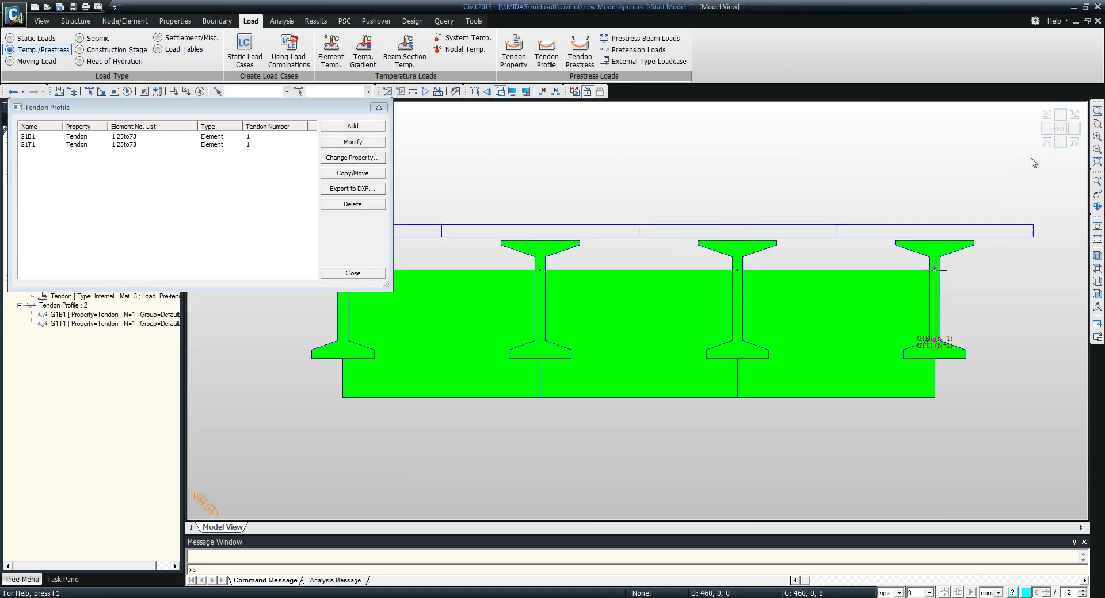
{"action": "left_click", "coordinate": [1046, 143]}
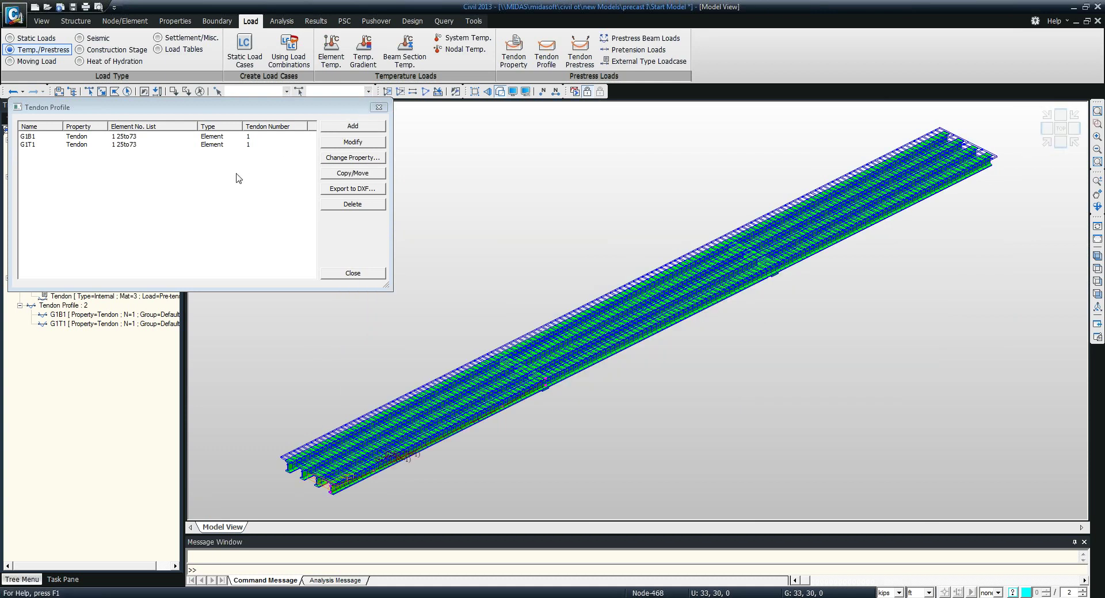
{"action": "left_click_drag", "start_coordinate": [236, 177], "coordinate": [196, 132]}
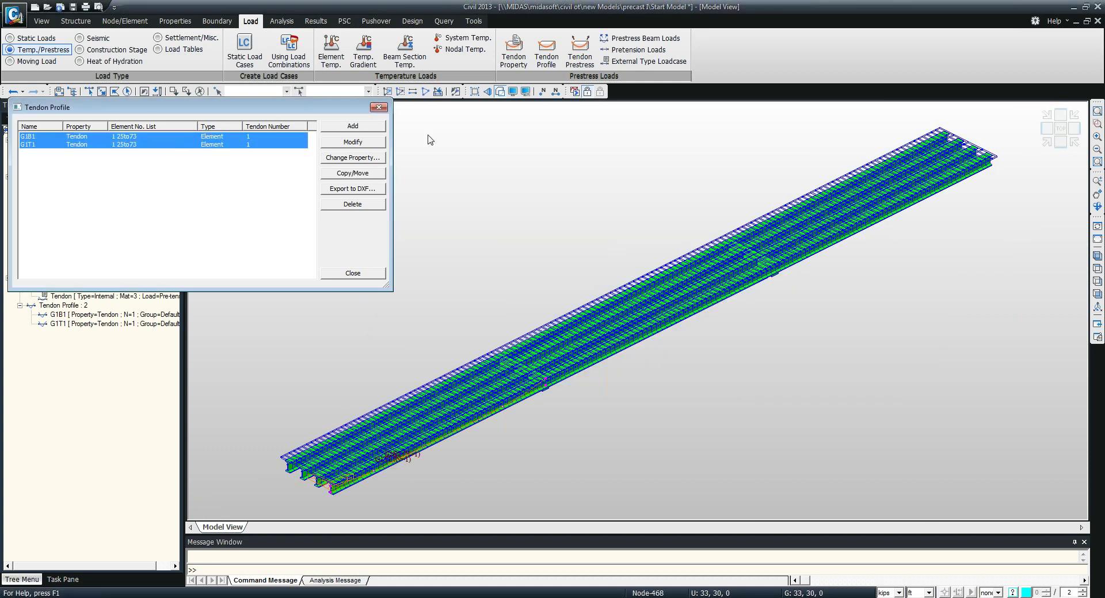
{"action": "left_click", "coordinate": [1059, 128]}
{"action": "left_click", "coordinate": [344, 174]}
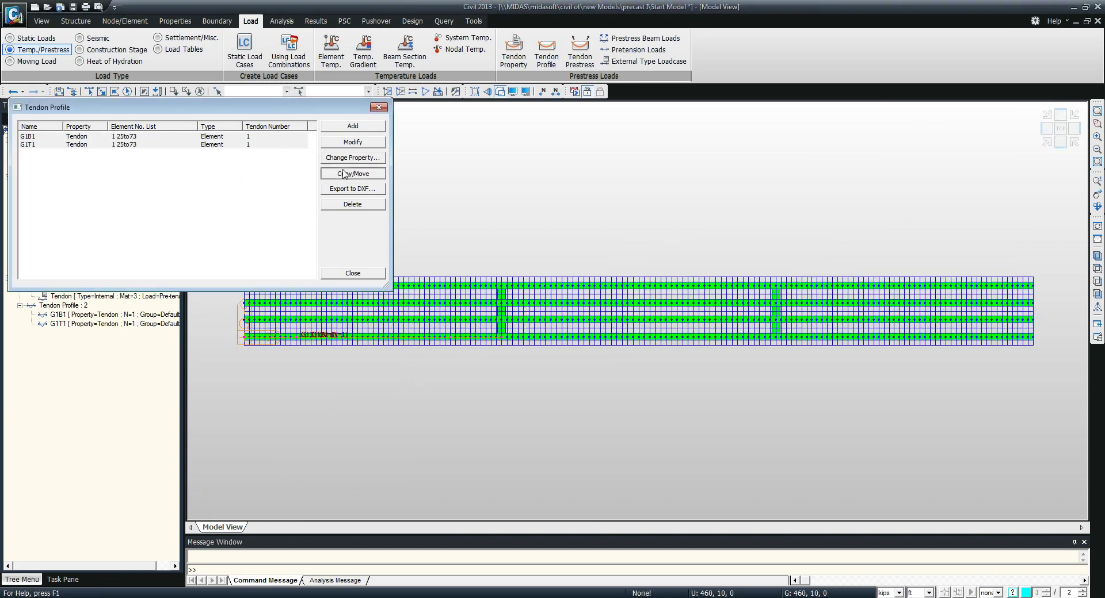
{"action": "left_click", "coordinate": [344, 175]}
{"action": "left_click", "coordinate": [63, 198]}
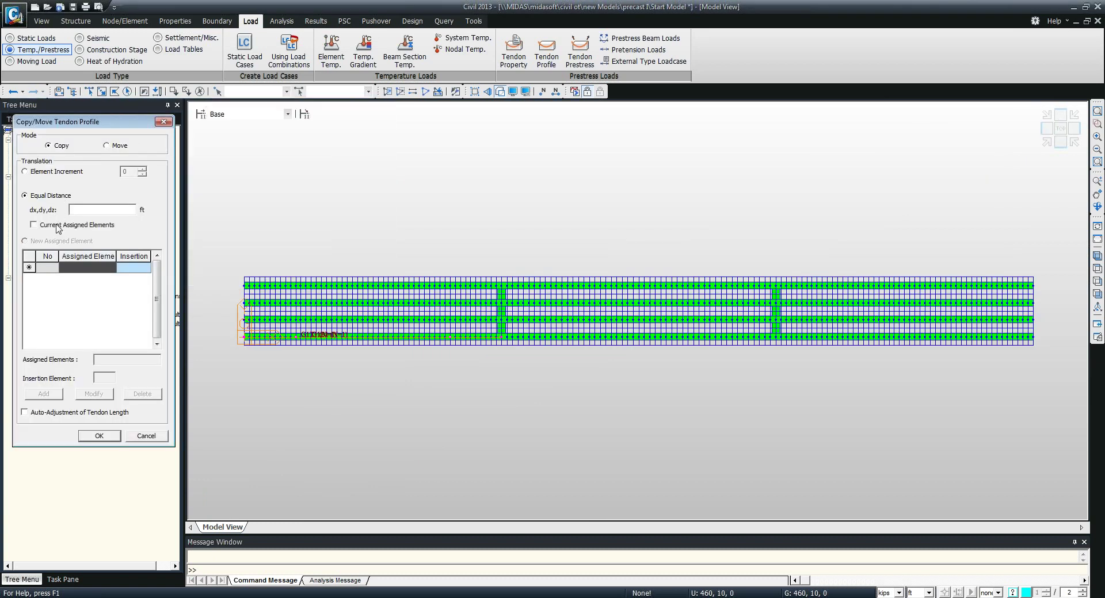
{"action": "left_click", "coordinate": [33, 224]}
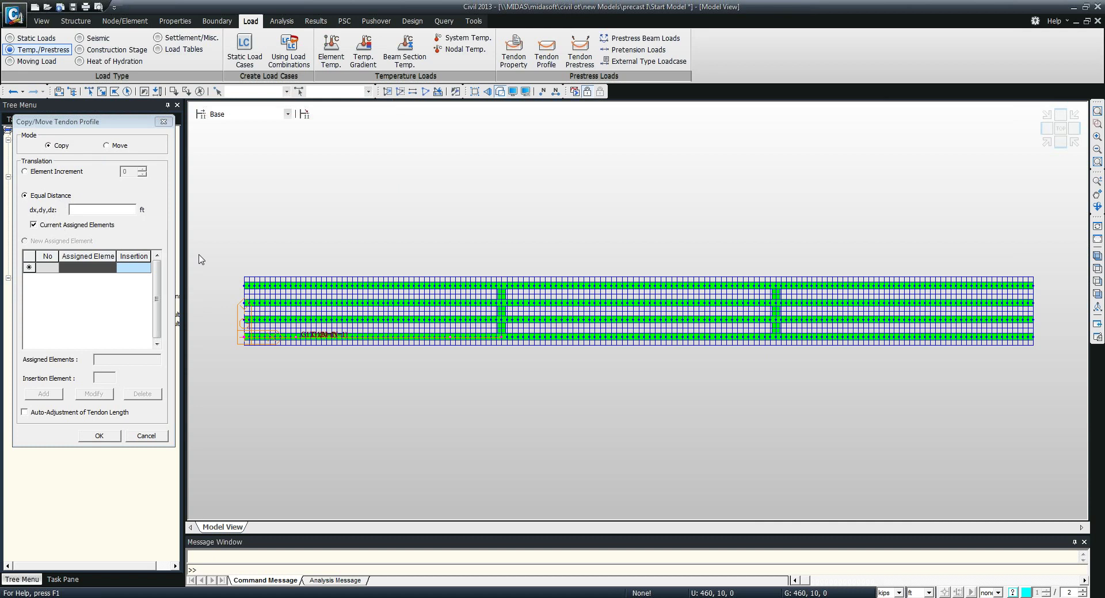
{"action": "key", "text": "Escape"}
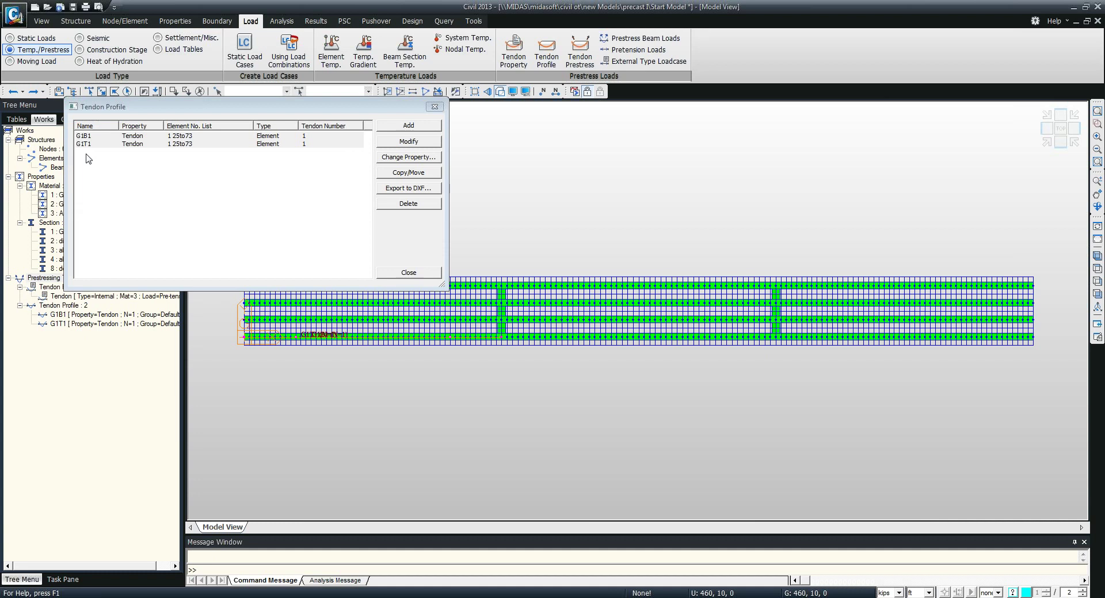
Turn off Hidden rendering, view the girder lines end-on, and close the tendon profile list
{"action": "left_click_drag", "start_coordinate": [275, 113], "coordinate": [257, 377]}
{"action": "left_click", "coordinate": [1047, 143]}
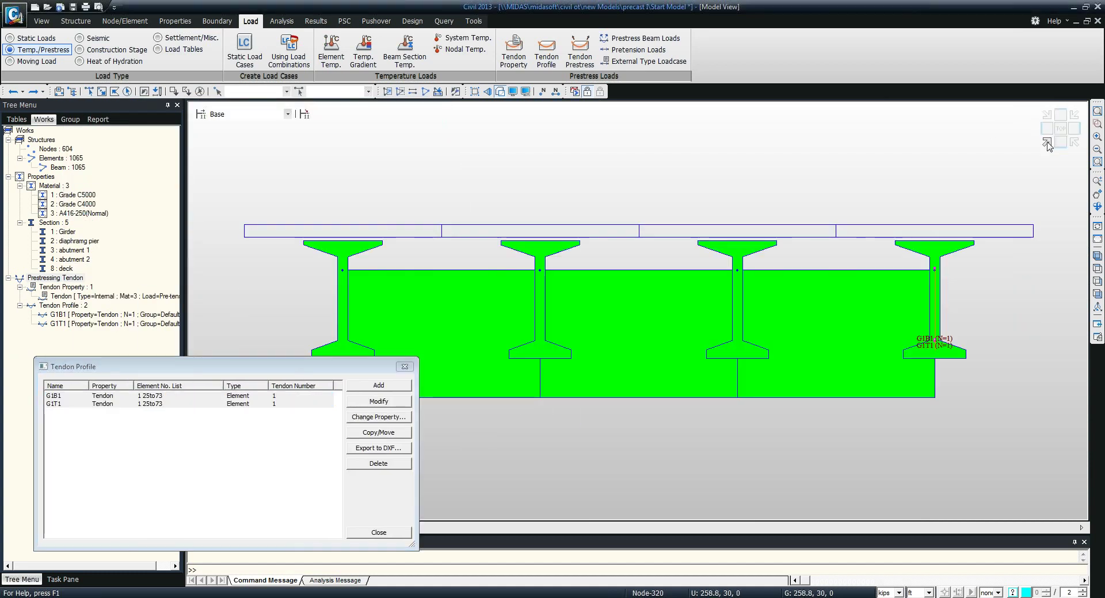
{"action": "left_click", "coordinate": [1047, 143]}
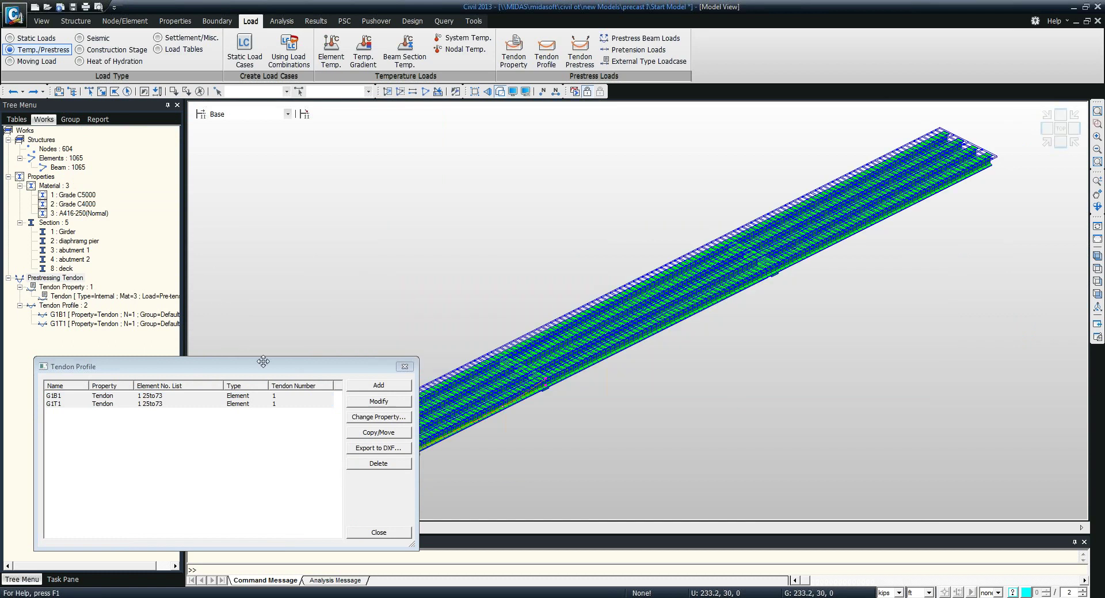
{"action": "left_click_drag", "start_coordinate": [269, 371], "coordinate": [266, 197]}
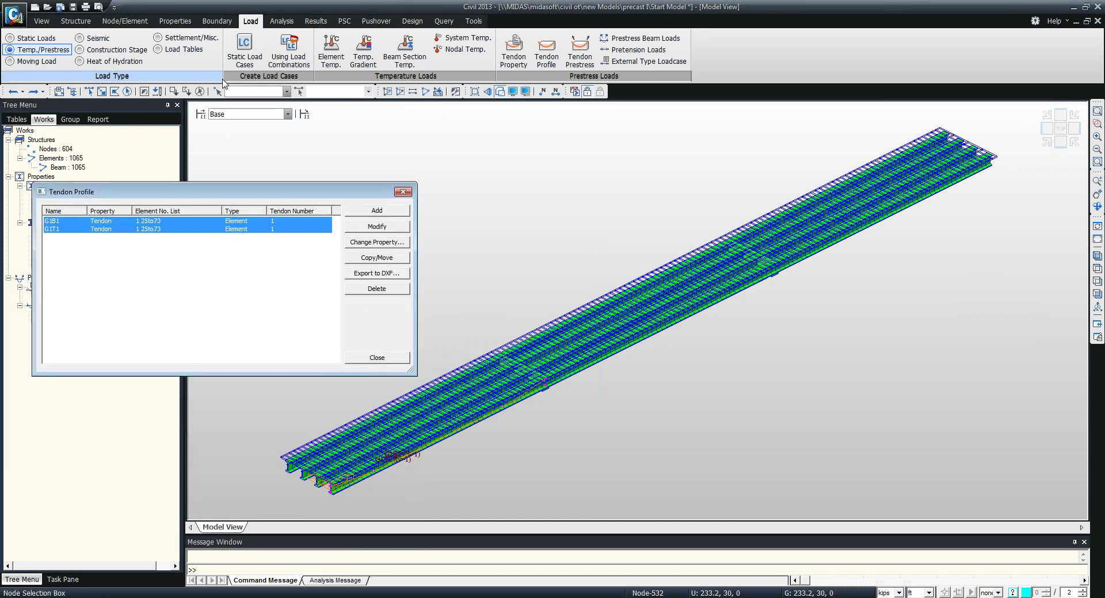
{"action": "left_click", "coordinate": [40, 21]}
{"action": "left_click", "coordinate": [210, 49]}
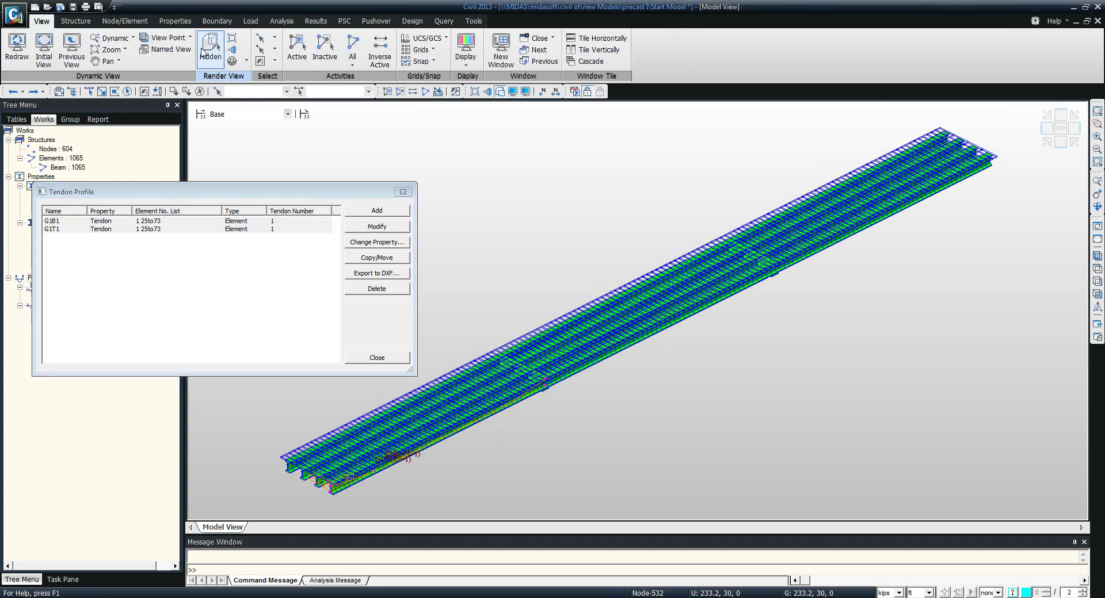
{"action": "left_click", "coordinate": [1047, 127]}
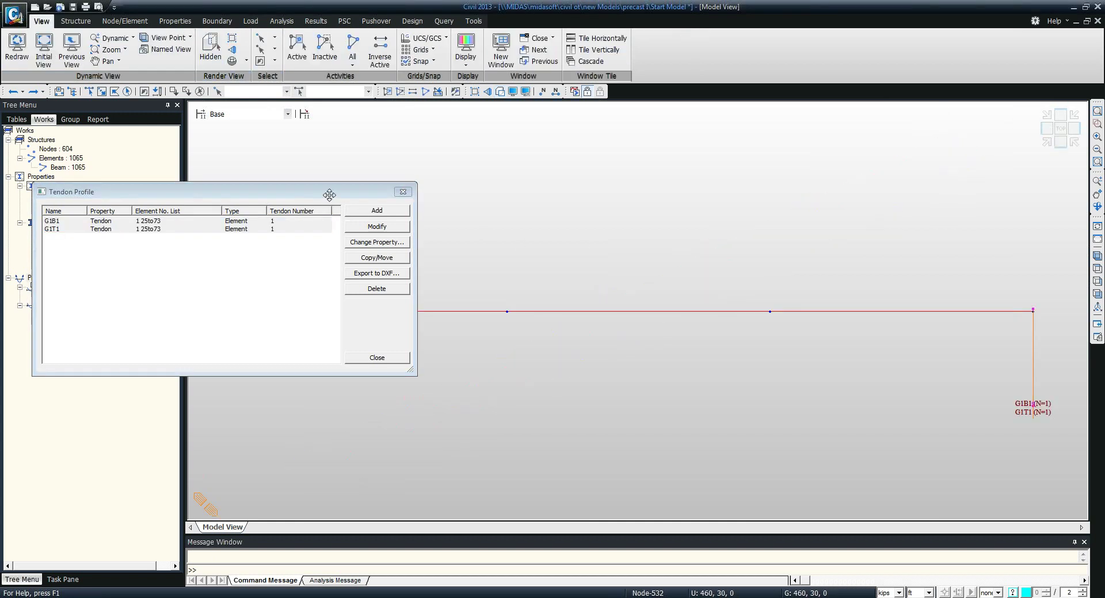
{"action": "left_click_drag", "start_coordinate": [322, 194], "coordinate": [333, 356]}
{"action": "left_click", "coordinate": [415, 355]}
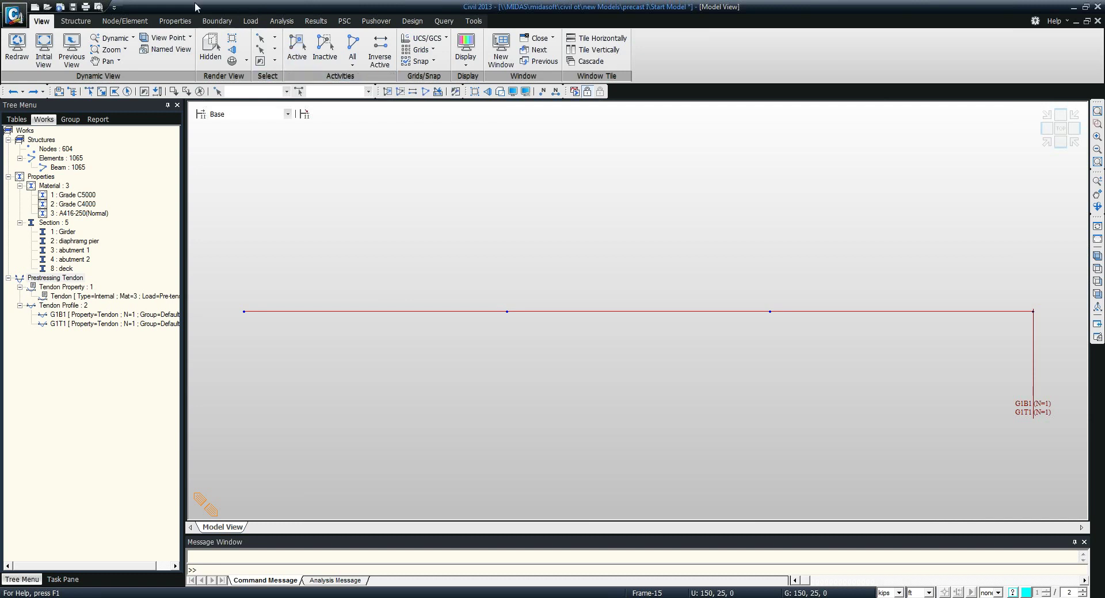
Renumber the first girder's elements by selection, starting at 1000 and sorted by +X, +Y and +Z
{"action": "left_click", "coordinate": [145, 21]}
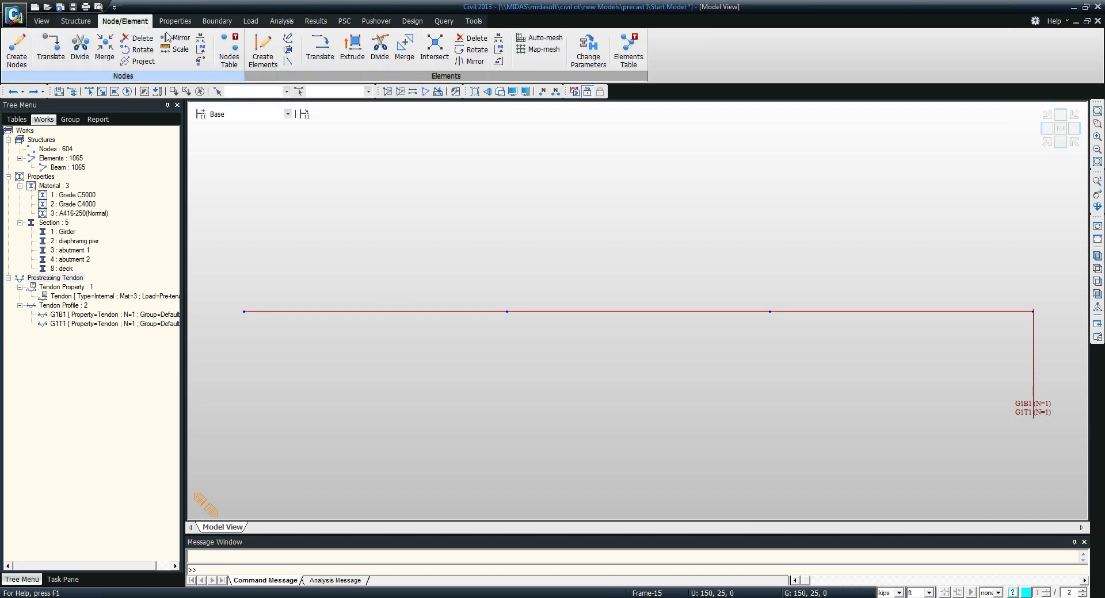
{"action": "left_click", "coordinate": [499, 50]}
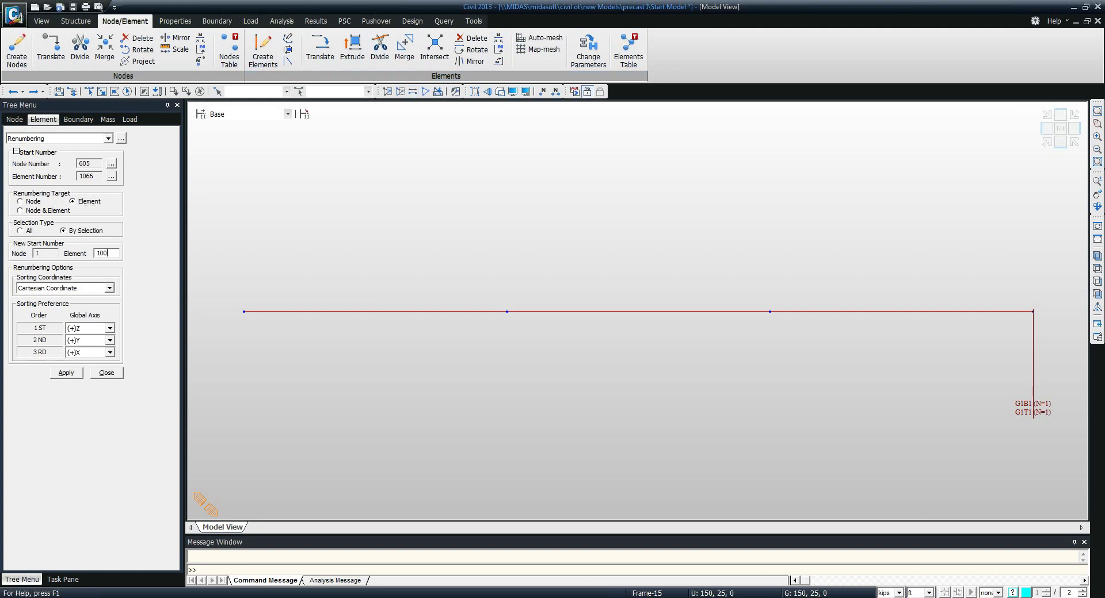
{"action": "left_click", "coordinate": [88, 91]}
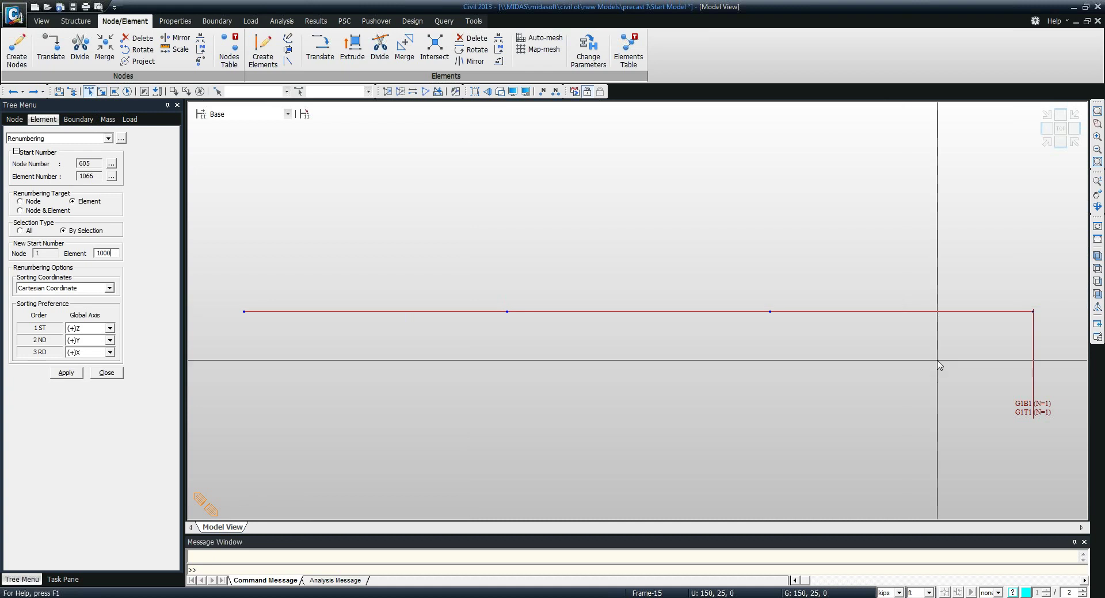
{"action": "left_click_drag", "start_coordinate": [992, 271], "coordinate": [1056, 374]}
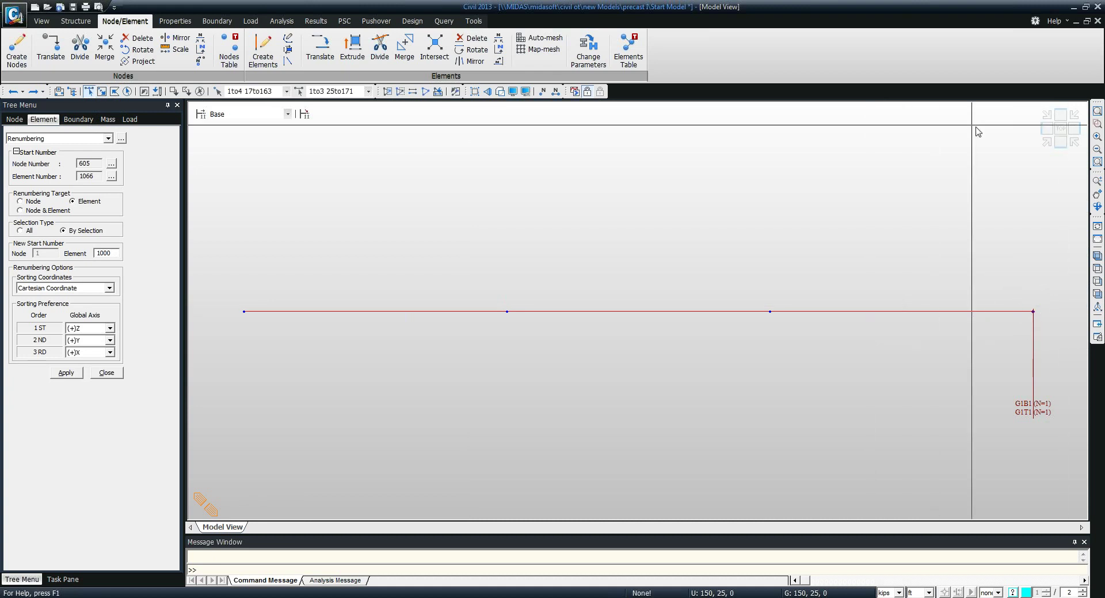
{"action": "left_click", "coordinate": [1047, 142]}
{"action": "left_click", "coordinate": [102, 329]}
{"action": "left_click", "coordinate": [86, 337]}
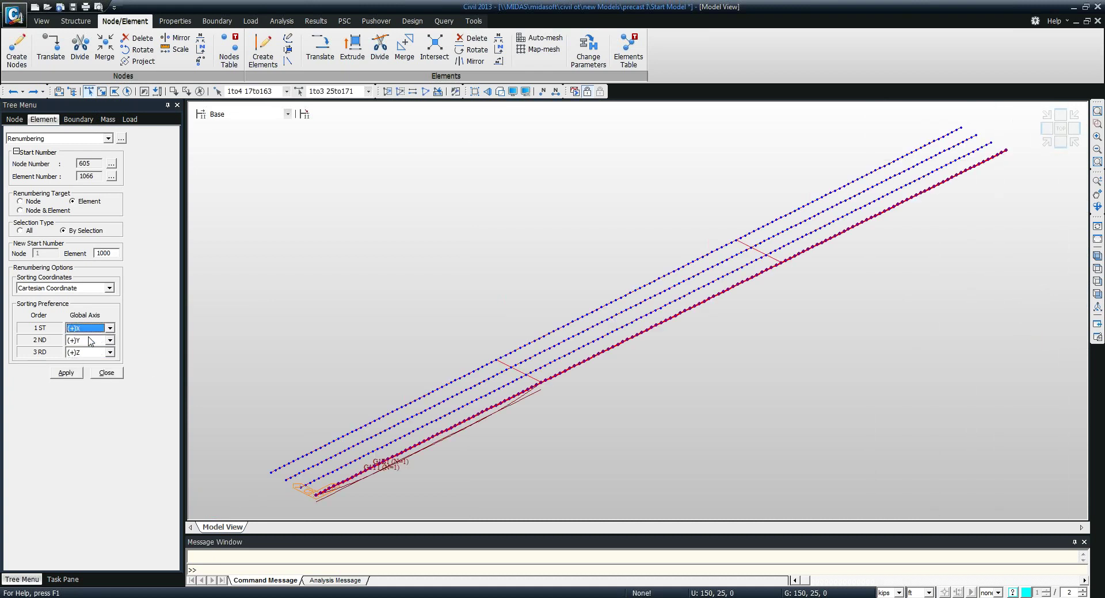
{"action": "left_click", "coordinate": [74, 377]}
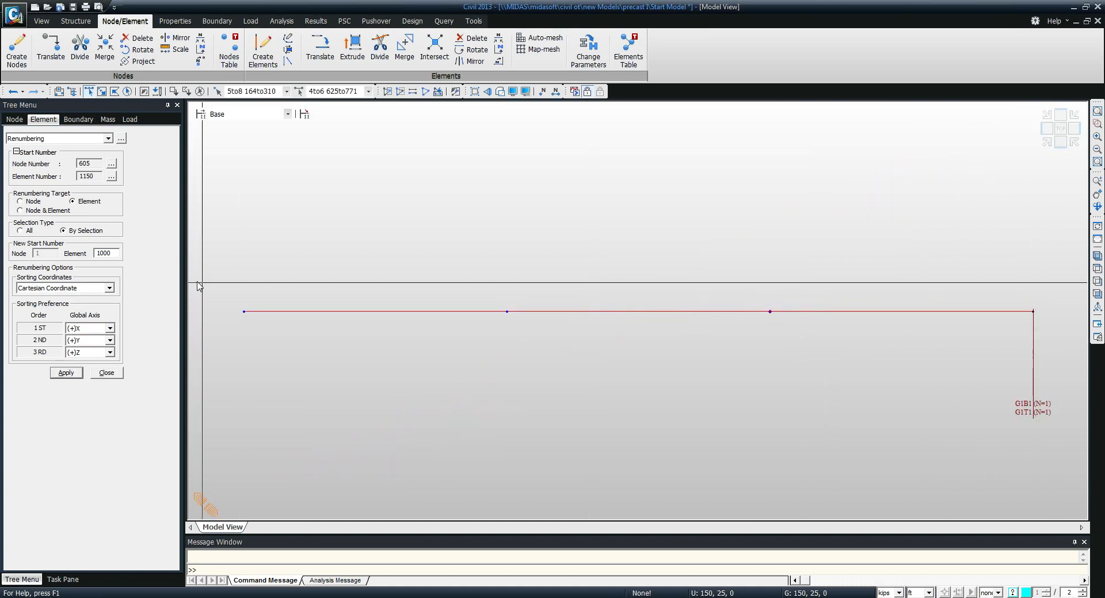
Renumber the second girder's selected elements with a new start number of 2000
{"action": "left_click_drag", "start_coordinate": [98, 253], "coordinate": [101, 254]}
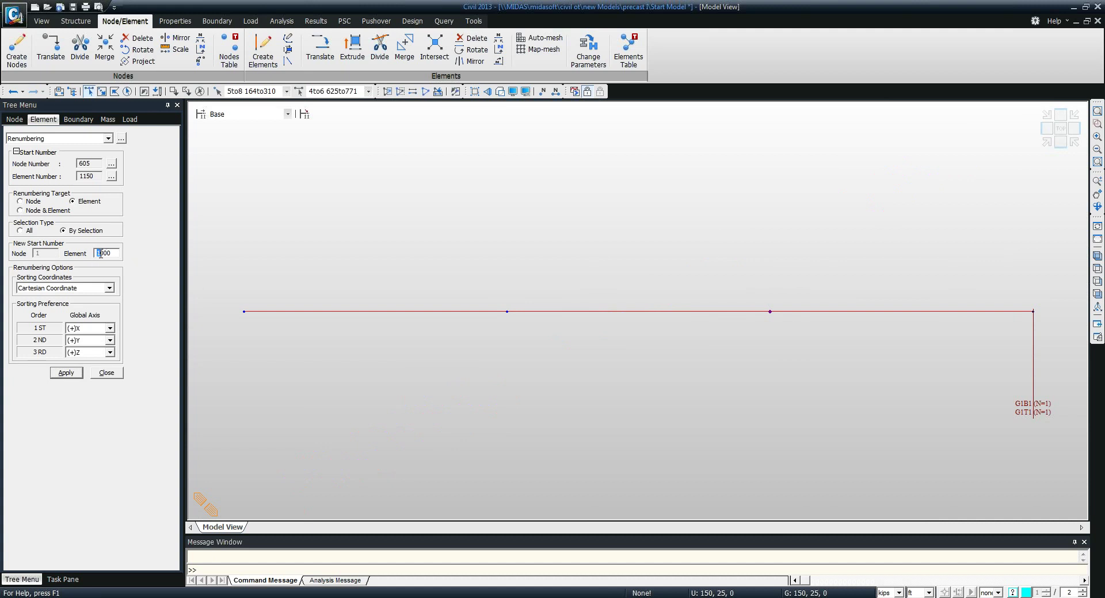
{"action": "type", "text": "2"}
{"action": "left_click", "coordinate": [66, 373]}
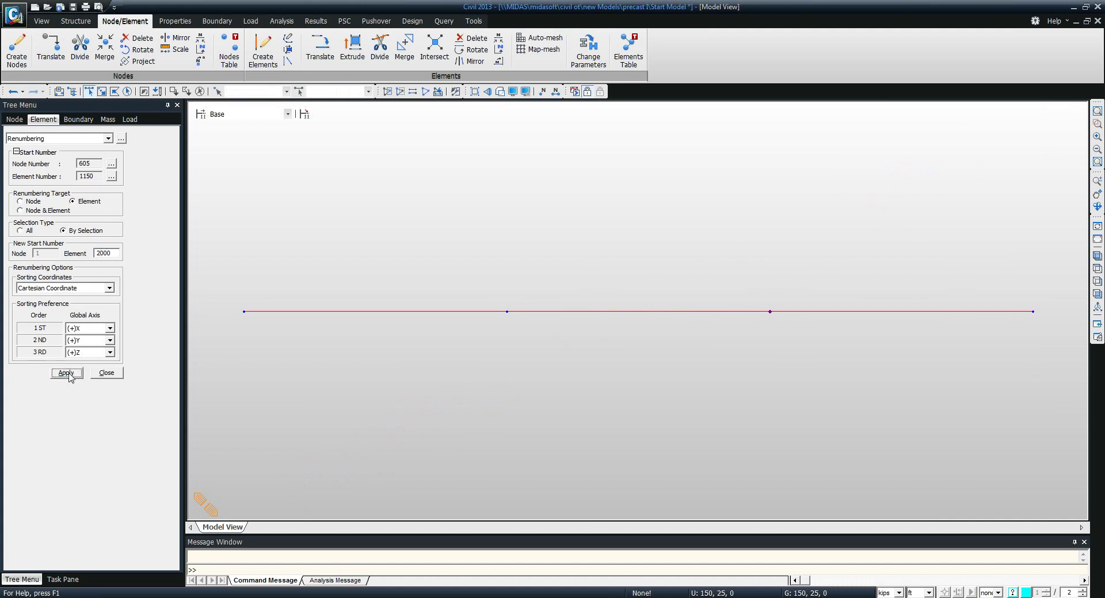
{"action": "left_click_drag", "start_coordinate": [731, 278], "coordinate": [780, 362]}
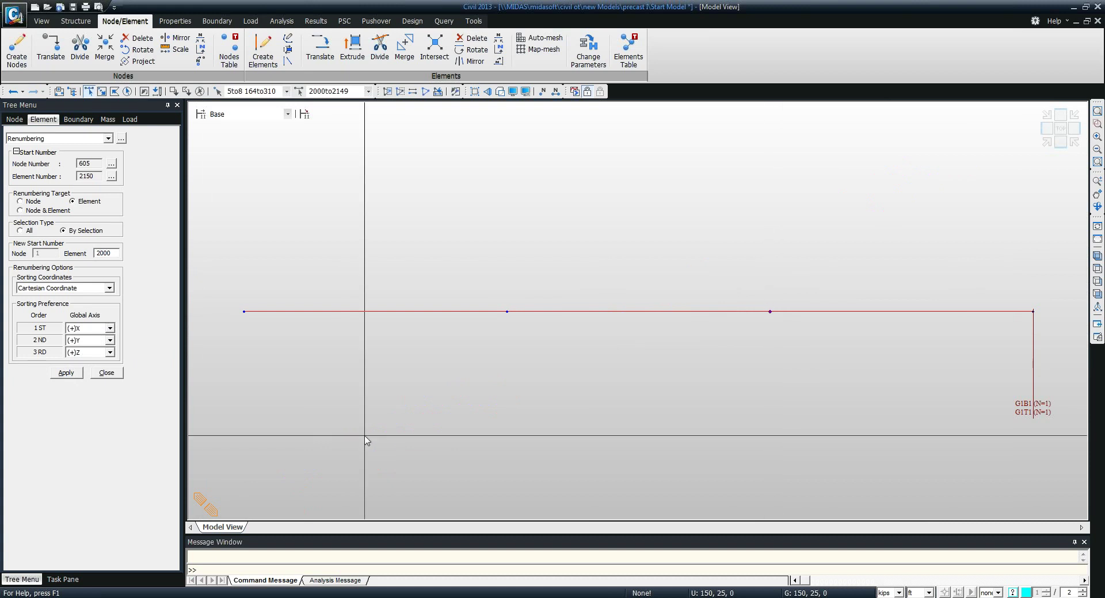
Renumber the third girder's selected elements with a new start number of 3000
{"action": "left_click", "coordinate": [67, 374]}
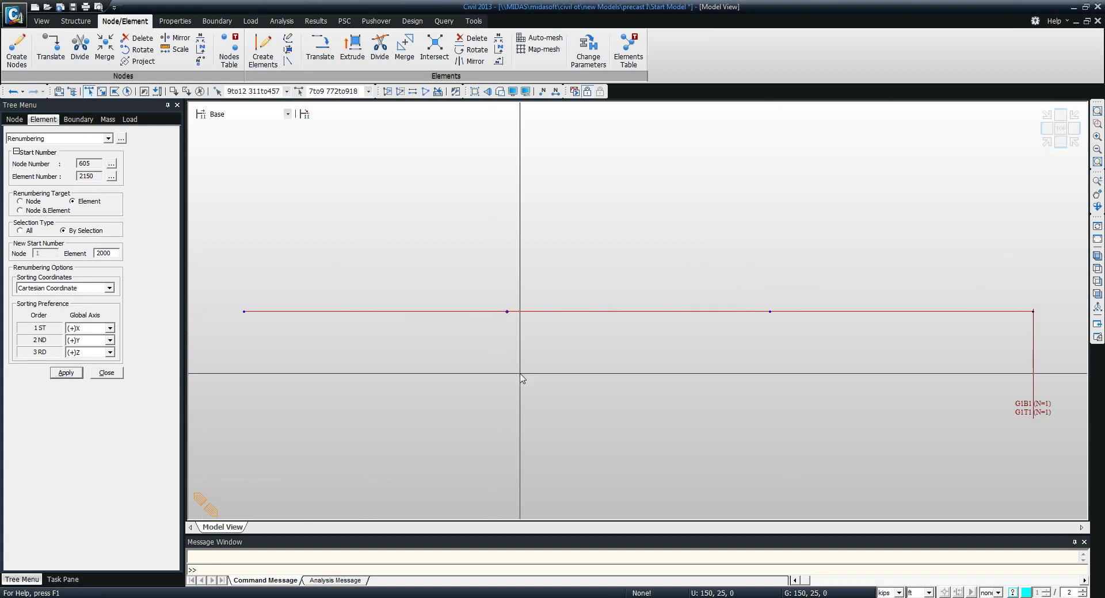
{"action": "type", "text": "3"}
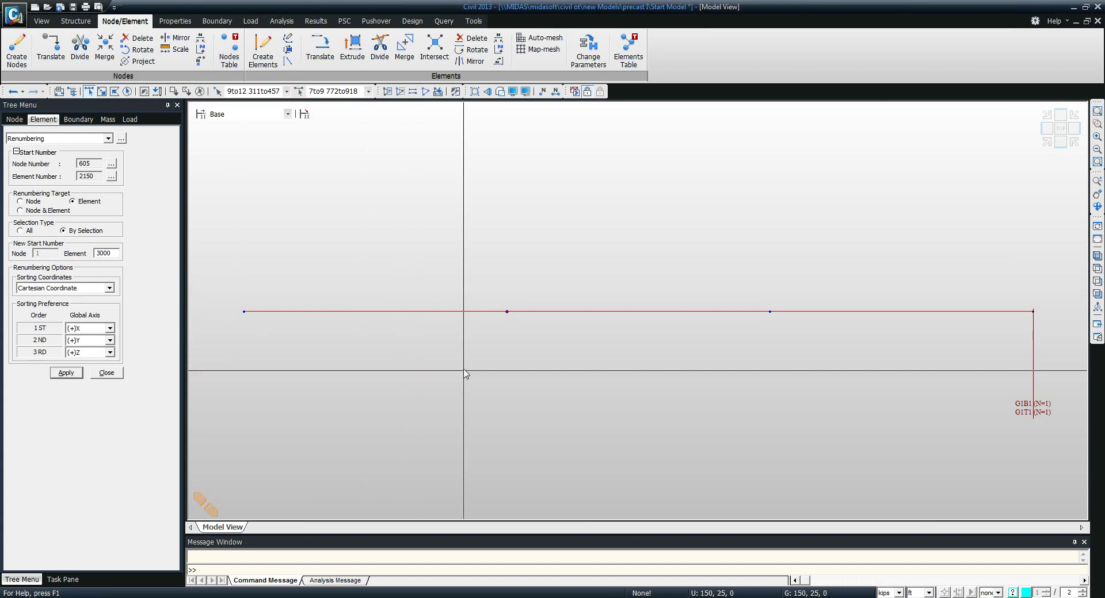
{"action": "left_click", "coordinate": [68, 374]}
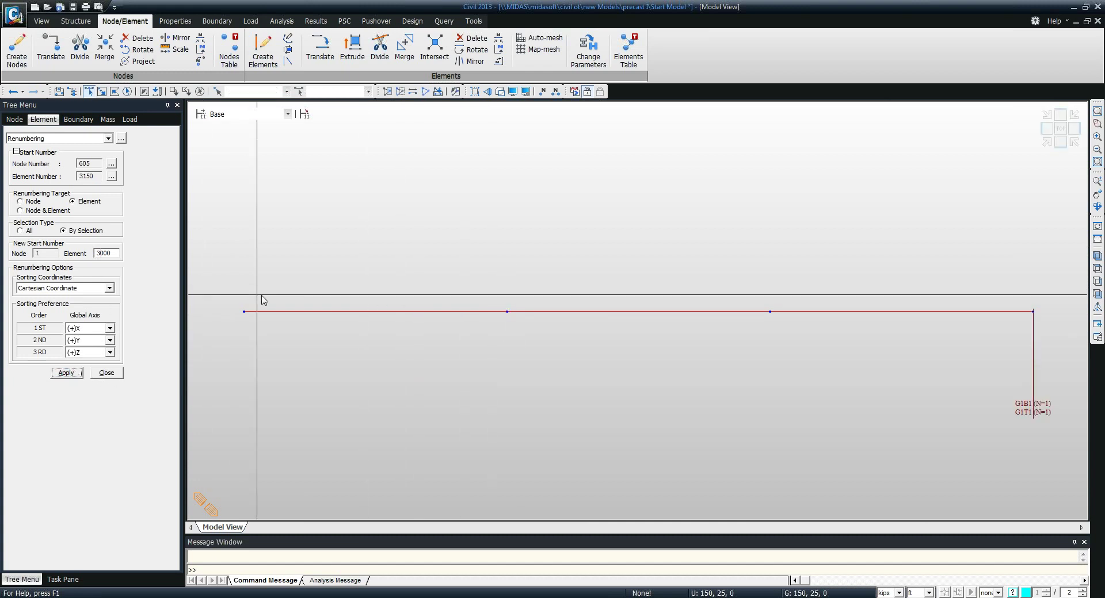
Renumber the fourth girder's selected elements with a new start number of 4000, and close the Renumbering function
{"action": "left_click", "coordinate": [94, 252]}
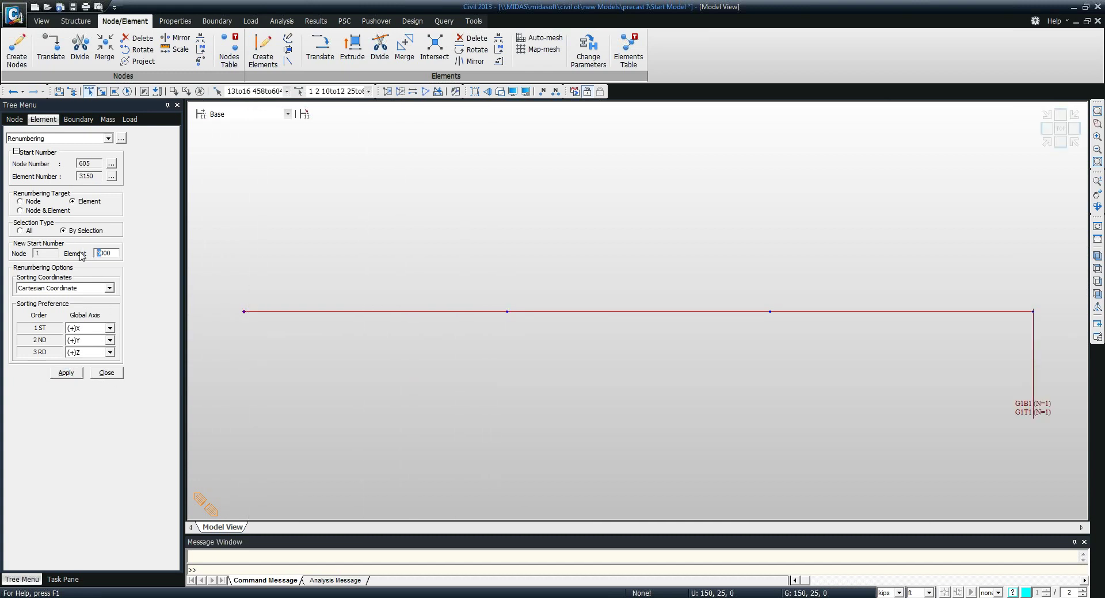
{"action": "key", "text": "Delete"}
{"action": "type", "text": "4"}
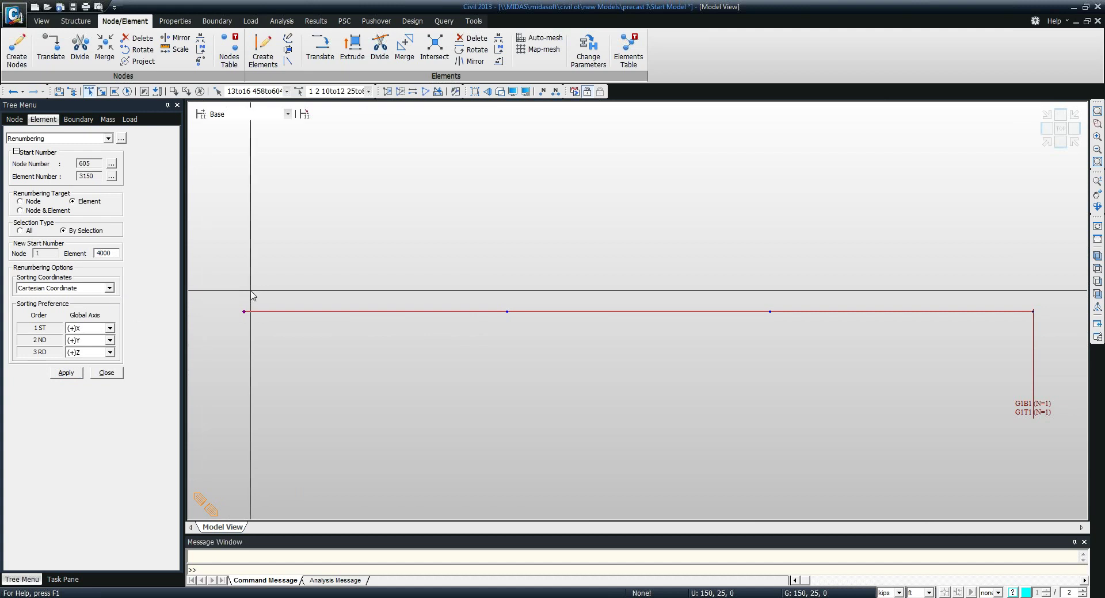
{"action": "left_click", "coordinate": [81, 372]}
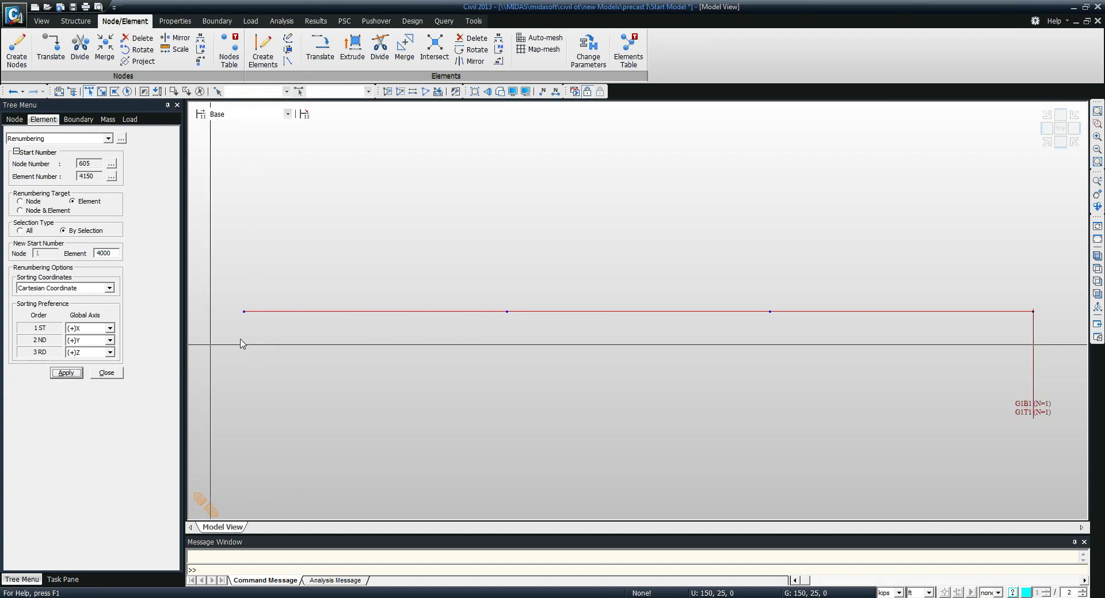
{"action": "left_click", "coordinate": [122, 371]}
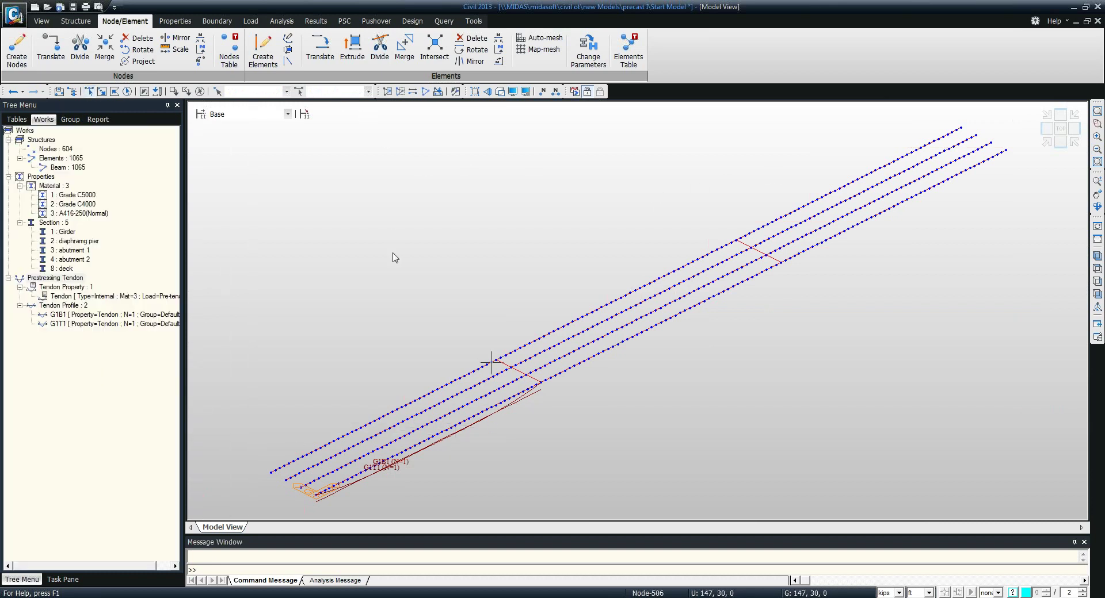
Copy the G1B1 and G1T1 tendon profiles to the second girder using an element increment of 1000
{"action": "left_click", "coordinate": [251, 23]}
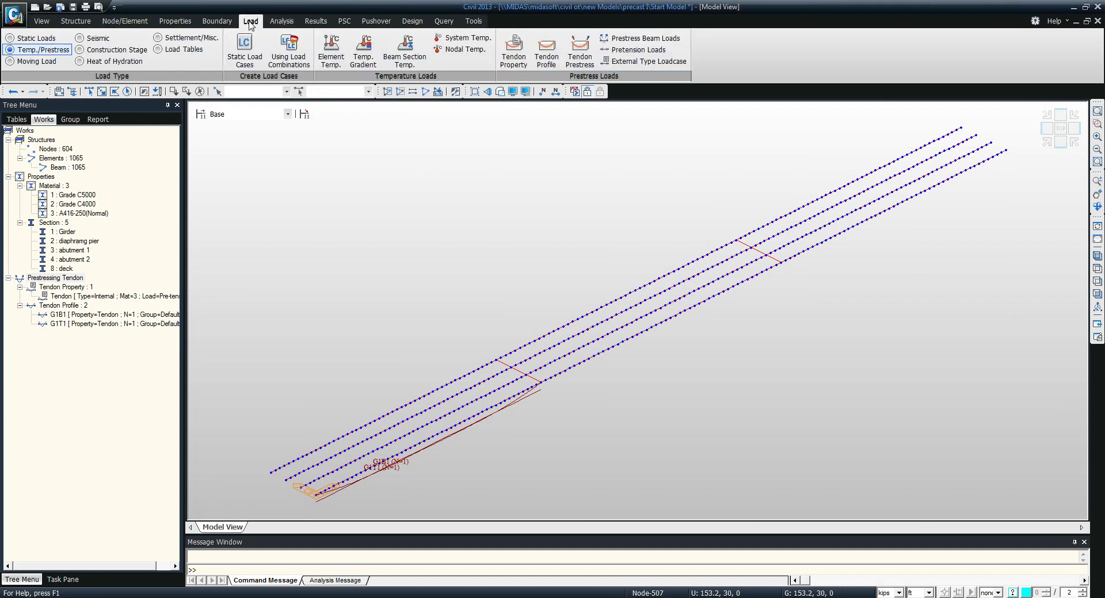
{"action": "left_click", "coordinate": [546, 52]}
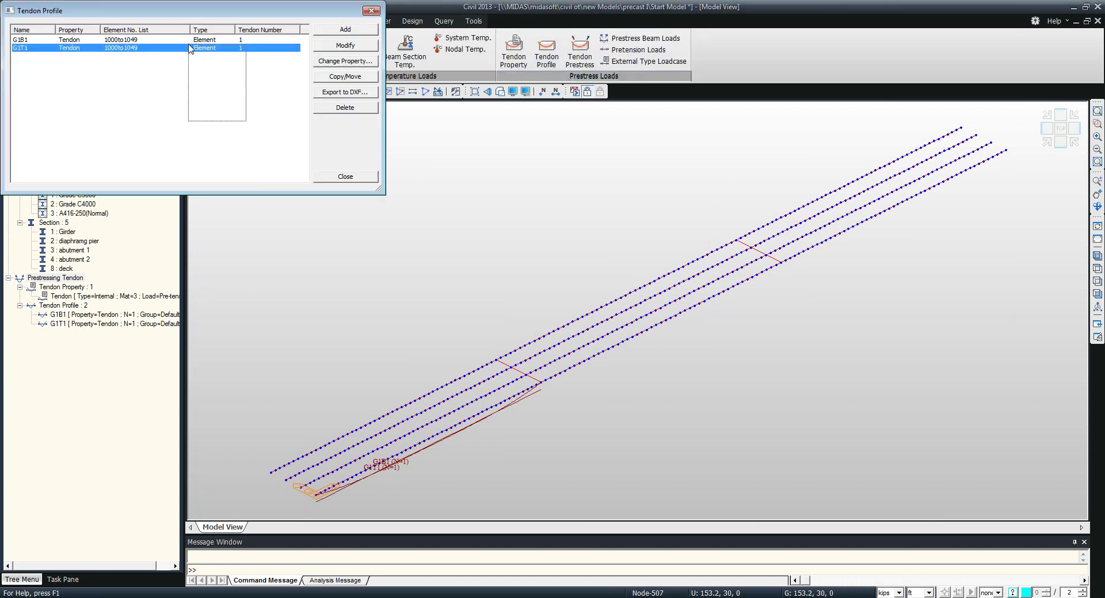
{"action": "left_click_drag", "start_coordinate": [173, 39], "coordinate": [174, 48]}
{"action": "left_click", "coordinate": [345, 76]}
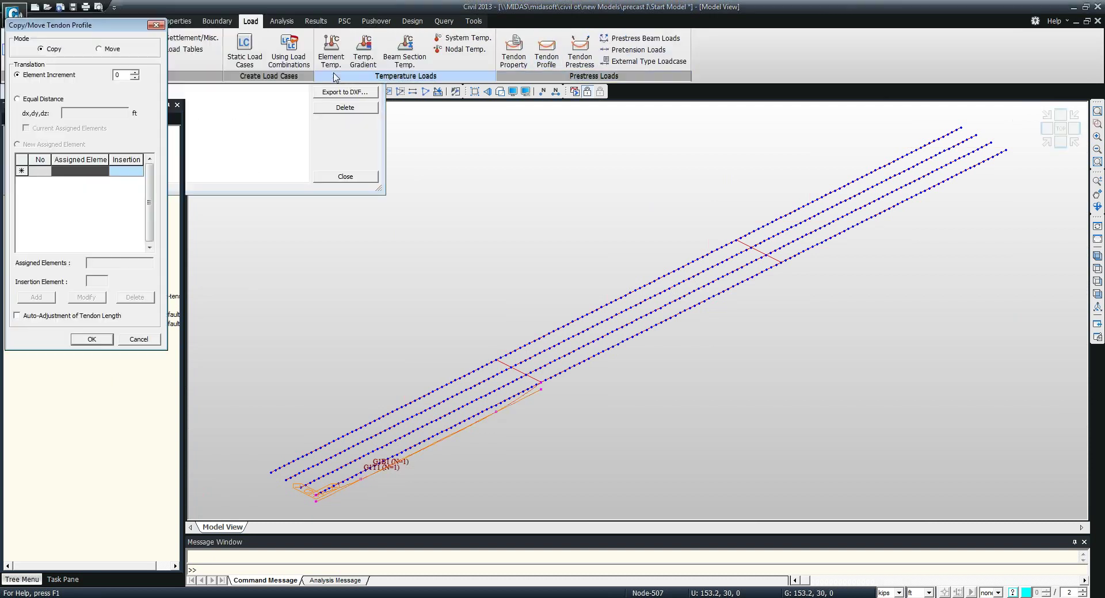
{"action": "double_click", "coordinate": [118, 75]}
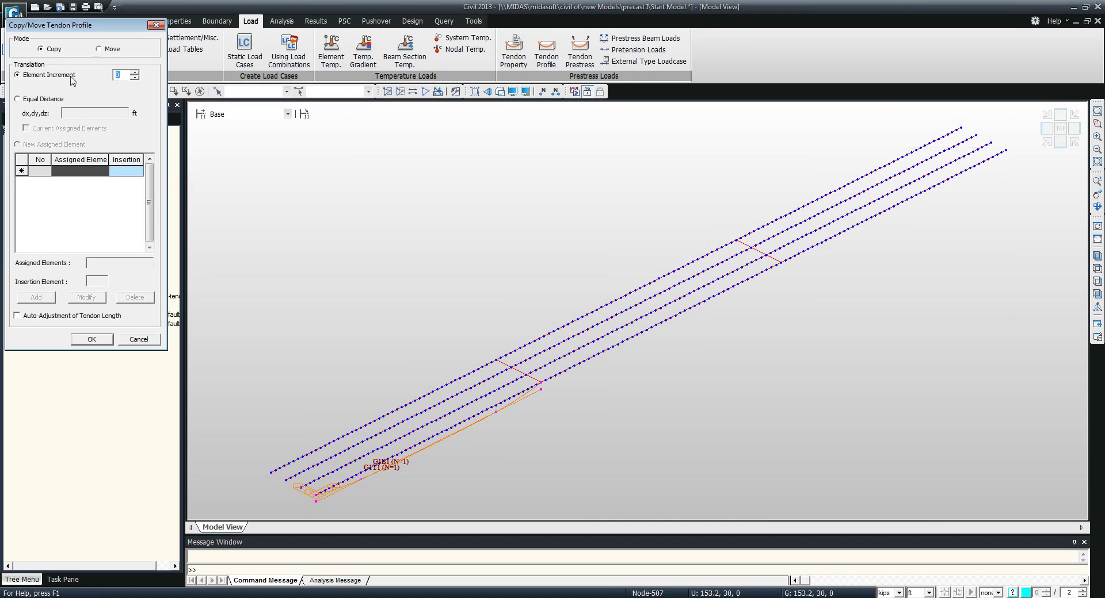
{"action": "type", "text": "1000"}
{"action": "left_click", "coordinate": [81, 339]}
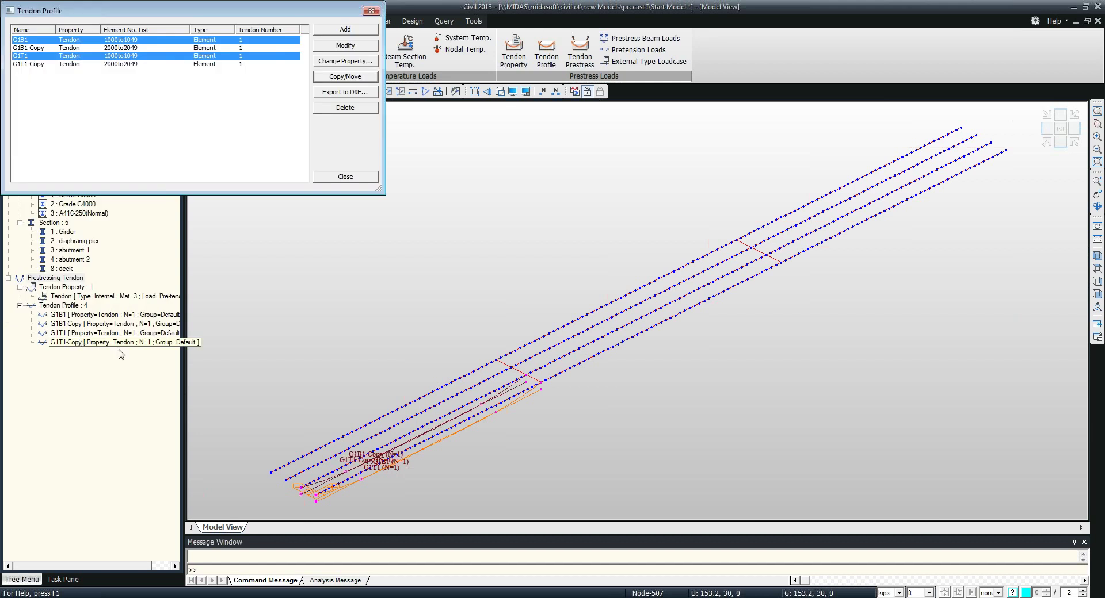
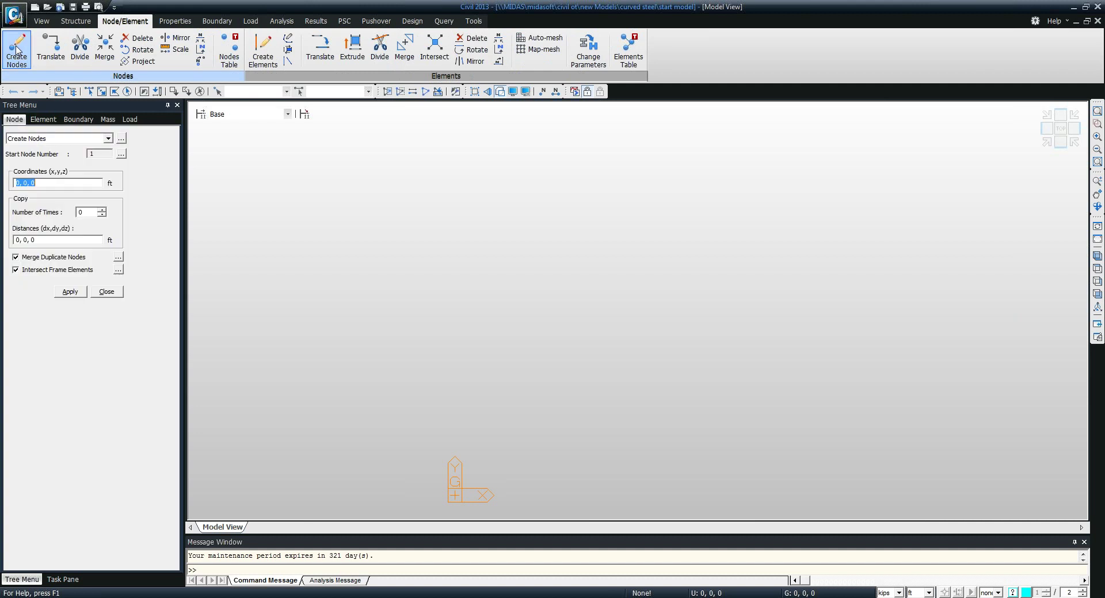
In the curved steel model, create a node at 0,0,0 with 3 copies at distances of 0,10,0 ft, and check the node numbers
{"action": "double_click", "coordinate": [87, 211]}
{"action": "type", "text": "34"}
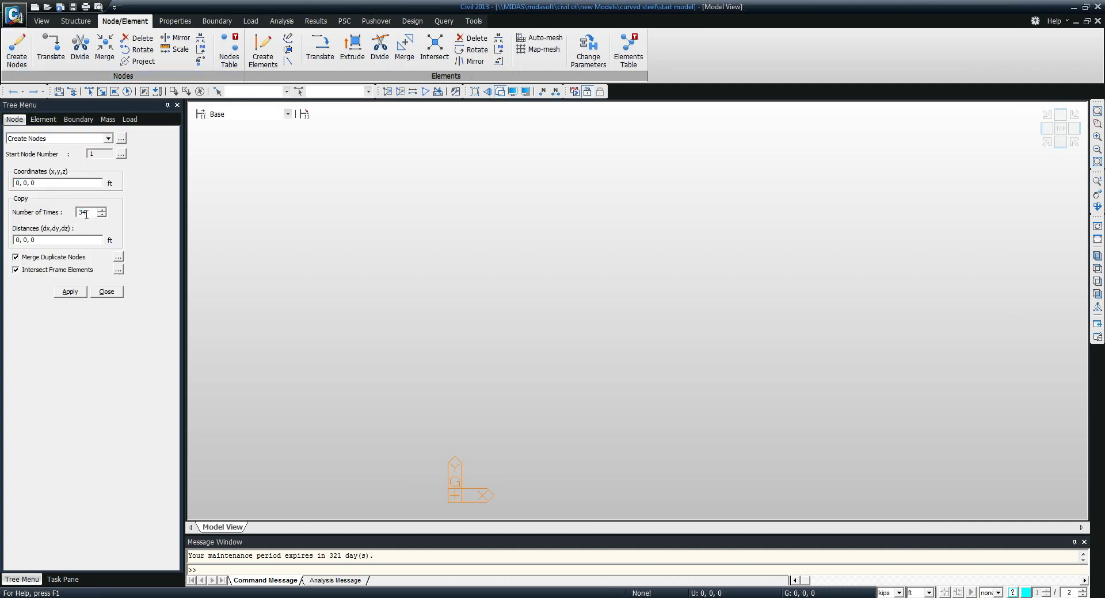
{"action": "key", "text": "BackSpace"}
{"action": "left_click", "coordinate": [21, 240]}
{"action": "type", "text": "1"}
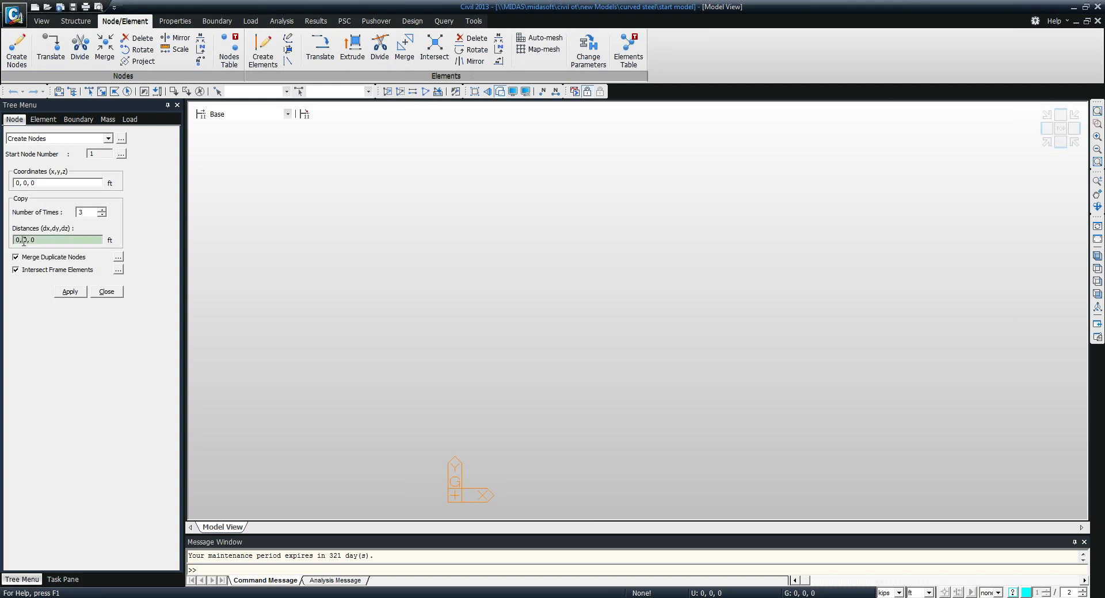
{"action": "left_click", "coordinate": [71, 292]}
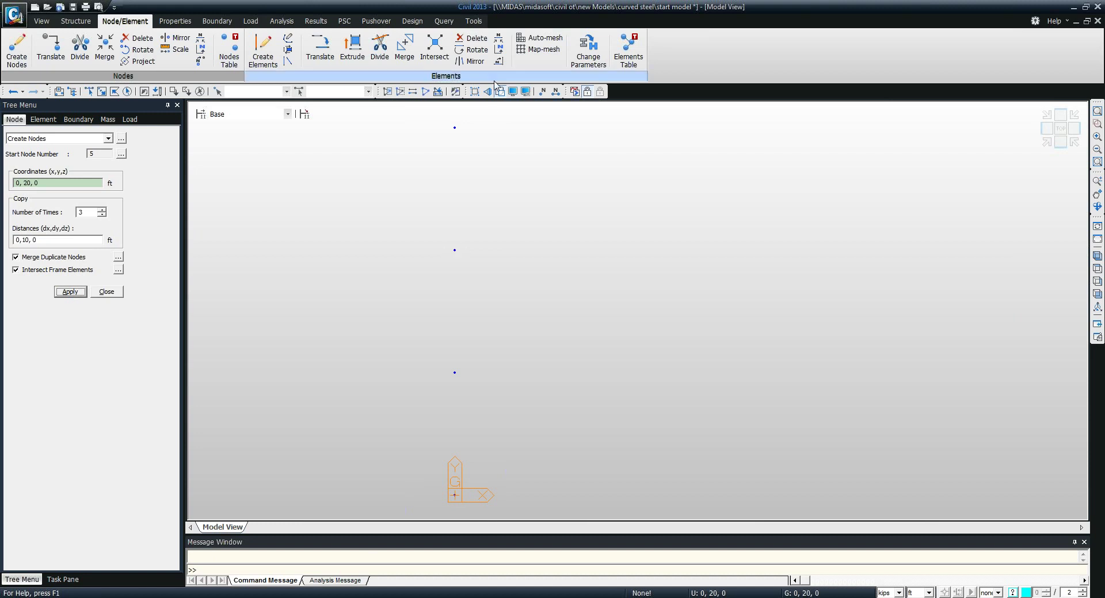
{"action": "left_click", "coordinate": [541, 92]}
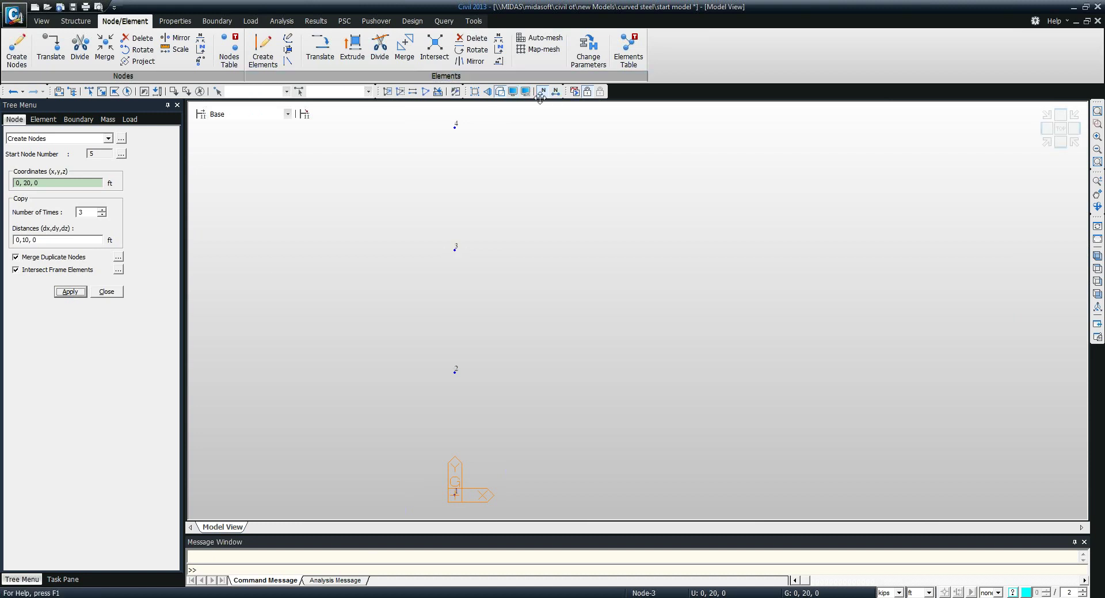
{"action": "left_click", "coordinate": [542, 92]}
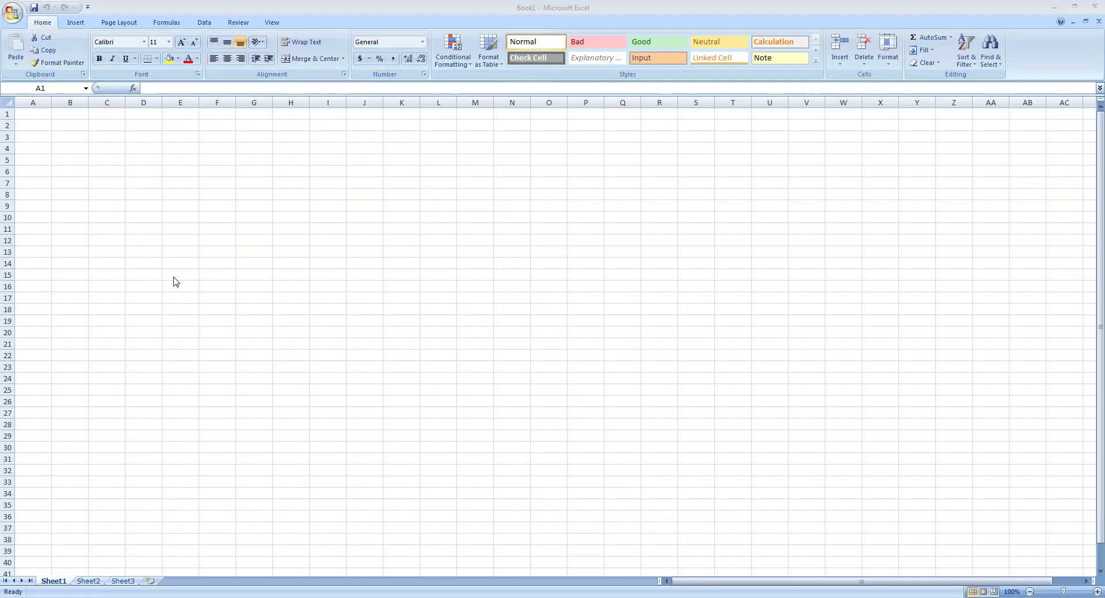
Switch to a blank Excel sheet and enter the radius as 1250 feet in row 5, starting at cell F5
{"action": "left_click", "coordinate": [239, 168]}
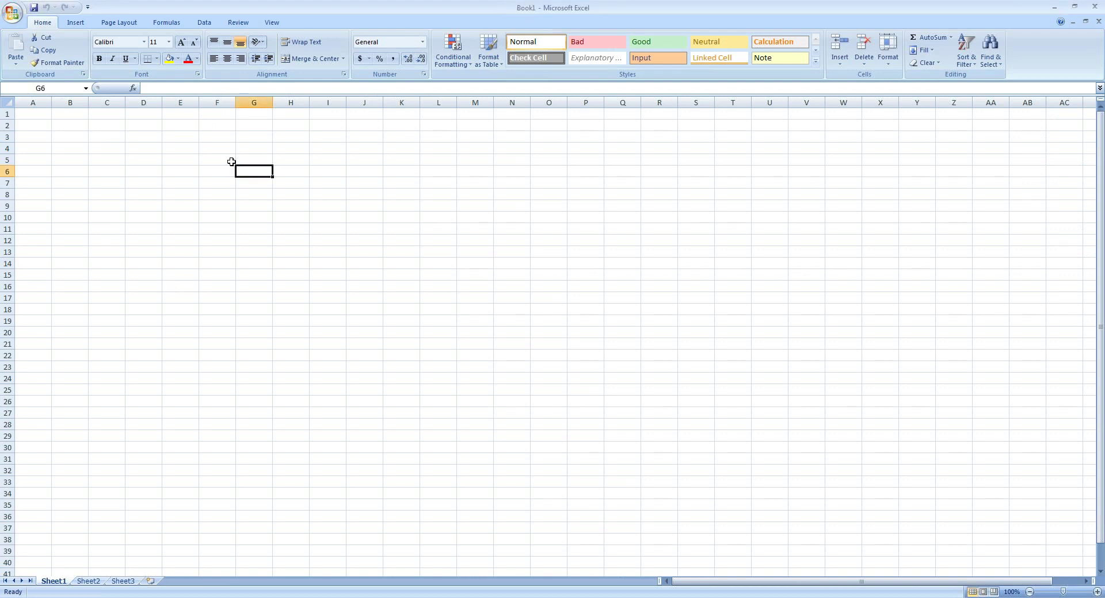
{"action": "left_click", "coordinate": [231, 162]}
{"action": "type", "text": "r"}
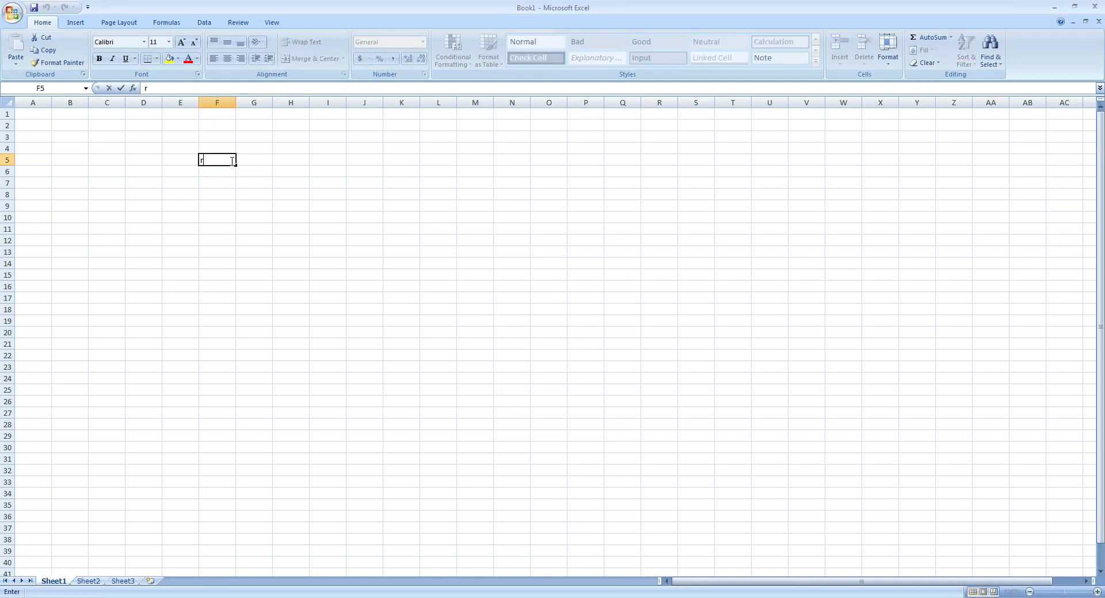
{"action": "type", "text": "adius"}
{"action": "key", "text": "Tab"}
{"action": "type", "text": "1250"}
{"action": "key", "text": "Tab"}
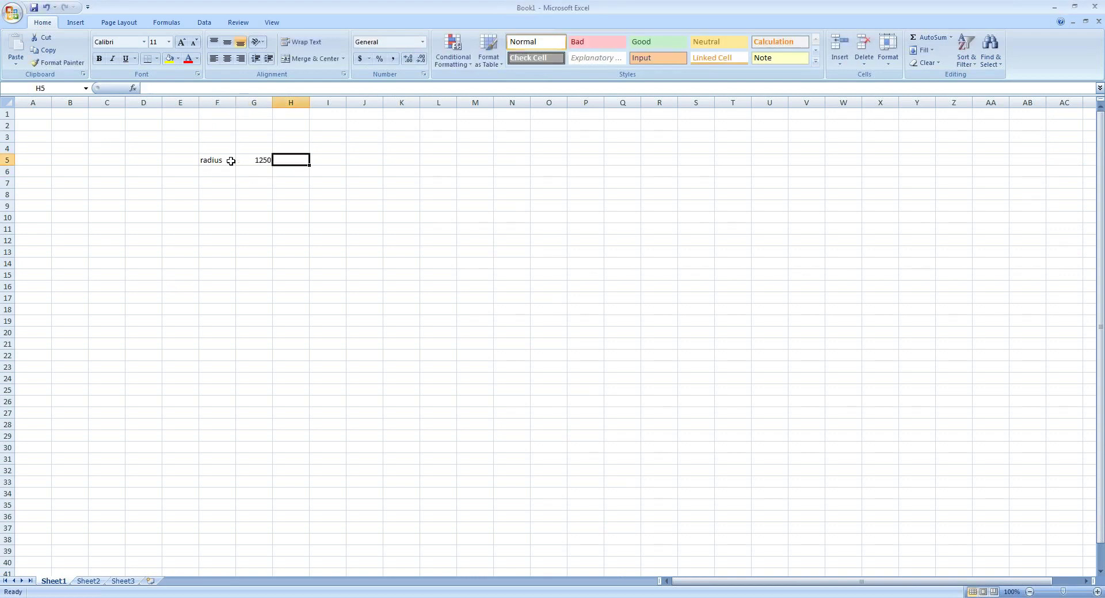
{"action": "type", "text": "feet"}
{"action": "key", "text": "Return"}
Enter span 1 as 150 and span 2 as 180 in the rows below the radius
{"action": "type", "text": "span 1"}
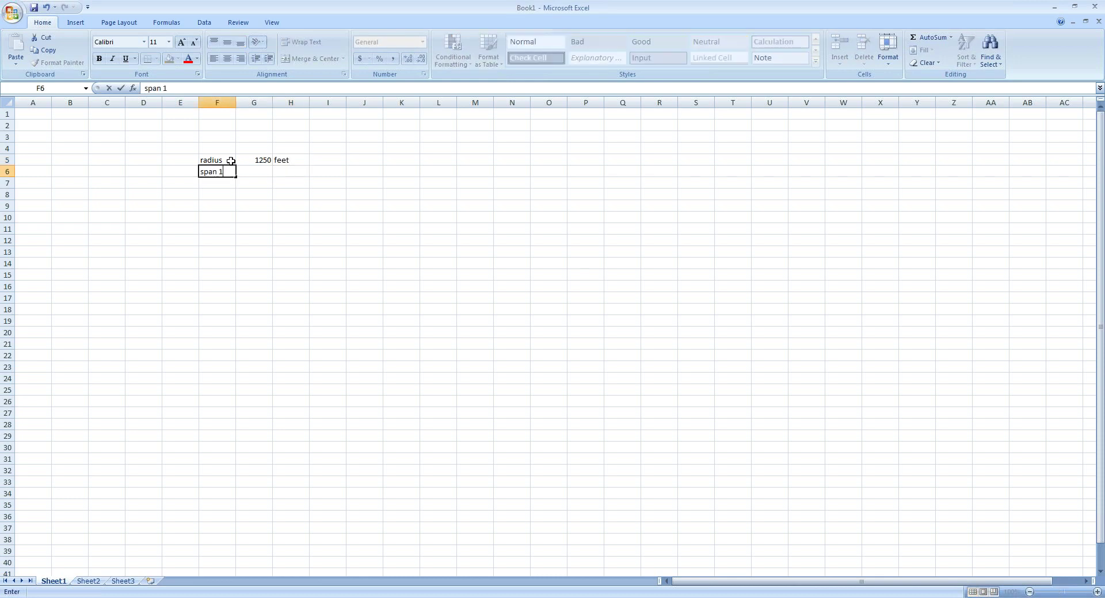
{"action": "key", "text": "Tab"}
{"action": "type", "text": "1"}
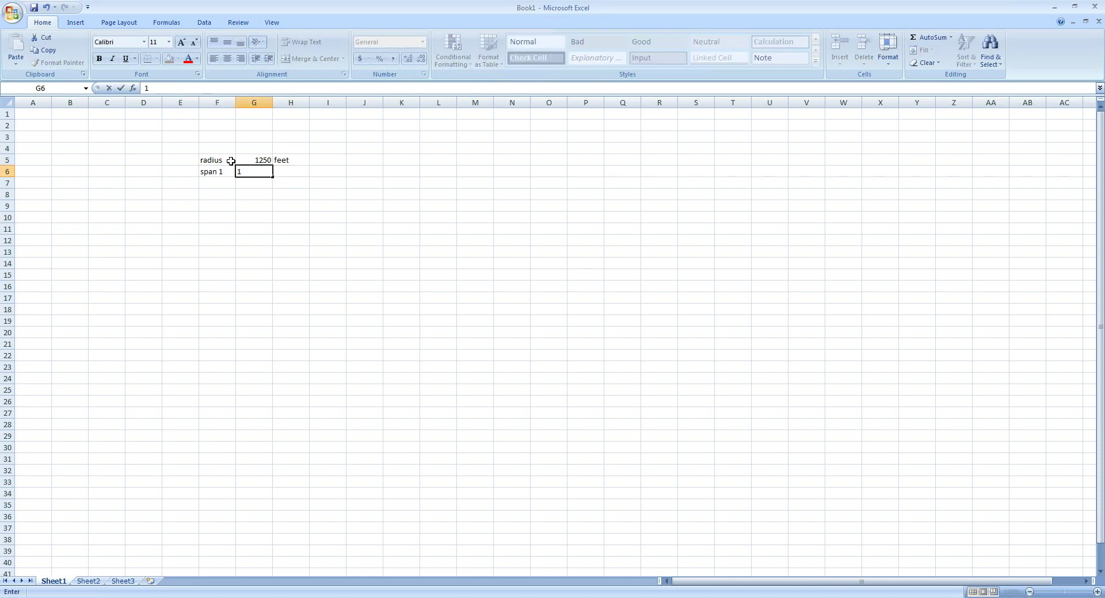
{"action": "type", "text": "50"}
{"action": "key", "text": "Return"}
{"action": "type", "text": "span 2"}
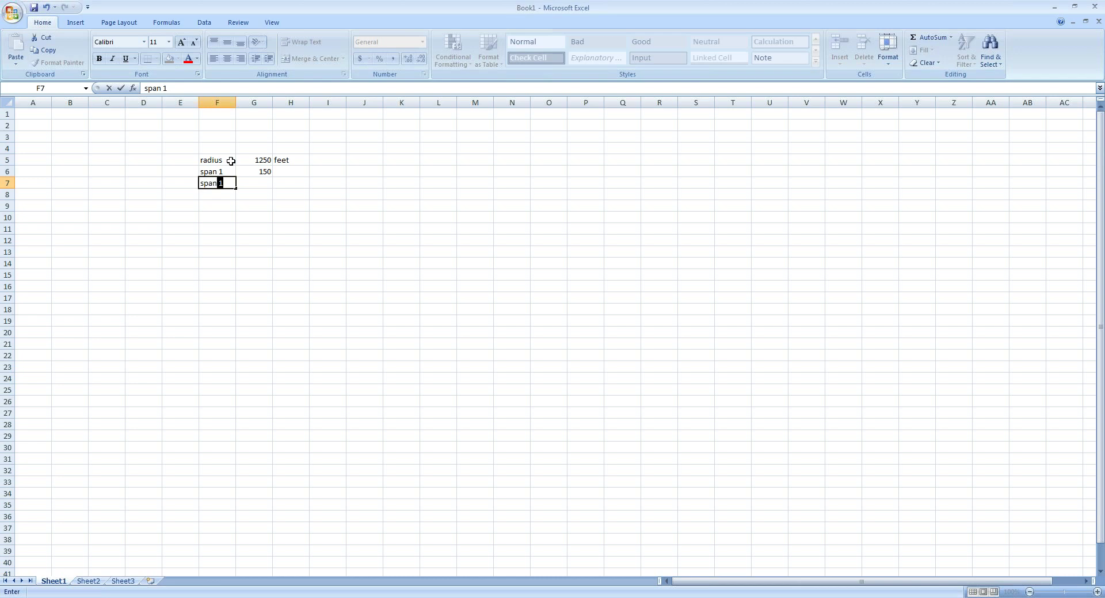
{"action": "key", "text": "Tab"}
{"action": "type", "text": "180"}
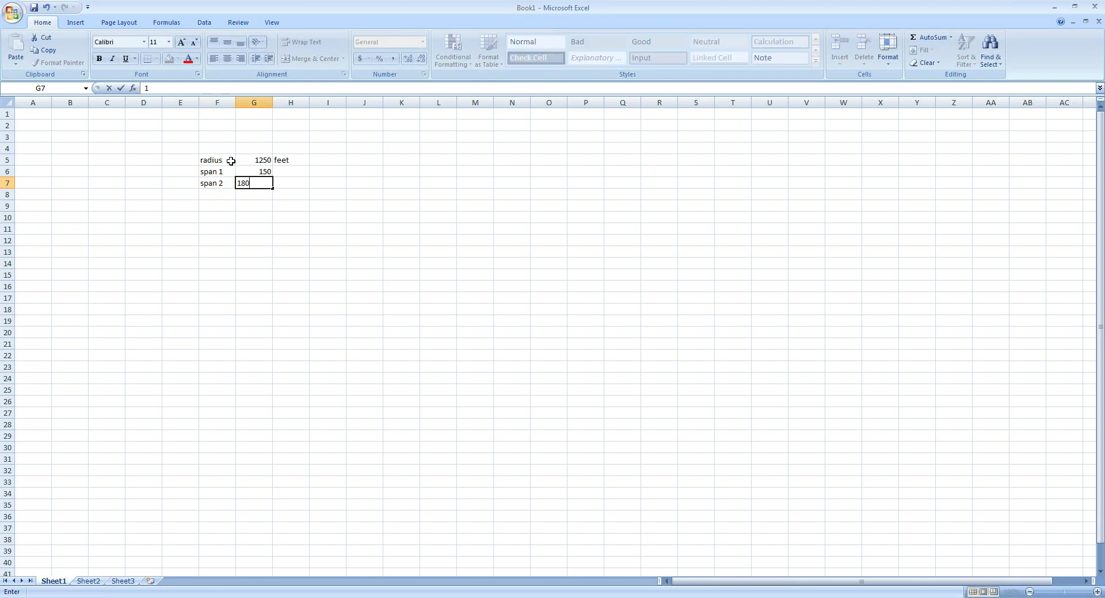
{"action": "key", "text": "Return"}
{"action": "key", "text": "Return"}
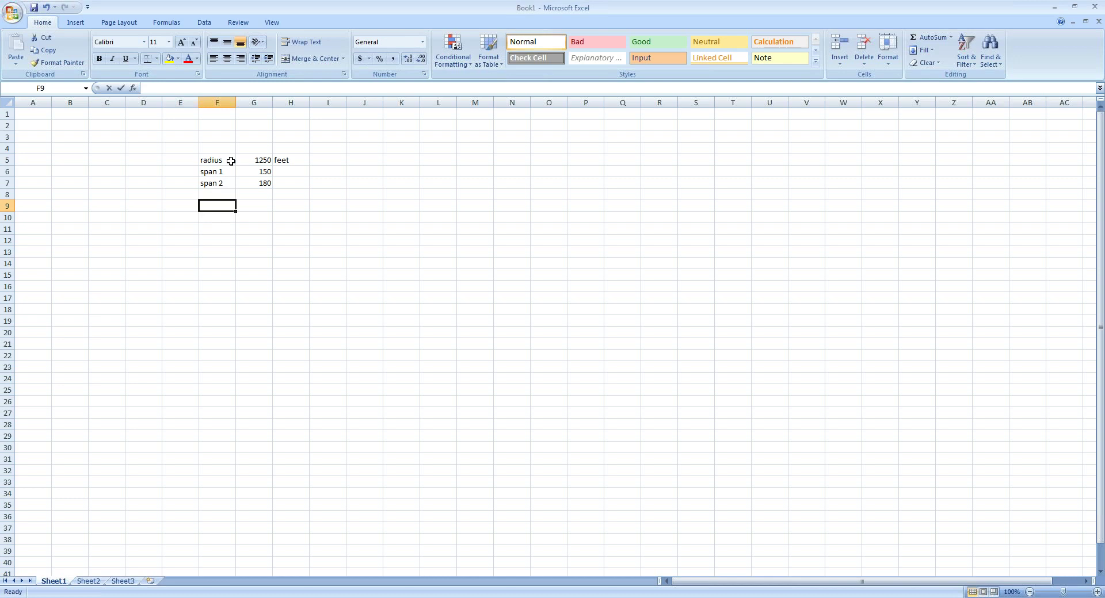
Add a circumference row in row 9, calculated in H9 with =2*3.14*G5
{"action": "type", "text": "circumfere"}
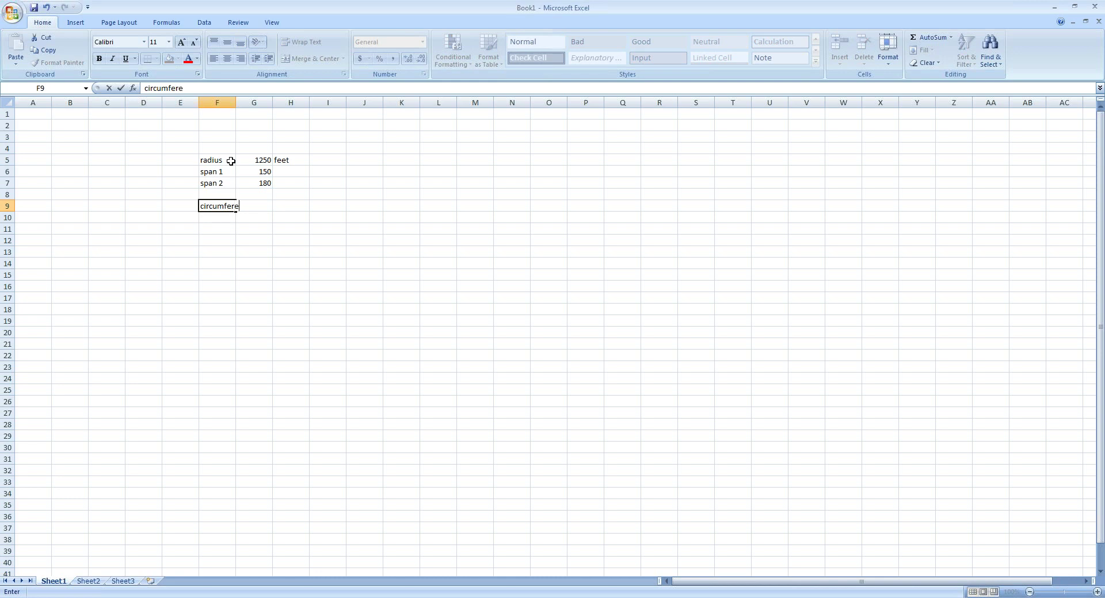
{"action": "type", "text": "nce"}
{"action": "key", "text": "Tab"}
{"action": "key", "text": "Tab"}
{"action": "type", "text": "="}
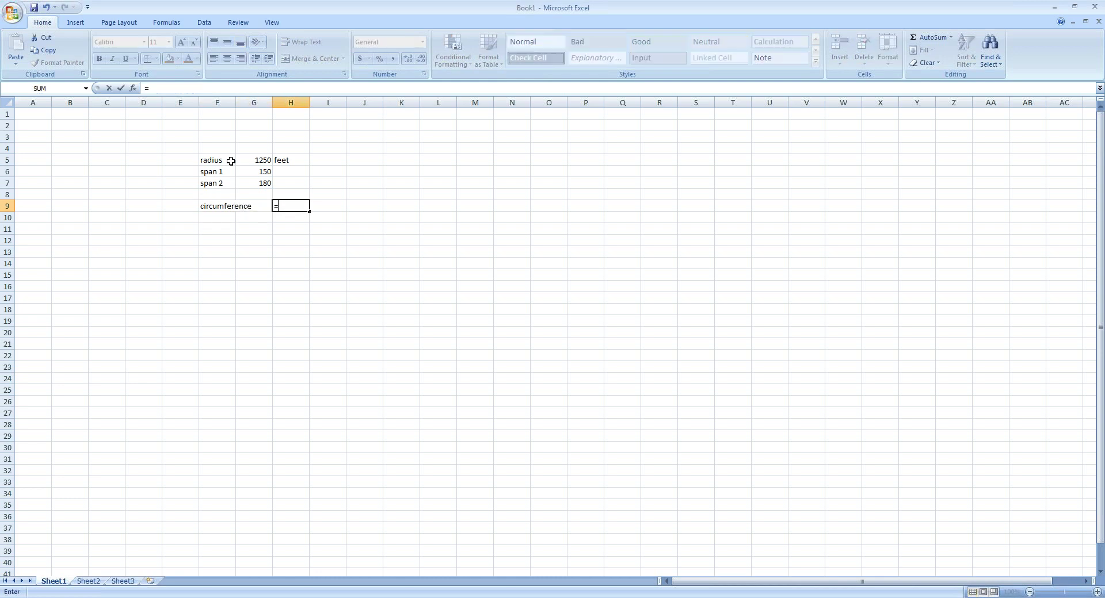
{"action": "type", "text": "2*3.14*"}
{"action": "left_click", "coordinate": [242, 160]}
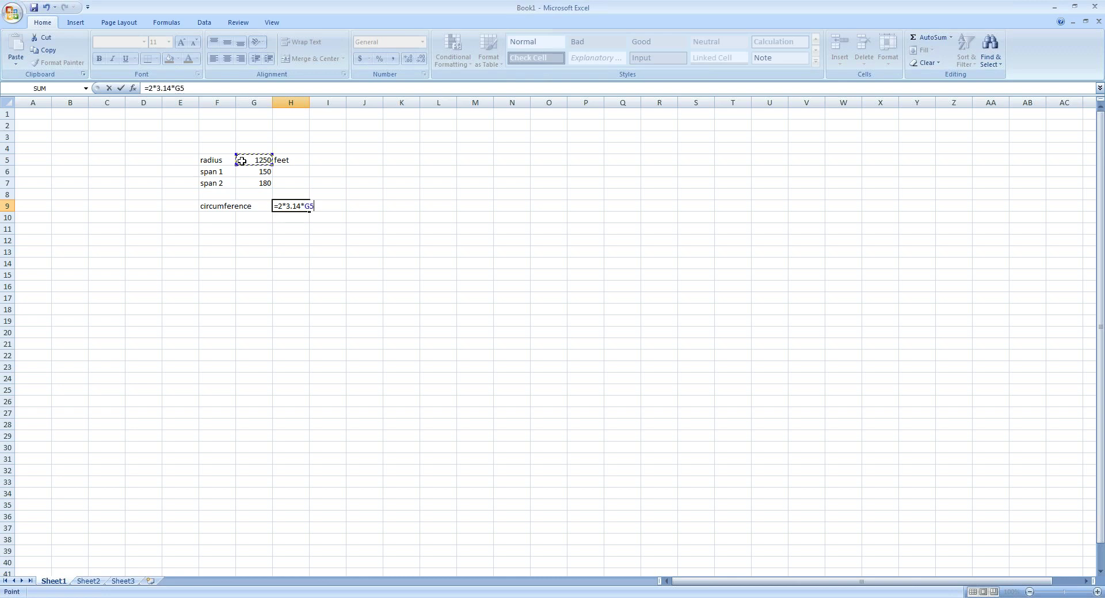
{"action": "key", "text": "Return"}
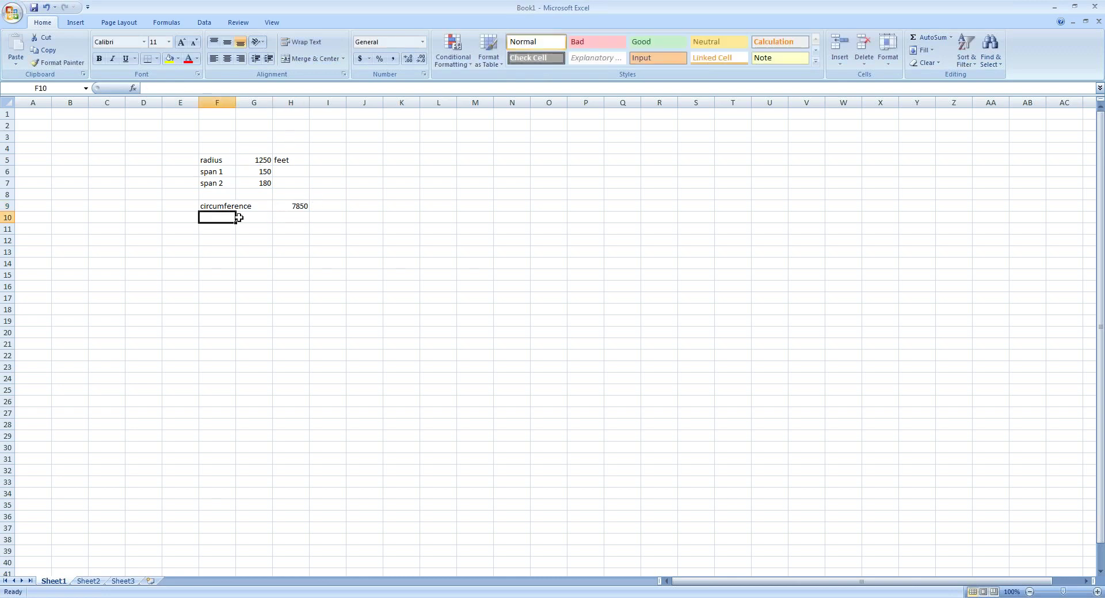
Add an Angle Span 1 row in row 10, calculated in H10 with =G6/H9*360
{"action": "type", "text": "a"}
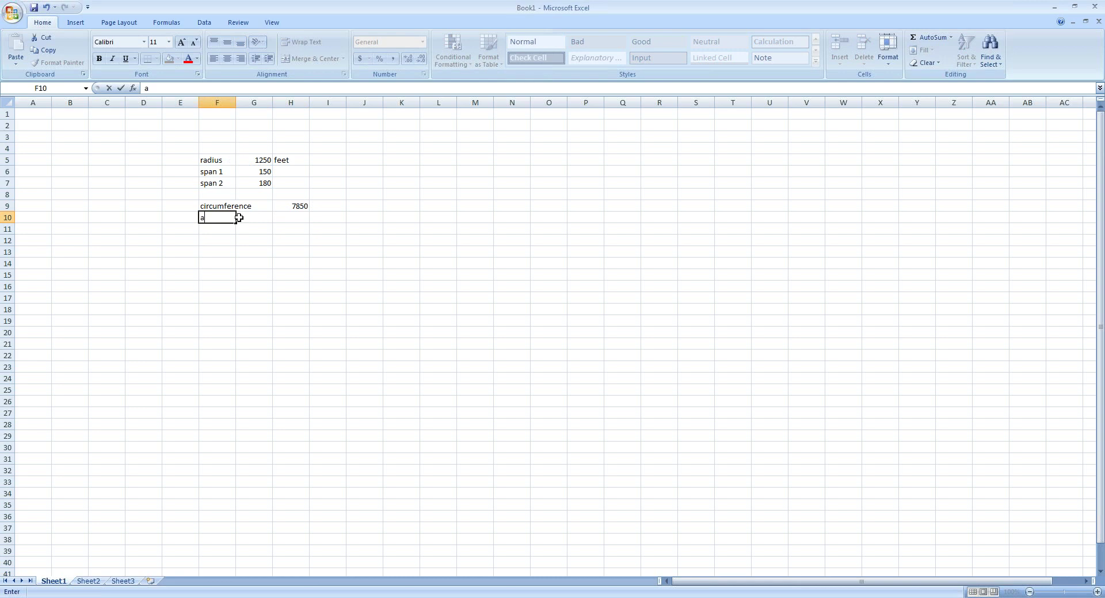
{"action": "type", "text": "ngle Span 1"}
{"action": "key", "text": "Tab"}
{"action": "key", "text": "Tab"}
{"action": "type", "text": "="}
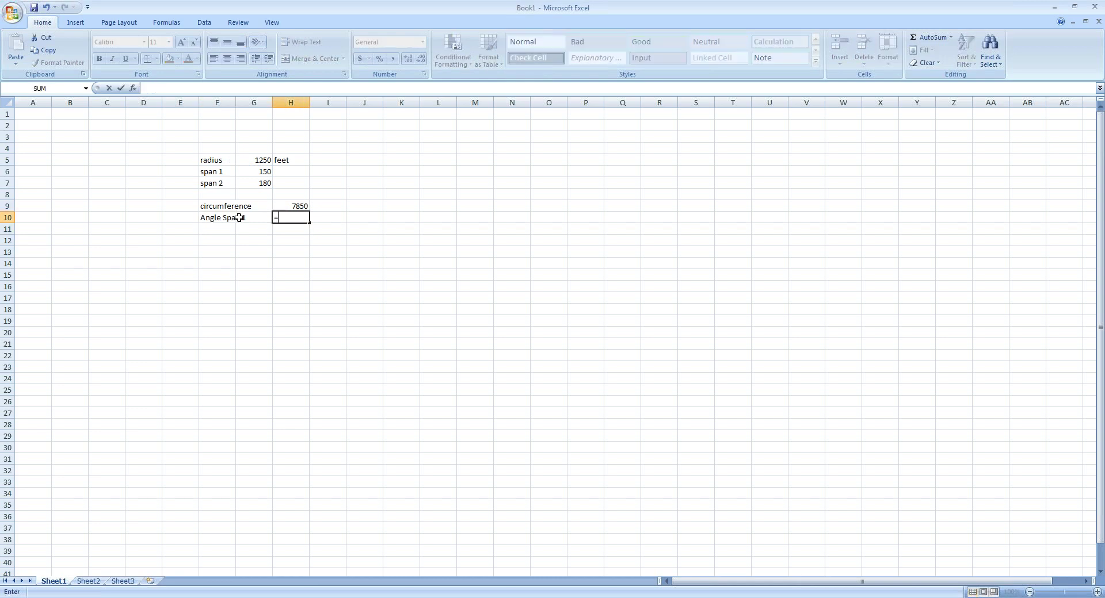
{"action": "left_click", "coordinate": [261, 172]}
{"action": "type", "text": "/"}
{"action": "left_click", "coordinate": [290, 206]}
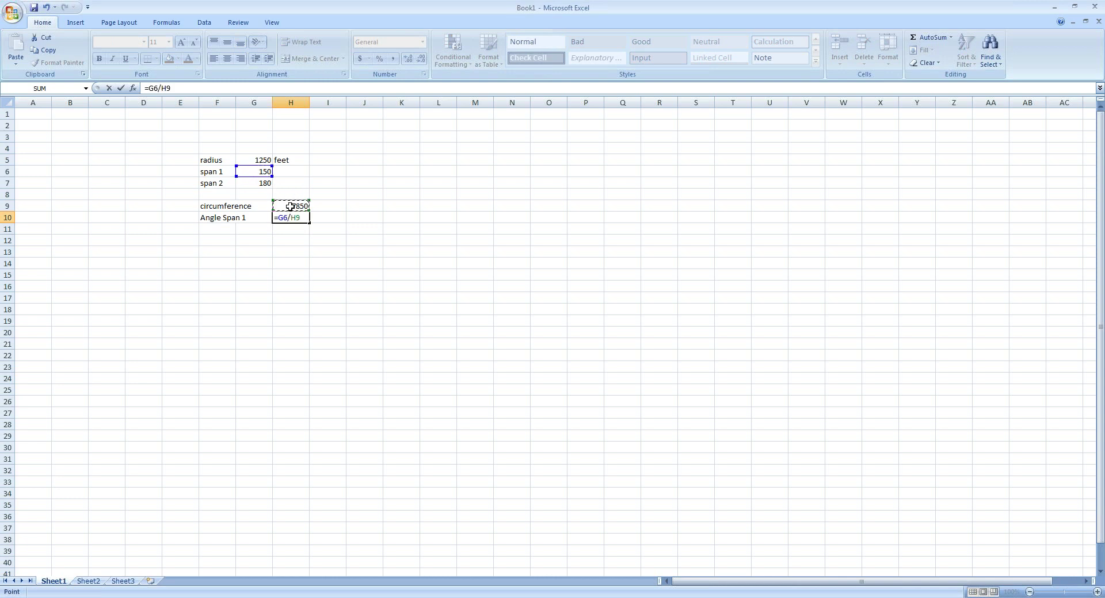
{"action": "type", "text": "*360"}
{"action": "key", "text": "Return"}
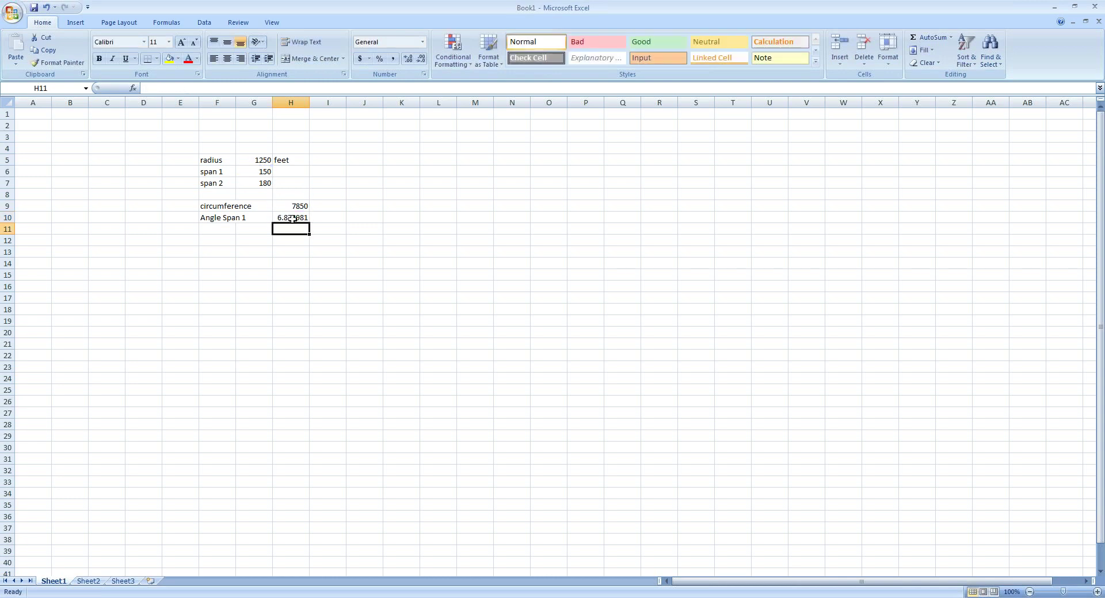
Add an Angle span 2 row in row 11, calculated in H11 with =G7/H9*360
{"action": "left_click", "coordinate": [235, 230]}
{"action": "type", "text": "A"}
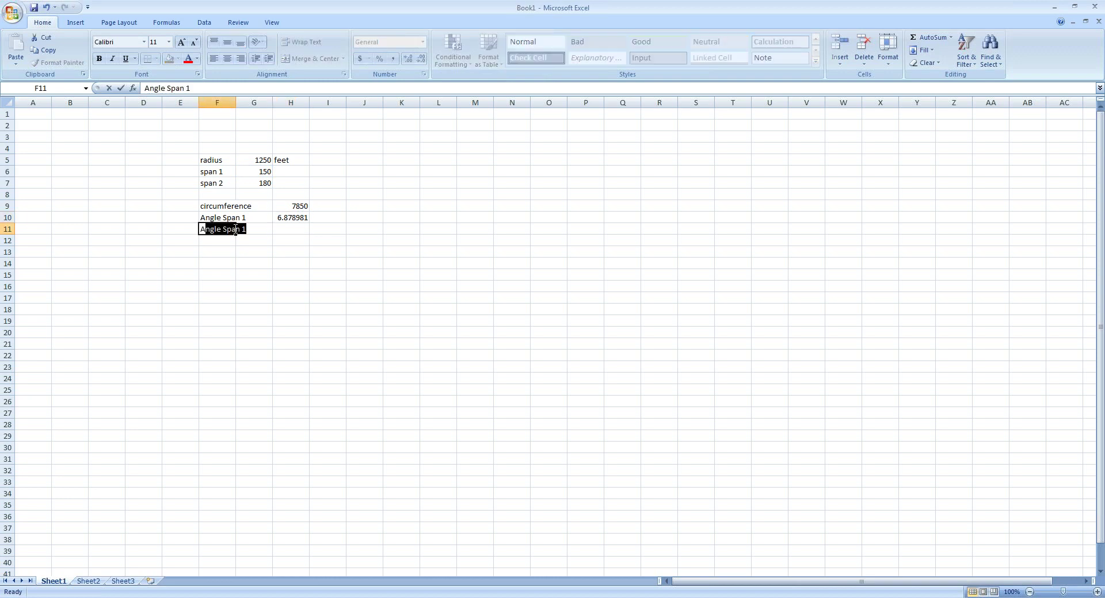
{"action": "type", "text": "nm"}
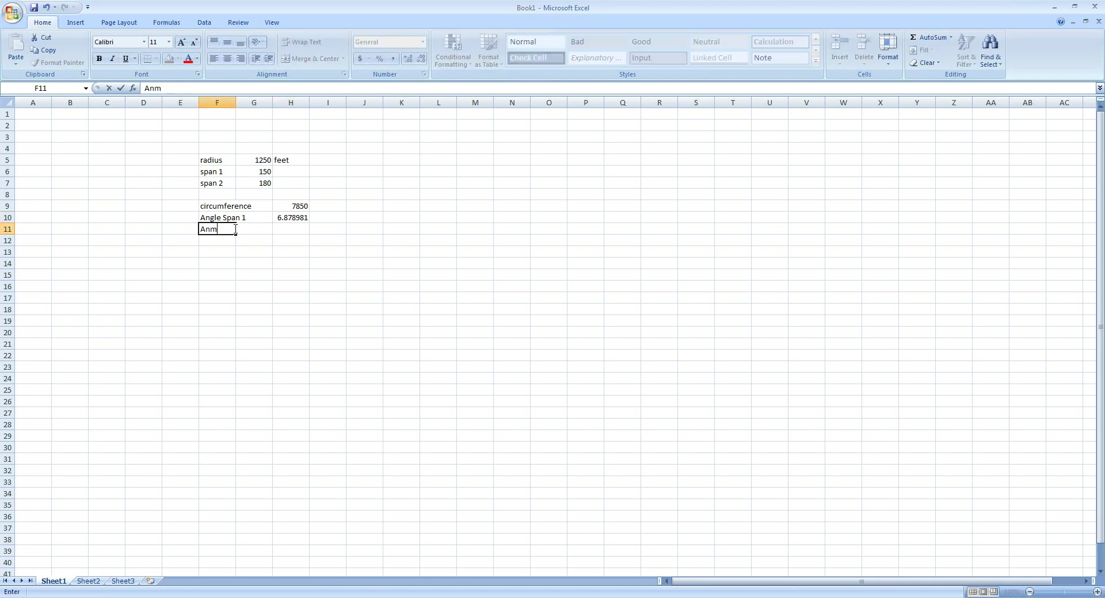
{"action": "key", "text": "BackSpace"}
{"action": "type", "text": "gle span 2"}
{"action": "key", "text": "Tab"}
{"action": "key", "text": "Tab"}
{"action": "type", "text": "="}
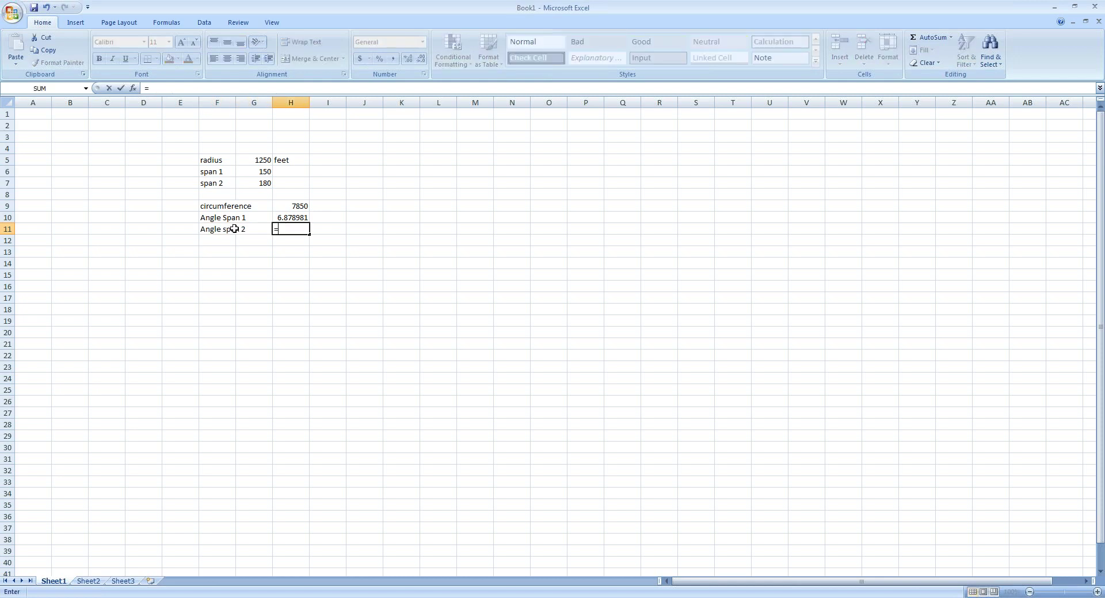
{"action": "left_click", "coordinate": [254, 182]}
{"action": "type", "text": "/"}
{"action": "left_click", "coordinate": [285, 205]}
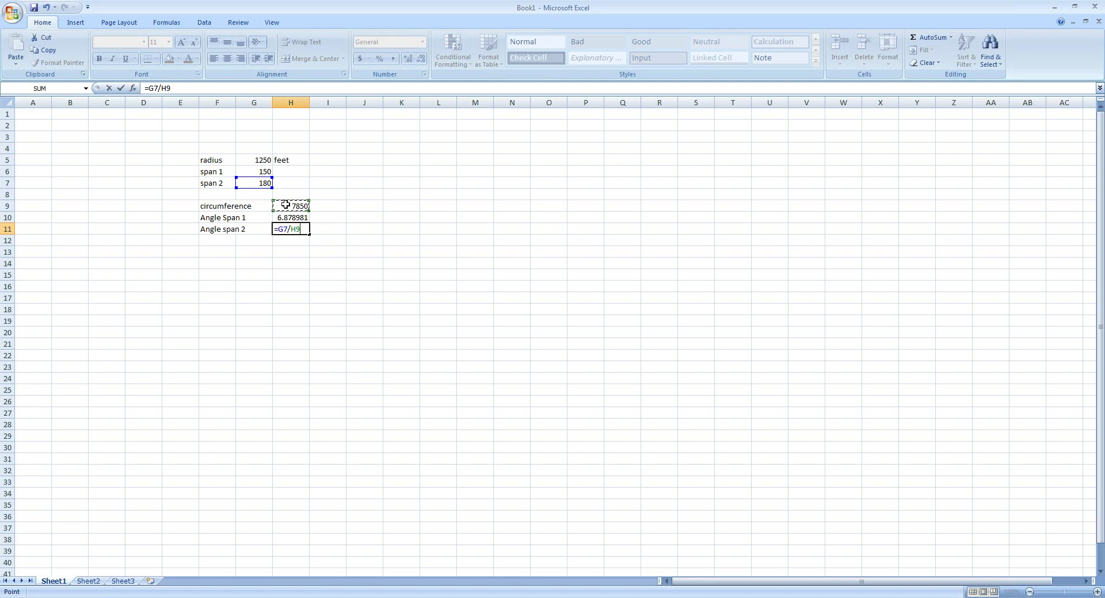
{"action": "type", "text": "*360"}
{"action": "key", "text": "Return"}
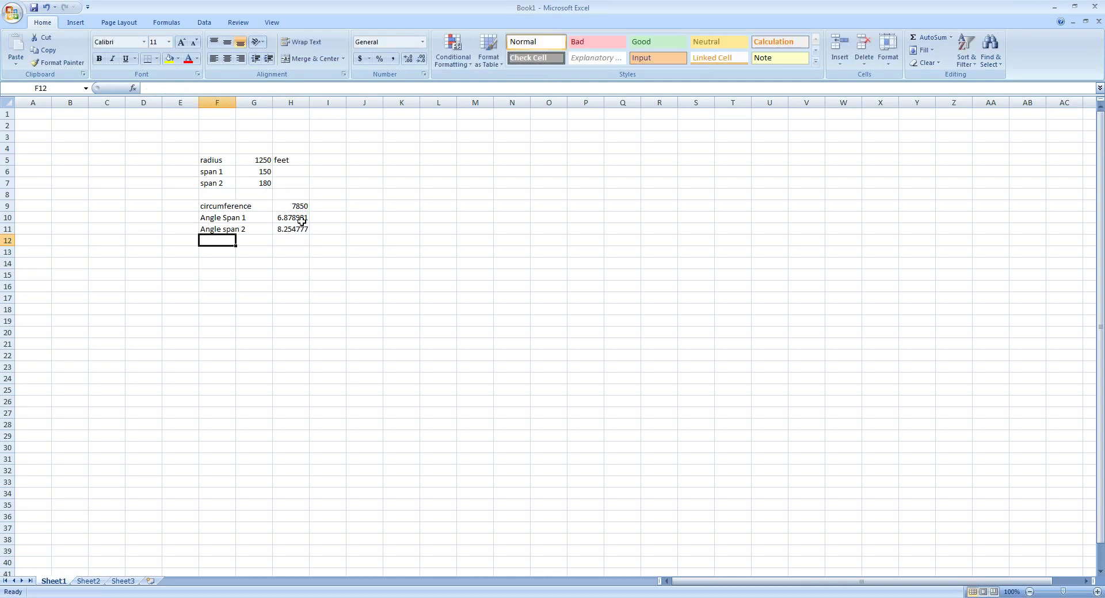
Enter the heading Finite in cell F14, below the angle rows
{"action": "left_click", "coordinate": [238, 252]}
{"action": "left_click", "coordinate": [226, 259]}
{"action": "type", "text": "F"}
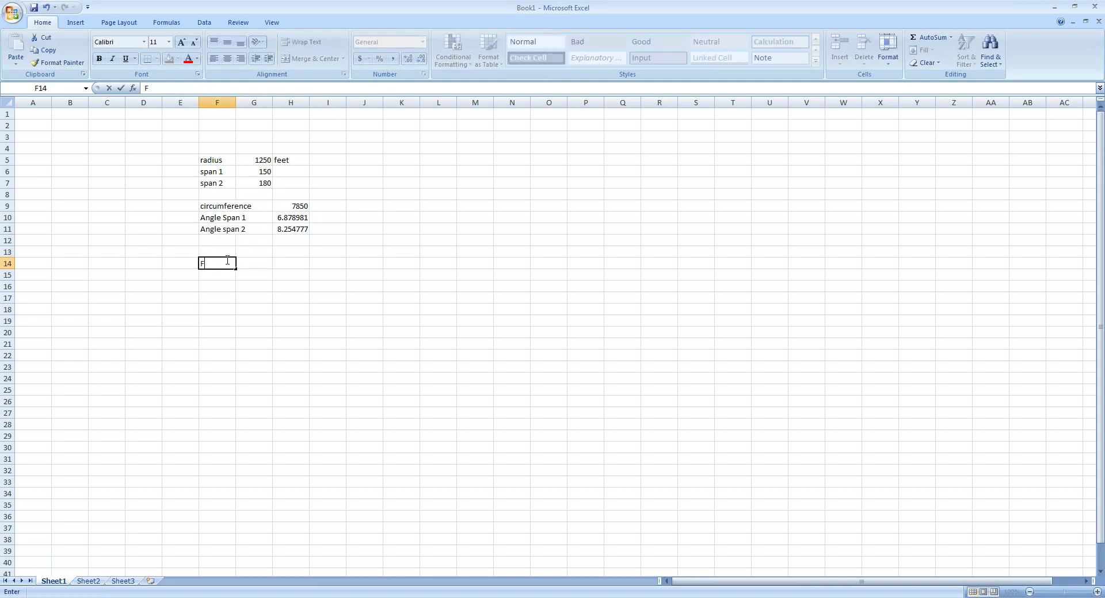
{"action": "type", "text": "inite Elements"}
{"action": "key", "text": "BackSpace"}
{"action": "key", "text": "BackSpace"}
{"action": "key", "text": "BackSpace"}
{"action": "key", "text": "BackSpace"}
{"action": "key", "text": "BackSpace"}
{"action": "key", "text": "BackSpace"}
{"action": "key", "text": "BackSpace"}
{"action": "key", "text": "BackSpace"}
{"action": "key", "text": "Return"}
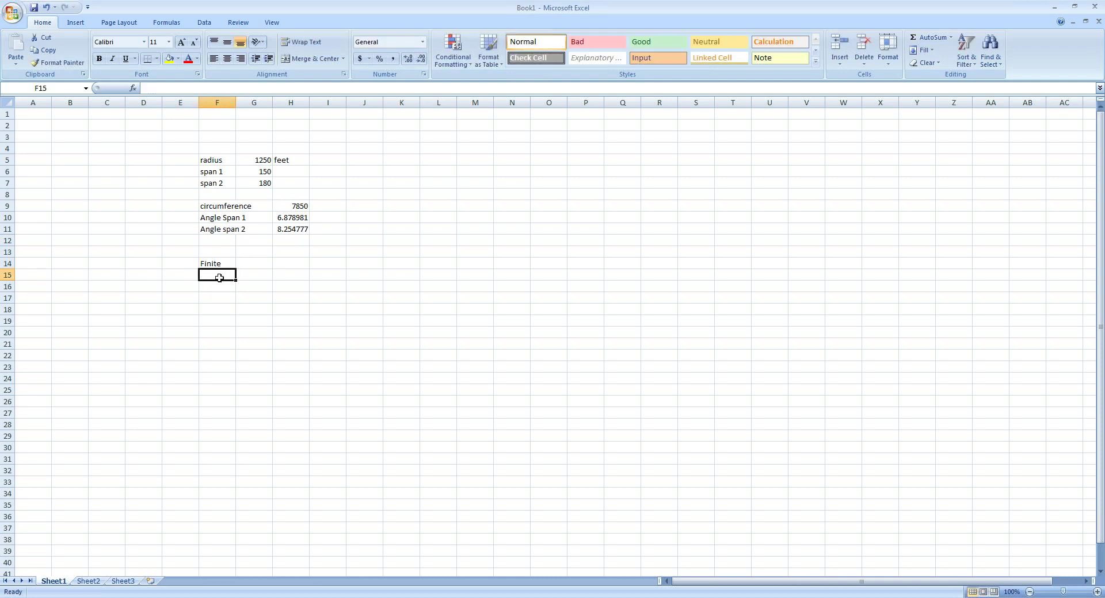
Add a Span 1 row under the Finite heading in row 15, calculated in H15 with =H10/50
{"action": "left_click", "coordinate": [217, 283]}
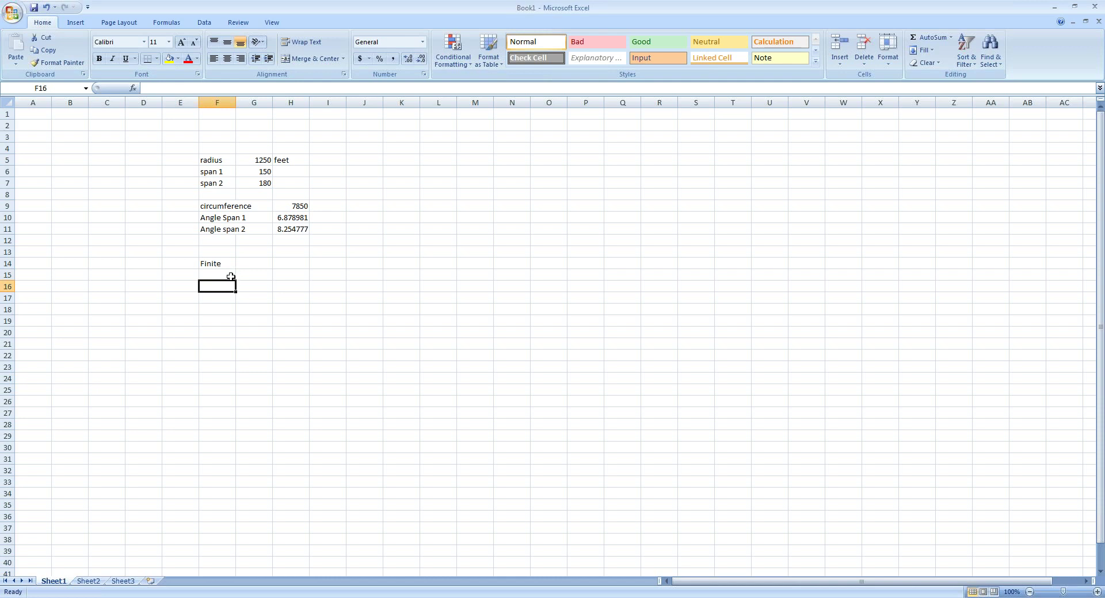
{"action": "left_click", "coordinate": [284, 274]}
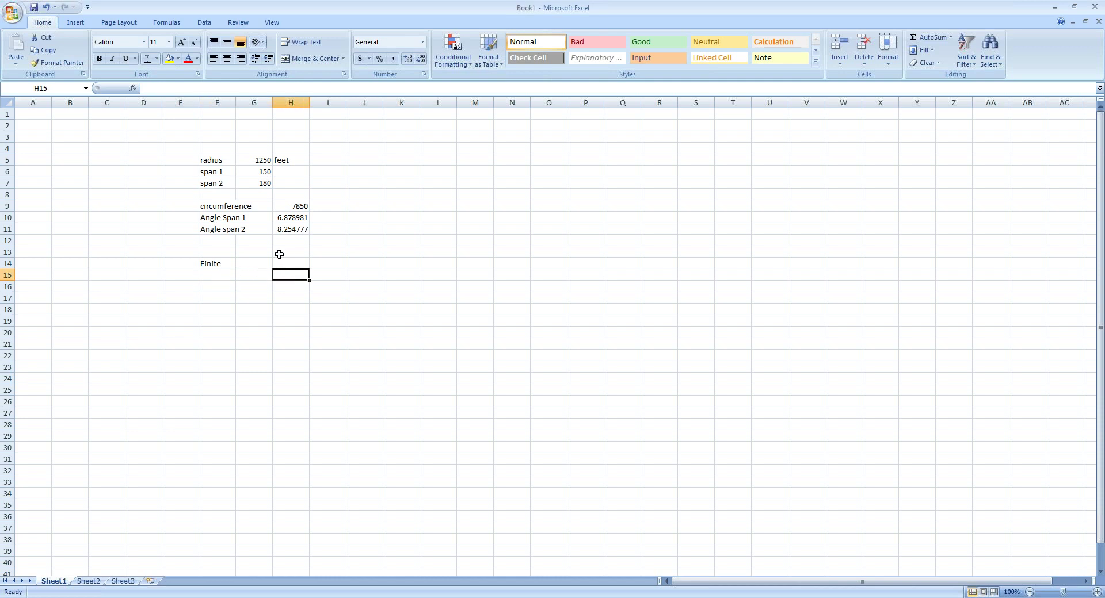
{"action": "left_click", "coordinate": [229, 275]}
{"action": "type", "text": "Spa"}
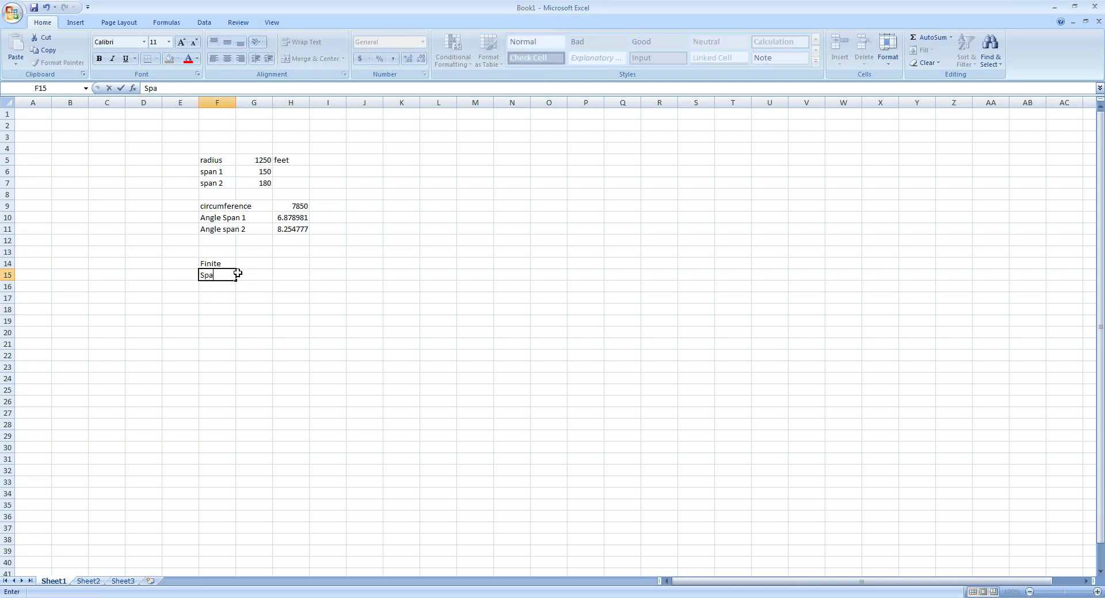
{"action": "type", "text": "n 1"}
{"action": "key", "text": "Tab"}
{"action": "key", "text": "Tab"}
{"action": "type", "text": "="}
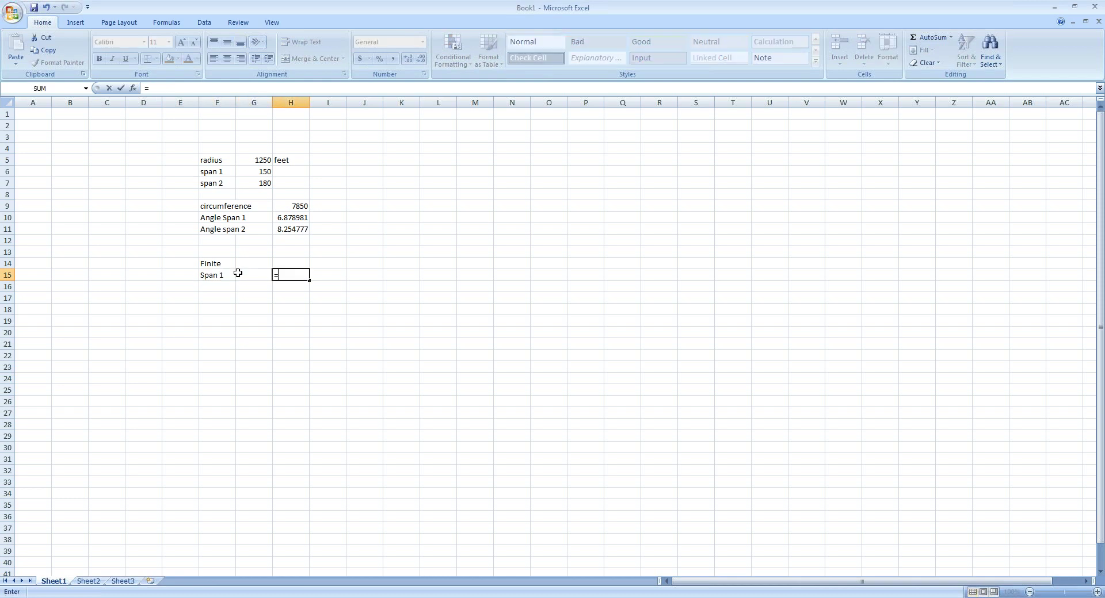
{"action": "left_click", "coordinate": [287, 217]}
{"action": "type", "text": "/50"}
{"action": "key", "text": "Return"}
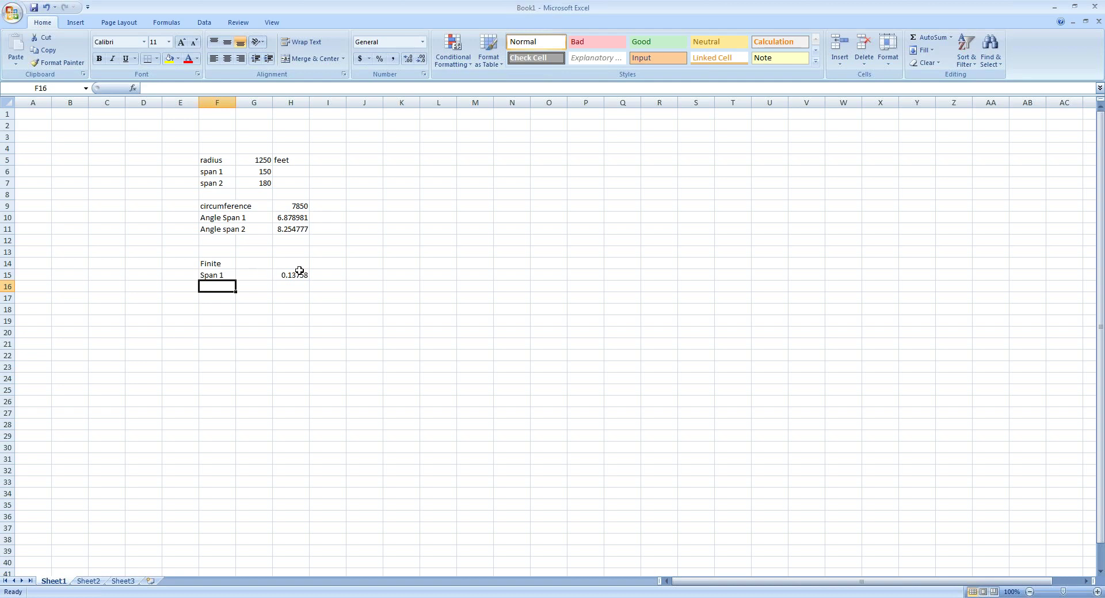
Copy the span 1 angle increment from H15, switch to midas Civil and select all four nodes
{"action": "left_click", "coordinate": [299, 270]}
{"action": "key", "text": "ctrl+c"}
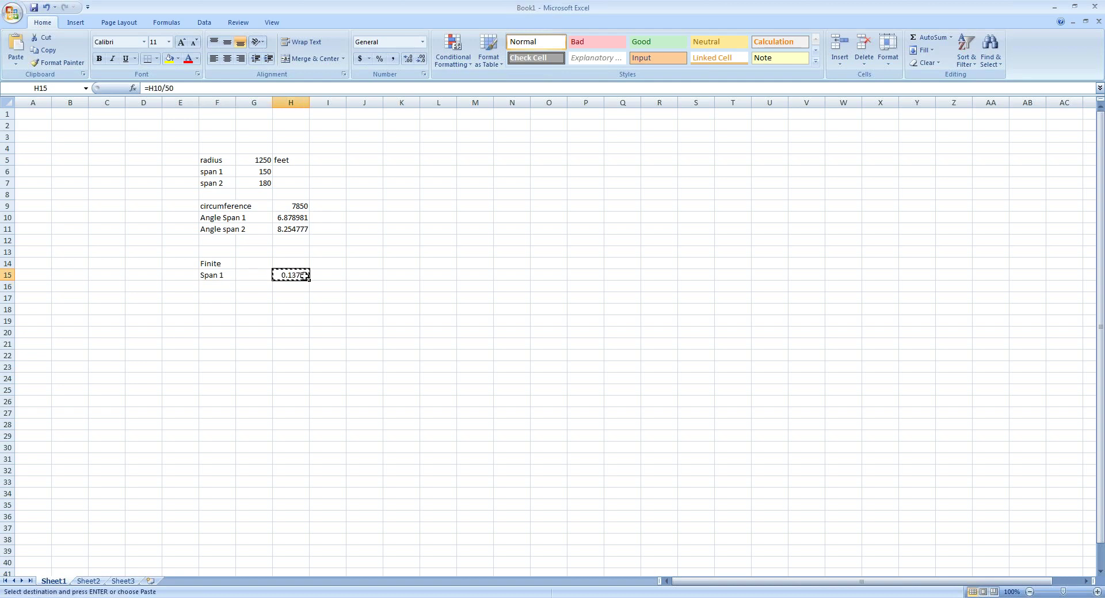
{"action": "key", "text": "alt+Tab"}
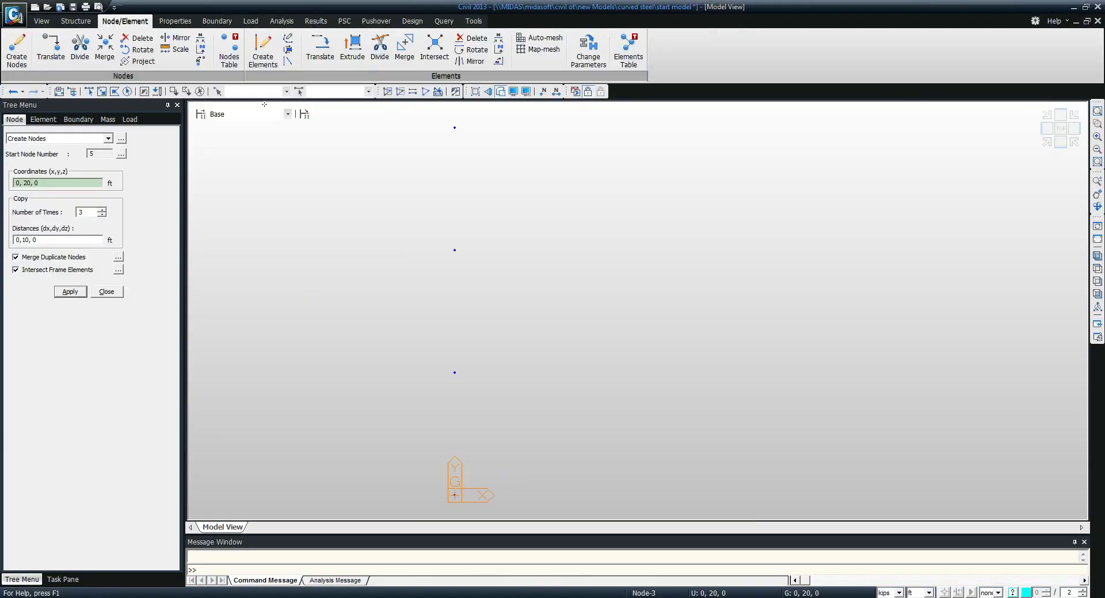
{"action": "left_click", "coordinate": [88, 91]}
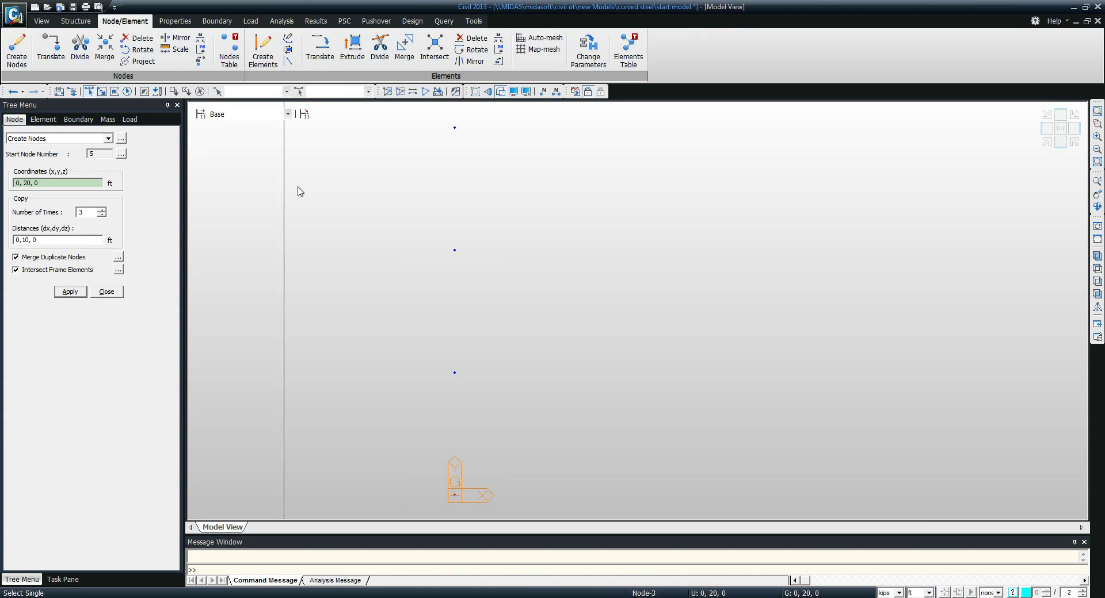
{"action": "left_click_drag", "start_coordinate": [426, 118], "coordinate": [516, 505]}
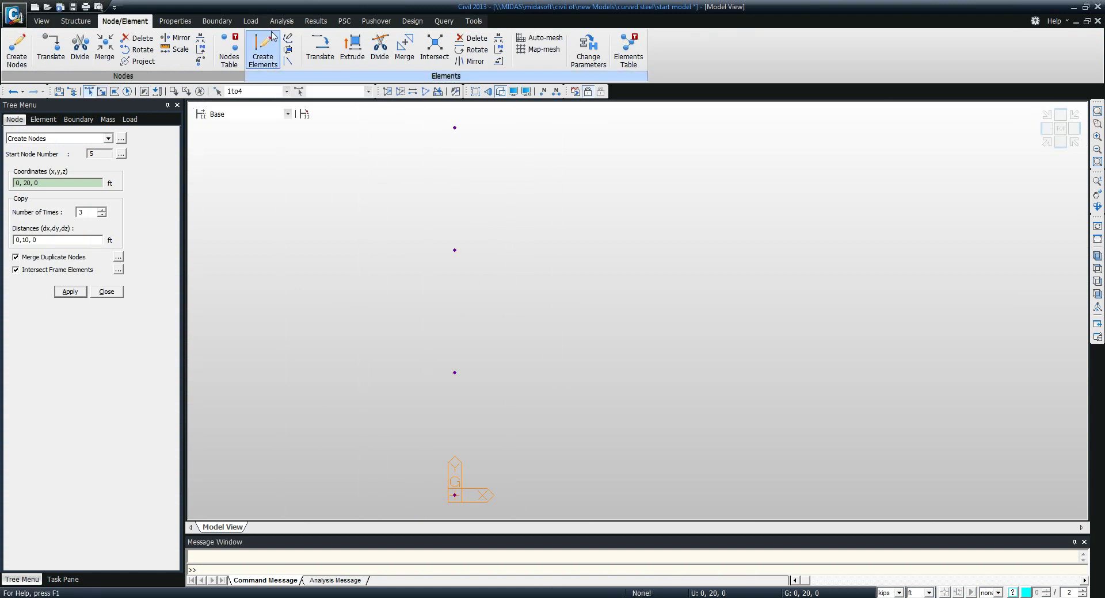
Set up a node-to-line-element extrusion by rotation about the z-axis, 50 times, using the negative of the span 1 angle increment
{"action": "left_click", "coordinate": [352, 49]}
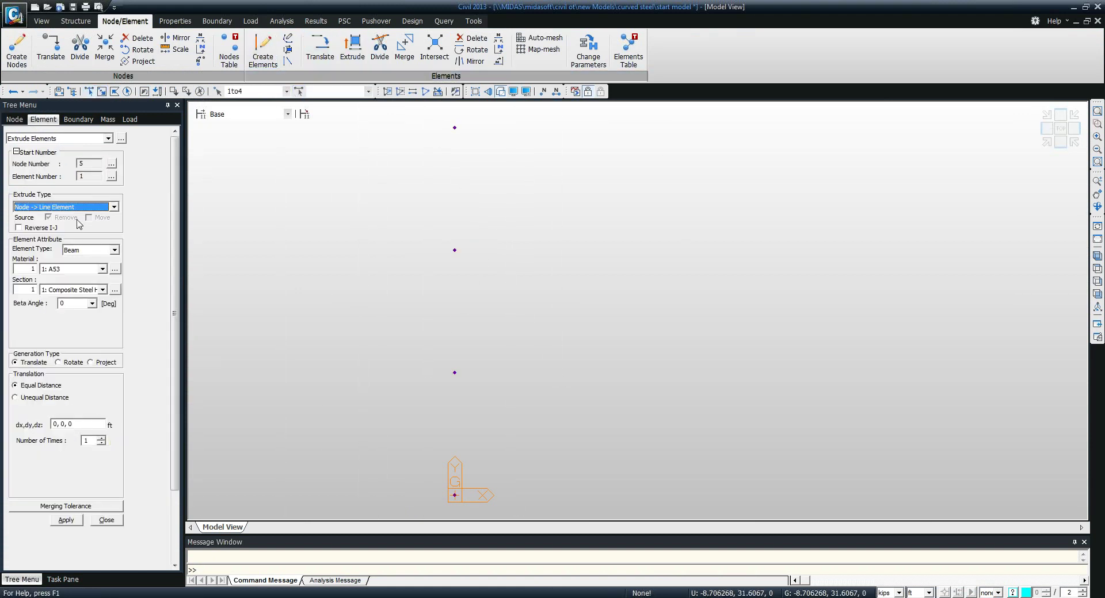
{"action": "left_click", "coordinate": [73, 363]}
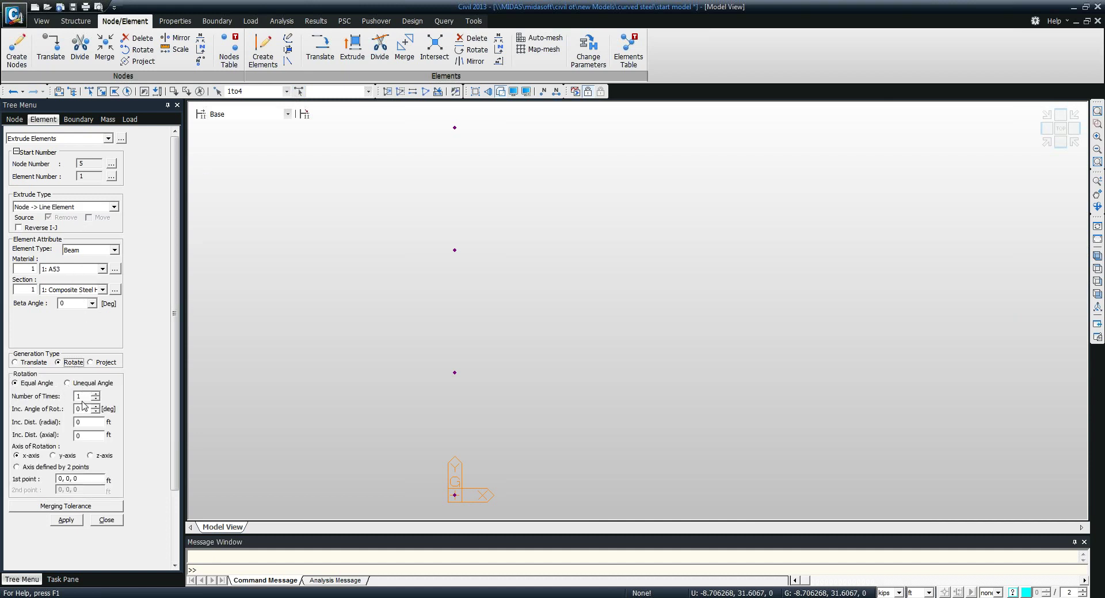
{"action": "double_click", "coordinate": [78, 396]}
{"action": "type", "text": "30"}
{"action": "double_click", "coordinate": [81, 409]}
{"action": "type", "text": "0.0618"}
{"action": "double_click", "coordinate": [81, 409]}
{"action": "type", "text": "0.1375"}
{"action": "key", "text": "Home"}
{"action": "type", "text": "-"}
{"action": "left_click", "coordinate": [103, 455]}
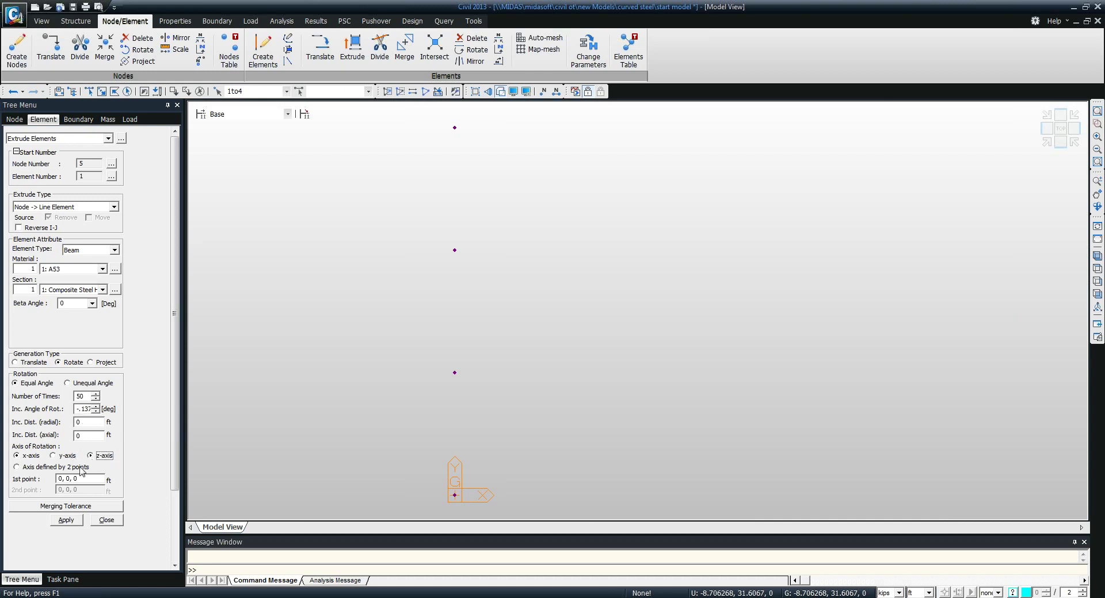
Set the rotation axis point to 0, -1250, 0 and extrude the nodes into the span 1 girders
{"action": "left_click", "coordinate": [67, 479]}
{"action": "key", "text": "BackSpace"}
{"action": "type", "text": "-1250"}
{"action": "left_click", "coordinate": [70, 522]}
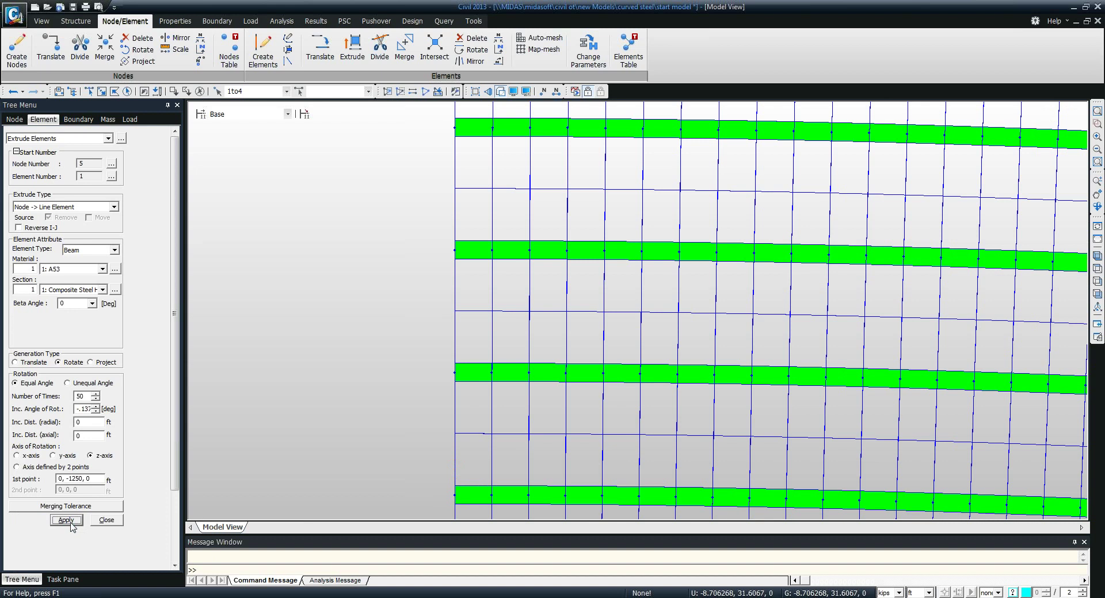
Turn off the hidden rendering so the whole span is displayed as plain line elements
{"action": "left_click", "coordinate": [1061, 130]}
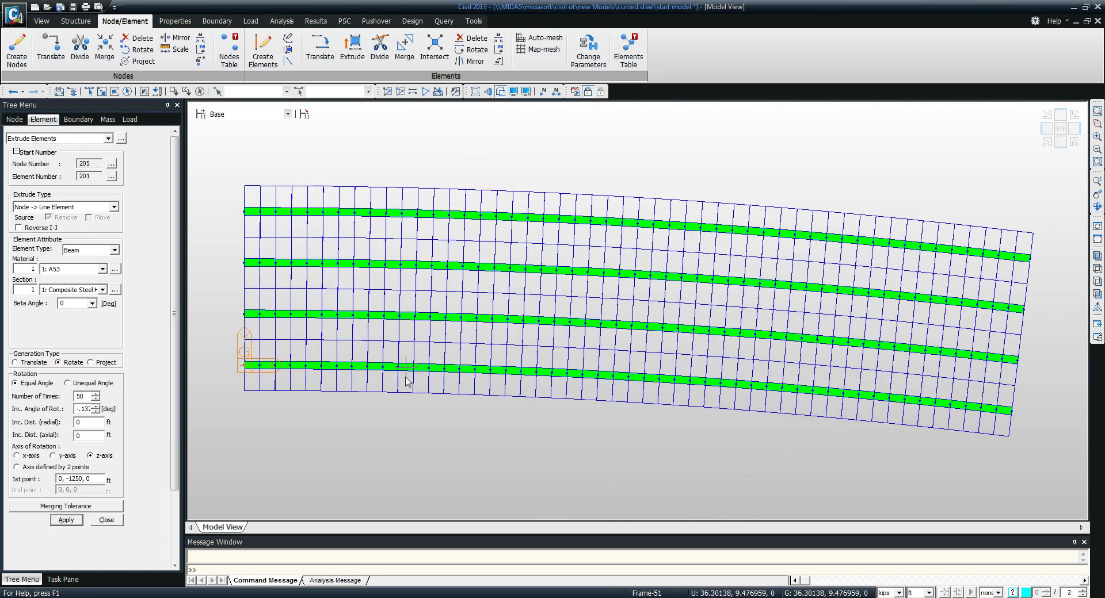
{"action": "left_click", "coordinate": [41, 21]}
{"action": "left_click", "coordinate": [211, 49]}
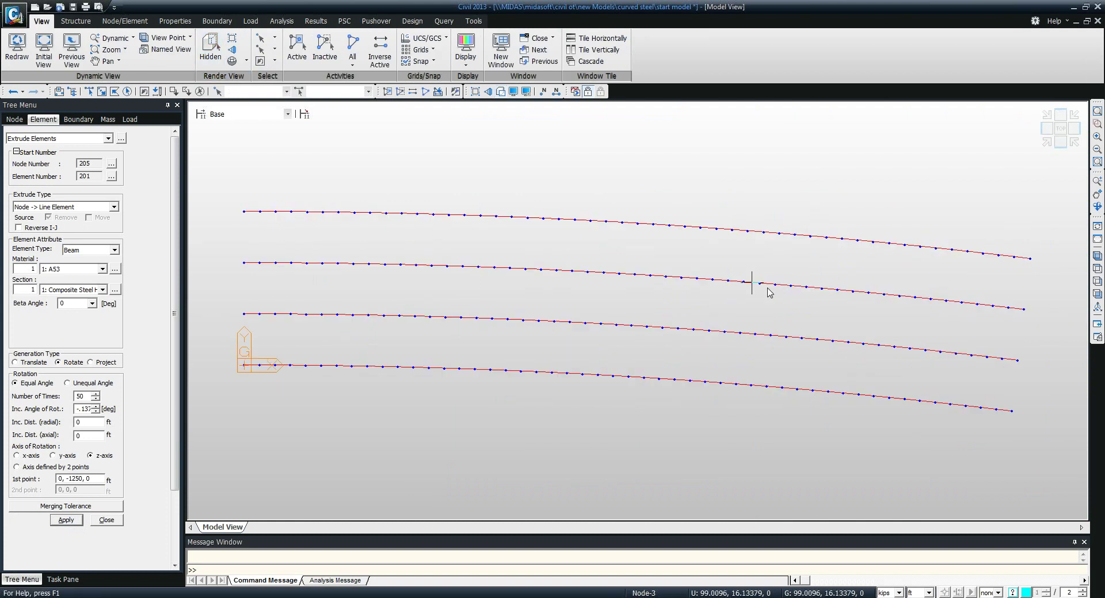
Select the four end nodes at the far end of the span 1 girders
{"action": "middle_click_drag", "start_coordinate": [827, 297], "coordinate": [762, 290]}
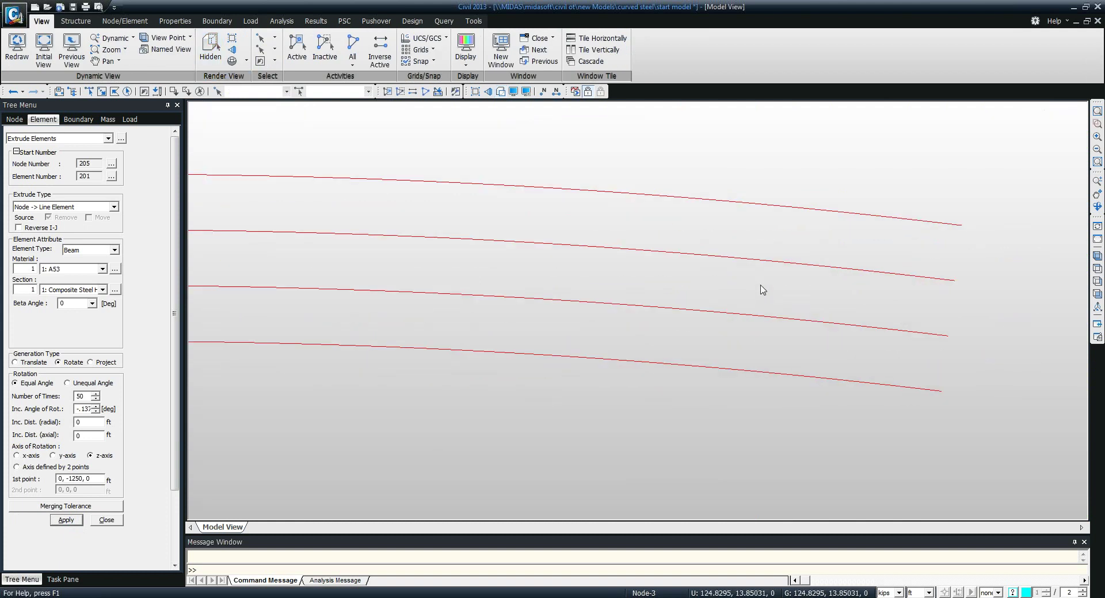
{"action": "scroll", "coordinate": [762, 290], "scroll_direction": "down", "scroll_amount": 3}
{"action": "left_click", "coordinate": [88, 91]}
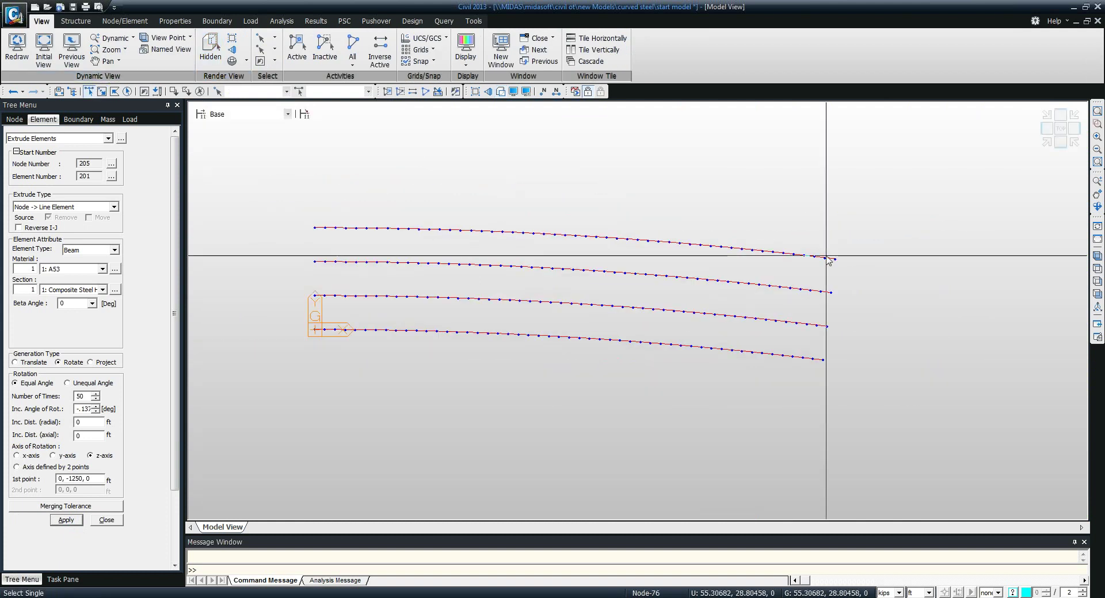
{"action": "left_click", "coordinate": [828, 257]}
{"action": "left_click", "coordinate": [830, 293]}
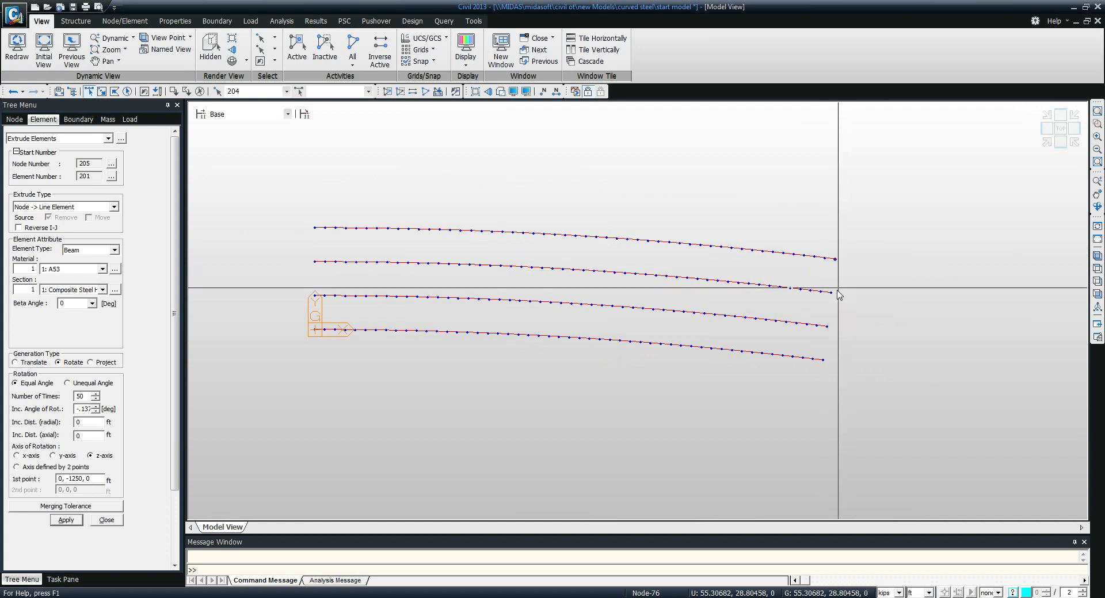
{"action": "left_click", "coordinate": [827, 326]}
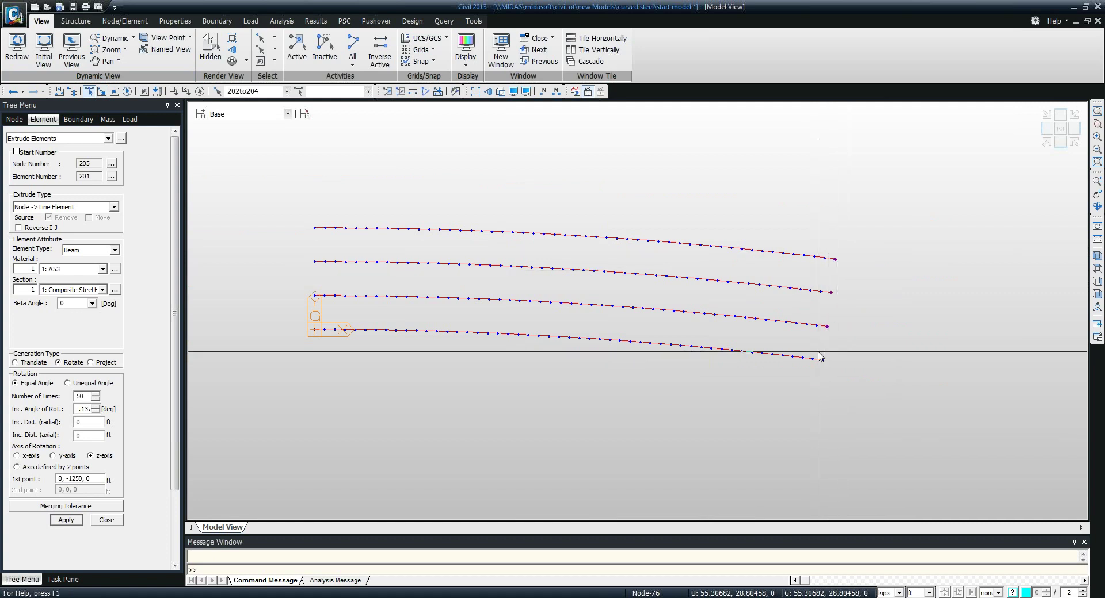
Switch to Excel and add a span 2 row in row 17, calculated in H17 with =H11/60
{"action": "key", "text": "alt+Tab"}
{"action": "left_click", "coordinate": [284, 289]}
{"action": "left_click", "coordinate": [220, 289]}
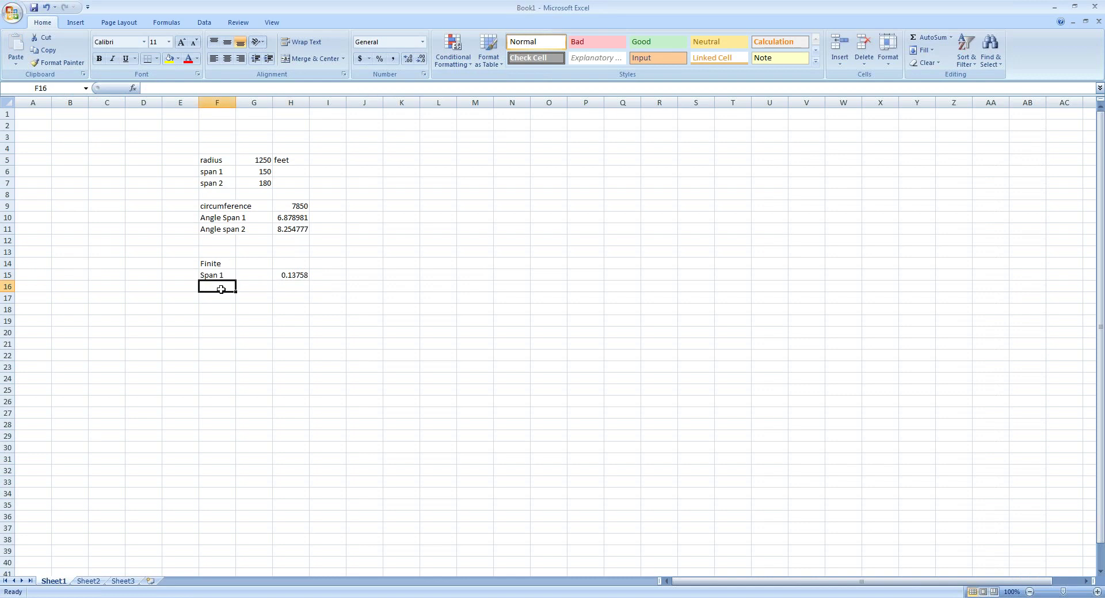
{"action": "key", "text": "Down"}
{"action": "type", "text": "s"}
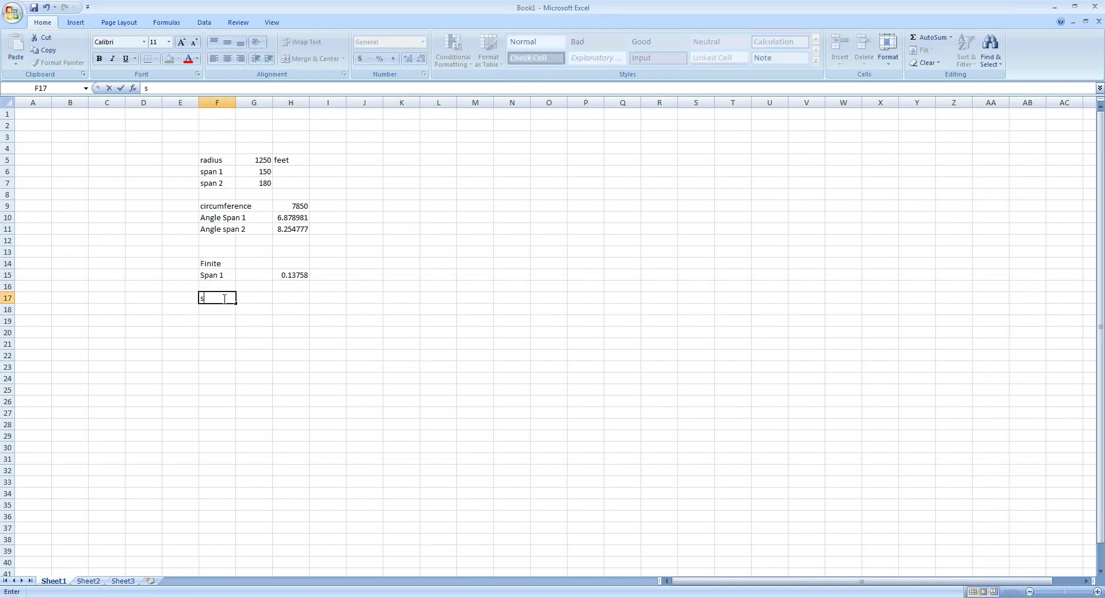
{"action": "type", "text": "pan 2"}
{"action": "key", "text": "Tab"}
{"action": "key", "text": "Tab"}
{"action": "type", "text": "="}
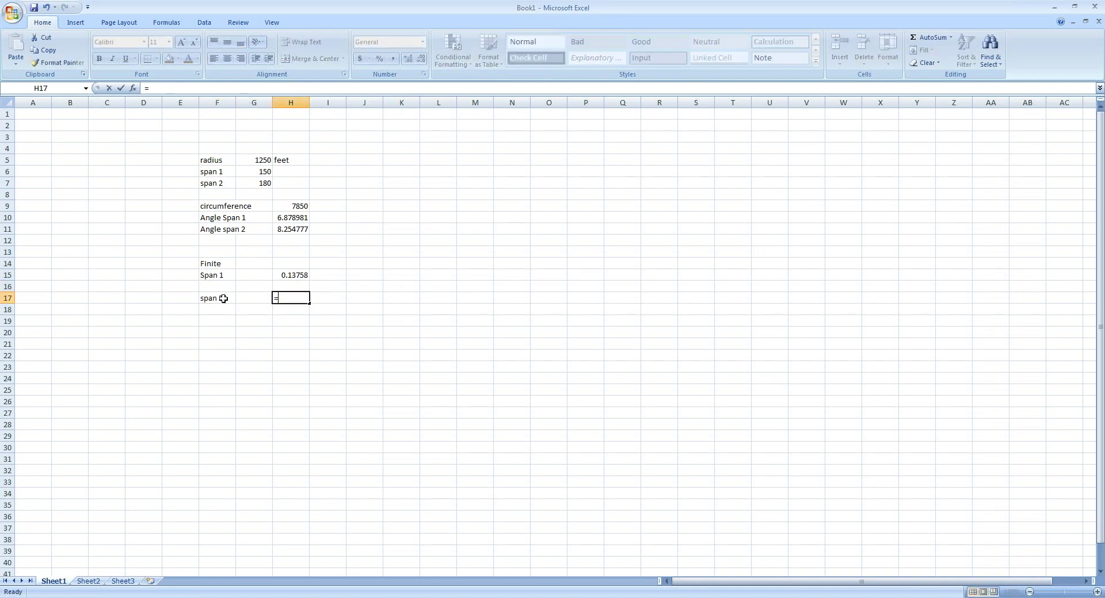
{"action": "left_click", "coordinate": [283, 227]}
{"action": "type", "text": "/60"}
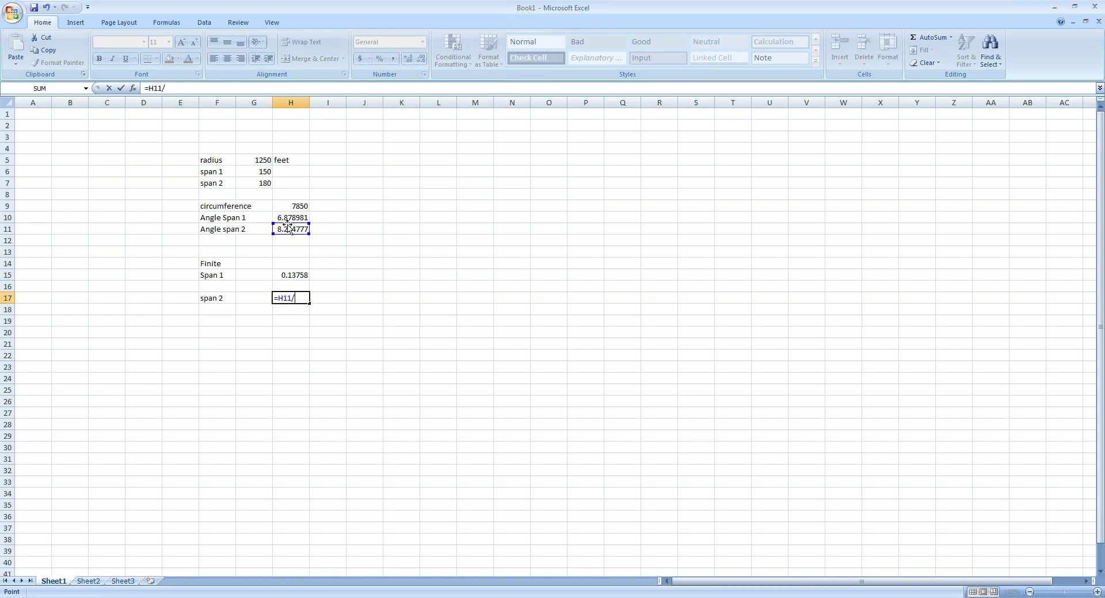
{"action": "key", "text": "Return"}
Copy the span 2 increment from H17, then in midas Civil extrude the selected end nodes by rotation 60 times
{"action": "left_click", "coordinate": [294, 294]}
{"action": "key", "text": "ctrl+c"}
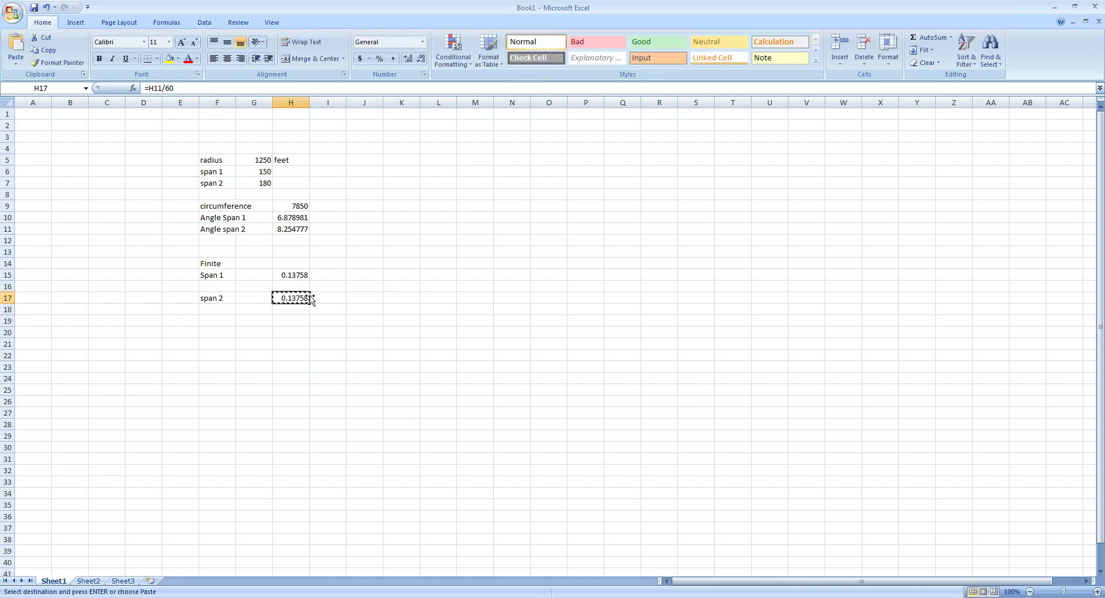
{"action": "key", "text": "alt+Tab"}
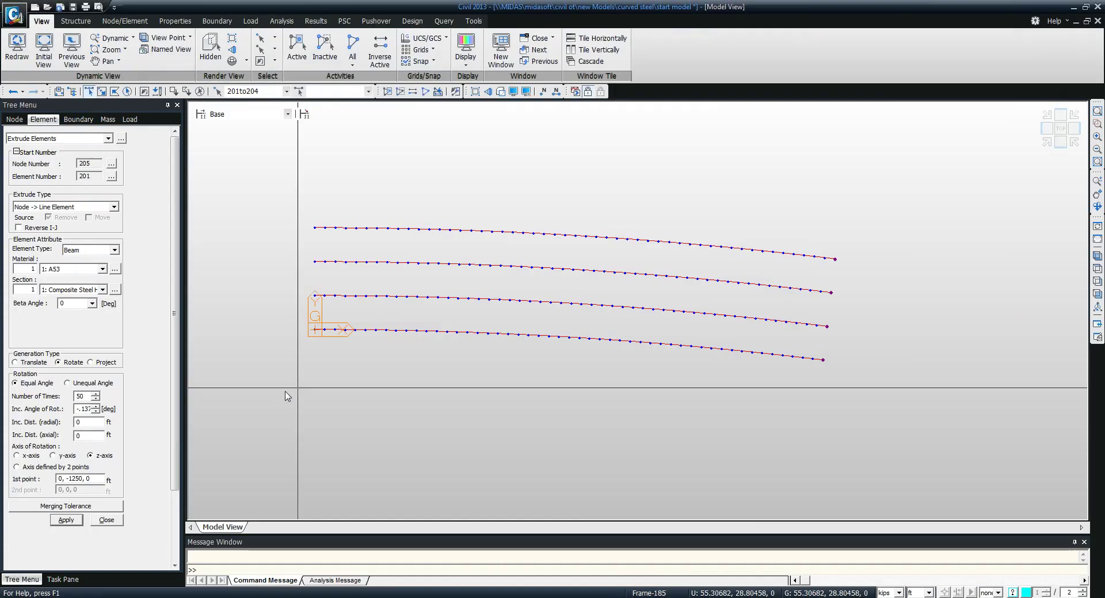
{"action": "double_click", "coordinate": [81, 397]}
{"action": "type", "text": "60"}
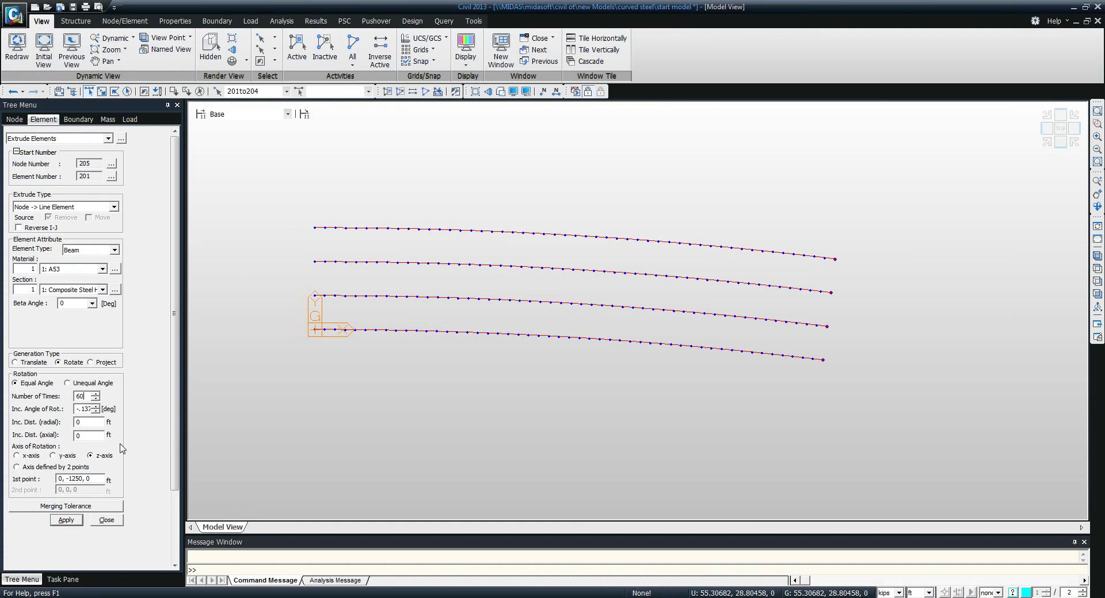
{"action": "left_click", "coordinate": [65, 521]}
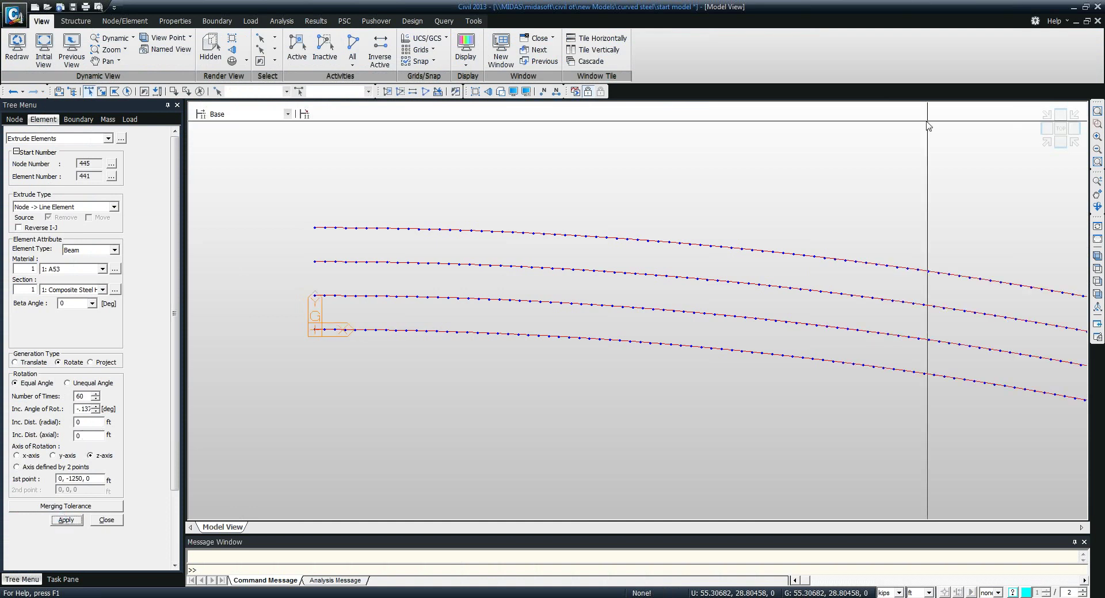
{"action": "left_click", "coordinate": [1059, 127]}
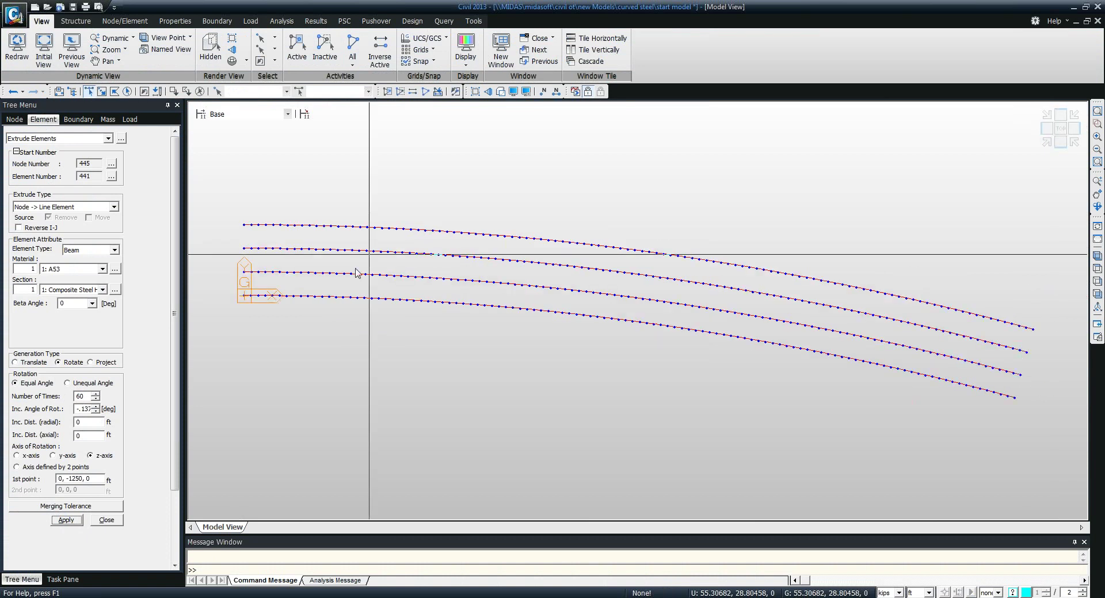
Close the element extrusion settings and preview both spans with hidden rendering, returning to the plain line display
{"action": "left_click", "coordinate": [118, 21]}
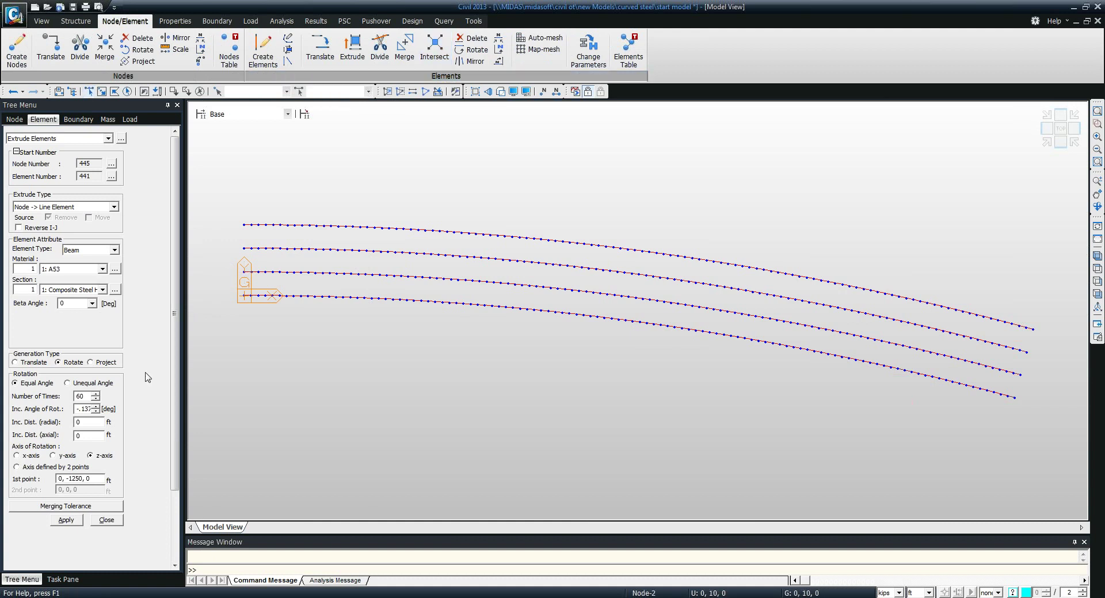
{"action": "left_click", "coordinate": [58, 362]}
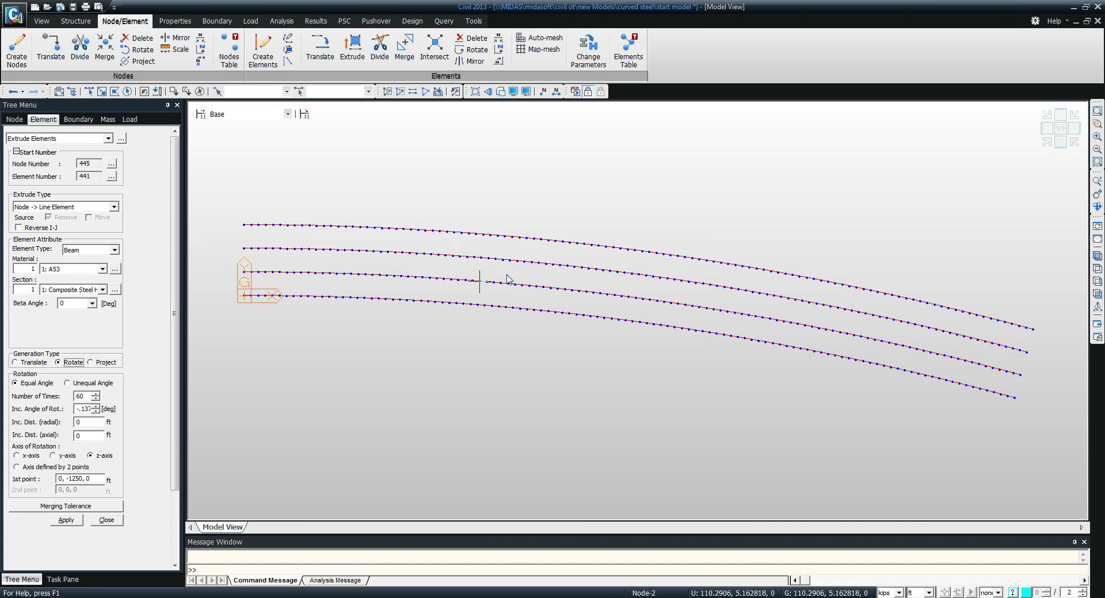
{"action": "left_click", "coordinate": [114, 523]}
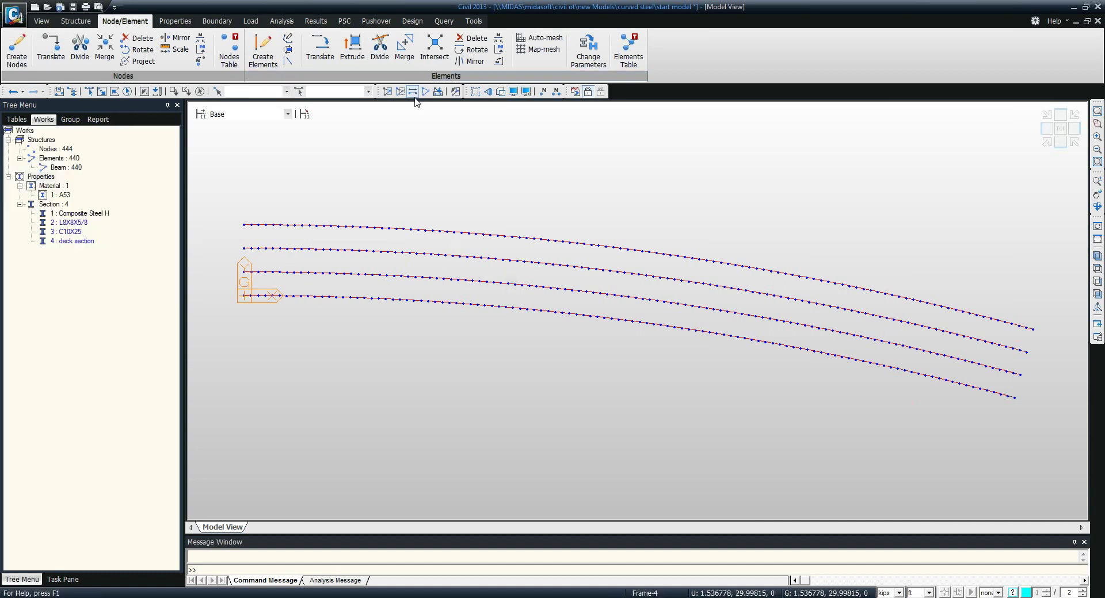
{"action": "left_click", "coordinate": [500, 92]}
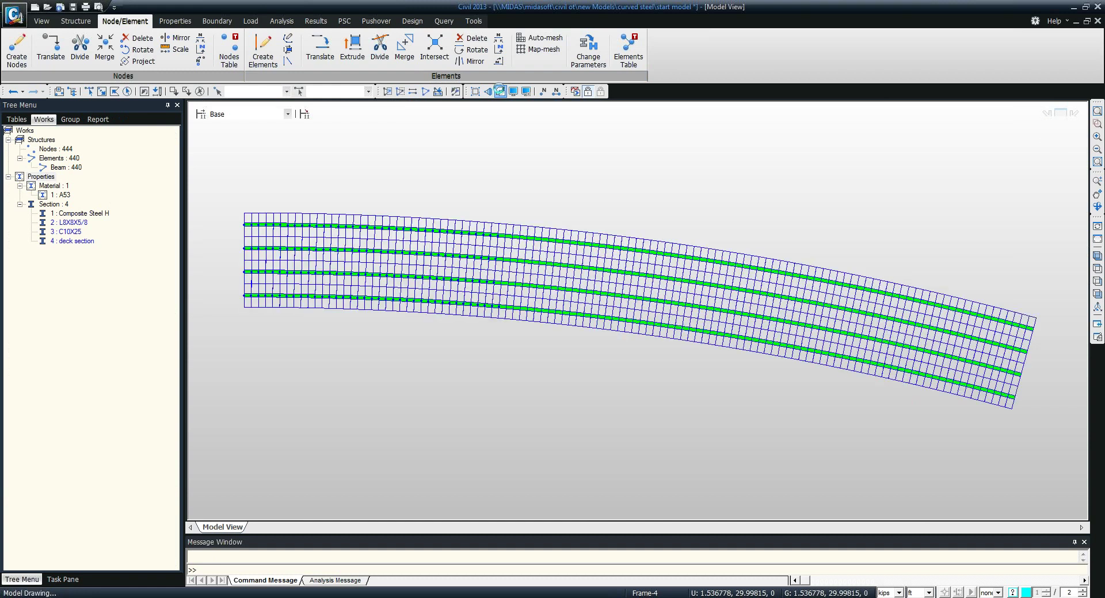
{"action": "left_click", "coordinate": [500, 92]}
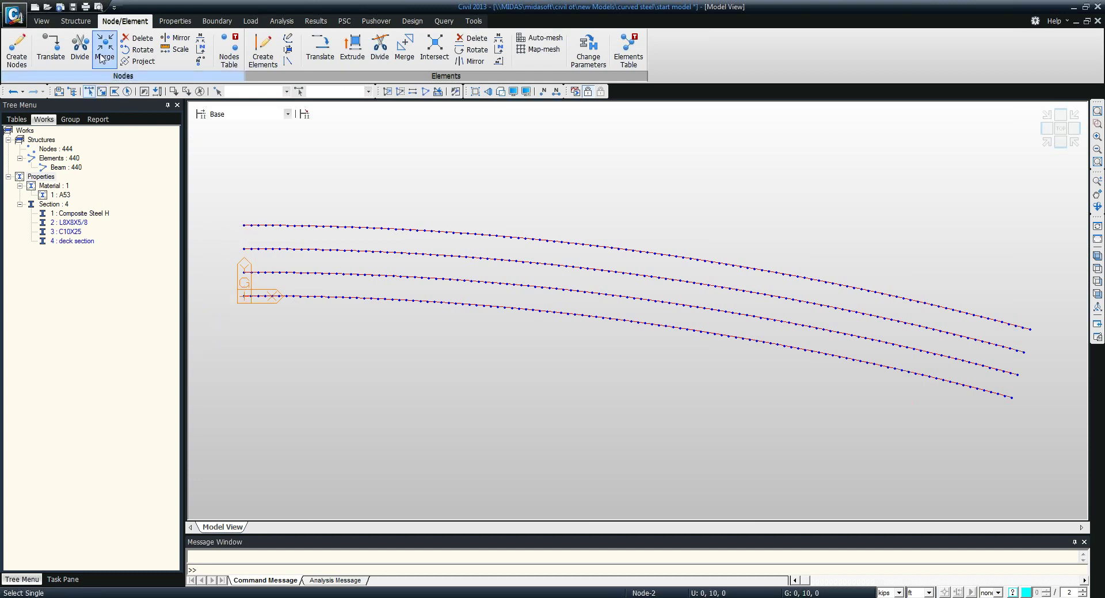
Check the bracing sections on the Curved Bridge slide and create a transverse C10X25 beam joining the four girders' start nodes in midas Civil
{"action": "left_click", "coordinate": [263, 51]}
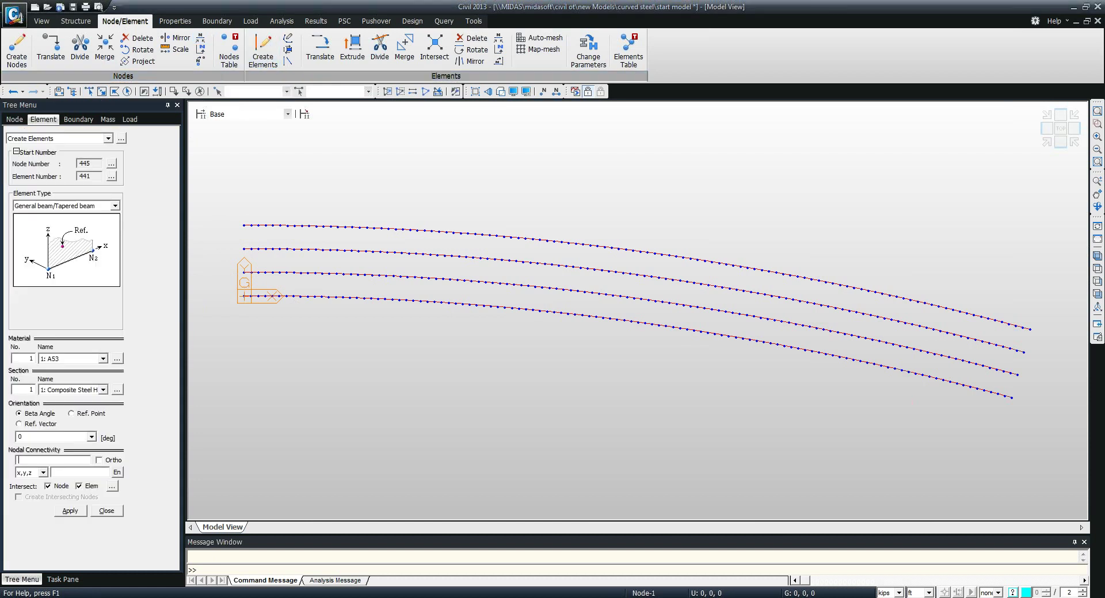
{"action": "left_click", "coordinate": [202, 593]}
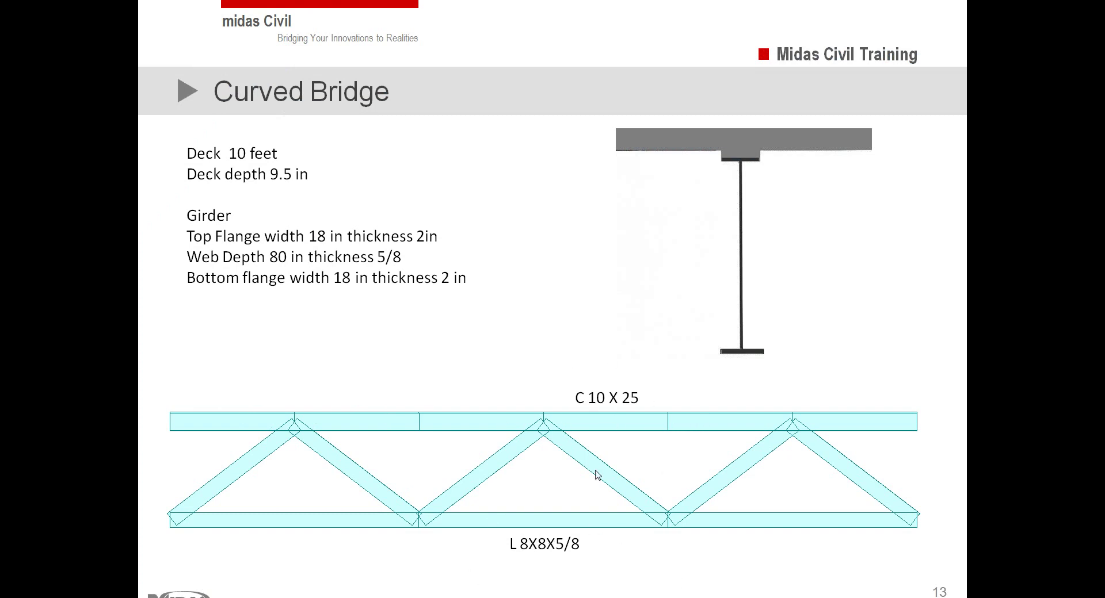
{"action": "key", "text": "alt+Tab"}
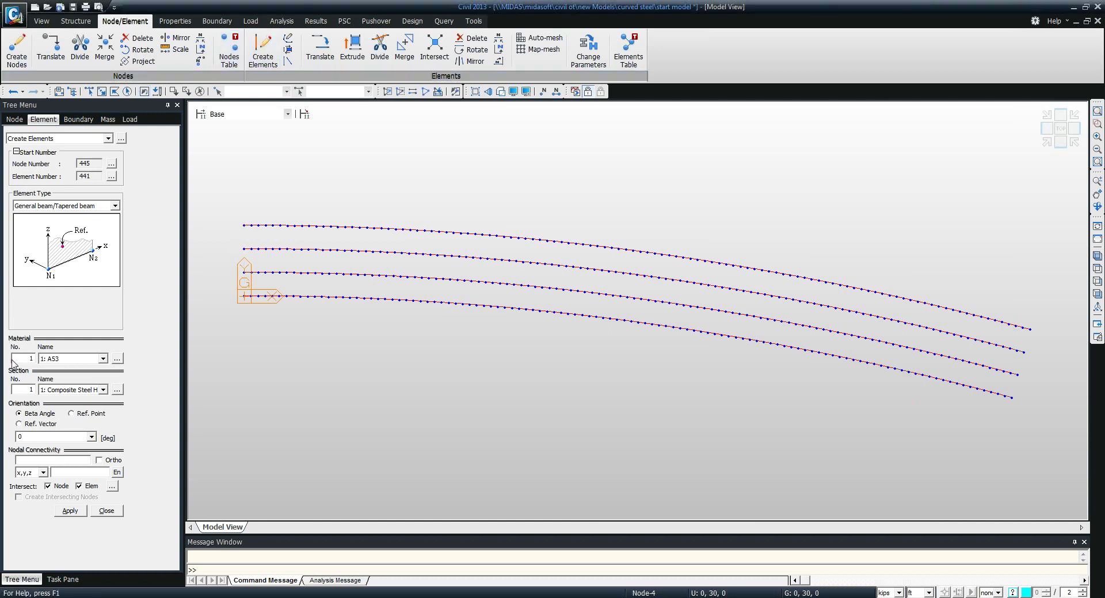
{"action": "left_click", "coordinate": [69, 390]}
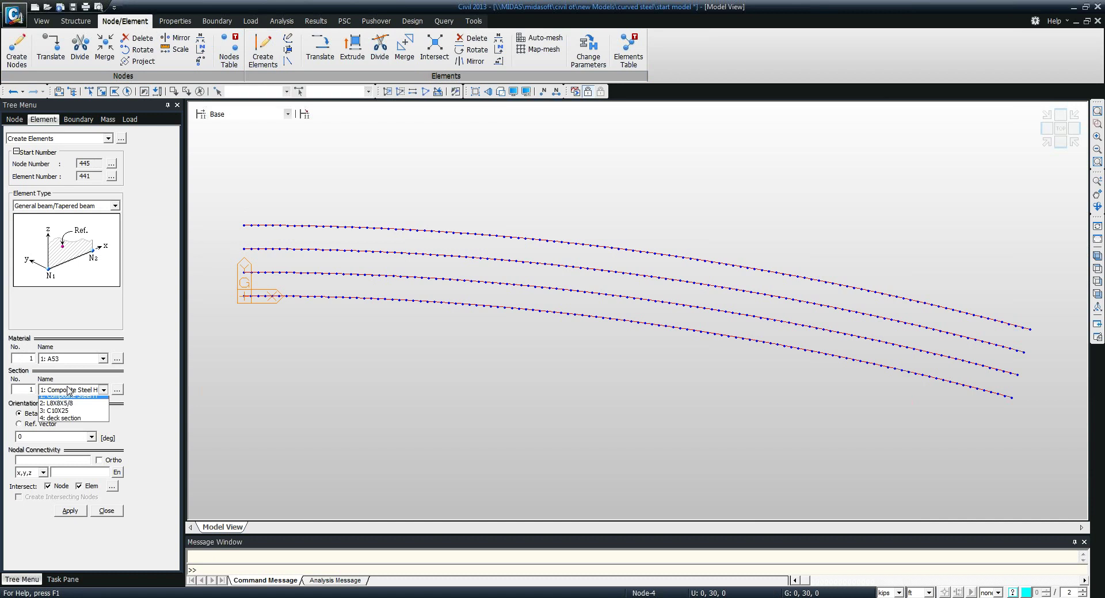
{"action": "left_click", "coordinate": [76, 415]}
{"action": "left_click", "coordinate": [74, 461]}
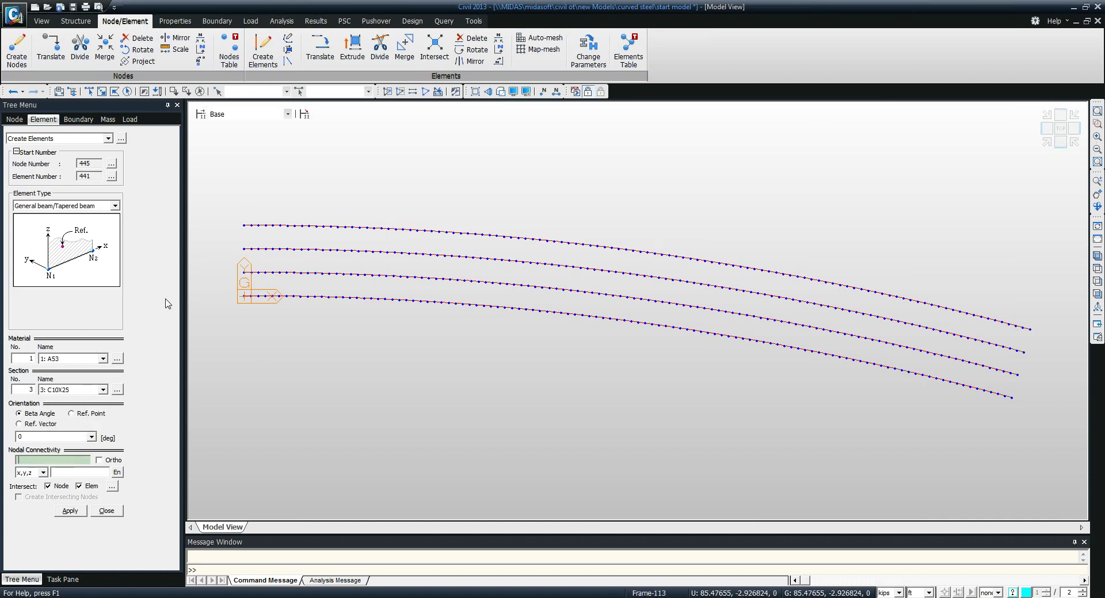
{"action": "left_click", "coordinate": [244, 296]}
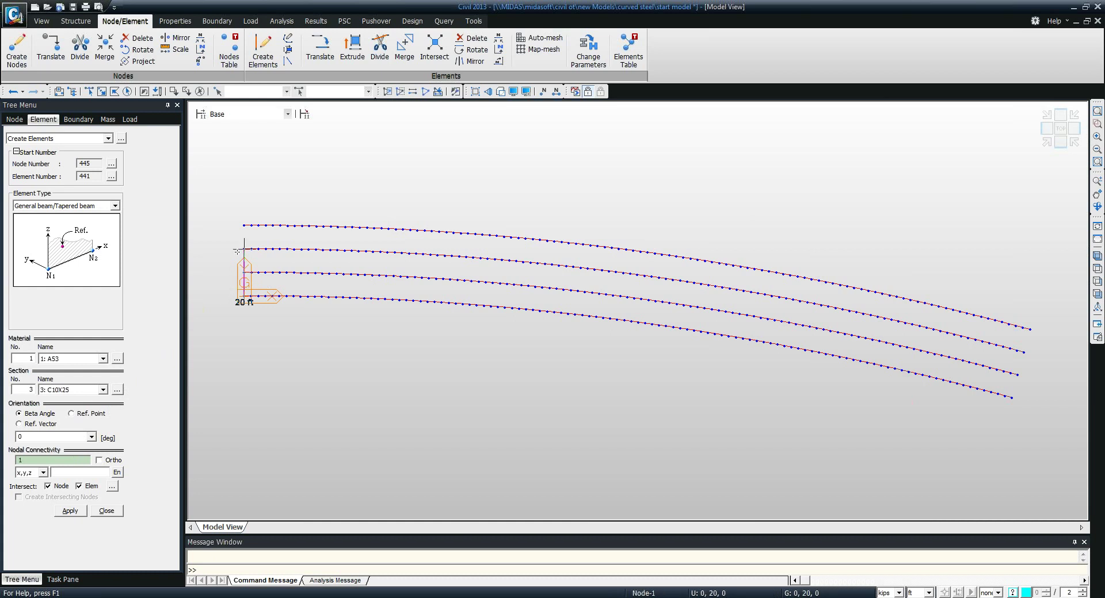
{"action": "left_click", "coordinate": [244, 225]}
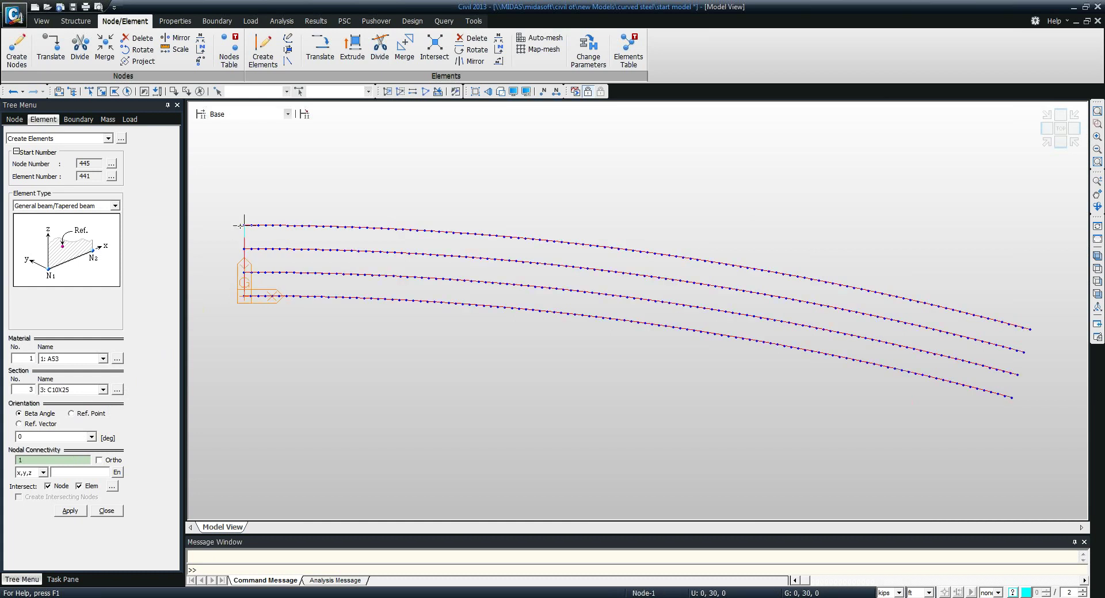
Copy the three transverse beam elements at the girders' start by an equal distance of 0, 0, -4 ft to form the bottom chord
{"action": "left_click", "coordinate": [1047, 144]}
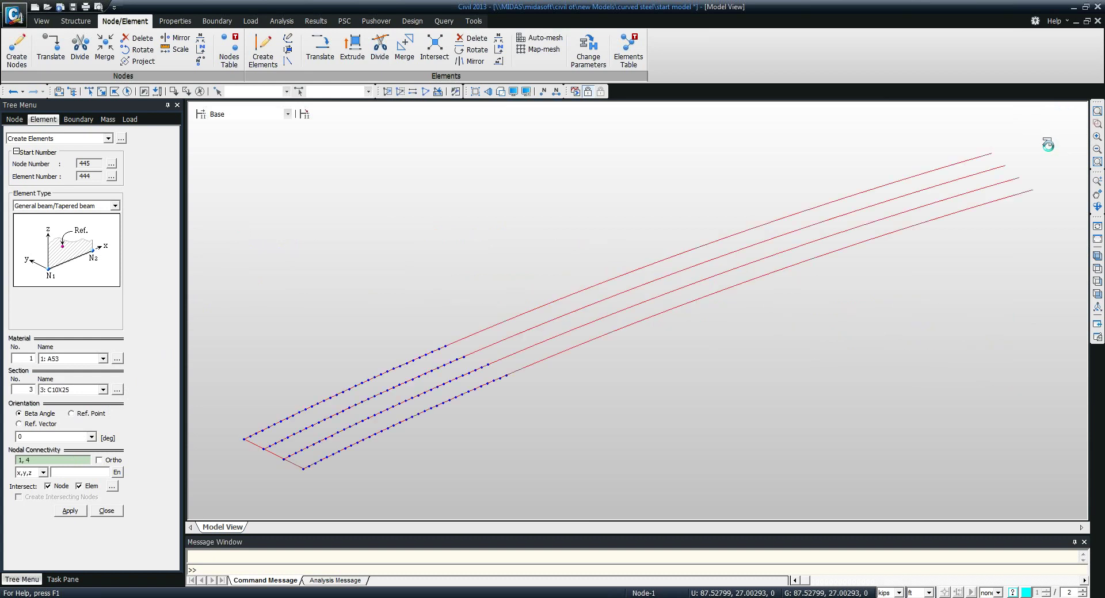
{"action": "left_click_drag", "start_coordinate": [247, 414], "coordinate": [320, 493]}
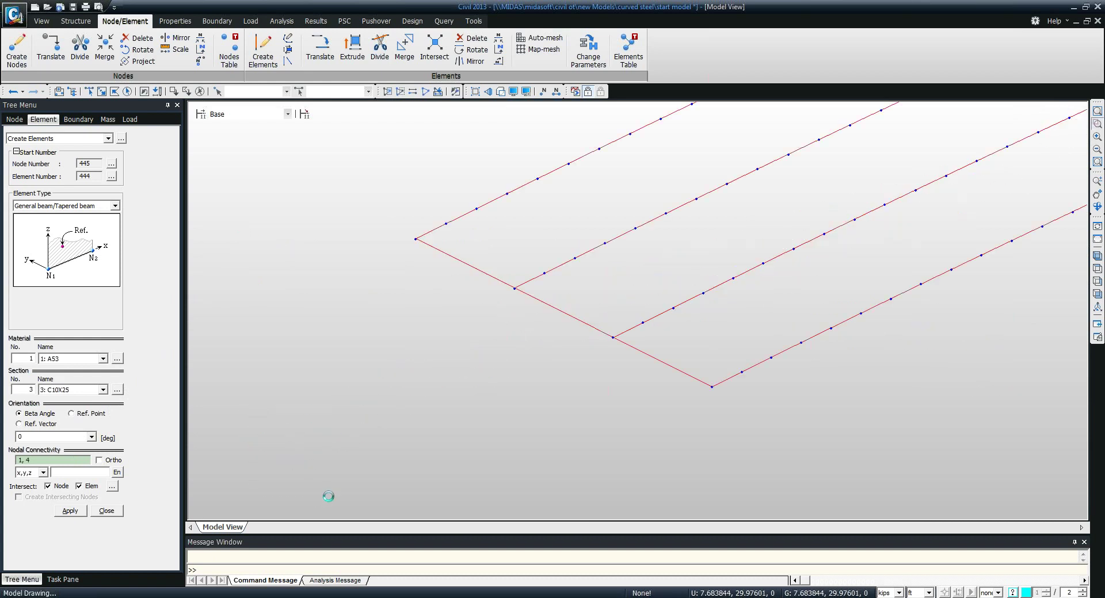
{"action": "scroll", "coordinate": [752, 420], "scroll_direction": "up", "scroll_amount": 2}
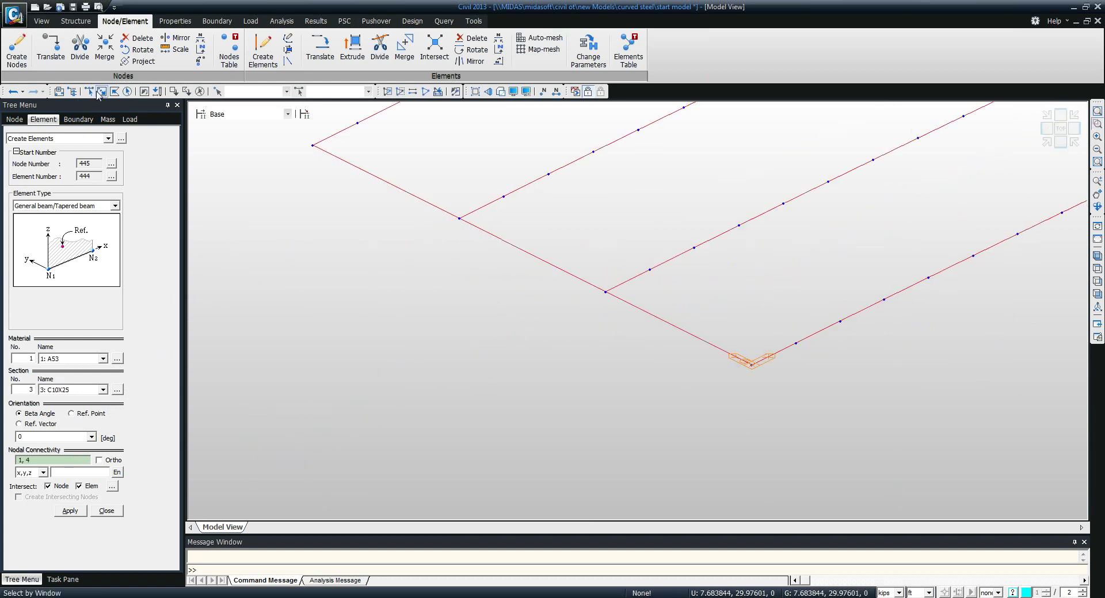
{"action": "left_click", "coordinate": [88, 91]}
{"action": "left_click", "coordinate": [383, 182]}
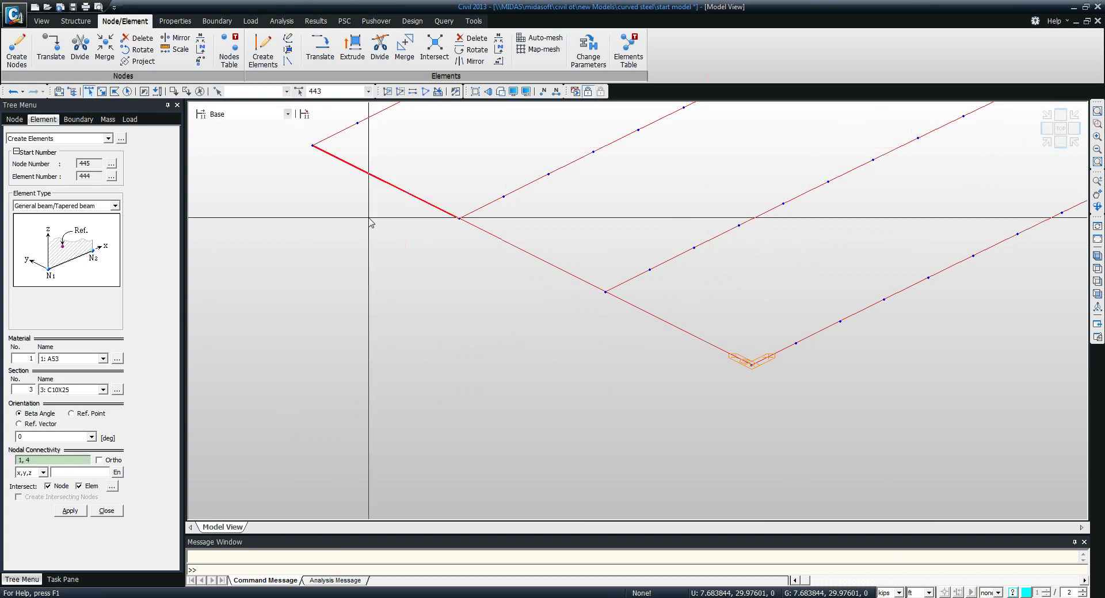
{"action": "left_click", "coordinate": [605, 290]}
{"action": "left_click", "coordinate": [610, 294]}
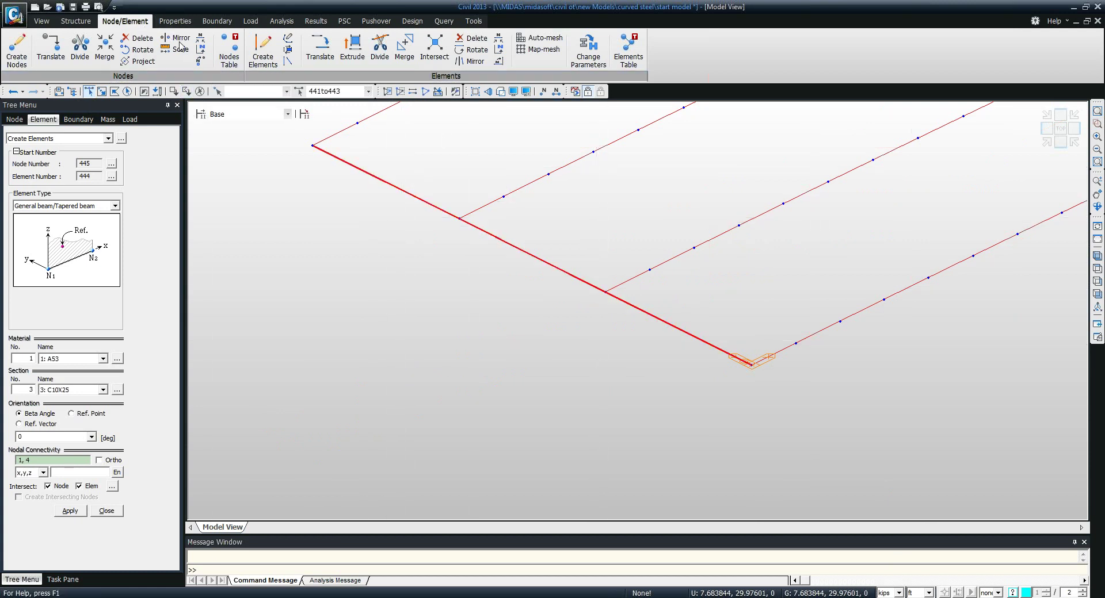
{"action": "left_click", "coordinate": [320, 46]}
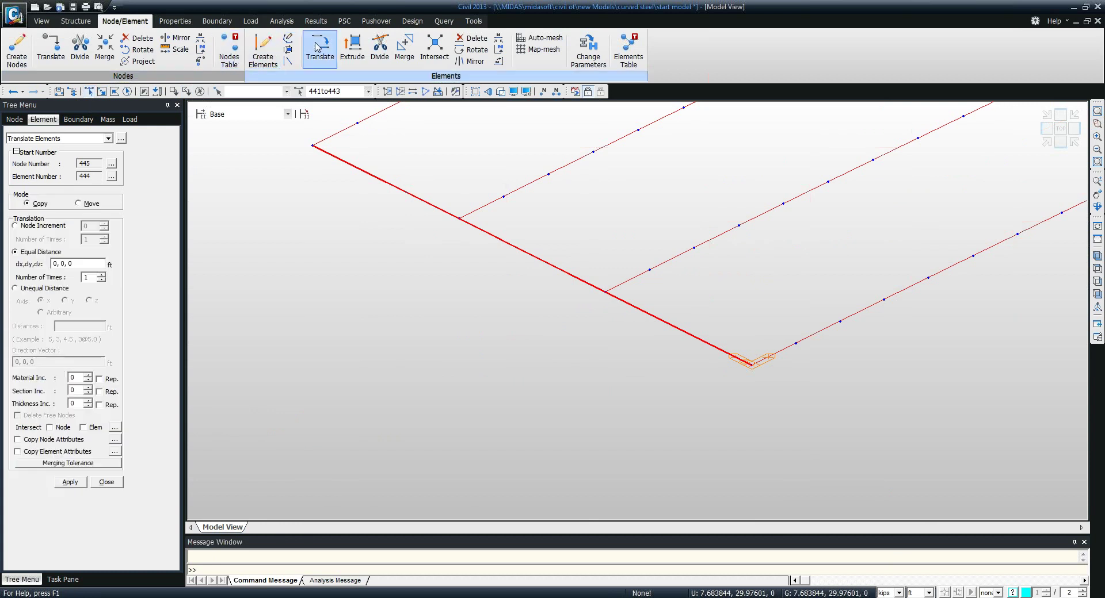
{"action": "left_click", "coordinate": [92, 263]}
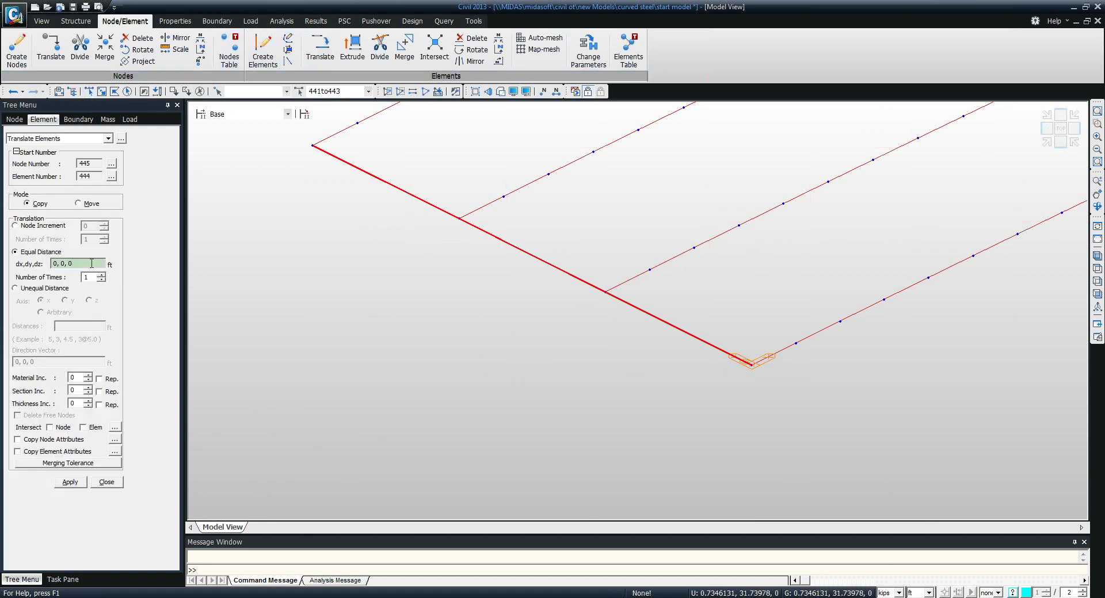
{"action": "type", "text": "0, 0,"}
{"action": "left_click", "coordinate": [78, 484]}
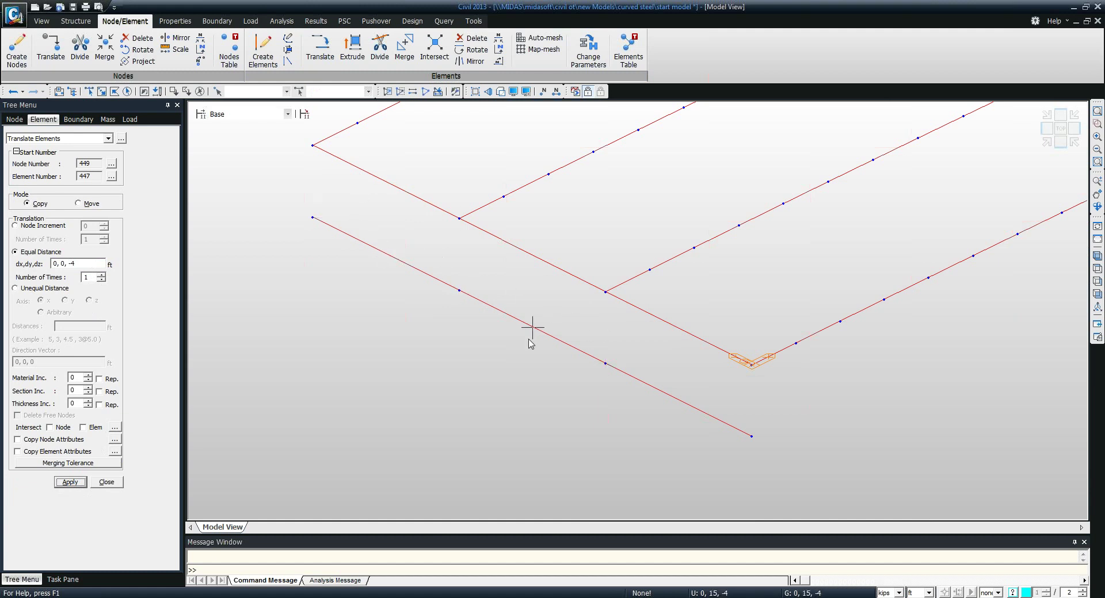
{"action": "left_click", "coordinate": [120, 484]}
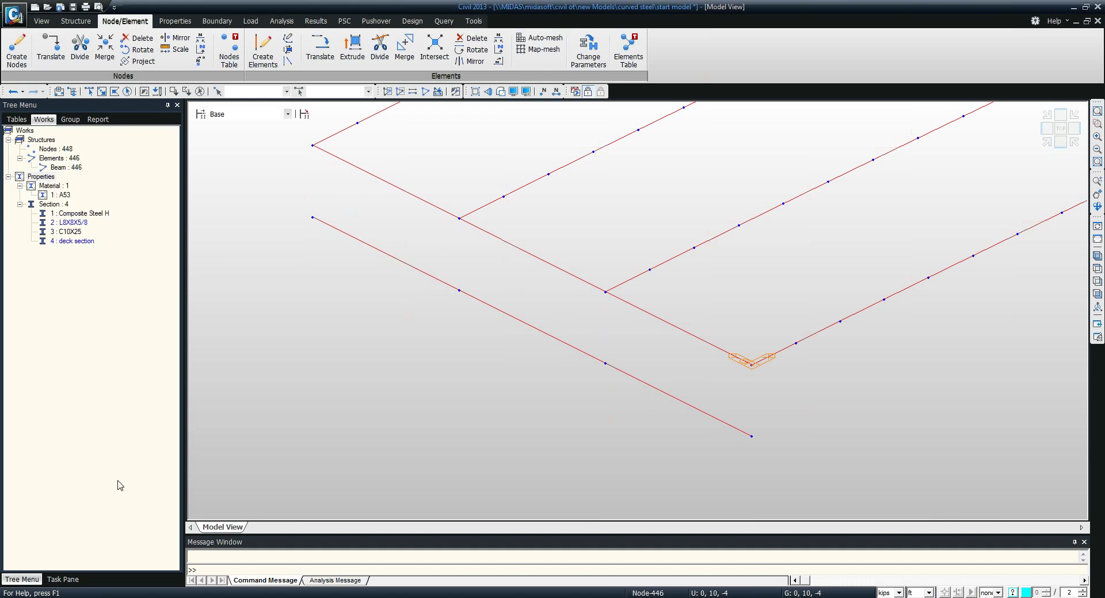
Assign section 2: L8X8X5/8 to the three bottom chord elements
{"action": "left_click", "coordinate": [88, 91]}
{"action": "left_click_drag", "start_coordinate": [309, 209], "coordinate": [466, 326]}
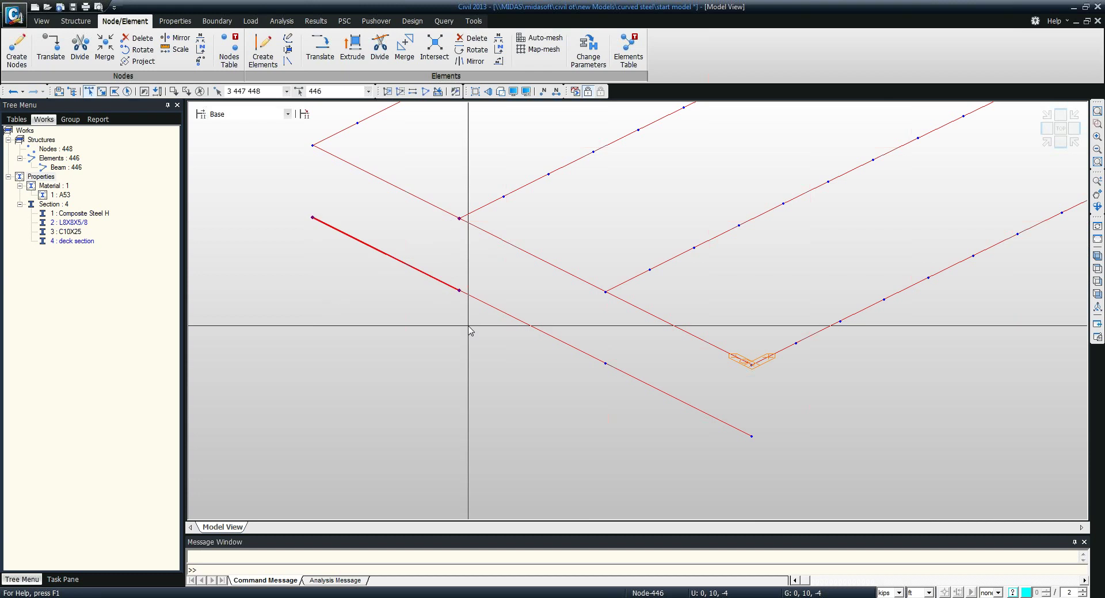
{"action": "left_click", "coordinate": [622, 372]}
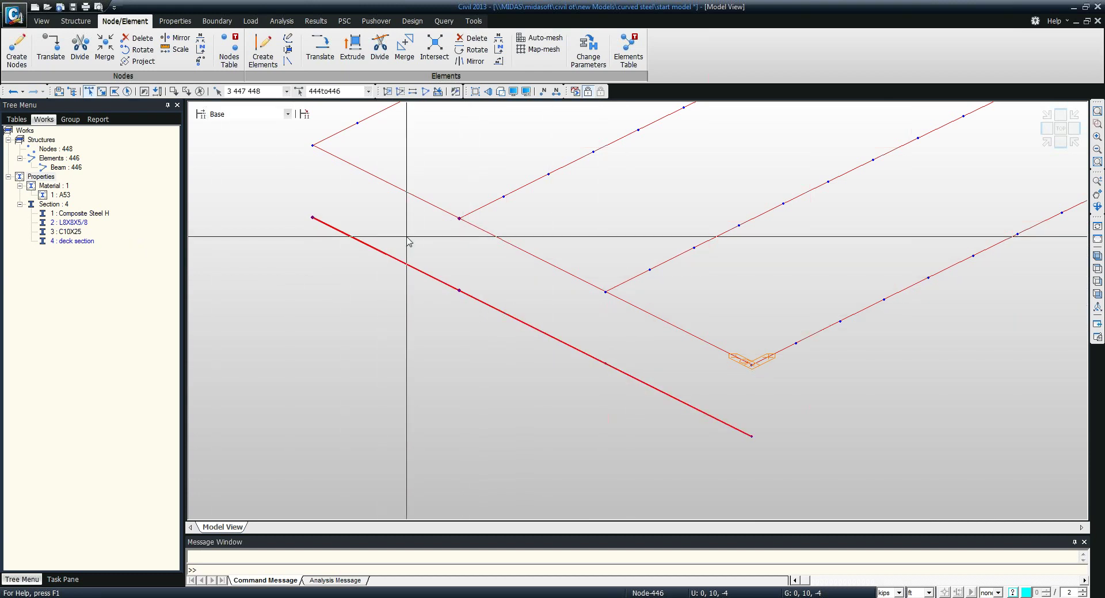
{"action": "mouse_move", "coordinate": [69, 222]}
{"action": "left_mouse_down"}
{"action": "mouse_move", "coordinate": [237, 240]}
{"action": "mouse_move", "coordinate": [321, 295]}
{"action": "left_mouse_up"}
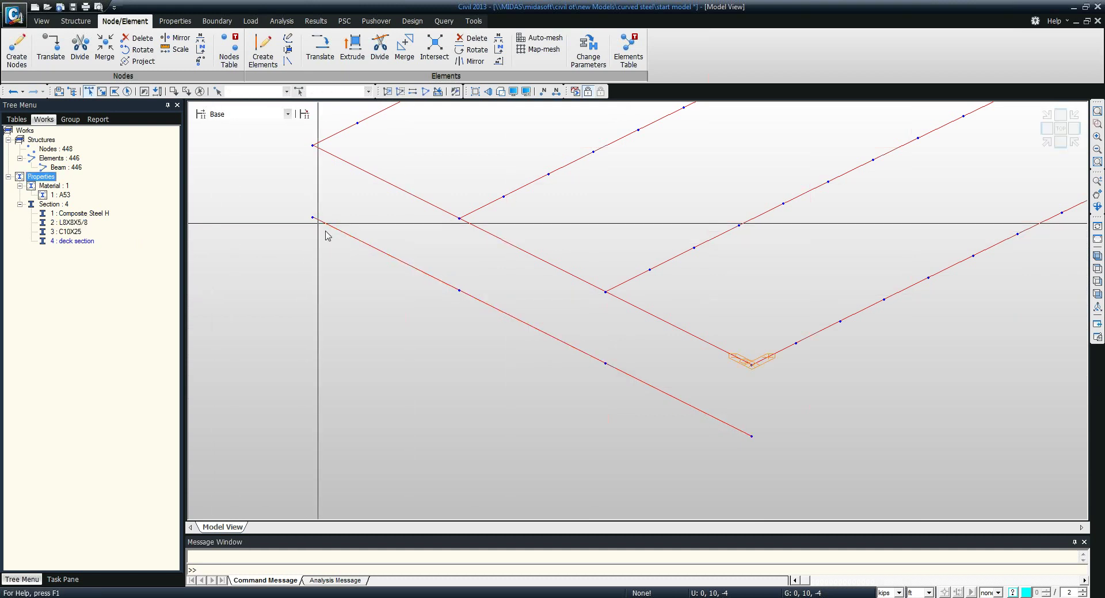
Create the zigzag diagonal beam elements with section 2: L8X8X5/8, running between the bottom chord nodes and the midpoints of the three top chord elements
{"action": "left_click", "coordinate": [263, 51]}
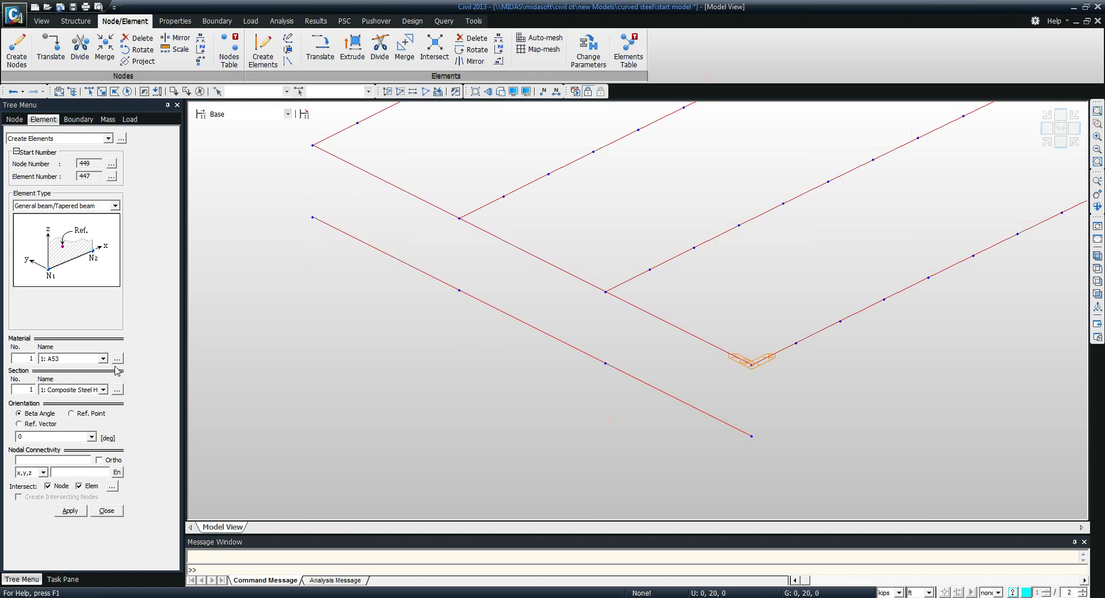
{"action": "left_click", "coordinate": [92, 390]}
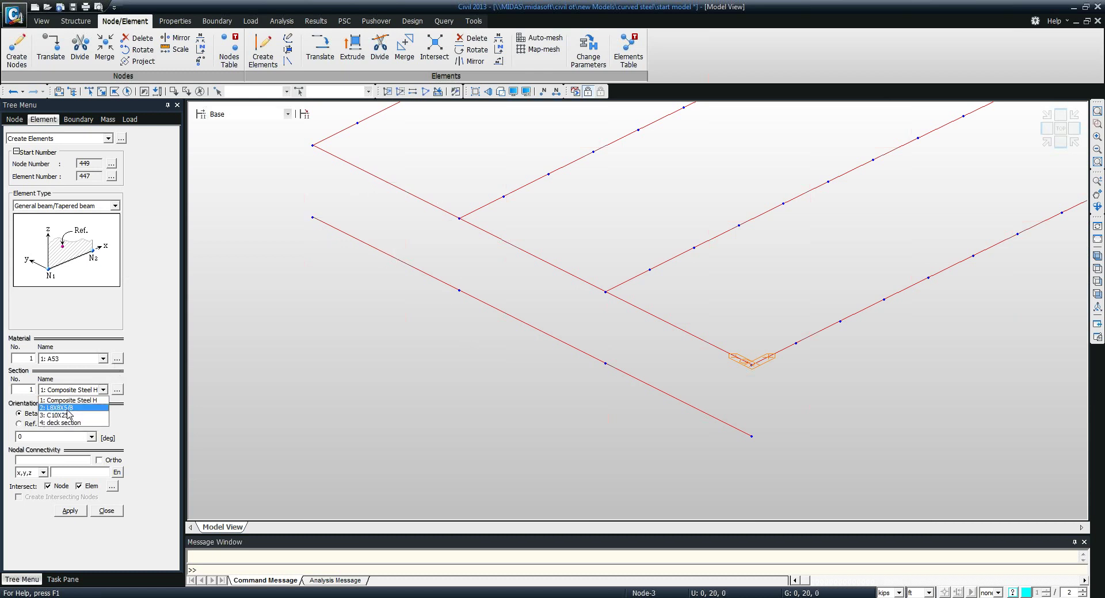
{"action": "left_click", "coordinate": [67, 410]}
{"action": "left_click", "coordinate": [67, 461]}
{"action": "left_click", "coordinate": [313, 217]}
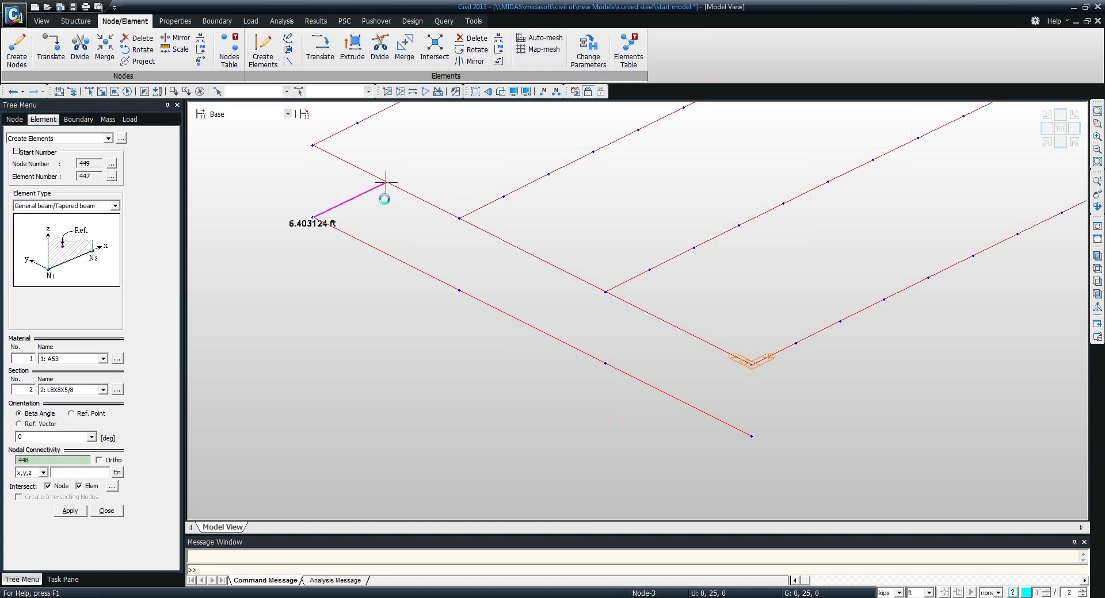
{"action": "left_click", "coordinate": [385, 182]}
{"action": "left_click", "coordinate": [459, 290]}
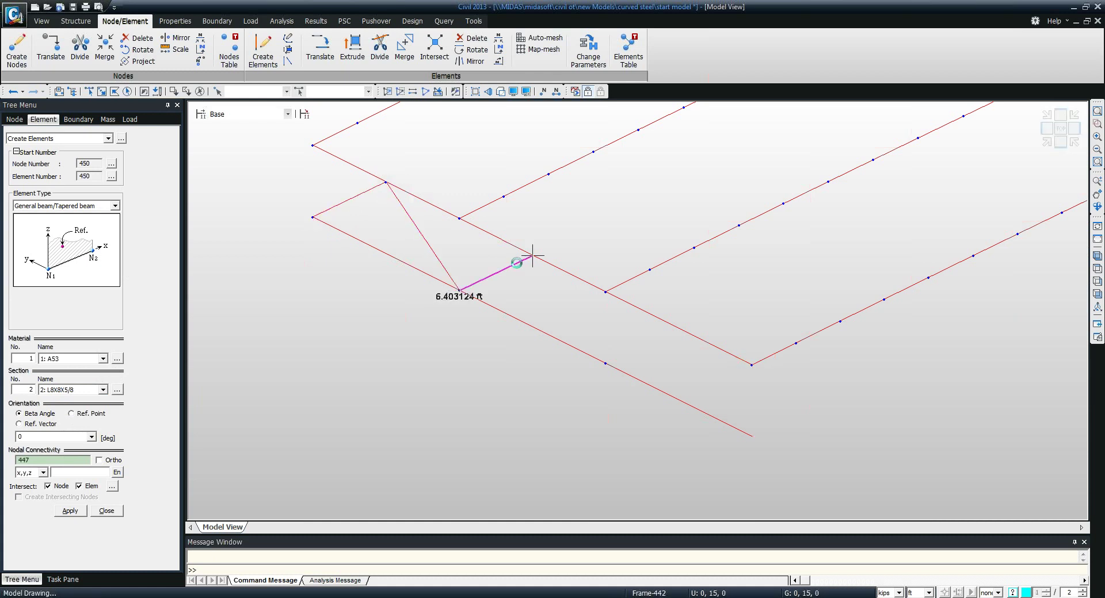
{"action": "left_click", "coordinate": [532, 255]}
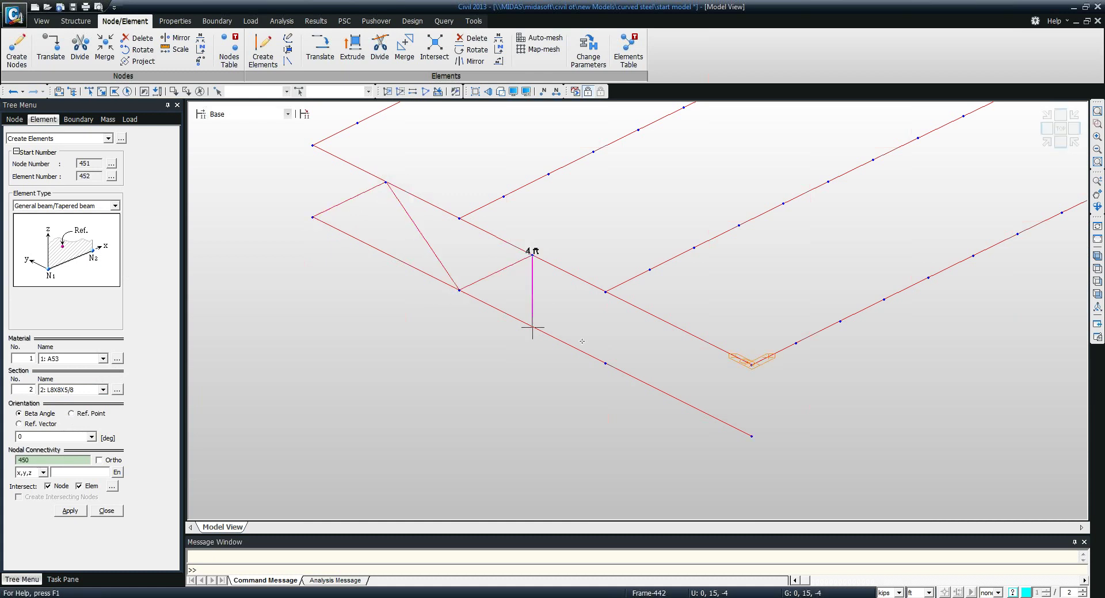
{"action": "left_click", "coordinate": [605, 363]}
{"action": "left_click", "coordinate": [679, 327]}
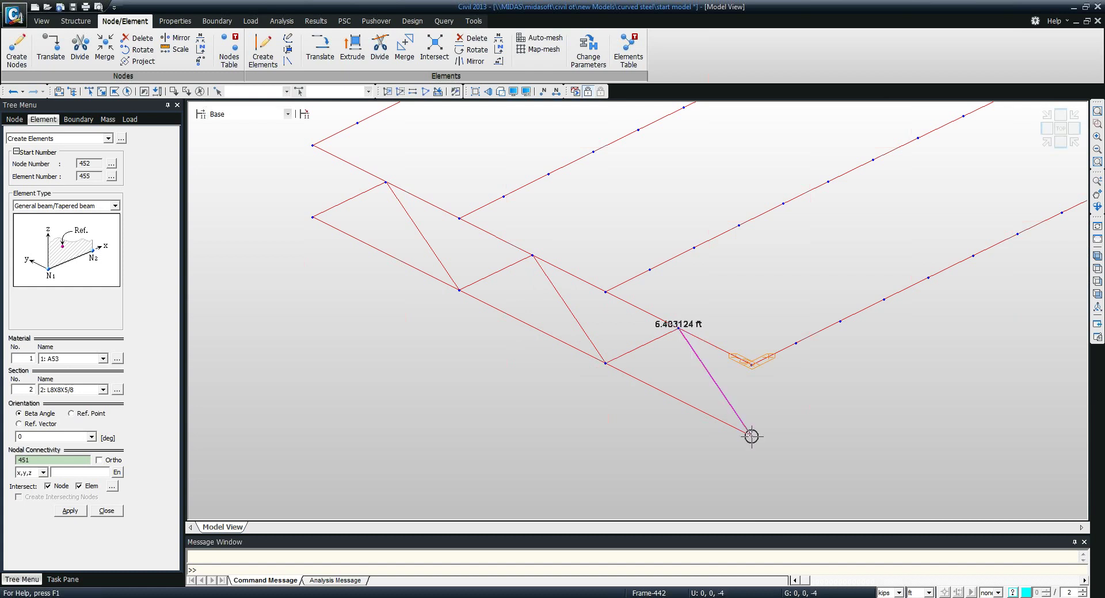
{"action": "left_click", "coordinate": [752, 436]}
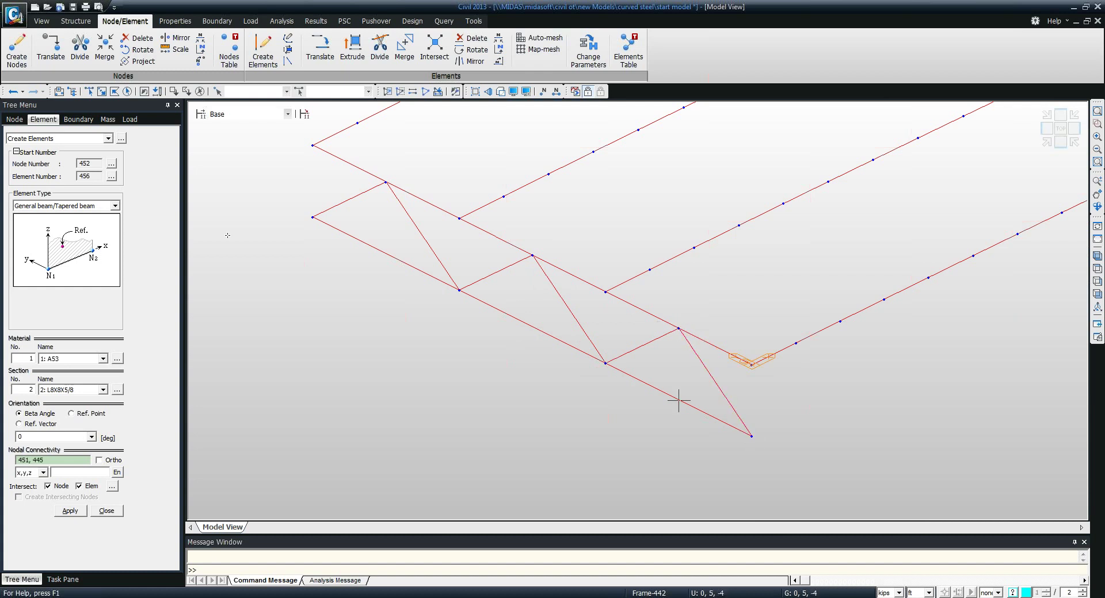
{"action": "left_click", "coordinate": [107, 514]}
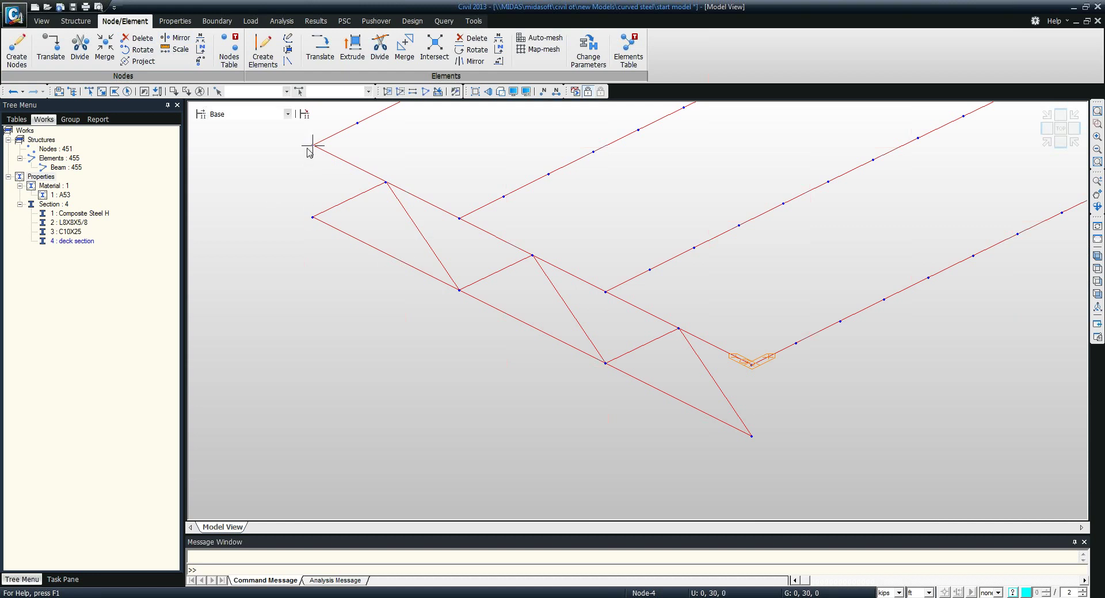
Add a Rigid type elastic link between nodes 4 and 448, joining the top and bottom chords at the outer end of the cross frame
{"action": "left_click", "coordinate": [89, 90]}
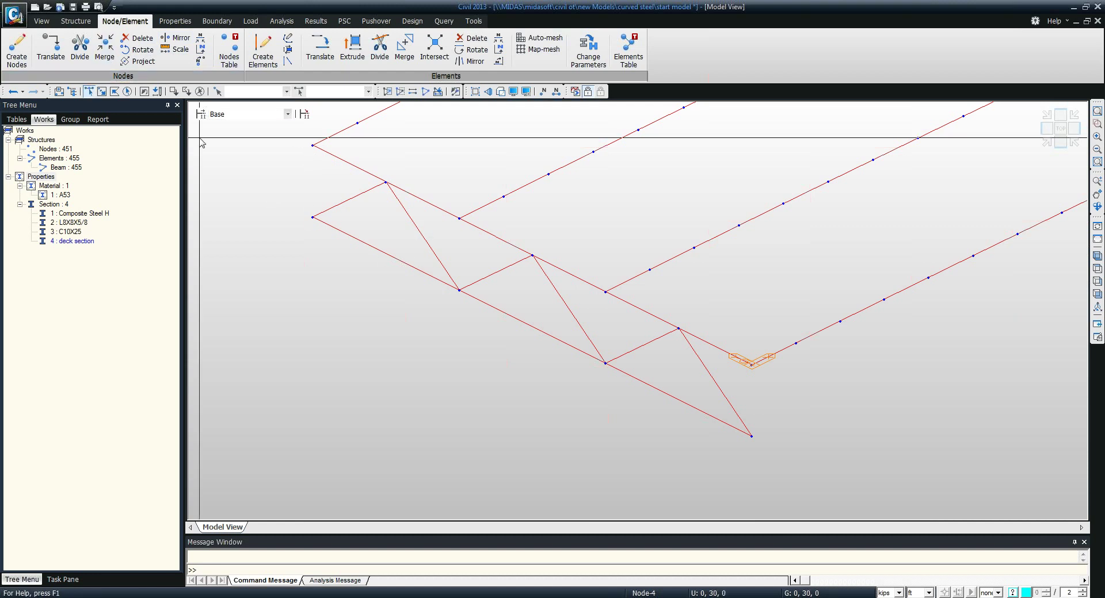
{"action": "left_click", "coordinate": [312, 146]}
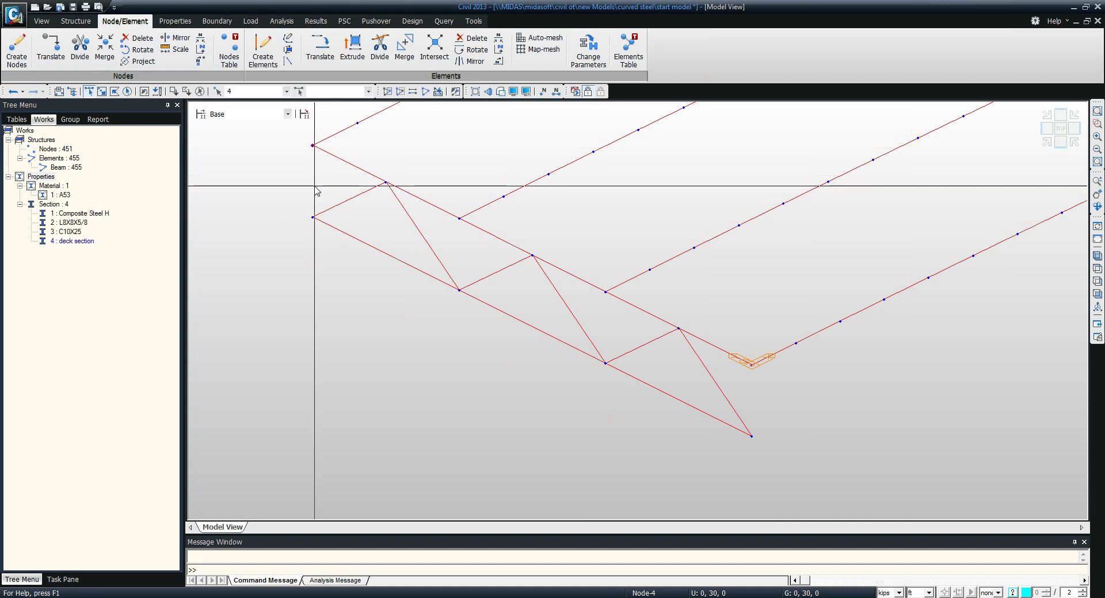
{"action": "left_click", "coordinate": [312, 218]}
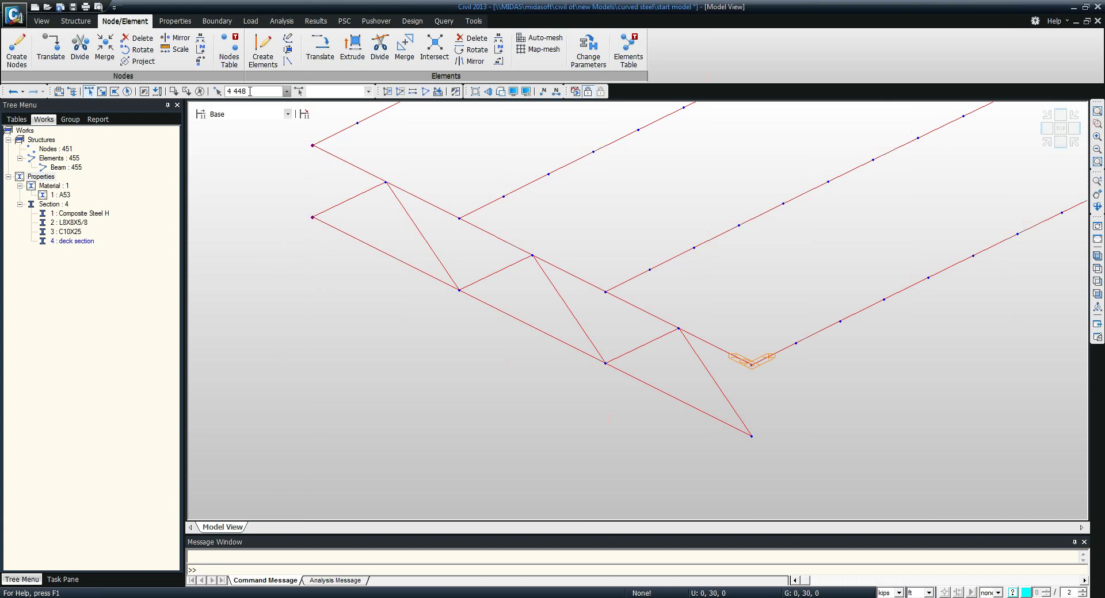
{"action": "left_click", "coordinate": [218, 23]}
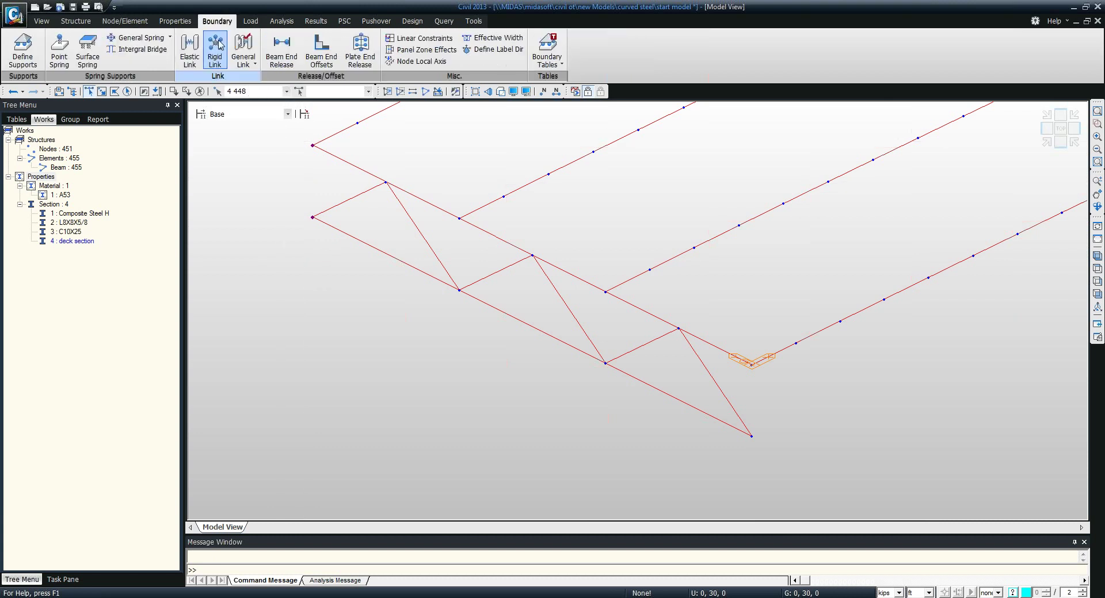
{"action": "left_click", "coordinate": [193, 50]}
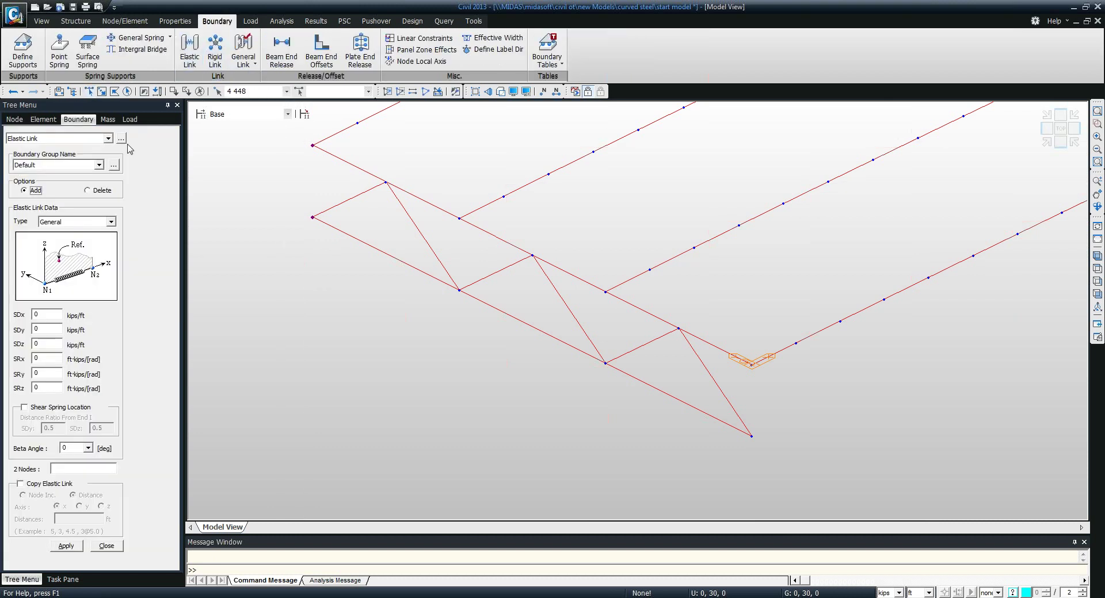
{"action": "left_click", "coordinate": [110, 222]}
{"action": "left_click", "coordinate": [69, 238]}
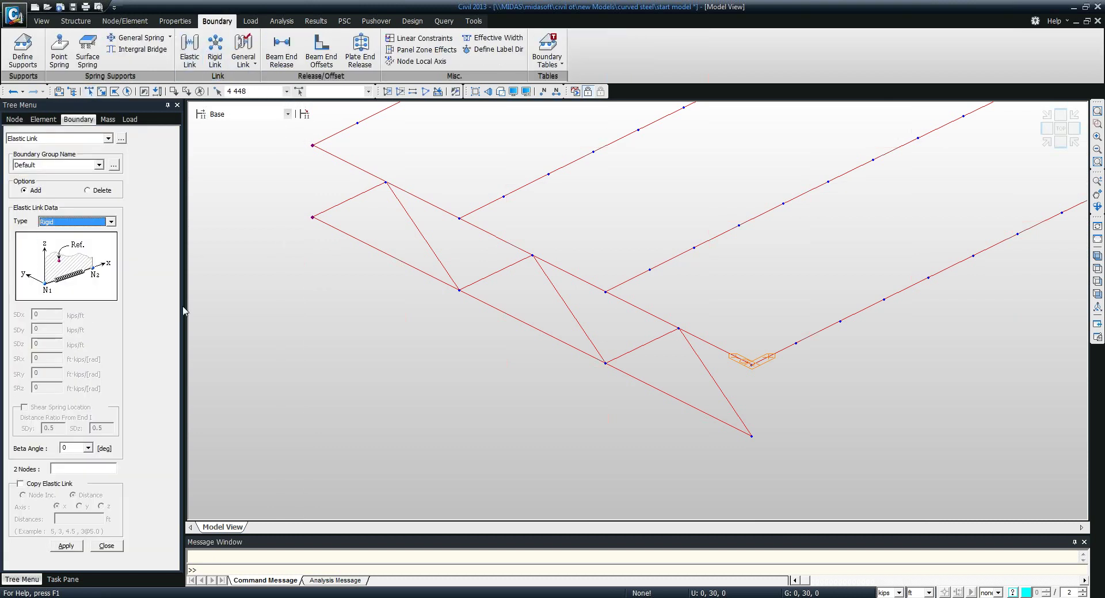
{"action": "left_click", "coordinate": [100, 468]}
{"action": "left_click", "coordinate": [312, 146]}
{"action": "left_click", "coordinate": [312, 217]}
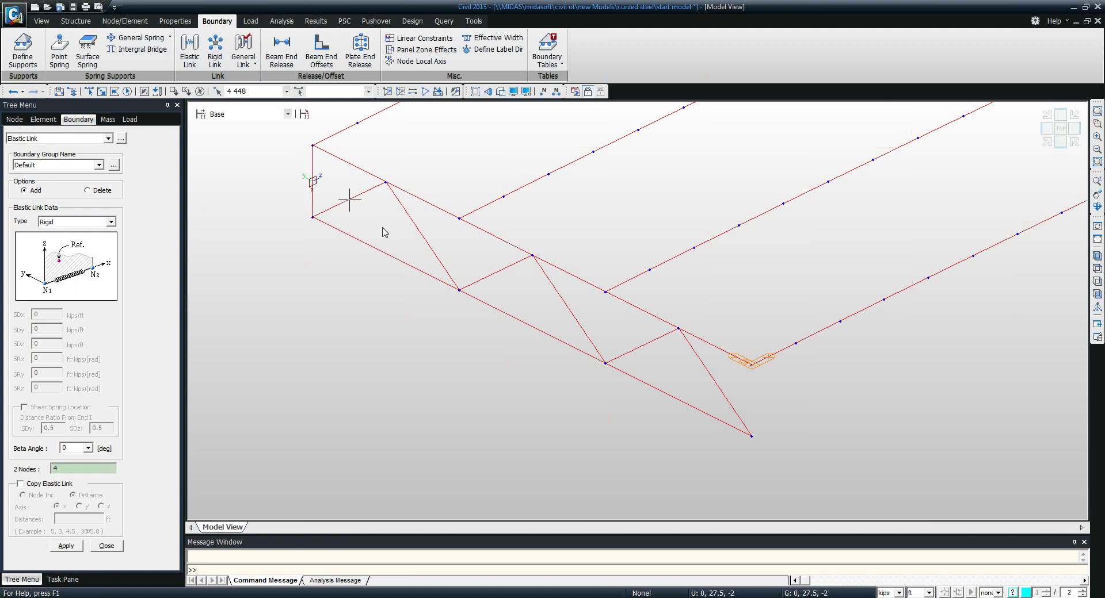
Add rigid elastic links between the top and bottom chord nodes at the other three girders
{"action": "left_click", "coordinate": [459, 219]}
{"action": "left_click", "coordinate": [460, 290]}
{"action": "left_click", "coordinate": [606, 291]}
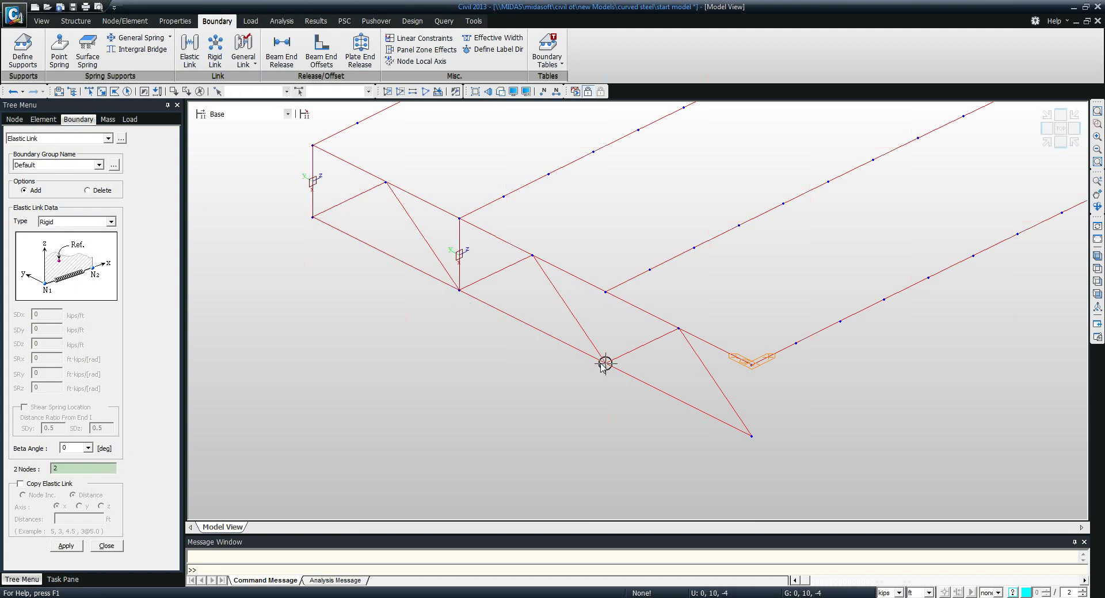
{"action": "left_click", "coordinate": [605, 363]}
{"action": "left_click", "coordinate": [751, 364]}
{"action": "left_click", "coordinate": [751, 435]}
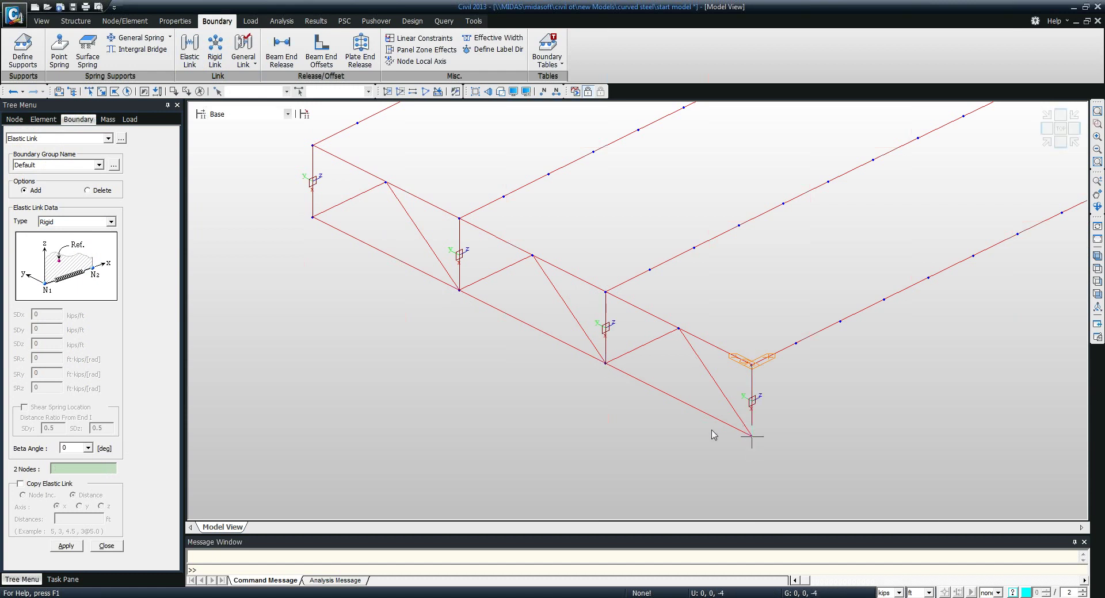
Select the whole cross frame at the start of the girders and open Rotate Elements for it
{"action": "left_click", "coordinate": [89, 91]}
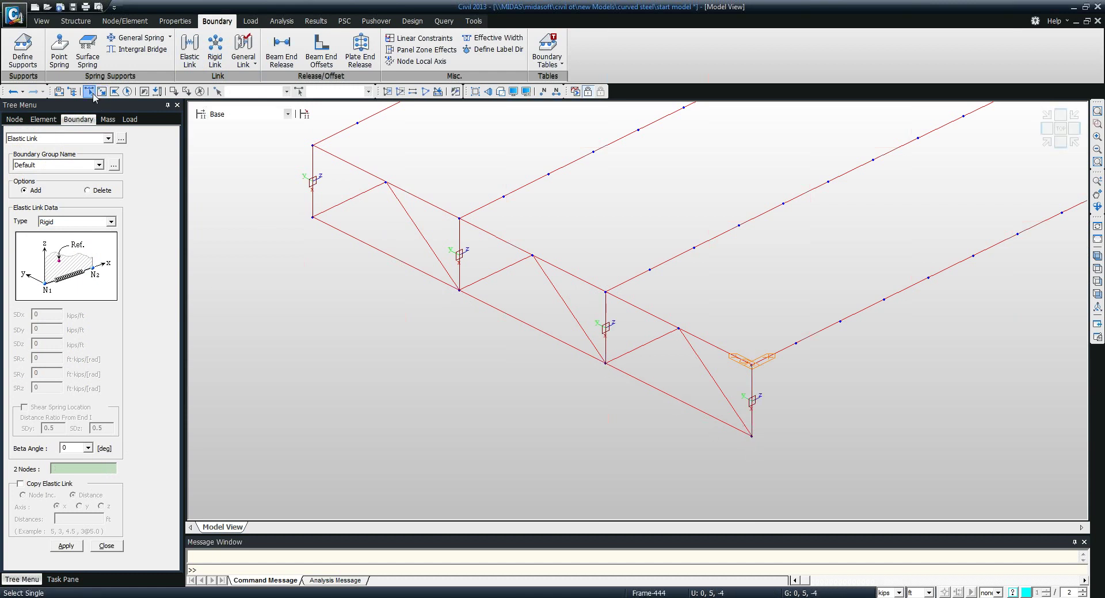
{"action": "left_click", "coordinate": [1061, 128]}
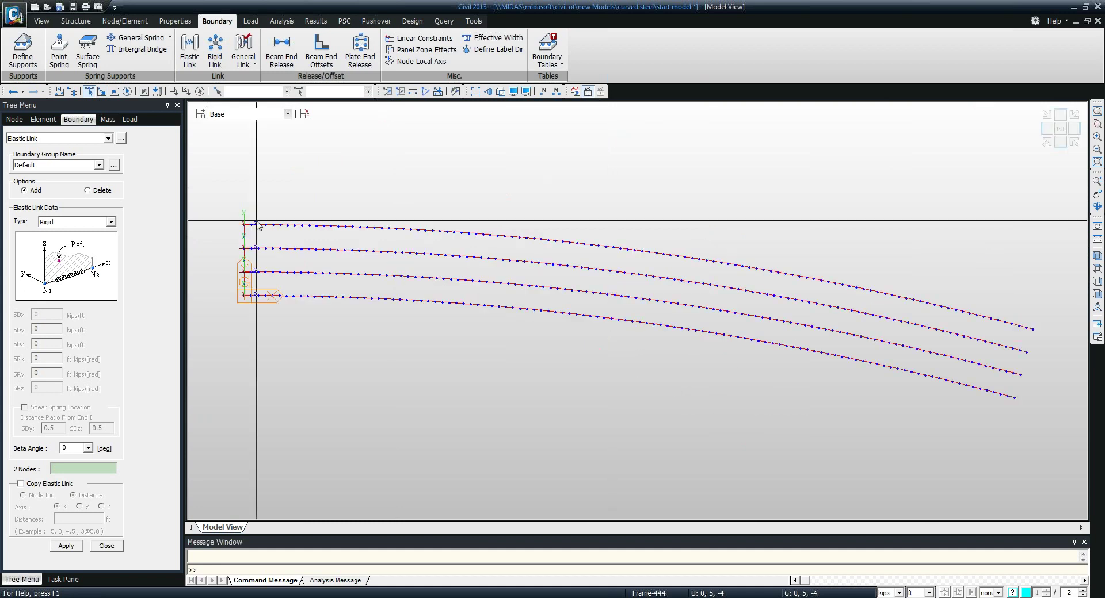
{"action": "left_click_drag", "start_coordinate": [219, 197], "coordinate": [256, 331]}
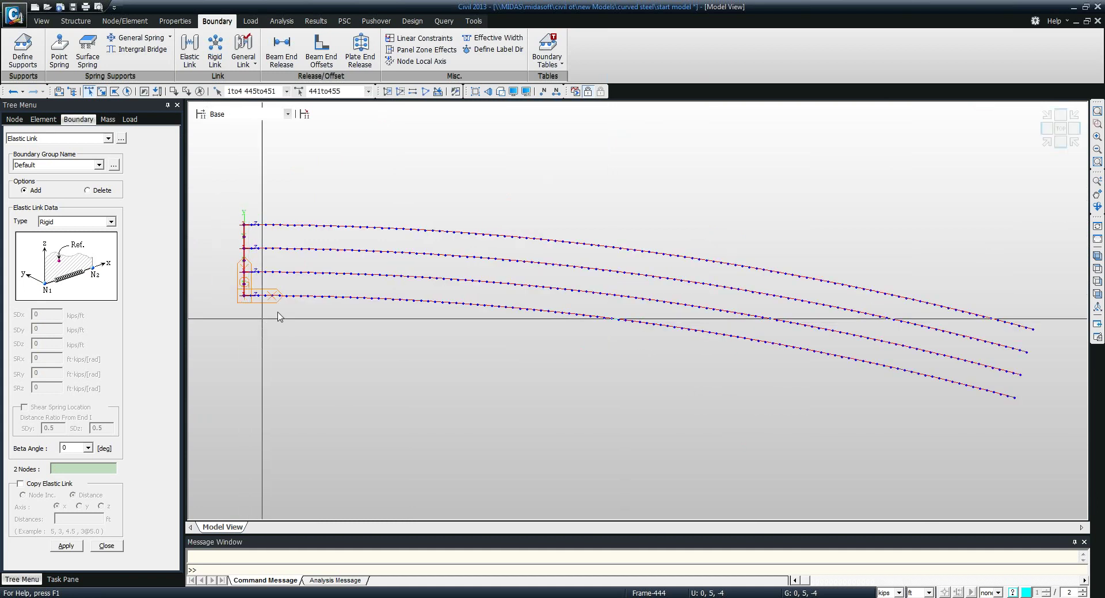
{"action": "middle_click_drag", "start_coordinate": [278, 316], "coordinate": [591, 352], "text": "ctrl"}
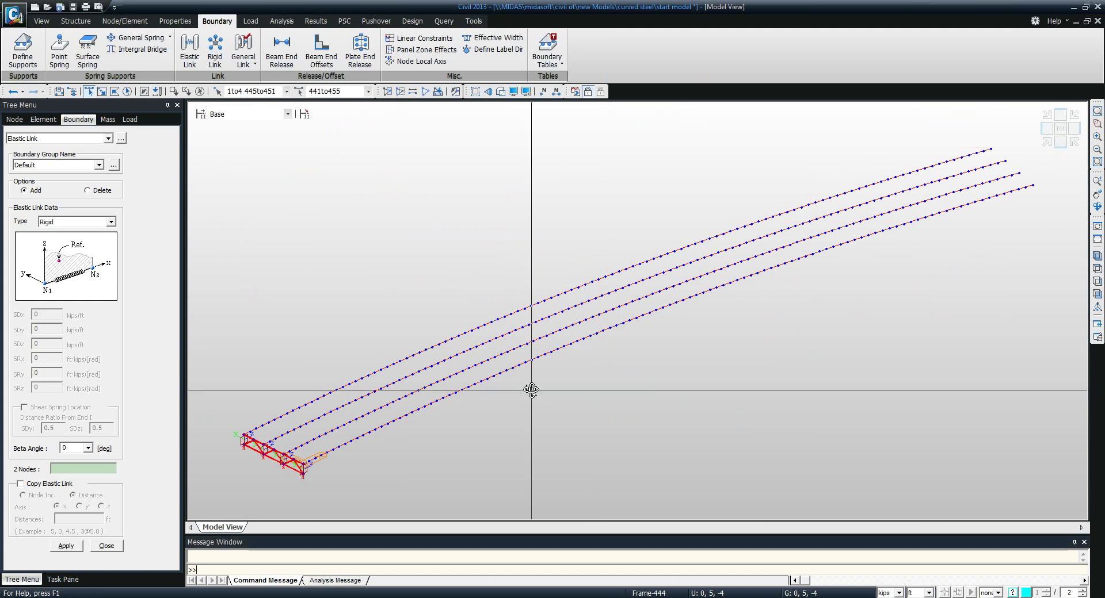
{"action": "middle_click_drag", "start_coordinate": [531, 390], "coordinate": [529, 381], "text": "ctrl"}
{"action": "left_click", "coordinate": [125, 21]}
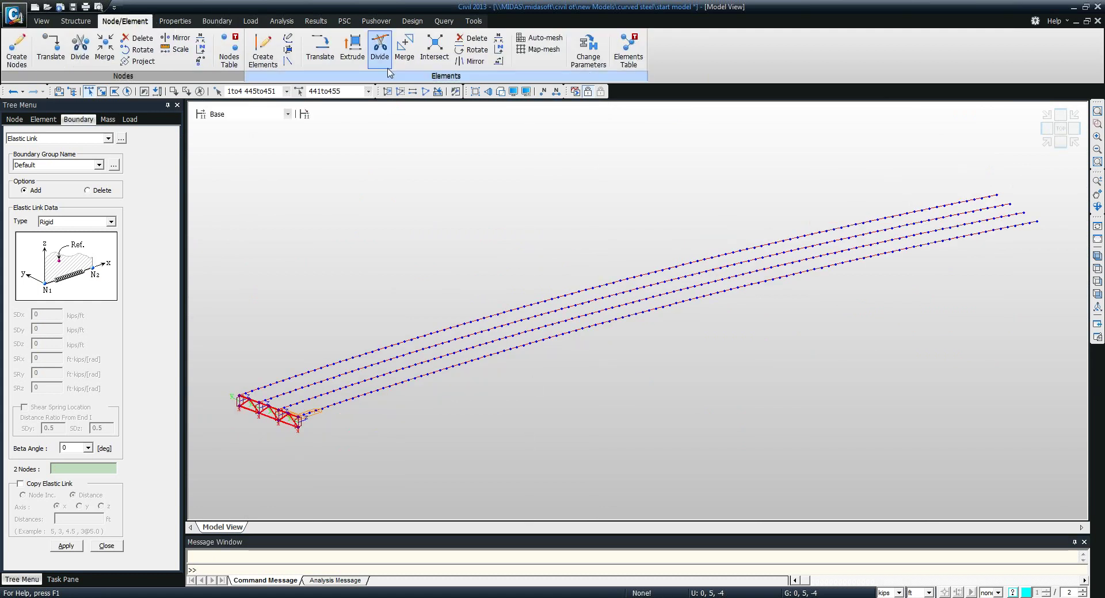
{"action": "left_click", "coordinate": [472, 50]}
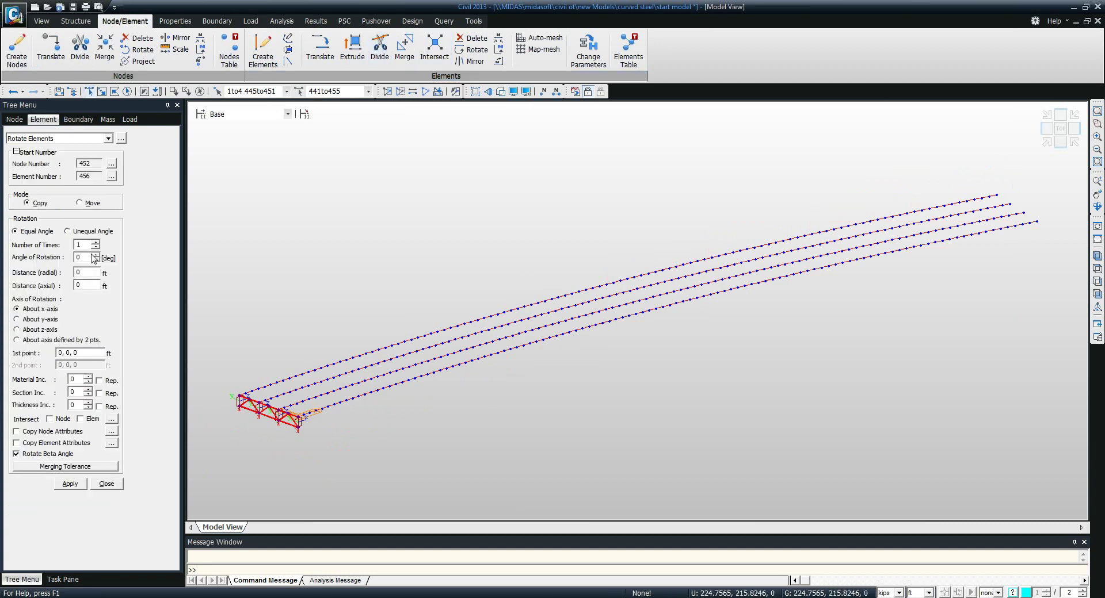
Switch to the Excel sheet and calculate one tenth of the span 1 angle in cell H19 with =H10/10
{"action": "key", "text": "alt+Tab"}
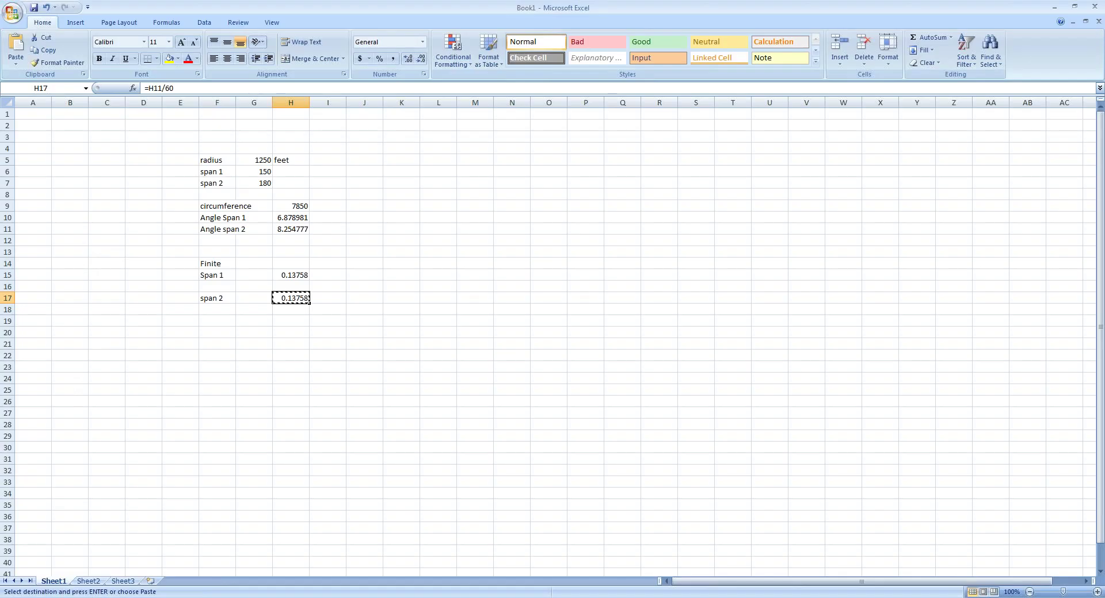
{"action": "key", "text": "Escape"}
{"action": "left_click", "coordinate": [230, 320]}
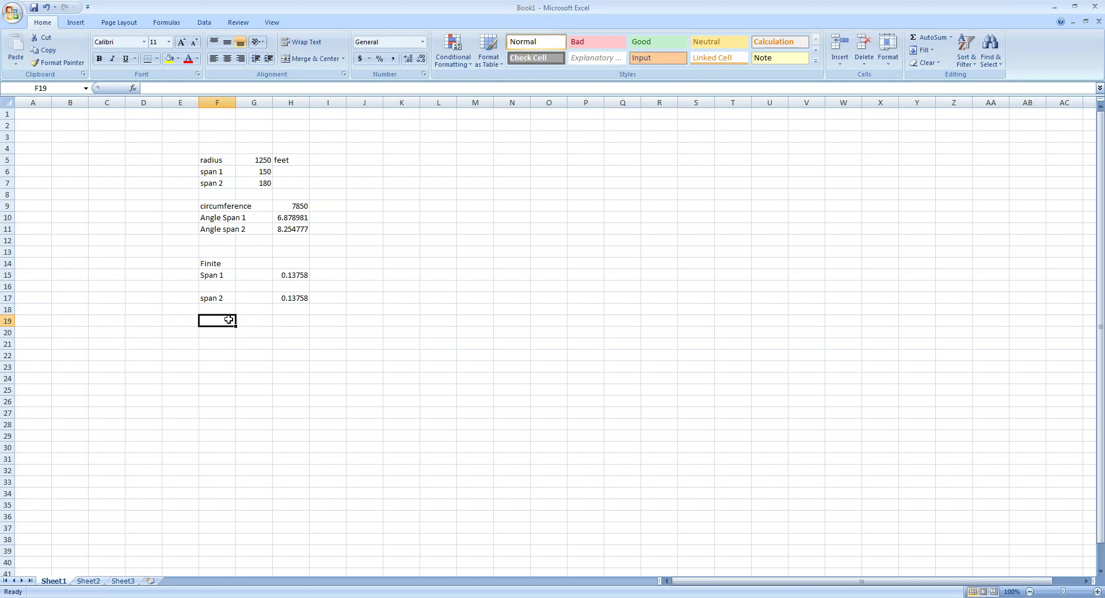
{"action": "left_click", "coordinate": [287, 320]}
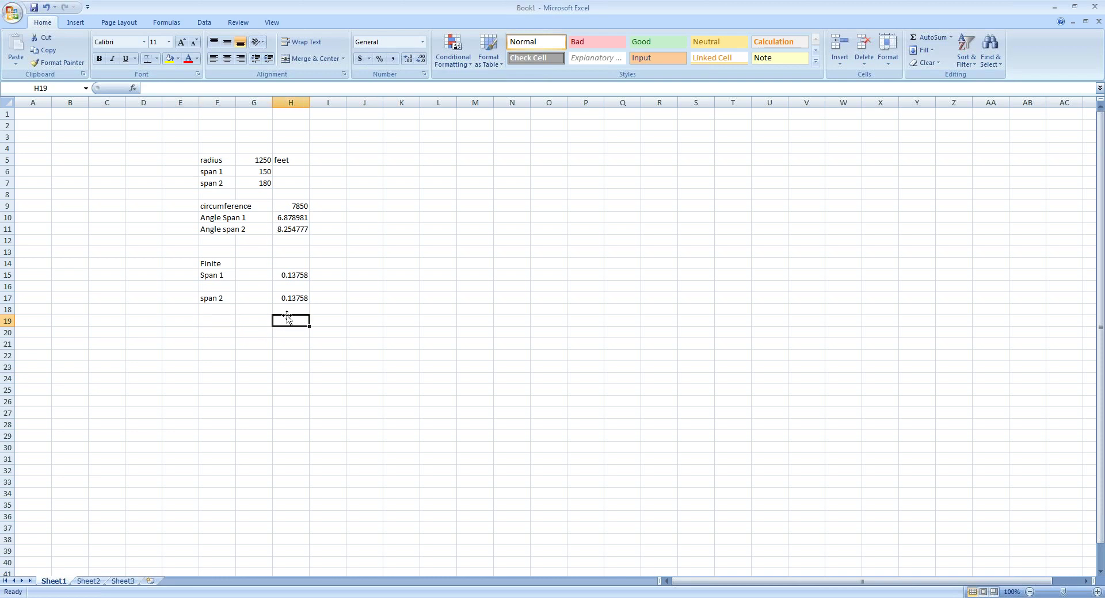
{"action": "type", "text": "="}
{"action": "left_click", "coordinate": [303, 218]}
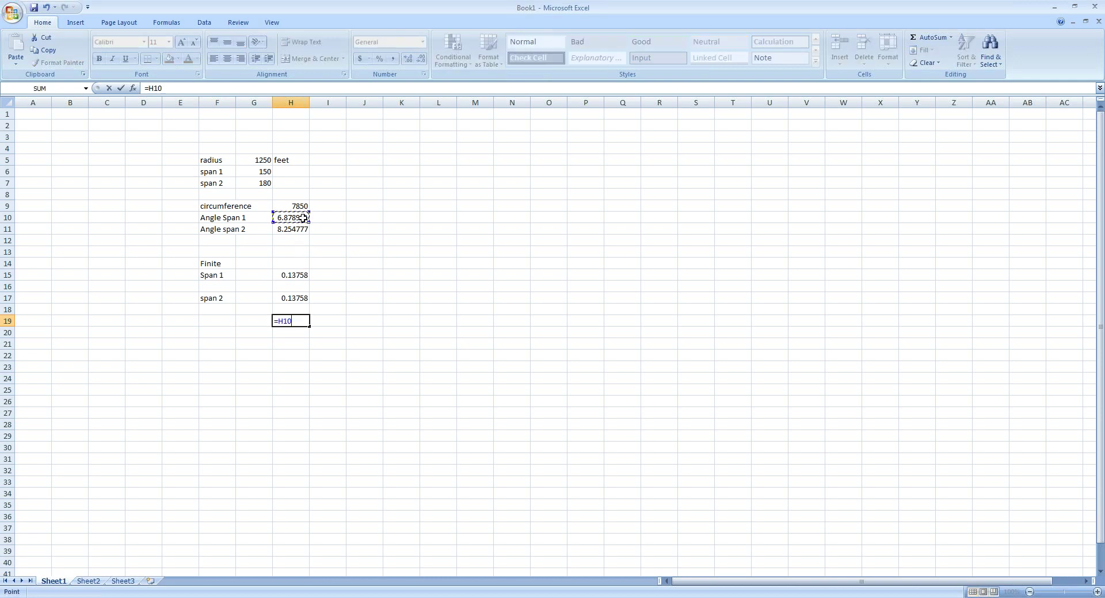
{"action": "type", "text": "/10"}
{"action": "key", "text": "Return"}
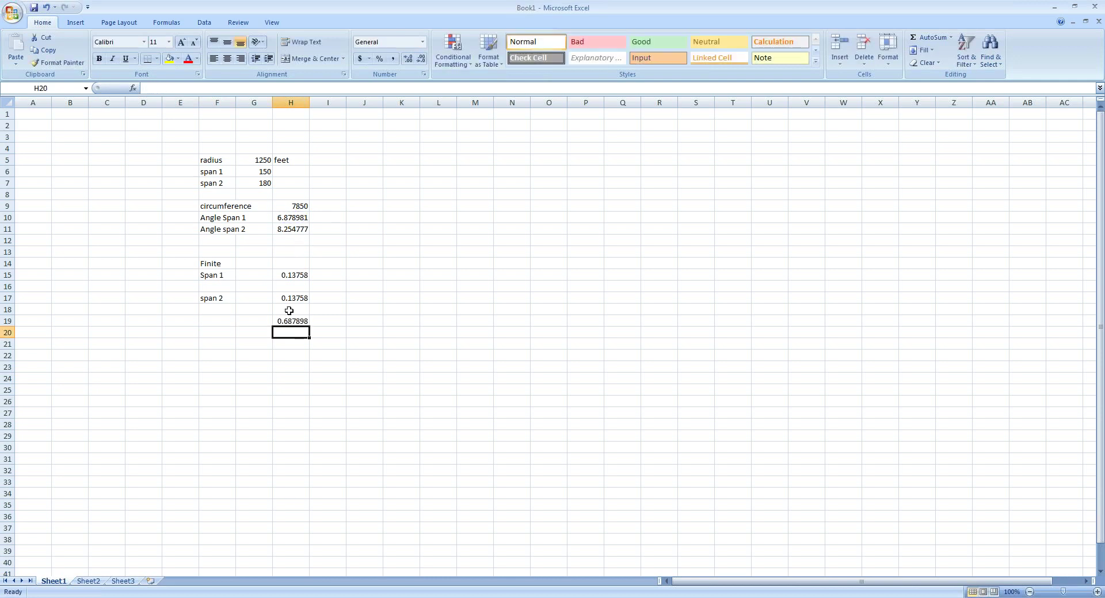
Copy the angle increment from cell H19 and switch back to midas Civil
{"action": "left_click", "coordinate": [302, 322]}
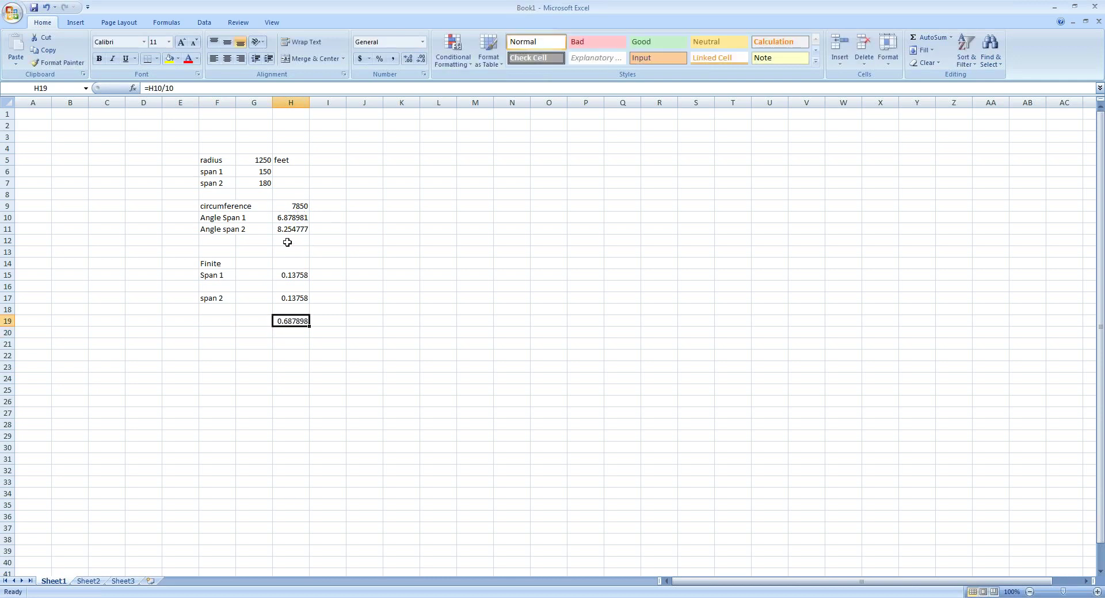
{"action": "key", "text": "ctrl+c"}
{"action": "key", "text": "alt+Tab"}
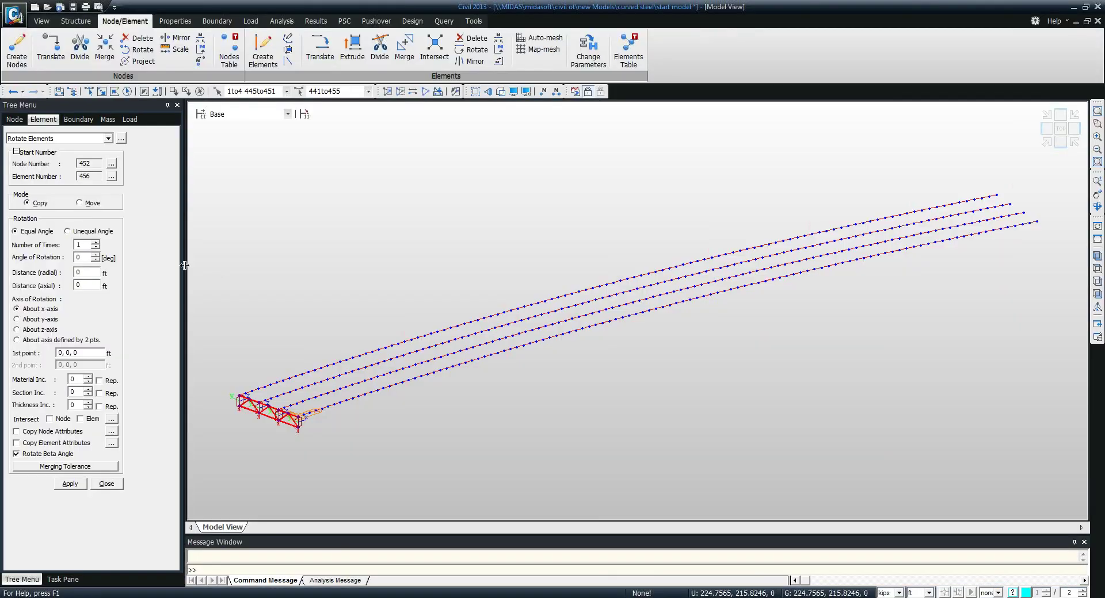
Set the rotation to 22 copies at -.687 deg about the z-axis through the point 0, -1250, 0
{"action": "double_click", "coordinate": [84, 245]}
{"action": "type", "text": "-.687"}
{"action": "left_click", "coordinate": [57, 329]}
{"action": "left_click", "coordinate": [70, 353]}
{"action": "key", "text": "BackSpace"}
{"action": "type", "text": "-125"}
Rotate-copy the cross frame along the girders with node and element intersection on, copying the node and element attributes too
{"action": "left_click", "coordinate": [63, 420]}
{"action": "left_click", "coordinate": [91, 419]}
{"action": "left_click", "coordinate": [53, 432]}
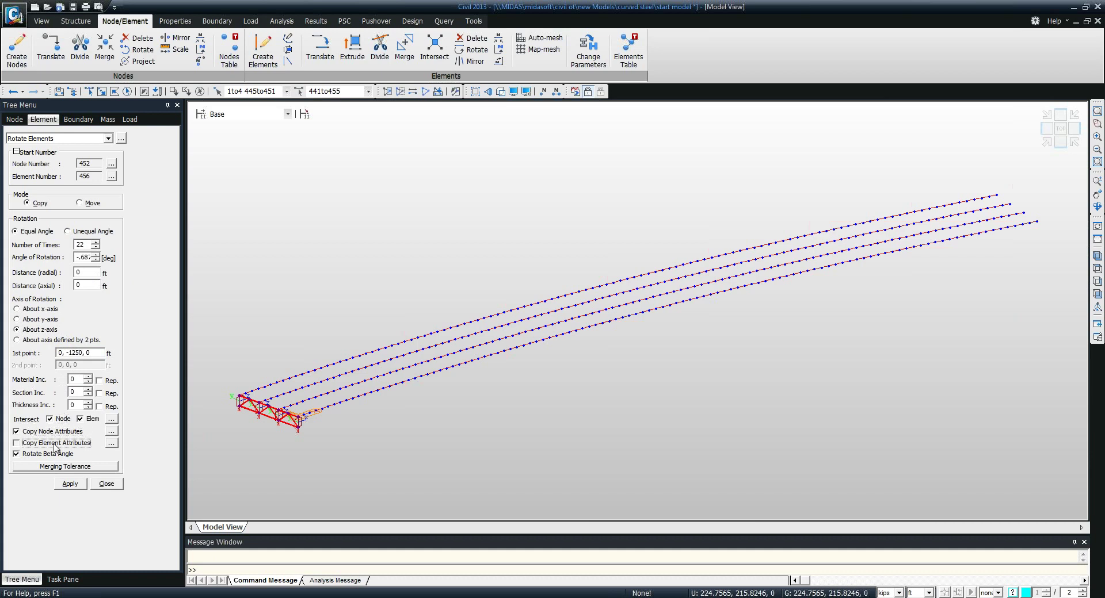
{"action": "left_click", "coordinate": [68, 486]}
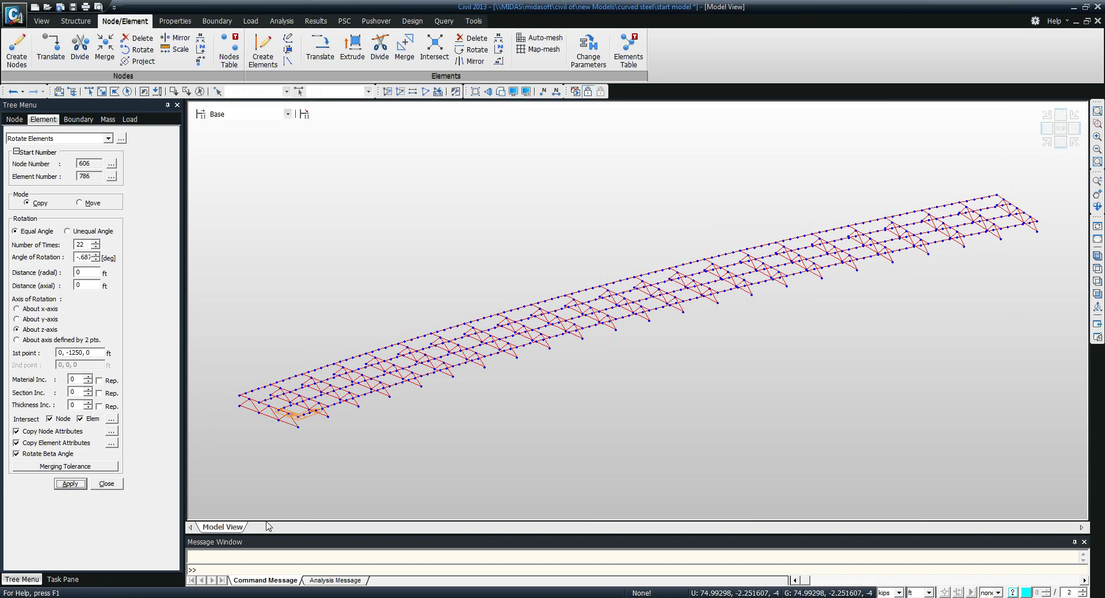
{"action": "left_click", "coordinate": [105, 485]}
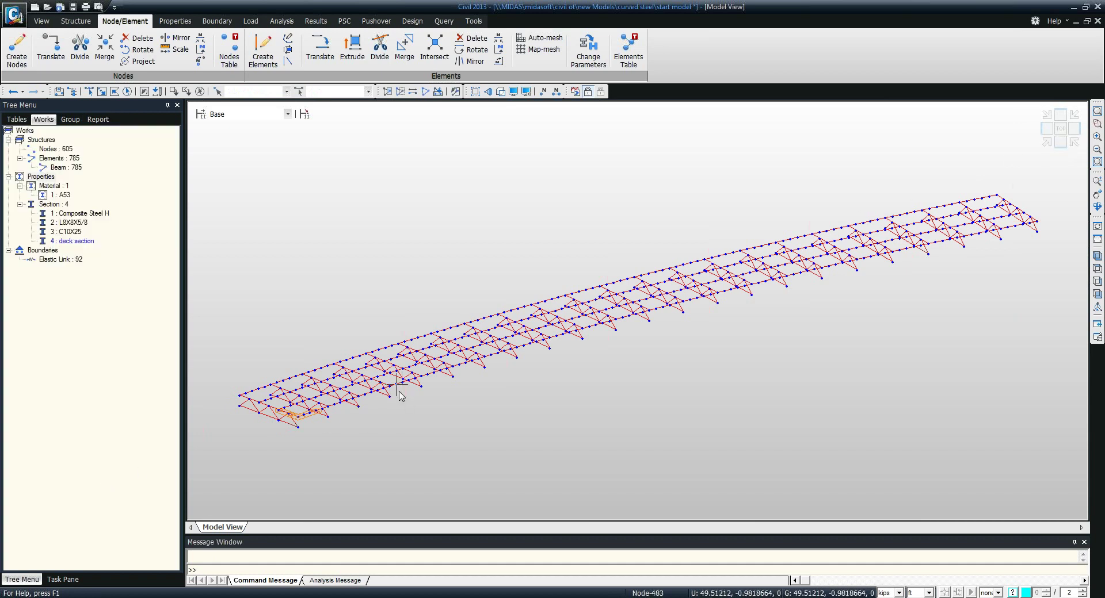
Display the elastic links to check them on the copied cross frames, and hide them again
{"action": "left_click", "coordinate": [79, 260]}
{"action": "right_click", "coordinate": [81, 260]}
{"action": "left_click", "coordinate": [95, 285]}
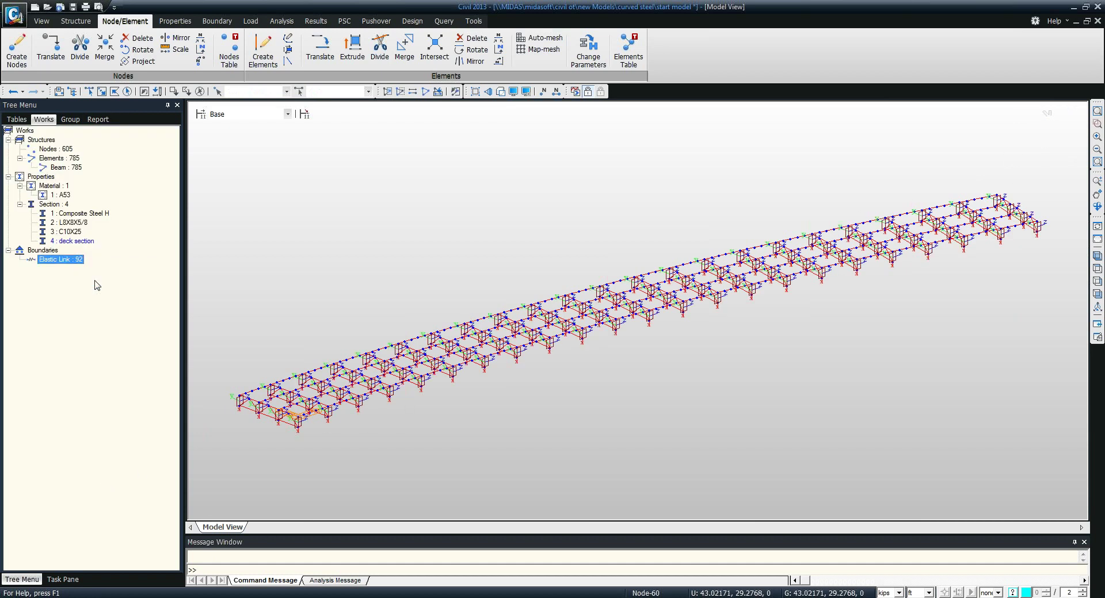
{"action": "right_click", "coordinate": [62, 257]}
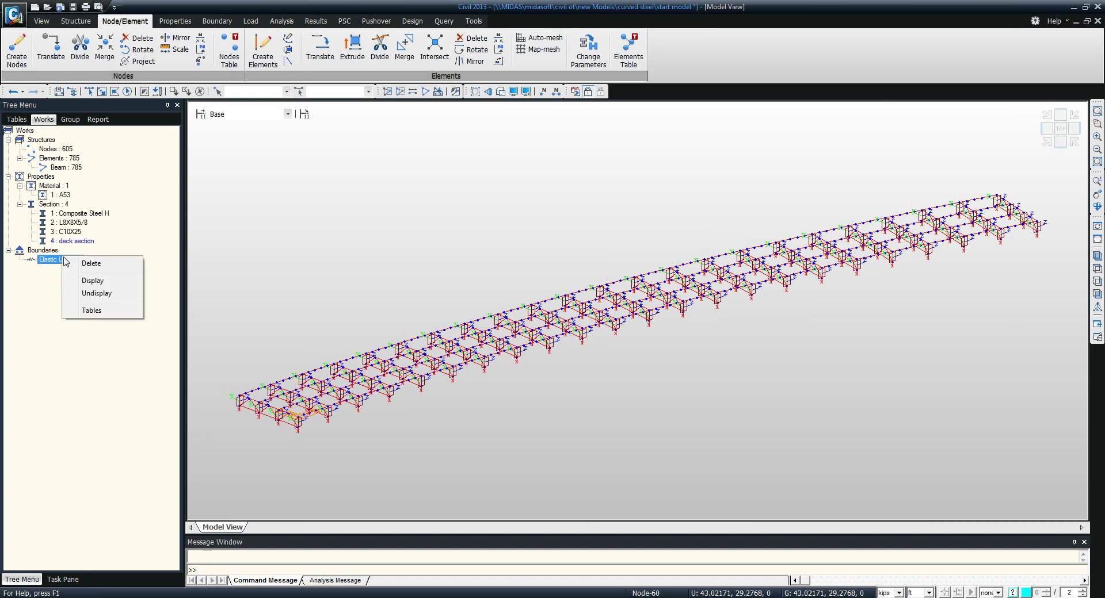
{"action": "left_click", "coordinate": [92, 293]}
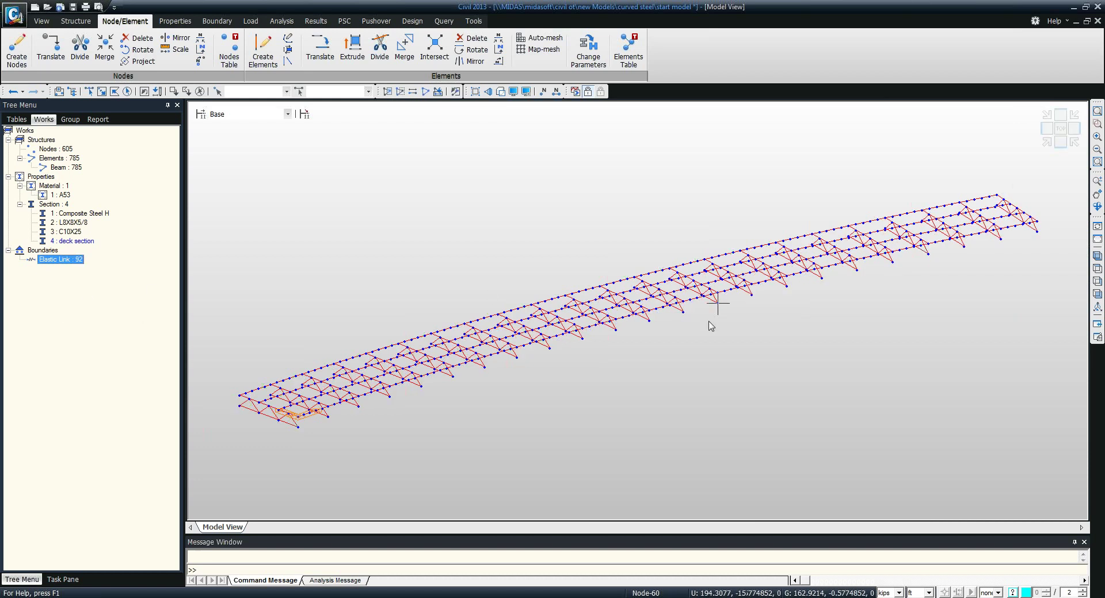
Add a concrete material of standard ASTM(RC), Grade C4000, while preparing to create elements
{"action": "left_click", "coordinate": [1097, 206]}
{"action": "left_click_drag", "start_coordinate": [854, 327], "coordinate": [316, 397]}
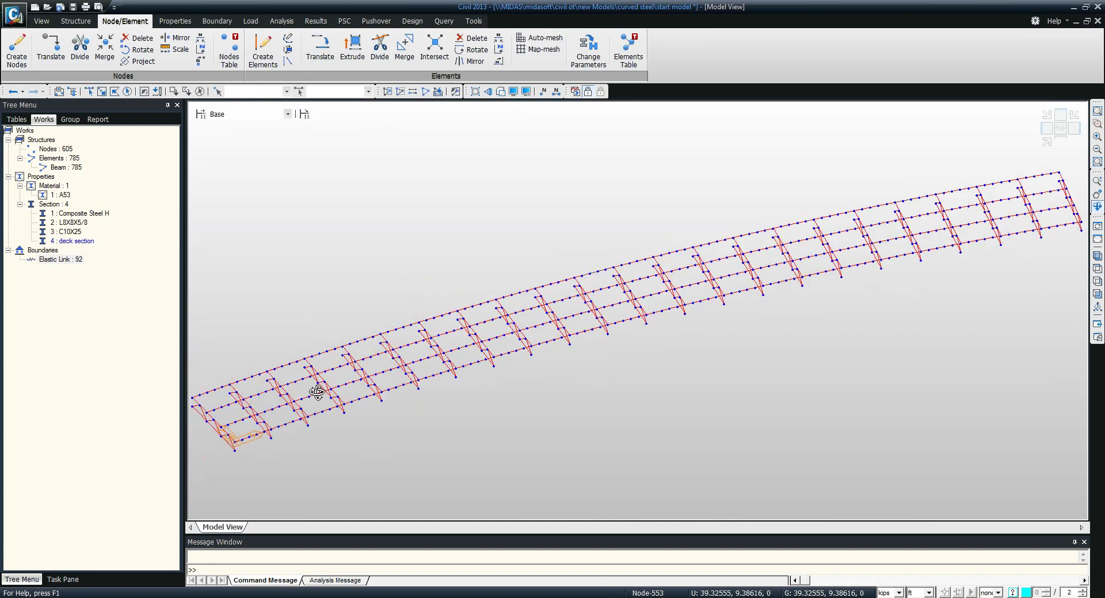
{"action": "left_click", "coordinate": [1098, 124]}
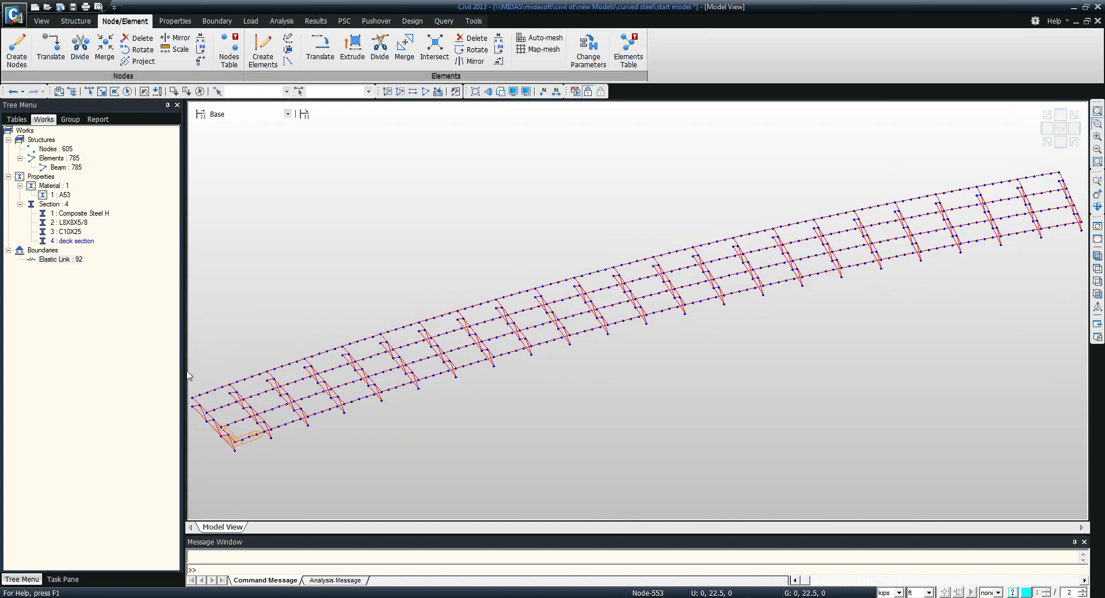
{"action": "left_click_drag", "start_coordinate": [198, 366], "coordinate": [334, 466]}
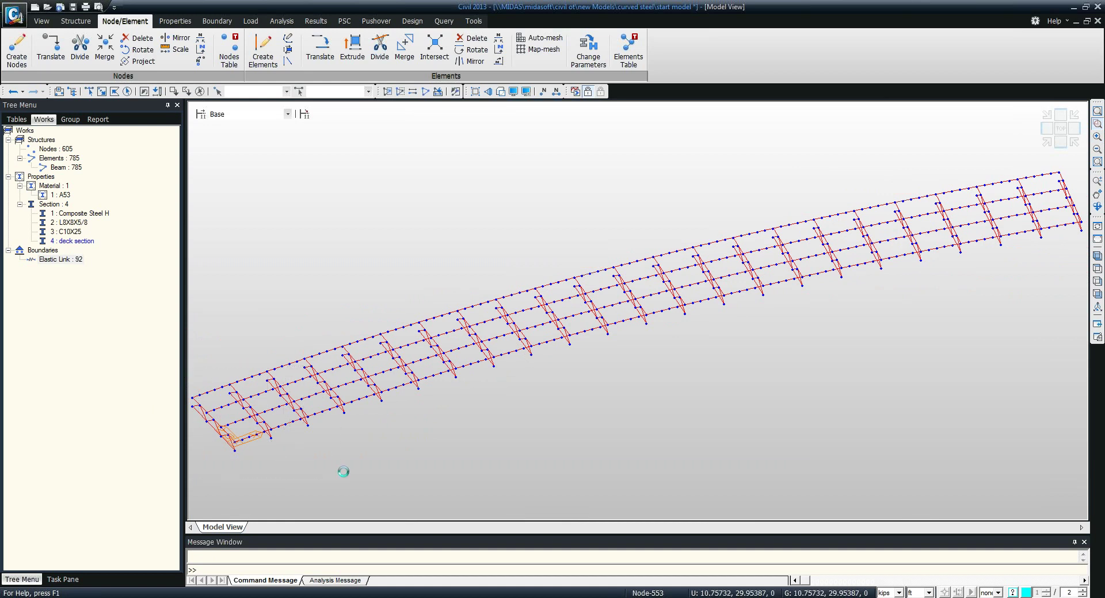
{"action": "left_click", "coordinate": [263, 50]}
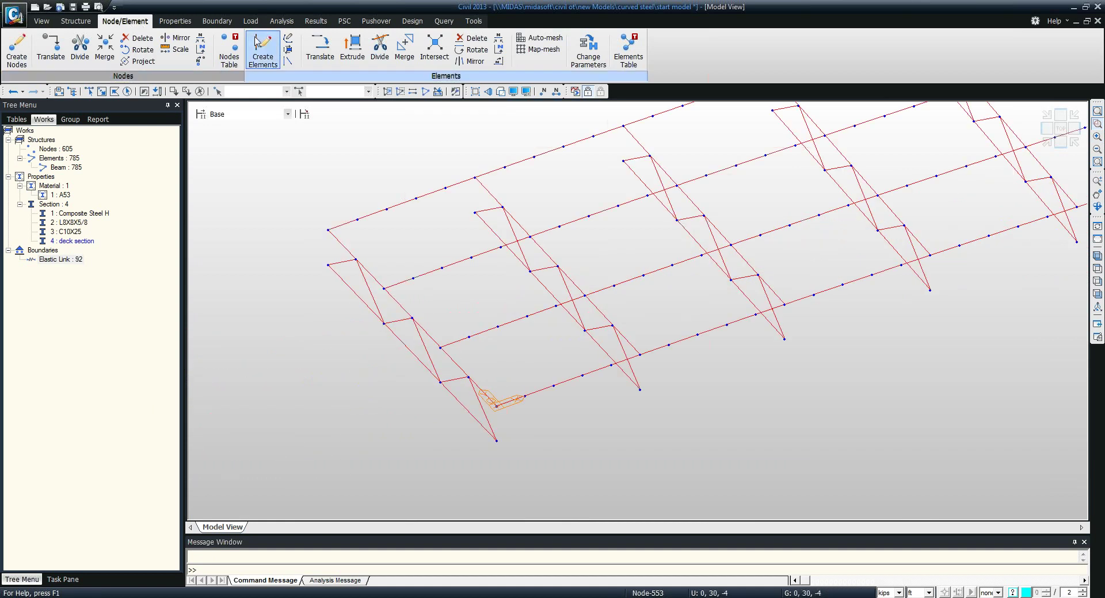
{"action": "left_click", "coordinate": [79, 362]}
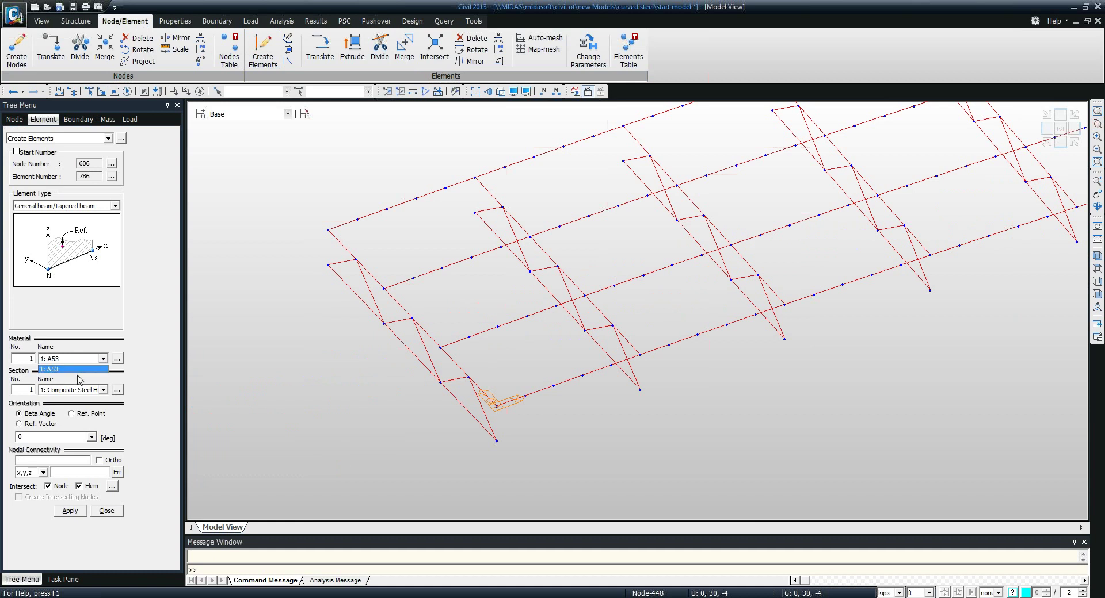
{"action": "left_click", "coordinate": [75, 370]}
{"action": "left_click", "coordinate": [117, 358]}
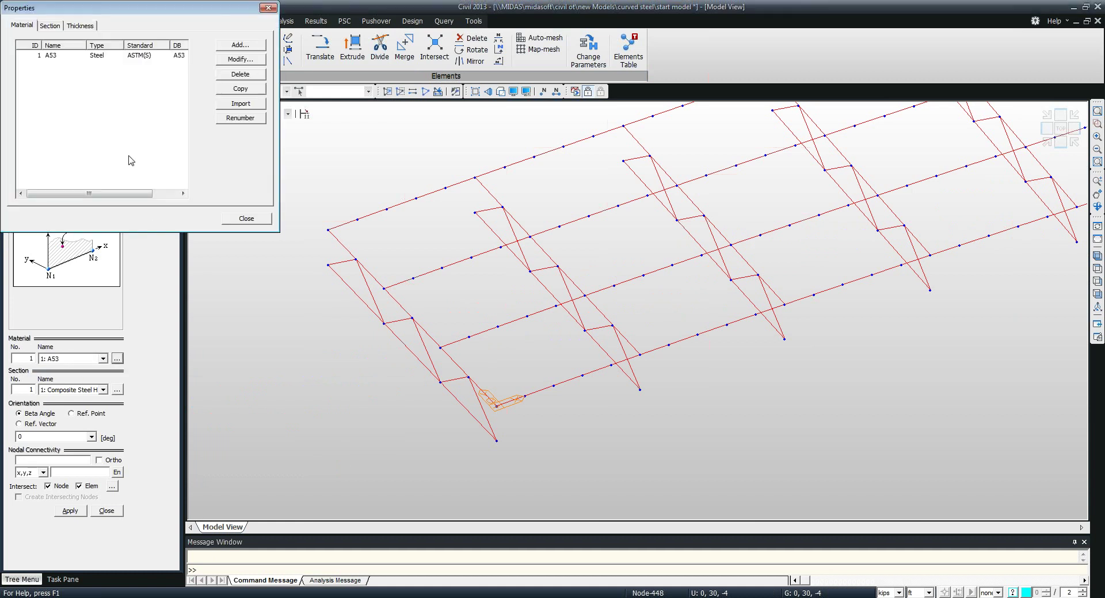
{"action": "left_click", "coordinate": [240, 45]}
{"action": "left_click", "coordinate": [406, 68]}
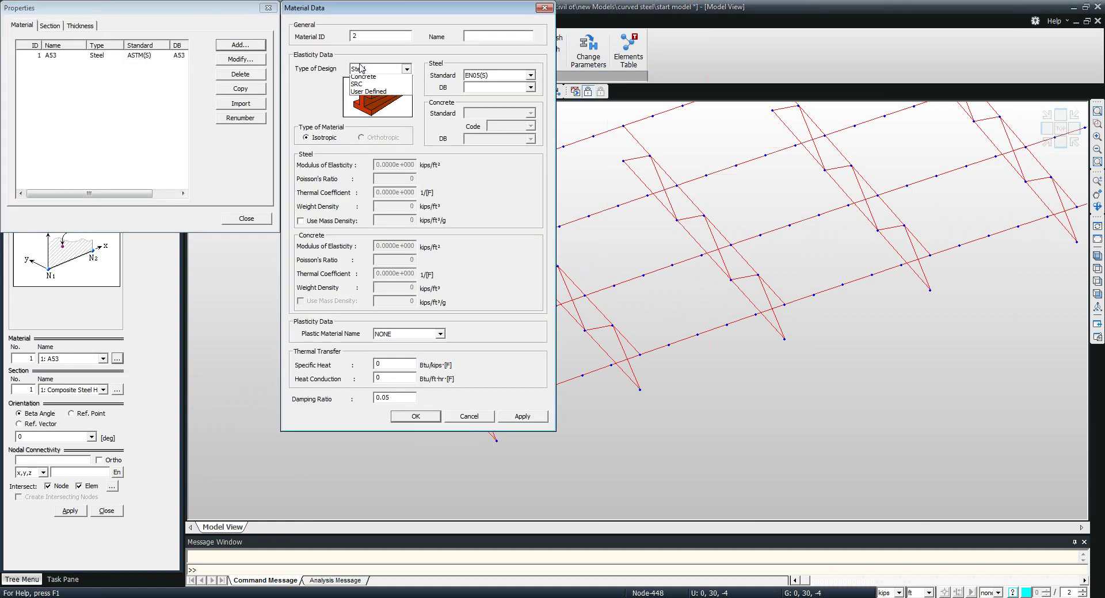
{"action": "left_click", "coordinate": [369, 86]}
{"action": "left_click", "coordinate": [530, 113]}
{"action": "left_click", "coordinate": [515, 136]}
{"action": "left_click", "coordinate": [530, 139]}
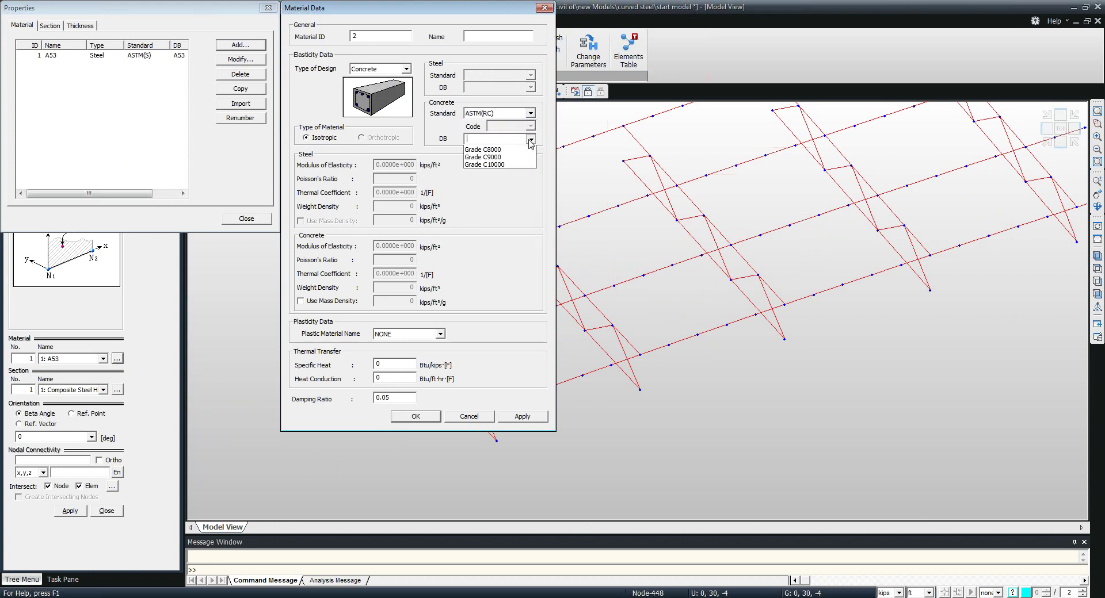
{"action": "left_click", "coordinate": [507, 173]}
{"action": "left_click", "coordinate": [406, 416]}
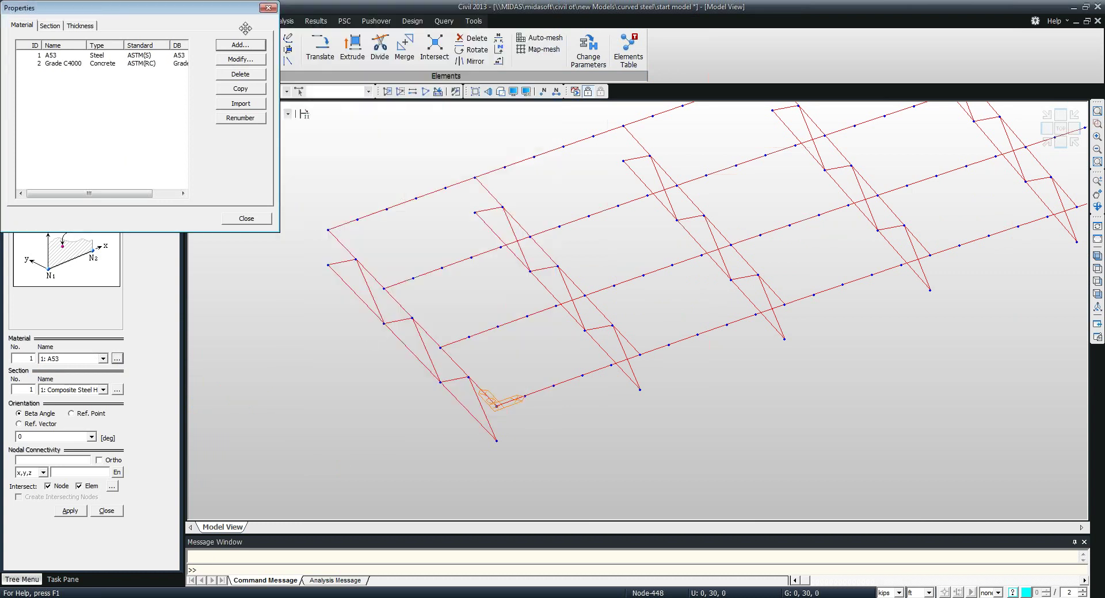
{"action": "left_click", "coordinate": [268, 8]}
Create a transverse deck beam across all four girders from node 5 to node 8, using material 2: Grade C4000 and section 4: deck section
{"action": "left_click", "coordinate": [103, 358]}
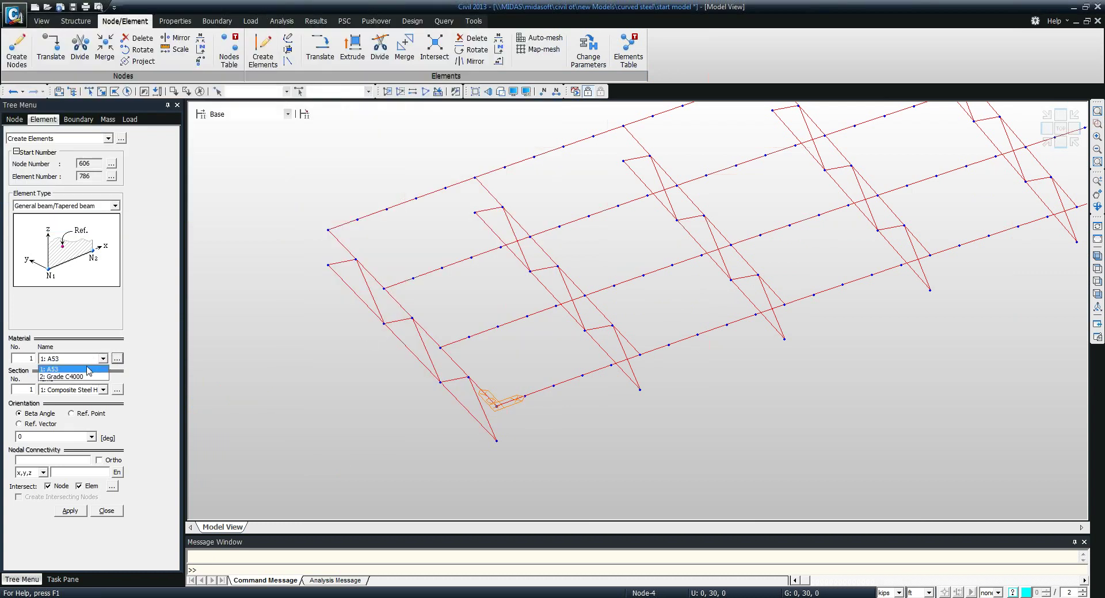
{"action": "left_click", "coordinate": [69, 375]}
{"action": "left_click", "coordinate": [75, 390]}
{"action": "left_click", "coordinate": [73, 423]}
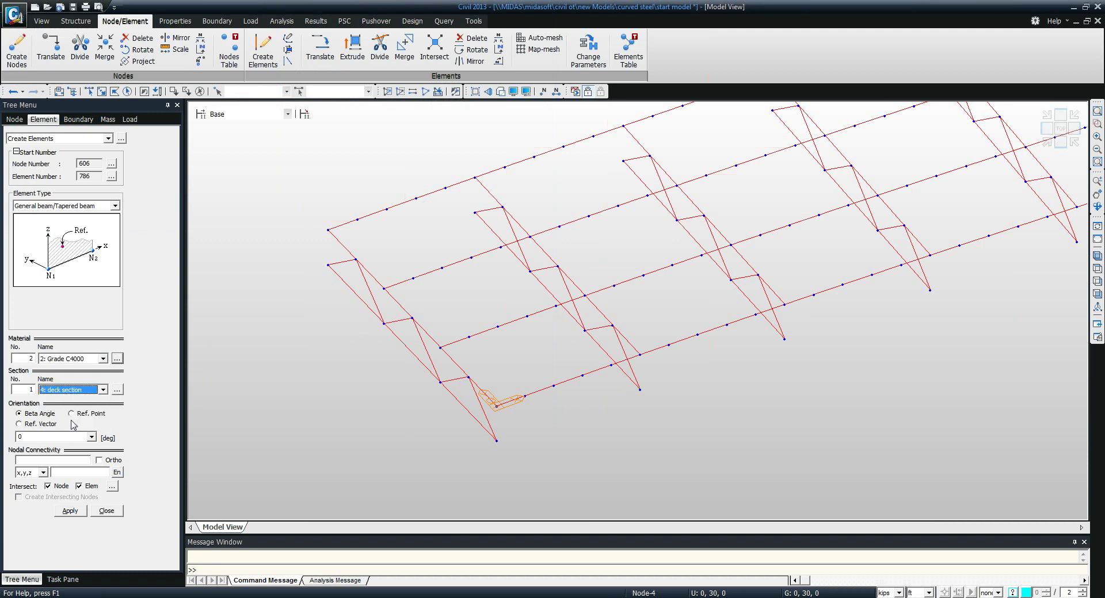
{"action": "left_click", "coordinate": [77, 459]}
{"action": "left_click", "coordinate": [524, 396]}
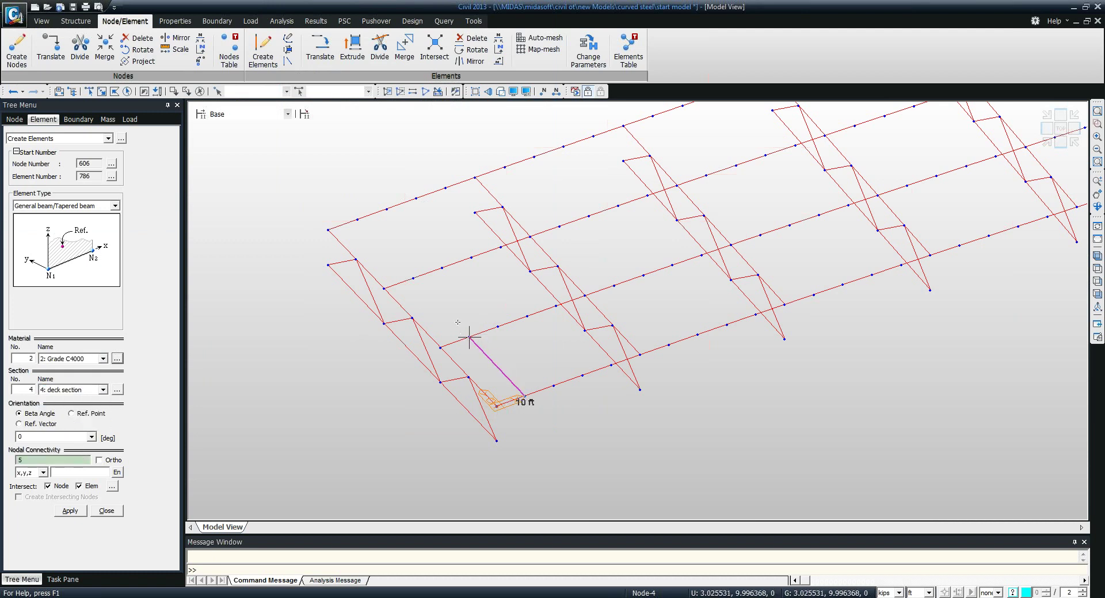
{"action": "left_click", "coordinate": [357, 220]}
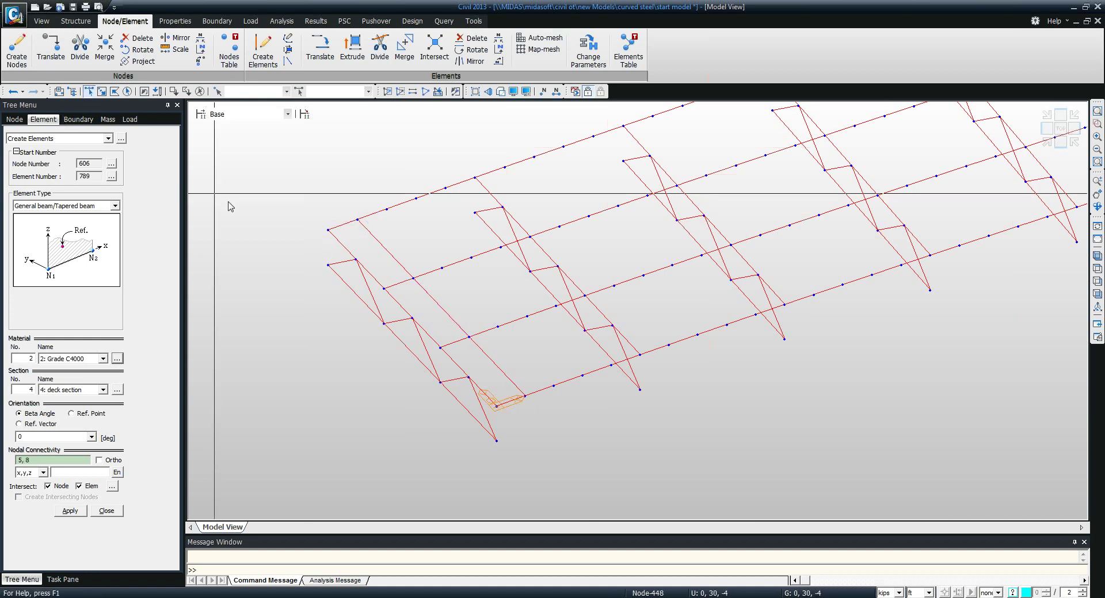
Select the three segments of the new transverse deck beam and start rotating elements in copy mode
{"action": "left_click", "coordinate": [429, 319]}
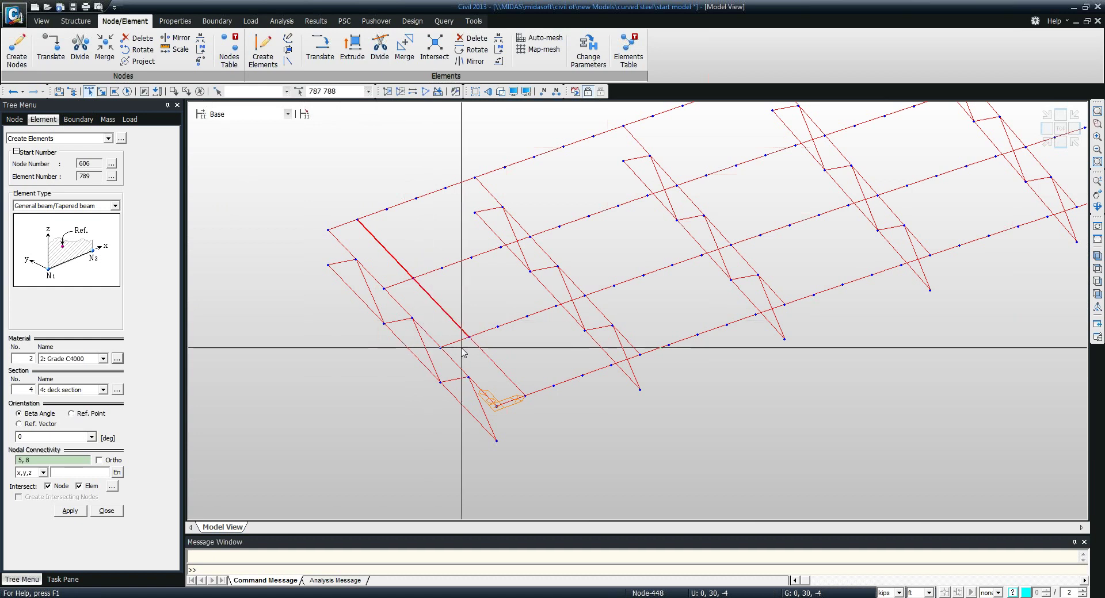
{"action": "left_click", "coordinate": [488, 362]}
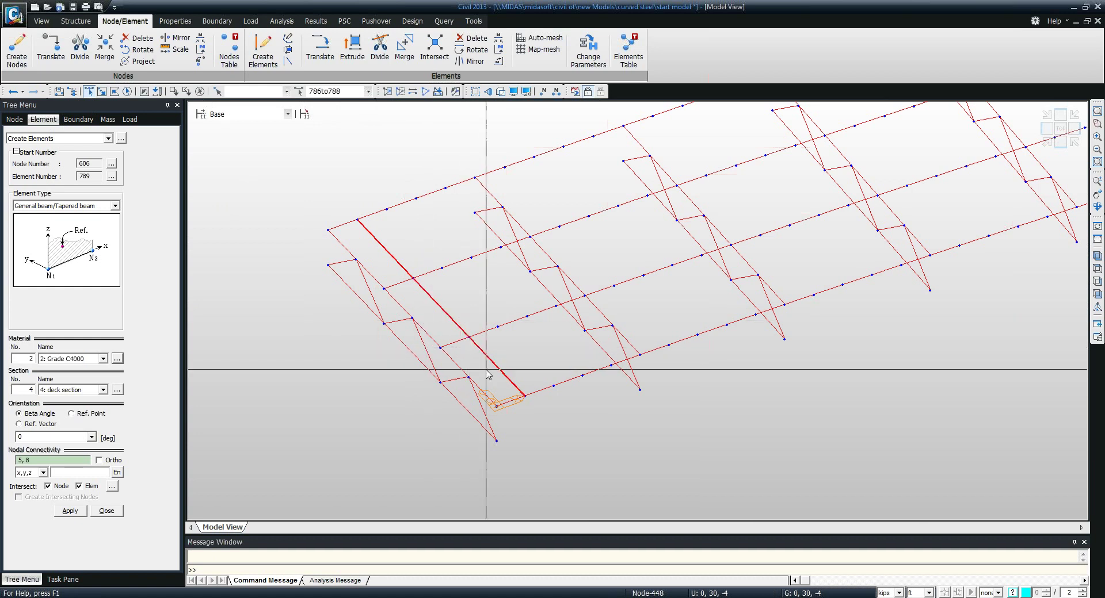
{"action": "left_click", "coordinate": [1057, 130]}
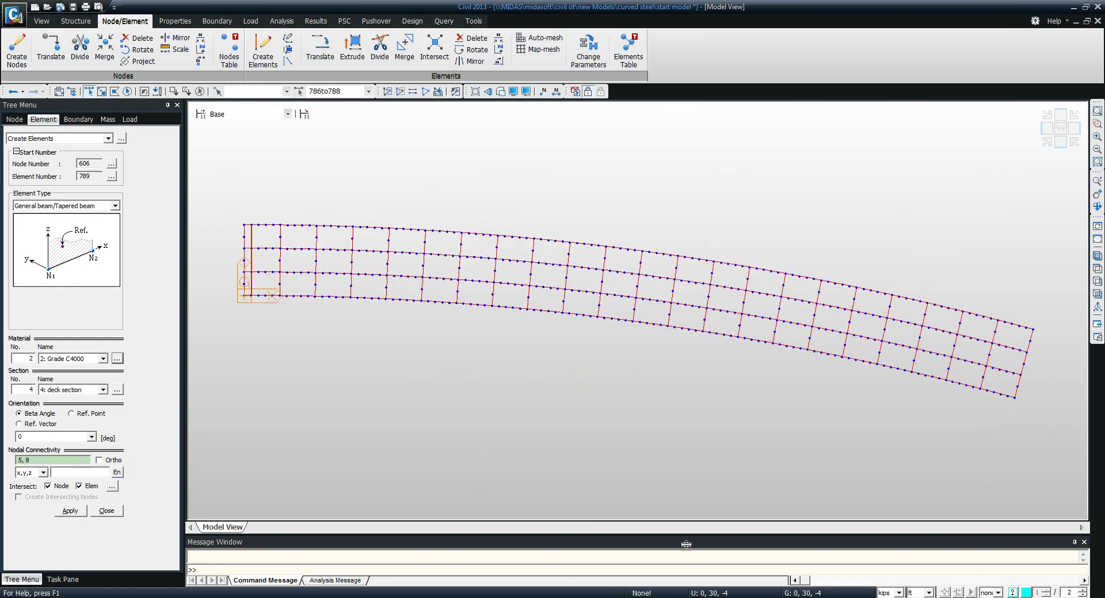
{"action": "left_click_drag", "start_coordinate": [686, 545], "coordinate": [683, 554]}
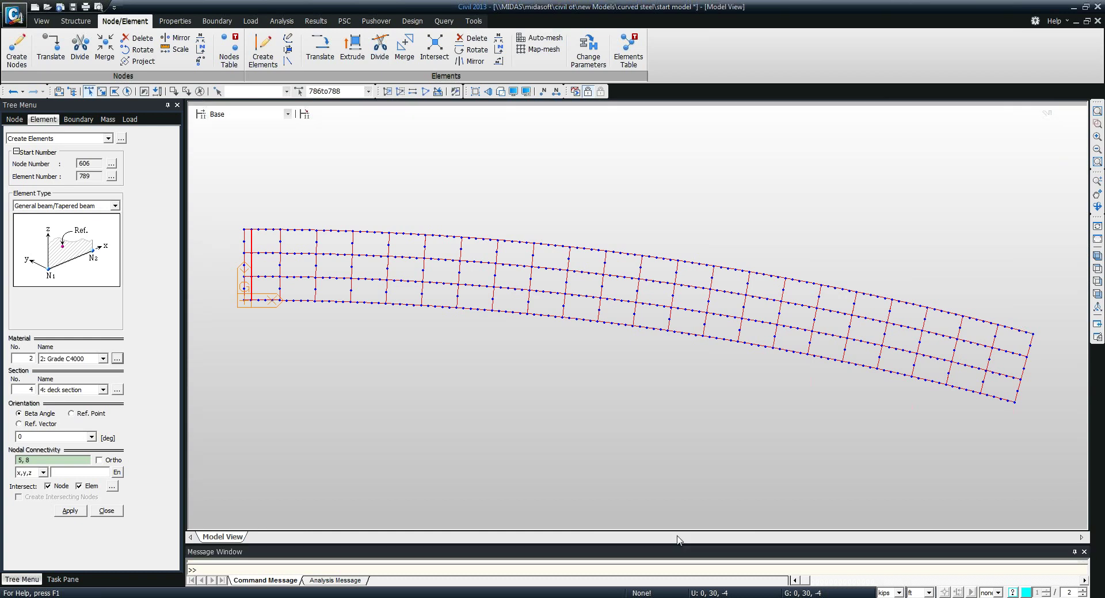
{"action": "left_click", "coordinate": [482, 50]}
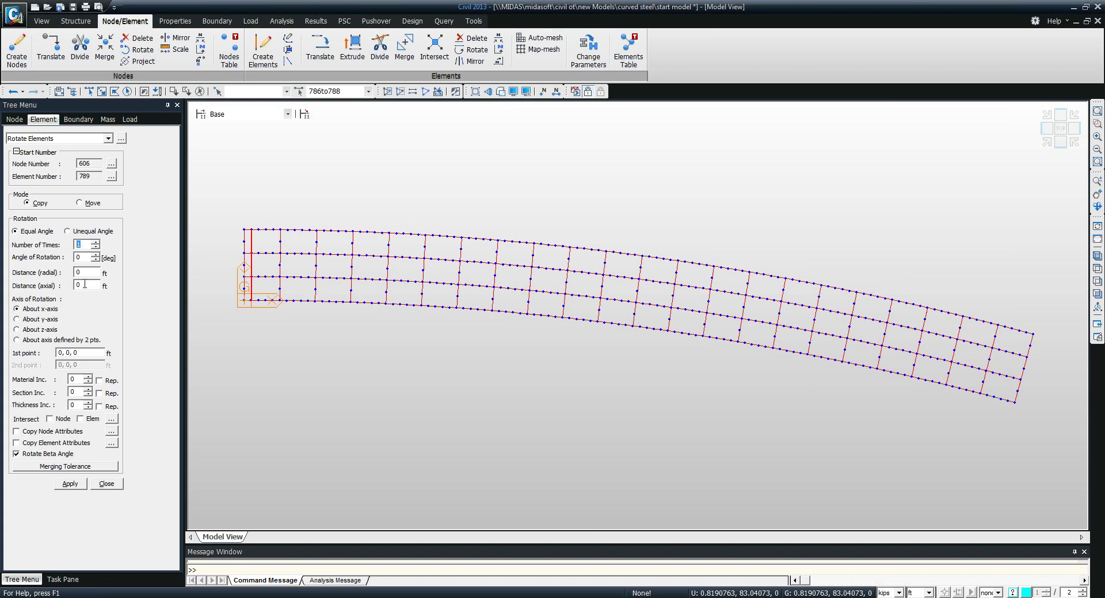
Switch to the Excel worksheet and enter 50 beside span 1 in H6 and 60 beside span 2 in H7
{"action": "key", "text": "alt+Tab"}
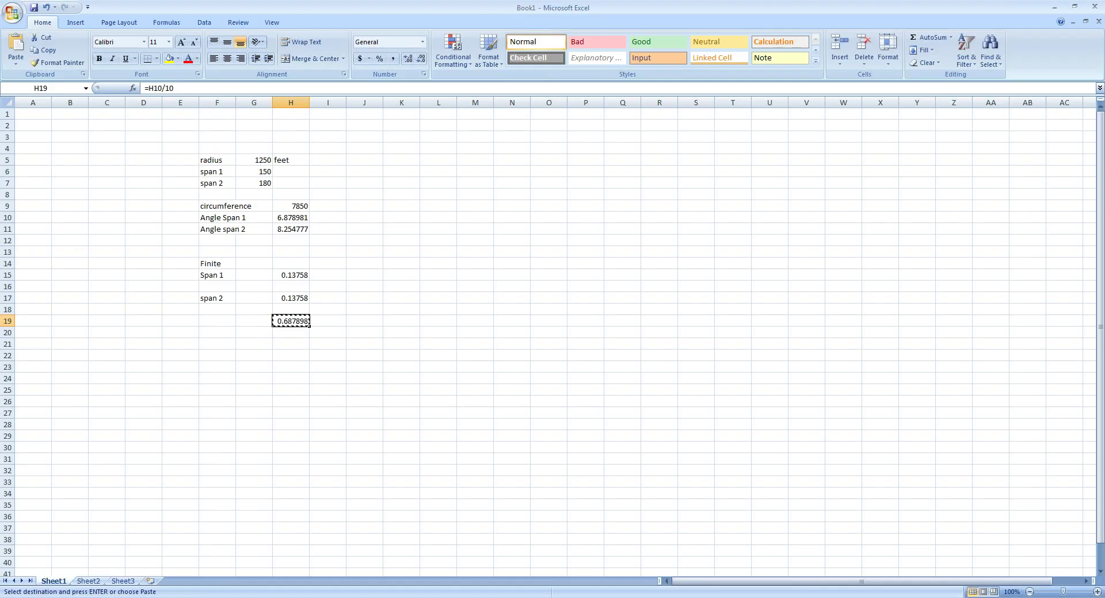
{"action": "left_click", "coordinate": [292, 174]}
{"action": "type", "text": "50"}
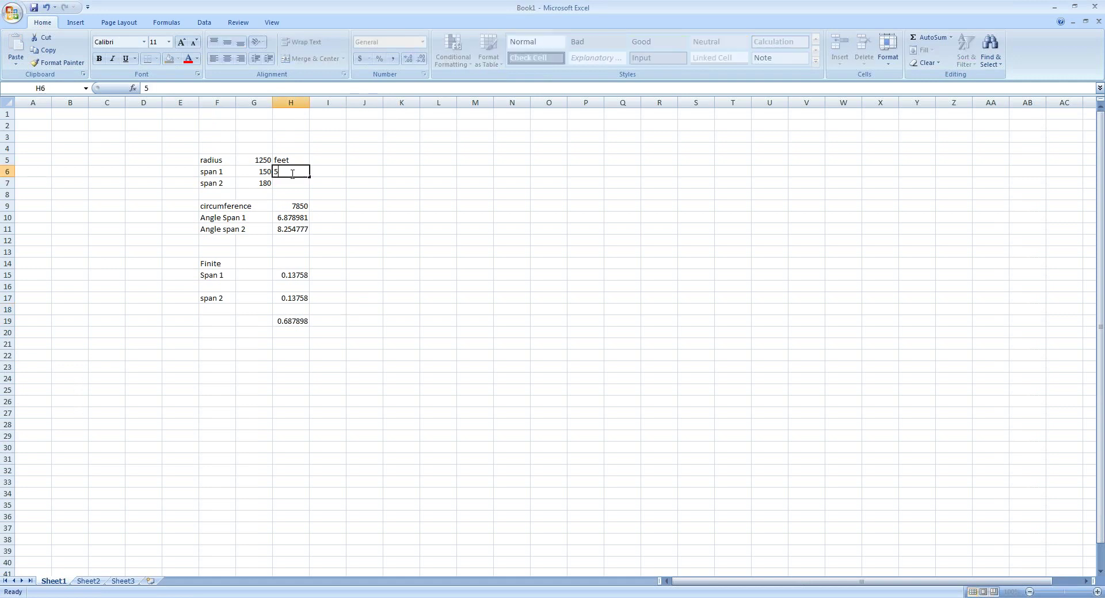
{"action": "key", "text": "Tab"}
{"action": "key", "text": "Return"}
{"action": "type", "text": "6"}
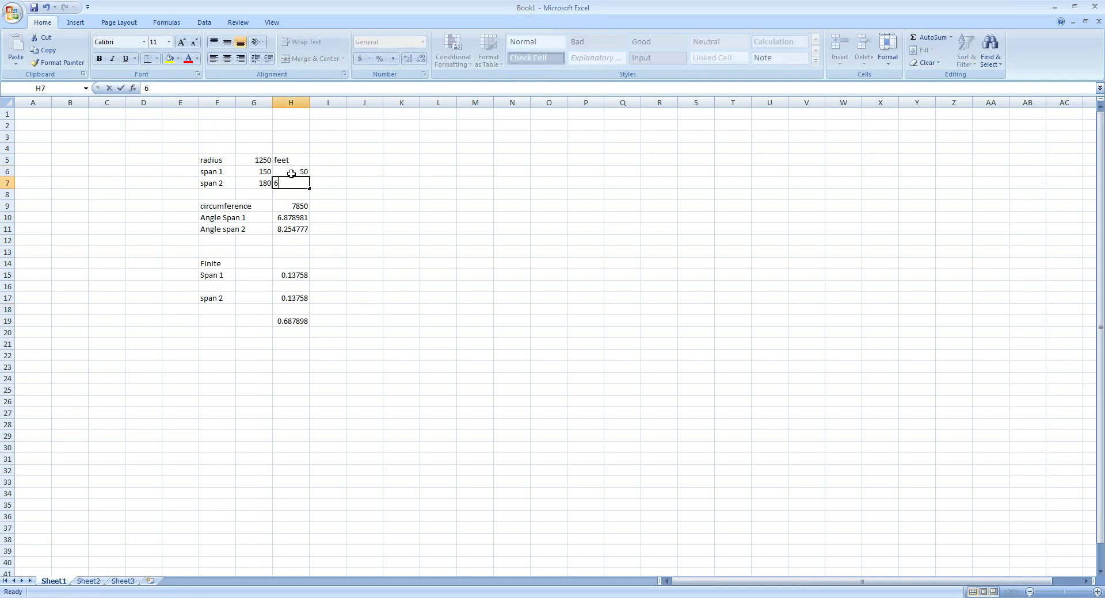
{"action": "type", "text": "0"}
{"action": "left_click", "coordinate": [291, 173]}
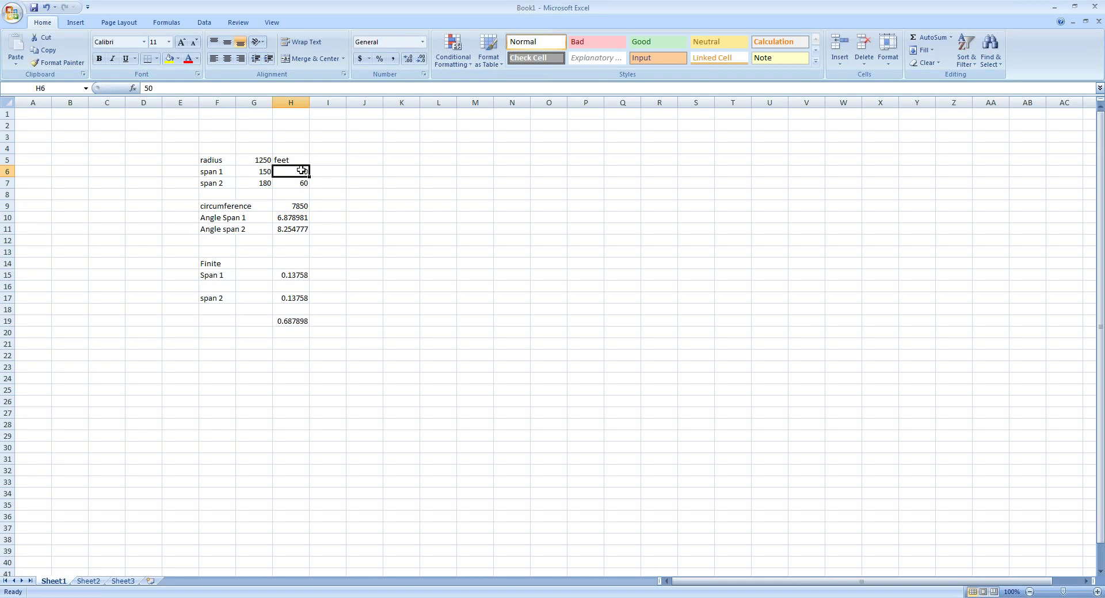
{"action": "left_click", "coordinate": [255, 172]}
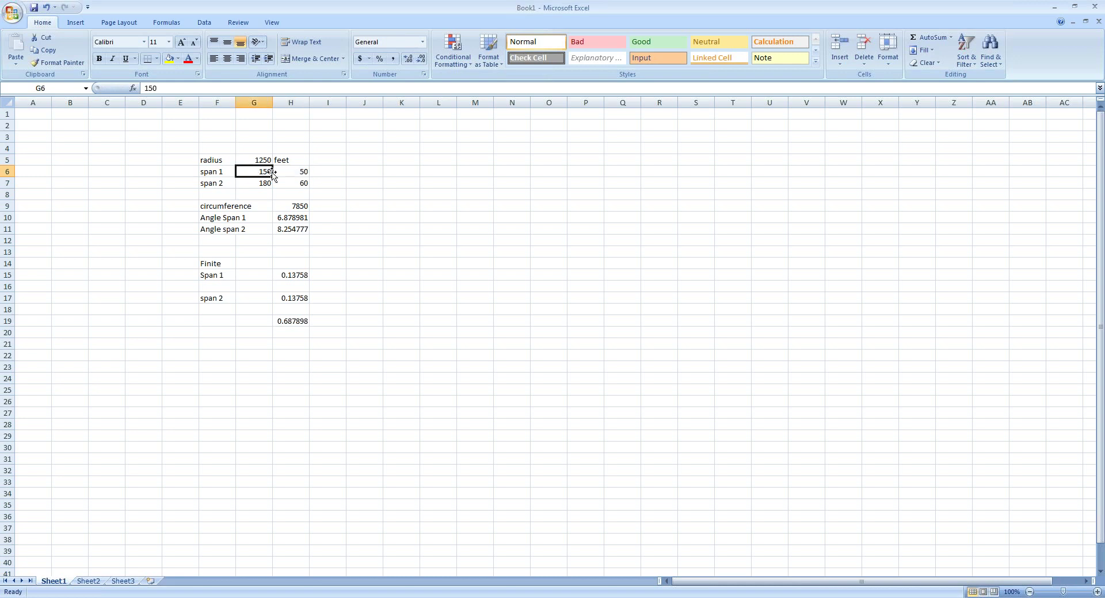
{"action": "left_click", "coordinate": [292, 172]}
{"action": "left_click", "coordinate": [291, 183]}
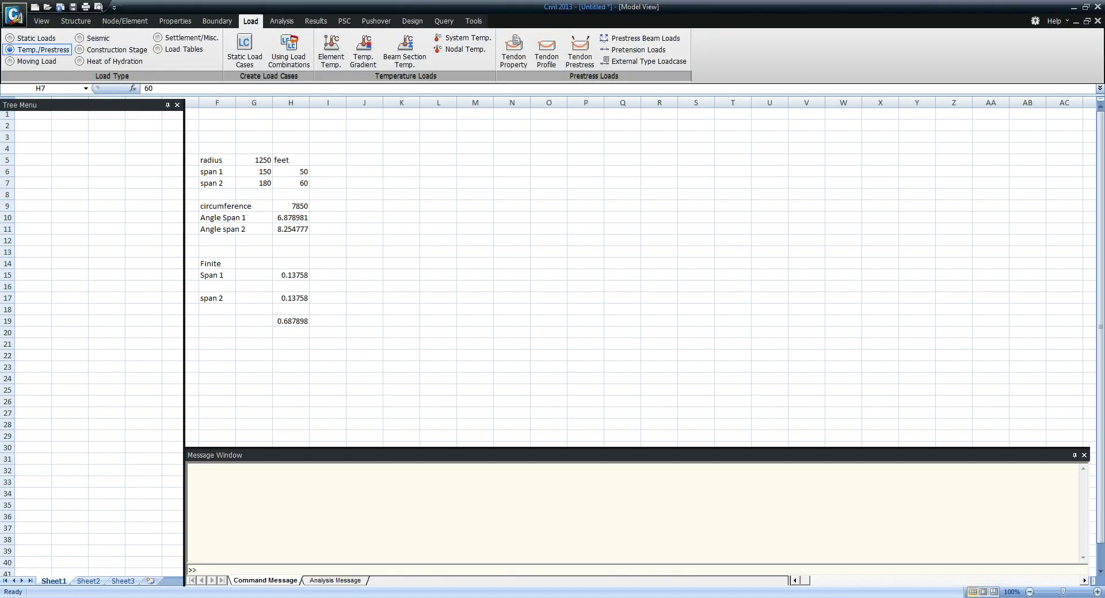
Back in midas Civil, set the number of rotated copies to 110 and paste the span 1 angle from Excel cell H15 as the rotation angle
{"action": "key", "text": "alt+Tab"}
{"action": "key", "text": "Tab"}
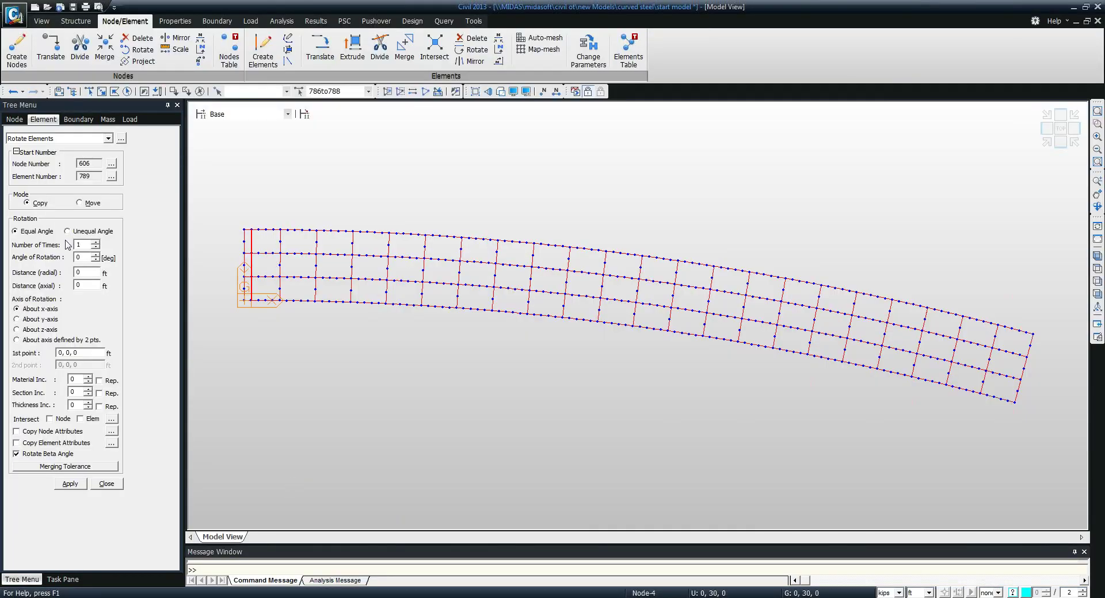
{"action": "type", "text": "0"}
{"action": "key", "text": "Tab"}
{"action": "key", "text": "alt+Tab"}
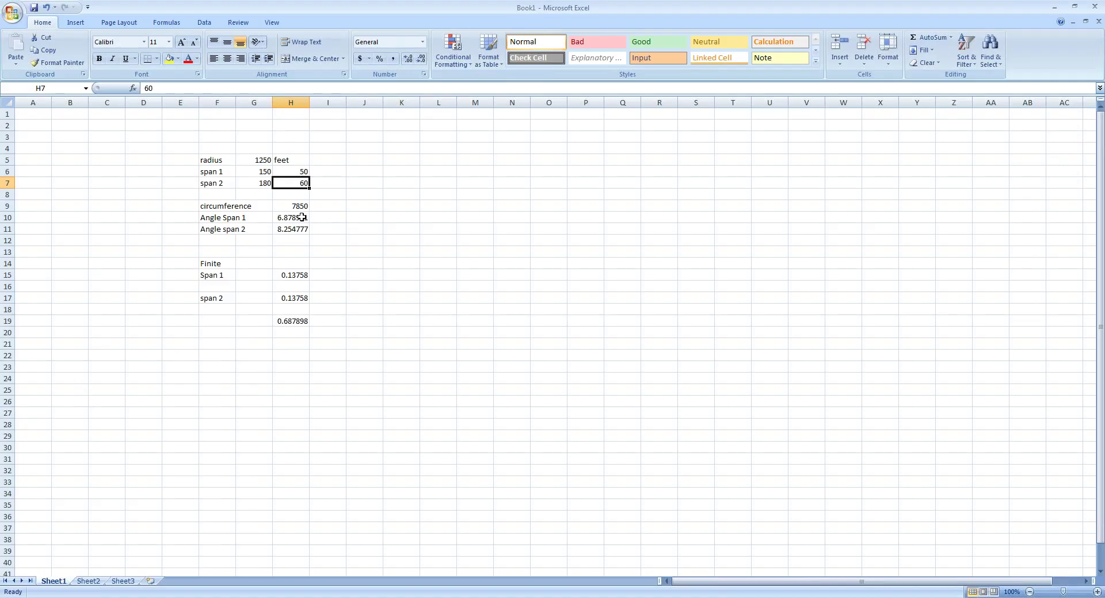
{"action": "left_click", "coordinate": [295, 321]}
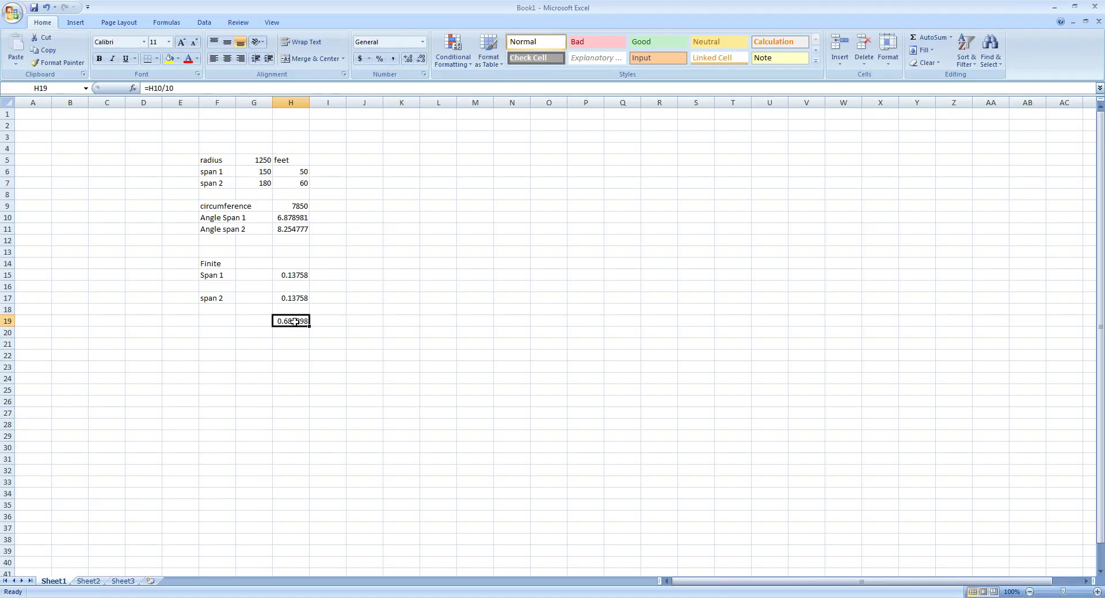
{"action": "left_click", "coordinate": [294, 275]}
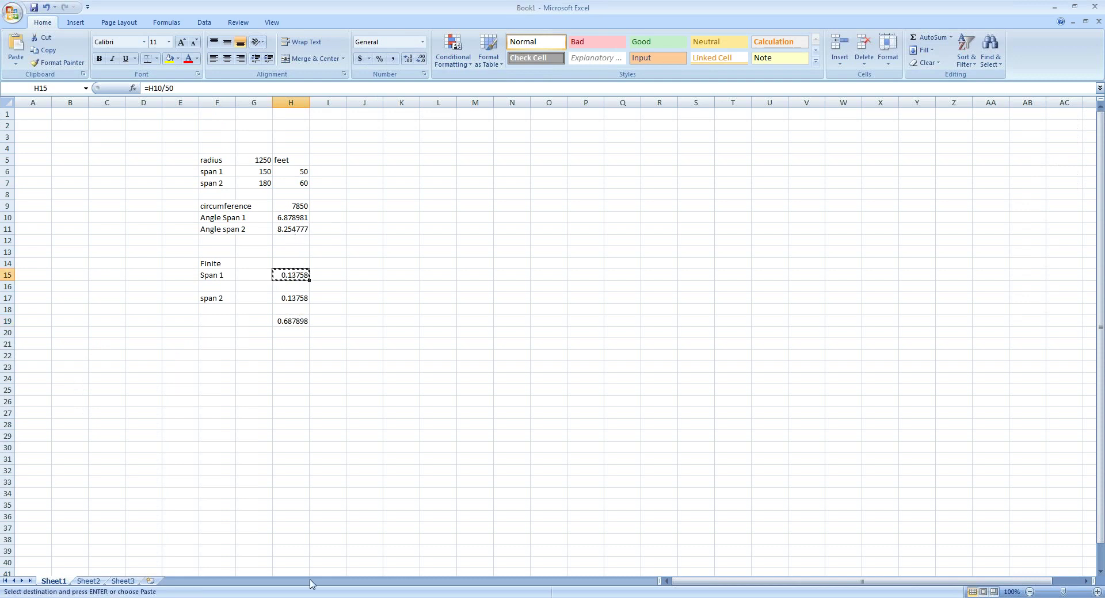
{"action": "key", "text": "alt+Tab"}
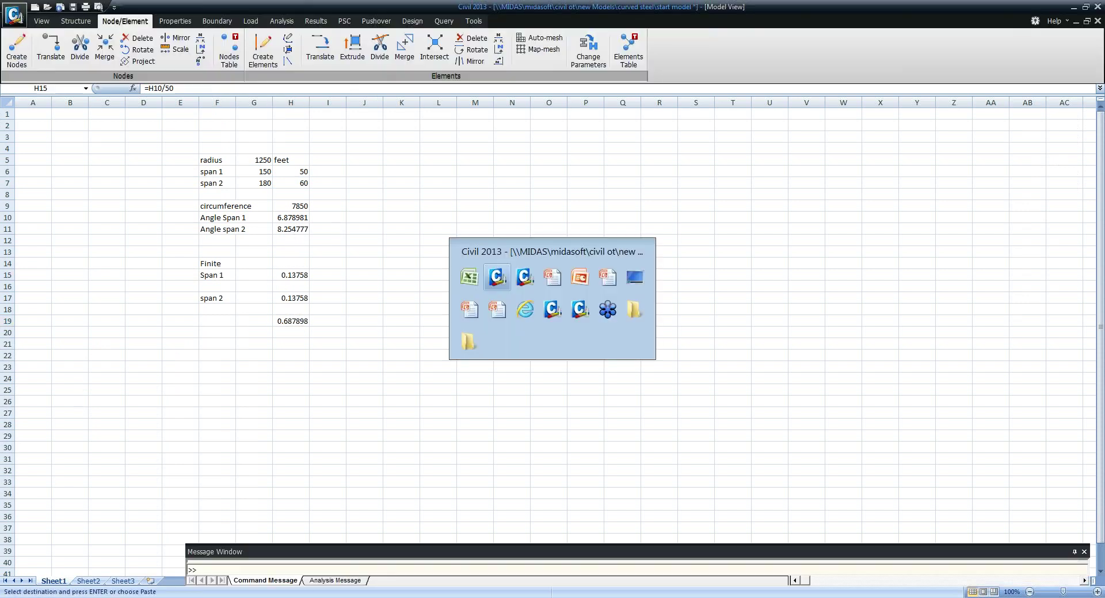
{"action": "key", "text": "ctrl+v"}
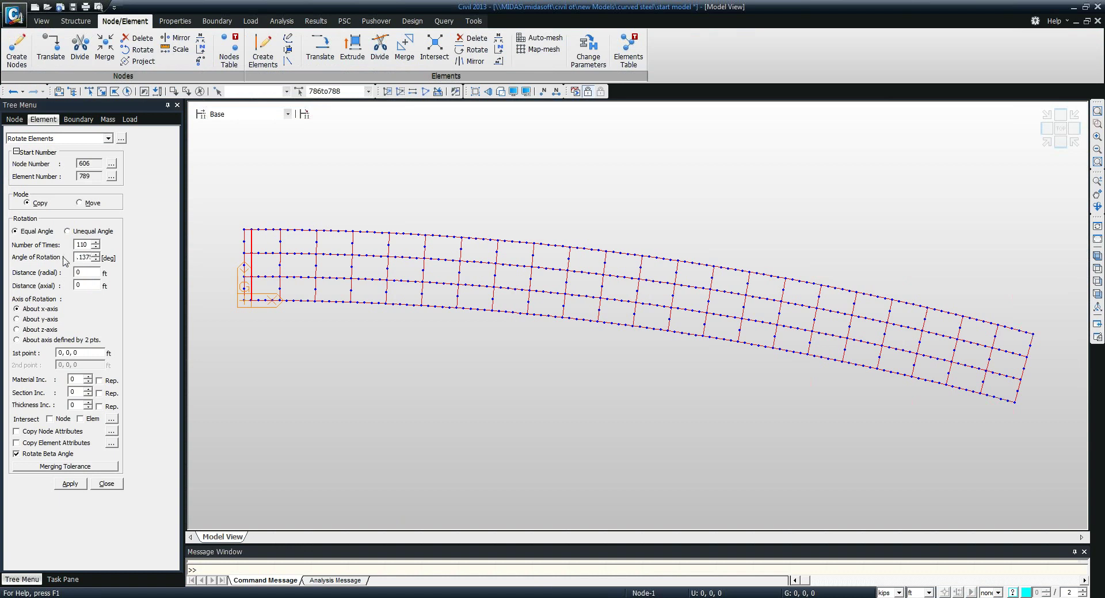
Rotate-copy the deck beam 109 times by the negative of that angle about the z-axis through 0, -1250, 0, intersecting nodes and elements
{"action": "key", "text": "Home"}
{"action": "left_click", "coordinate": [50, 331]}
{"action": "double_click", "coordinate": [68, 354]}
{"action": "key", "text": "BackSpace"}
{"action": "left_click", "coordinate": [60, 420]}
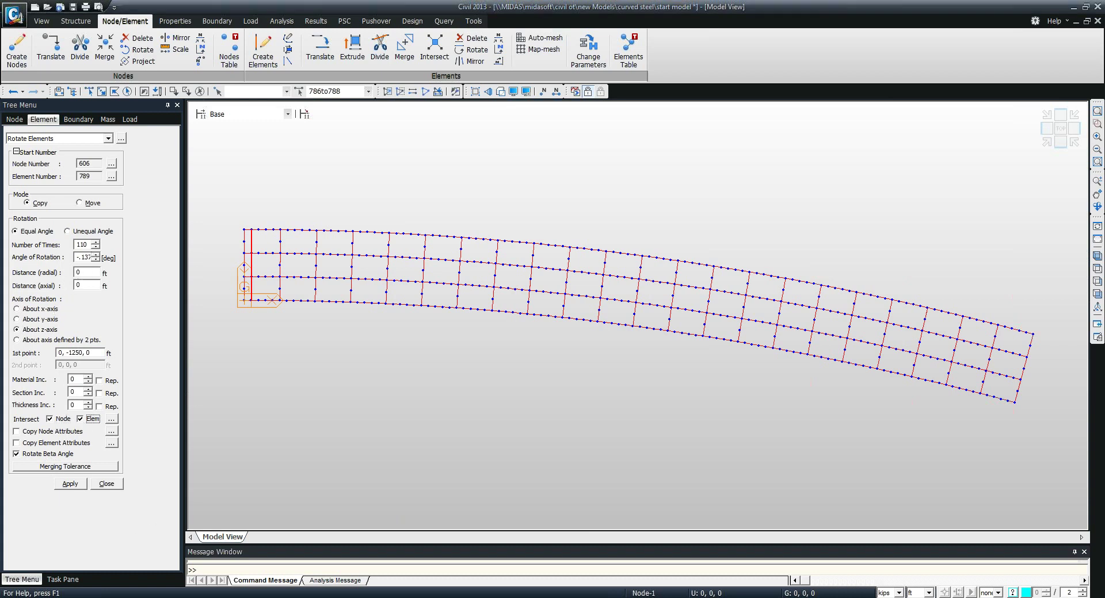
{"action": "key", "text": "Return"}
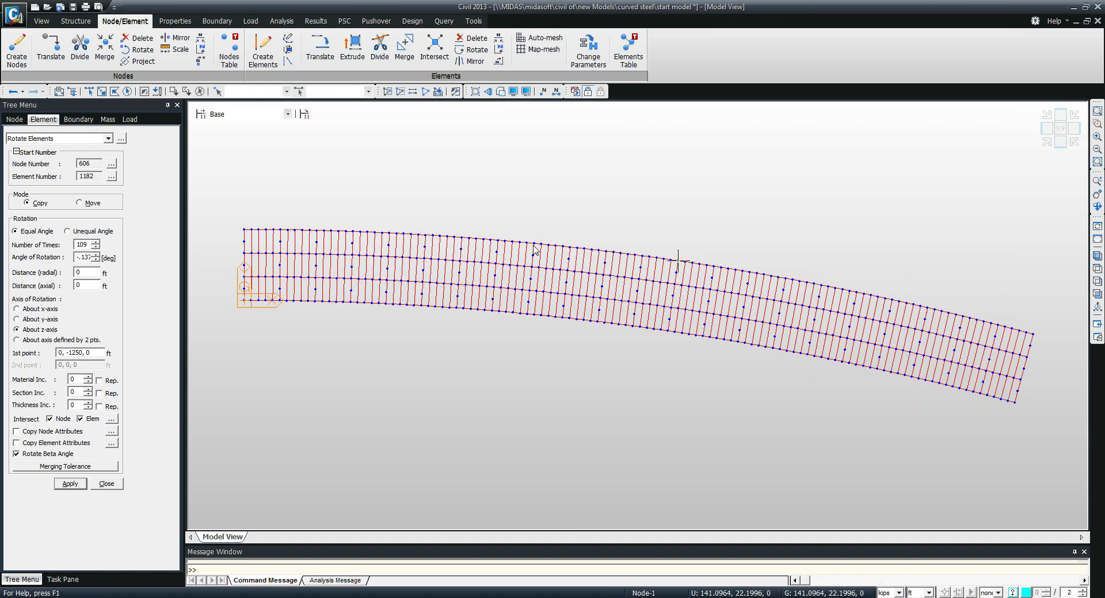
{"action": "left_click", "coordinate": [118, 484]}
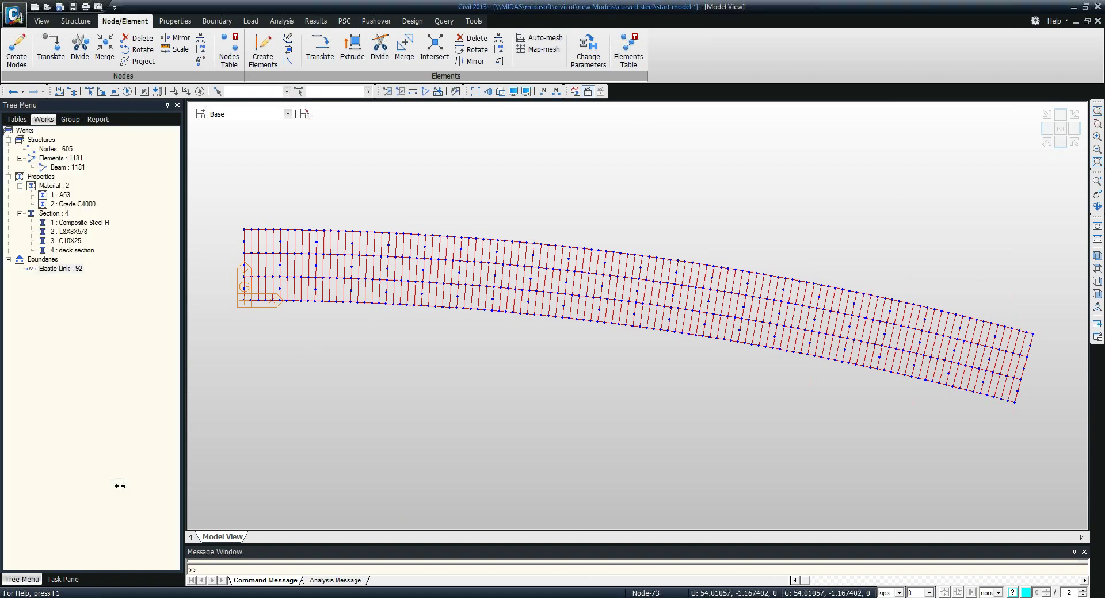
Add supports restraining all translations (D-ALL) at the lower nodes of the first end cross frame
{"action": "left_click", "coordinate": [1047, 142]}
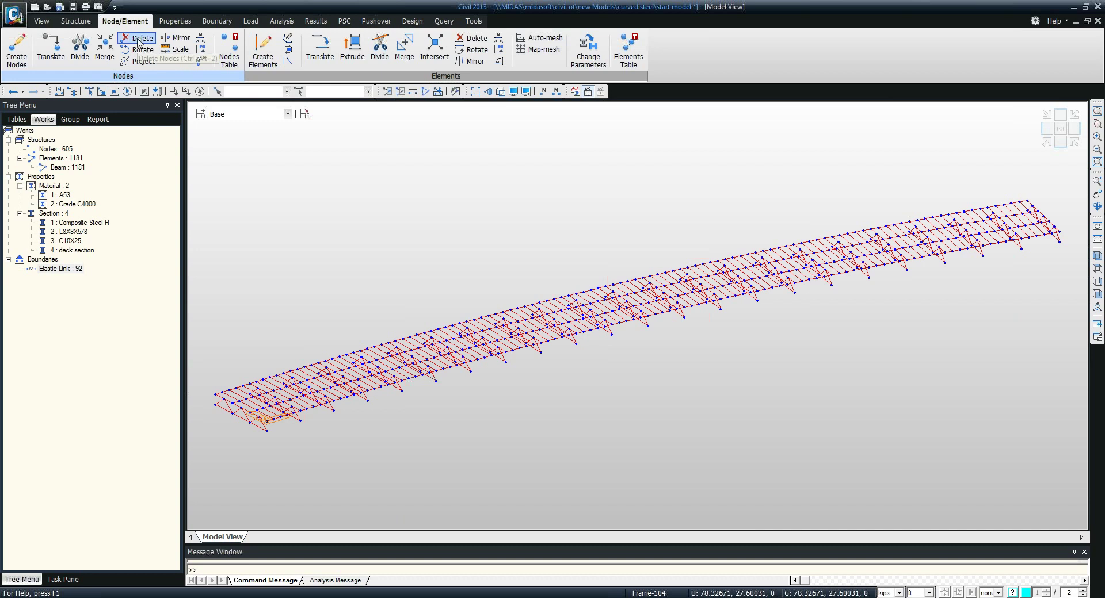
{"action": "left_click", "coordinate": [217, 21]}
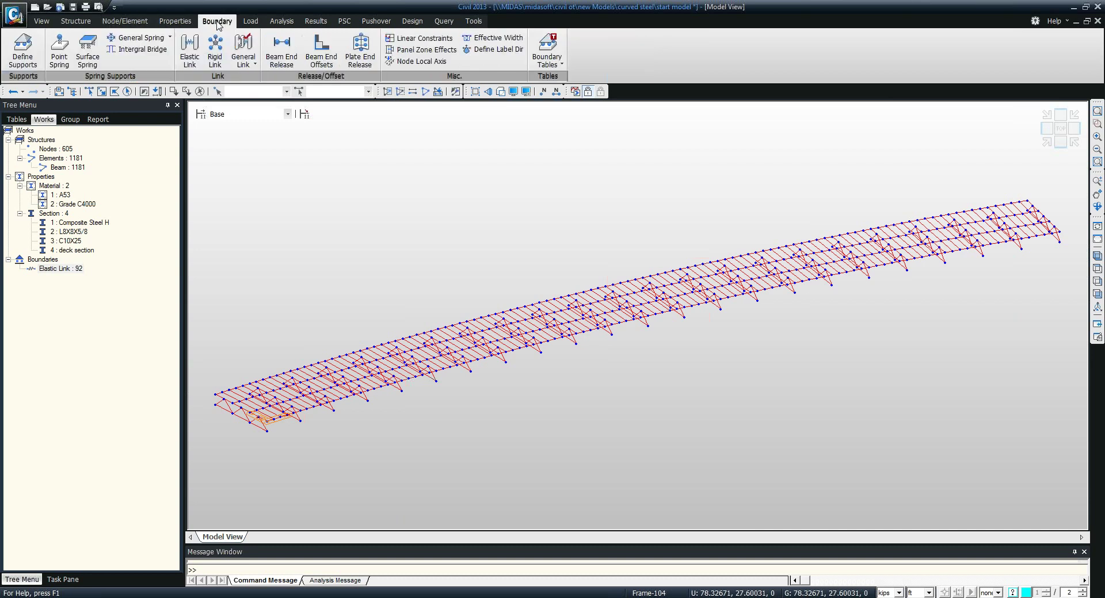
{"action": "left_click", "coordinate": [23, 49]}
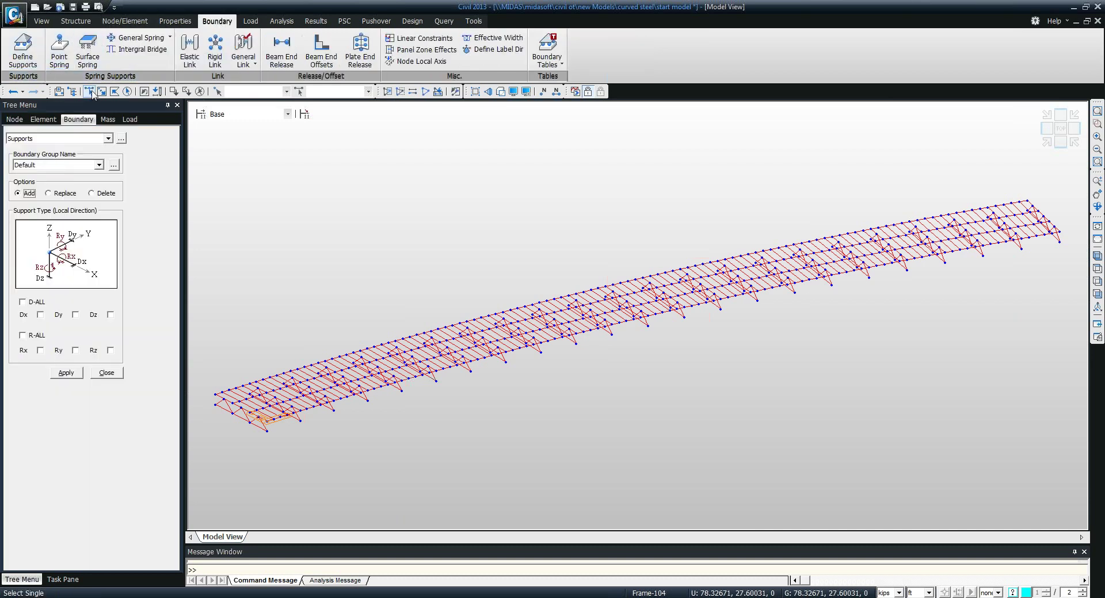
{"action": "key", "text": "ctrl+f"}
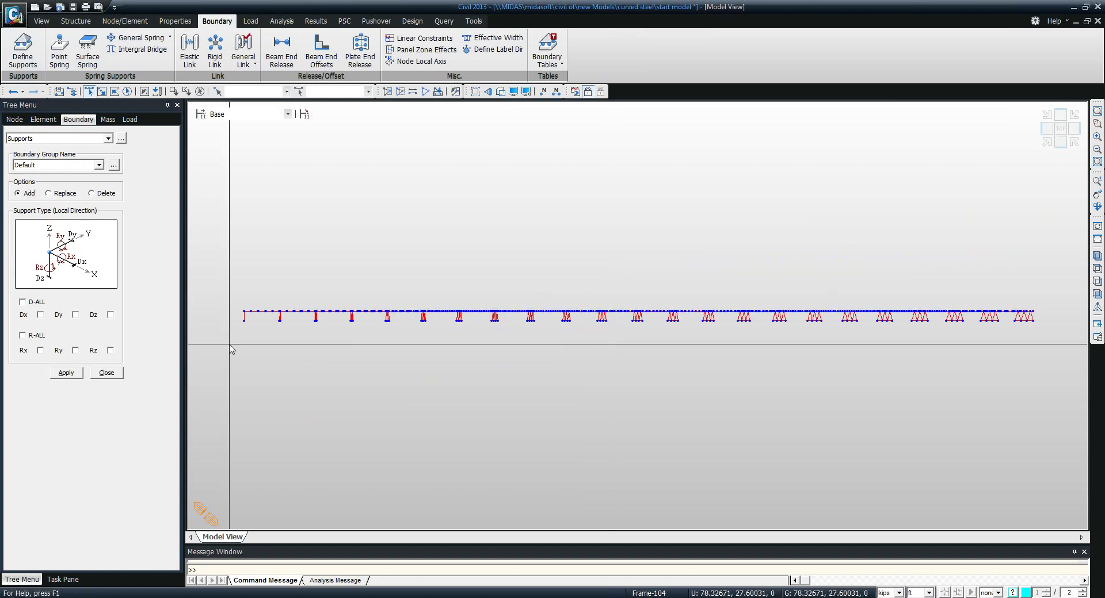
{"action": "left_click_drag", "start_coordinate": [234, 326], "coordinate": [1040, 316]}
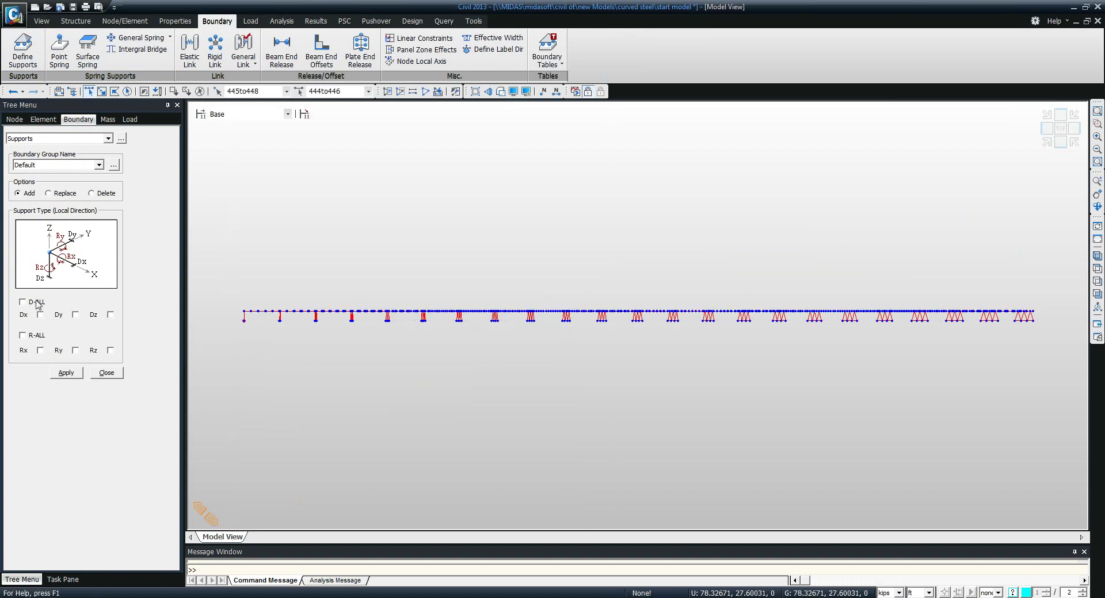
{"action": "left_click", "coordinate": [23, 301]}
{"action": "left_click", "coordinate": [66, 373]}
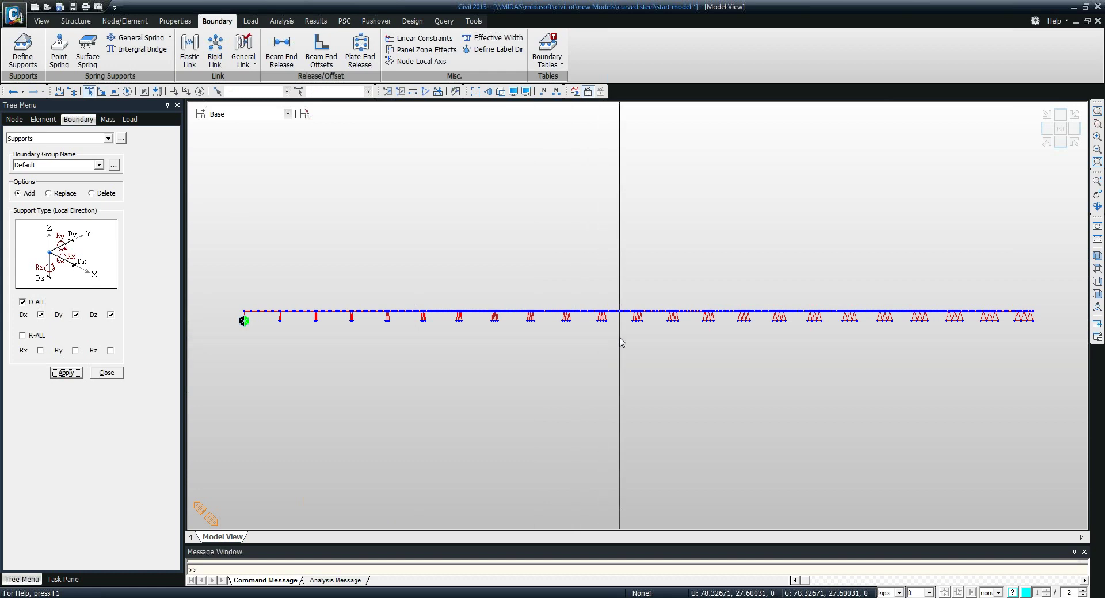
Add the same D-ALL supports at the lower nodes of the intermediate pier and far end cross frames, and check their placement
{"action": "left_click_drag", "start_coordinate": [625, 314], "coordinate": [666, 336]}
{"action": "left_click", "coordinate": [65, 373]}
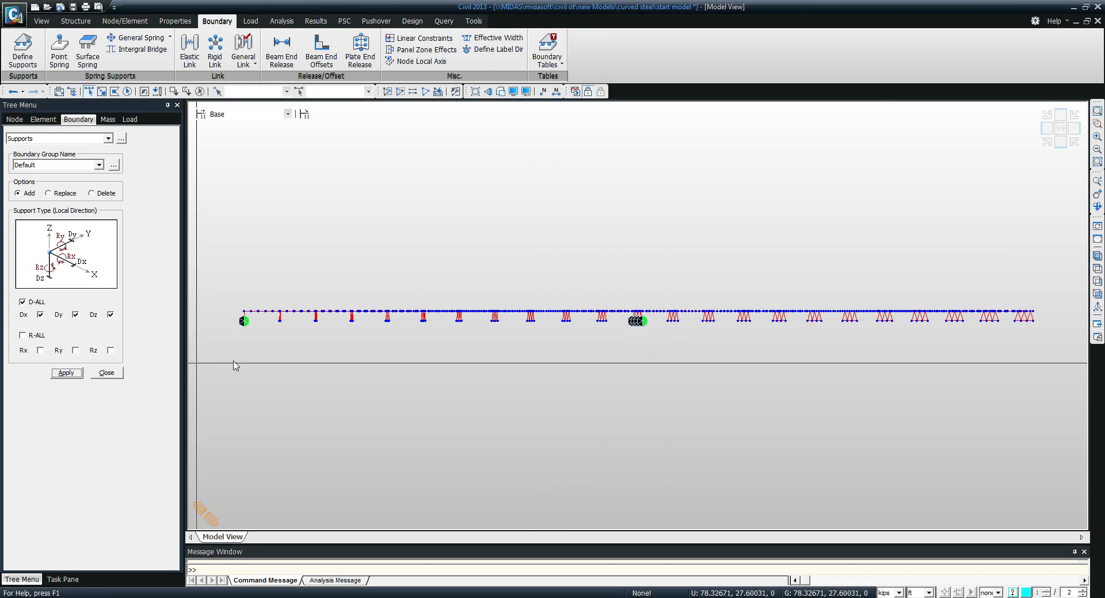
{"action": "left_click_drag", "start_coordinate": [1009, 302], "coordinate": [1039, 331]}
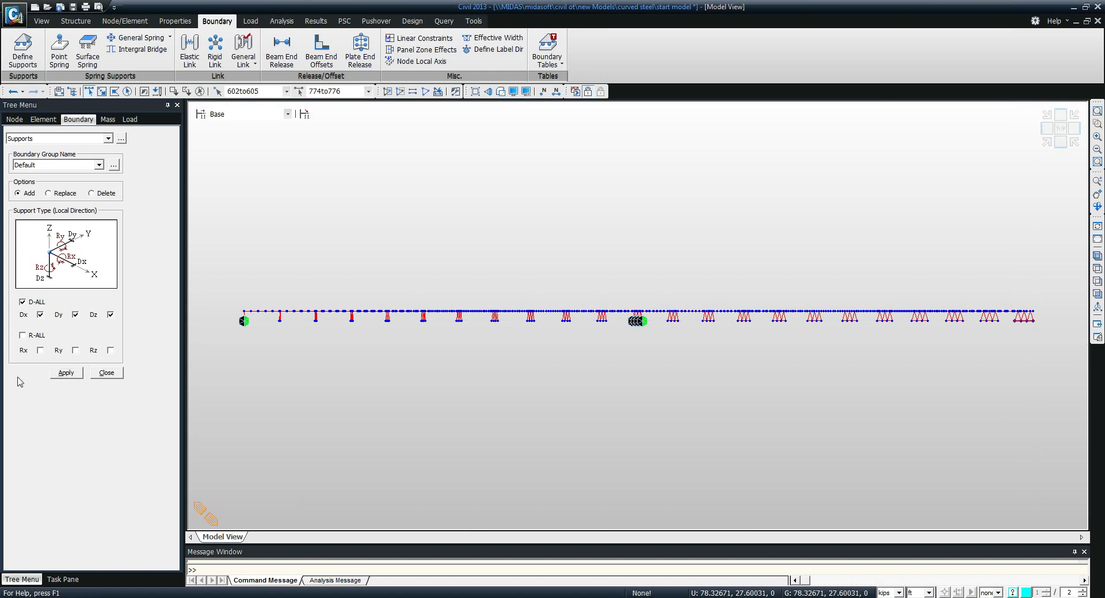
{"action": "left_click", "coordinate": [53, 374]}
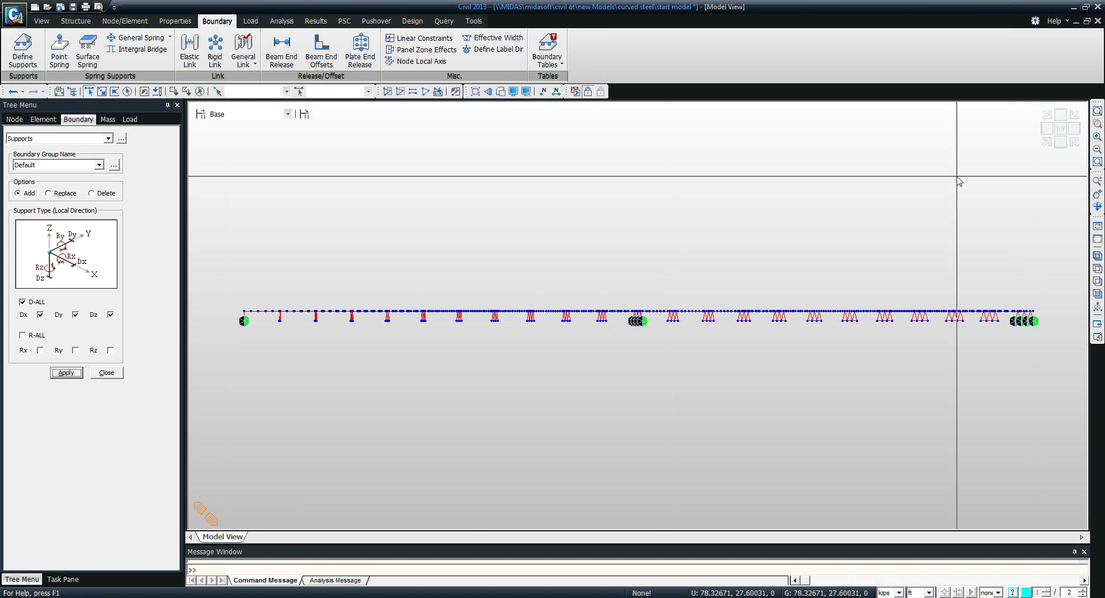
{"action": "left_click", "coordinate": [1048, 144]}
{"action": "left_click", "coordinate": [1097, 123]}
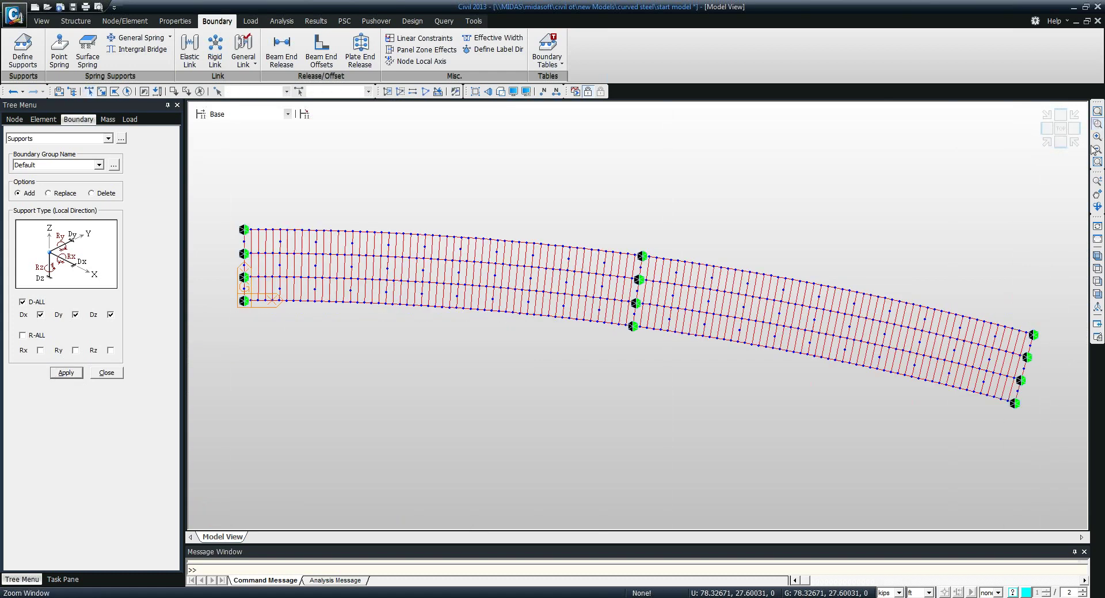
{"action": "left_click_drag", "start_coordinate": [956, 297], "coordinate": [1044, 446]}
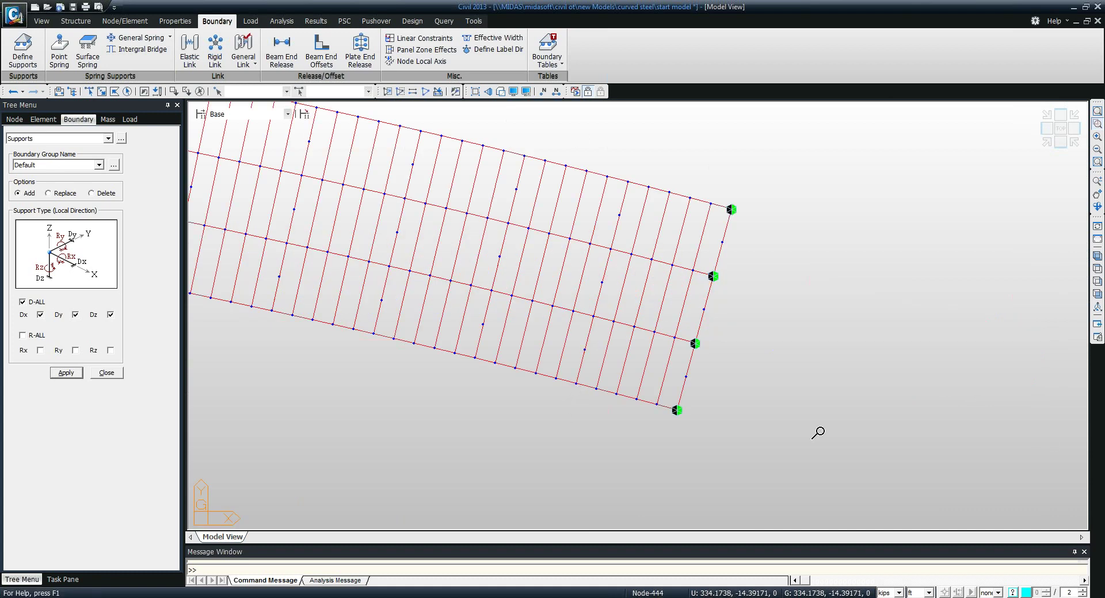
{"action": "left_click", "coordinate": [1045, 142]}
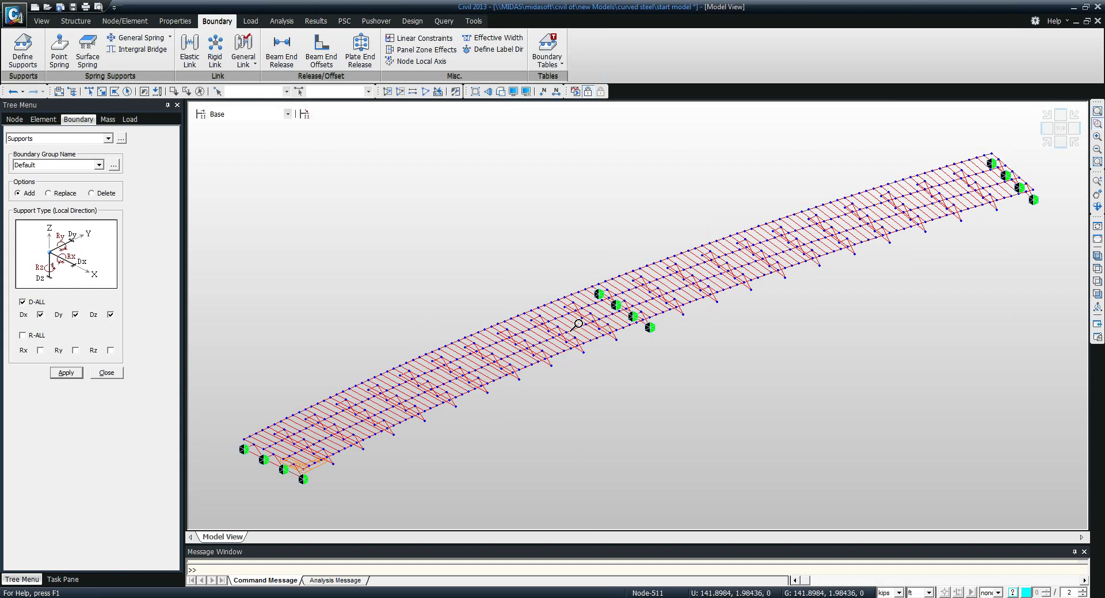
{"action": "middle_click_drag", "start_coordinate": [578, 324], "coordinate": [574, 324]}
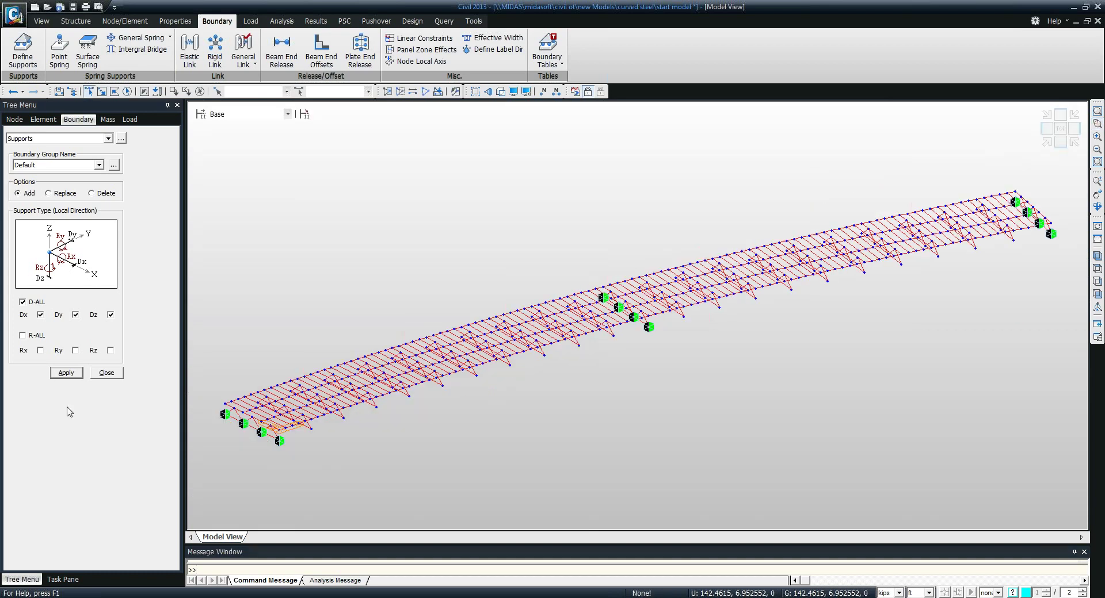
{"action": "left_click", "coordinate": [101, 374]}
Create a static load case named self weight with the type Dead Load (D)
{"action": "left_click", "coordinate": [249, 23]}
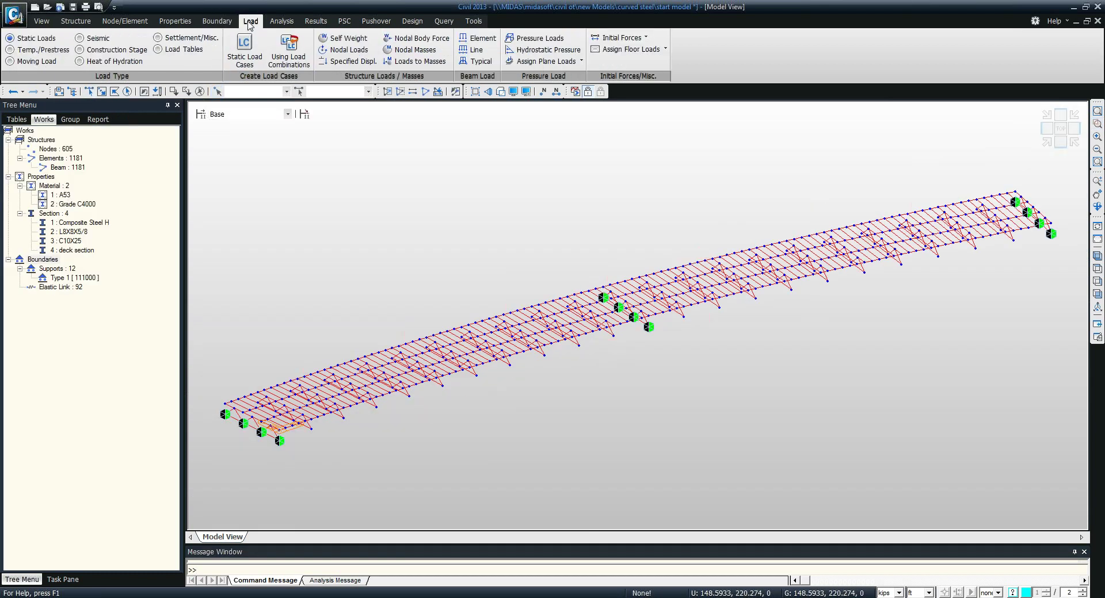
{"action": "left_click", "coordinate": [245, 51]}
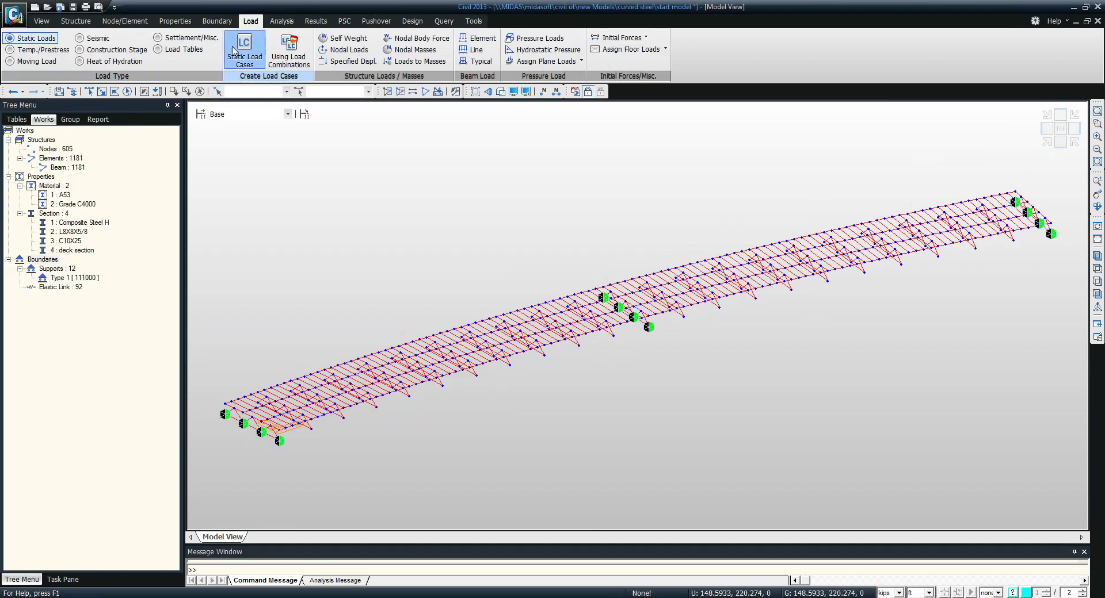
{"action": "type", "text": "self weightg"}
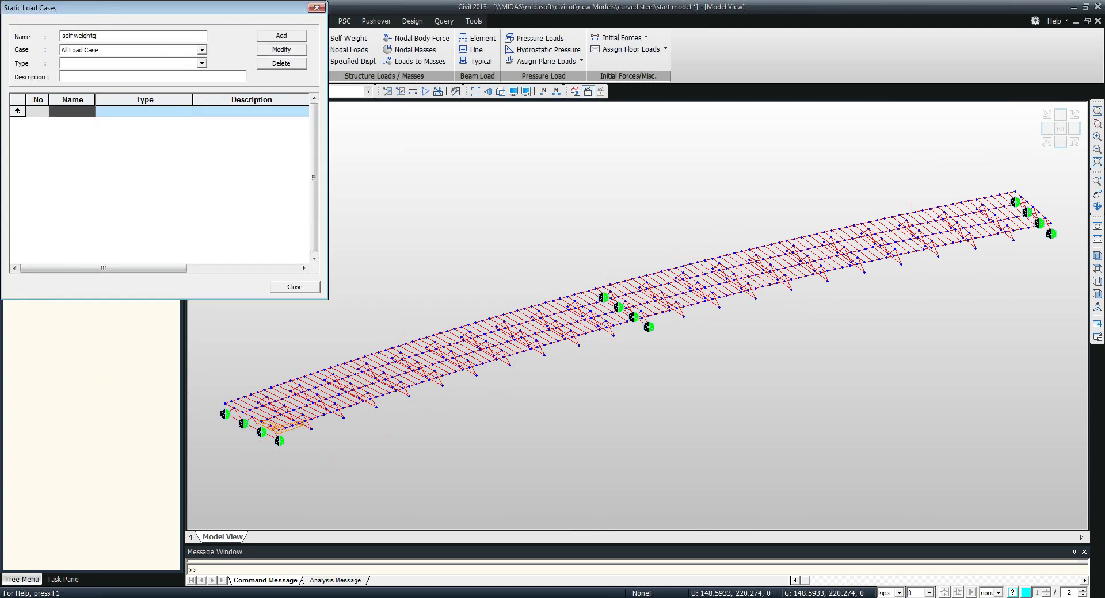
{"action": "key", "text": "Tab"}
{"action": "key", "text": "Tab"}
{"action": "key", "text": "Down"}
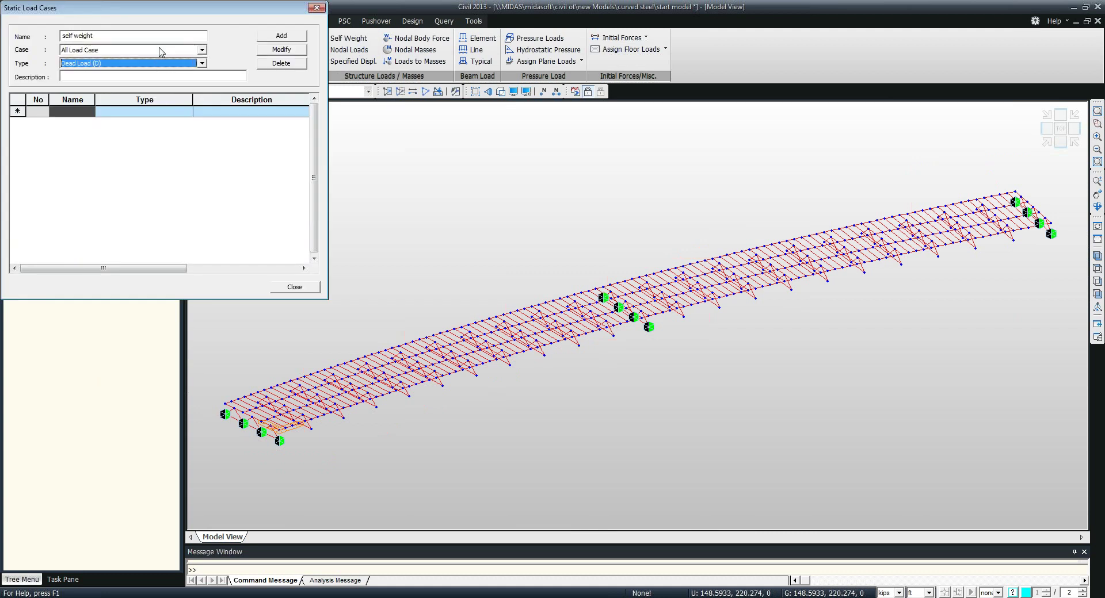
{"action": "left_click", "coordinate": [156, 64]}
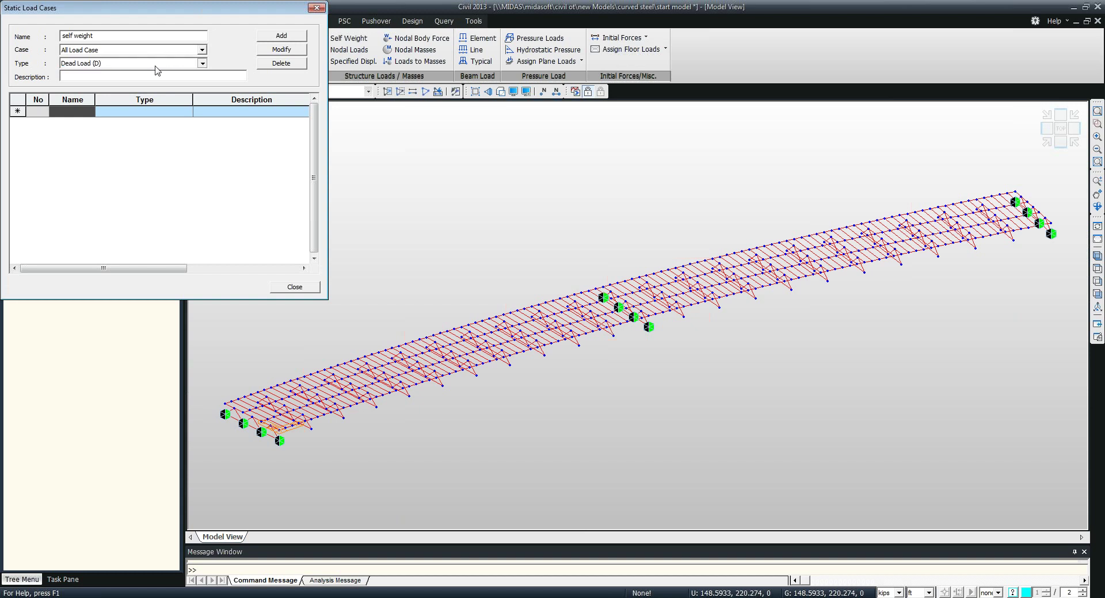
{"action": "scroll", "coordinate": [156, 77], "scroll_direction": "up", "scroll_amount": 5}
{"action": "left_click", "coordinate": [155, 75]}
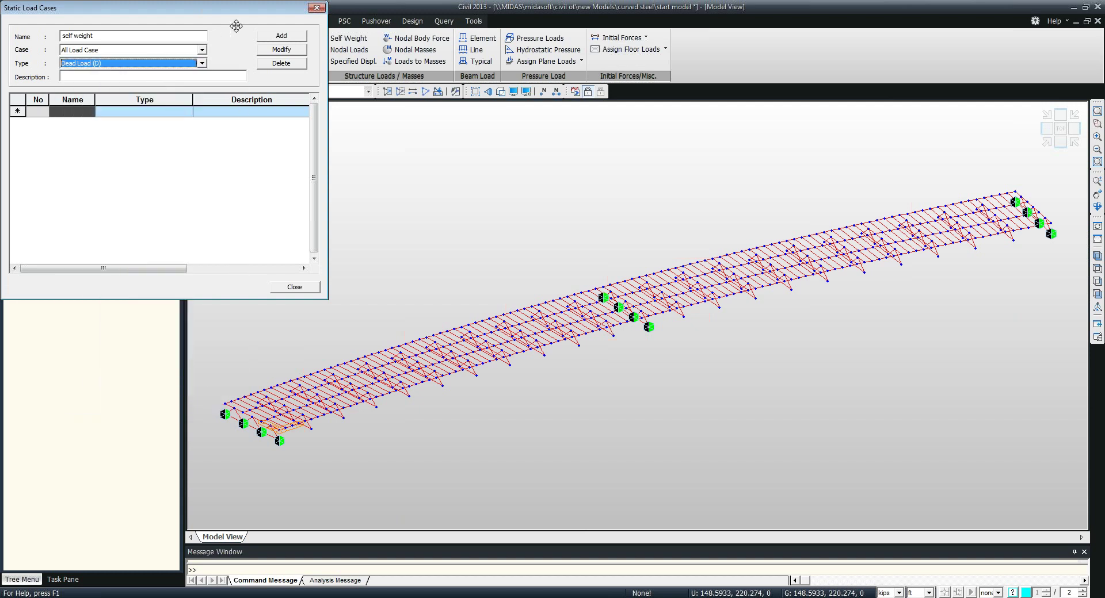
{"action": "left_click", "coordinate": [265, 35]}
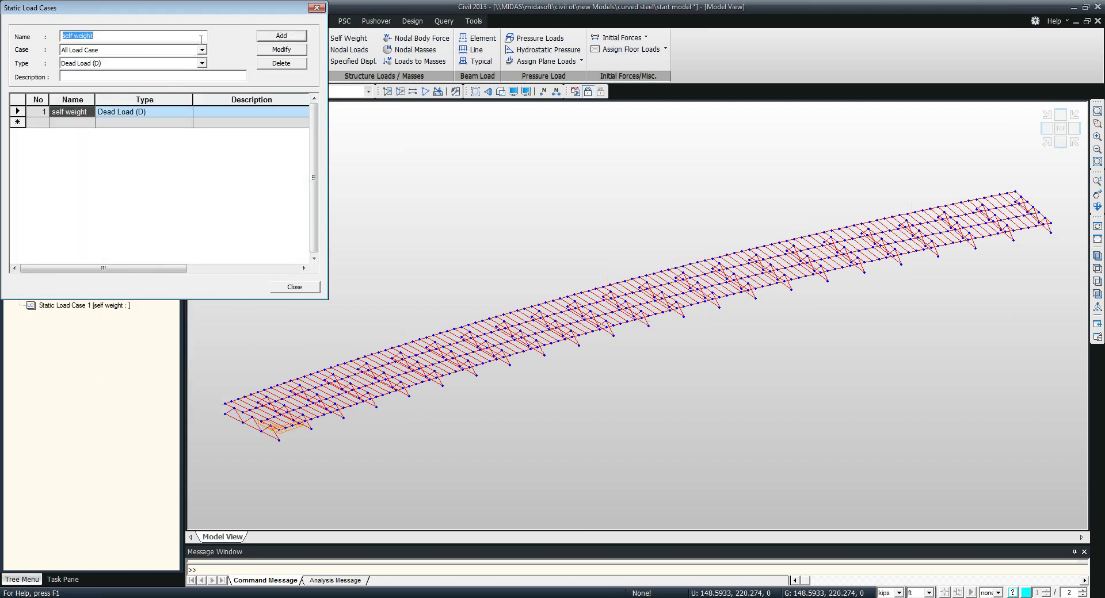
Add a second Dead Load (D) static load case named barrier load and finish defining load cases
{"action": "type", "text": "barrier load"}
{"action": "key", "text": "Tab"}
{"action": "key", "text": "Tab"}
{"action": "left_click", "coordinate": [264, 37]}
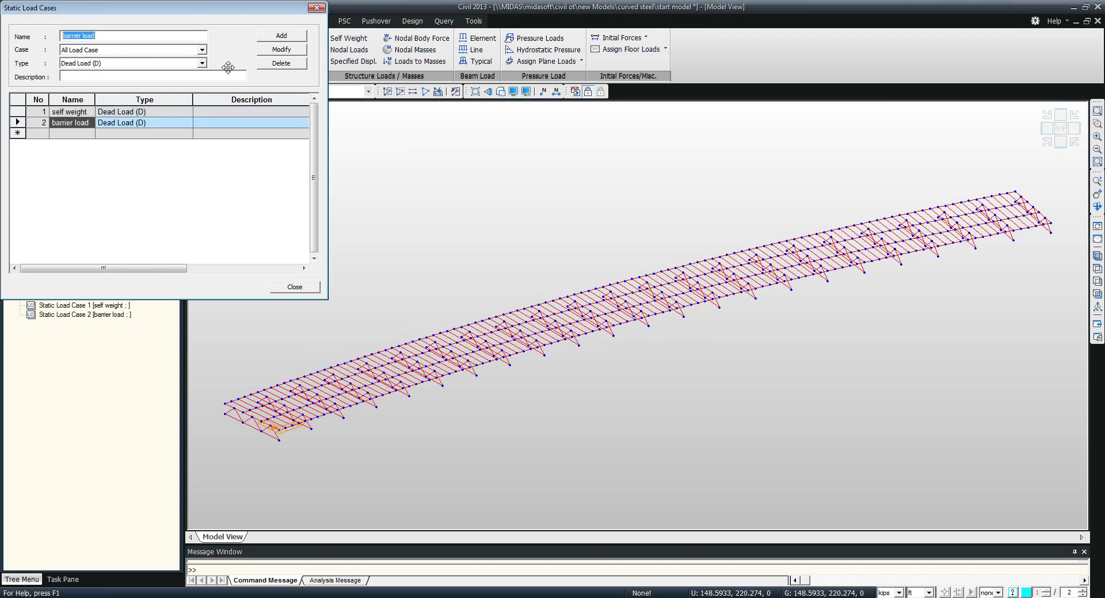
{"action": "left_click", "coordinate": [319, 3]}
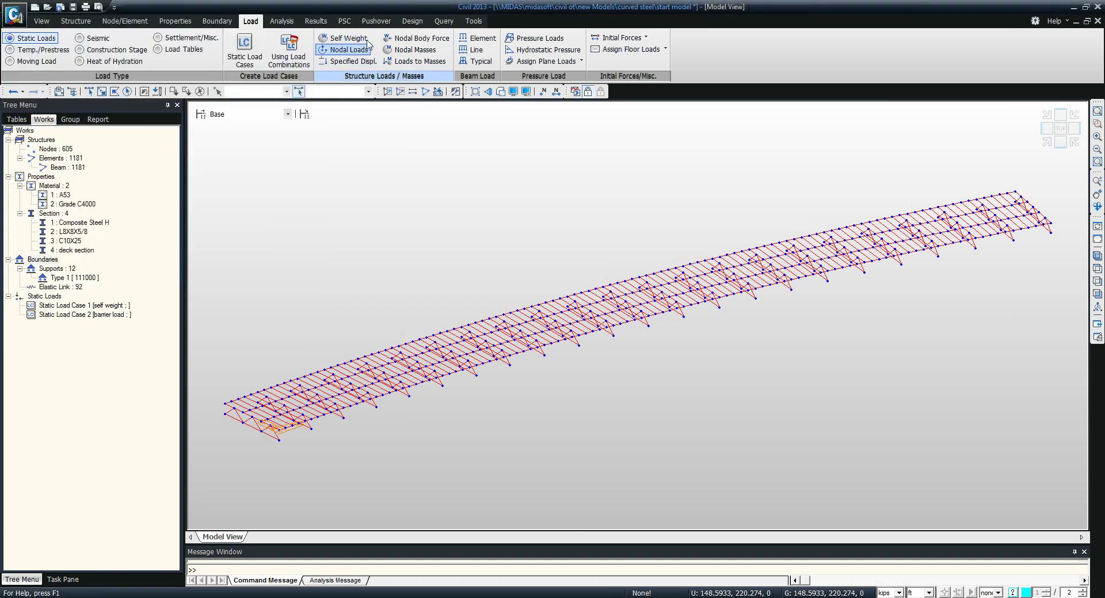
Assign self weight to the self weight load case with a Z factor of -1
{"action": "left_click", "coordinate": [347, 38]}
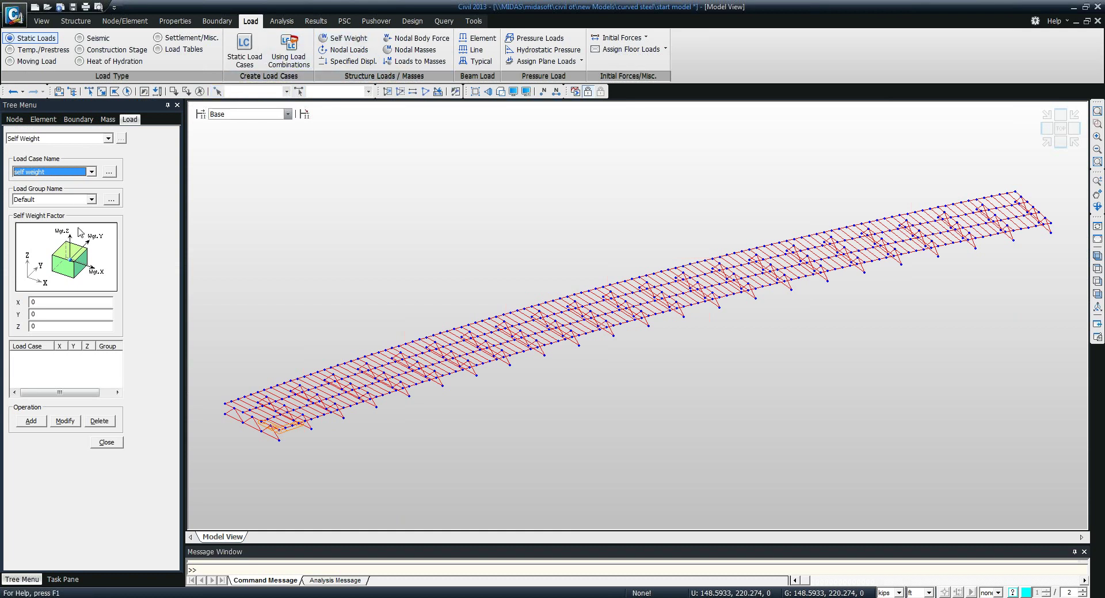
{"action": "left_click", "coordinate": [46, 326]}
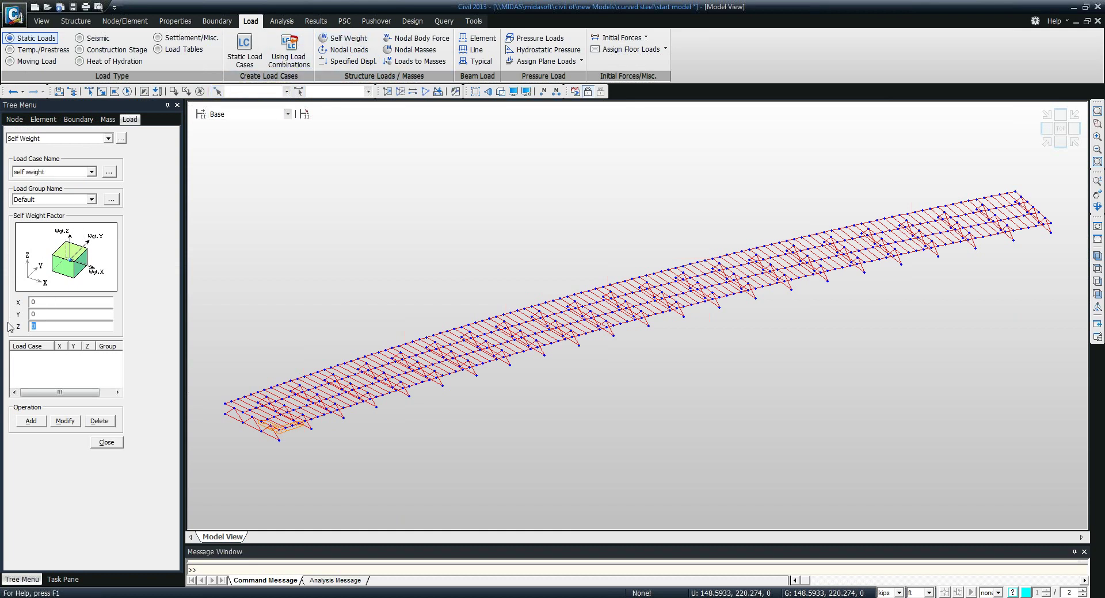
{"action": "key", "text": "BackSpace"}
{"action": "type", "text": "-1"}
{"action": "left_click", "coordinate": [31, 421]}
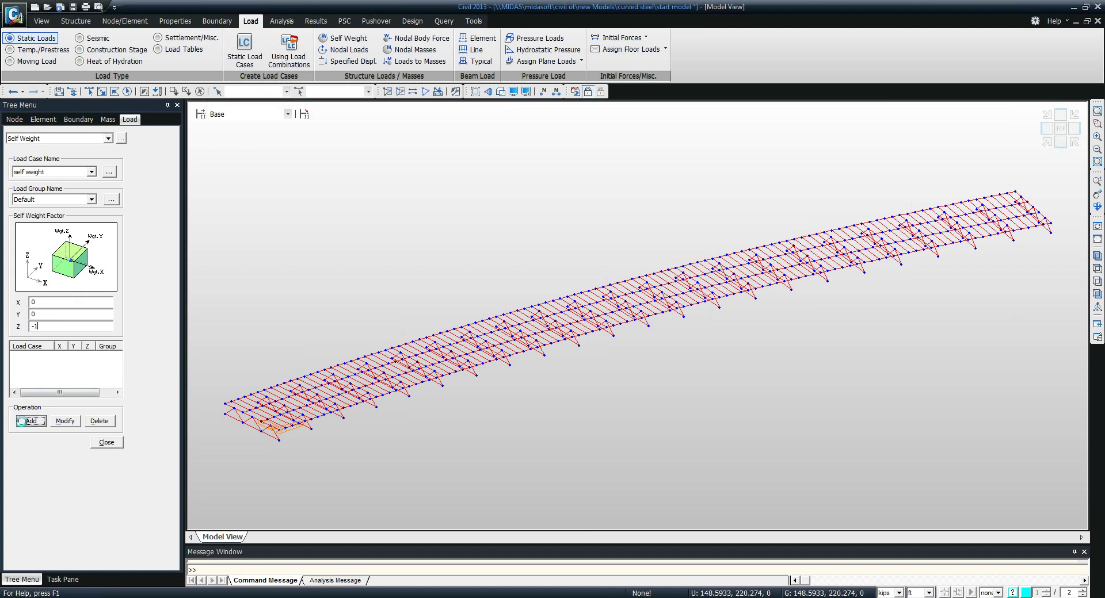
{"action": "left_click", "coordinate": [97, 443]}
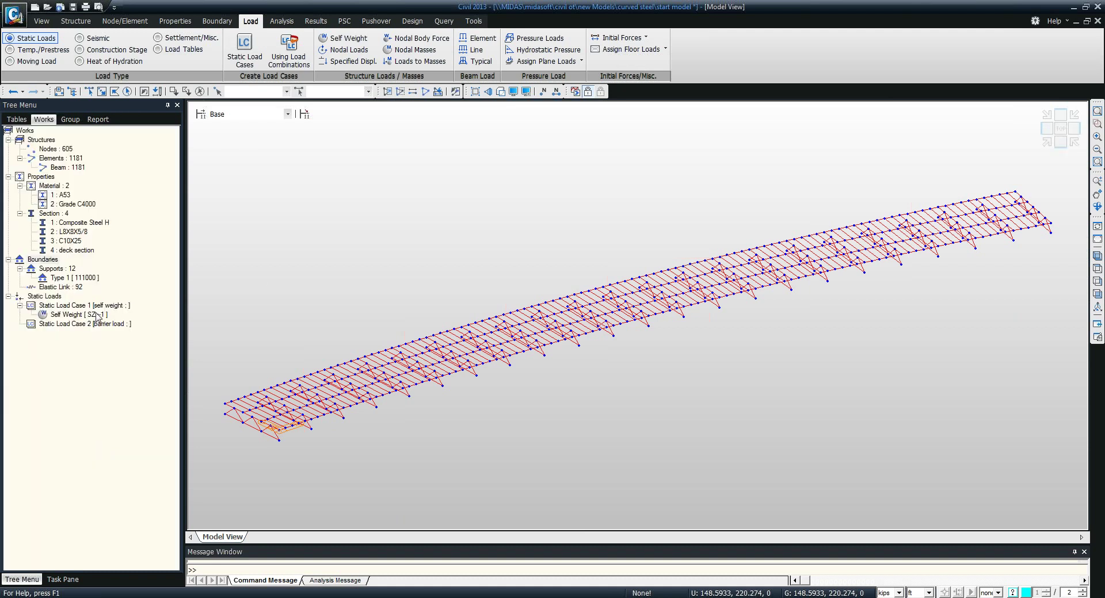
Set up a uniform element beam load of -5 kips/ft in global Z for the barrier load case
{"action": "left_click", "coordinate": [1063, 127]}
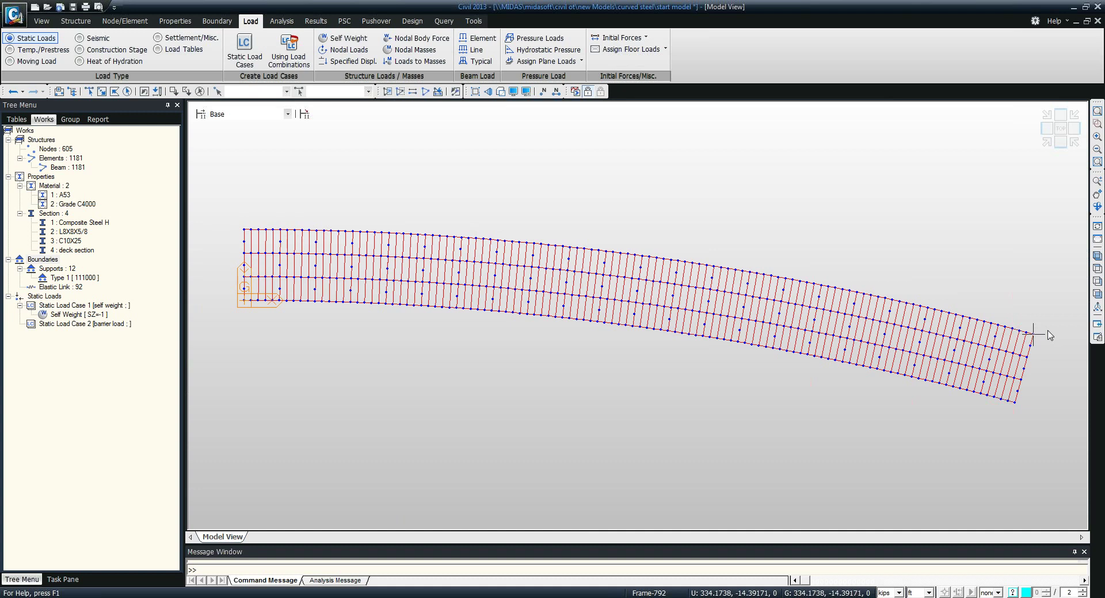
{"action": "left_click", "coordinate": [482, 41]}
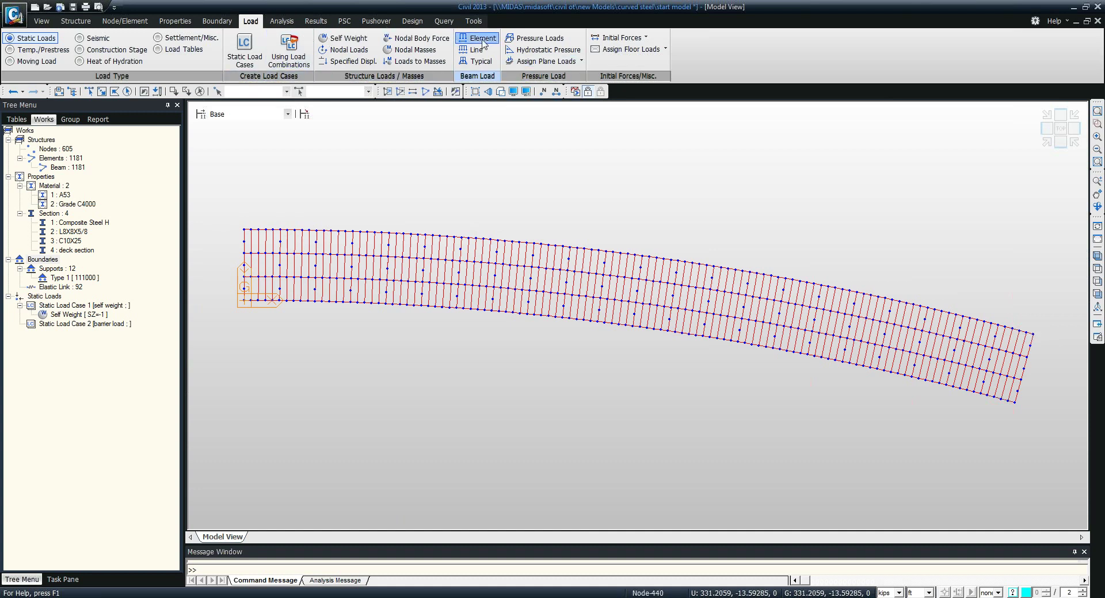
{"action": "left_click", "coordinate": [47, 167]}
{"action": "left_click", "coordinate": [35, 174]}
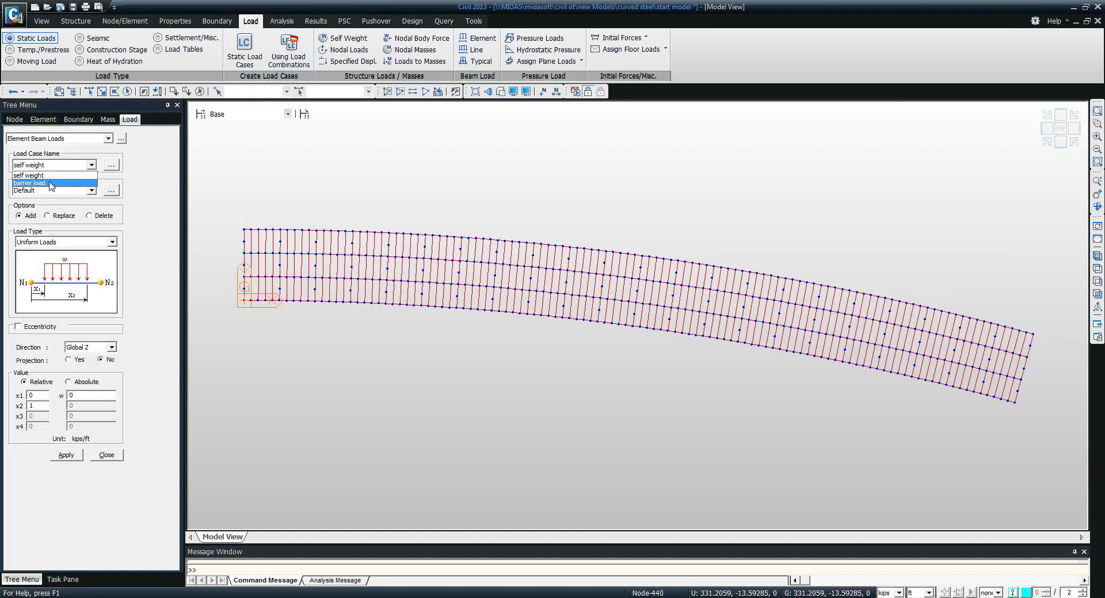
{"action": "left_click", "coordinate": [104, 455]}
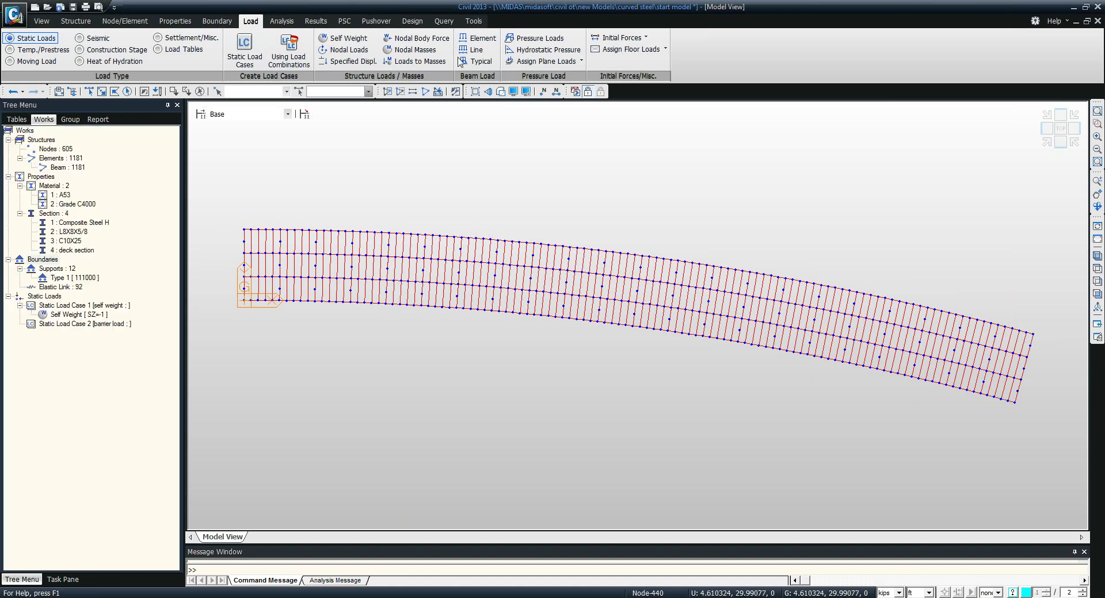
{"action": "left_click", "coordinate": [482, 39]}
{"action": "left_click", "coordinate": [107, 456]}
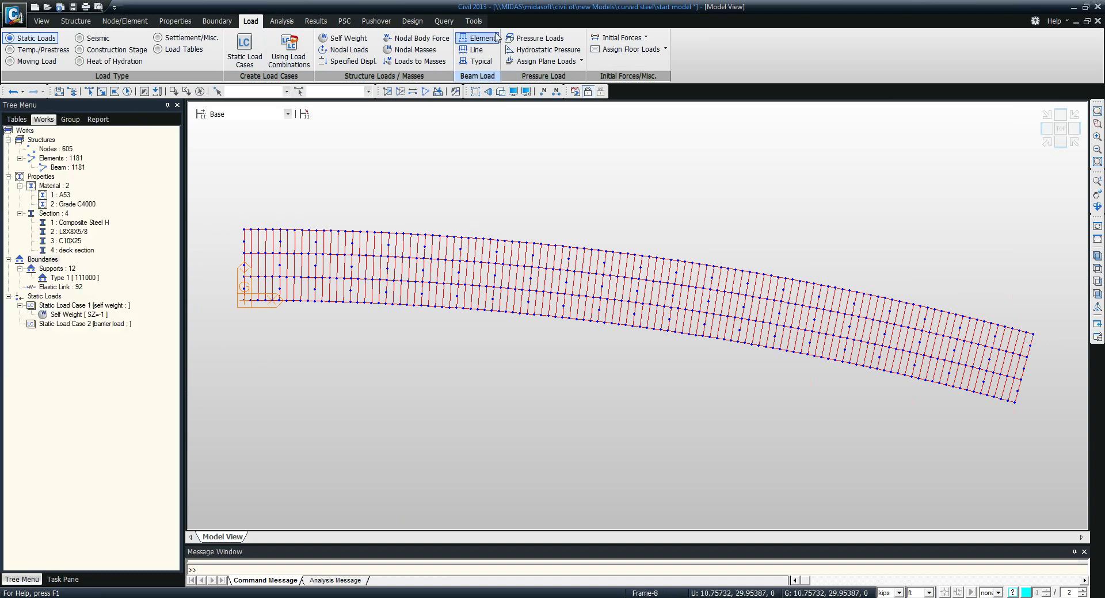
{"action": "left_click", "coordinate": [482, 38]}
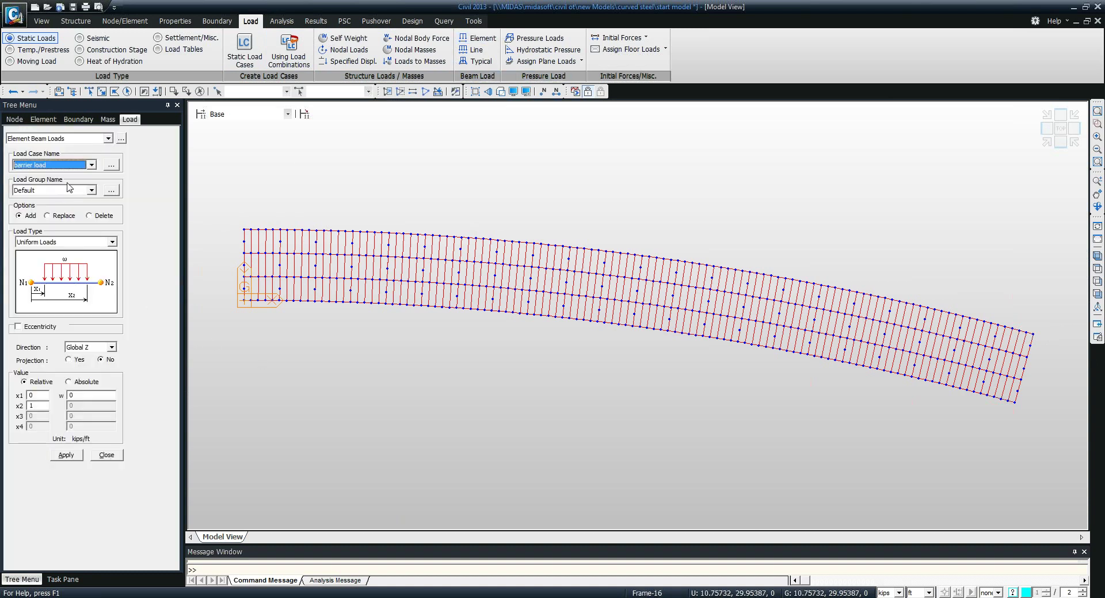
{"action": "left_click", "coordinate": [109, 396]}
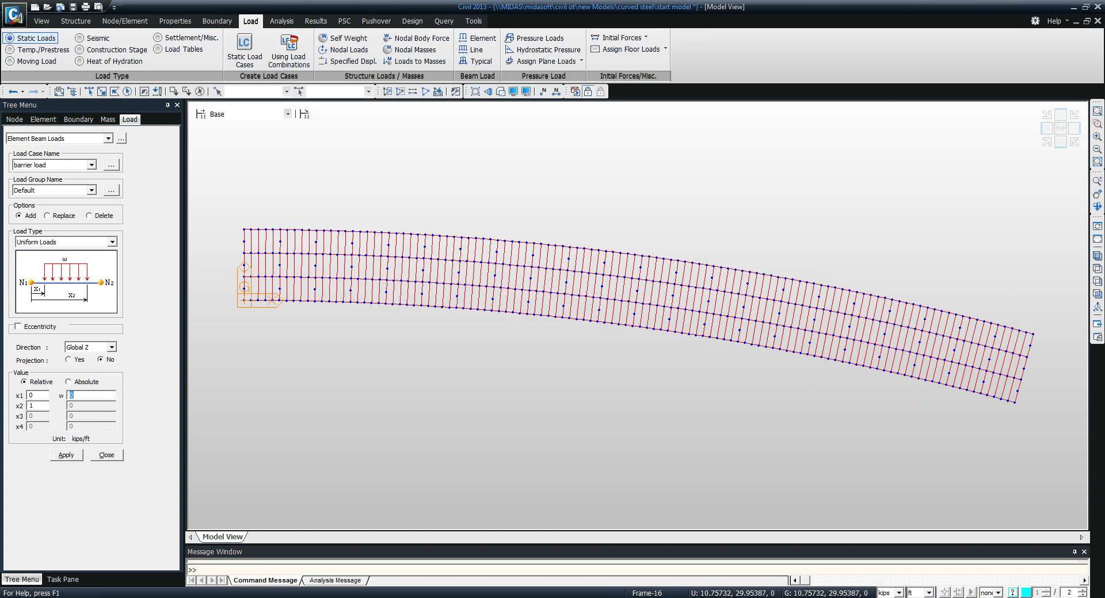
{"action": "type", "text": "-5"}
Select all elements along the outer edge girder in plan view with a polygon that follows the curve
{"action": "left_click", "coordinate": [93, 93]}
{"action": "left_click_drag", "start_coordinate": [242, 229], "coordinate": [346, 230]}
{"action": "left_click", "coordinate": [115, 91]}
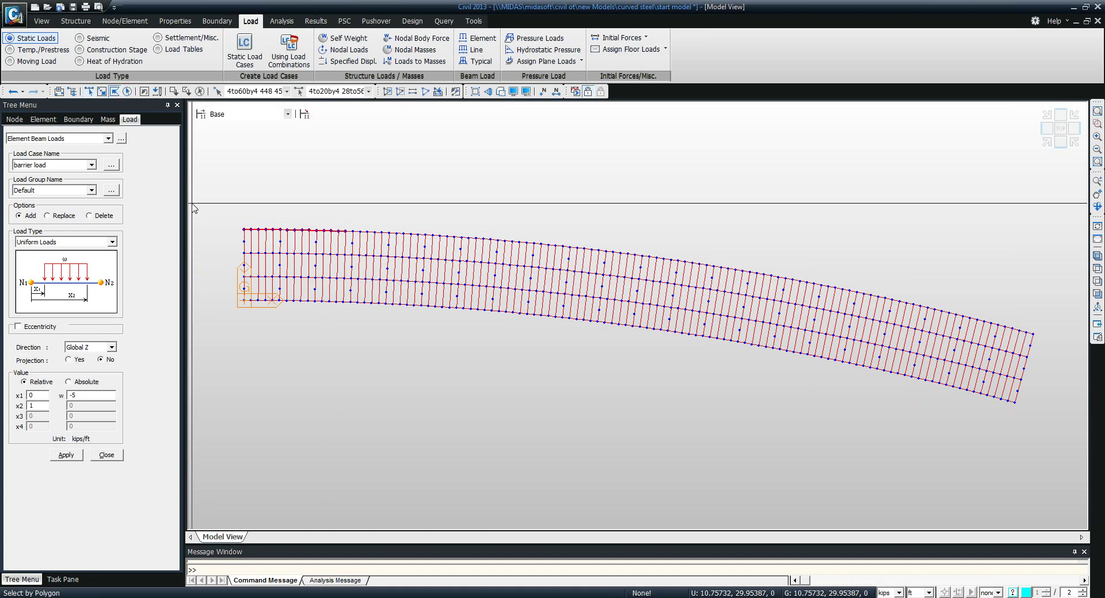
{"action": "left_click", "coordinate": [217, 225]}
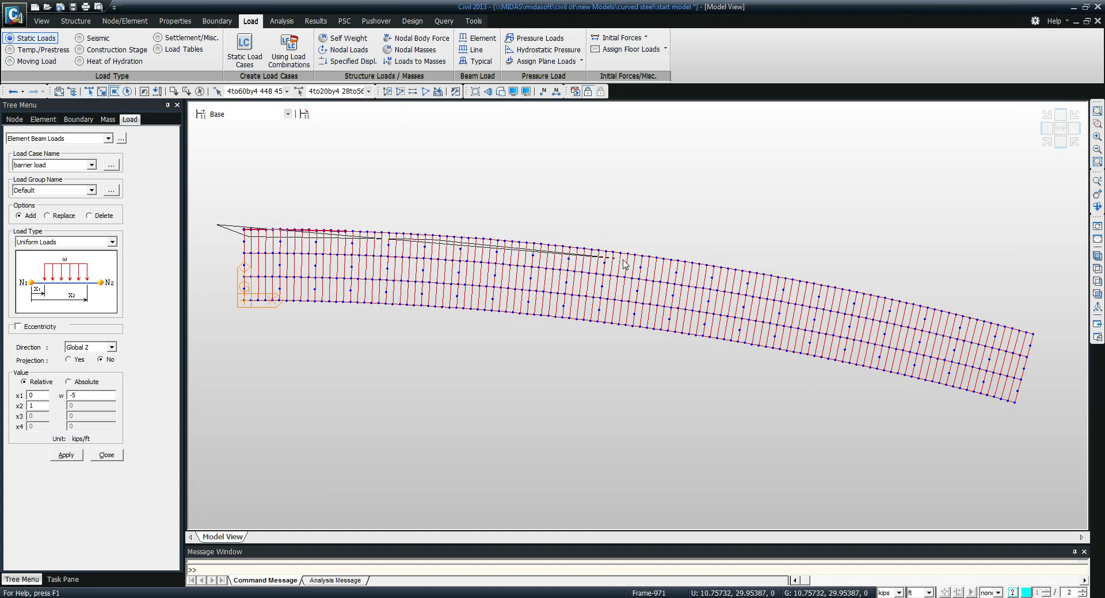
{"action": "left_click", "coordinate": [1040, 343]}
{"action": "double_click", "coordinate": [1057, 300]}
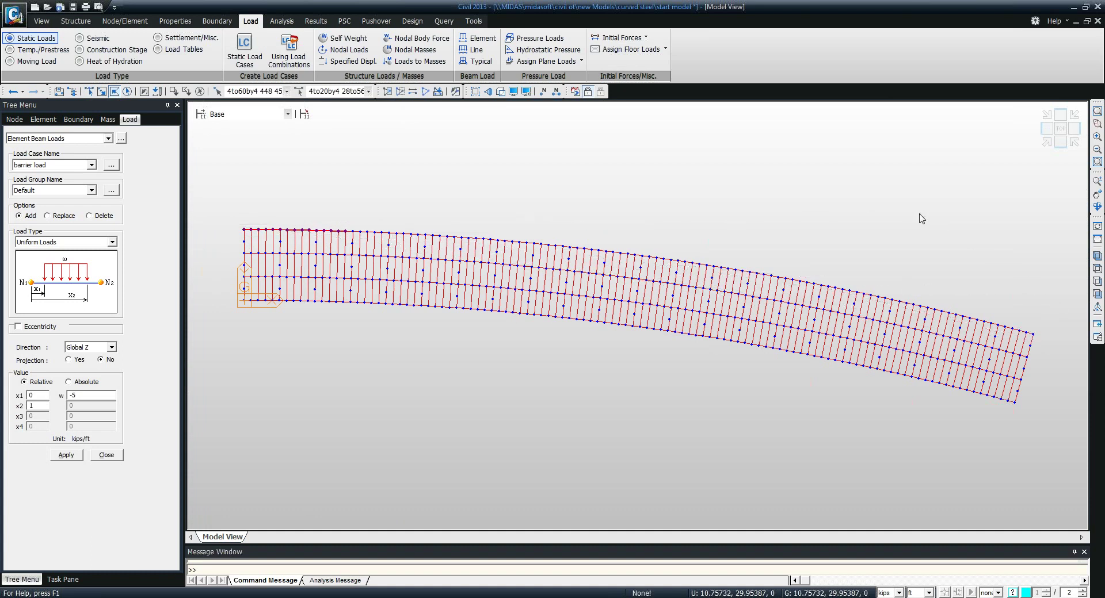
Apply the barrier load to the outer girder with a local y centroid eccentricity of 2 ft at the I-end, and check it in isometric view
{"action": "left_click", "coordinate": [44, 329]}
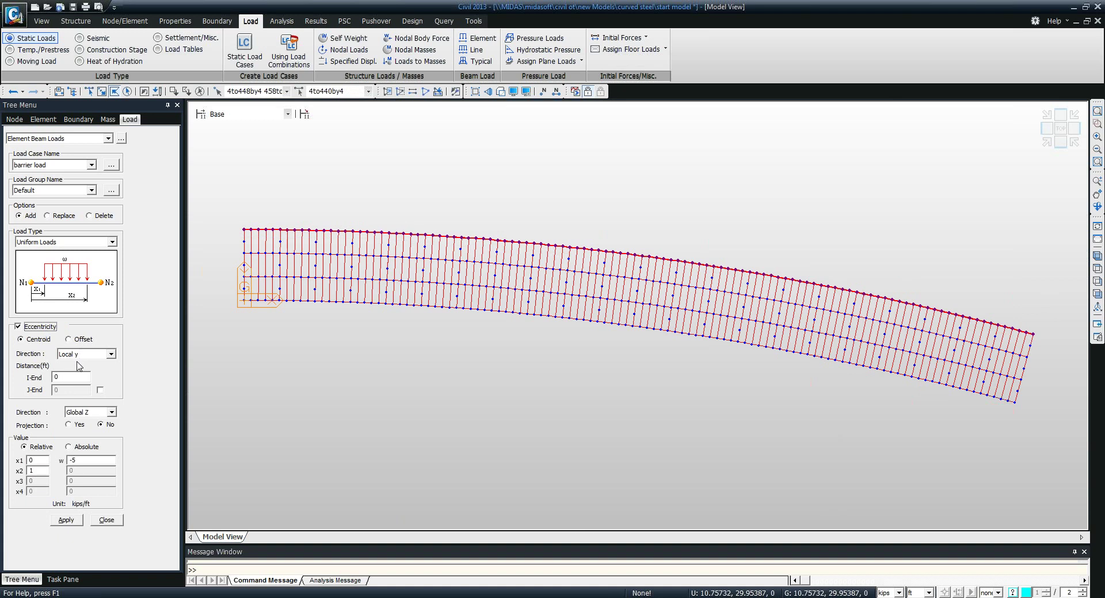
{"action": "double_click", "coordinate": [55, 378]}
{"action": "type", "text": "-"}
{"action": "type", "text": "2"}
{"action": "left_click", "coordinate": [65, 521]}
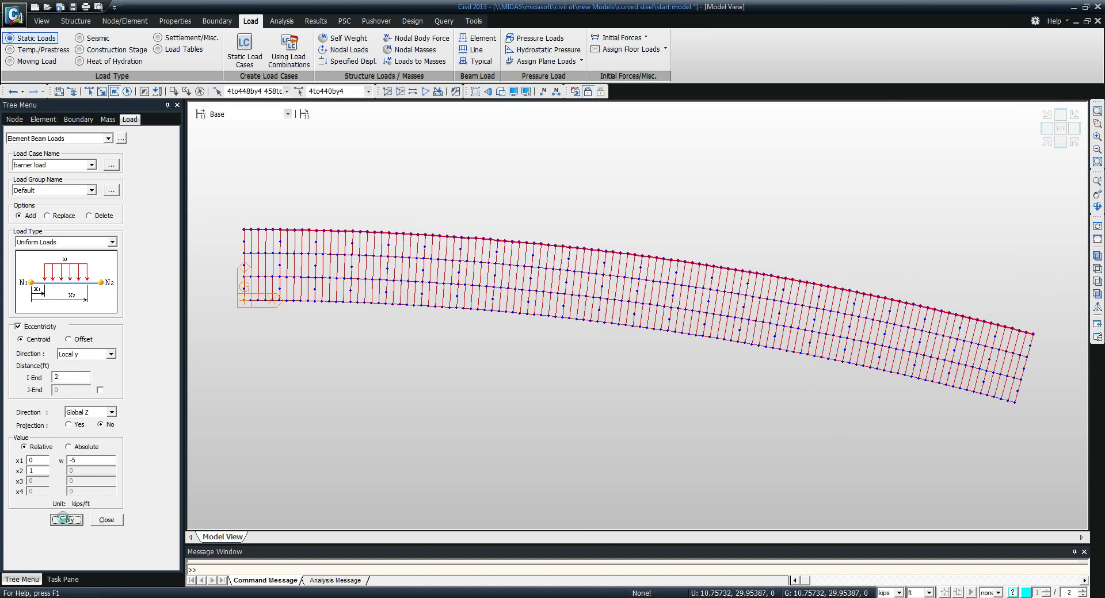
{"action": "left_click", "coordinate": [1047, 143]}
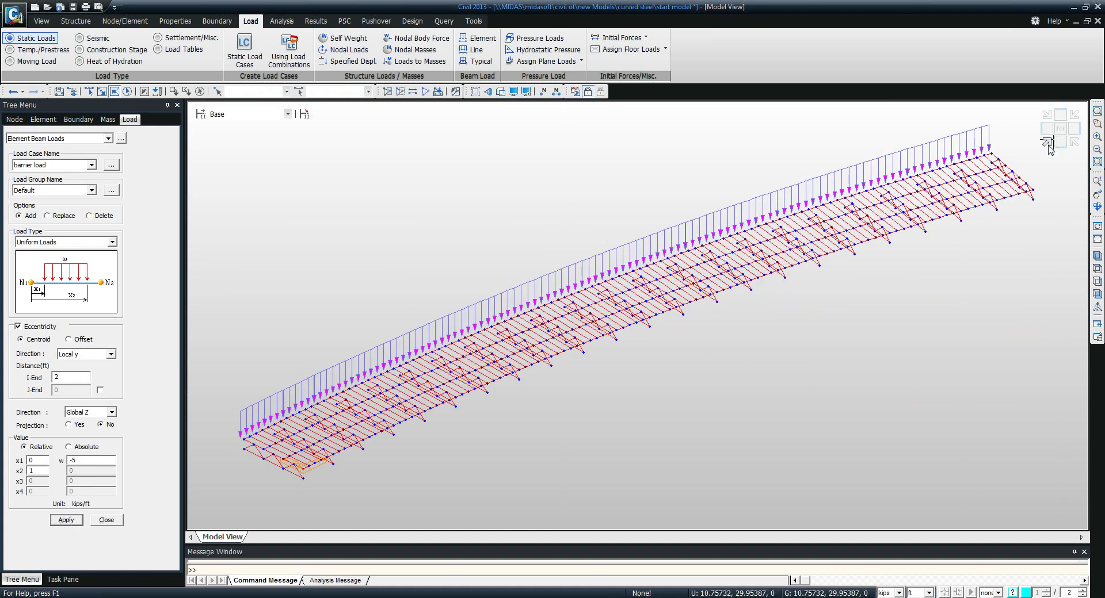
Select all elements along the inner edge girder in plan view with a polygon that follows its curve
{"action": "left_click", "coordinate": [1060, 127]}
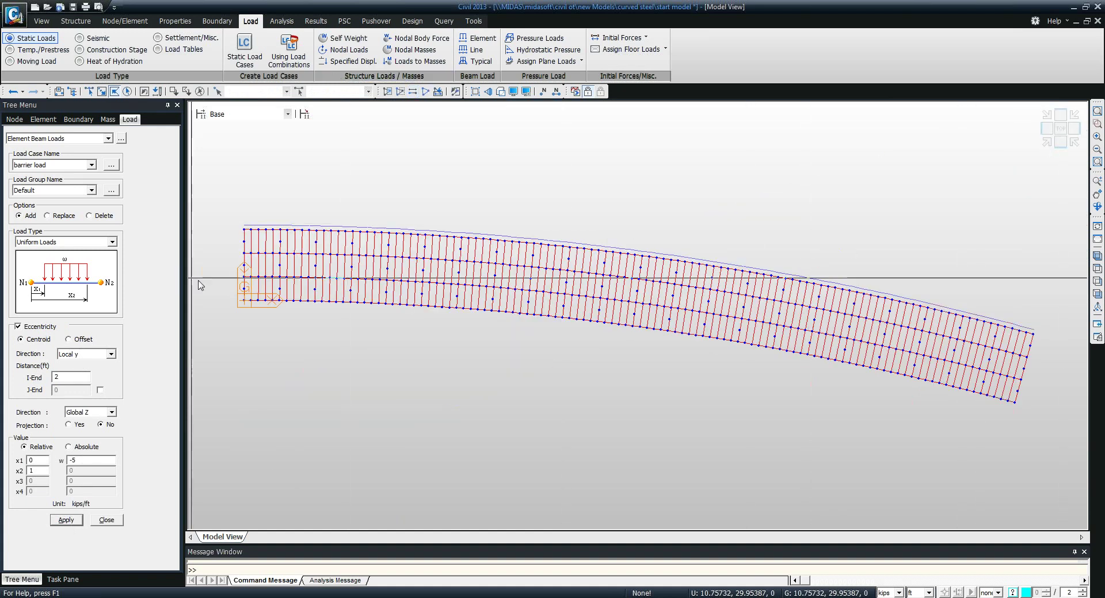
{"action": "left_click", "coordinate": [223, 289]}
{"action": "left_click", "coordinate": [228, 313]}
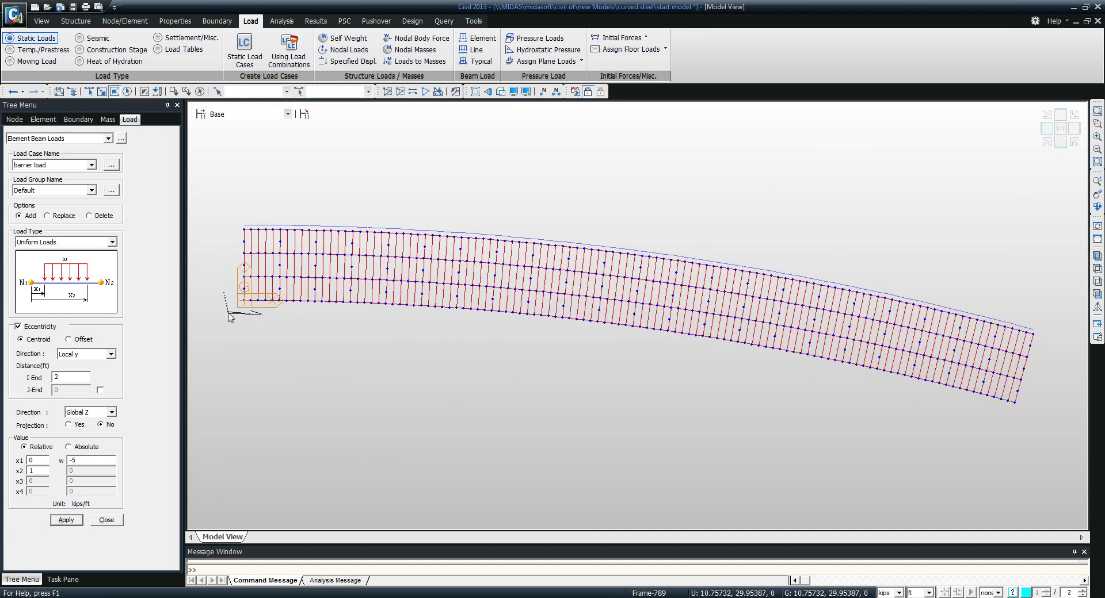
{"action": "left_click", "coordinate": [233, 295]}
{"action": "left_click", "coordinate": [255, 344]}
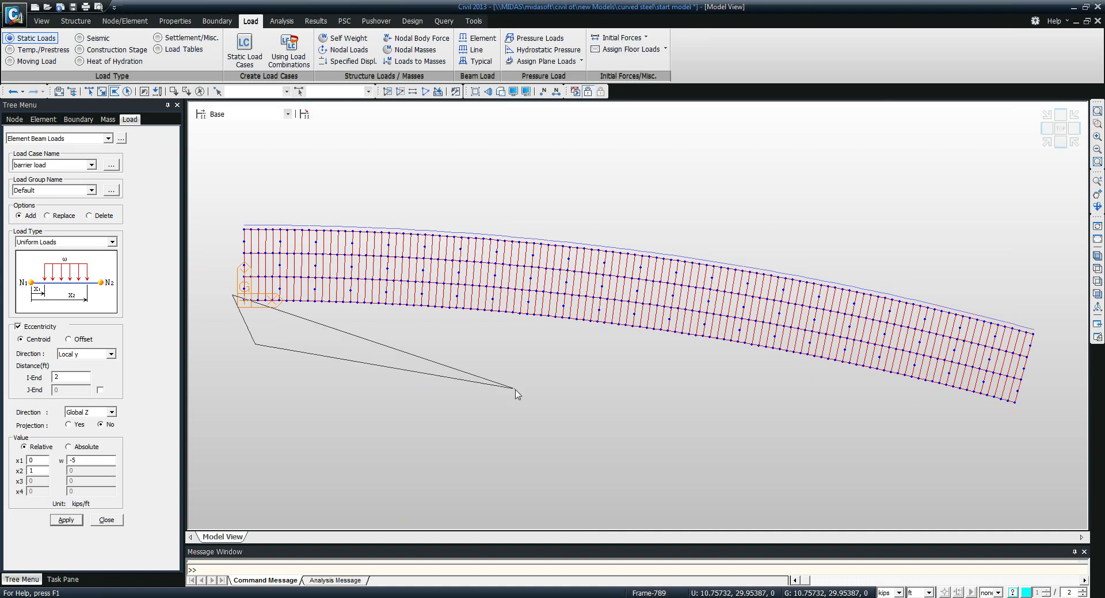
{"action": "left_click", "coordinate": [1010, 425]}
{"action": "left_click", "coordinate": [1030, 405]}
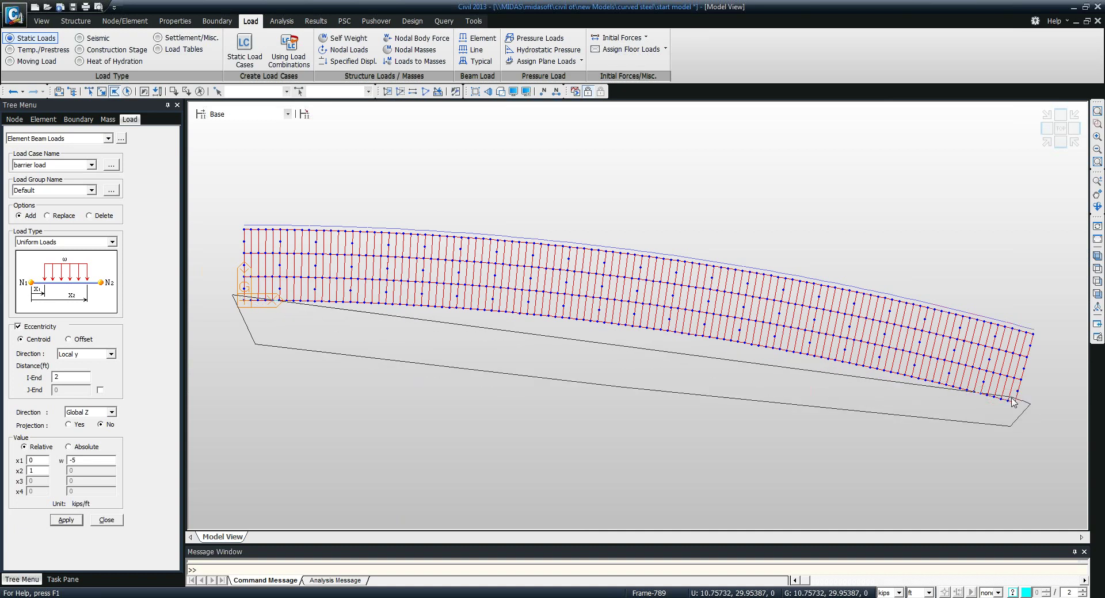
{"action": "left_click", "coordinate": [953, 385]}
{"action": "left_click", "coordinate": [761, 342]}
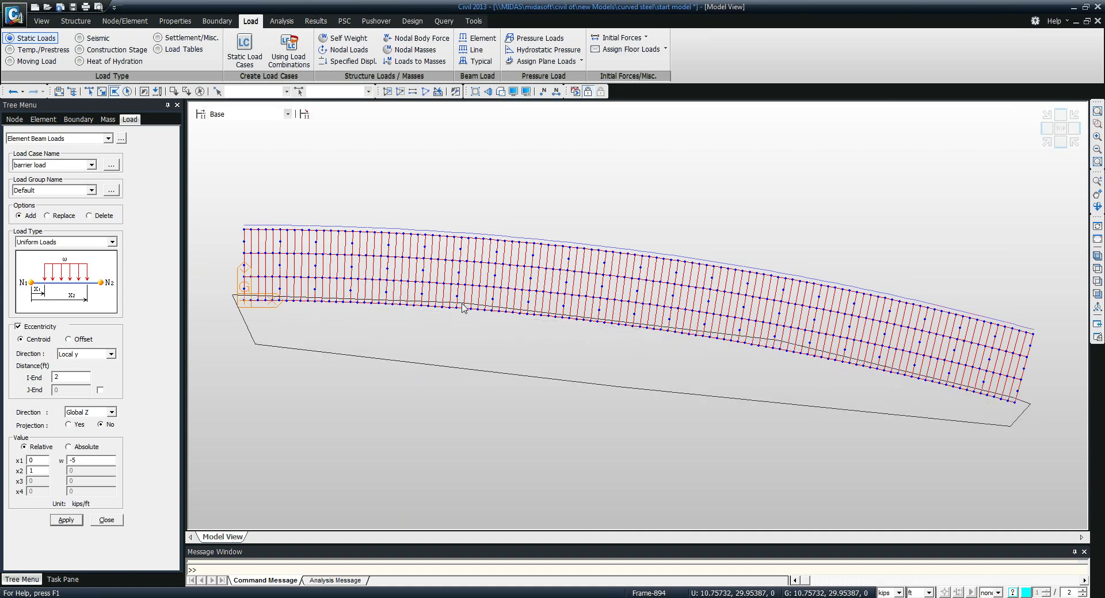
{"action": "double_click", "coordinate": [437, 305]}
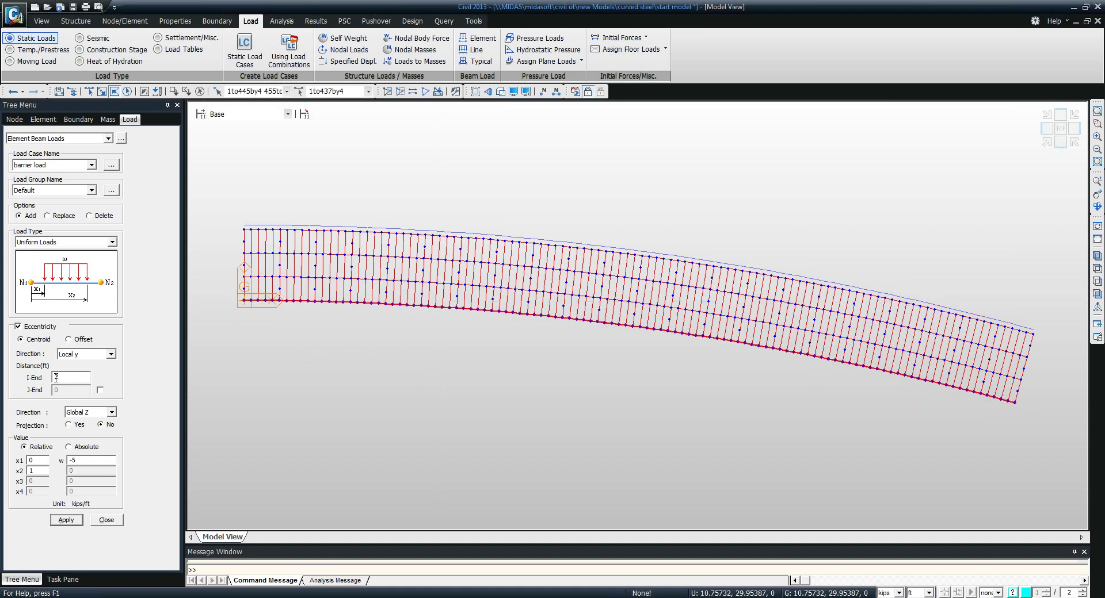
Apply the barrier load to the inner girder with an I-end eccentricity of -2 ft and check both load lines in isometric view
{"action": "left_click", "coordinate": [66, 520]}
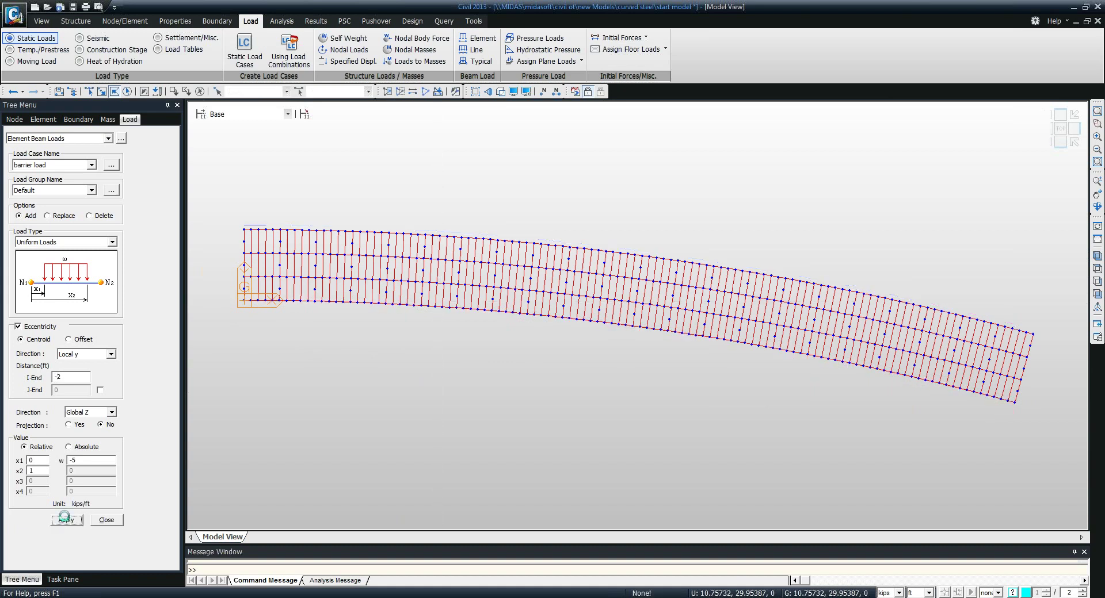
{"action": "left_click", "coordinate": [106, 519]}
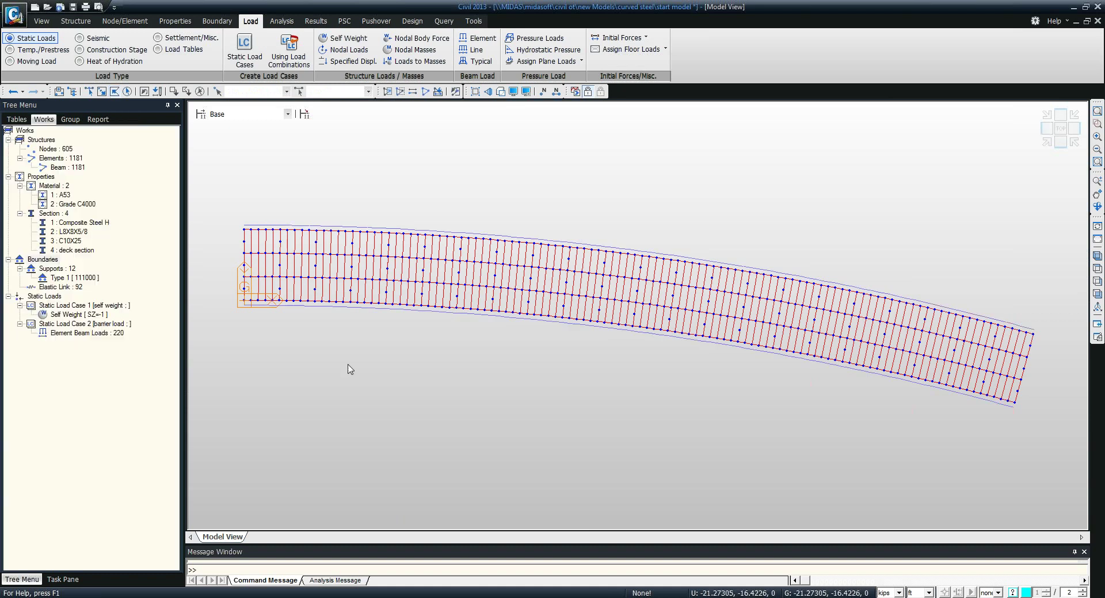
{"action": "left_click", "coordinate": [1045, 144]}
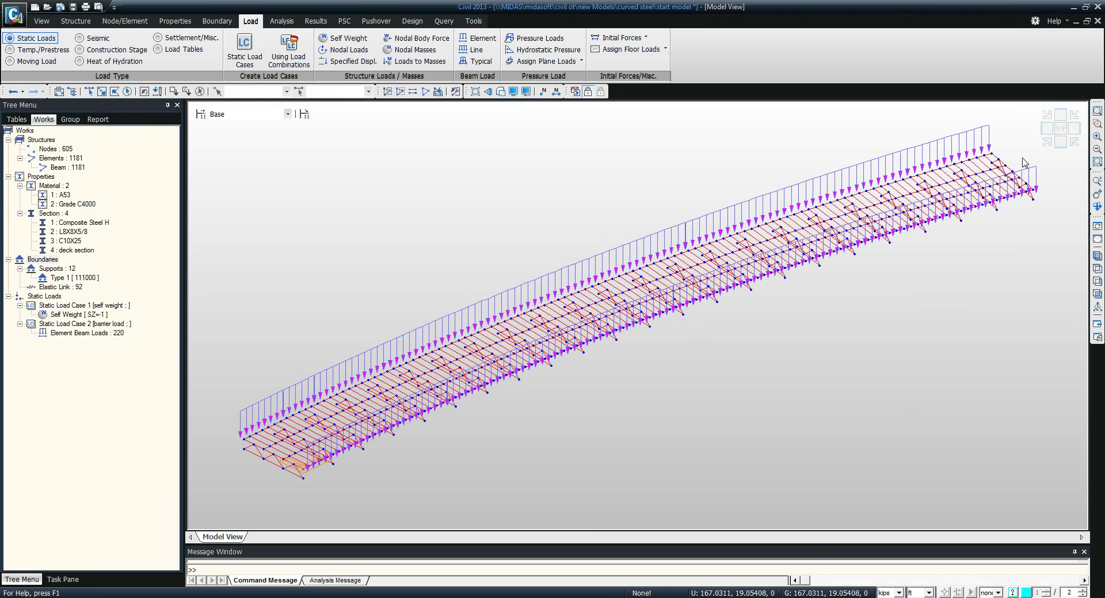
Return the bridge to plan view and set the moving load code to AASHTO LRFD
{"action": "middle_click_drag", "start_coordinate": [532, 362], "coordinate": [976, 167]}
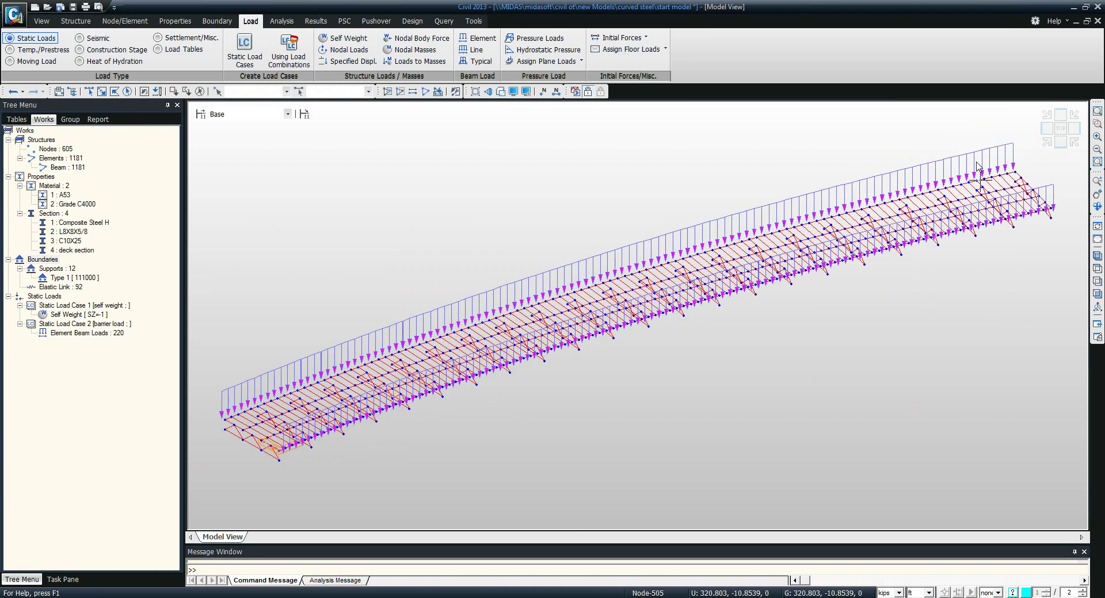
{"action": "left_click", "coordinate": [1060, 128]}
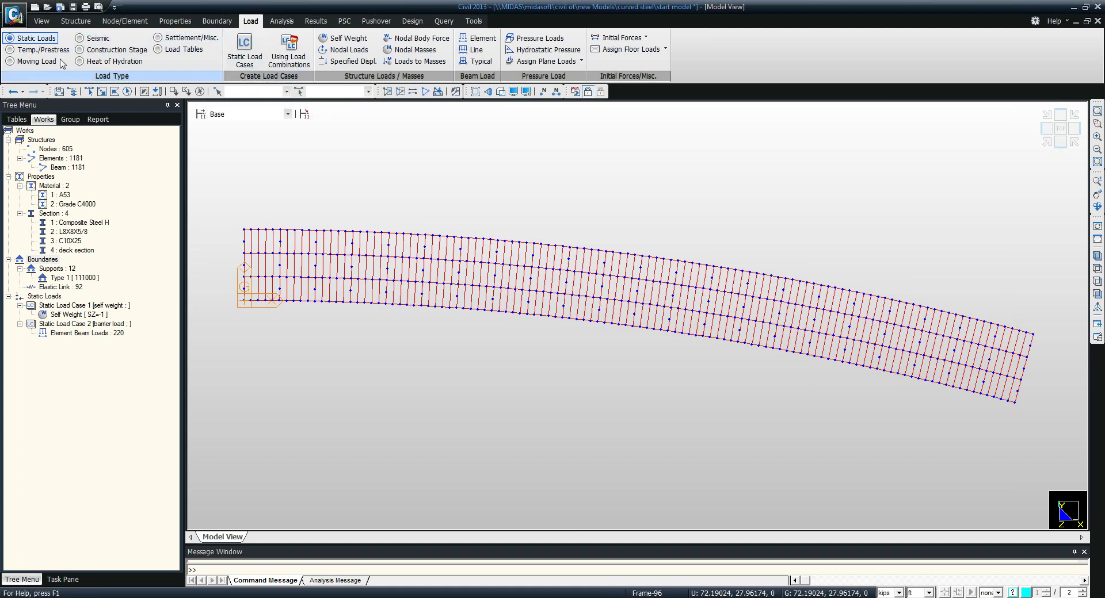
{"action": "left_click", "coordinate": [36, 61]}
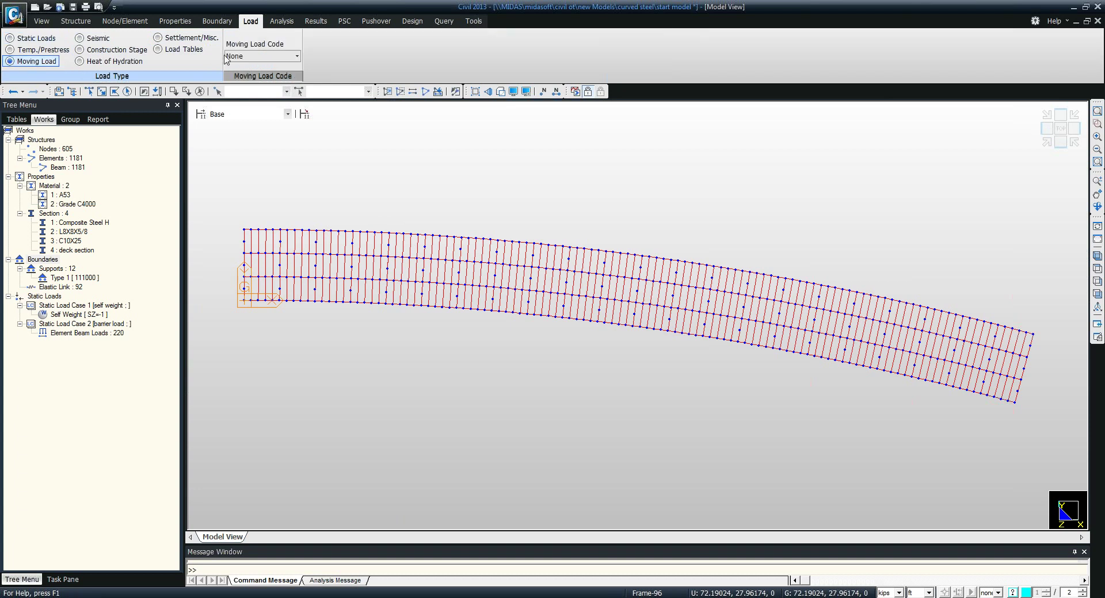
{"action": "left_click", "coordinate": [297, 56]}
{"action": "left_click", "coordinate": [371, 45]}
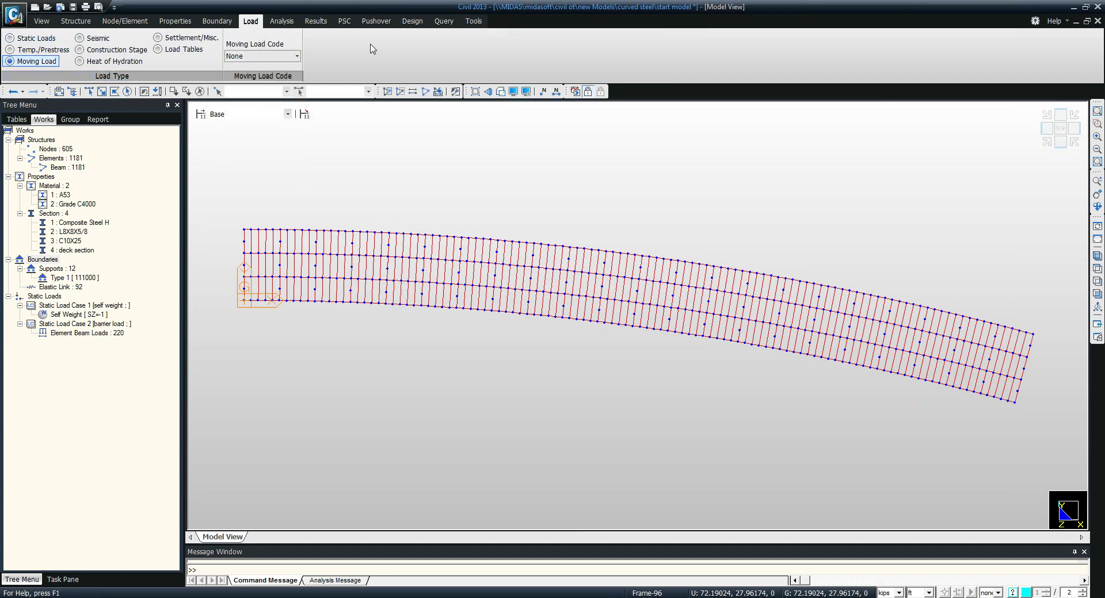
{"action": "left_click", "coordinate": [253, 57]}
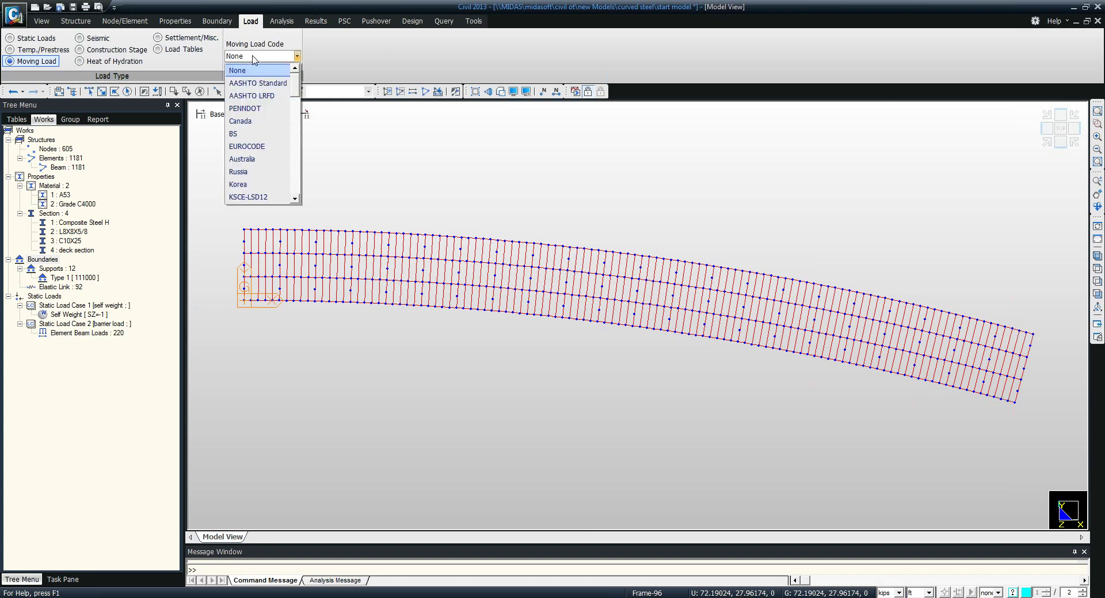
{"action": "left_click", "coordinate": [248, 99]}
{"action": "left_click", "coordinate": [247, 97]}
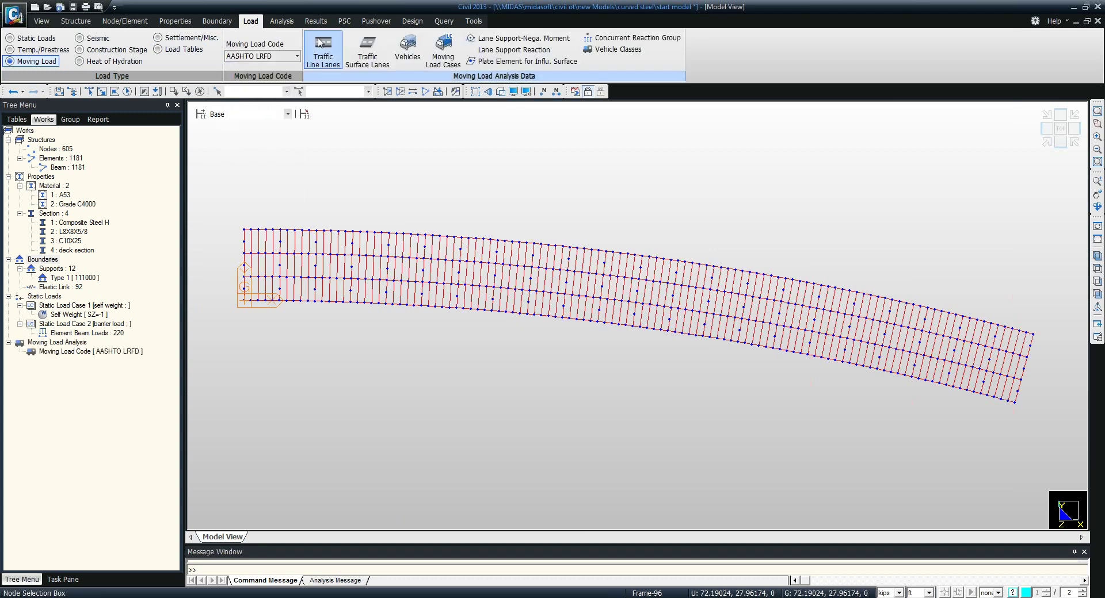
{"action": "left_click", "coordinate": [321, 43]}
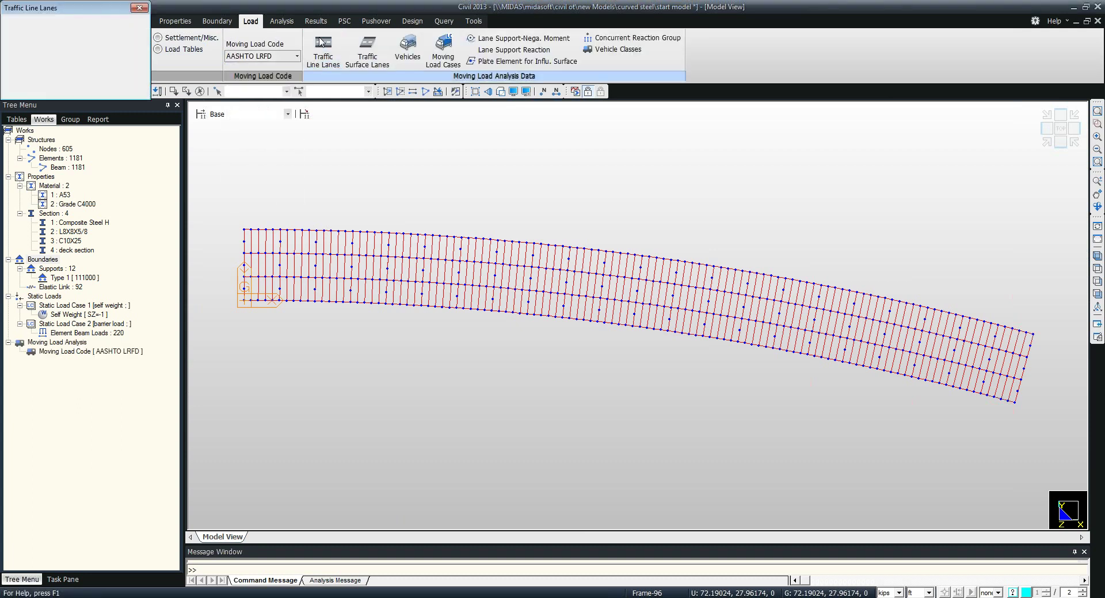
{"action": "left_click", "coordinate": [139, 29]}
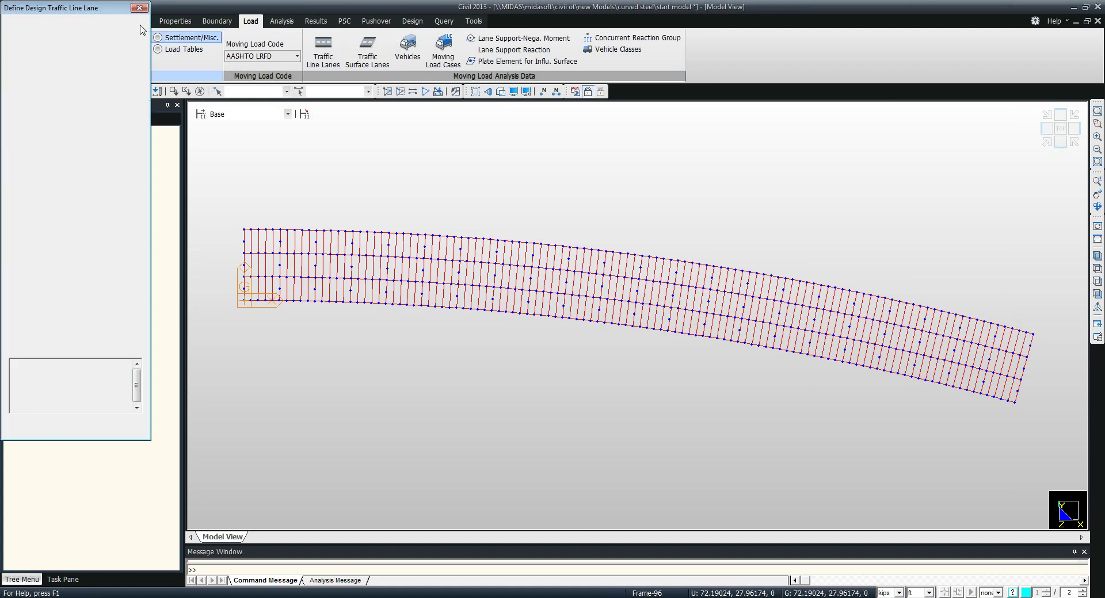
{"action": "type", "text": "Lane 1"}
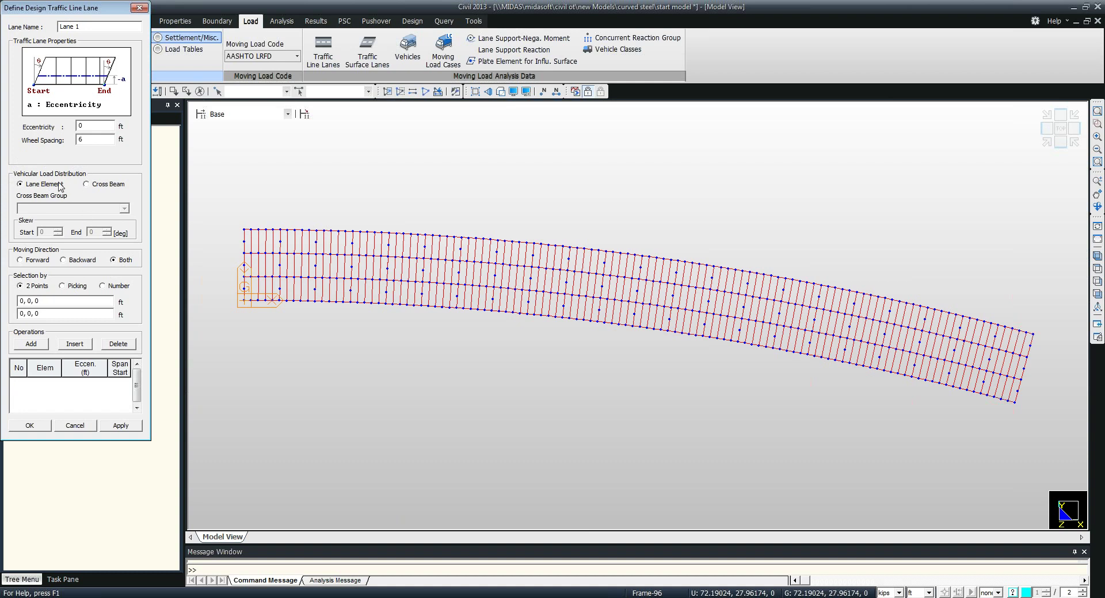
{"action": "left_click", "coordinate": [106, 188]}
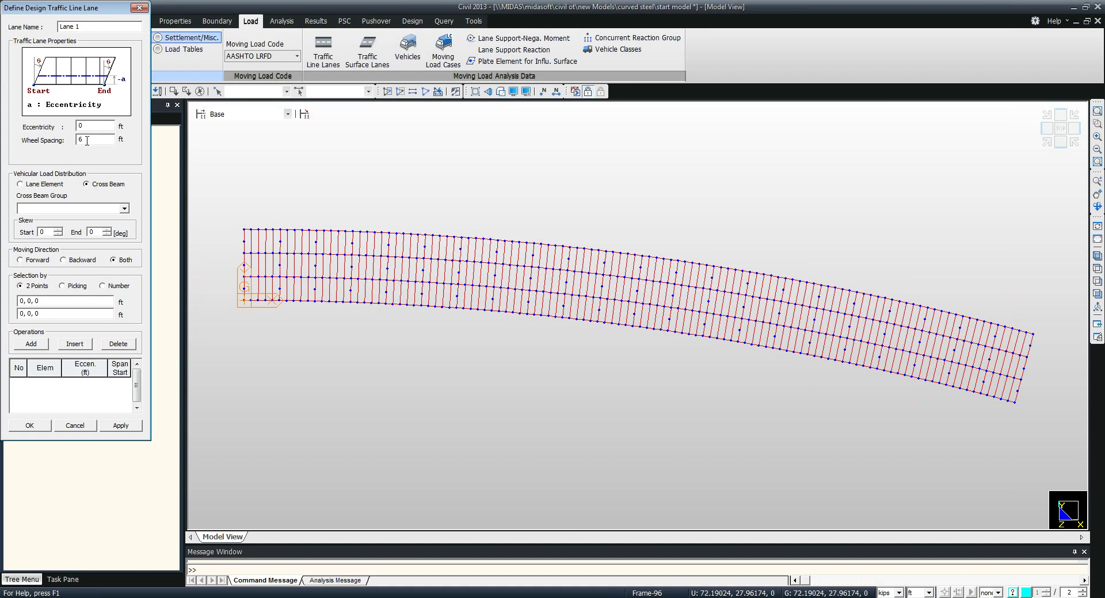
{"action": "left_click_drag", "start_coordinate": [67, 7], "coordinate": [120, 10]}
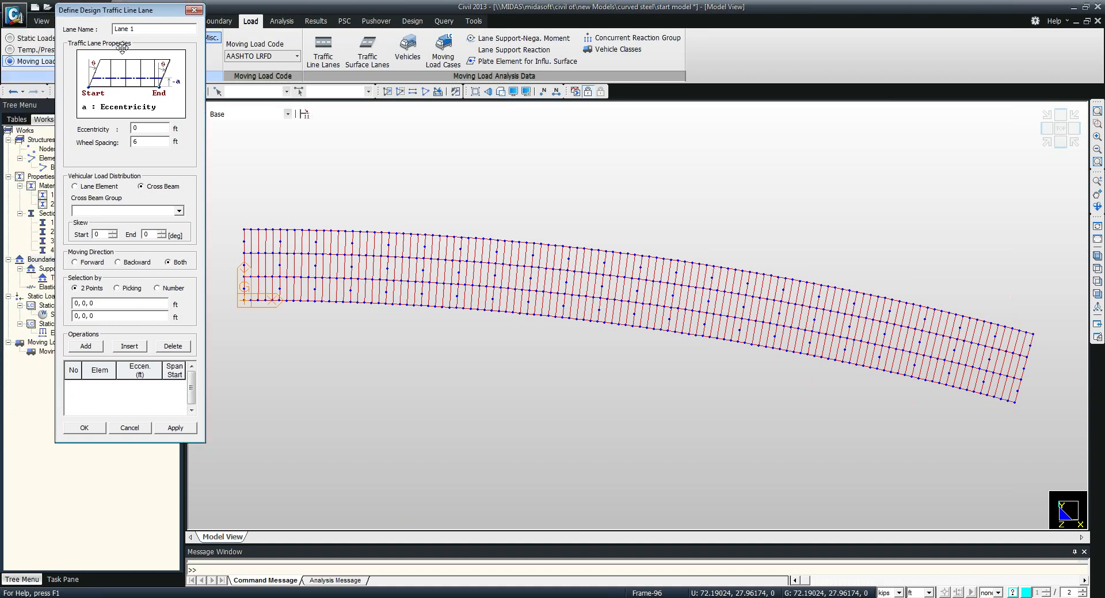
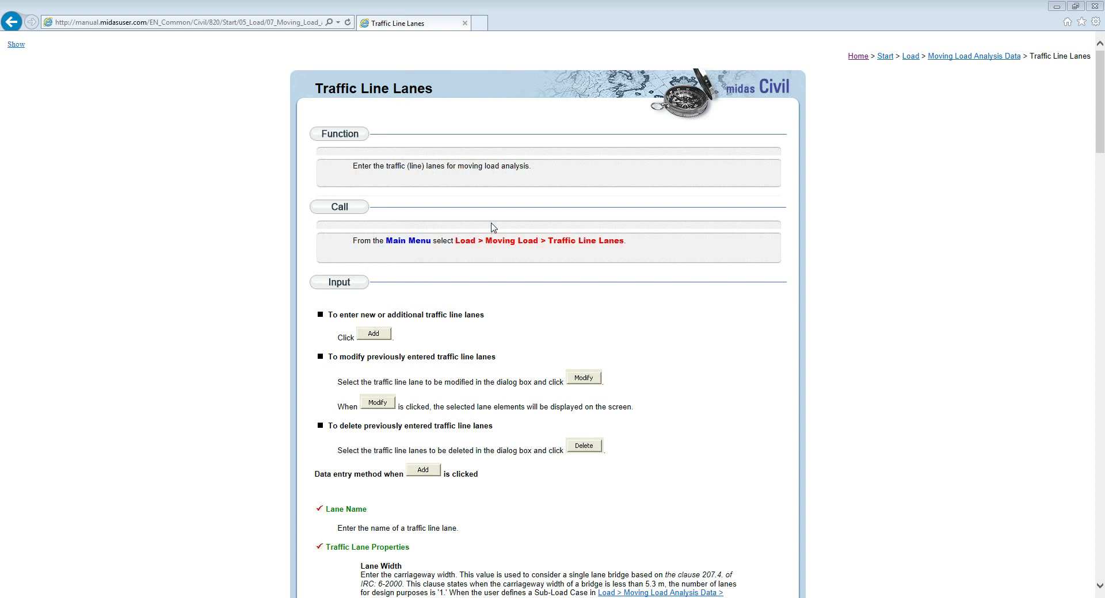
Read the Traffic Line Lanes manual page on lane eccentricity, wheel spacing, and Lane Element versus Cross Beam load distribution
{"action": "scroll", "coordinate": [187, 223], "scroll_direction": "down", "scroll_amount": 1}
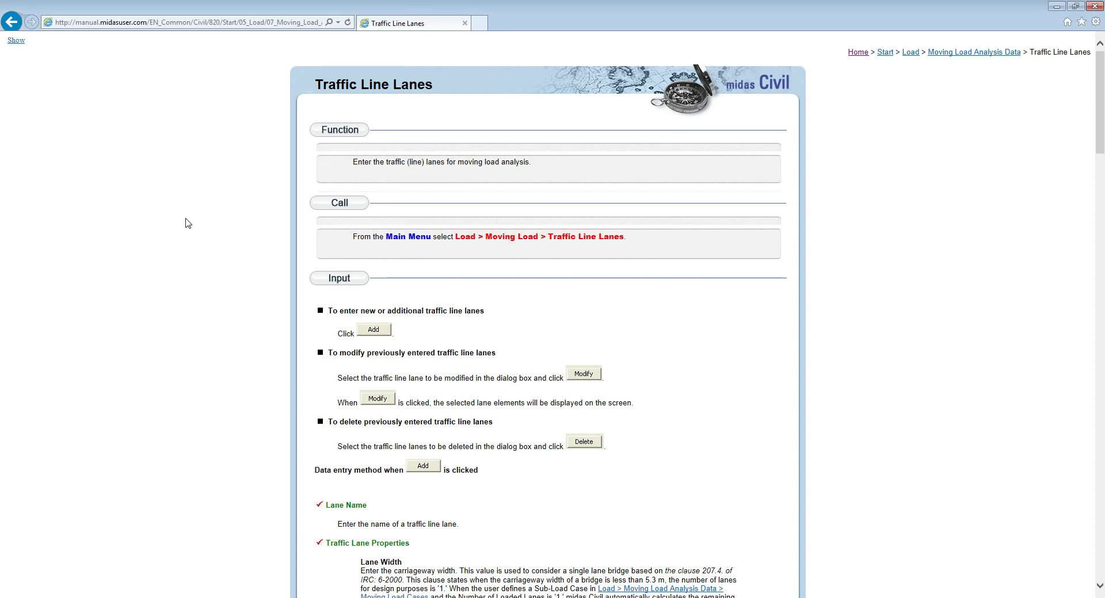
{"action": "scroll", "coordinate": [187, 223], "scroll_direction": "down", "scroll_amount": 5}
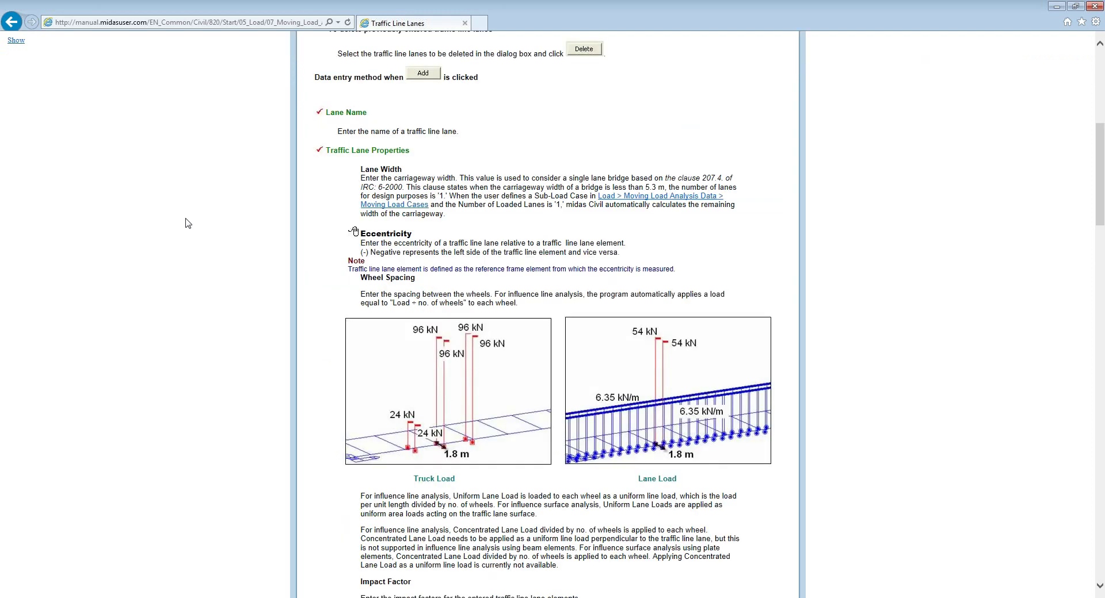
{"action": "scroll", "coordinate": [434, 274], "scroll_direction": "down", "scroll_amount": 1}
{"action": "scroll", "coordinate": [434, 275], "scroll_direction": "down", "scroll_amount": 4}
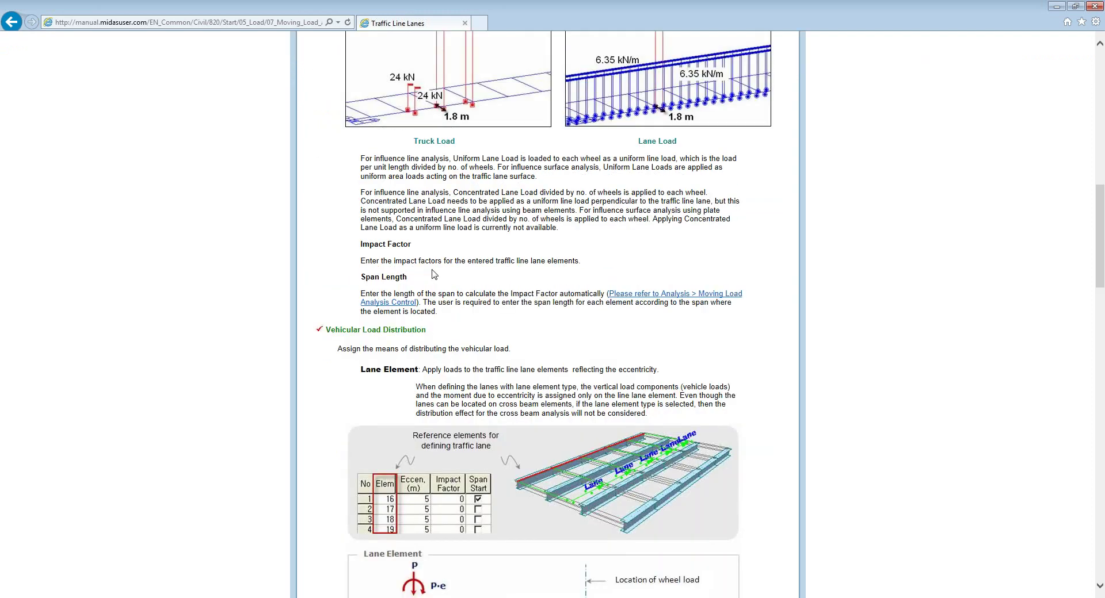
{"action": "scroll", "coordinate": [434, 274], "scroll_direction": "down", "scroll_amount": 2}
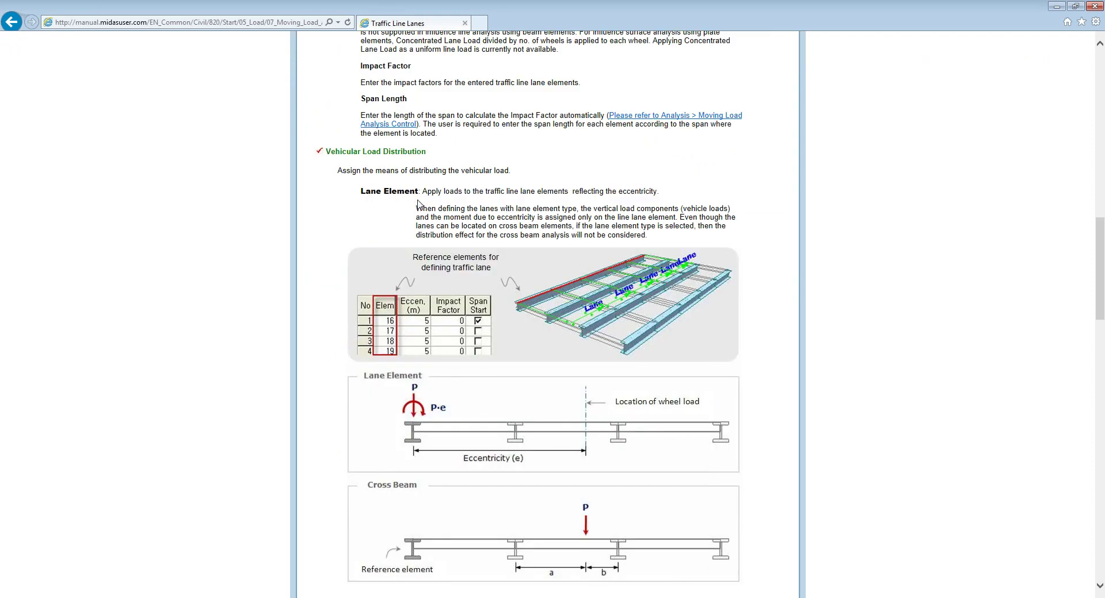
{"action": "scroll", "coordinate": [536, 202], "scroll_direction": "down", "scroll_amount": 1}
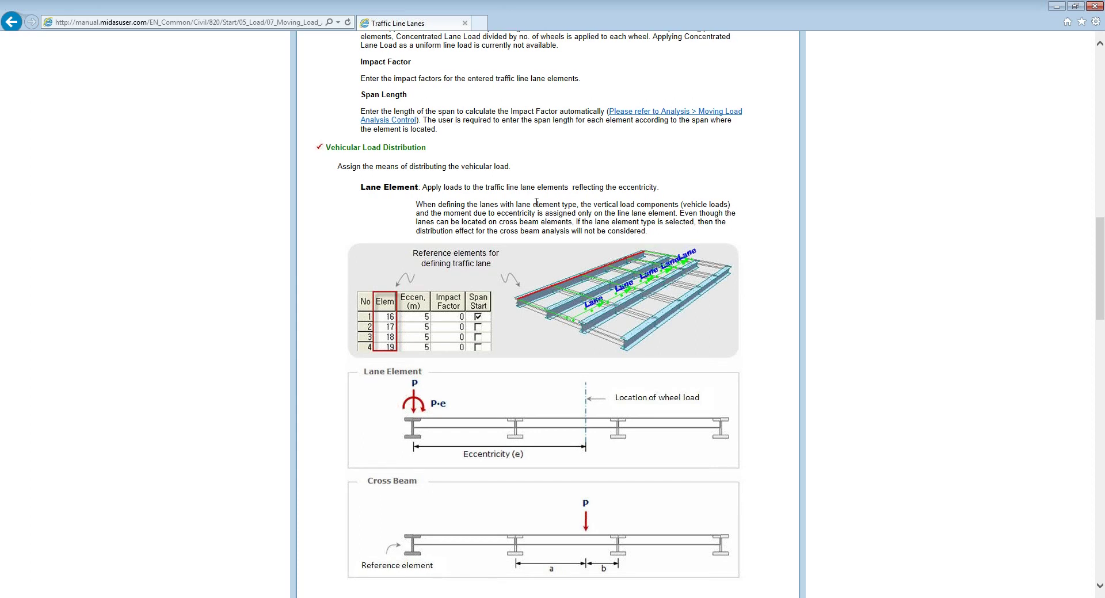
{"action": "scroll", "coordinate": [427, 366], "scroll_direction": "down", "scroll_amount": 3}
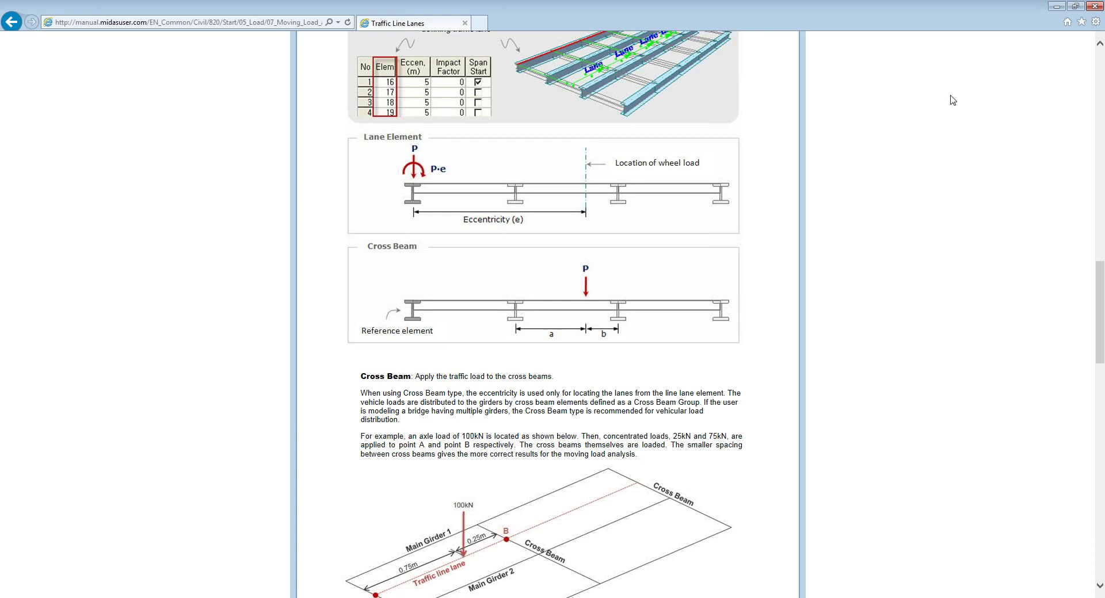
{"action": "left_click", "coordinate": [1092, 7]}
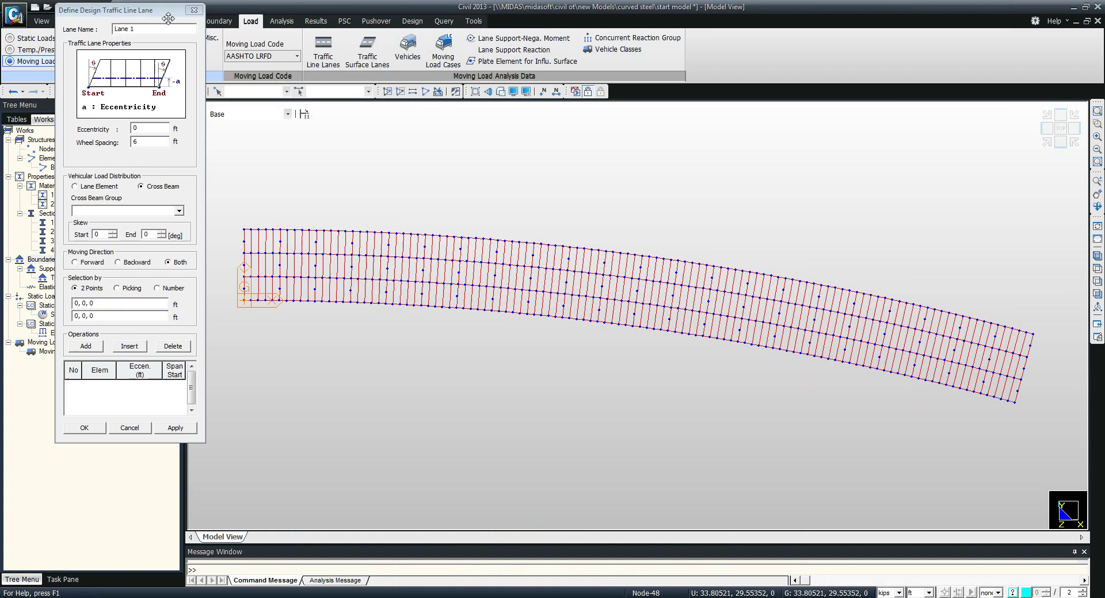
{"action": "left_click_drag", "start_coordinate": [168, 19], "coordinate": [187, 84]}
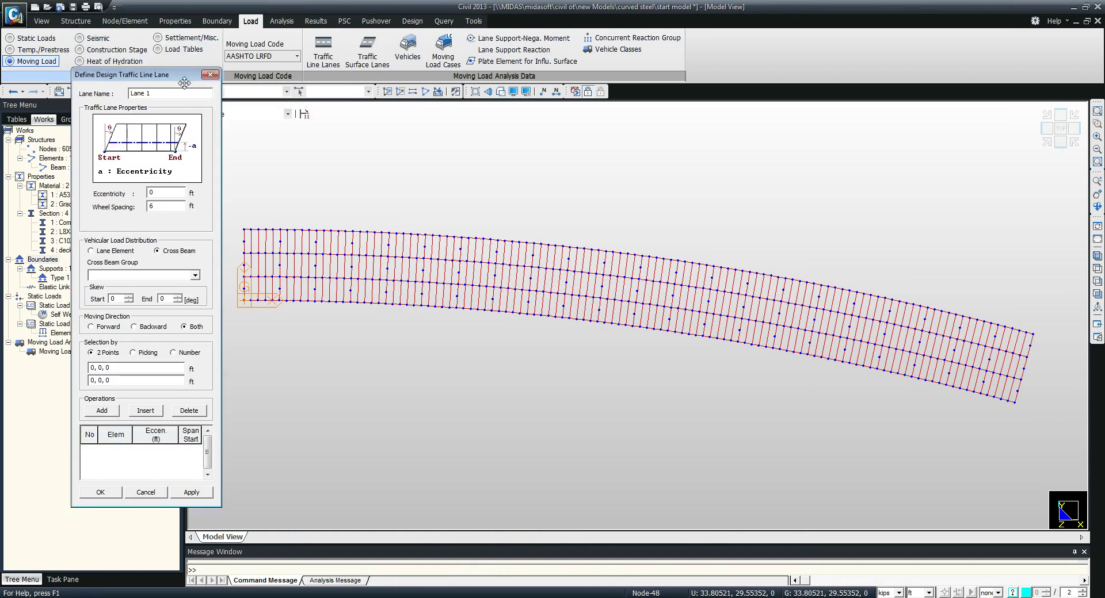
{"action": "left_click", "coordinate": [187, 279]}
{"action": "left_click", "coordinate": [178, 276]}
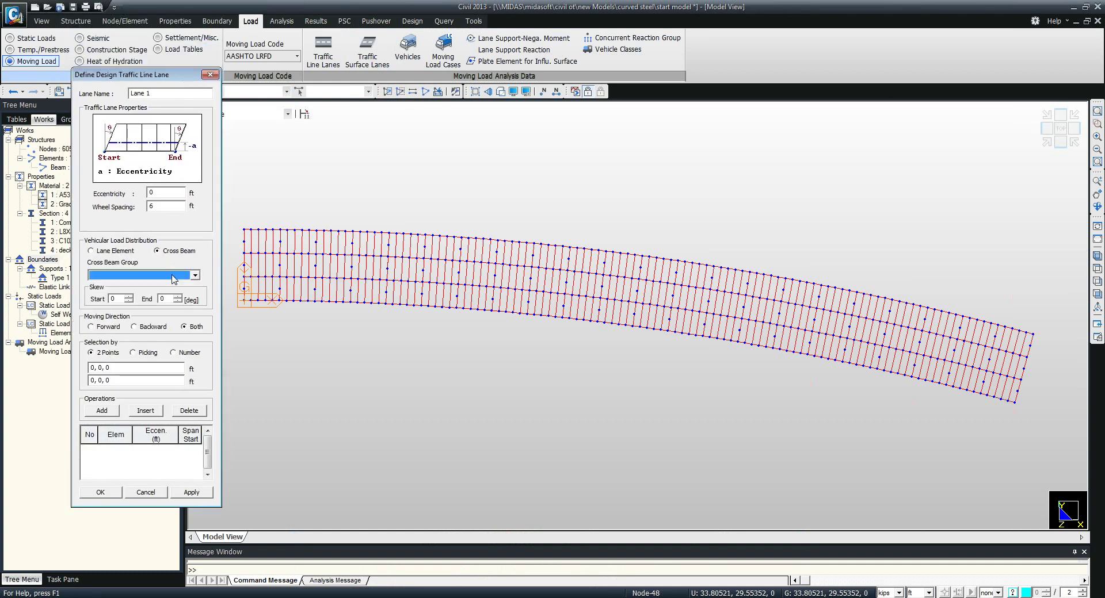
{"action": "left_click", "coordinate": [209, 80]}
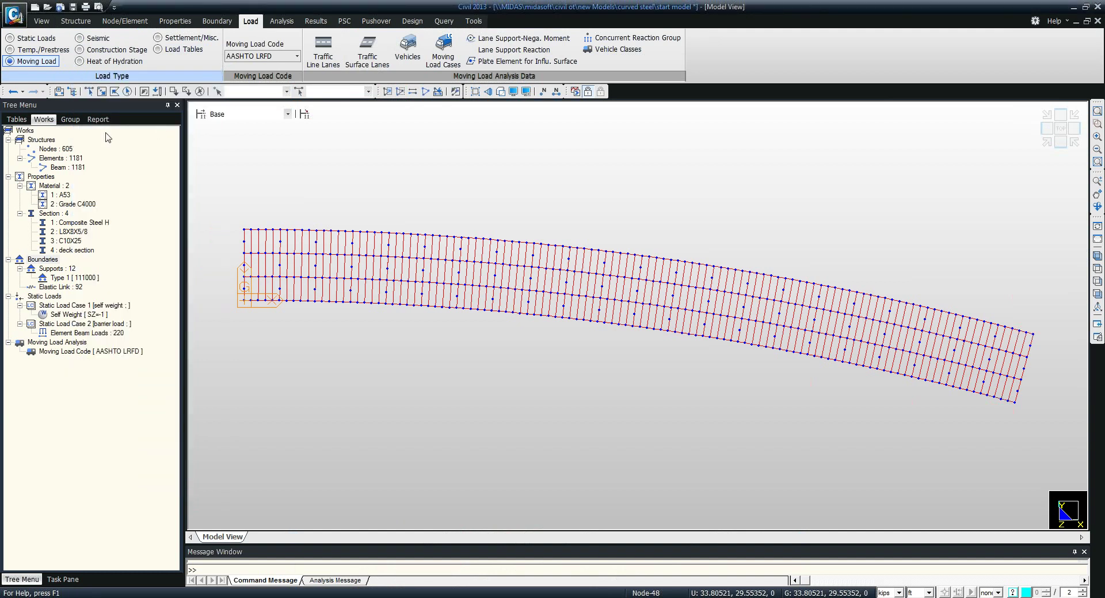
Create a new structure group named deck
{"action": "left_click", "coordinate": [70, 119]}
{"action": "right_click", "coordinate": [61, 141]}
{"action": "left_click", "coordinate": [76, 148]}
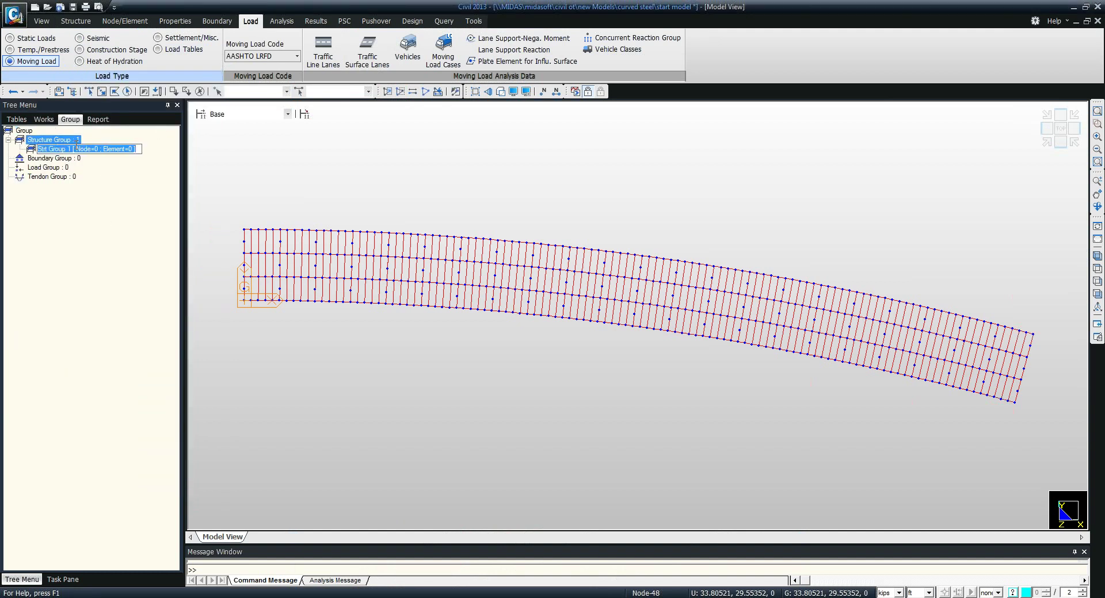
{"action": "type", "text": "d"}
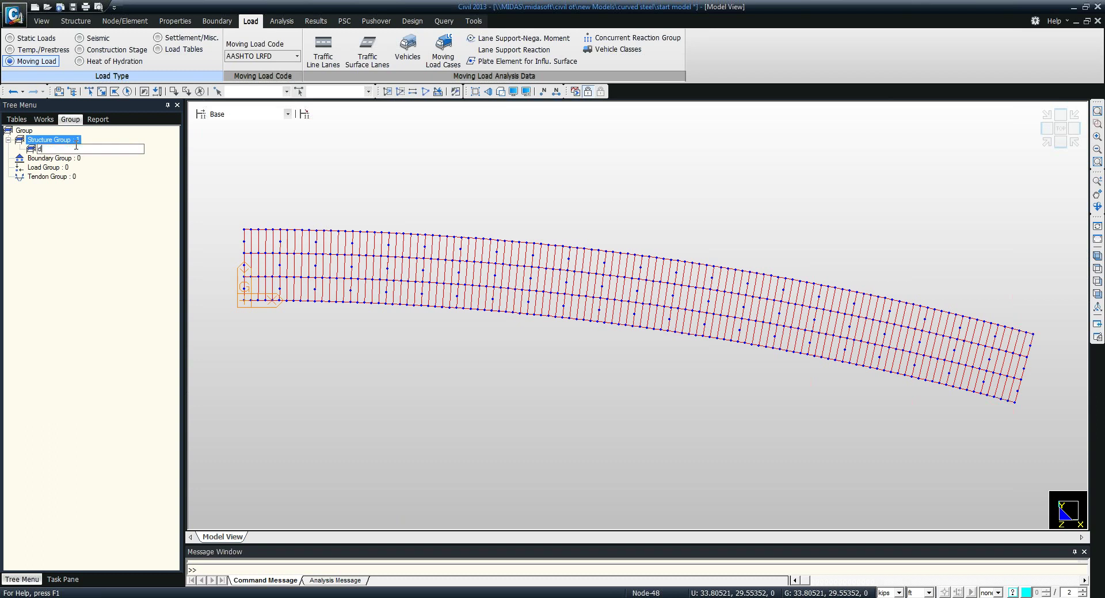
{"action": "type", "text": "eck"}
{"action": "key", "text": "Return"}
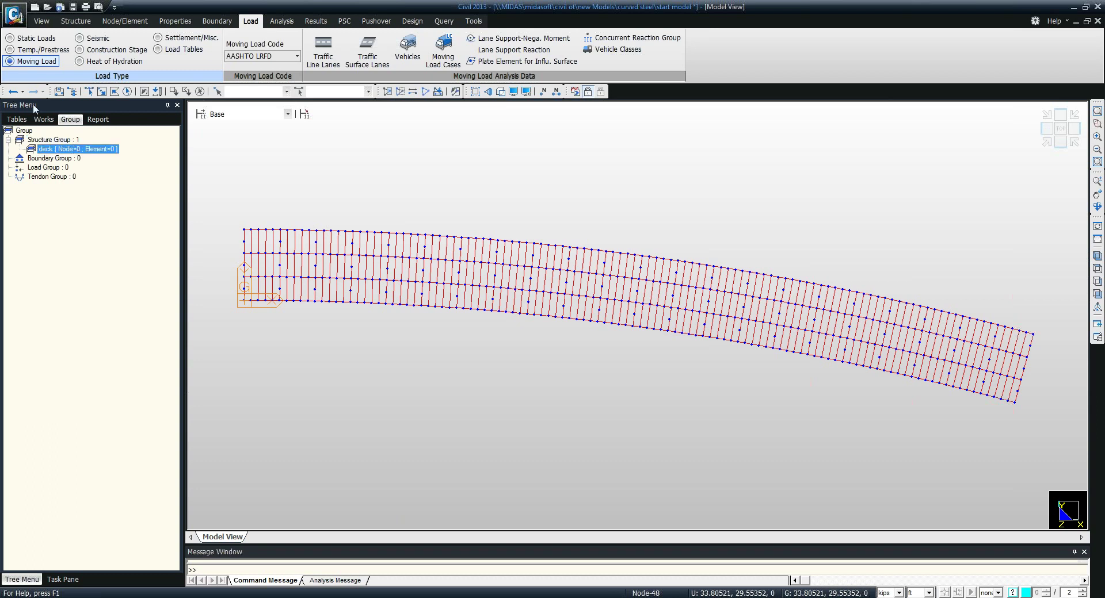
Select all elements that use the deck section and assign them to the deck structure group
{"action": "left_click", "coordinate": [43, 119]}
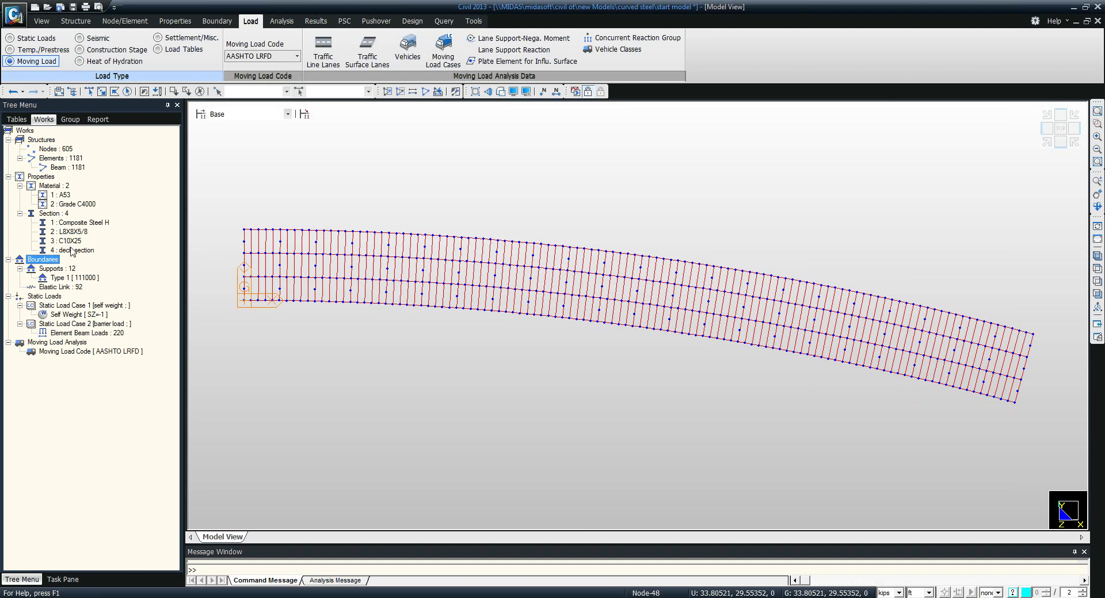
{"action": "left_click", "coordinate": [71, 250]}
{"action": "left_click", "coordinate": [69, 120]}
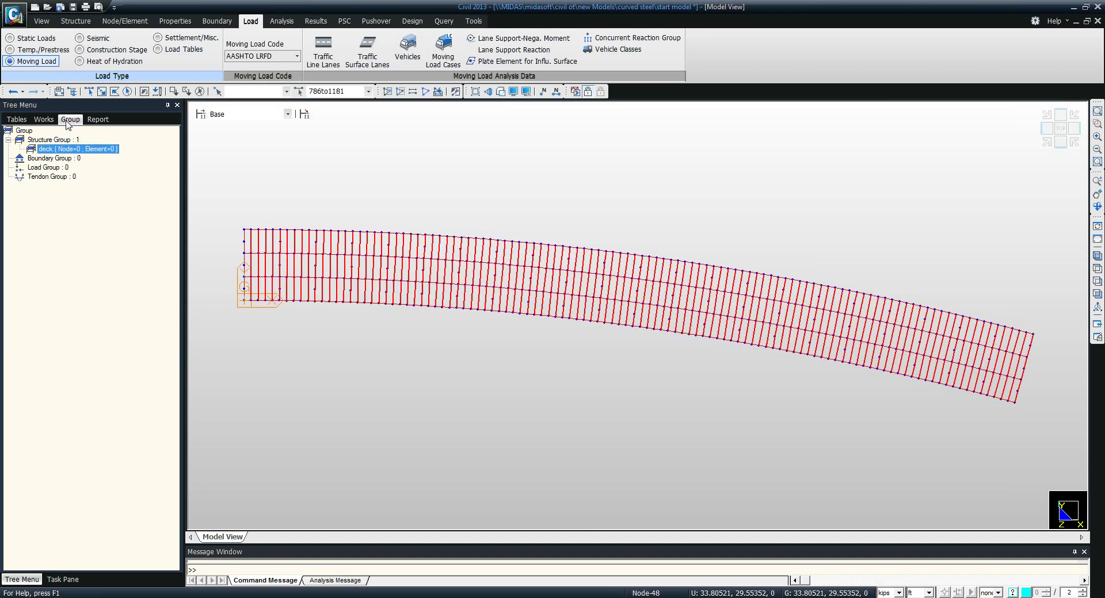
{"action": "left_click_drag", "start_coordinate": [72, 149], "coordinate": [286, 185]}
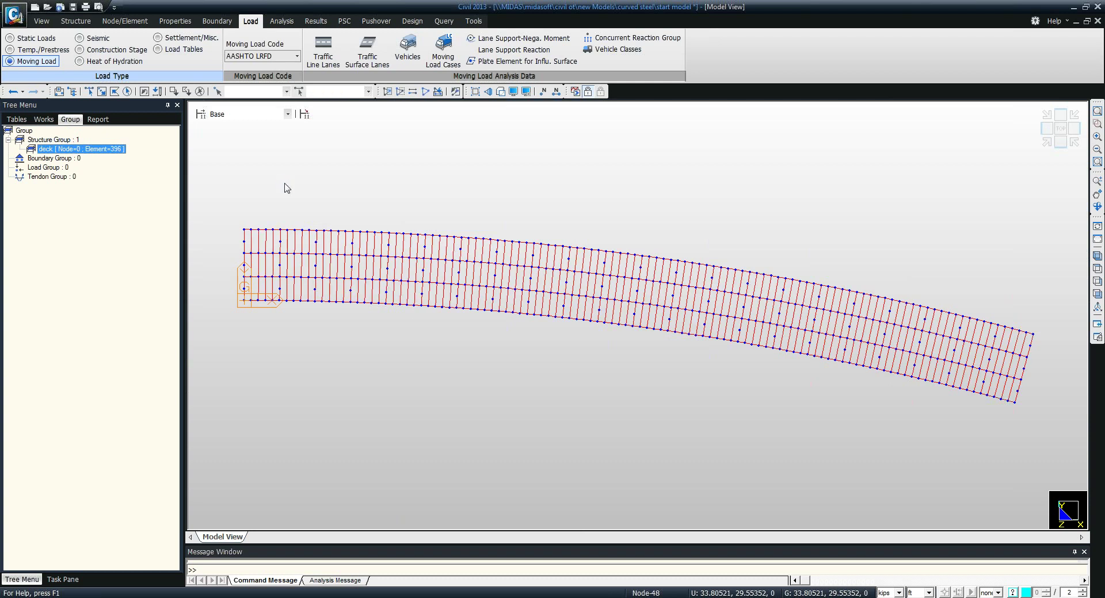
Start a new traffic line lane named Lane 1 with Cross Beam load distribution using the deck group
{"action": "left_click", "coordinate": [43, 119]}
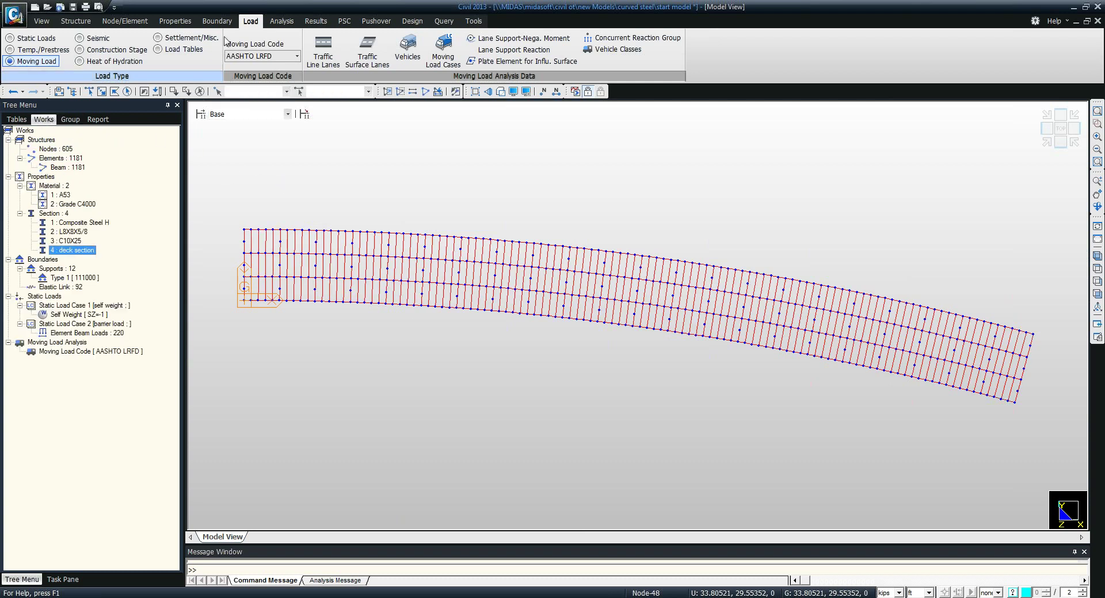
{"action": "left_click", "coordinate": [316, 49]}
{"action": "type", "text": "L"}
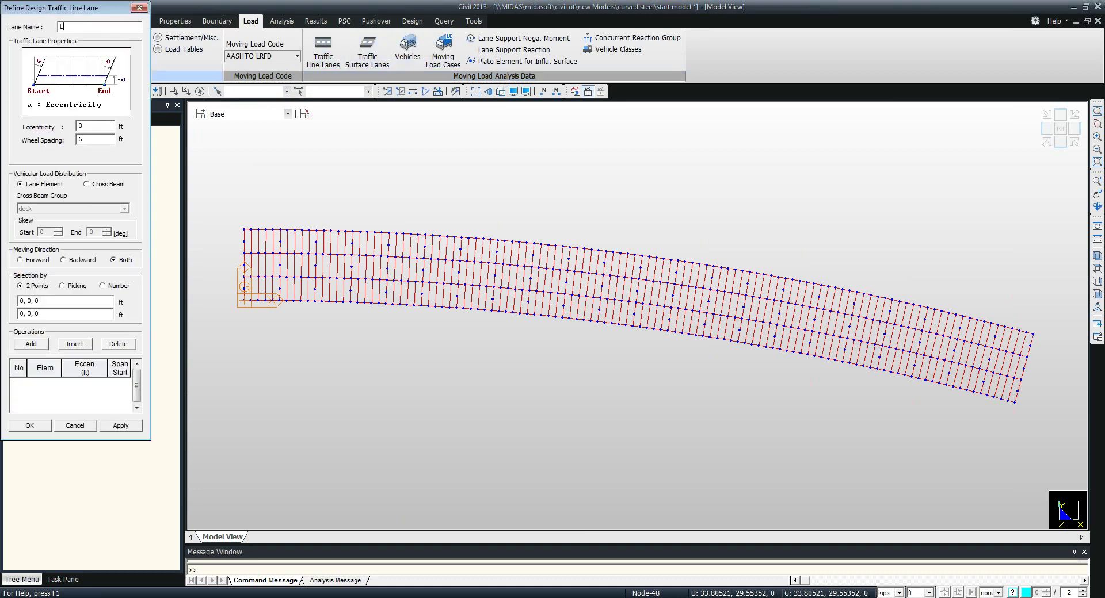
{"action": "type", "text": "aqne"}
{"action": "key", "text": "BackSpace"}
{"action": "key", "text": "BackSpace"}
{"action": "key", "text": "BackSpace"}
{"action": "type", "text": "ne"}
{"action": "left_click", "coordinate": [99, 185]}
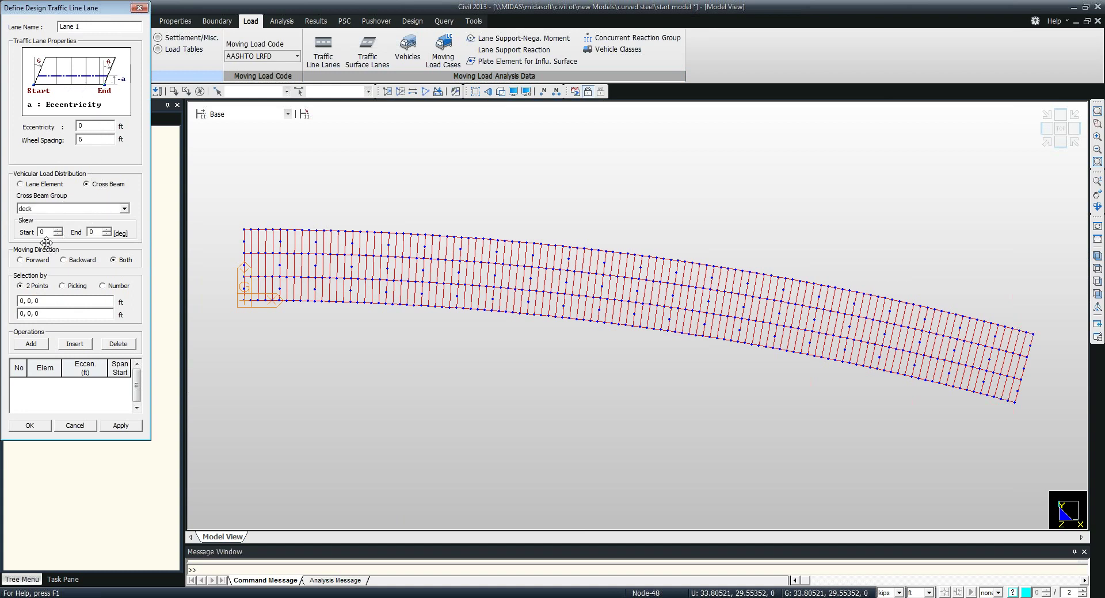
{"action": "double_click", "coordinate": [93, 232]}
{"action": "left_click", "coordinate": [82, 298]}
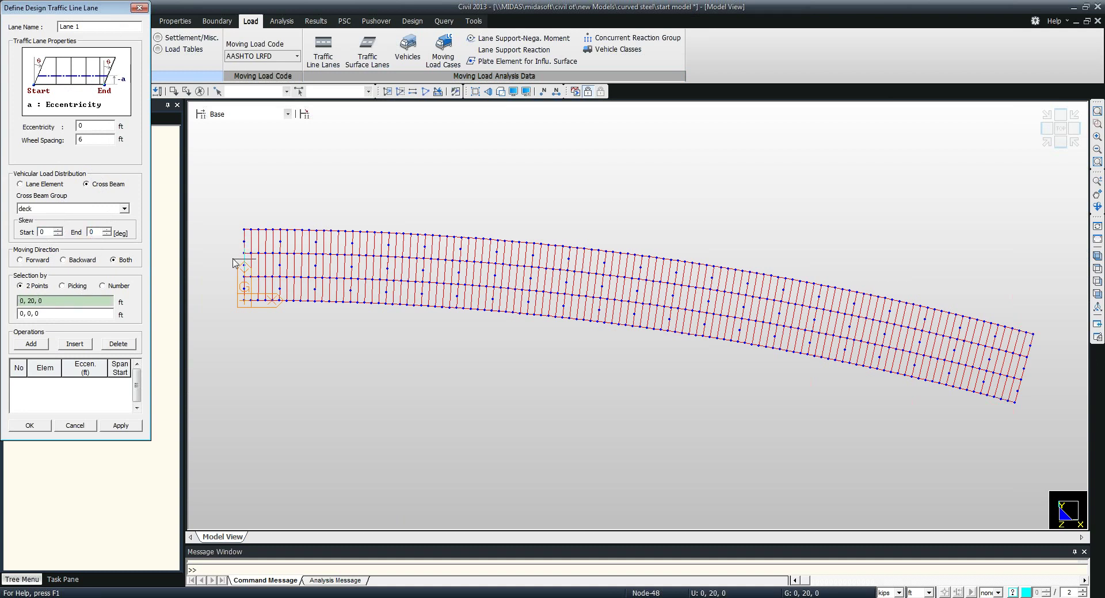
{"action": "left_click", "coordinate": [889, 298]}
{"action": "left_click", "coordinate": [925, 307]}
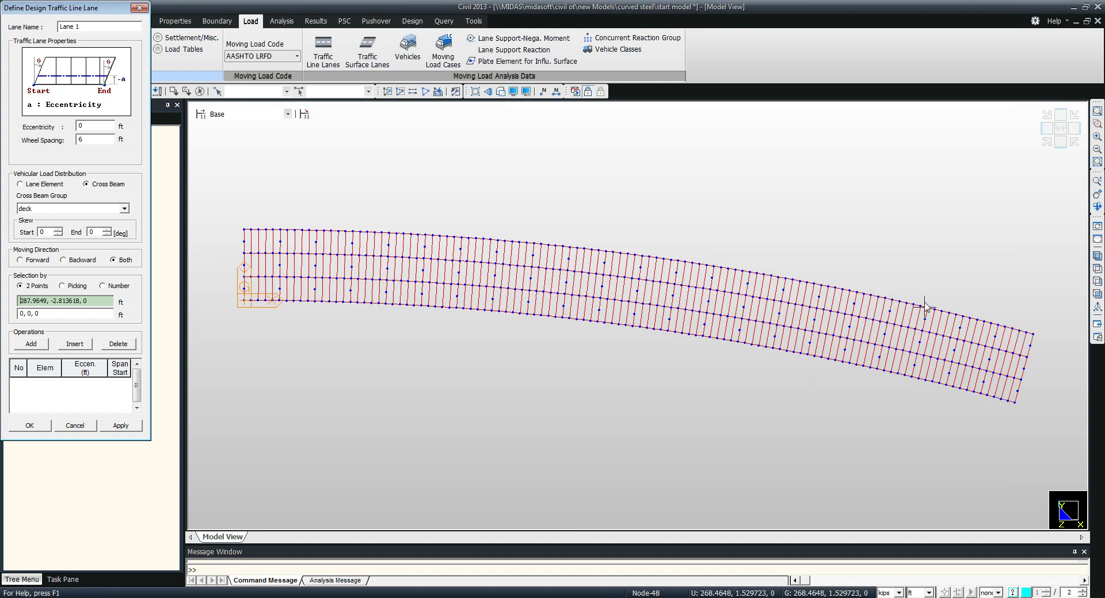
{"action": "left_click", "coordinate": [244, 300]}
Set Lane 1 to select elements by number and polygon-select the second girder line from the outer edge of the curve
{"action": "left_click", "coordinate": [102, 286]}
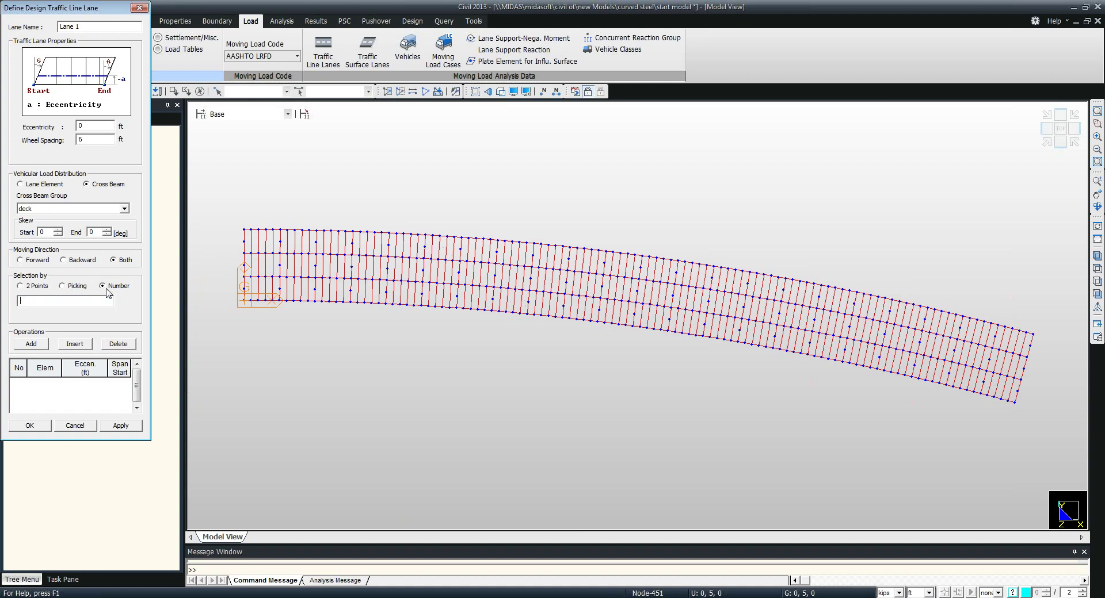
{"action": "left_click_drag", "start_coordinate": [93, 11], "coordinate": [112, 113]}
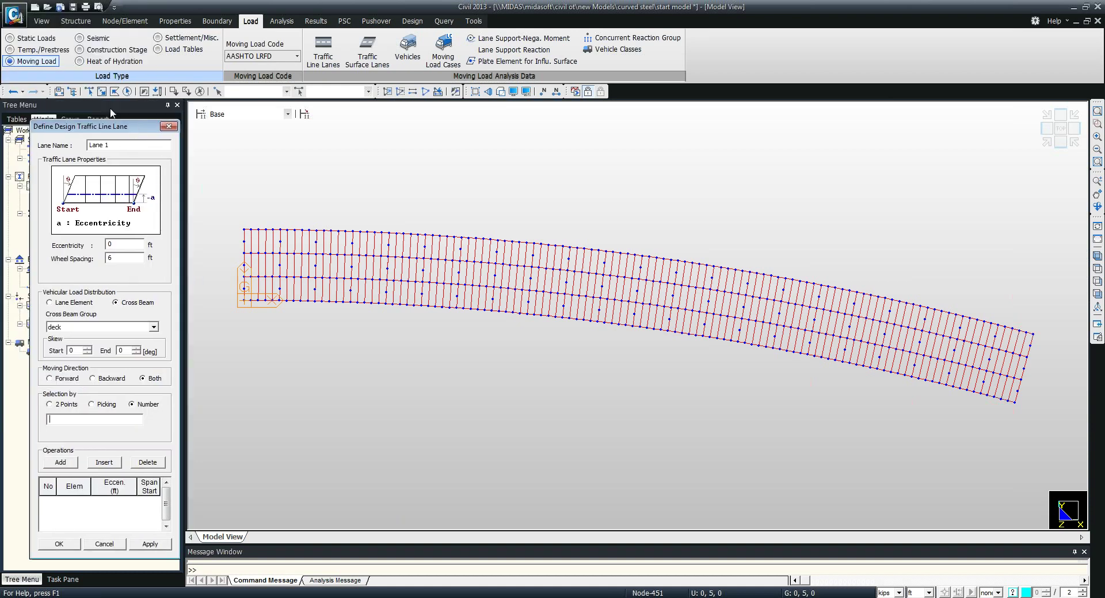
{"action": "left_click", "coordinate": [236, 253]}
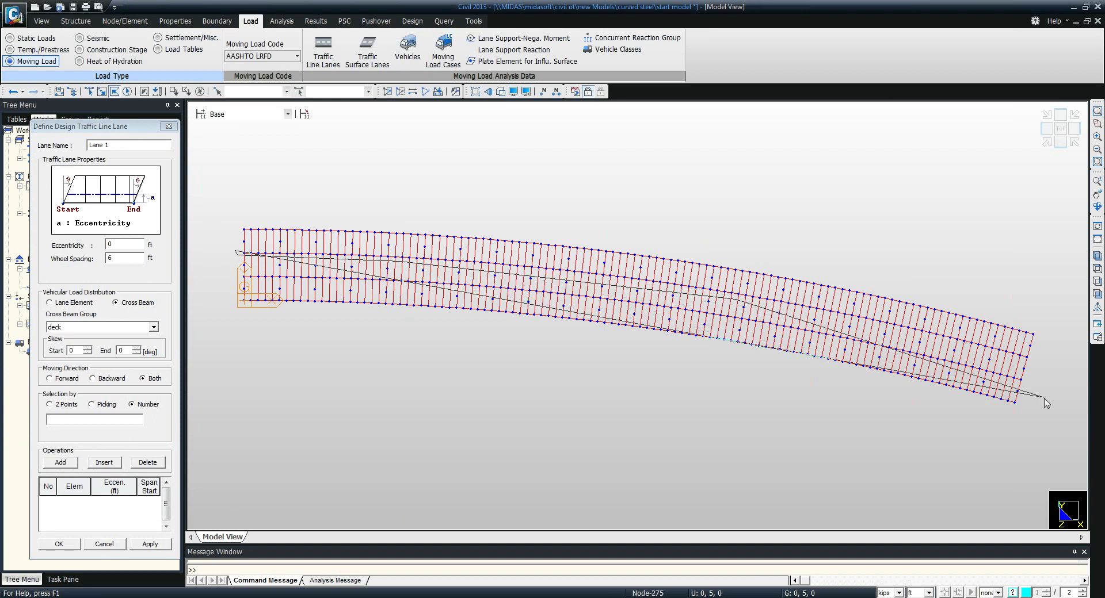
{"action": "left_click", "coordinate": [1043, 358]}
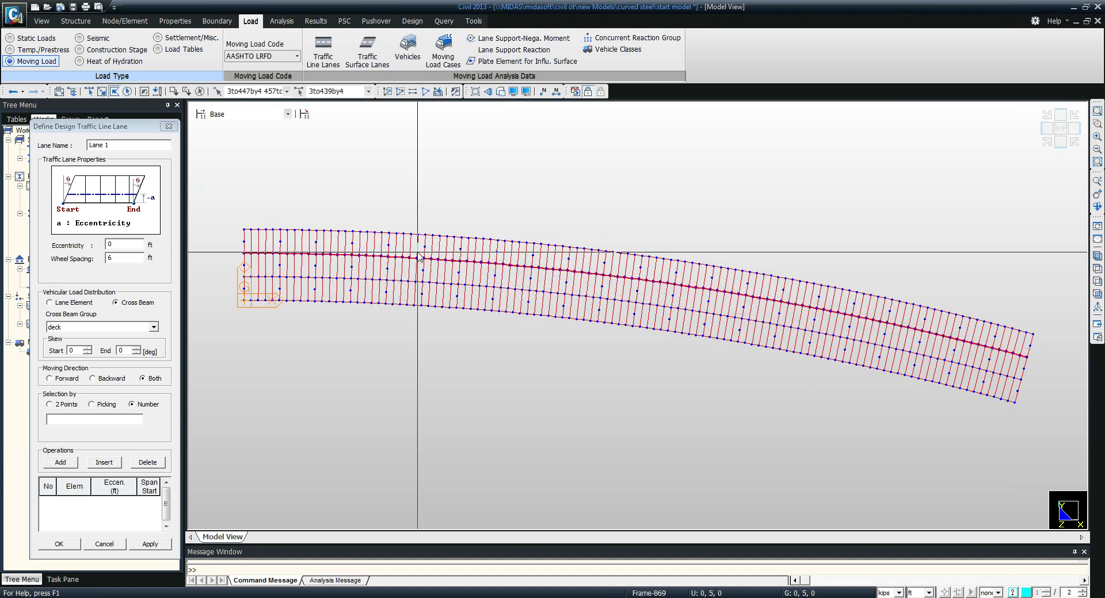
{"action": "left_click_drag", "start_coordinate": [130, 126], "coordinate": [133, 73]}
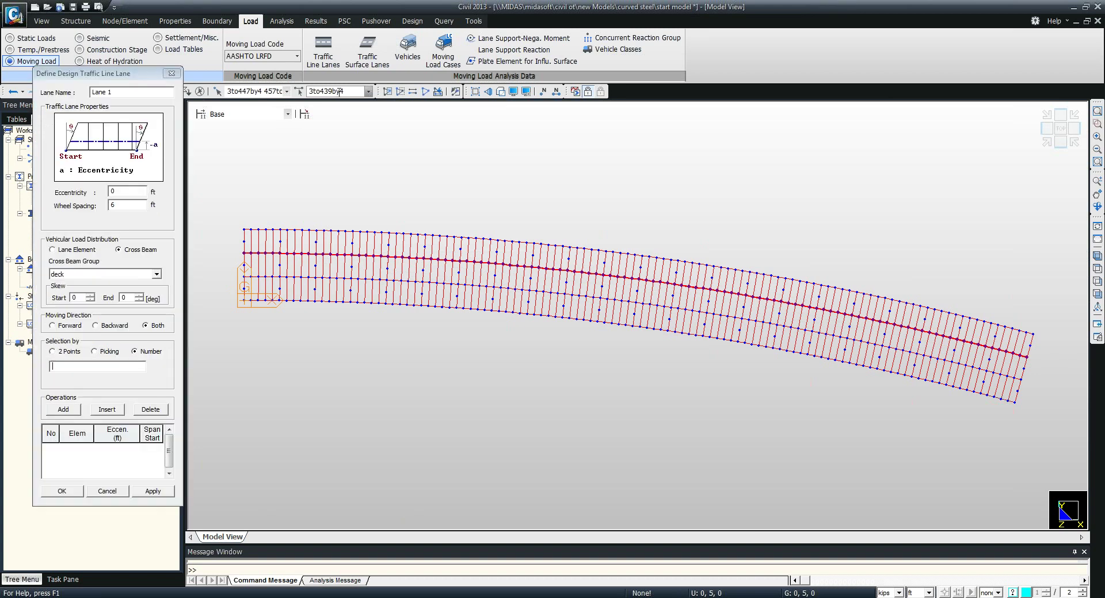
Add the selected girder elements 3to439by4 to Lane 1 with zero eccentricity
{"action": "double_click", "coordinate": [339, 91]}
{"action": "key", "text": "ctrl+c"}
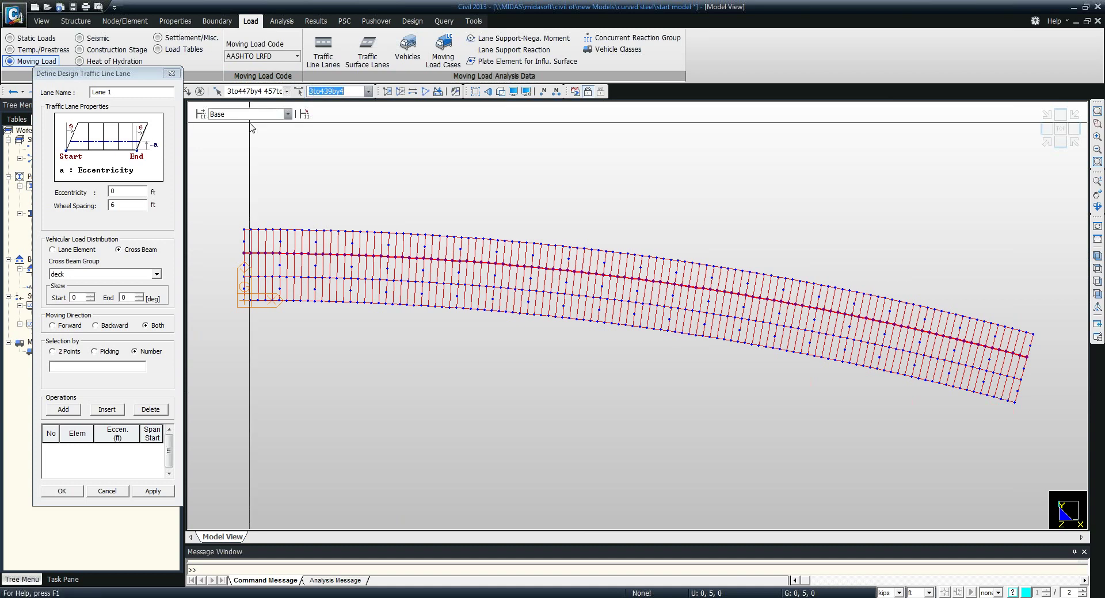
{"action": "left_click", "coordinate": [118, 365]}
{"action": "key", "text": "ctrl+v"}
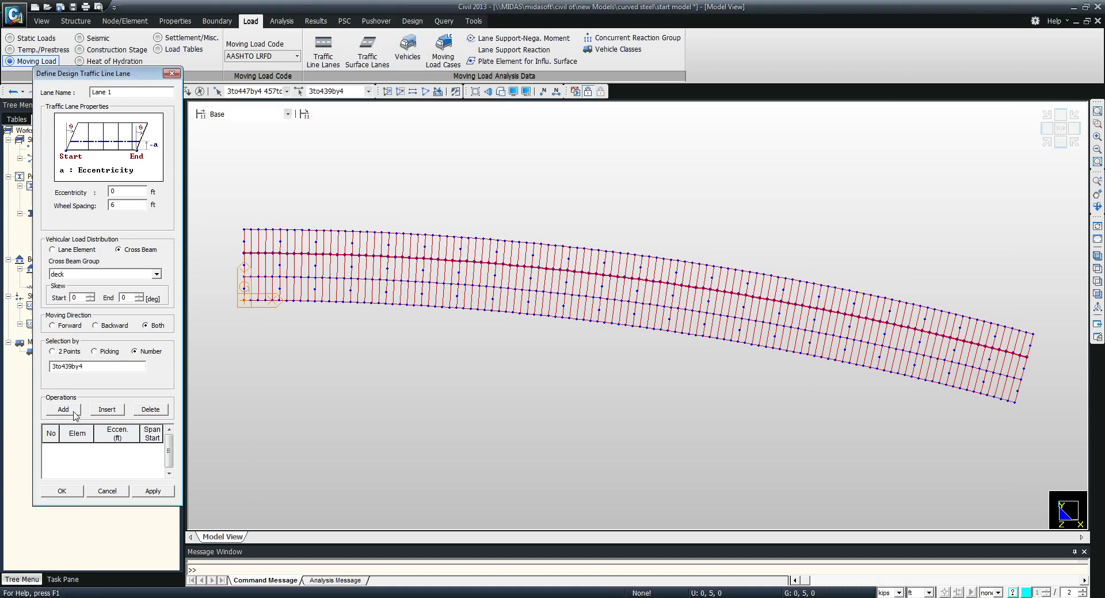
{"action": "left_click", "coordinate": [64, 409]}
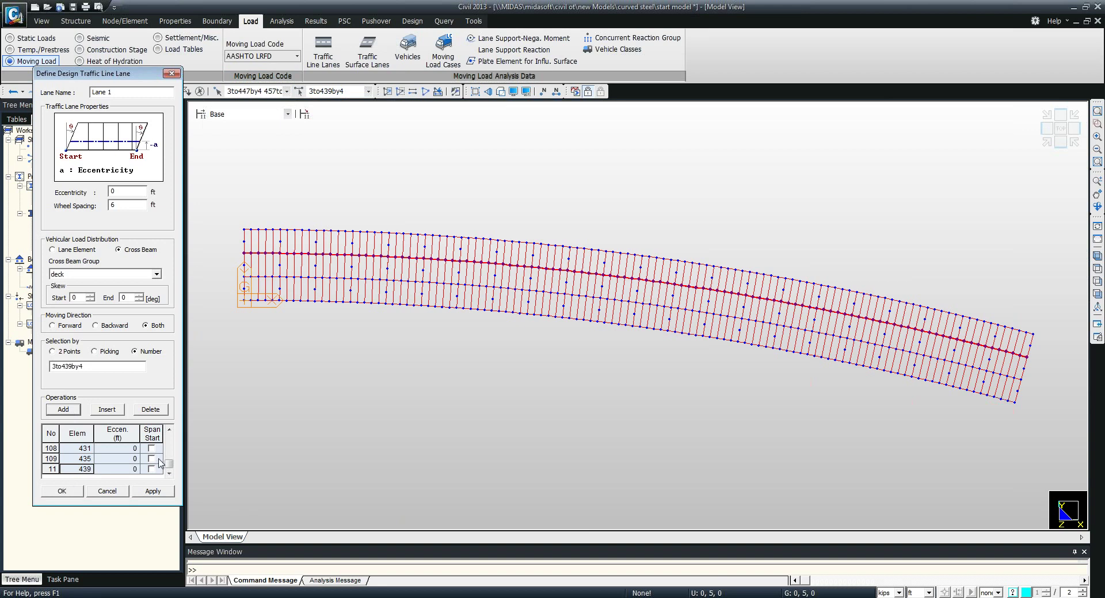
Display the element numbers on the model to identify the elements where the spans start
{"action": "left_click_drag", "start_coordinate": [166, 463], "coordinate": [168, 439]}
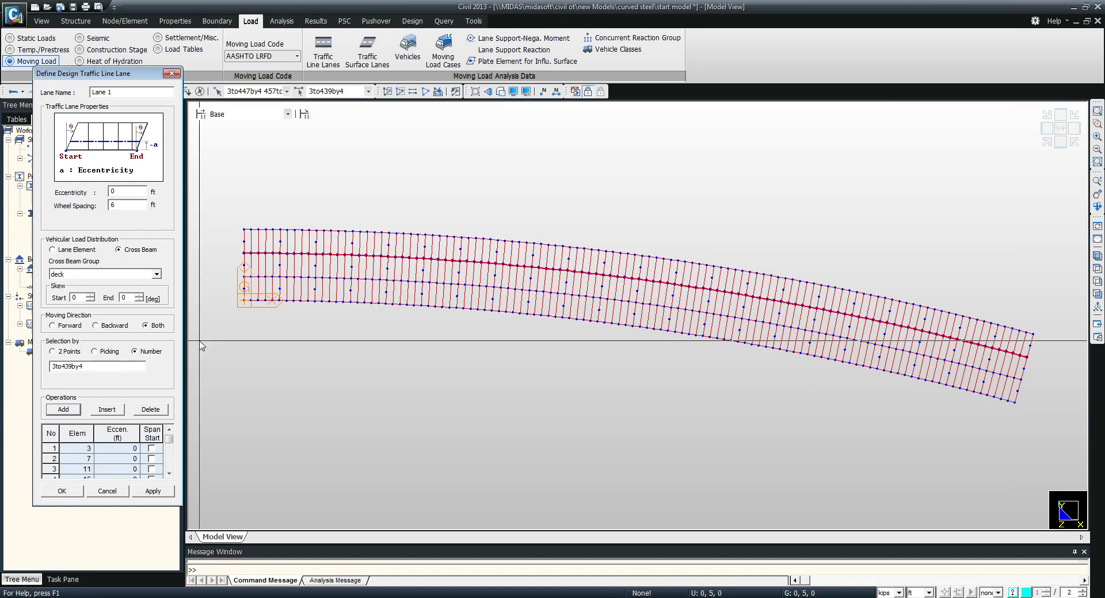
{"action": "left_click", "coordinate": [556, 91]}
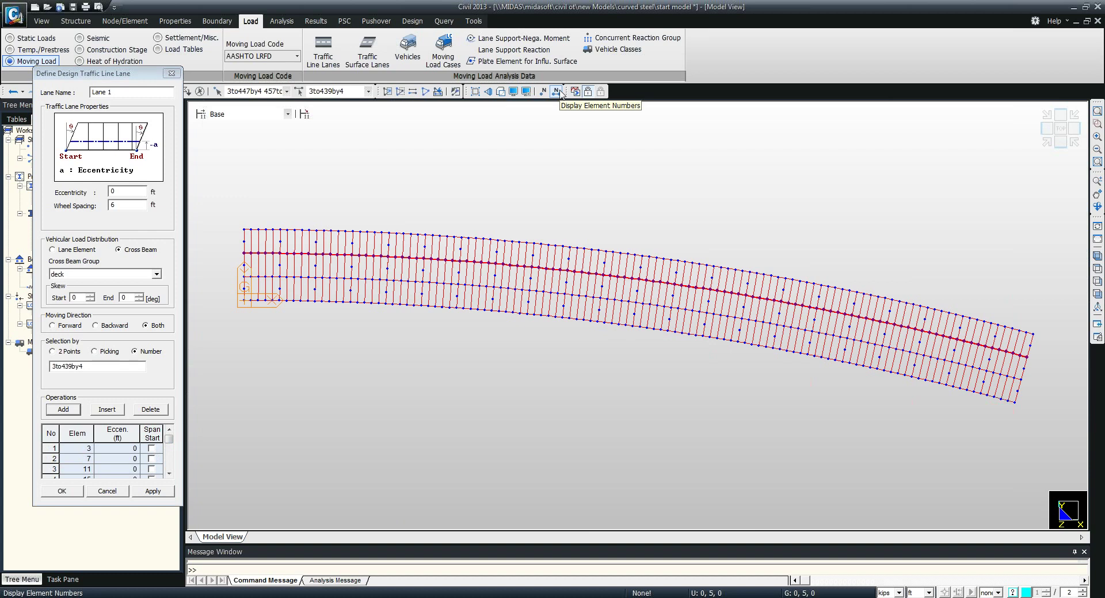
{"action": "left_click", "coordinate": [556, 90]}
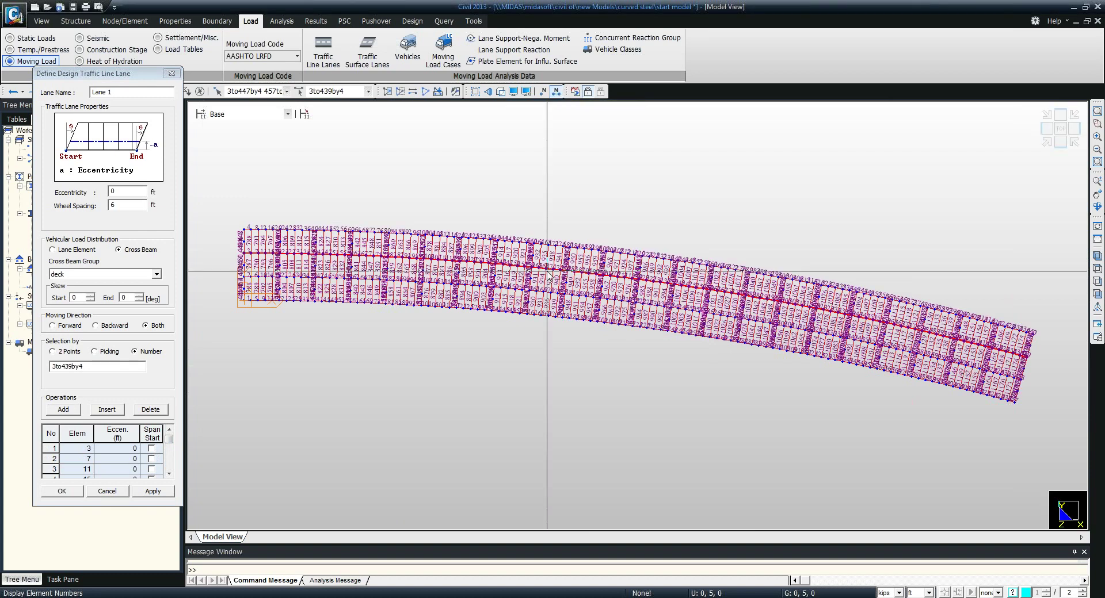
Mark elements 3 and 383 as span starts in the lane's element list and save Lane 1
{"action": "left_click", "coordinate": [168, 462]}
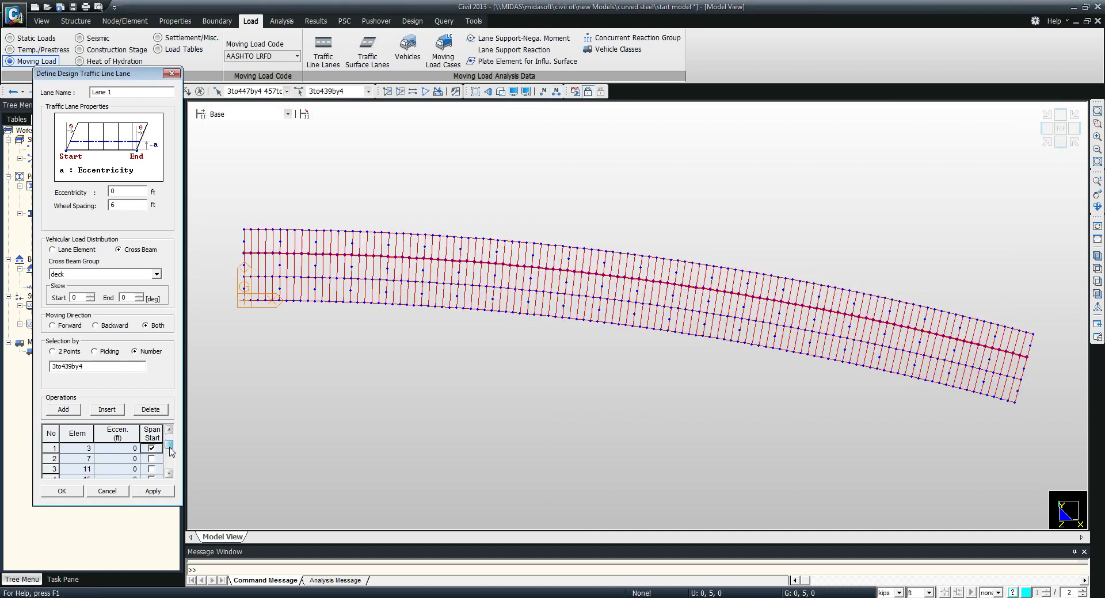
{"action": "scroll", "coordinate": [168, 462], "scroll_direction": "down", "scroll_amount": 6}
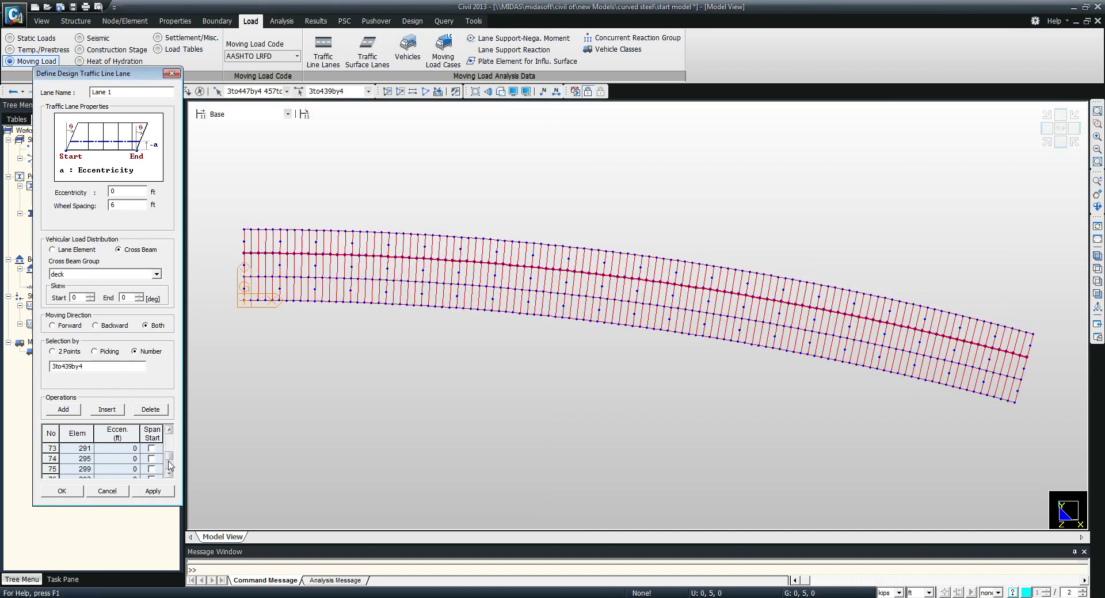
{"action": "scroll", "coordinate": [169, 465], "scroll_direction": "down", "scroll_amount": 3}
{"action": "left_click", "coordinate": [169, 473]}
{"action": "left_click", "coordinate": [169, 473]}
{"action": "left_click", "coordinate": [169, 472]}
{"action": "left_click", "coordinate": [151, 469]}
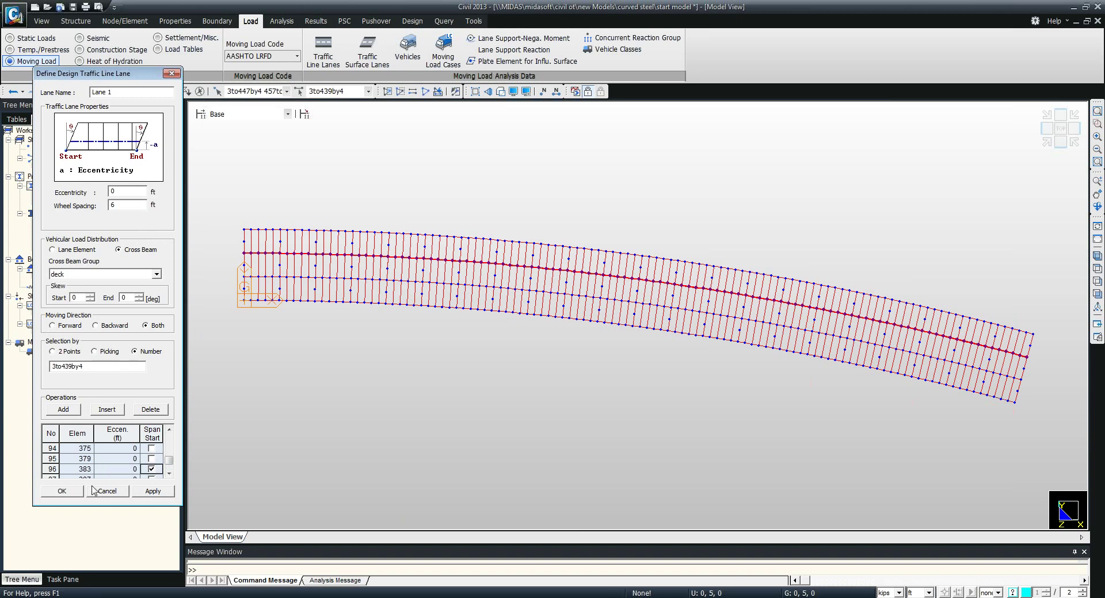
{"action": "left_click", "coordinate": [76, 495]}
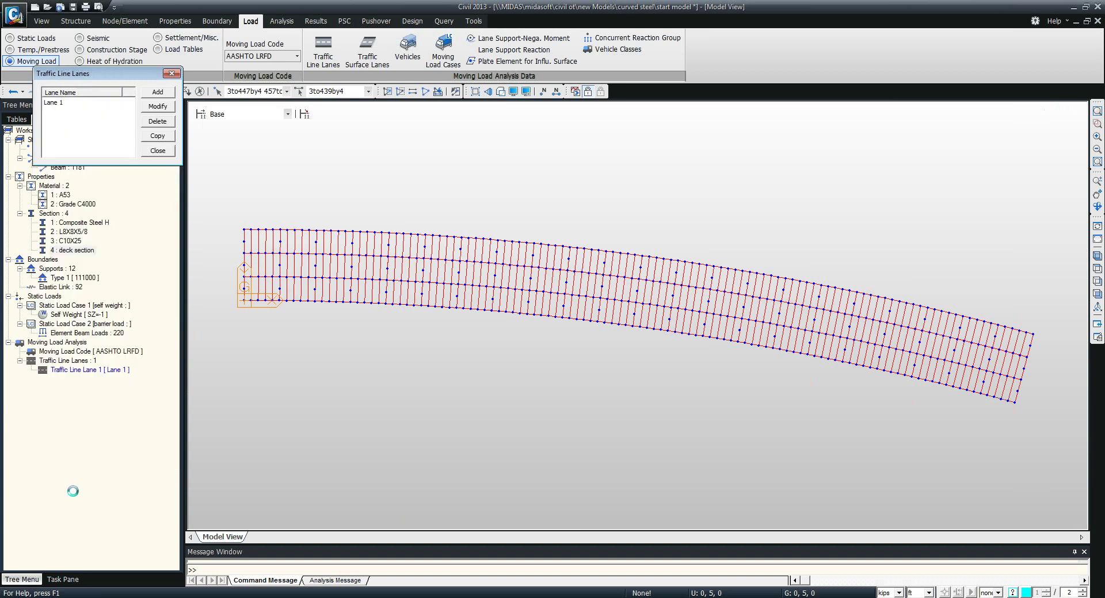
Start a new traffic line lane named Lane 2 with Cross Beam load distribution using the deck group
{"action": "left_click", "coordinate": [157, 92]}
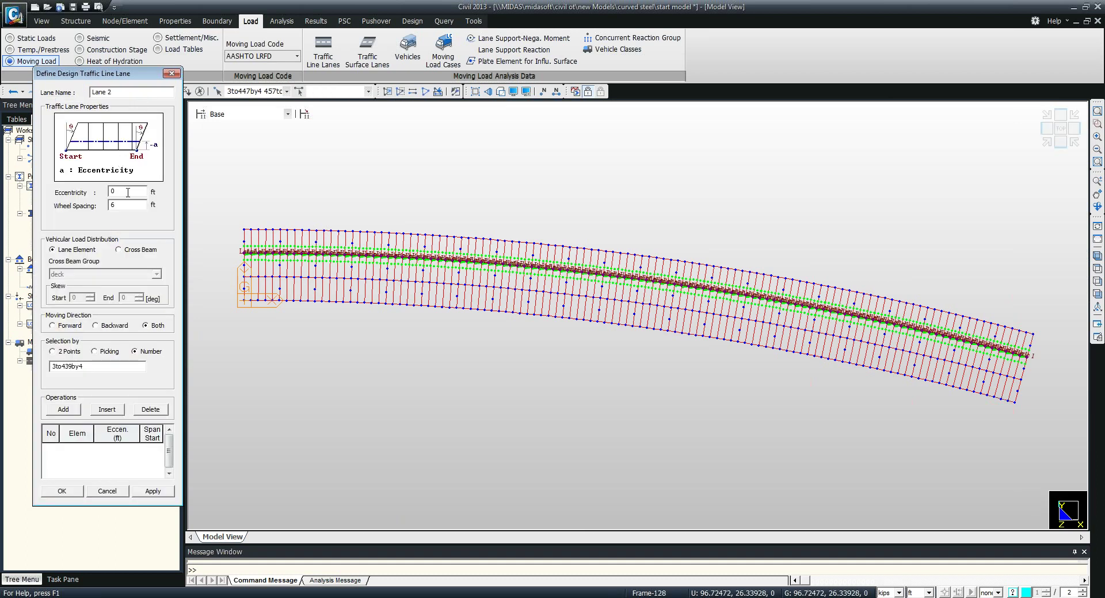
{"action": "left_click", "coordinate": [127, 251]}
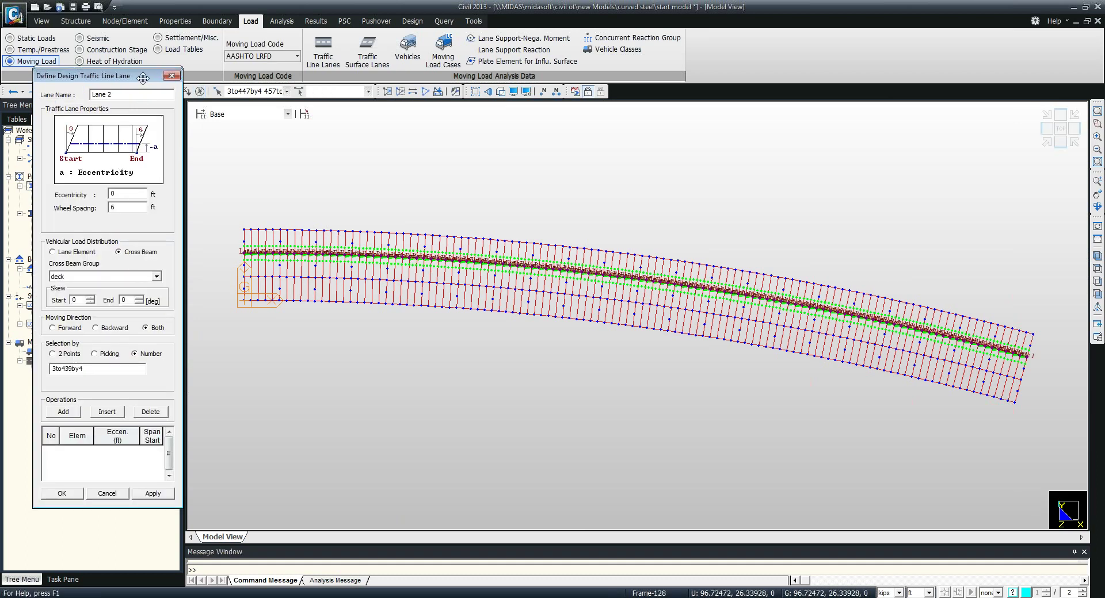
{"action": "left_click", "coordinate": [186, 103]}
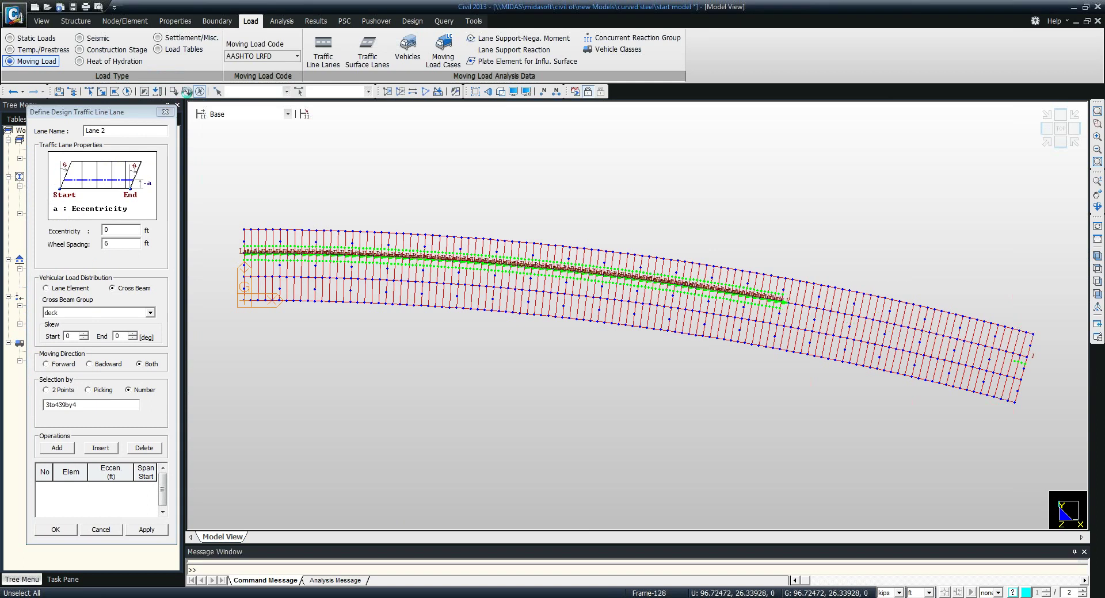
Polygon-select the interior girder line next to Lane 1 and add its elements 2to438by4 to Lane 2
{"action": "left_click", "coordinate": [230, 273]}
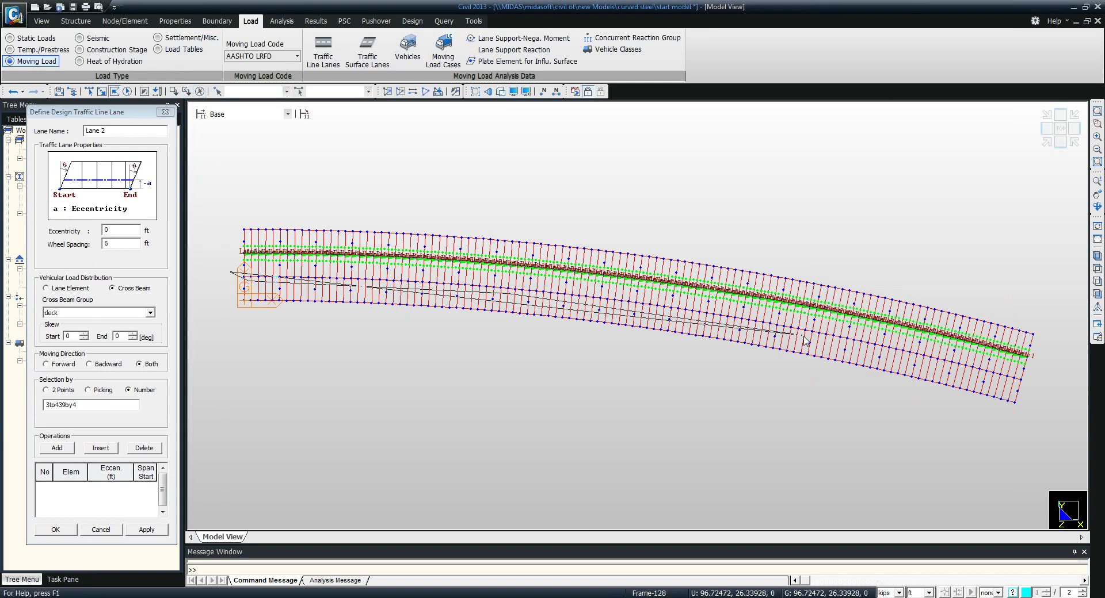
{"action": "left_click", "coordinate": [1030, 379]}
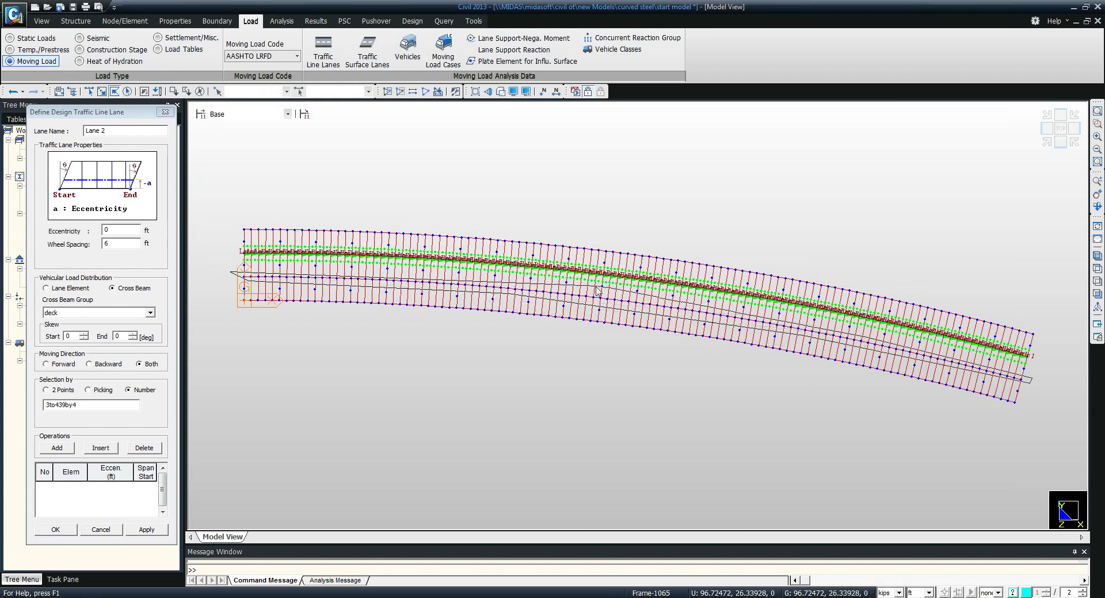
{"action": "double_click", "coordinate": [415, 253]}
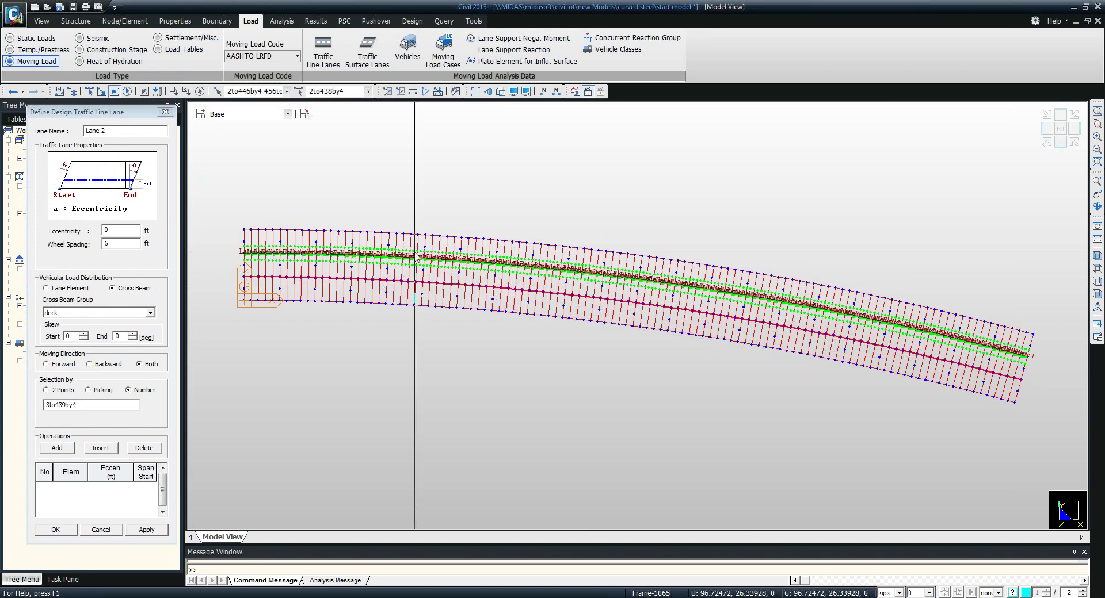
{"action": "left_click", "coordinate": [356, 91]}
{"action": "key", "text": "ctrl+c"}
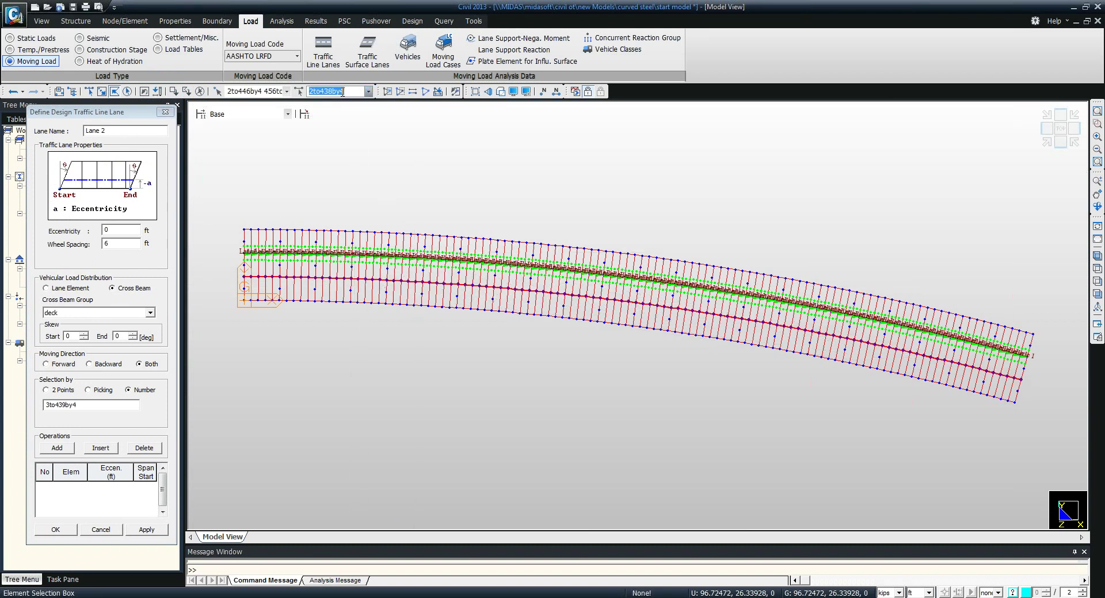
{"action": "left_click_drag", "start_coordinate": [73, 405], "coordinate": [38, 408]}
{"action": "key", "text": "ctrl+v"}
{"action": "left_click", "coordinate": [68, 448]}
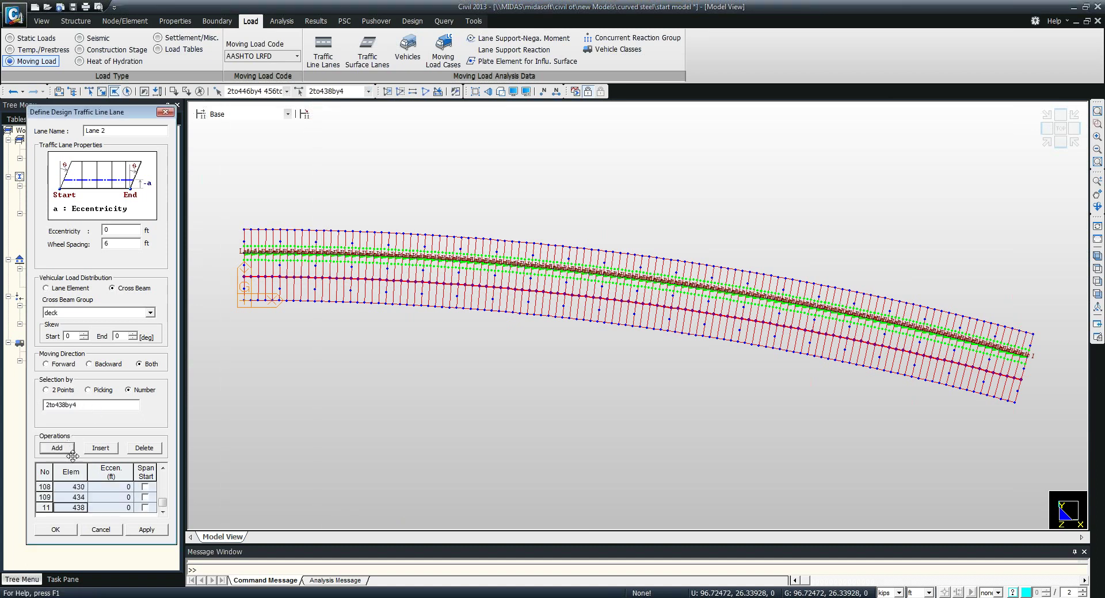
Mark element 294 as a span start, save Lane 2 and finish the traffic line lane definitions
{"action": "scroll", "coordinate": [161, 483], "scroll_direction": "up", "scroll_amount": 3}
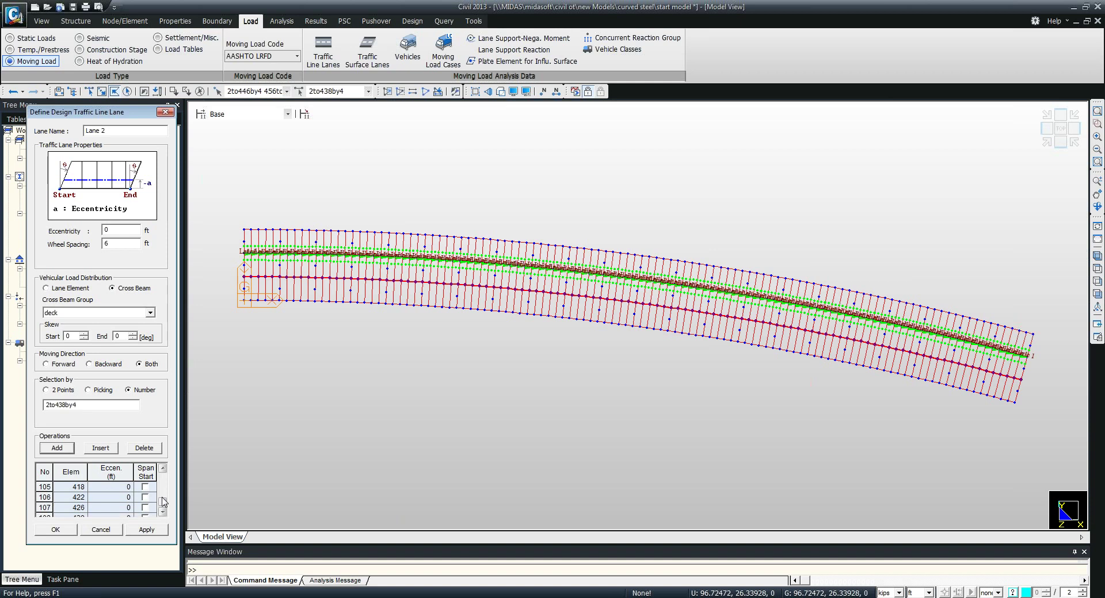
{"action": "scroll", "coordinate": [161, 483], "scroll_direction": "up", "scroll_amount": 20}
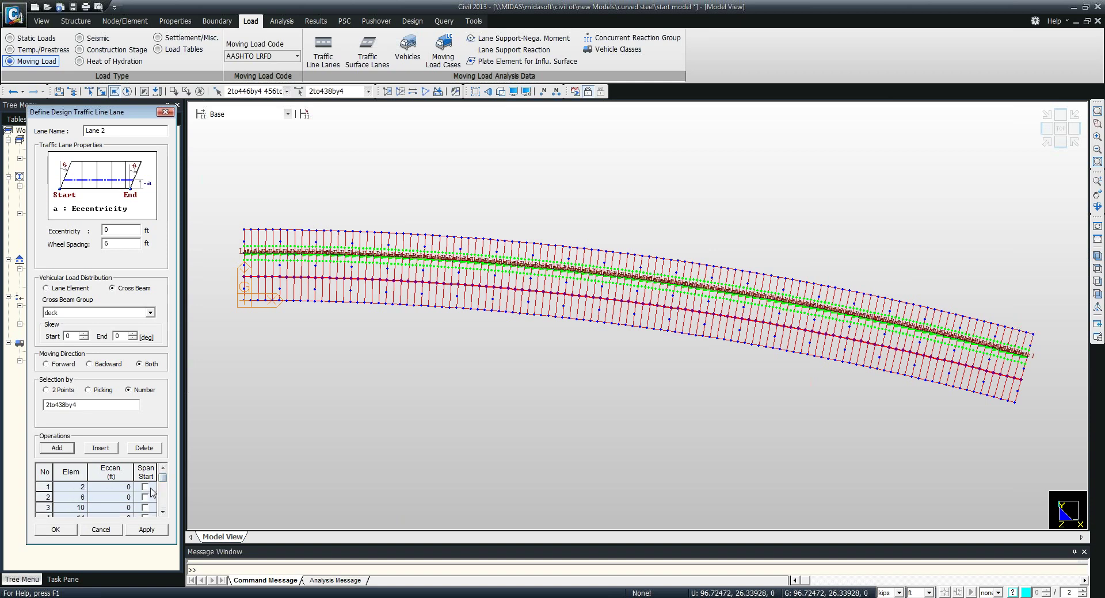
{"action": "left_click_drag", "start_coordinate": [162, 479], "coordinate": [163, 495]}
{"action": "left_click", "coordinate": [145, 498]}
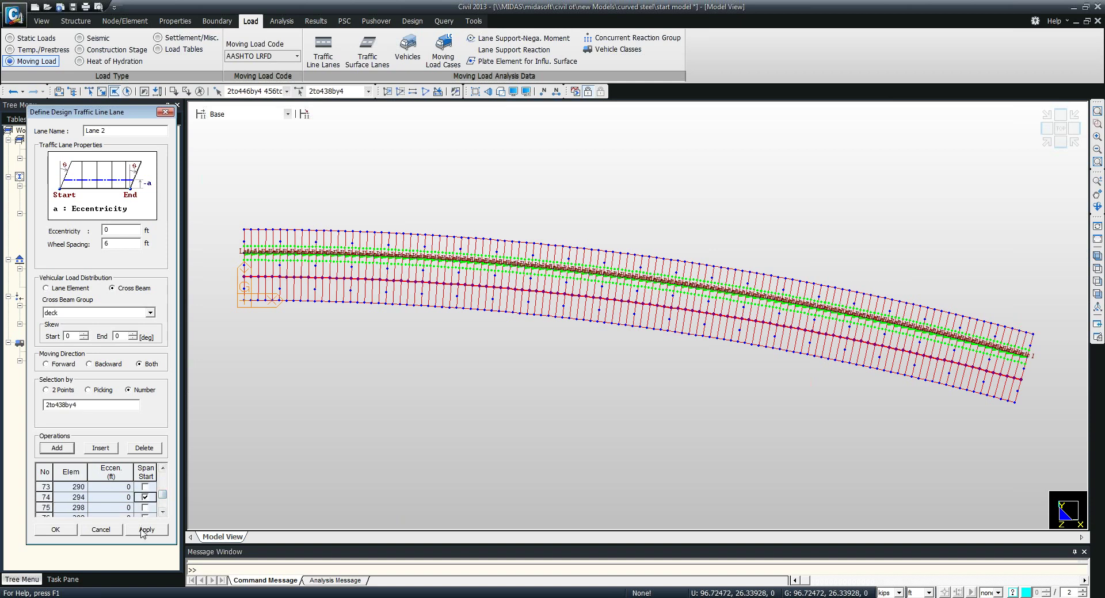
{"action": "left_click", "coordinate": [66, 530]}
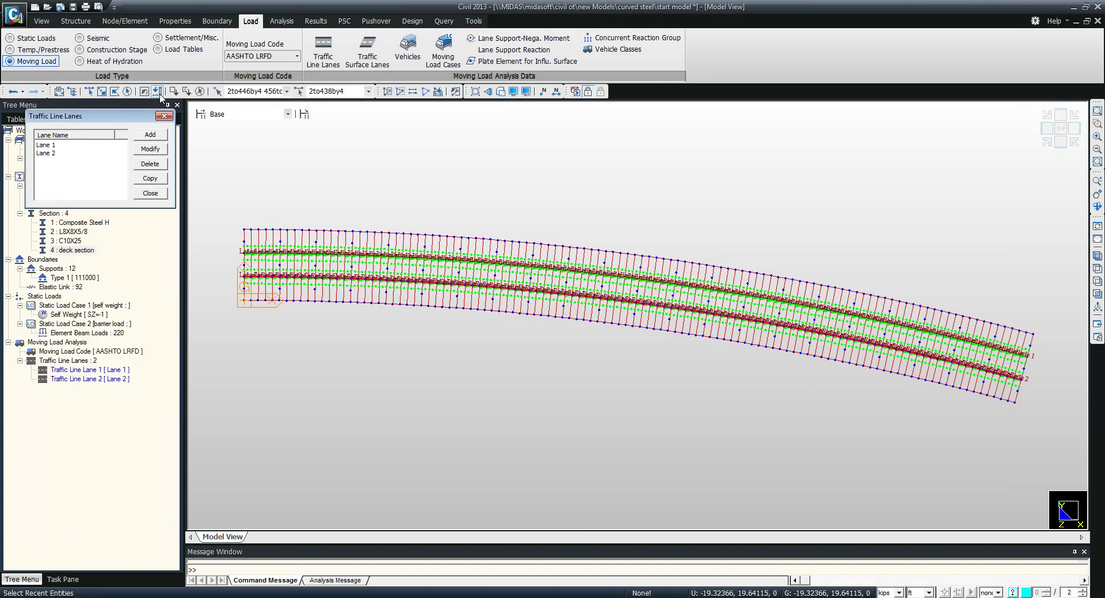
{"action": "left_click", "coordinate": [164, 116]}
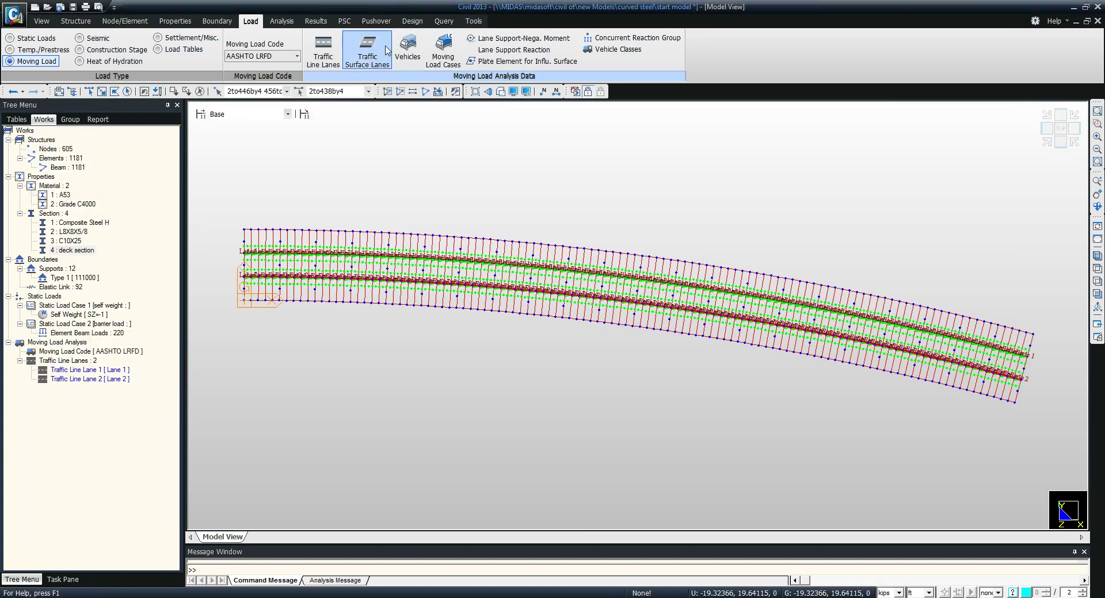
Add the standard AASHTO LRFD vehicle HL-93TRK with a dynamic load allowance of 33%
{"action": "left_click", "coordinate": [408, 48]}
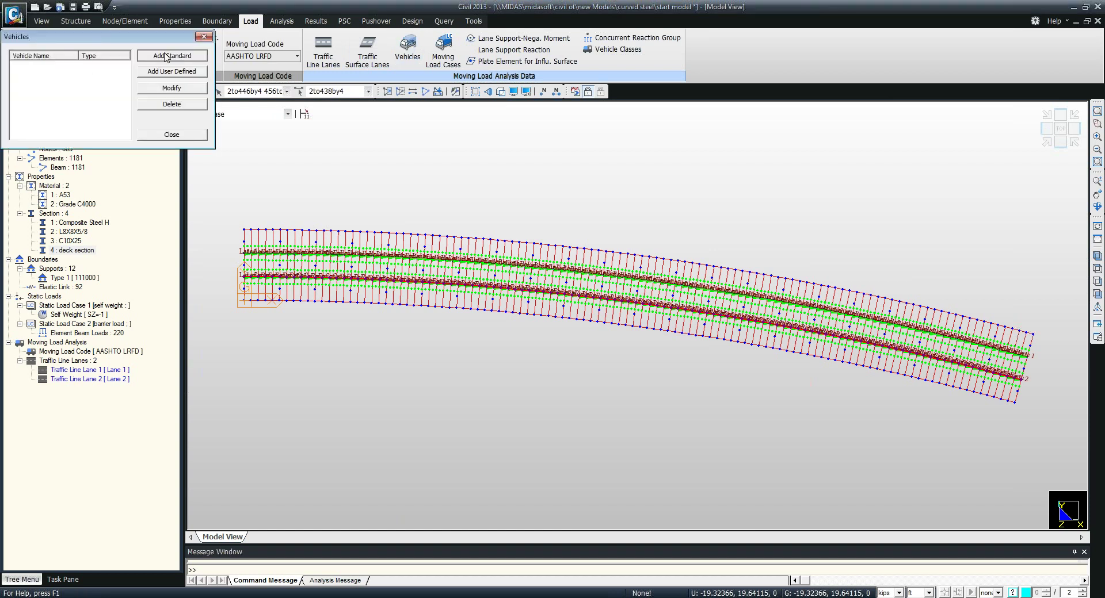
{"action": "left_click", "coordinate": [166, 56]}
{"action": "left_click_drag", "start_coordinate": [322, 8], "coordinate": [298, 12]}
{"action": "double_click", "coordinate": [332, 98]}
{"action": "type", "text": "33"}
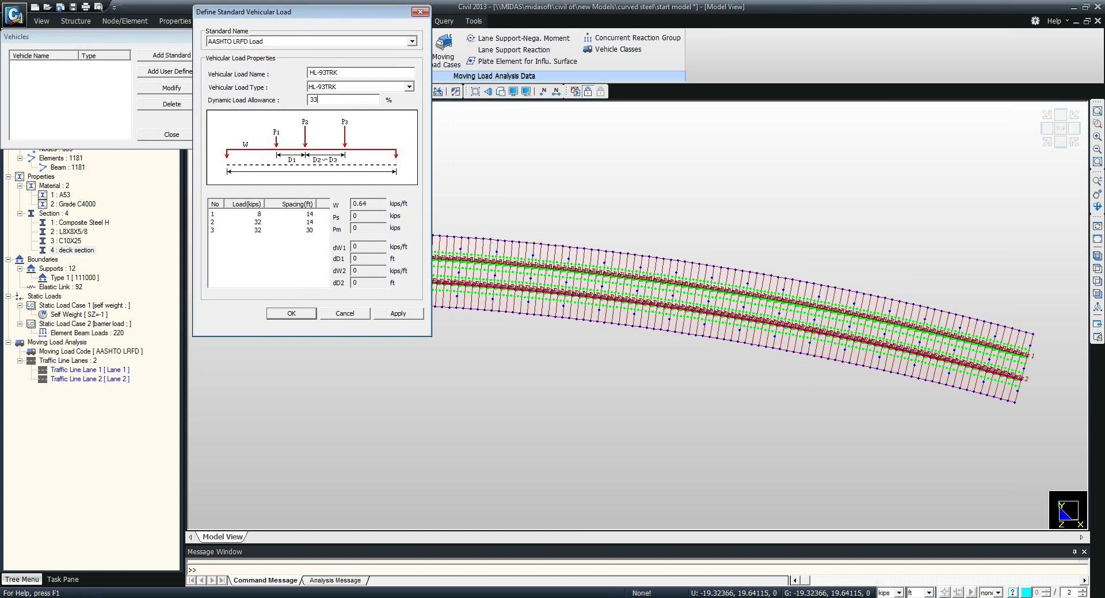
{"action": "left_click", "coordinate": [294, 313]}
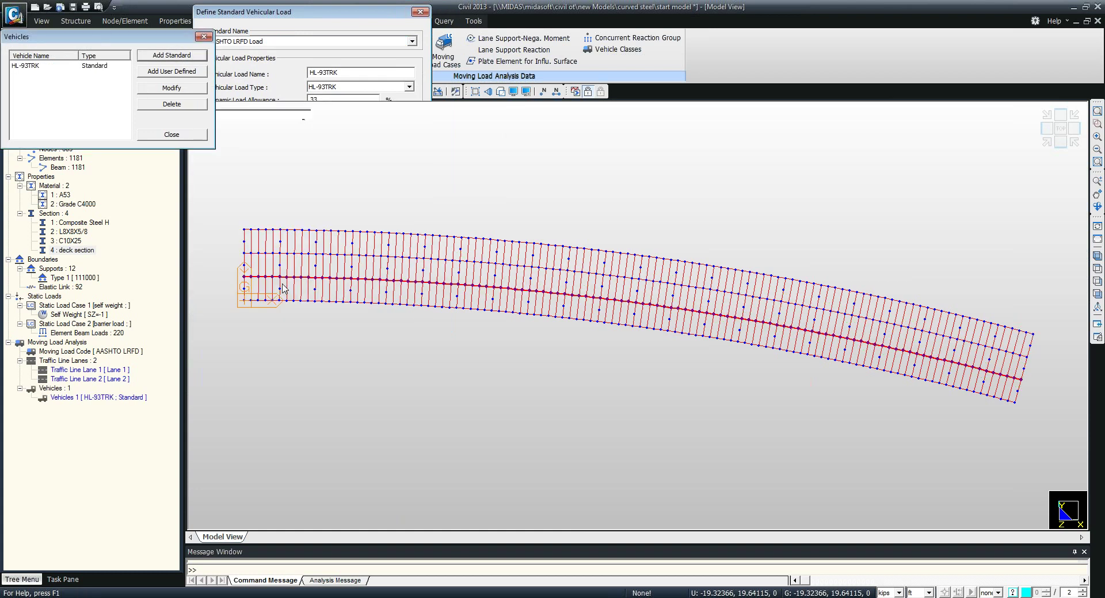
Add the standard AASHTO LRFD vehicle HL-93TDM and close the vehicle list
{"action": "left_click", "coordinate": [154, 56]}
{"action": "left_click", "coordinate": [432, 83]}
{"action": "left_click", "coordinate": [369, 98]}
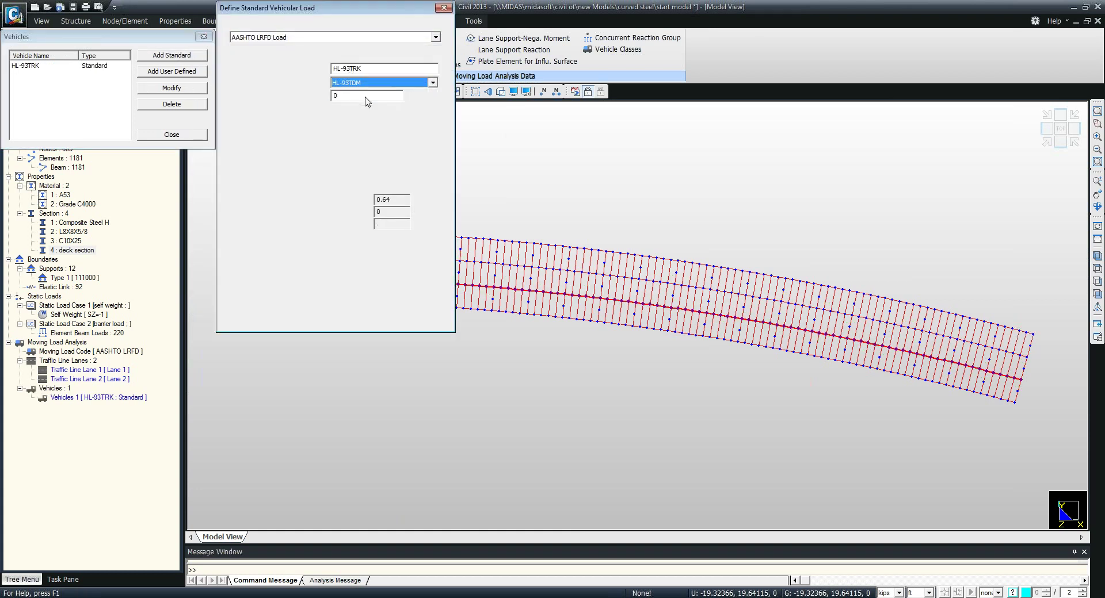
{"action": "left_click", "coordinate": [335, 310]}
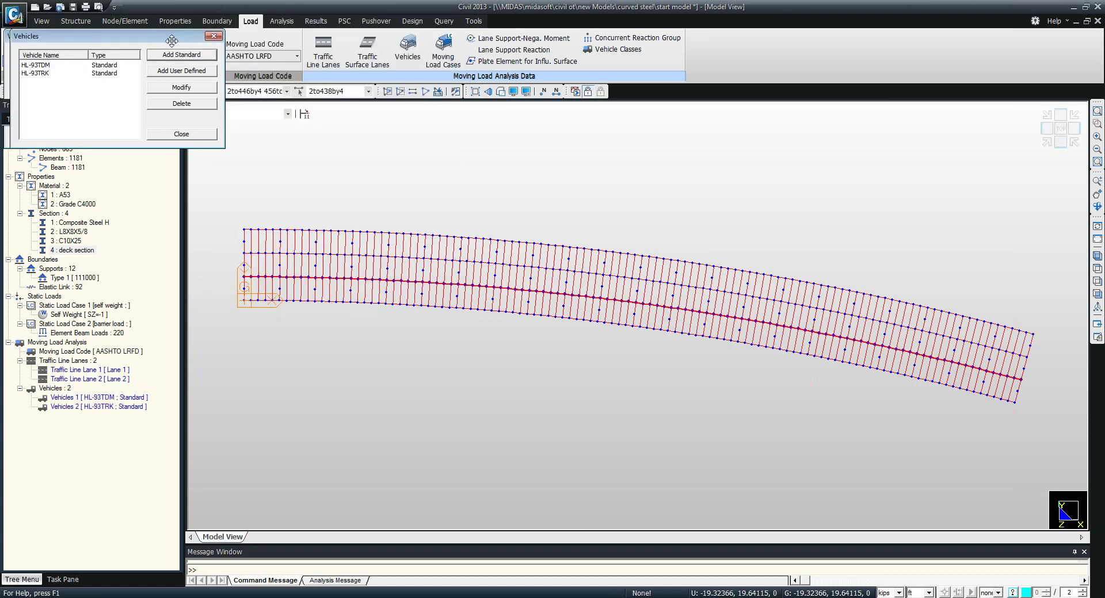
{"action": "left_click", "coordinate": [249, 46]}
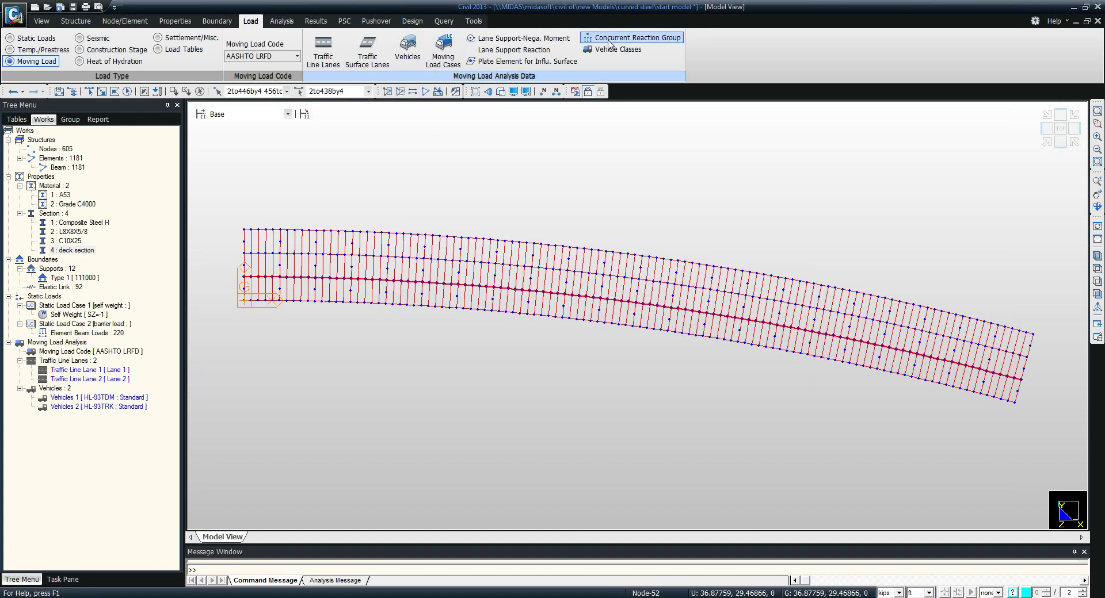
Create the vehicle class HL 93 containing both HL-93TDM and HL-93TRK, and finish the vehicle class definitions
{"action": "left_click", "coordinate": [624, 51]}
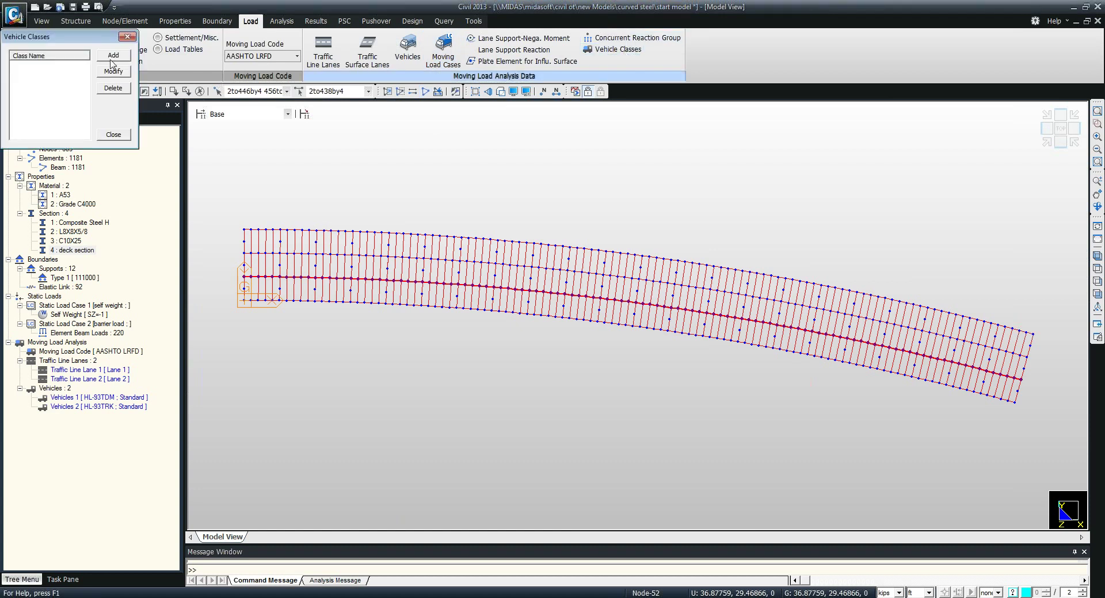
{"action": "left_click", "coordinate": [112, 57]}
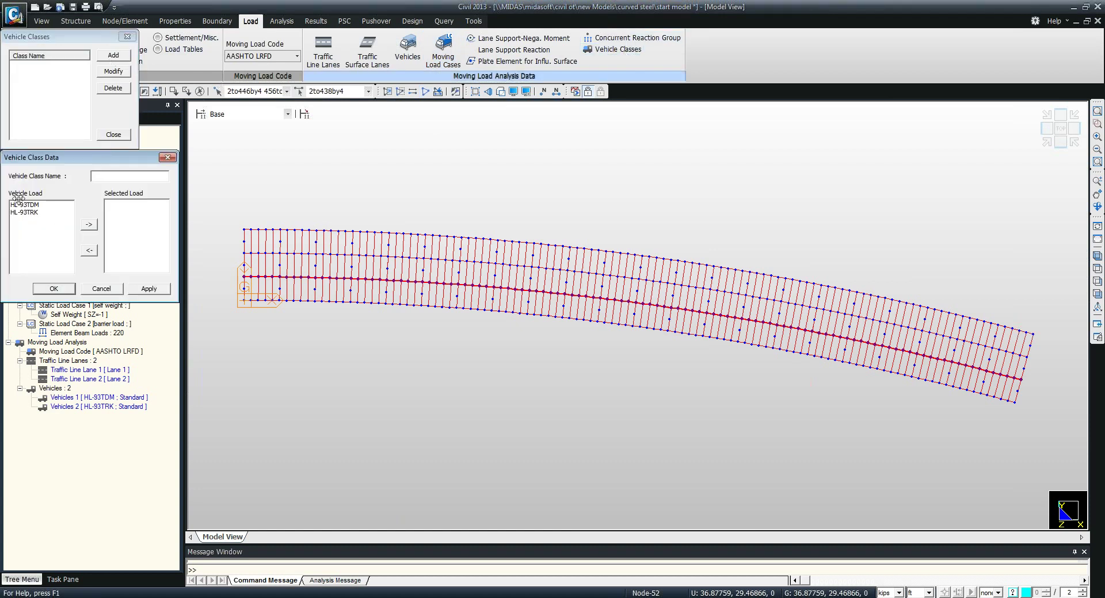
{"action": "left_click_drag", "start_coordinate": [100, 157], "coordinate": [172, 157]}
{"action": "left_click_drag", "start_coordinate": [104, 193], "coordinate": [104, 200]}
{"action": "left_click", "coordinate": [161, 214]}
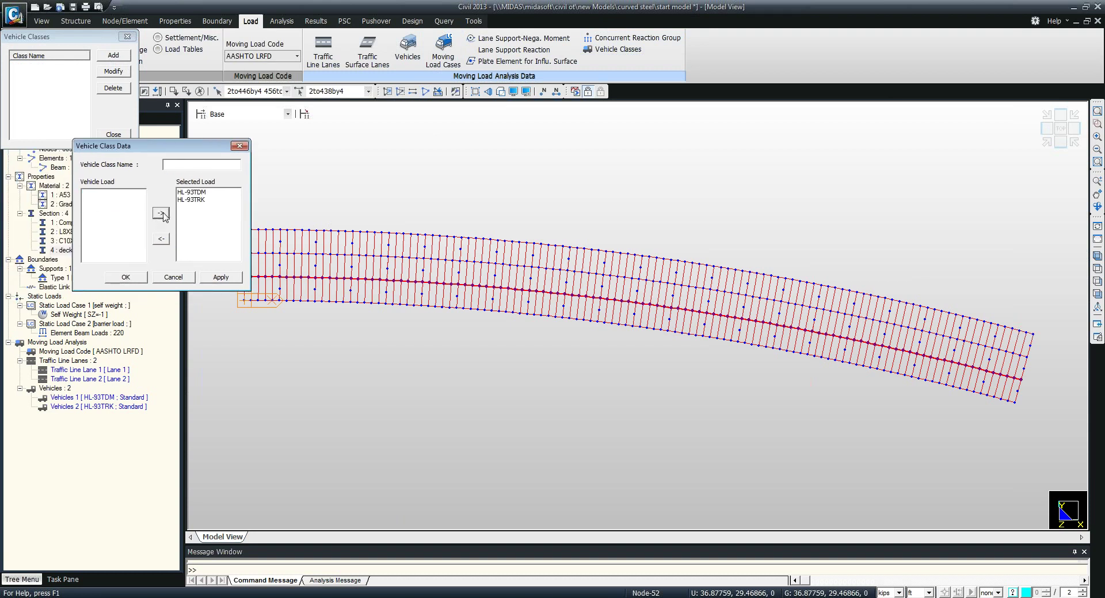
{"action": "left_click", "coordinate": [191, 165]}
{"action": "type", "text": "HL 93"}
{"action": "left_click", "coordinate": [138, 278]}
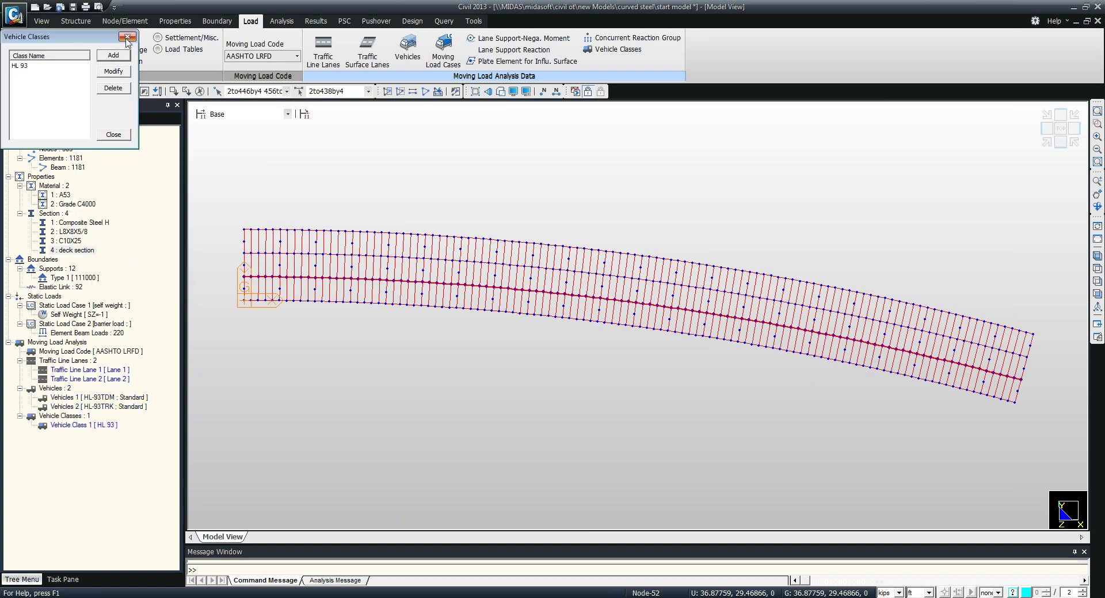
{"action": "left_click", "coordinate": [114, 134]}
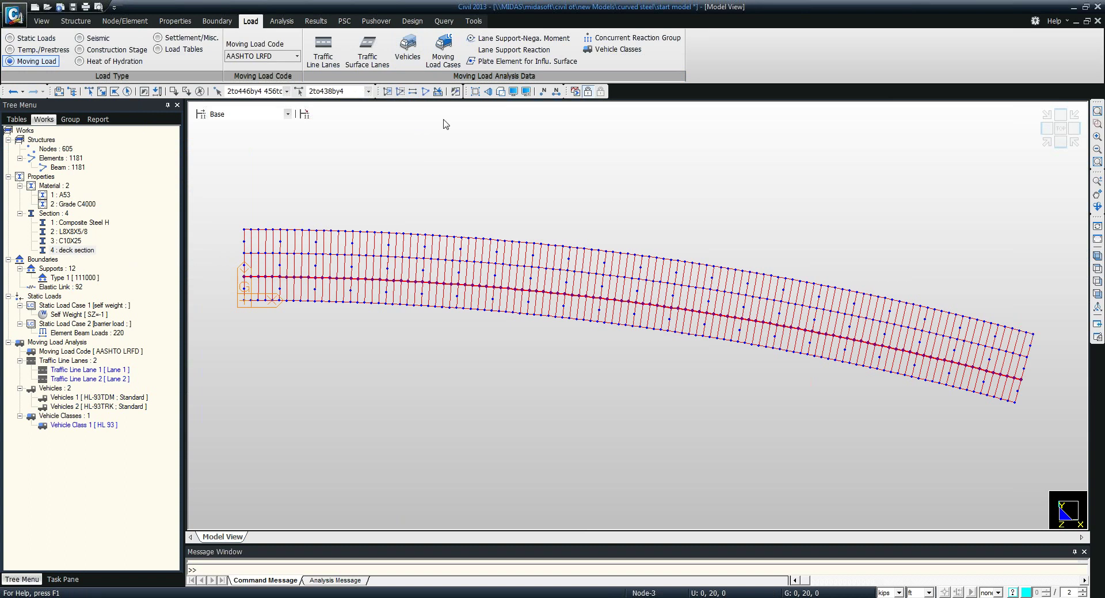
Start a new moving load case named moving with the default multiple presence factors
{"action": "left_click", "coordinate": [443, 51]}
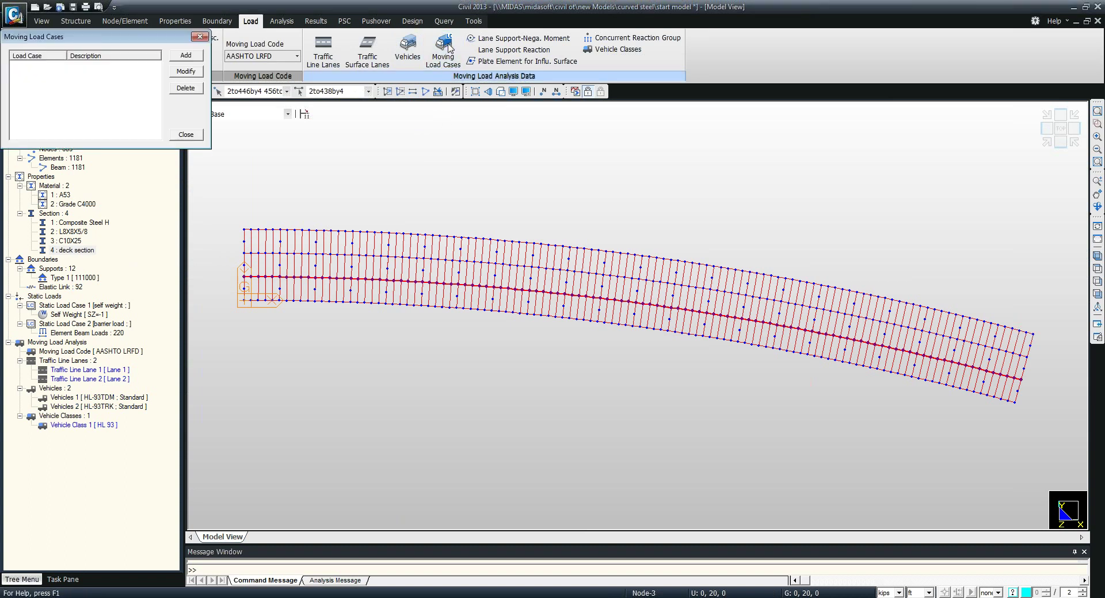
{"action": "left_click", "coordinate": [186, 55]}
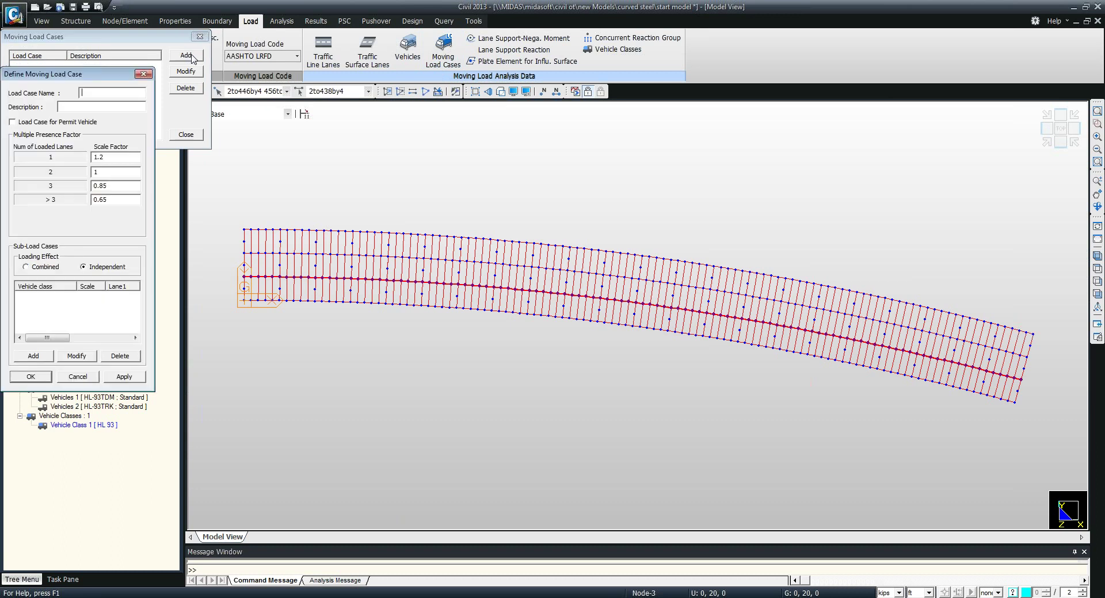
{"action": "type", "text": "moving"}
Add a sub-load case for vehicle class HL 93 on Lane 1 and Lane 2 with a maximum of 2 loaded lanes, and save the moving load case
{"action": "left_click", "coordinate": [36, 358]}
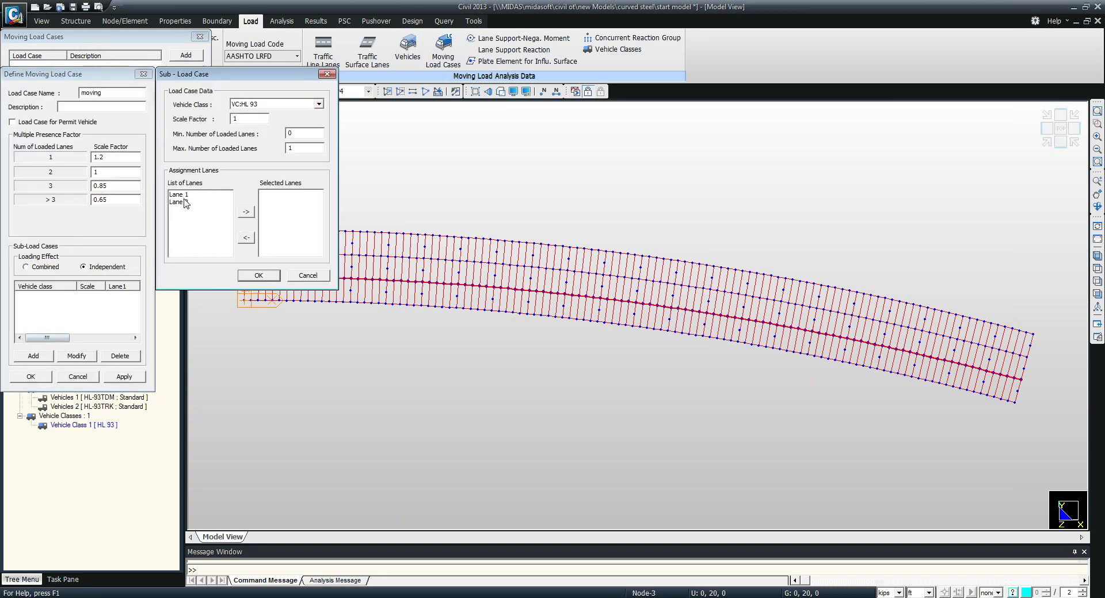
{"action": "left_click", "coordinate": [185, 202]}
{"action": "left_click", "coordinate": [186, 195], "text": "shift"}
{"action": "left_click", "coordinate": [246, 211]}
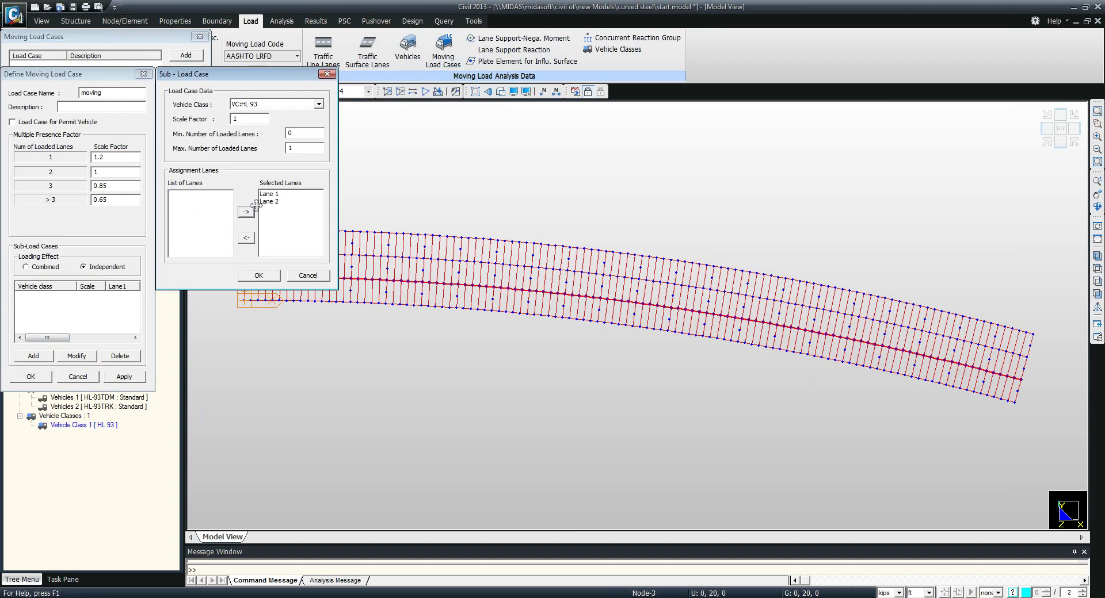
{"action": "double_click", "coordinate": [294, 148]}
{"action": "type", "text": "2"}
{"action": "left_click", "coordinate": [258, 275]}
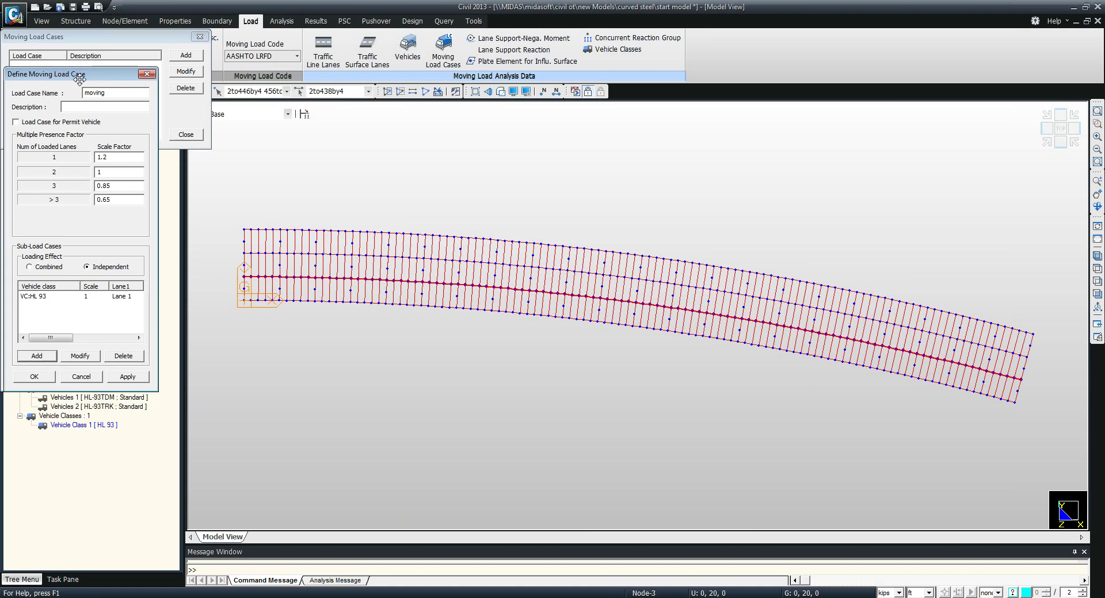
{"action": "key", "text": "Return"}
{"action": "left_click", "coordinate": [186, 134]}
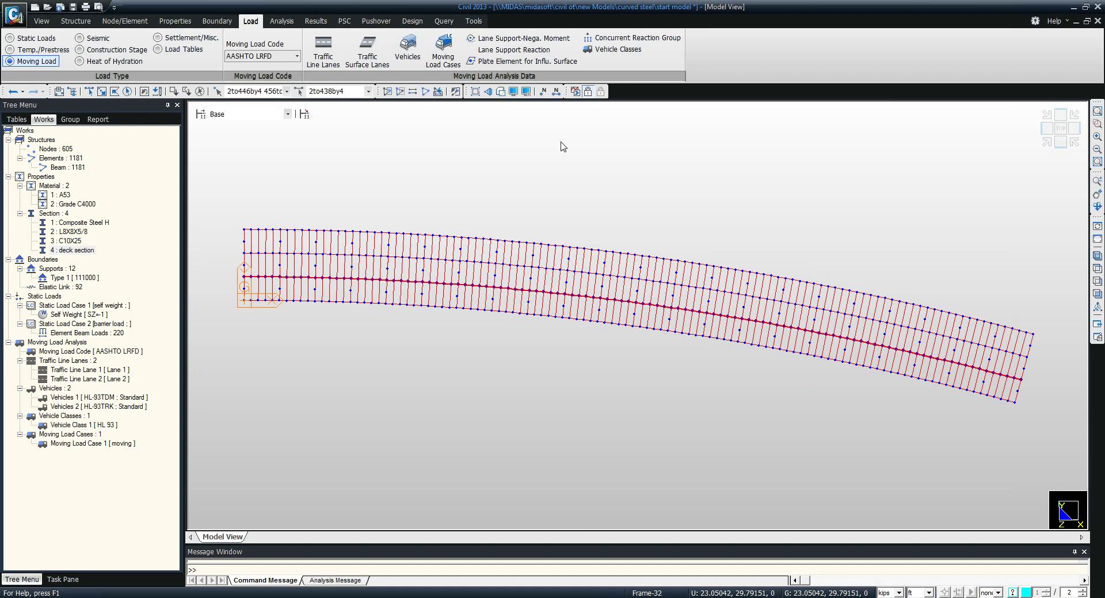
{"action": "left_click", "coordinate": [514, 40]}
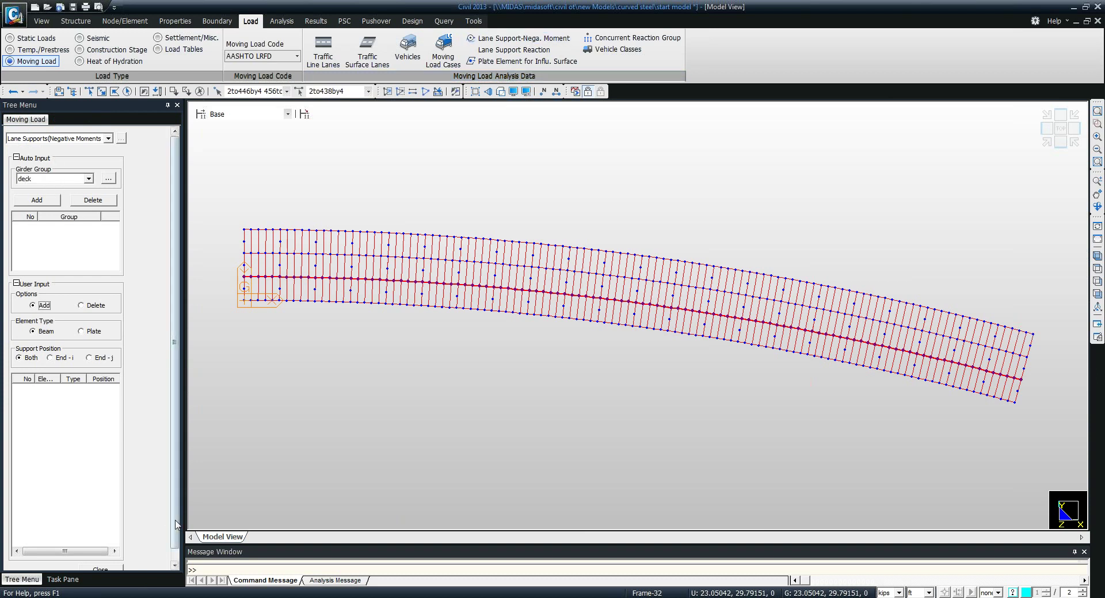
{"action": "scroll", "coordinate": [120, 568], "scroll_direction": "down", "scroll_amount": 1}
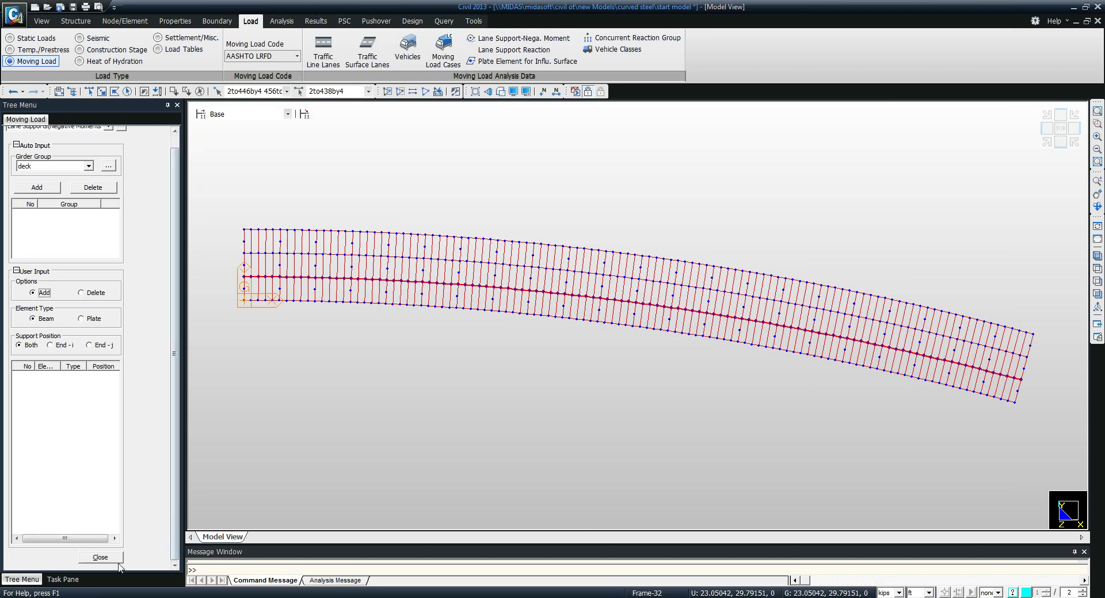
{"action": "left_click", "coordinate": [115, 559]}
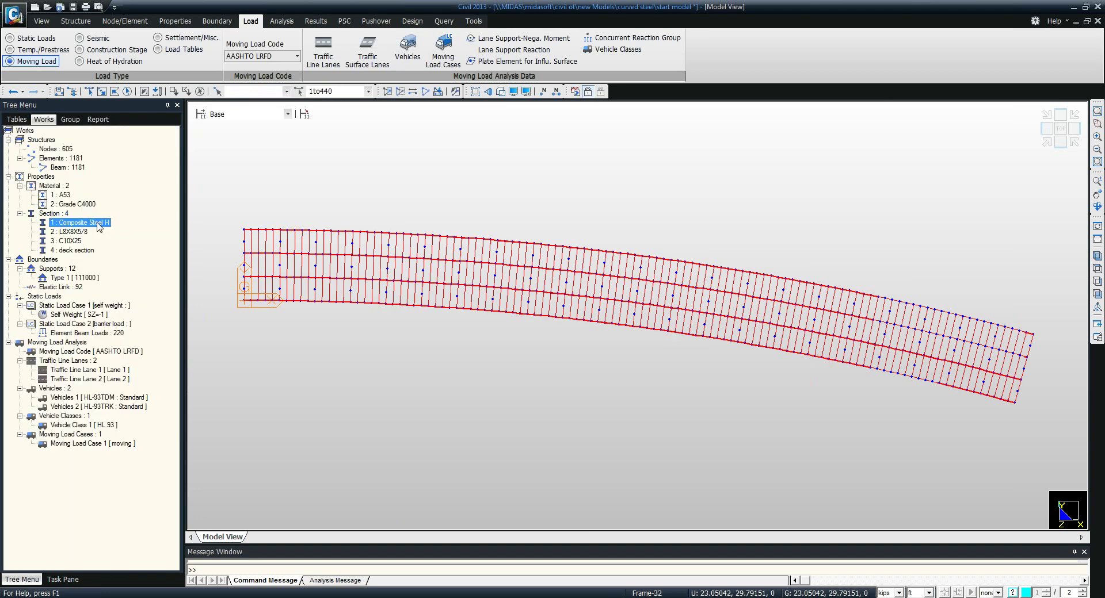
Create a structure group named girders and assign the selected Composite Steel H elements to it
{"action": "left_click", "coordinate": [69, 120]}
{"action": "right_click", "coordinate": [55, 140]}
{"action": "left_click", "coordinate": [72, 153]}
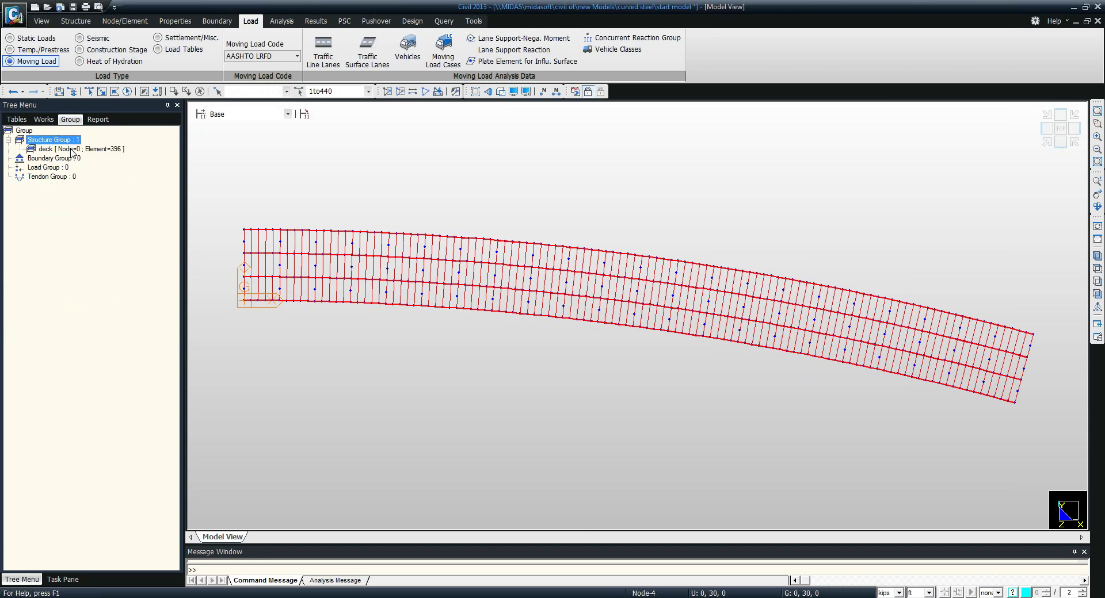
{"action": "type", "text": "girde"}
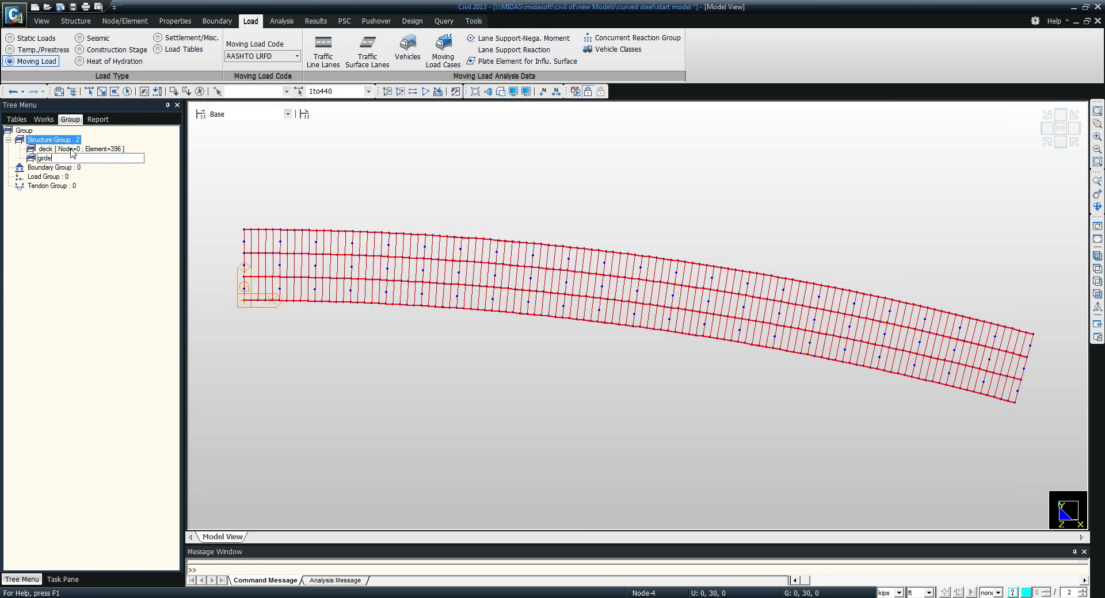
{"action": "type", "text": "rs"}
{"action": "key", "text": "Return"}
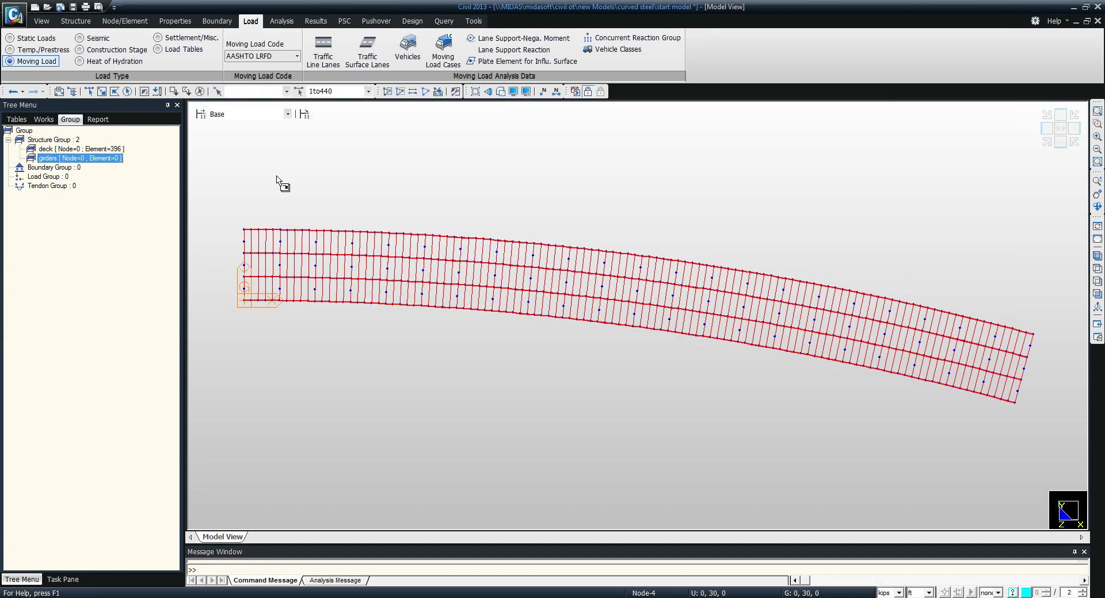
{"action": "left_click", "coordinate": [337, 177]}
{"action": "left_click", "coordinate": [50, 119]}
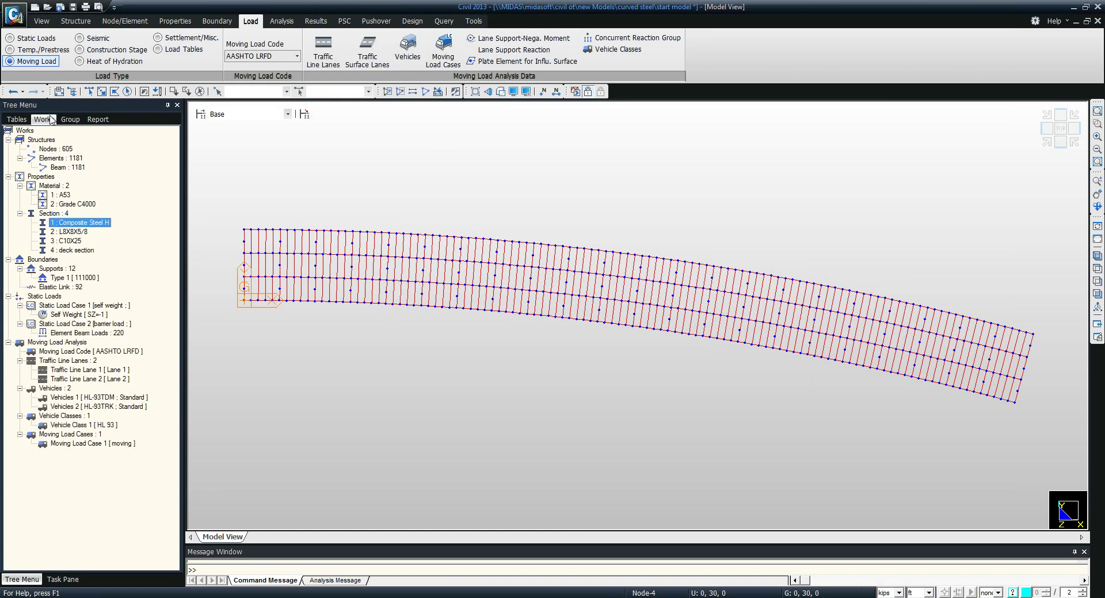
Add the girders group to the lane supports for negative moments and clear the element selection
{"action": "left_click", "coordinate": [521, 39]}
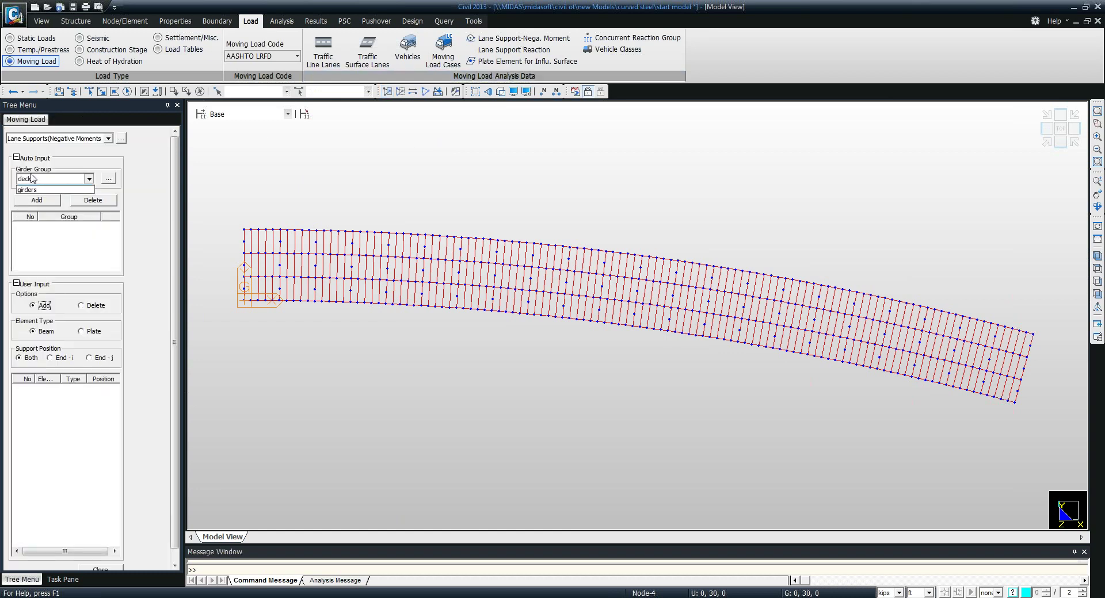
{"action": "left_click", "coordinate": [27, 189]}
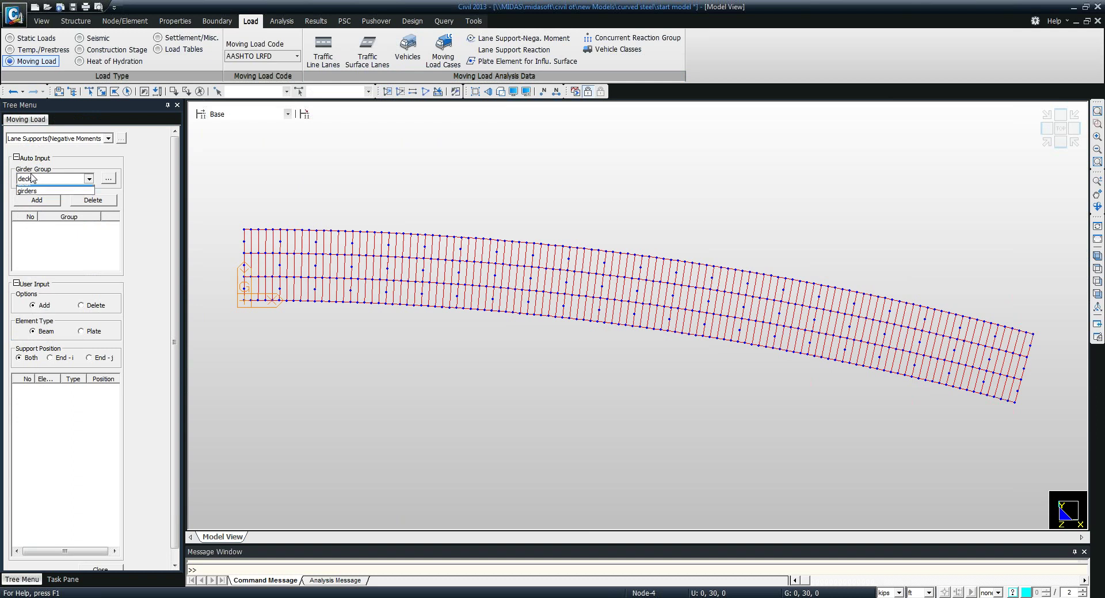
{"action": "left_click", "coordinate": [36, 200]}
{"action": "scroll", "coordinate": [63, 259], "scroll_direction": "down", "scroll_amount": 1}
{"action": "left_click", "coordinate": [107, 562]}
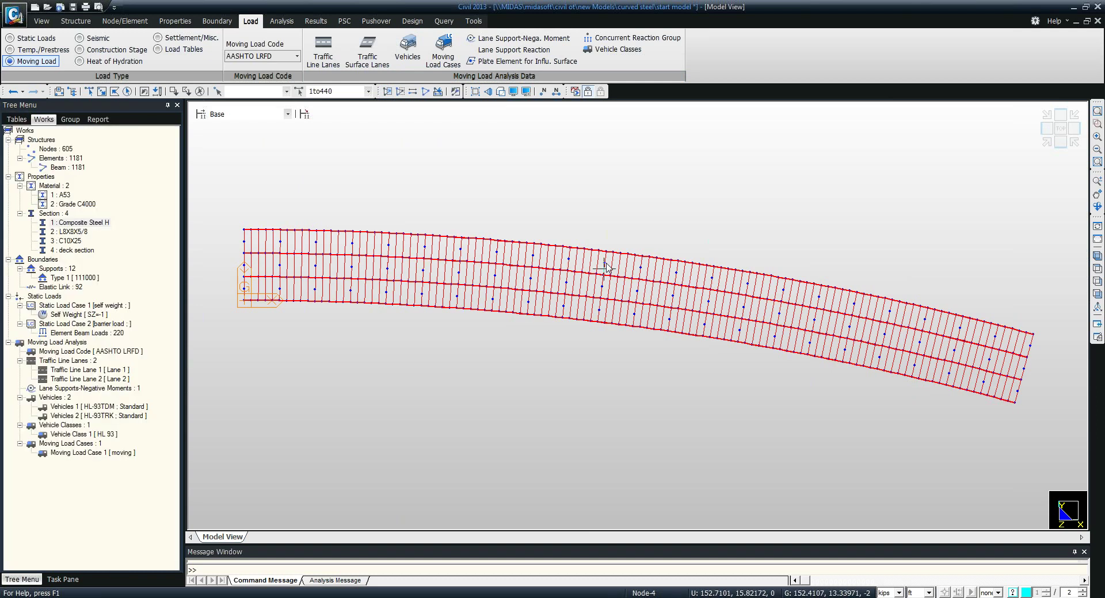
{"action": "left_click", "coordinate": [1046, 142]}
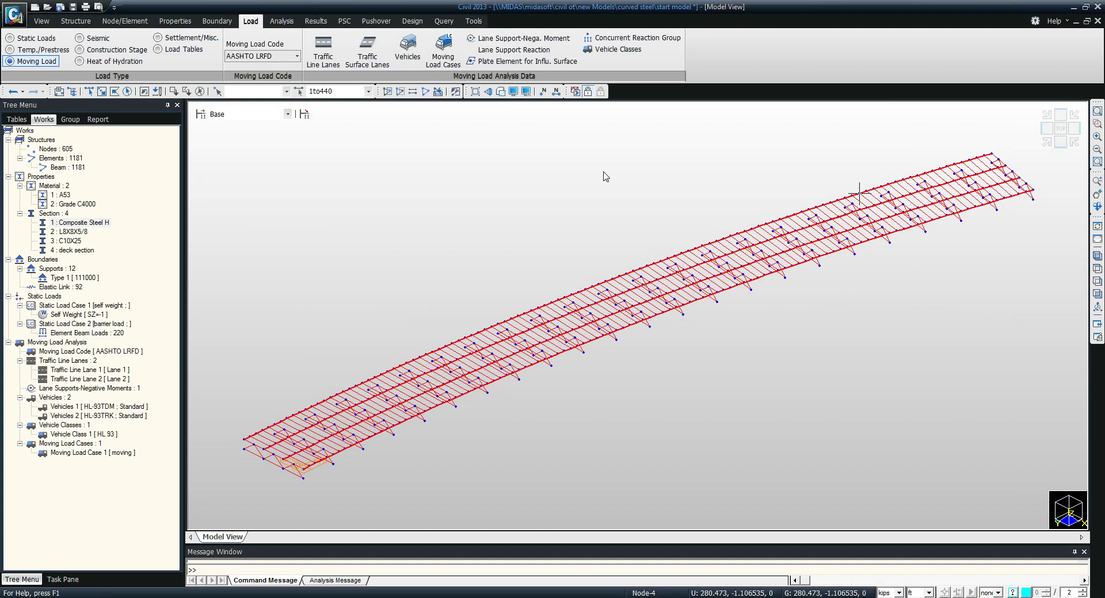
{"action": "left_click", "coordinate": [200, 92]}
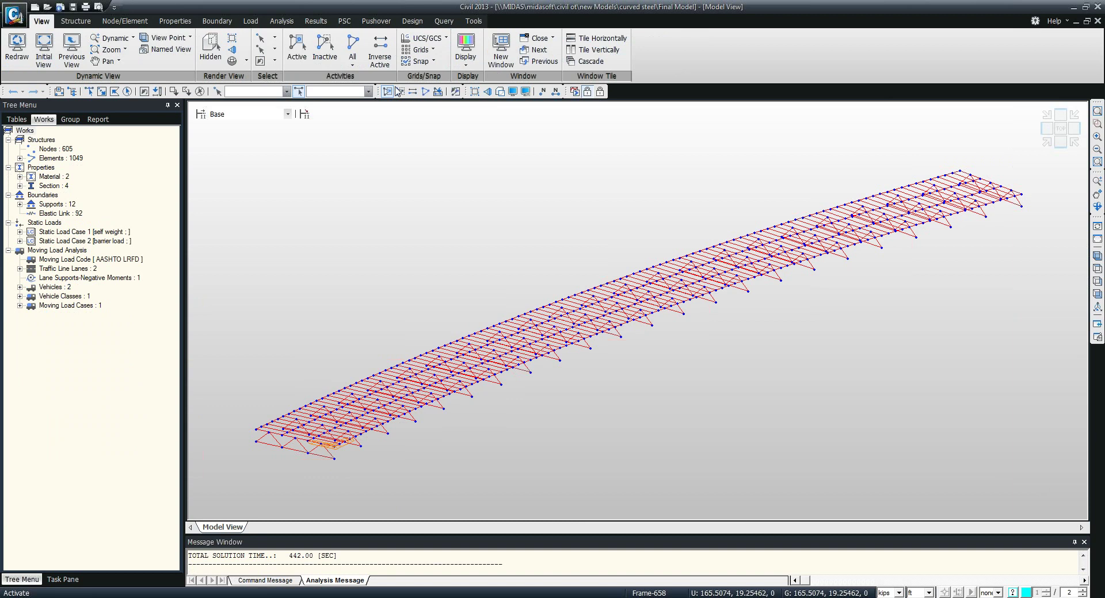
Lock the solved Final Model for post-processing and display the My beam diagram for self weight with line fill
{"action": "scroll", "coordinate": [469, 52], "scroll_direction": "down", "scroll_amount": 6}
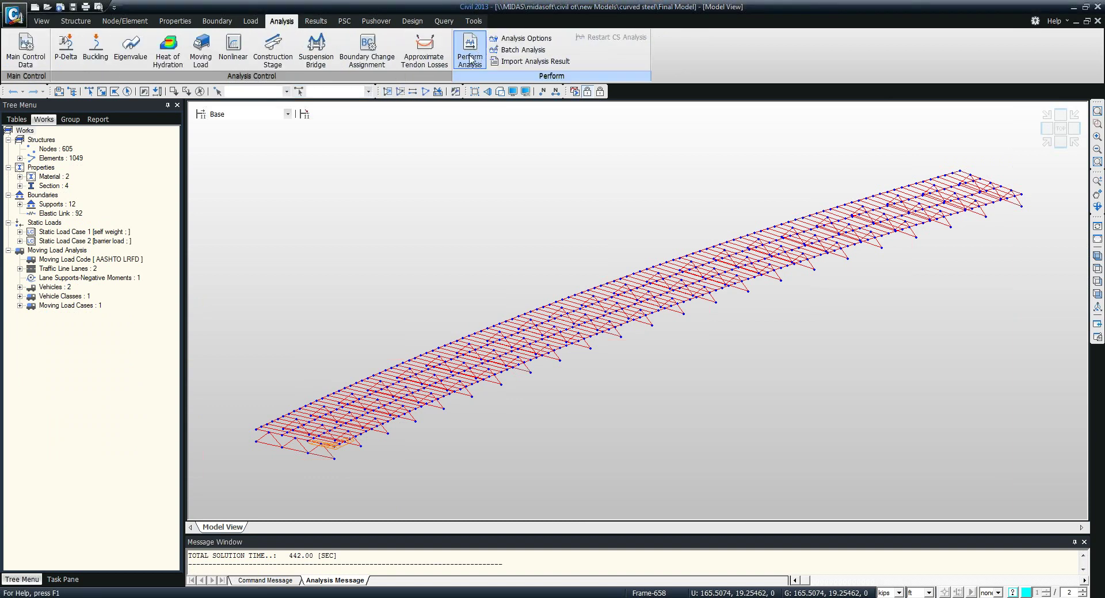
{"action": "left_click", "coordinate": [599, 91]}
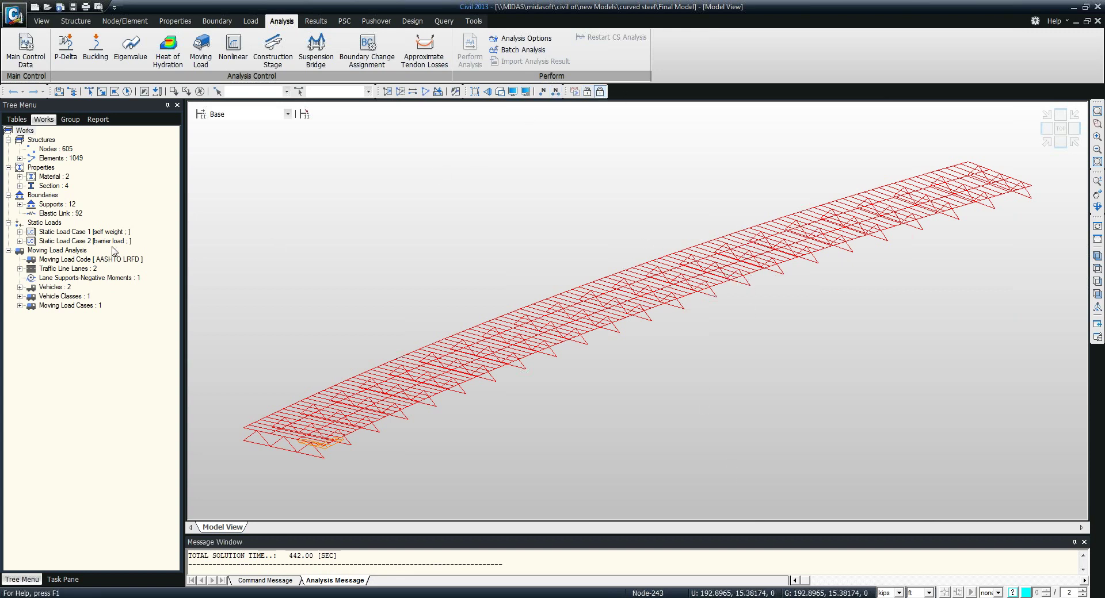
{"action": "left_click", "coordinate": [319, 19]}
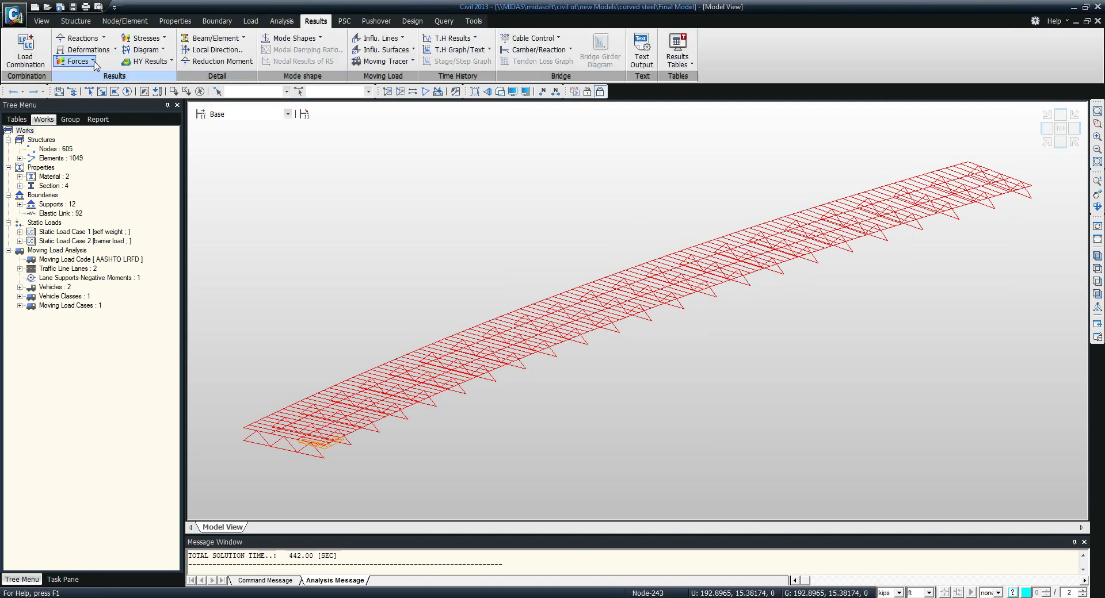
{"action": "left_click", "coordinate": [94, 62]}
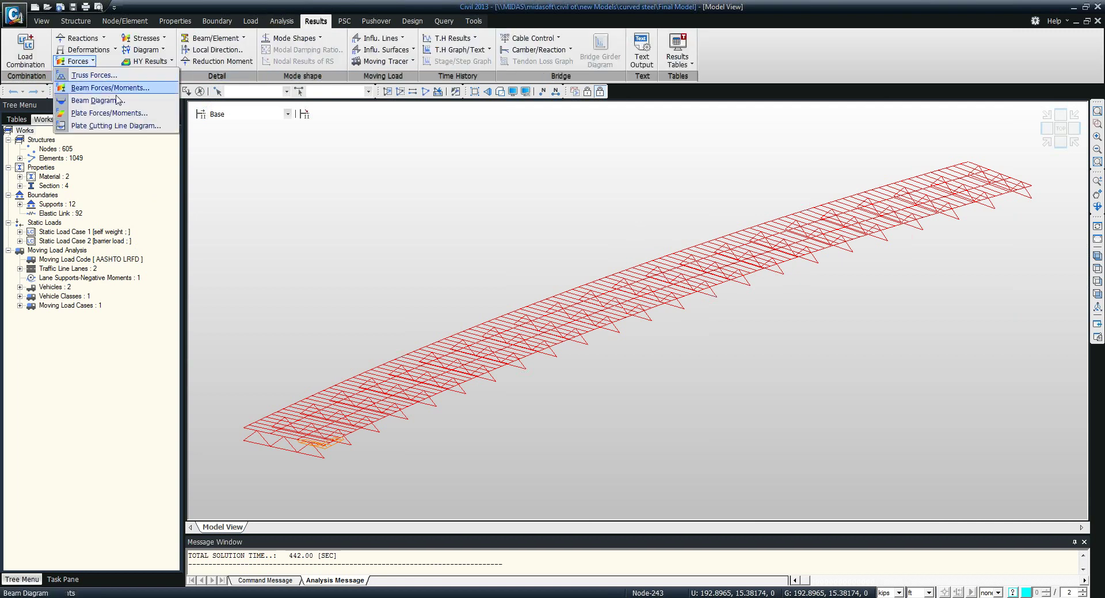
{"action": "left_click", "coordinate": [123, 101]}
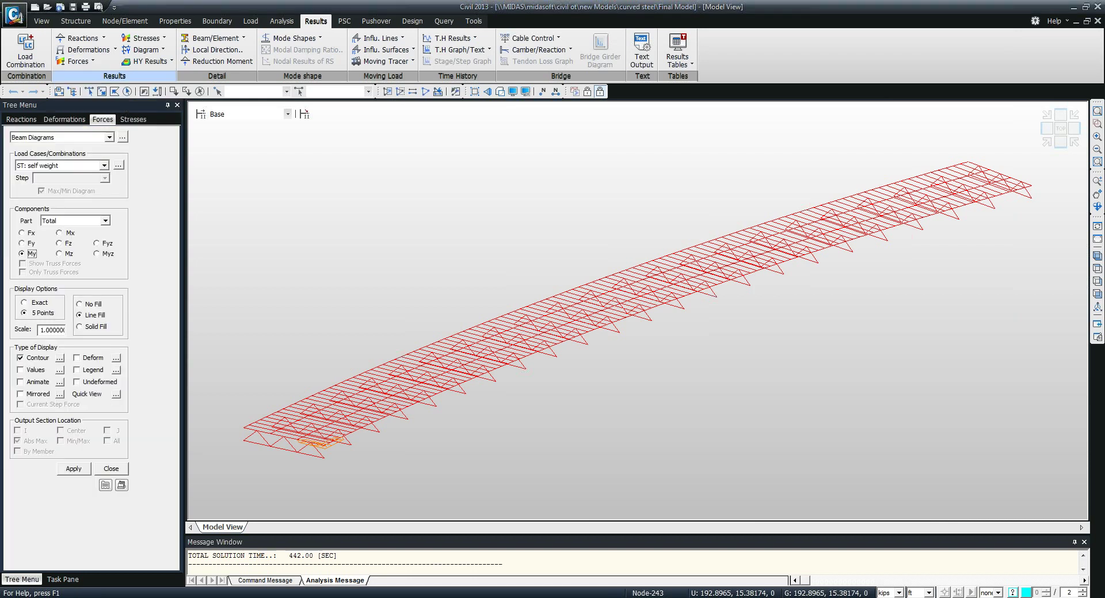
{"action": "left_click", "coordinate": [74, 469]}
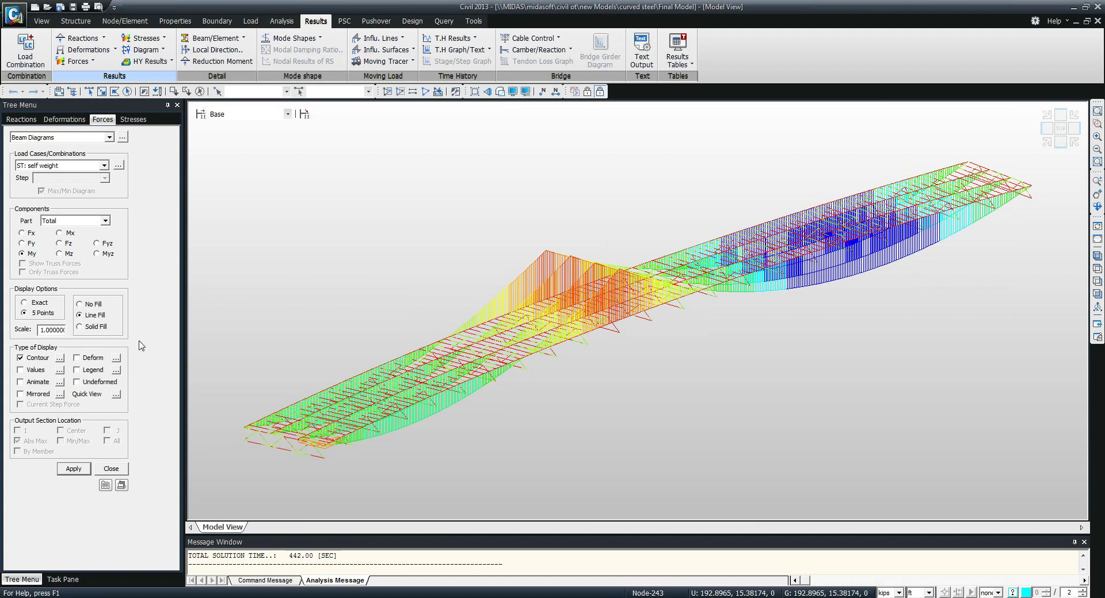
Show the legend on the self weight My beam diagram and inspect the moment diagram from another angle
{"action": "left_click", "coordinate": [94, 372]}
{"action": "left_click", "coordinate": [80, 470]}
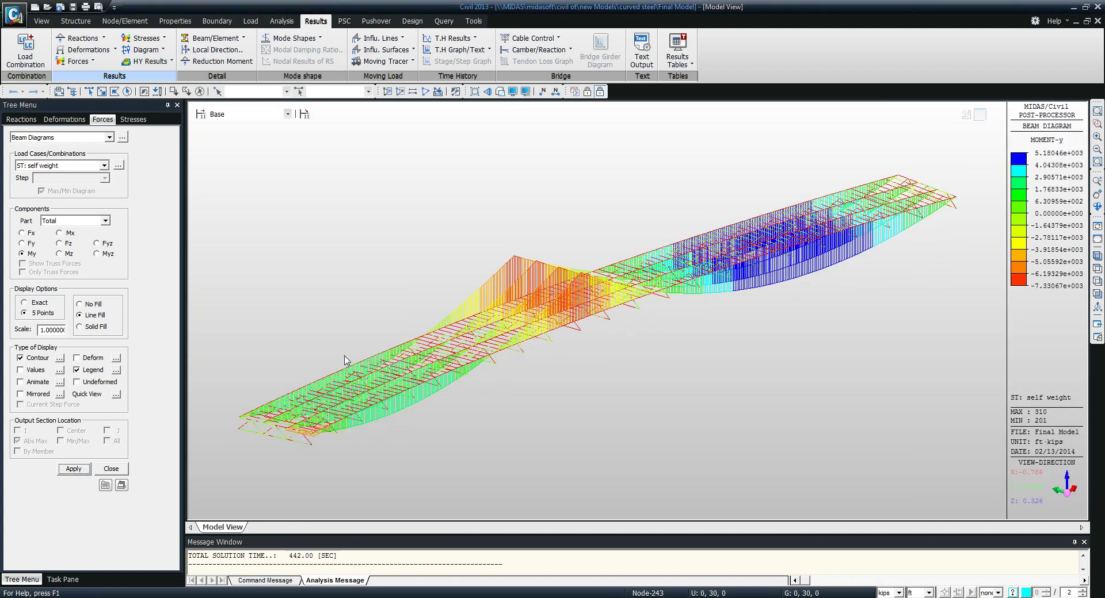
{"action": "middle_click_drag", "start_coordinate": [346, 361], "coordinate": [846, 217], "text": "ctrl"}
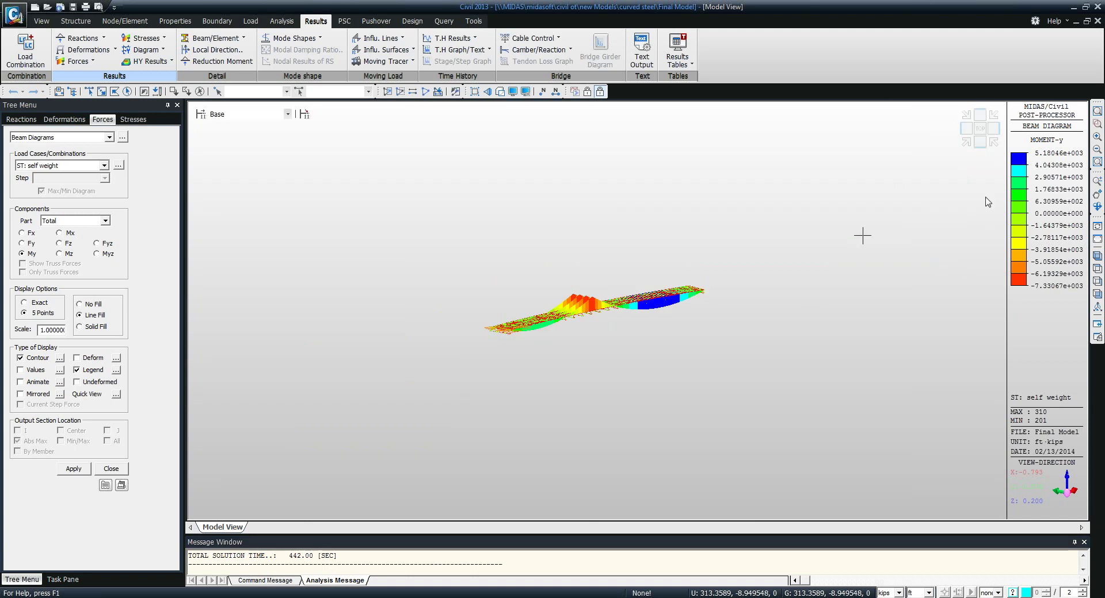
Display the self weight My diagram with solid fill, inspect it and return it to line fill
{"action": "left_click", "coordinate": [80, 326]}
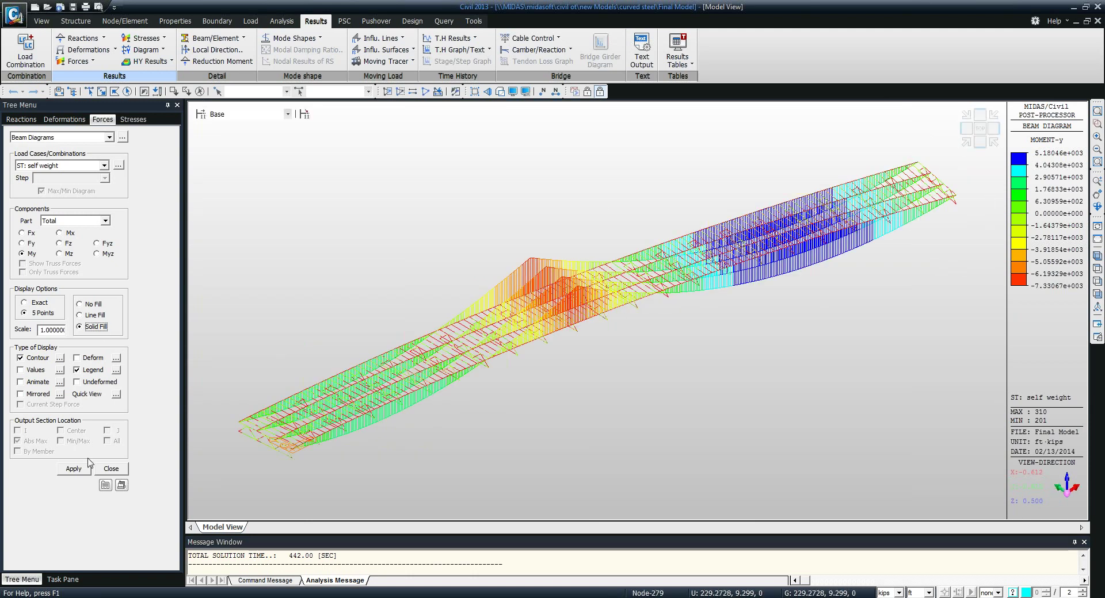
{"action": "left_click", "coordinate": [83, 472]}
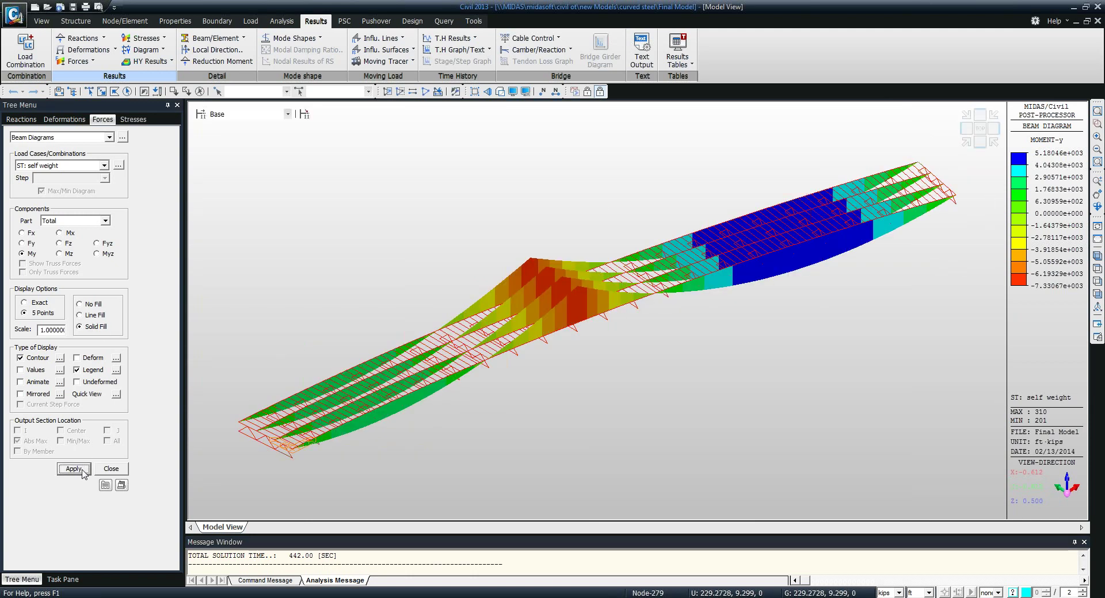
{"action": "middle_click_drag", "start_coordinate": [516, 366], "coordinate": [532, 336], "text": "ctrl"}
{"action": "left_click", "coordinate": [79, 315]}
{"action": "left_click", "coordinate": [73, 469]}
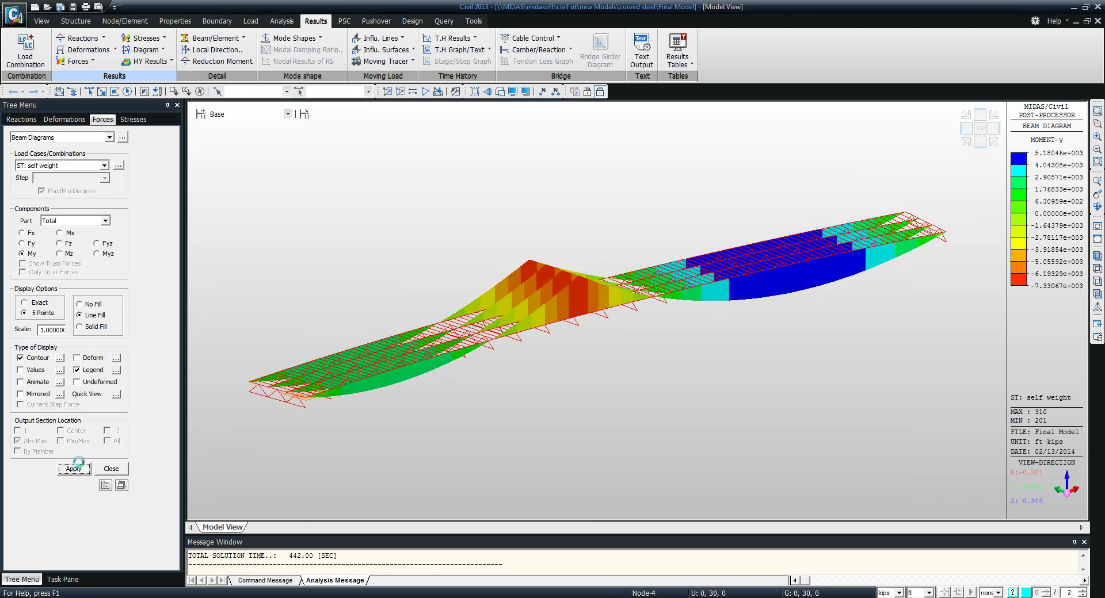
Open the beam force table for self weight at parts i and j, examine the element moments, and return to the model
{"action": "left_click", "coordinate": [122, 138]}
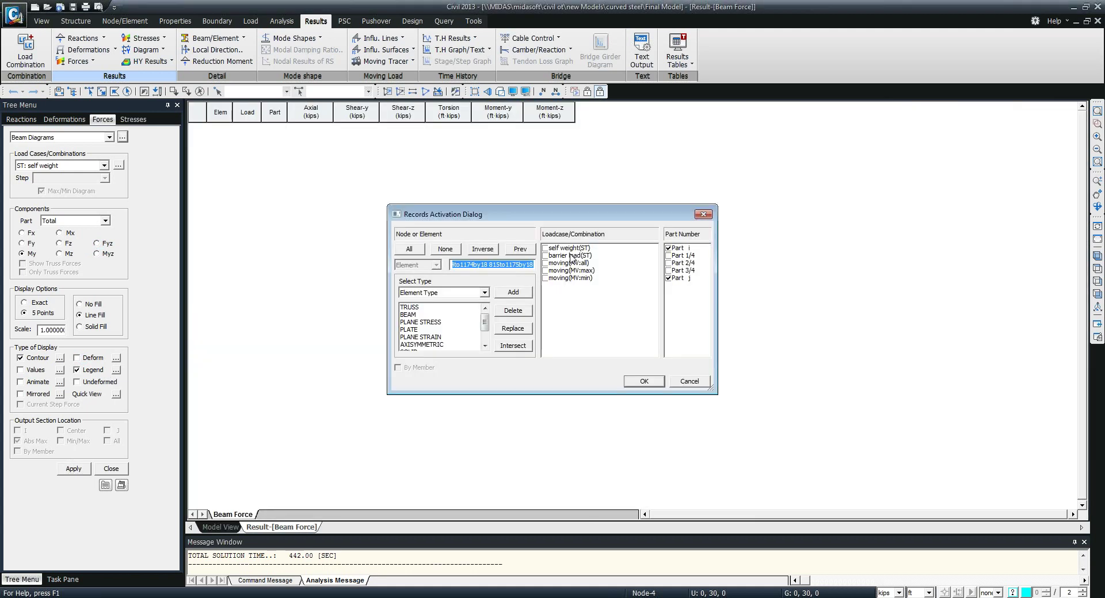
{"action": "key", "text": "Escape"}
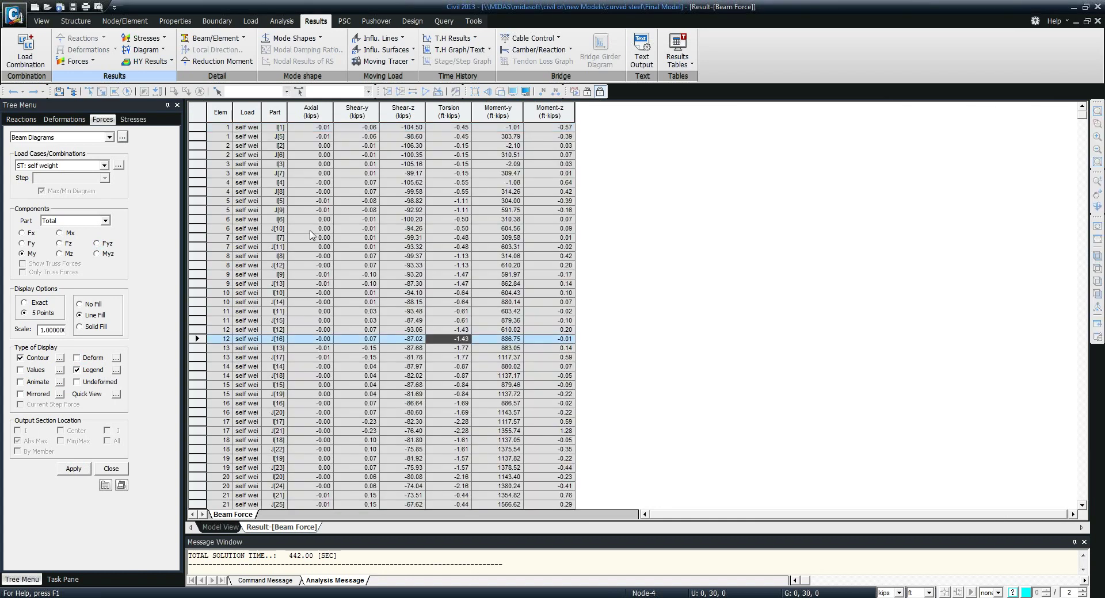
{"action": "left_click_drag", "start_coordinate": [242, 127], "coordinate": [557, 183]}
{"action": "left_click", "coordinate": [482, 294]}
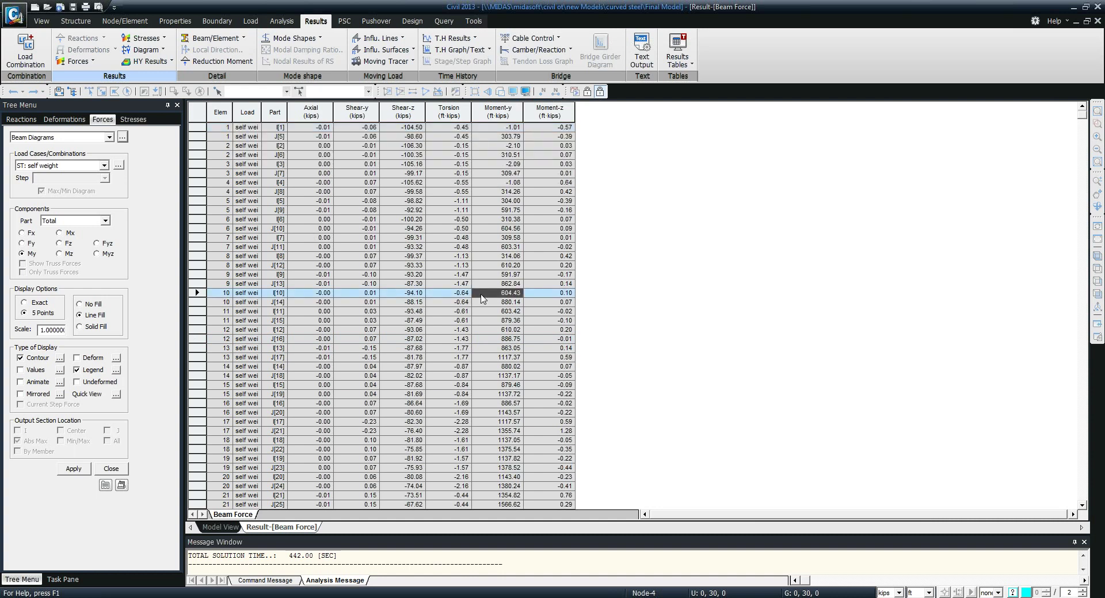
{"action": "key", "text": "ctrl+Tab"}
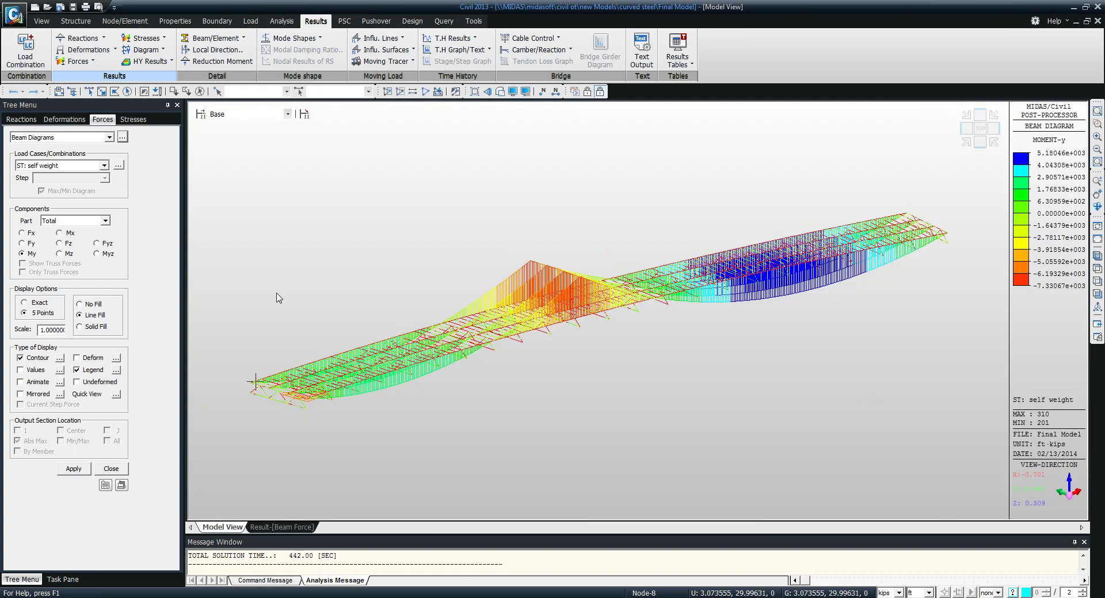
Display the My beam diagram for the MVmax: moving load case with line fill and inspect it from a higher viewpoint
{"action": "left_click", "coordinate": [104, 165]}
{"action": "left_click", "coordinate": [87, 205]}
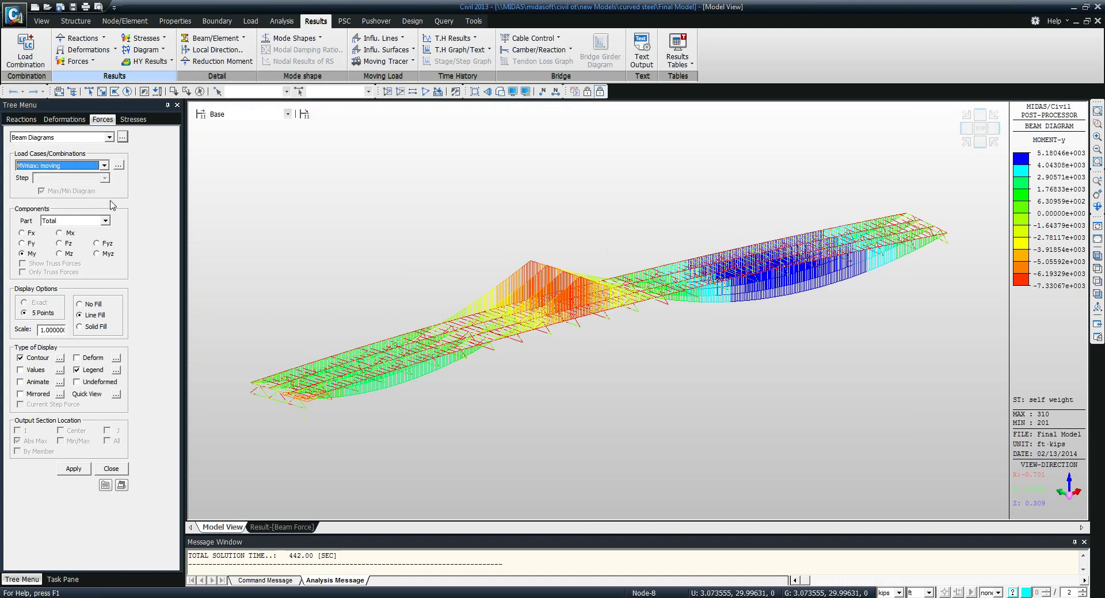
{"action": "left_click", "coordinate": [84, 474]}
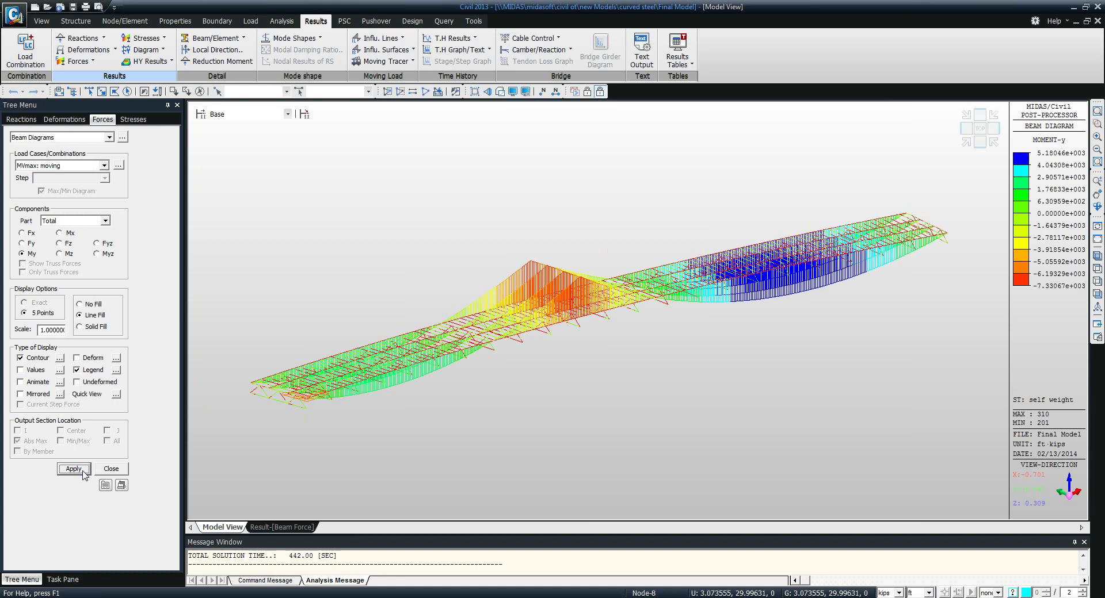
{"action": "left_click", "coordinate": [980, 141]}
{"action": "left_click", "coordinate": [966, 143]}
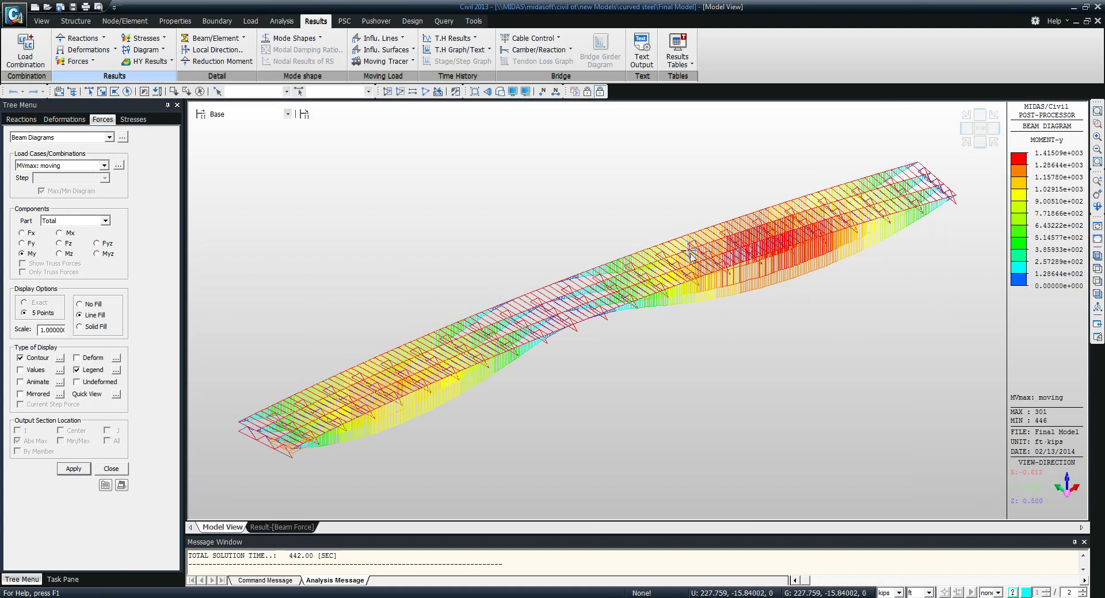
Display the My beam diagram for the MVmin: moving load case with line fill
{"action": "left_click", "coordinate": [60, 166]}
{"action": "left_click", "coordinate": [65, 199]}
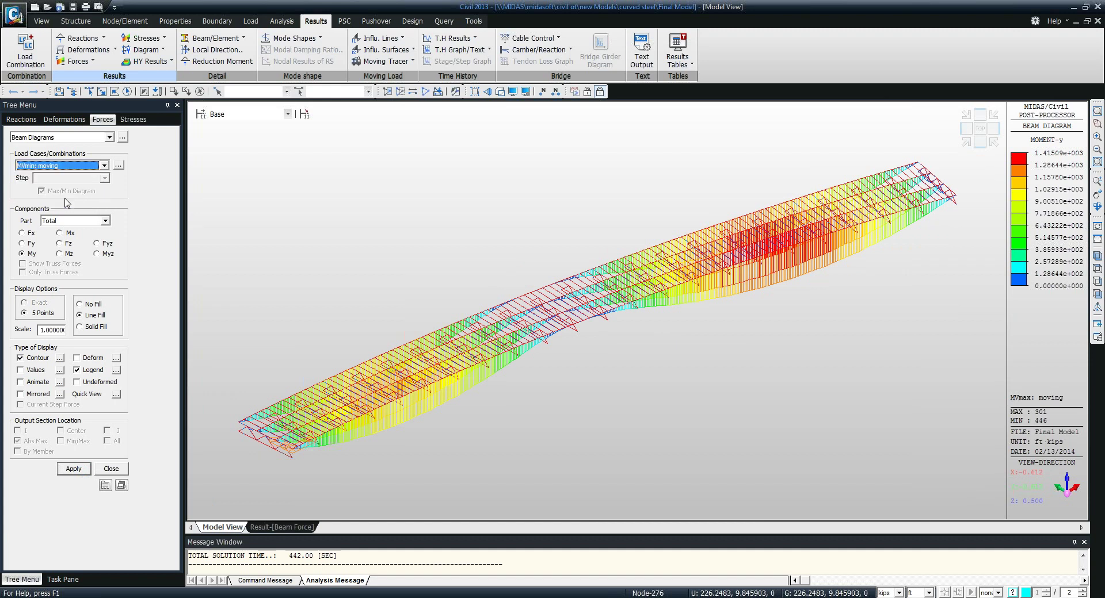
{"action": "left_click", "coordinate": [73, 469]}
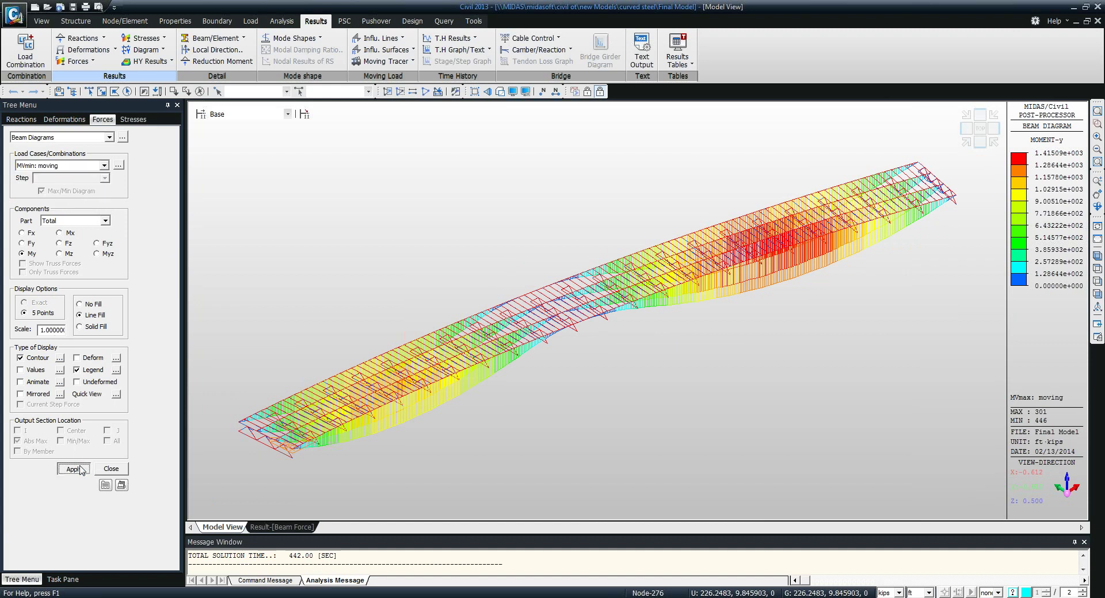
{"action": "left_click", "coordinate": [966, 143]}
{"action": "left_click", "coordinate": [967, 143]}
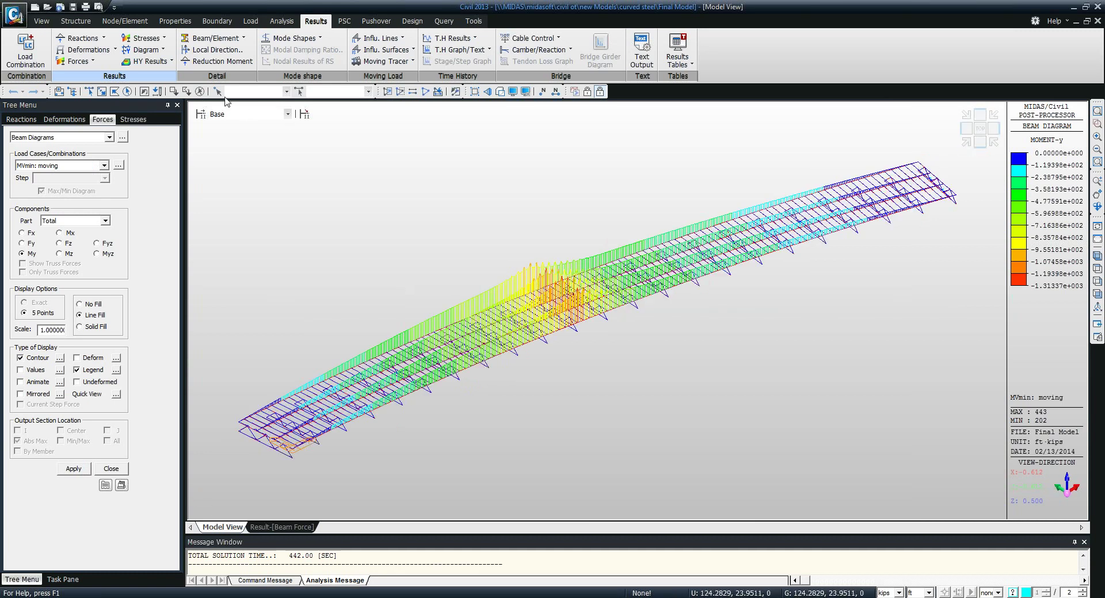
Select the cross-frame members with sections L8X8X5/8 and C10X25 and activate only those elements
{"action": "left_click", "coordinate": [74, 119]}
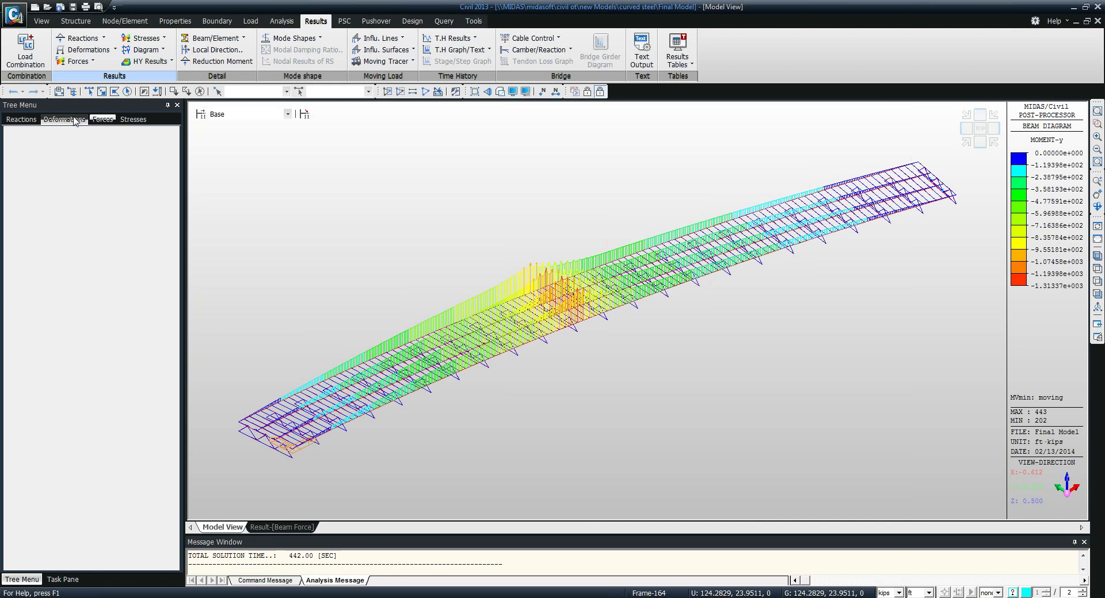
{"action": "left_click", "coordinate": [109, 379]}
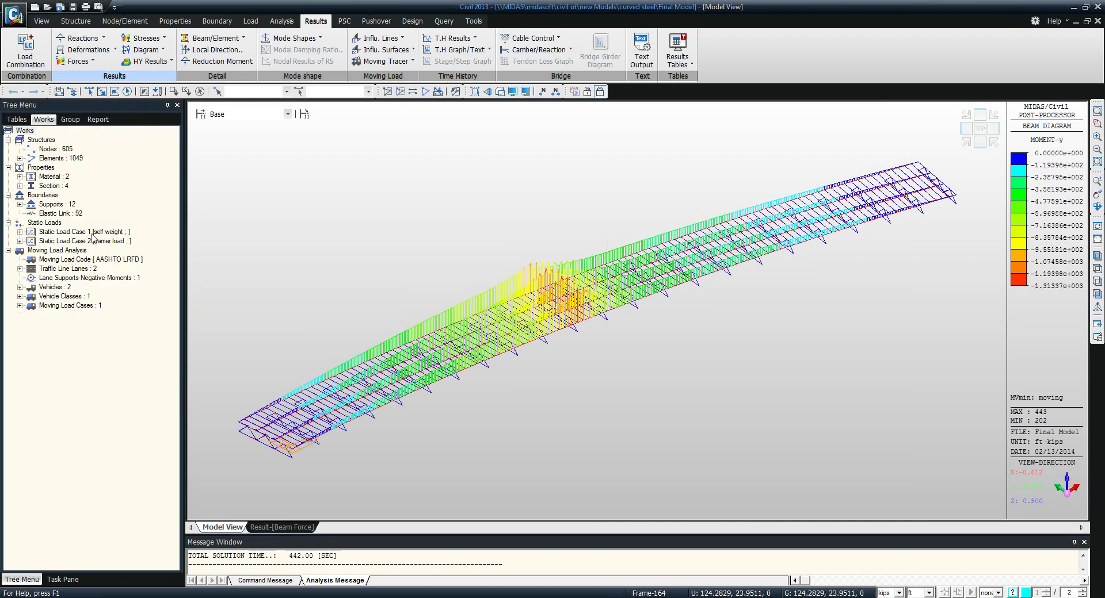
{"action": "left_click", "coordinate": [60, 187]}
{"action": "double_click", "coordinate": [64, 187]}
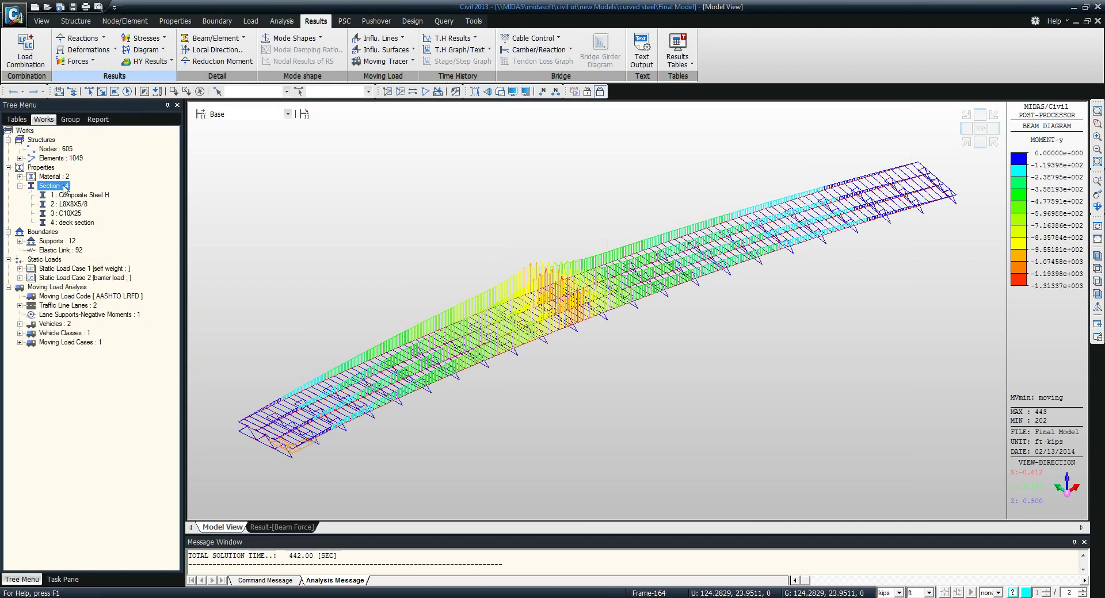
{"action": "left_click", "coordinate": [64, 205]}
{"action": "left_click", "coordinate": [65, 214], "text": "shift"}
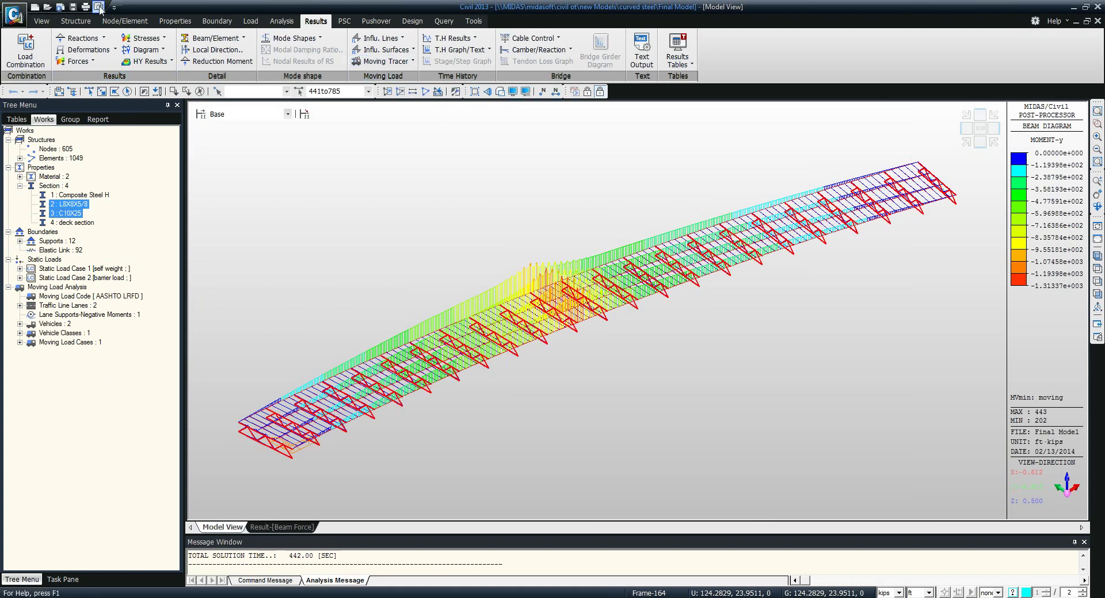
{"action": "left_click", "coordinate": [54, 21]}
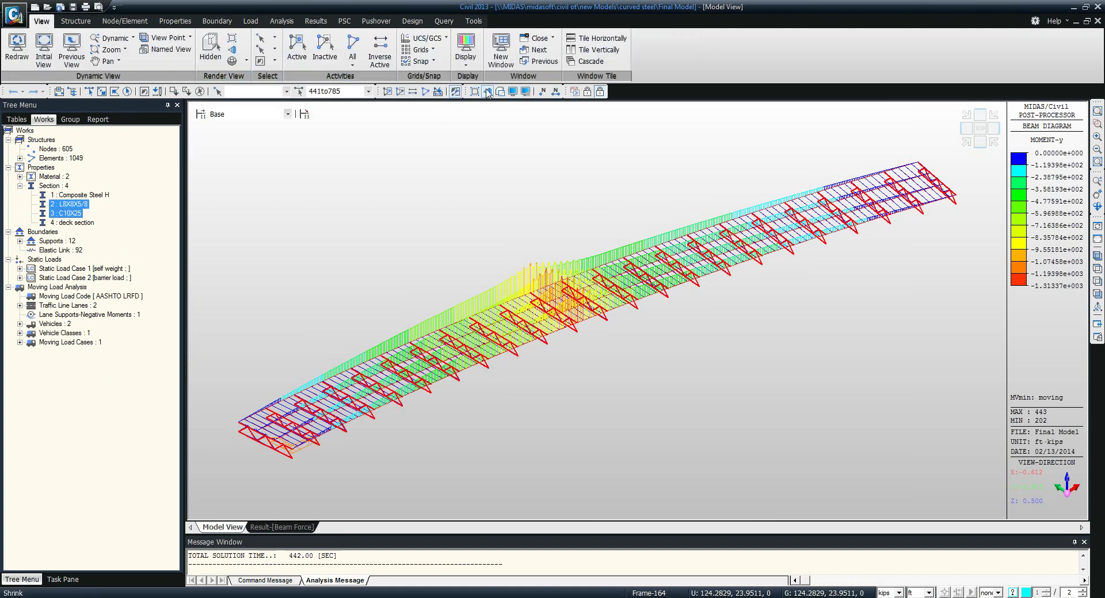
{"action": "left_click", "coordinate": [387, 91]}
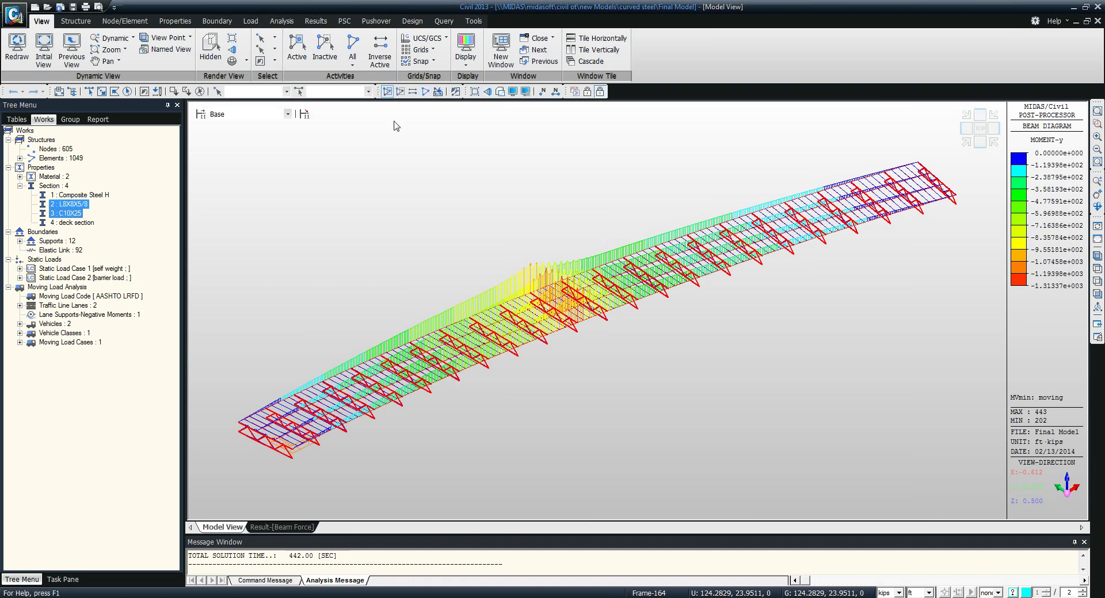
{"action": "left_click_drag", "start_coordinate": [481, 285], "coordinate": [632, 317]}
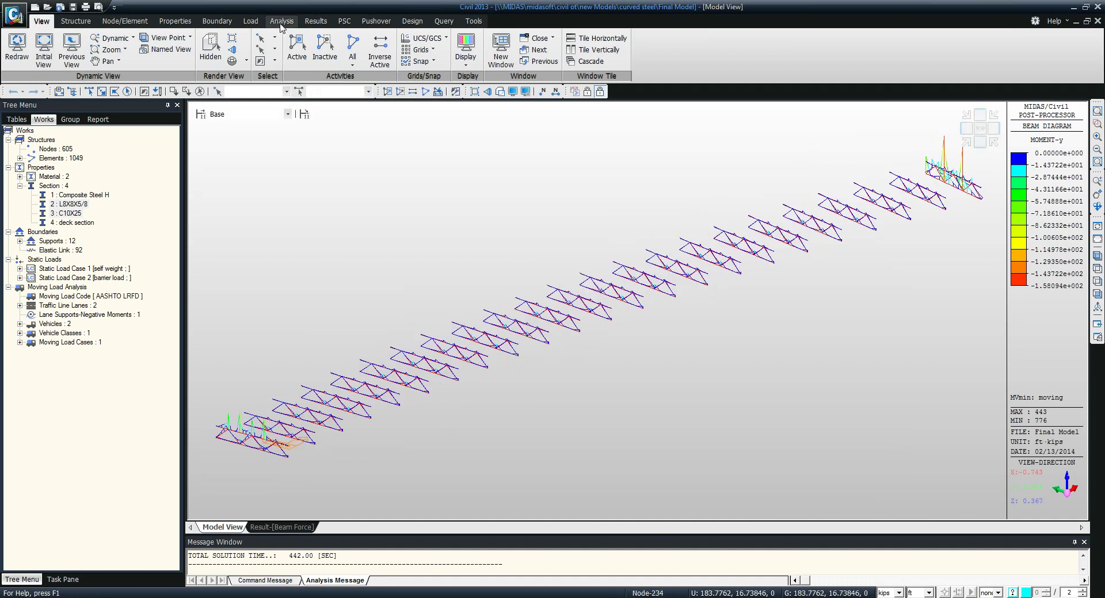
Display the Fx axial force diagram of the cross frames for MVmin: moving and inspect it from another angle
{"action": "left_click", "coordinate": [315, 20]}
{"action": "left_click", "coordinate": [31, 233]}
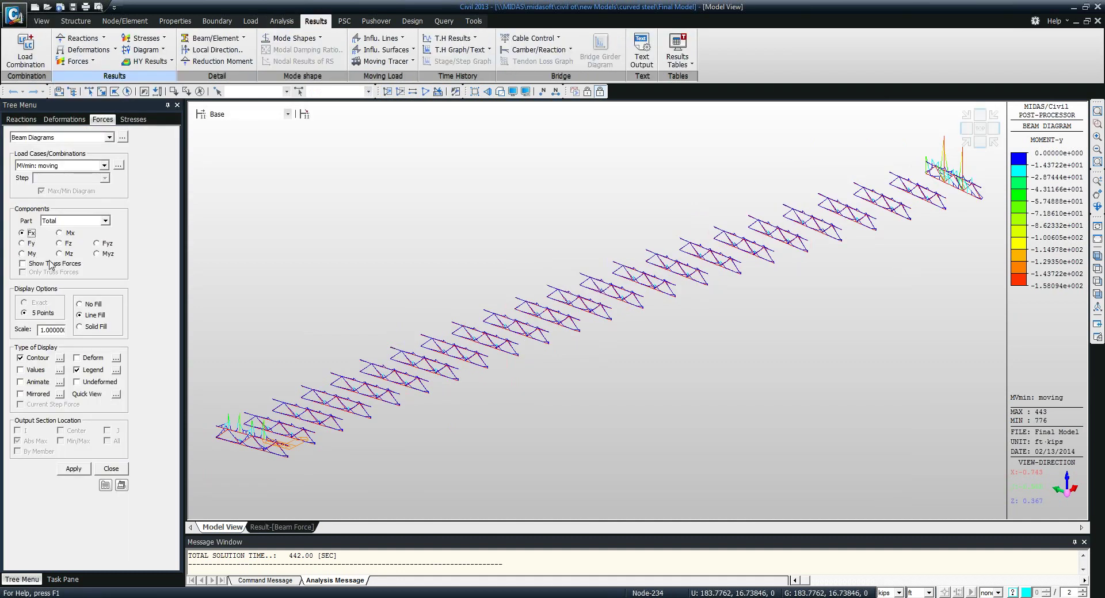
{"action": "left_click", "coordinate": [73, 469]}
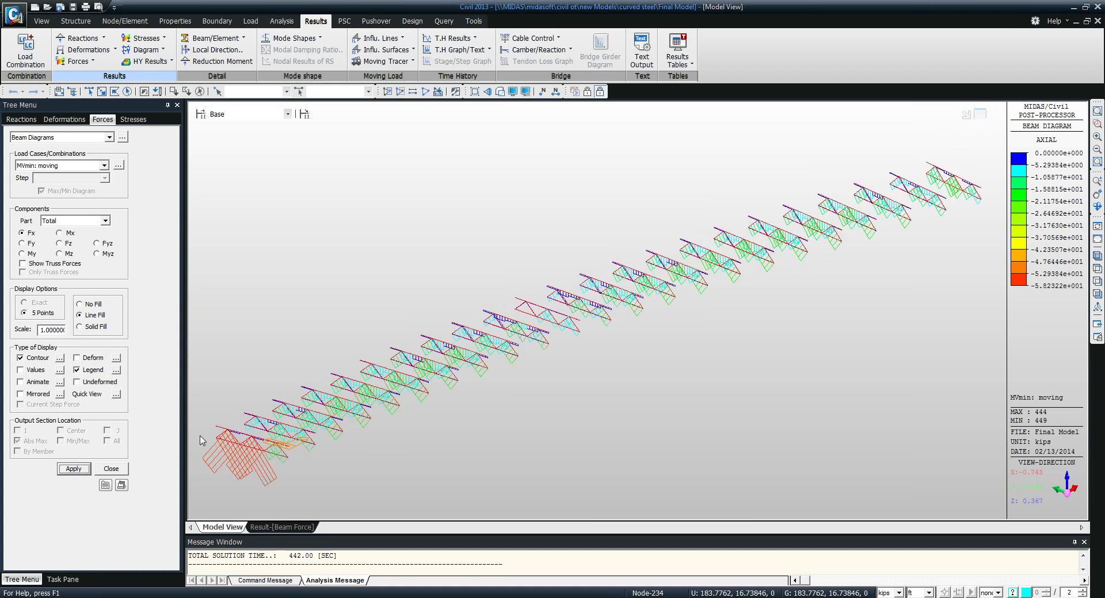
{"action": "middle_click_drag", "start_coordinate": [202, 441], "coordinate": [502, 377], "text": "ctrl"}
Display the cross frames' Fx axial force diagram for the self weight load case
{"action": "left_click", "coordinate": [105, 166]}
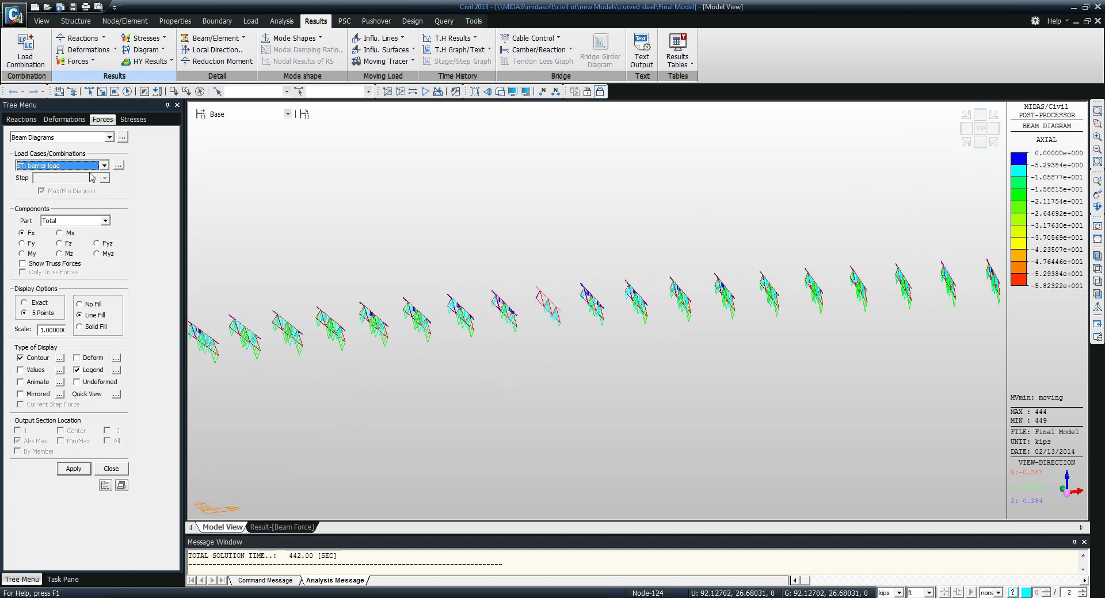
{"action": "left_click", "coordinate": [85, 180]}
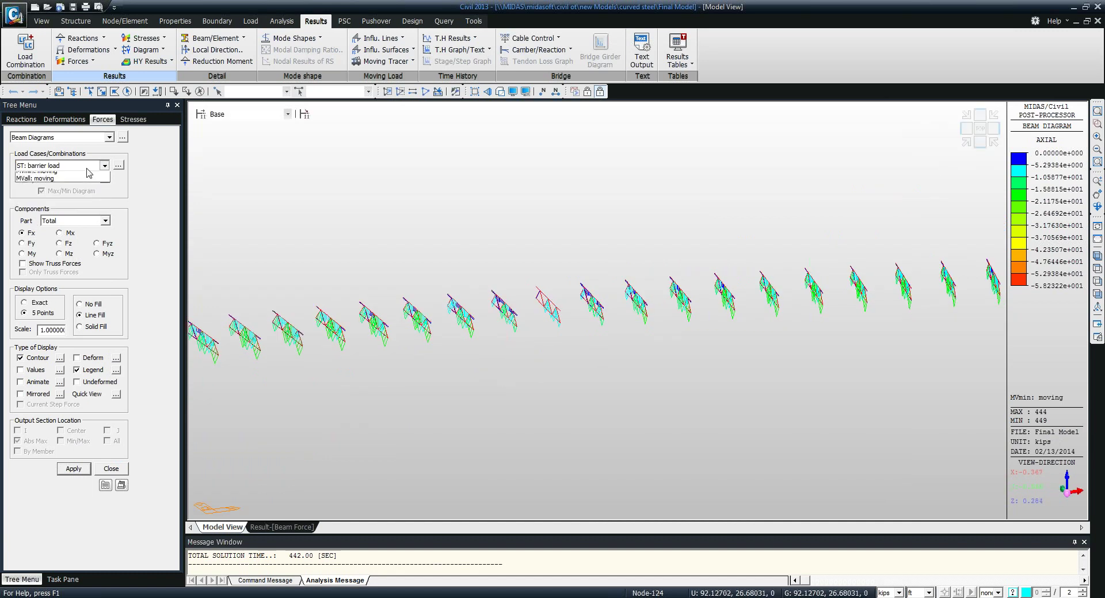
{"action": "left_click", "coordinate": [87, 470]}
{"action": "left_click_drag", "start_coordinate": [378, 391], "coordinate": [407, 385]}
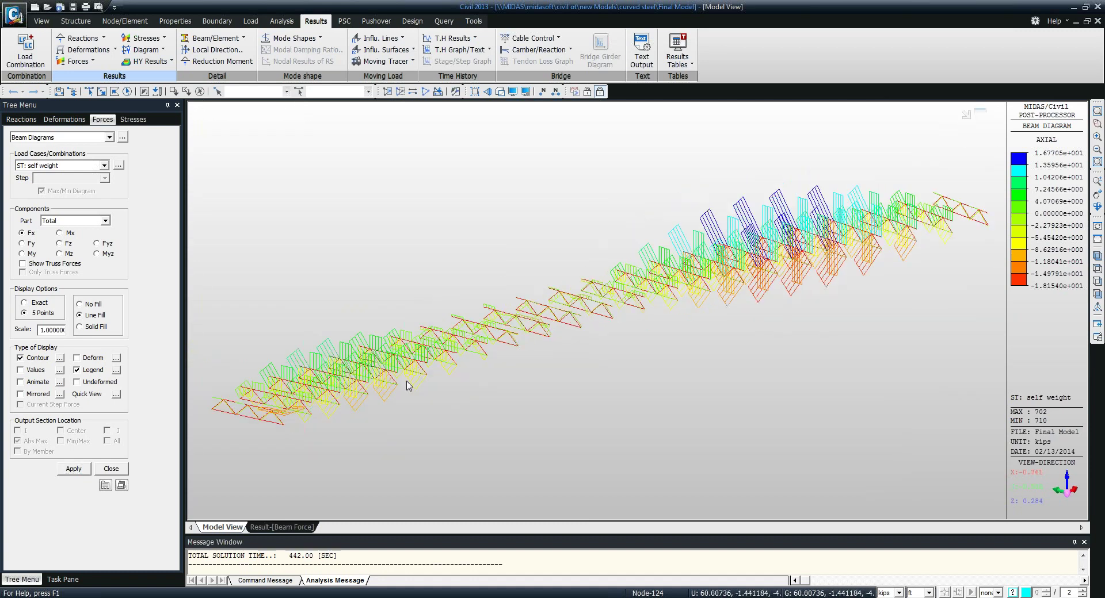
Switch the cross frames' Fx diagram back to the MVmin: moving load case and close the beam diagram settings
{"action": "left_click", "coordinate": [104, 165]}
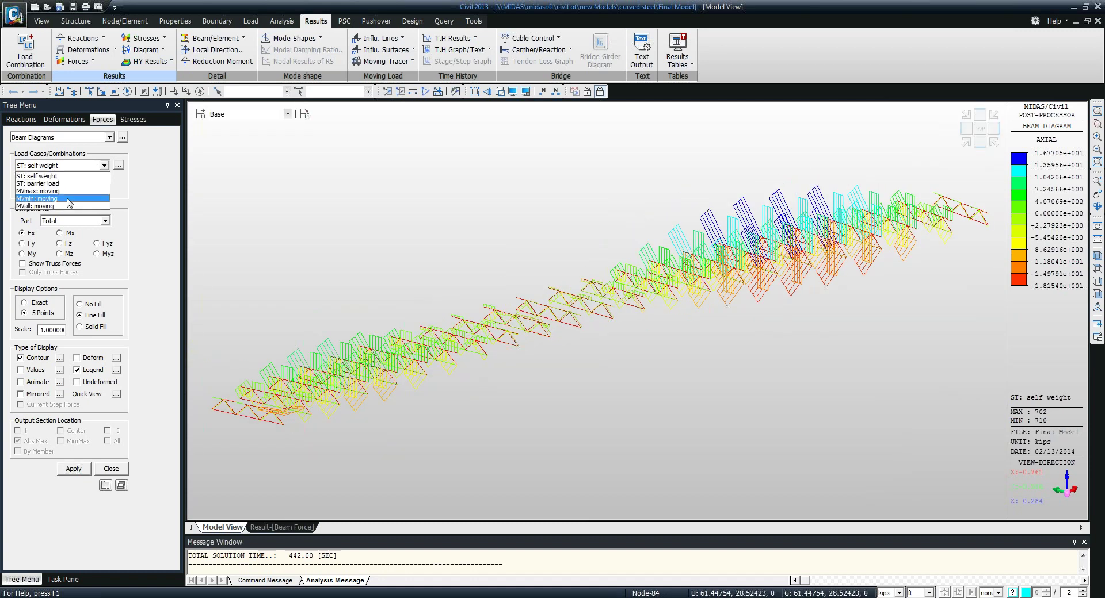
{"action": "left_click", "coordinate": [57, 196]}
{"action": "left_click", "coordinate": [73, 469]}
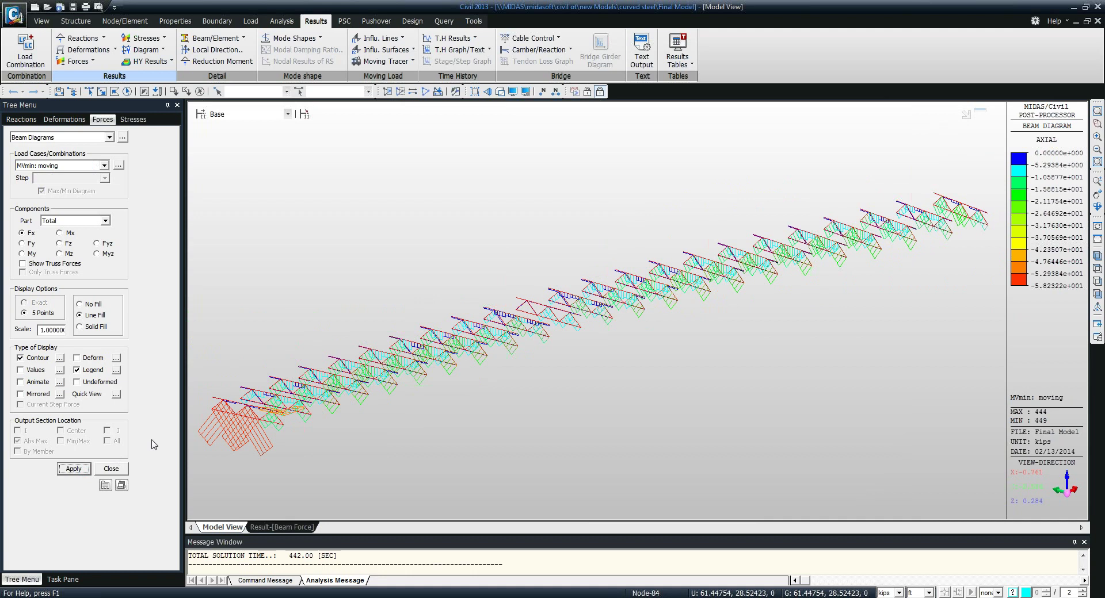
{"action": "left_click", "coordinate": [105, 165]}
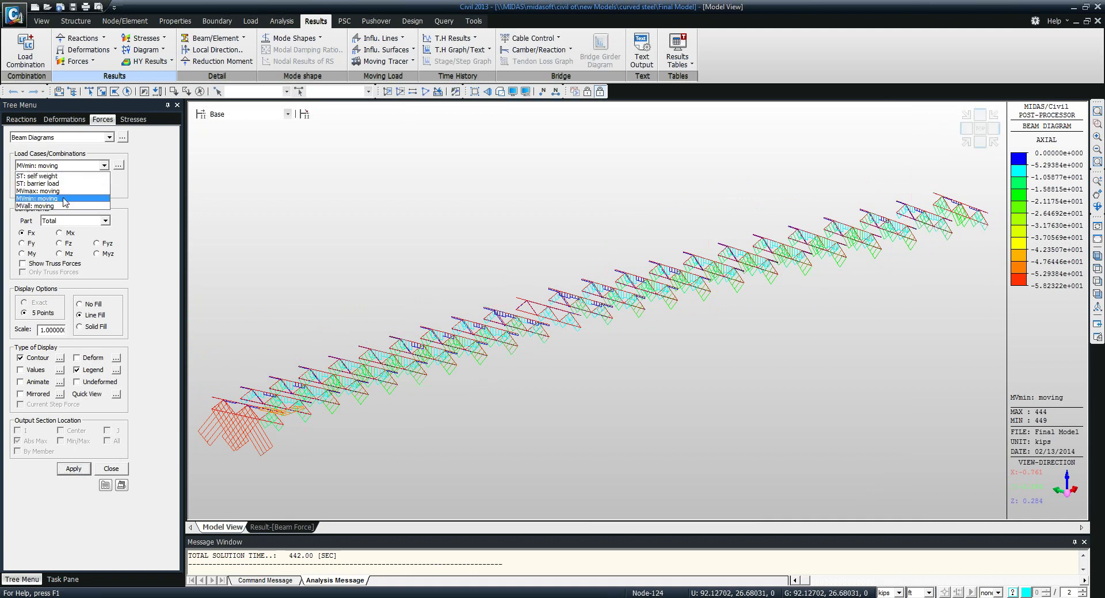
{"action": "left_click", "coordinate": [64, 199]}
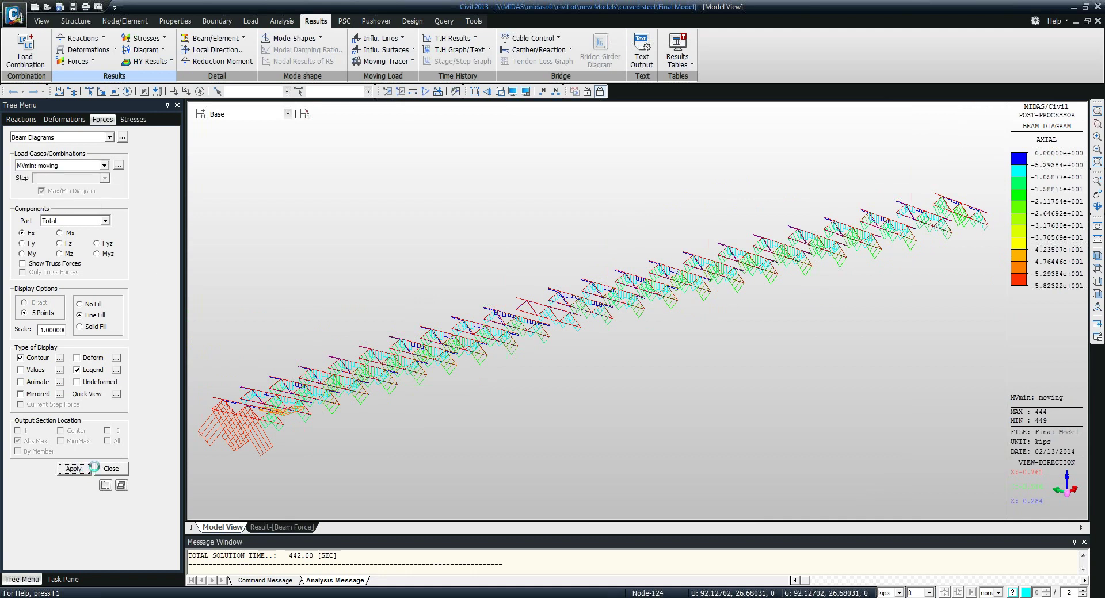
{"action": "left_click", "coordinate": [111, 469]}
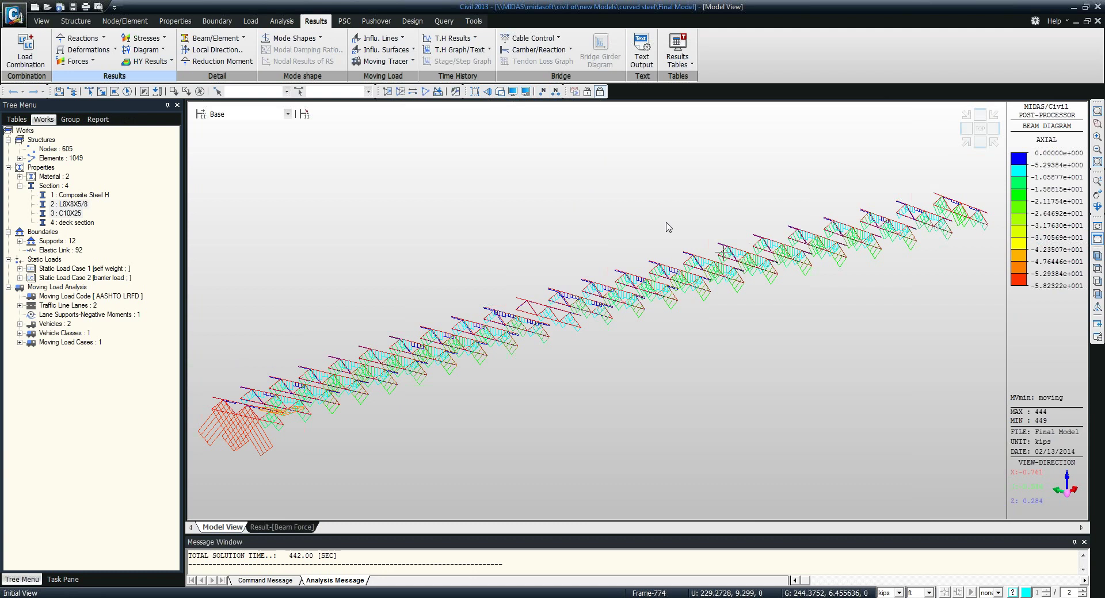
Reactivate the whole bridge model in its undiagrammed view and display the Type 1 [111000] supports
{"action": "middle_click_drag", "start_coordinate": [668, 228], "coordinate": [533, 315], "text": "ctrl"}
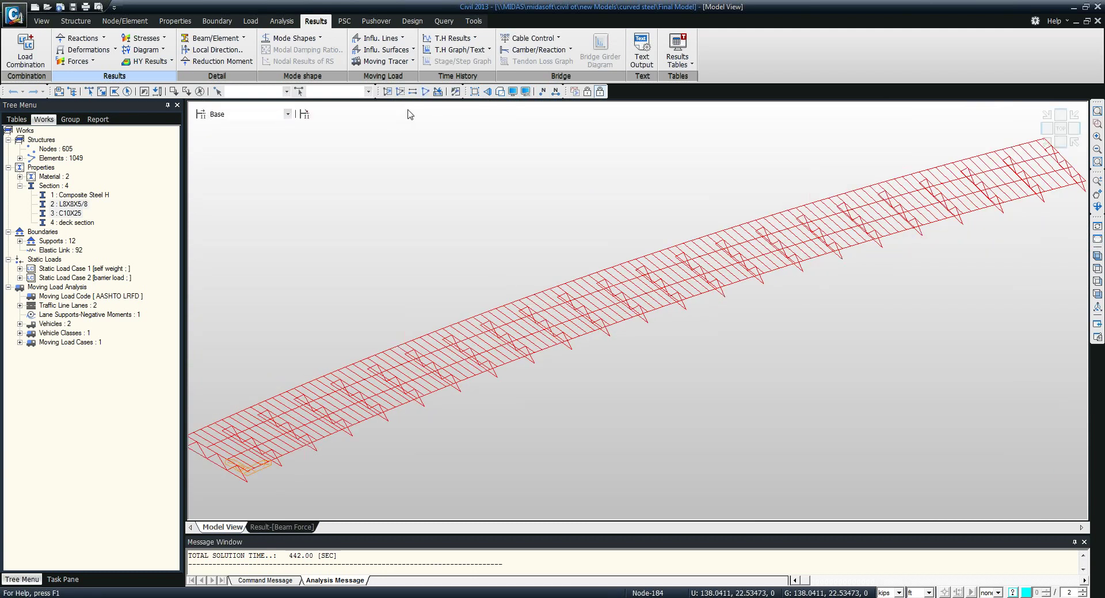
{"action": "double_click", "coordinate": [63, 241]}
{"action": "right_click", "coordinate": [69, 250]}
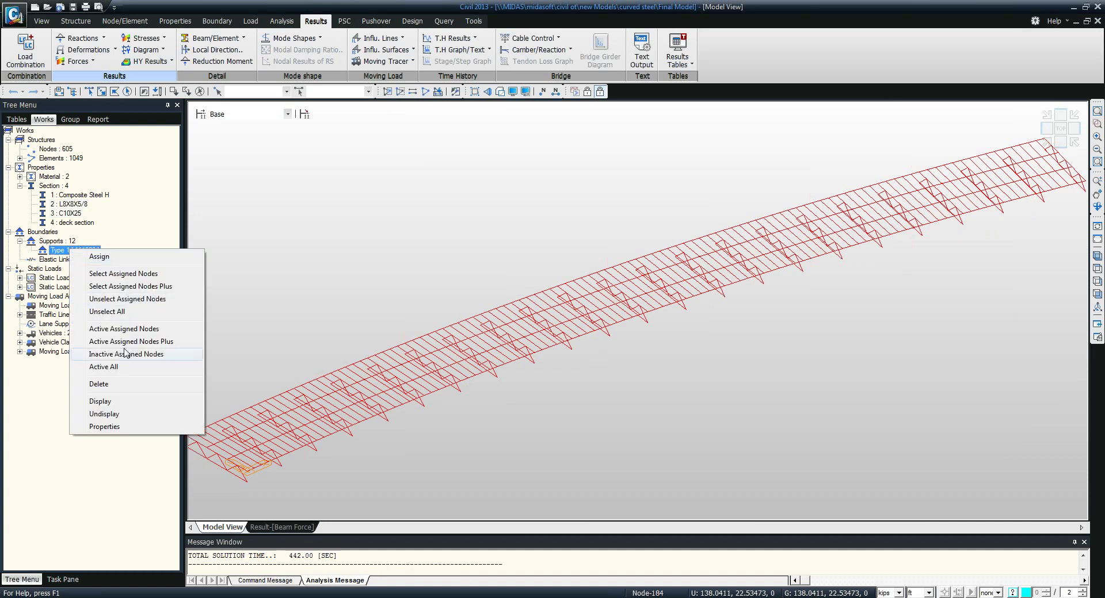
{"action": "left_click", "coordinate": [100, 401]}
{"action": "middle_click_drag", "start_coordinate": [635, 332], "coordinate": [537, 247], "text": "ctrl"}
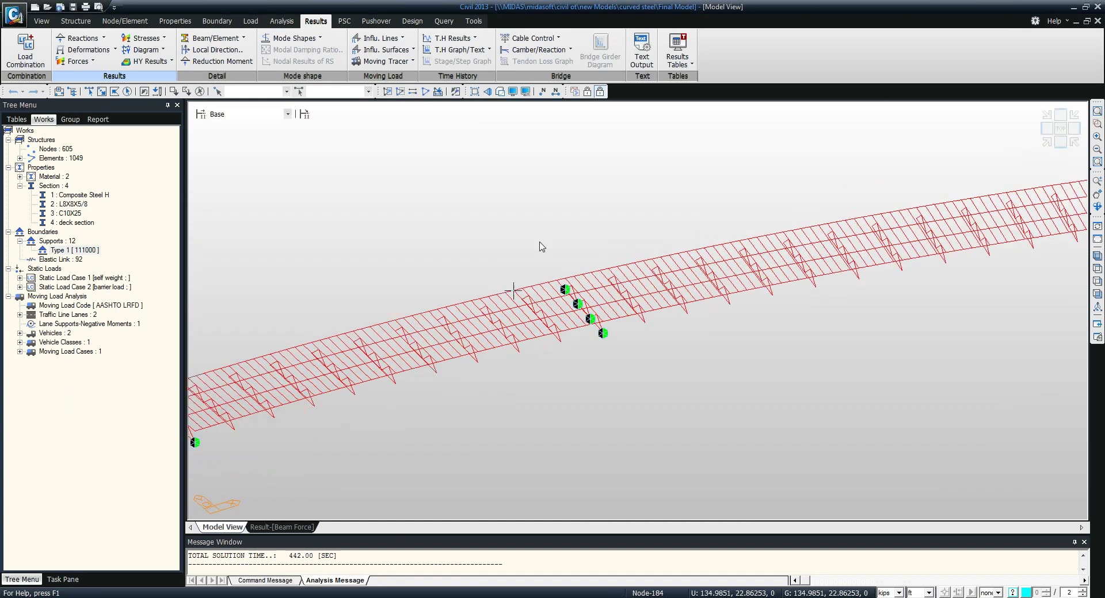
Trace the MVmax: moving load for beam moment My at part i of key element 107, with contour and applied loads shown
{"action": "left_click", "coordinate": [412, 61]}
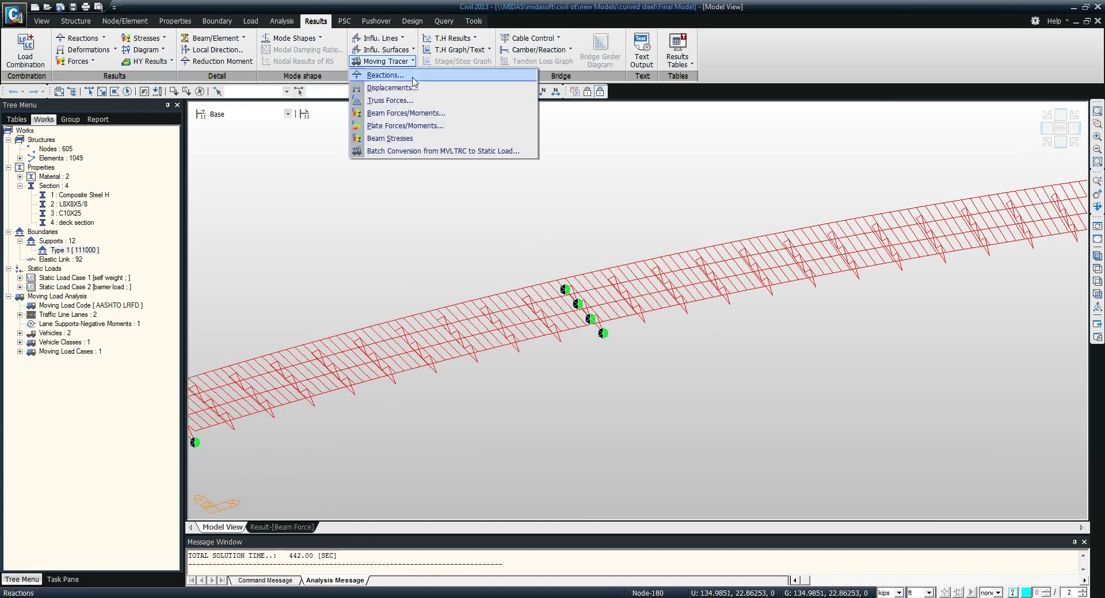
{"action": "left_click", "coordinate": [430, 115]}
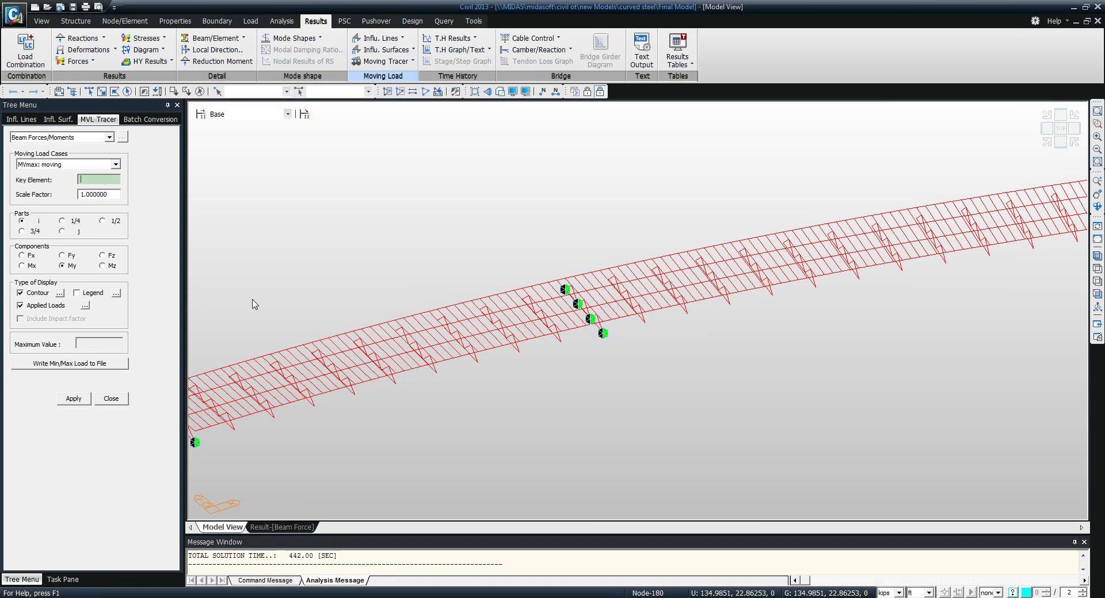
{"action": "left_click", "coordinate": [375, 345]}
{"action": "left_click", "coordinate": [75, 400]}
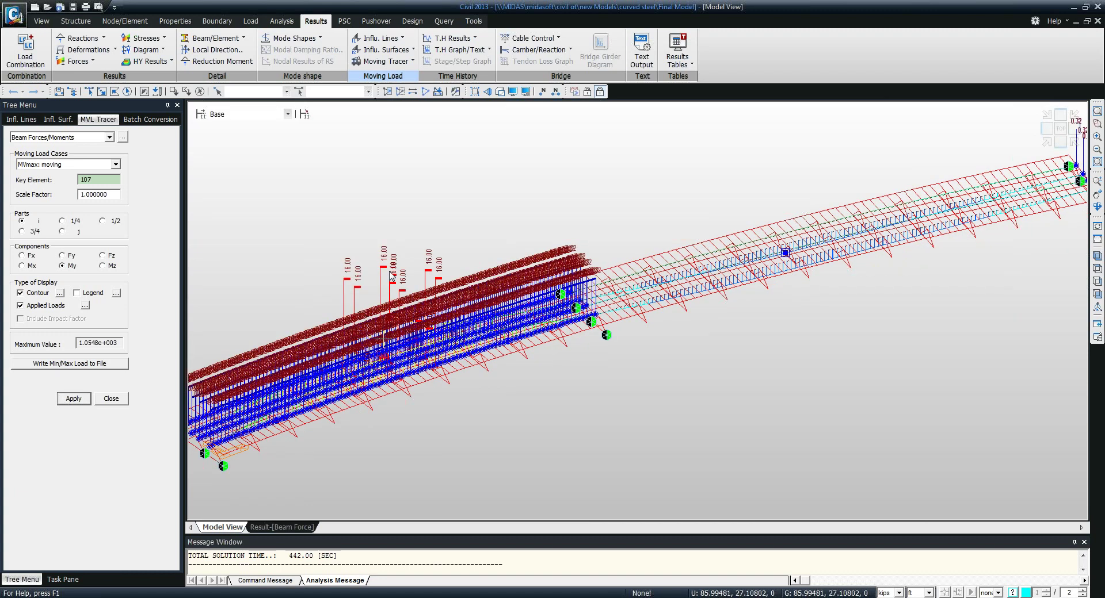
{"action": "left_click", "coordinate": [100, 140]}
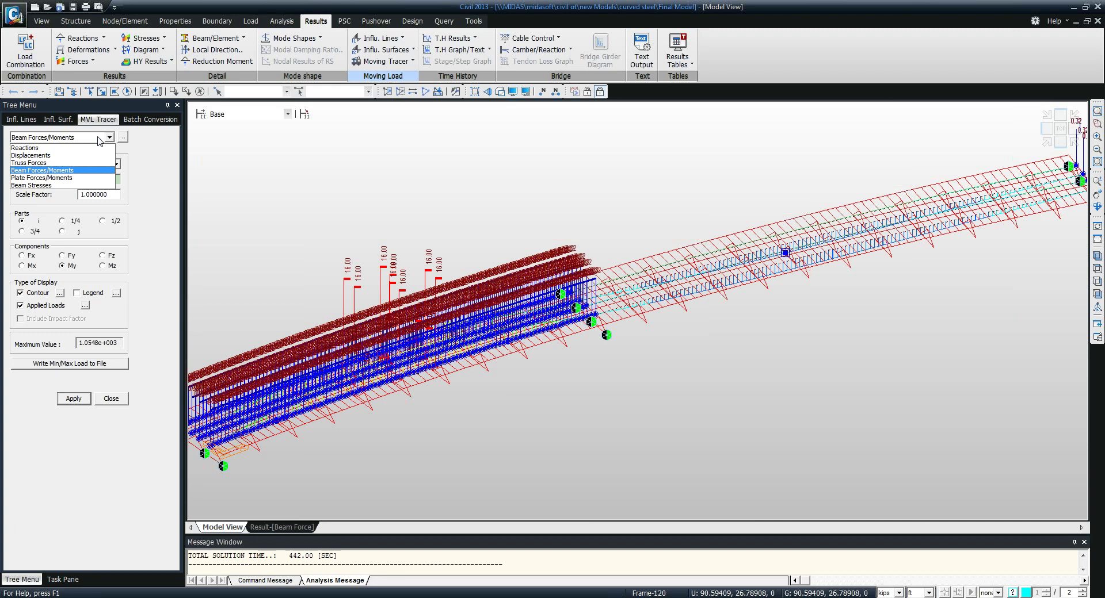
{"action": "left_click", "coordinate": [142, 149]}
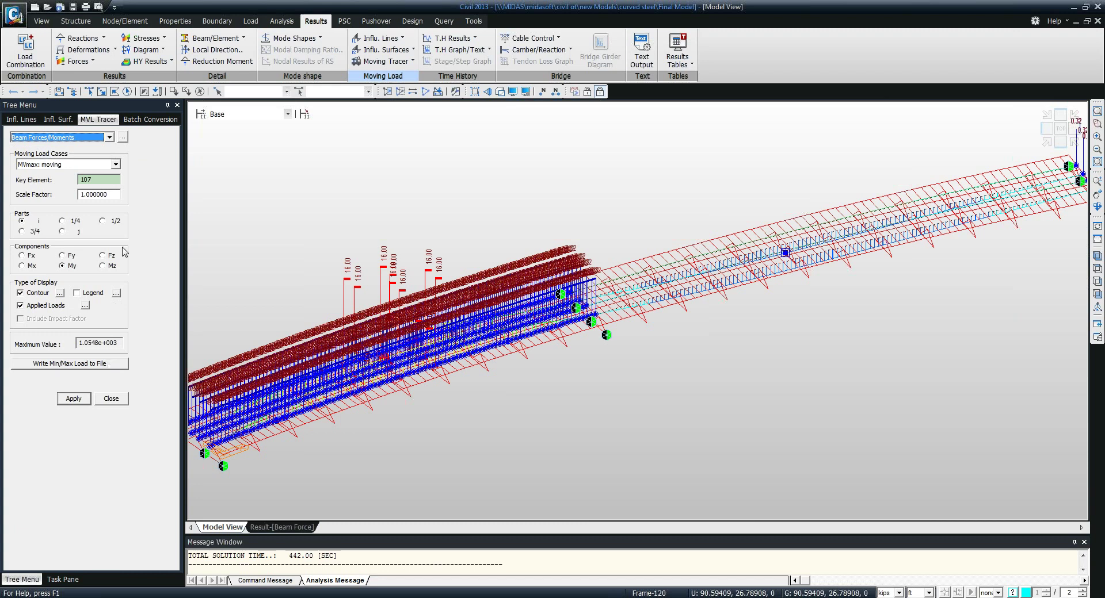
Trace the MVmin: moving load for beam moment My at part i of key element 201, beside the bridge's middle supports
{"action": "left_click", "coordinate": [115, 165]}
{"action": "left_click", "coordinate": [87, 180]}
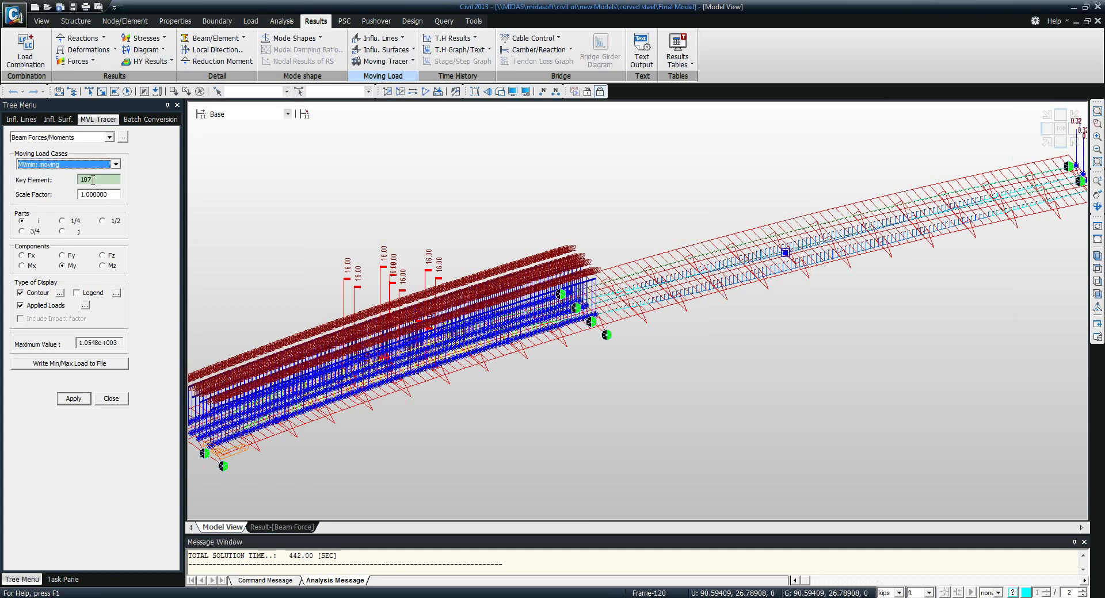
{"action": "left_click", "coordinate": [101, 181]}
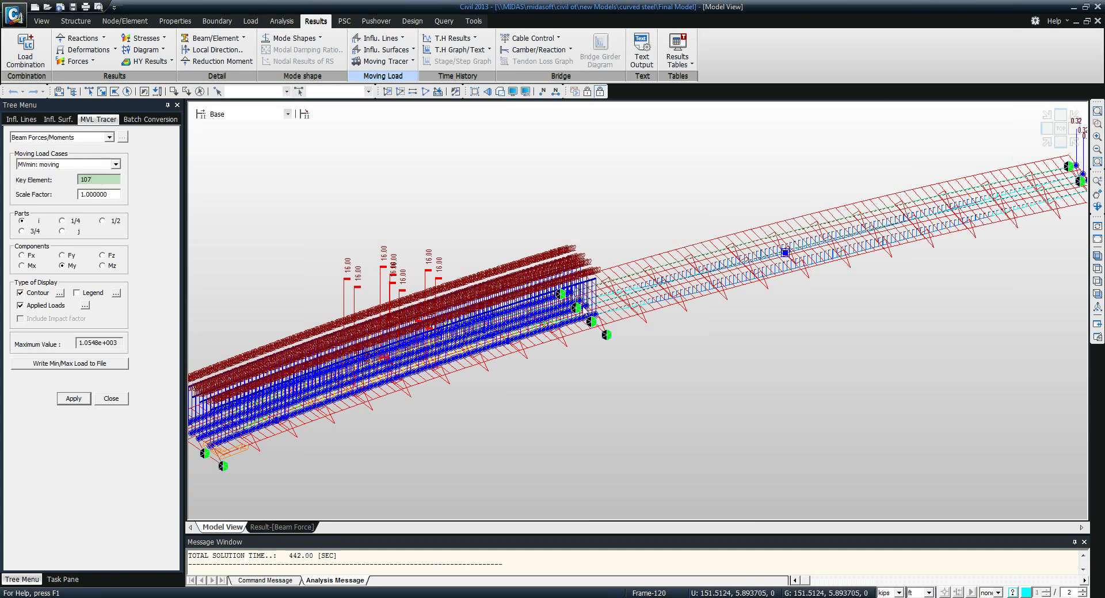
{"action": "left_click", "coordinate": [611, 326]}
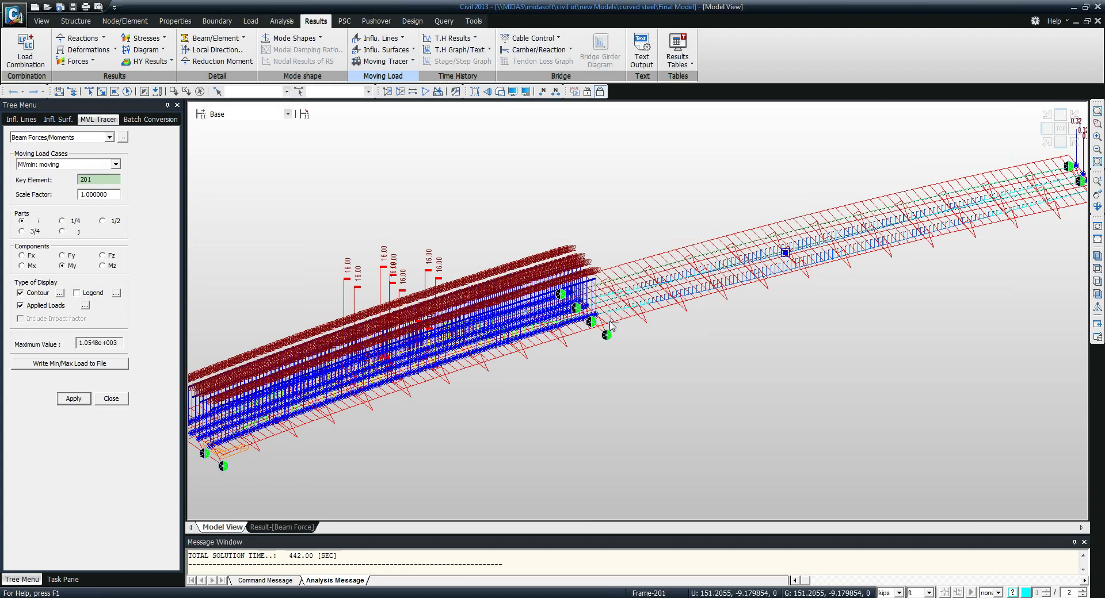
{"action": "left_click", "coordinate": [73, 398]}
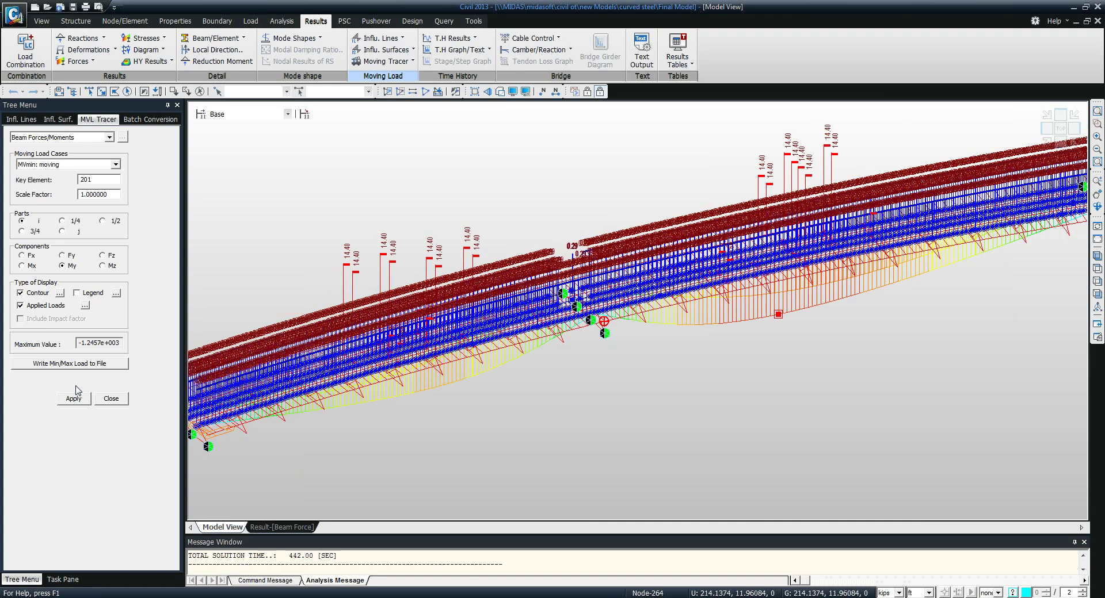
Display the FXYZ support reaction forces for the ST: self weight load case with their values shown
{"action": "left_click", "coordinate": [104, 38]}
{"action": "left_click", "coordinate": [87, 50]}
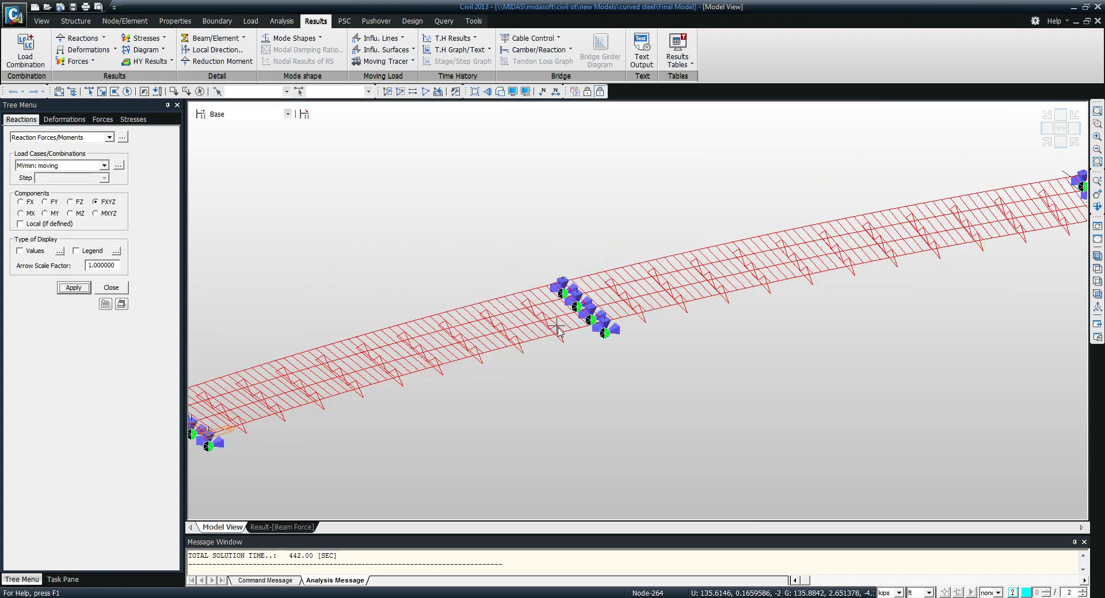
{"action": "middle_click_drag", "start_coordinate": [557, 330], "coordinate": [659, 332], "text": "ctrl"}
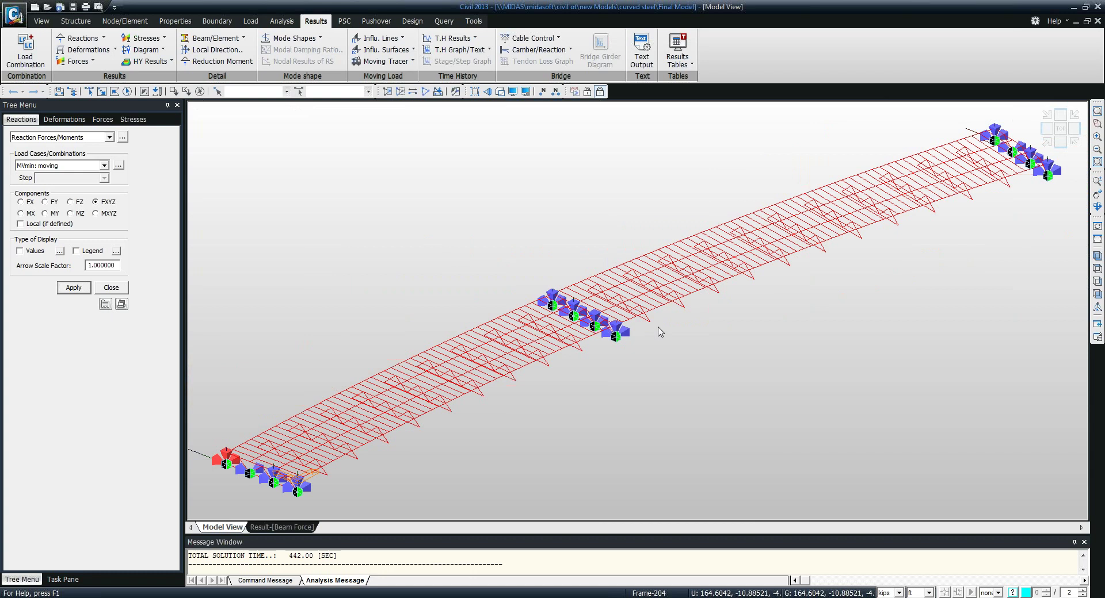
{"action": "left_click", "coordinate": [104, 165]}
{"action": "left_click", "coordinate": [58, 174]}
{"action": "left_click", "coordinate": [21, 250]}
{"action": "left_click", "coordinate": [73, 288]}
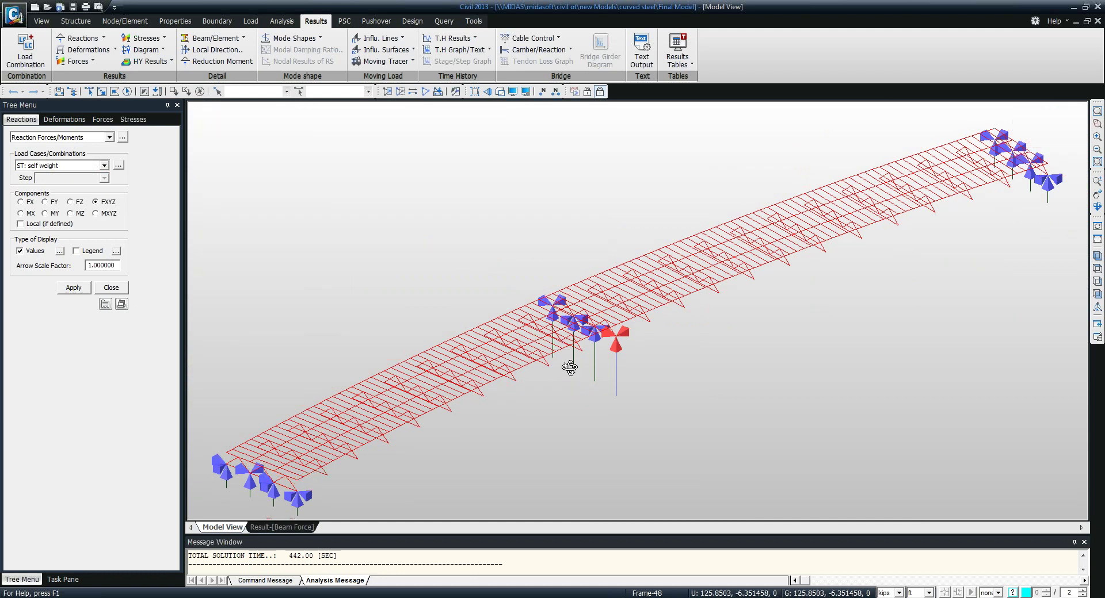
{"action": "middle_click_drag", "start_coordinate": [570, 373], "coordinate": [580, 362], "text": "ctrl"}
Display the Fz shear beam diagram of the whole bridge for the ST: self weight load case
{"action": "left_click", "coordinate": [102, 119]}
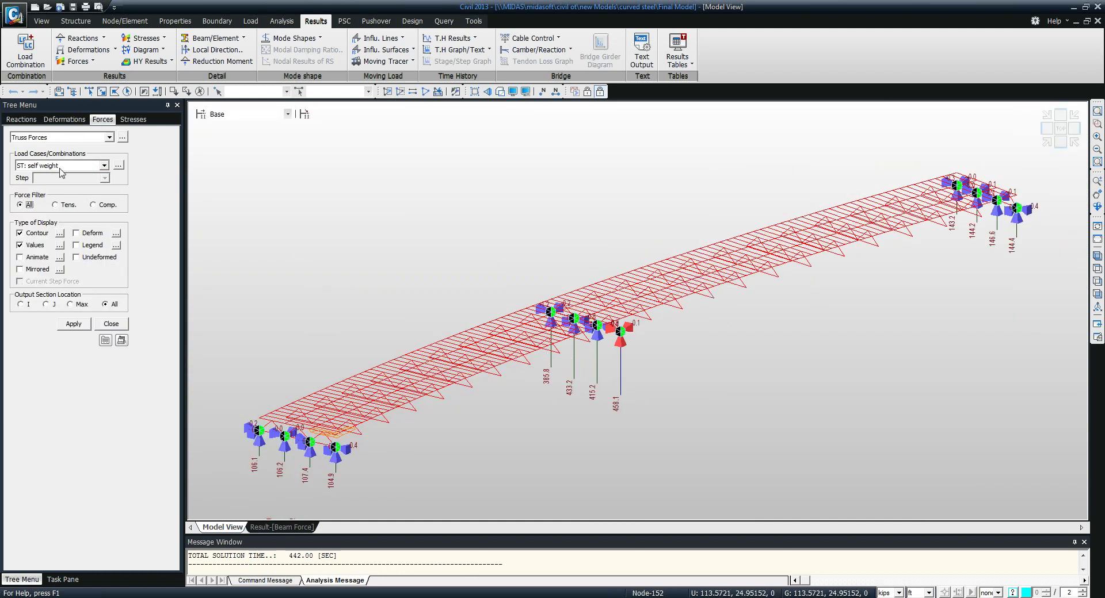
{"action": "left_click", "coordinate": [74, 137]}
{"action": "left_click", "coordinate": [69, 155]}
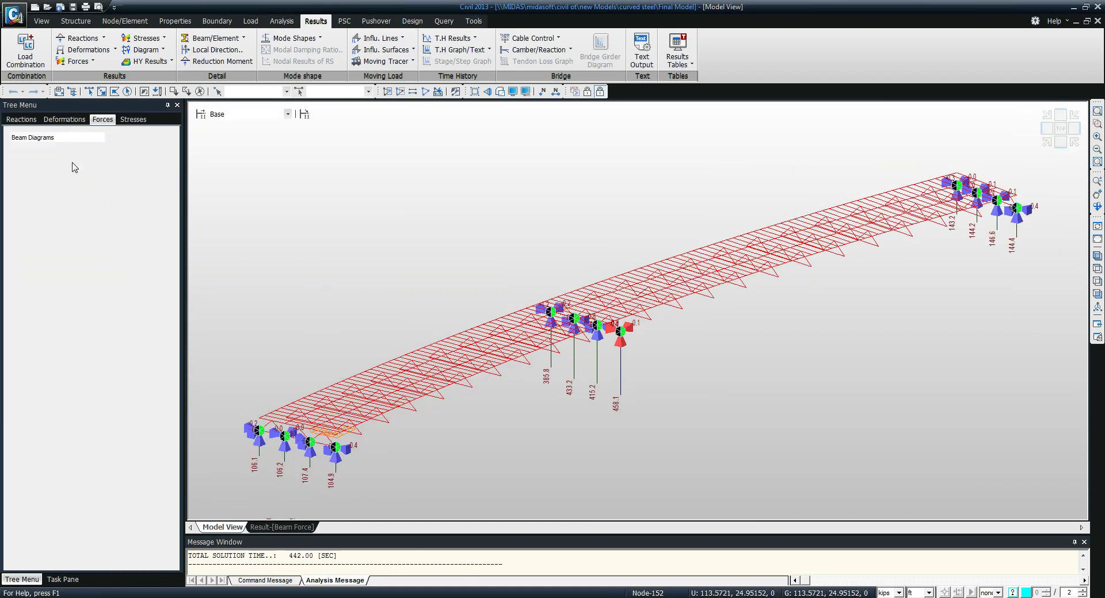
{"action": "left_click", "coordinate": [59, 243]}
{"action": "left_click", "coordinate": [74, 469]}
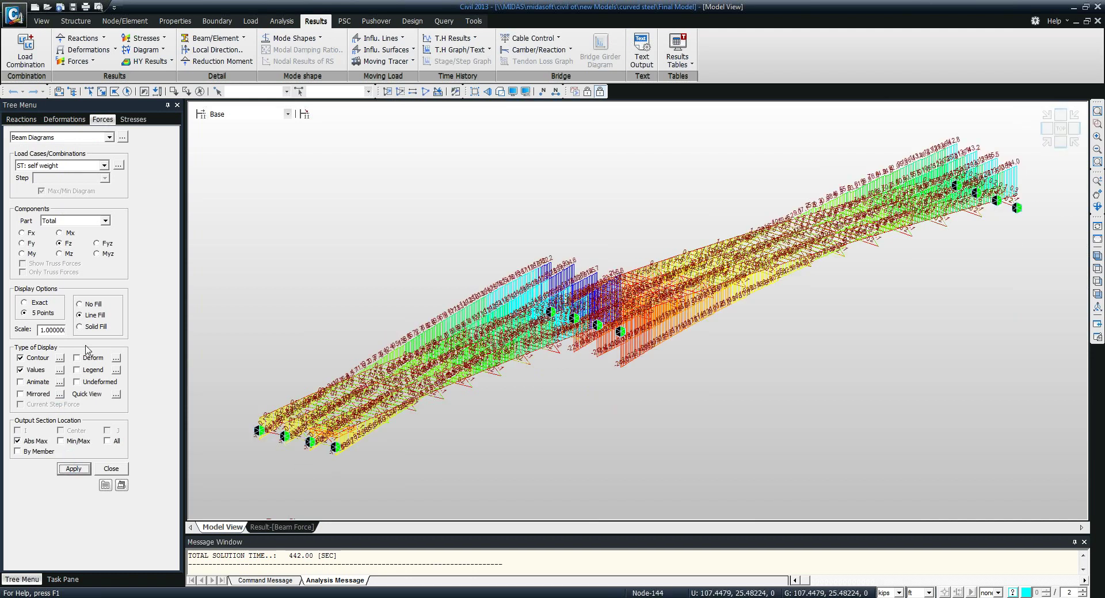
Hide the values on the Fz beam diagram and show its legend instead
{"action": "left_click", "coordinate": [36, 371]}
{"action": "left_click", "coordinate": [90, 374]}
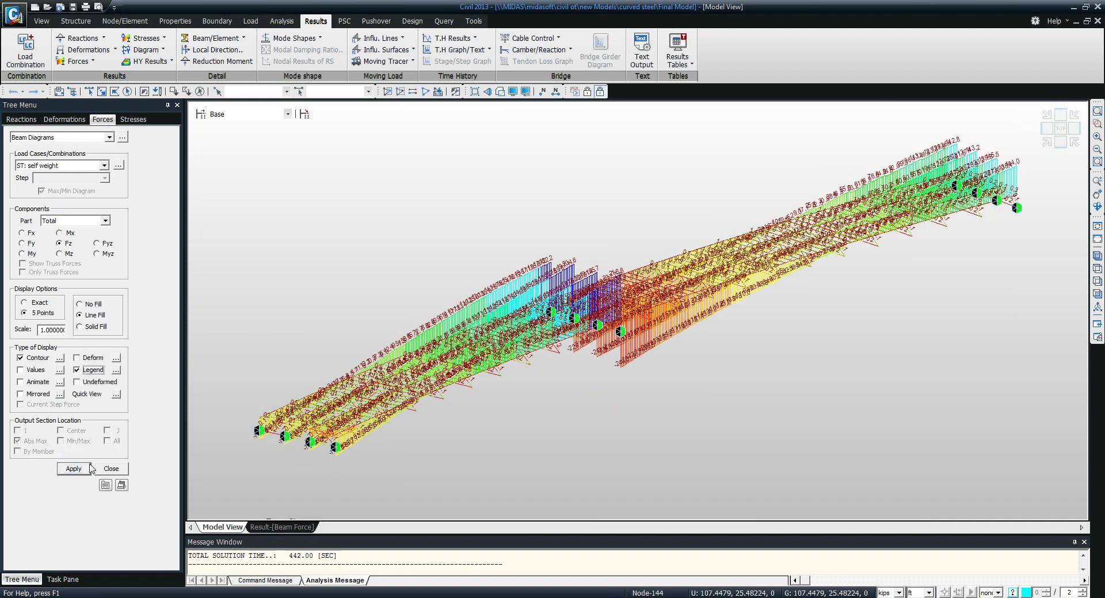
{"action": "left_click", "coordinate": [73, 468]}
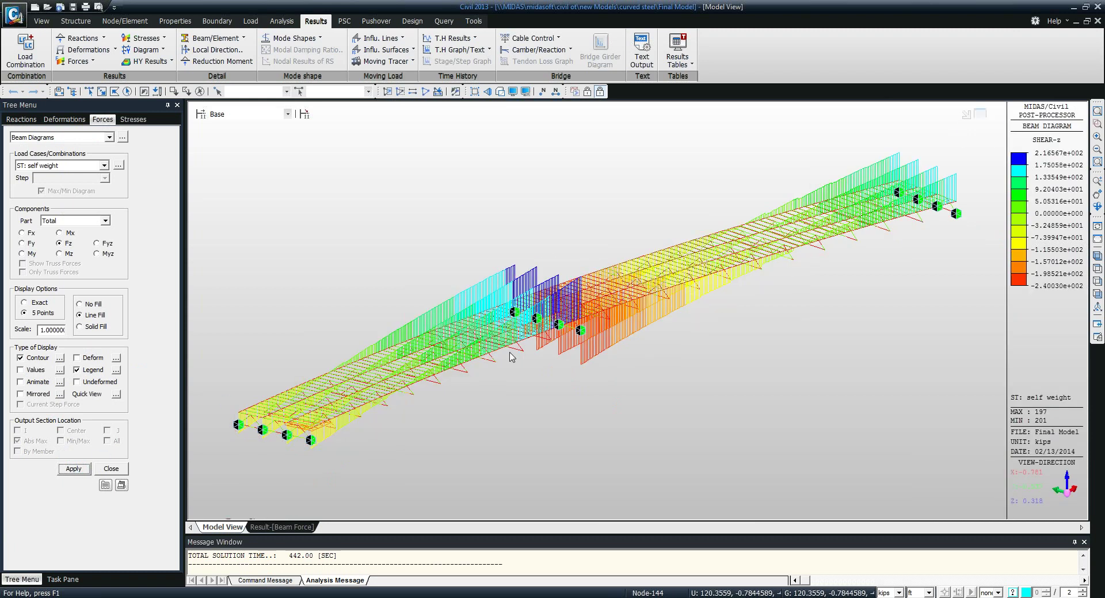
{"action": "middle_click_drag", "start_coordinate": [511, 357], "coordinate": [537, 344], "text": "ctrl"}
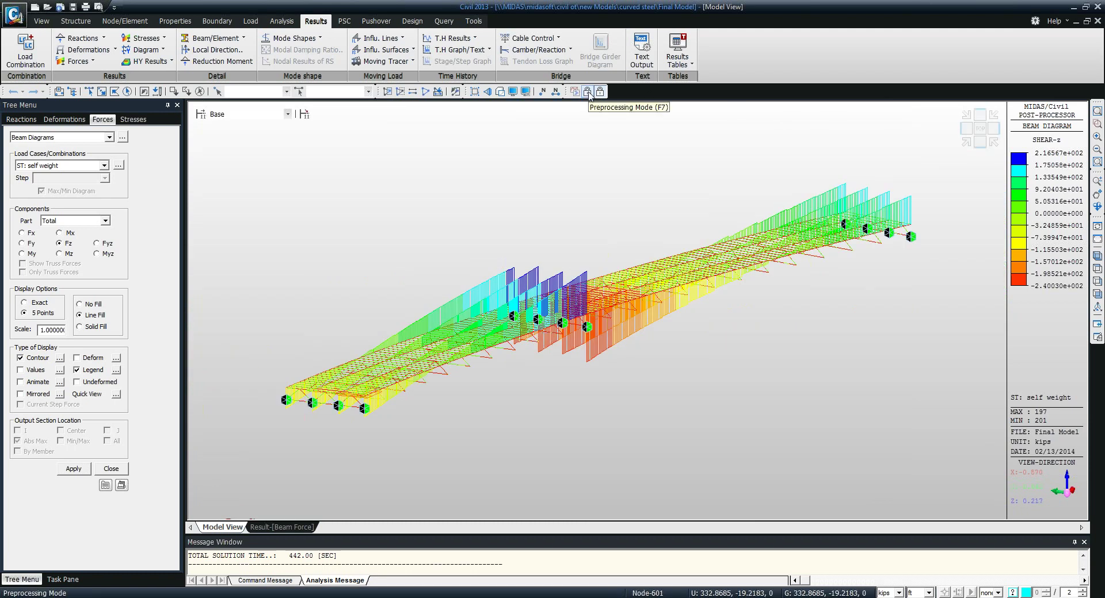
Return the bridge model to preprocessing mode and show it with hidden surface rendering
{"action": "left_click", "coordinate": [587, 92]}
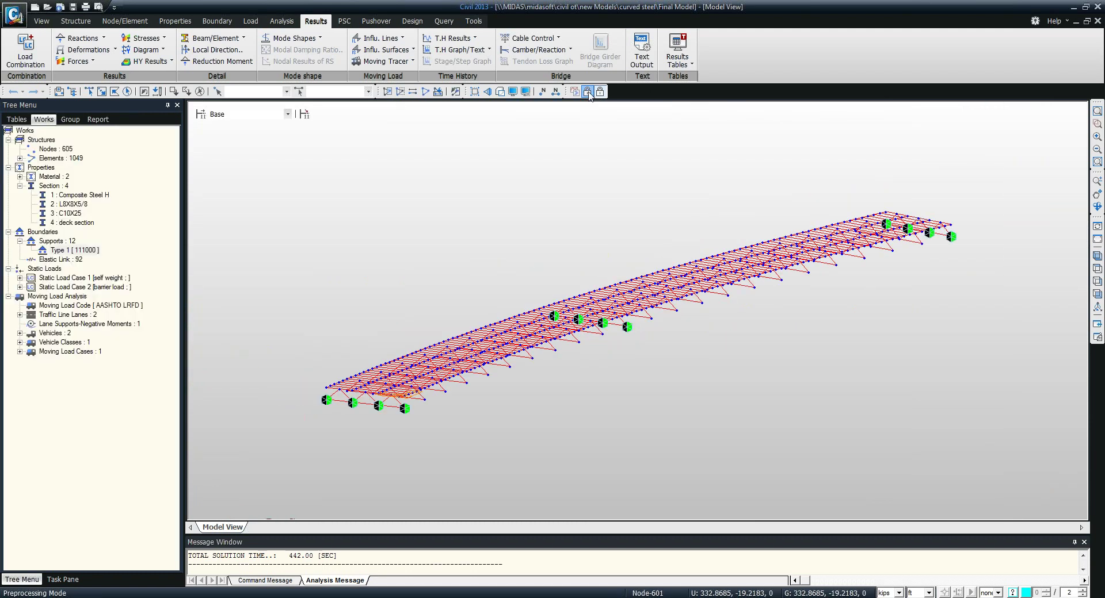
{"action": "scroll", "coordinate": [644, 308], "scroll_direction": "up", "scroll_amount": 1}
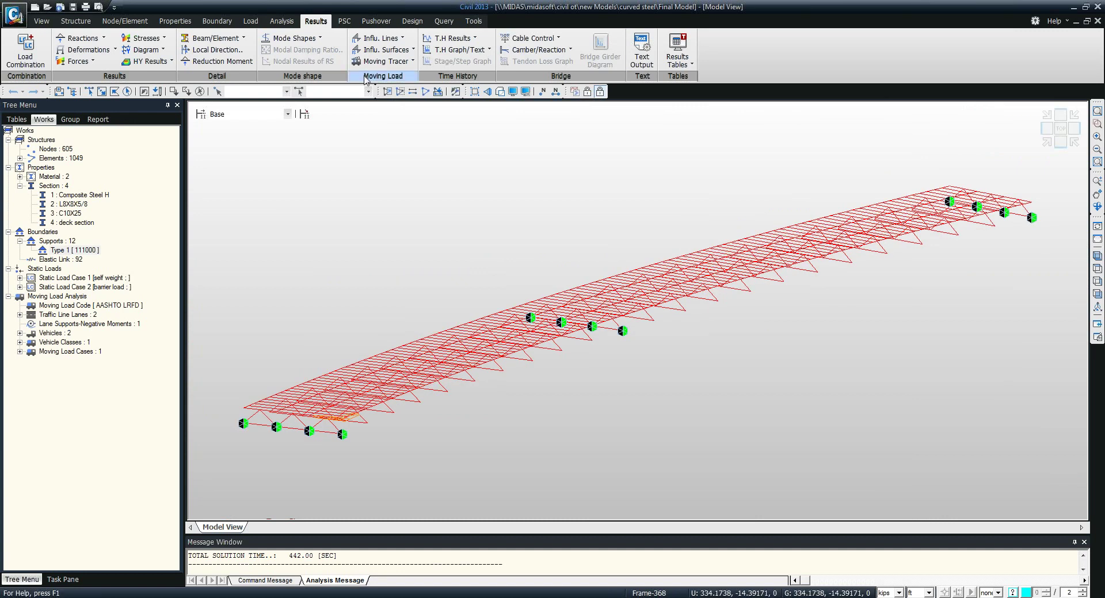
{"action": "left_click", "coordinate": [500, 91]}
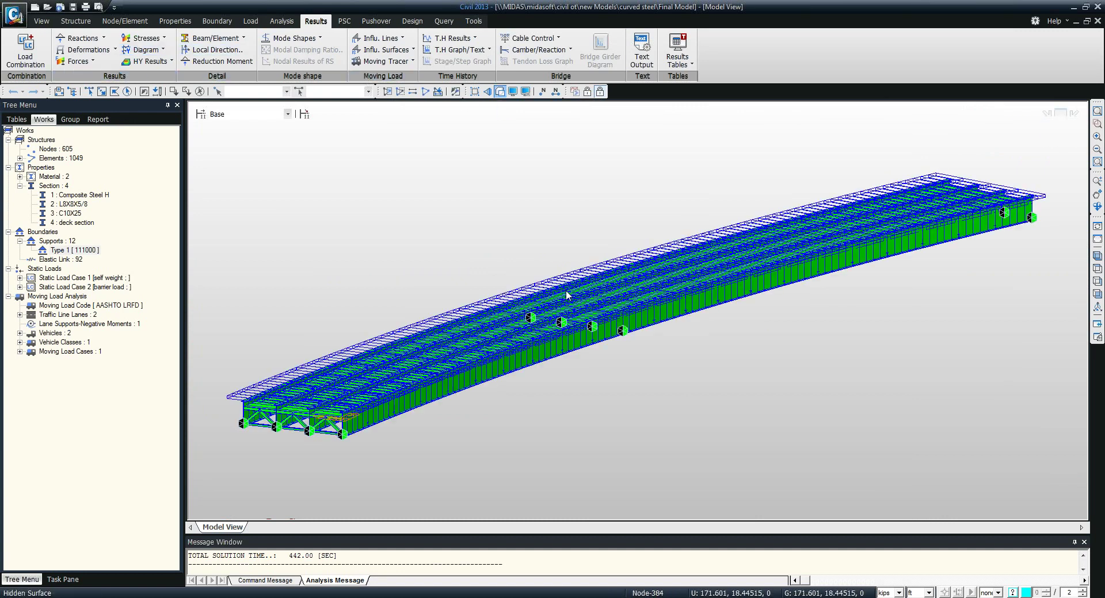